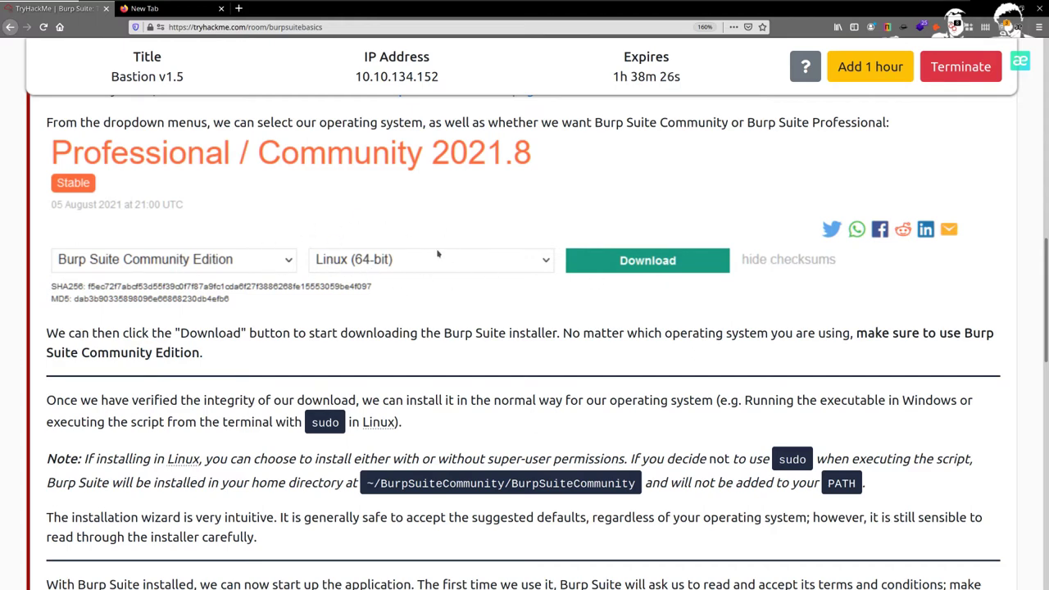
Mark the Task 4 installation question completed after reading the install-path notes, then expand Task 5 The Dashboard.
scroll(614, 353, down, 2)
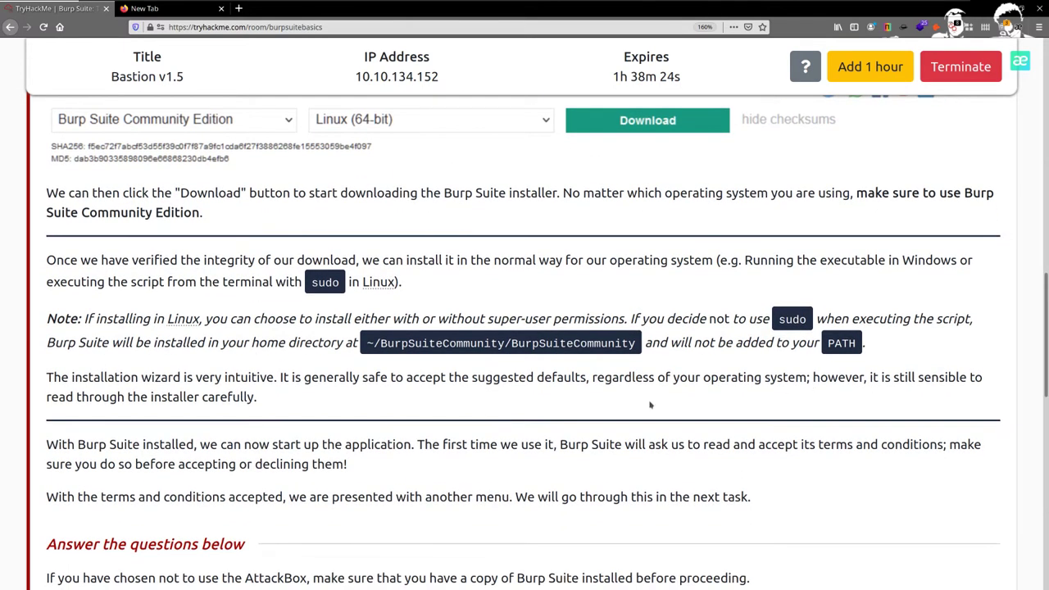
drag(367, 344, 637, 345)
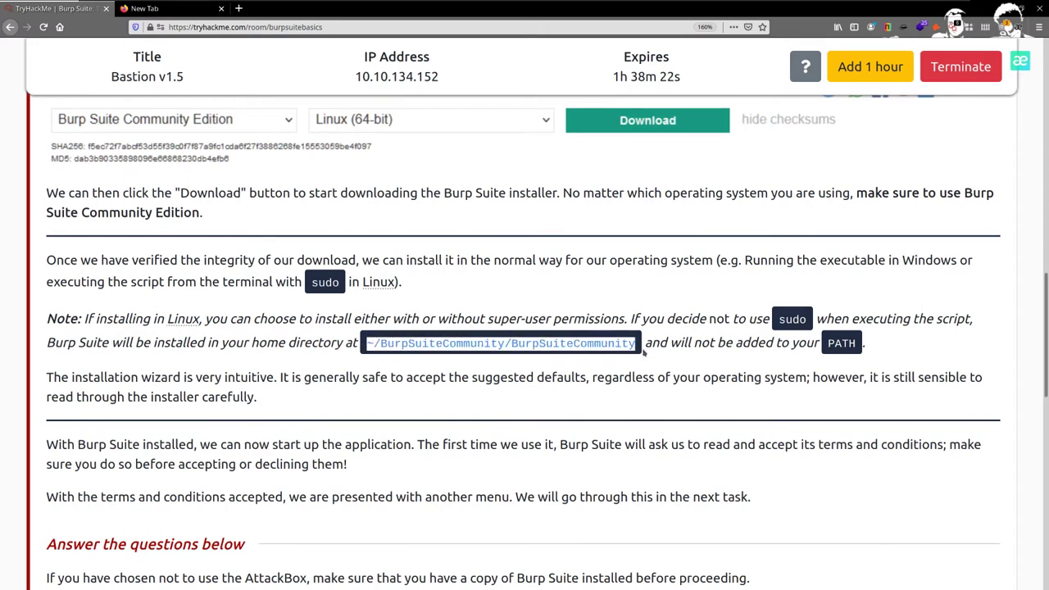
drag(864, 344, 750, 344)
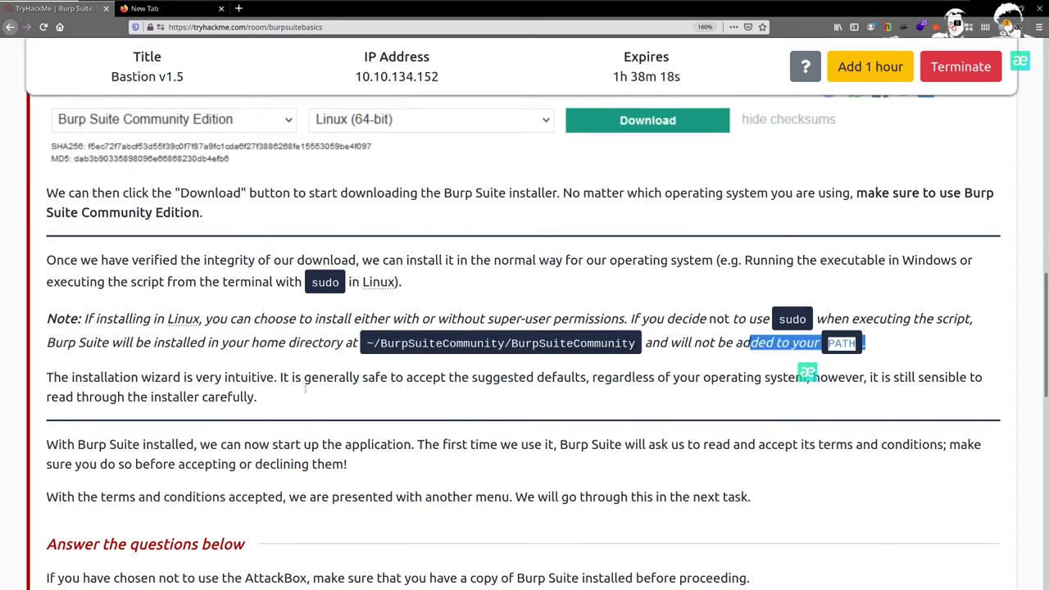
scroll(368, 303, down, 3)
click(721, 473)
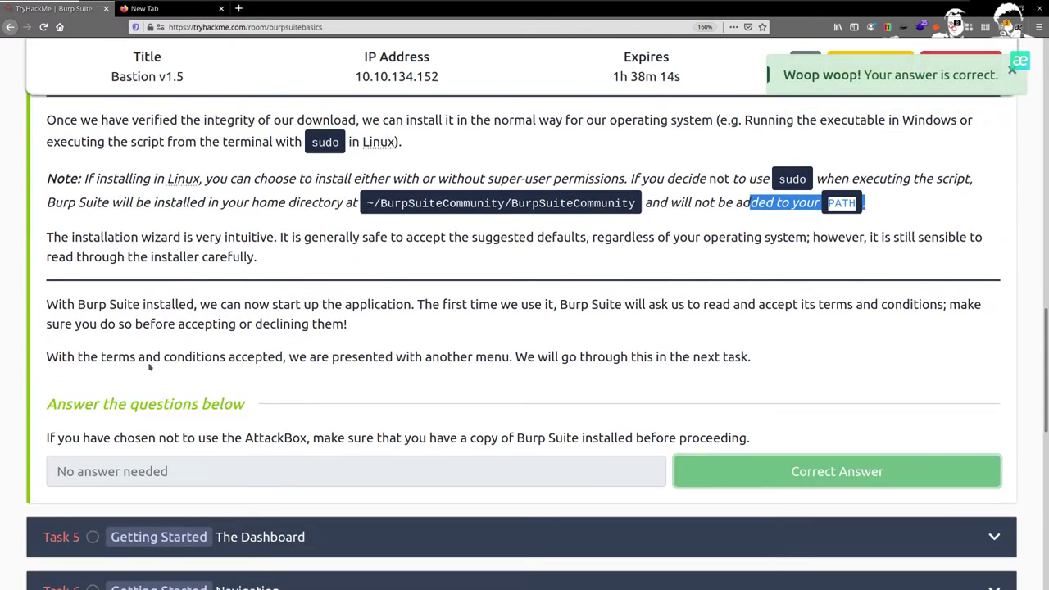
scroll(150, 367, down, 5)
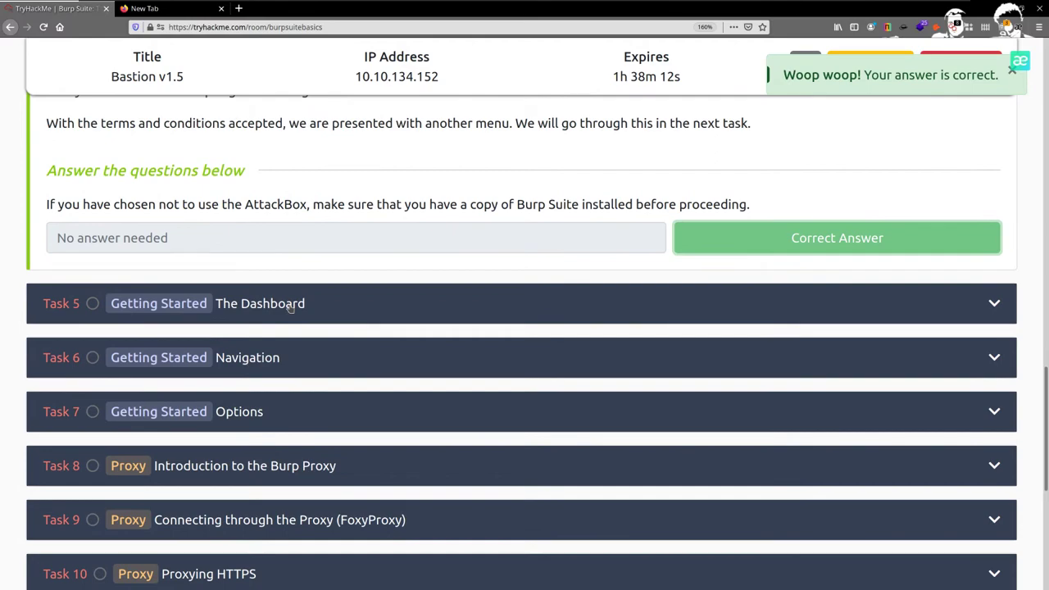
click(290, 305)
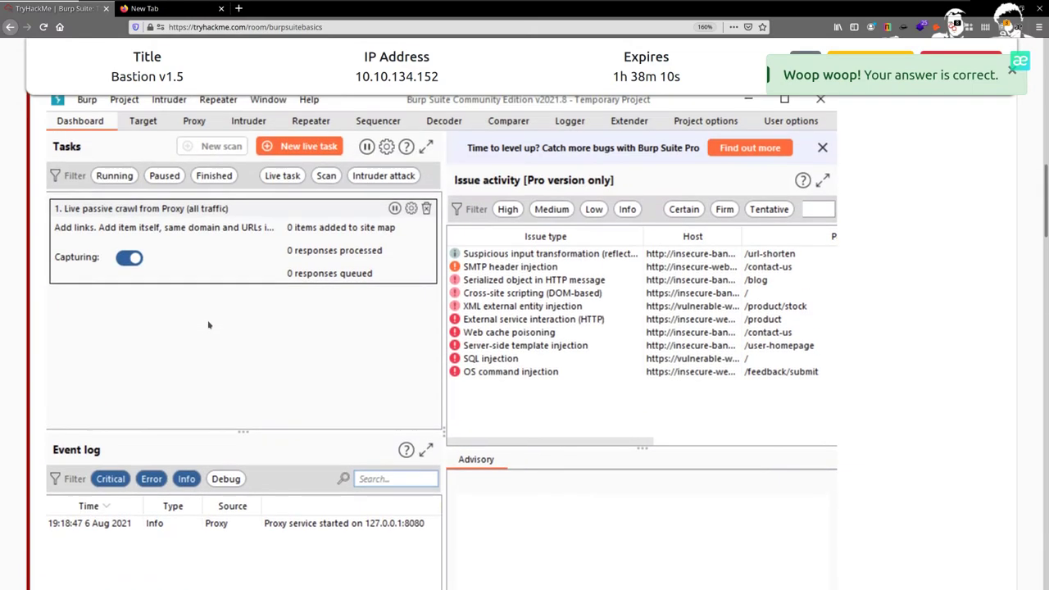
scroll(208, 320, up, 5)
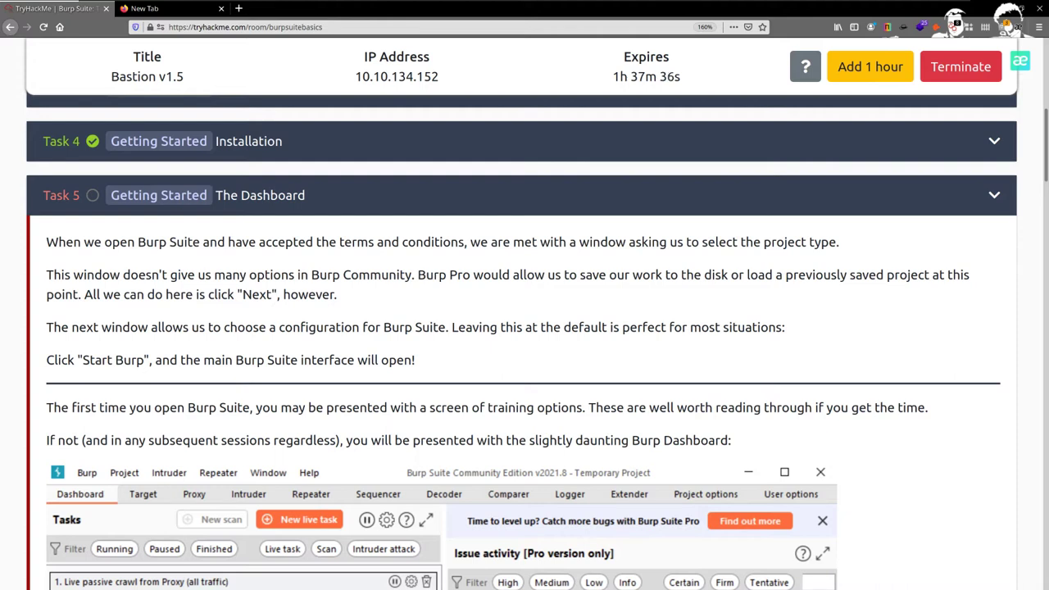
scroll(299, 366, down, 3)
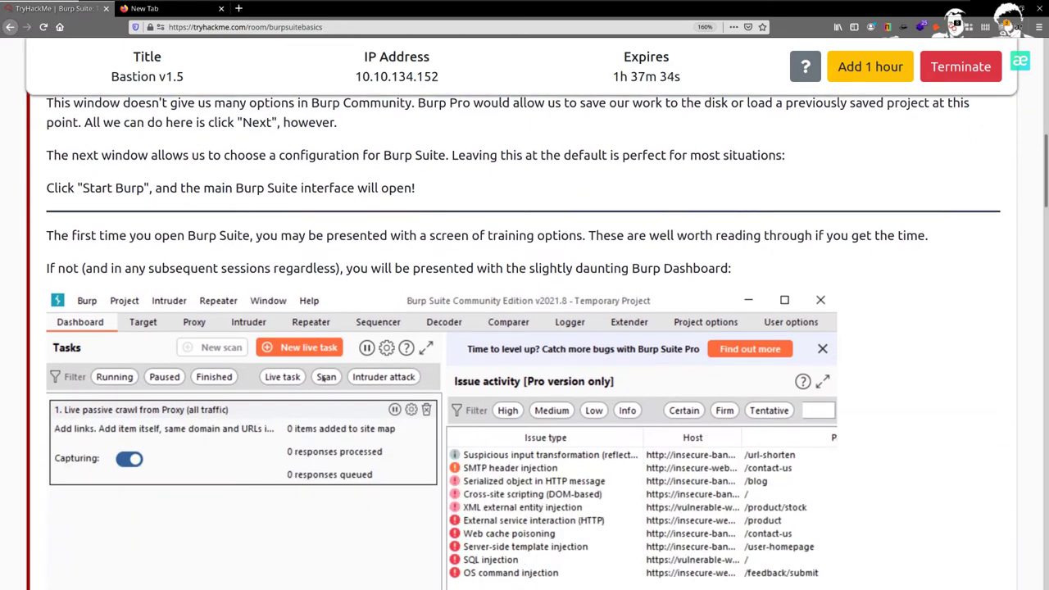
scroll(325, 378, down, 2)
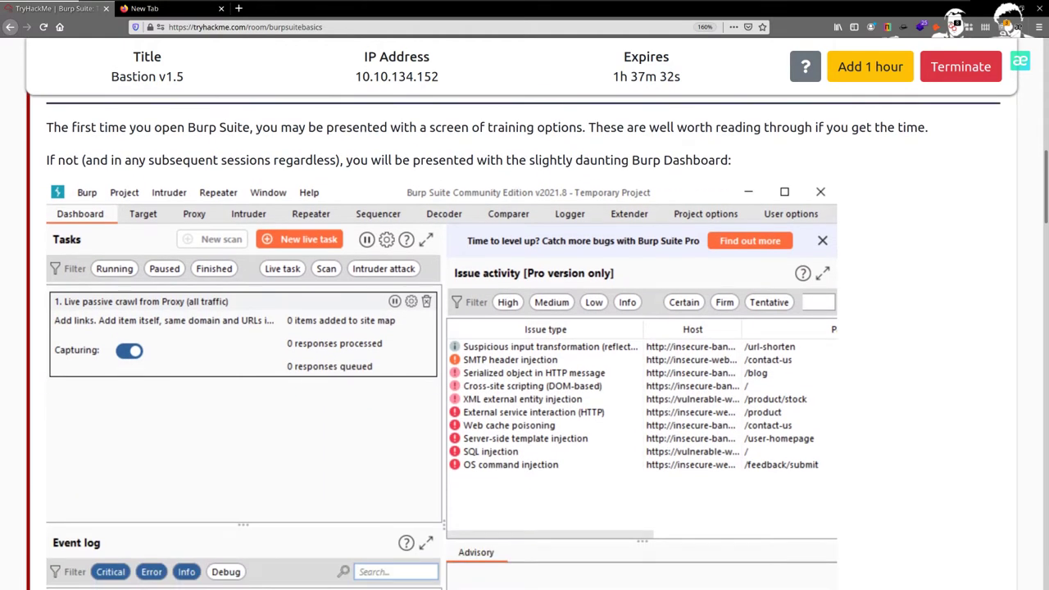
scroll(255, 206, up, 1)
scroll(255, 207, down, 2)
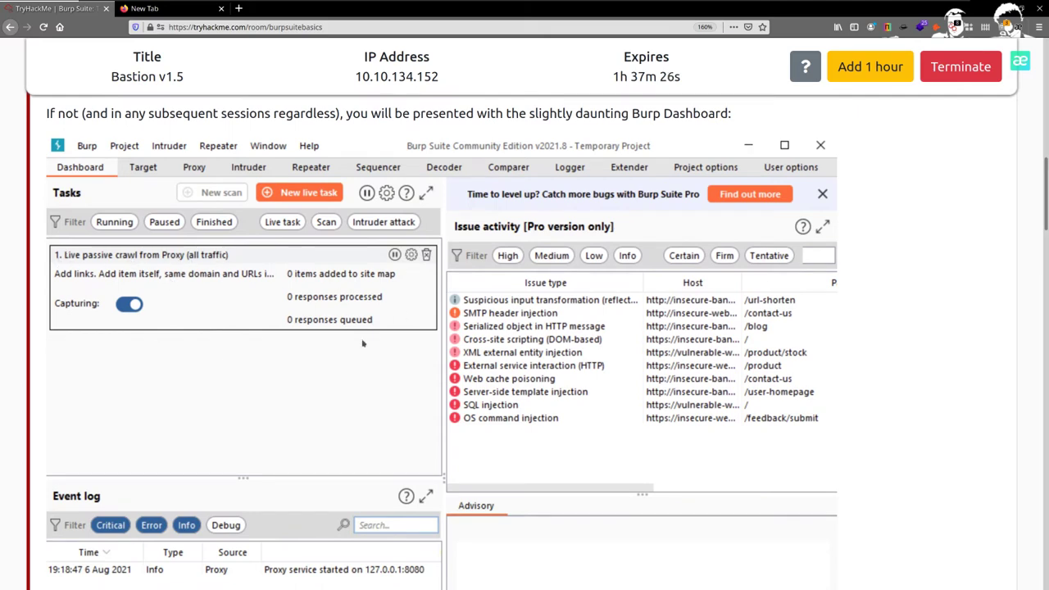
scroll(284, 328, down, 2)
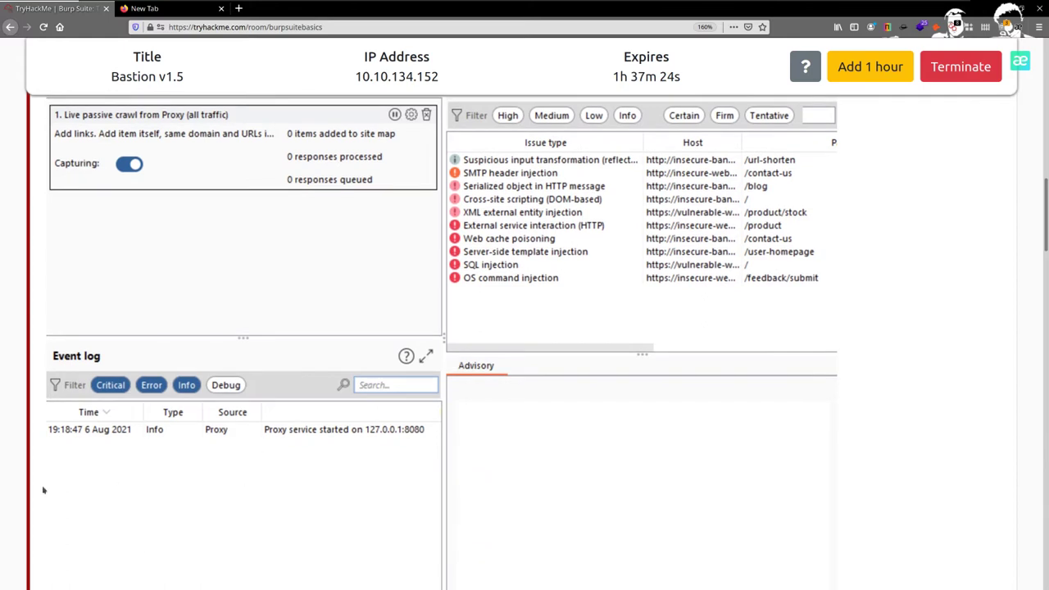
scroll(317, 265, down, 2)
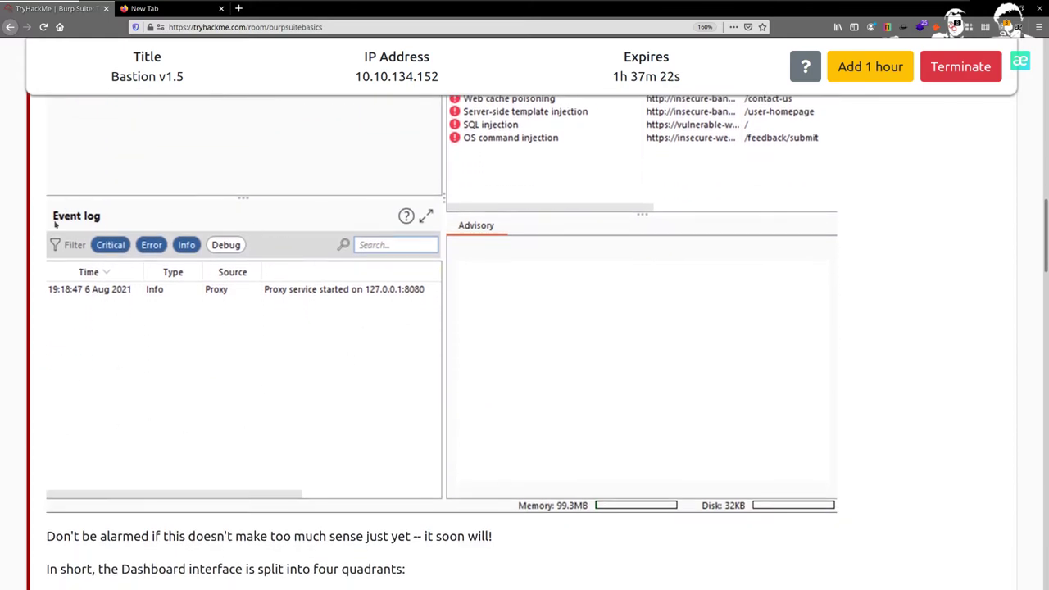
scroll(348, 449, up, 1)
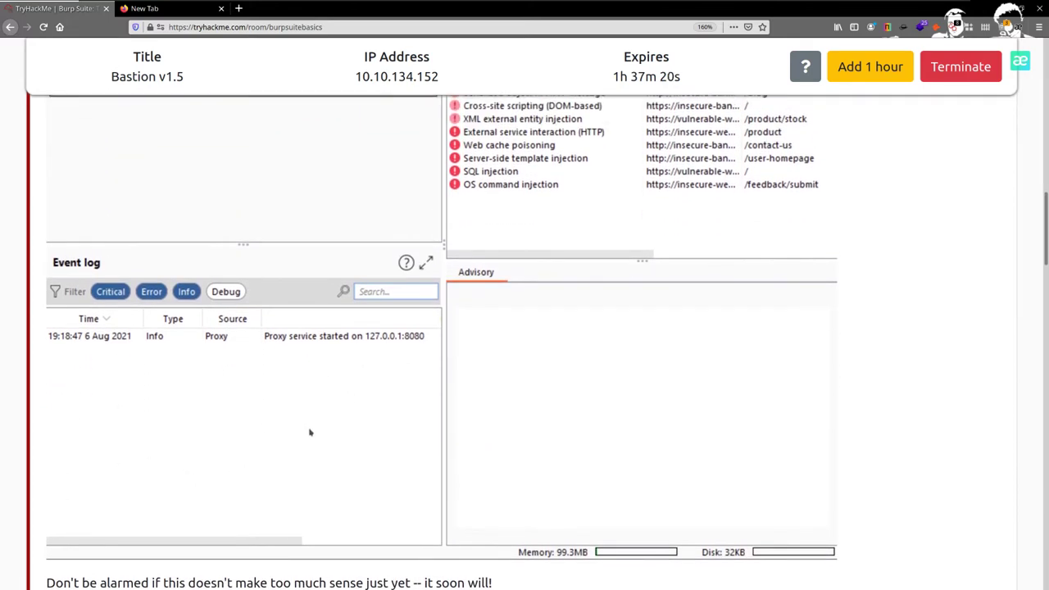
scroll(623, 488, down, 2)
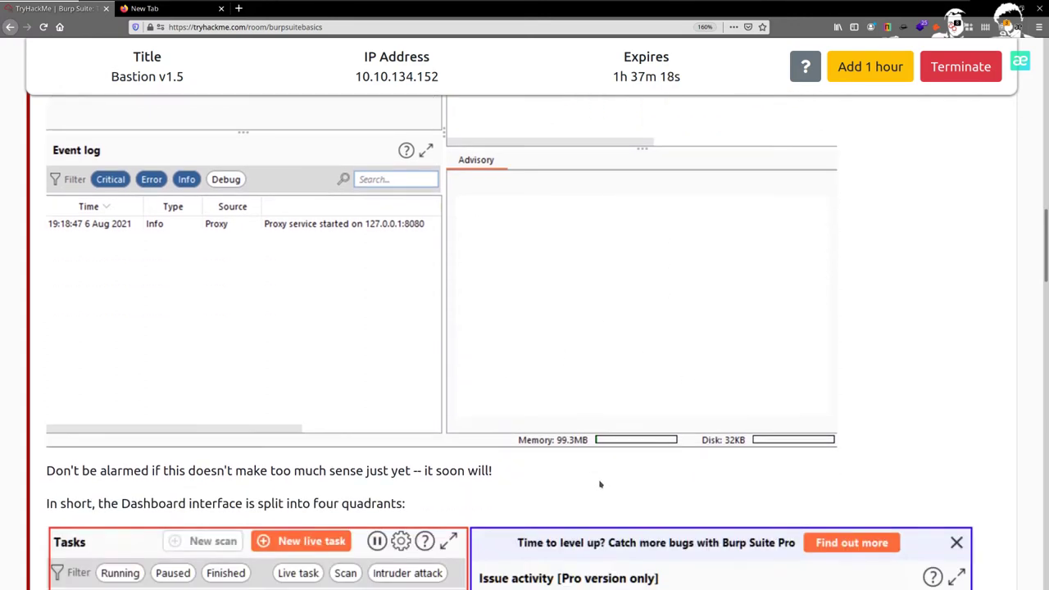
scroll(587, 292, up, 2)
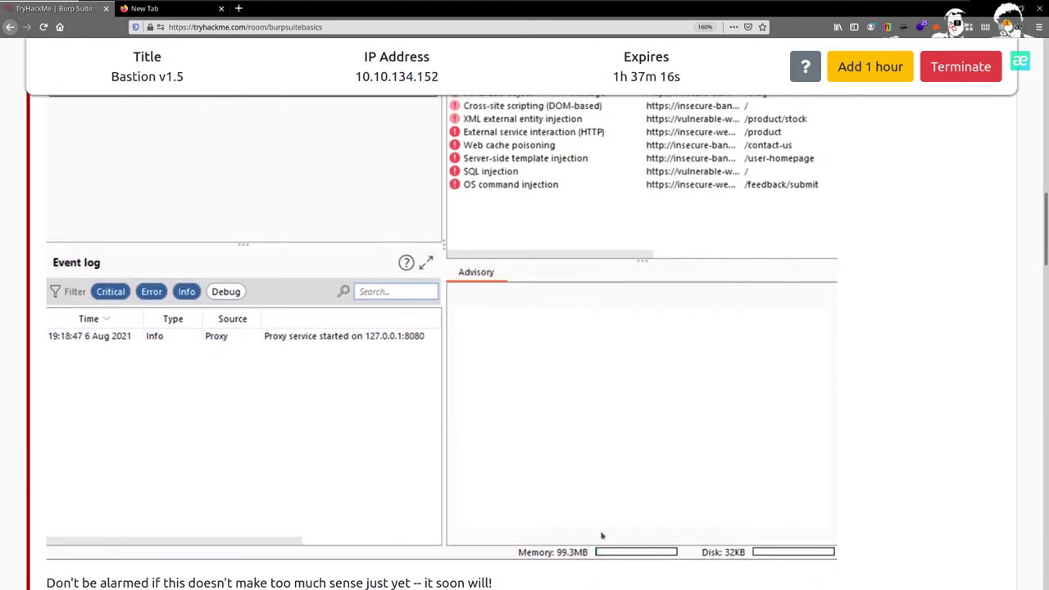
scroll(625, 304, up, 2)
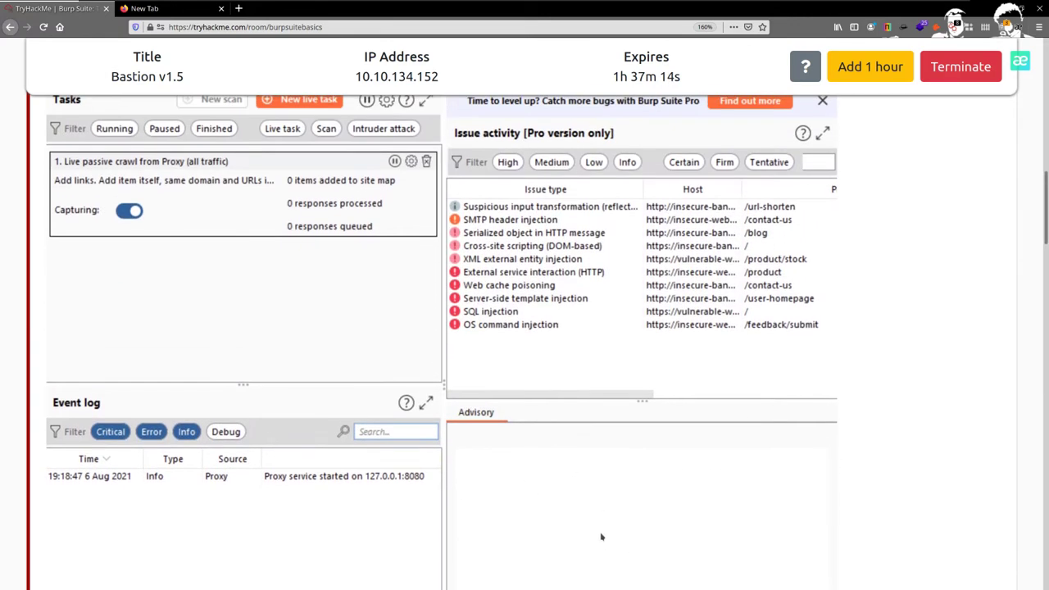
scroll(574, 410, down, 2)
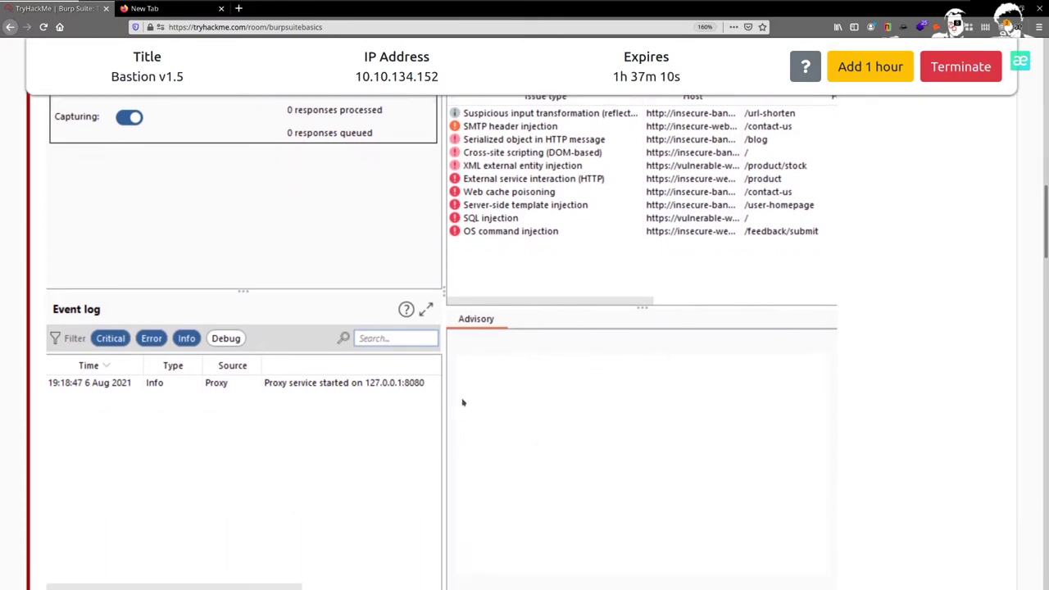
scroll(579, 516, up, 2)
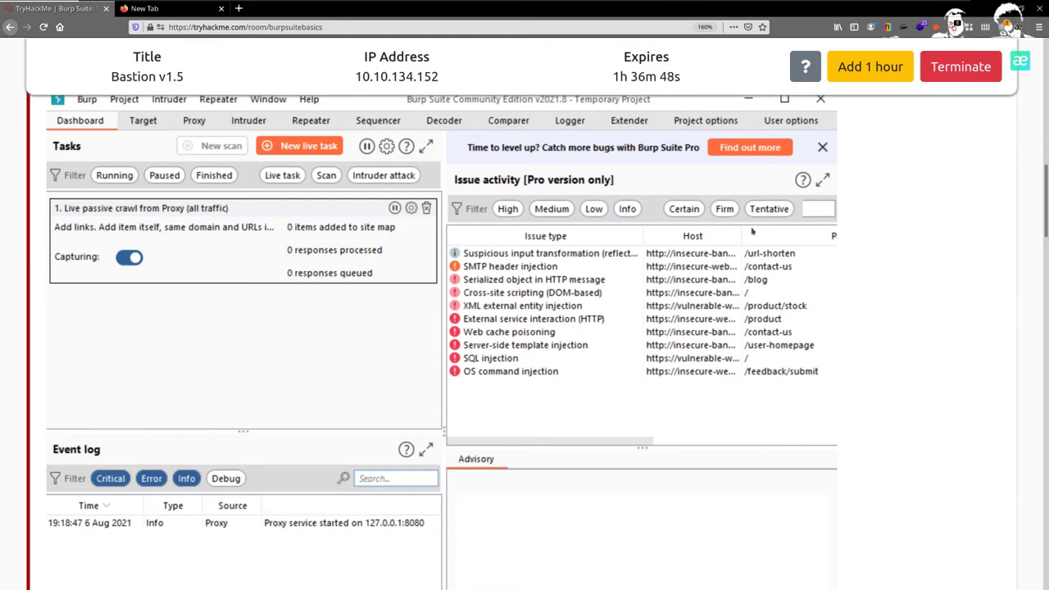
scroll(303, 310, up, 1)
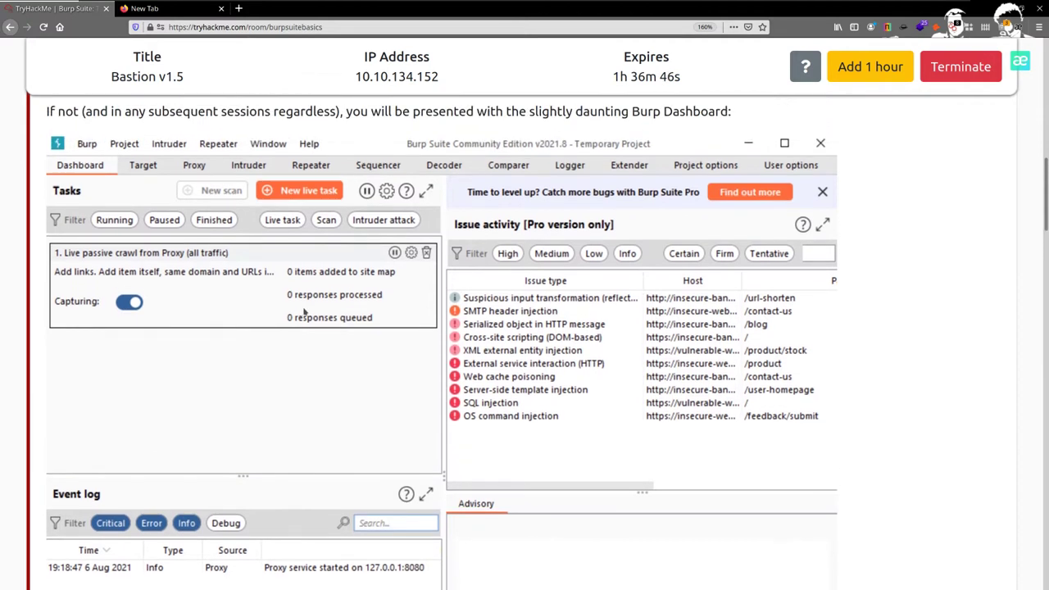
scroll(85, 270, up, 1)
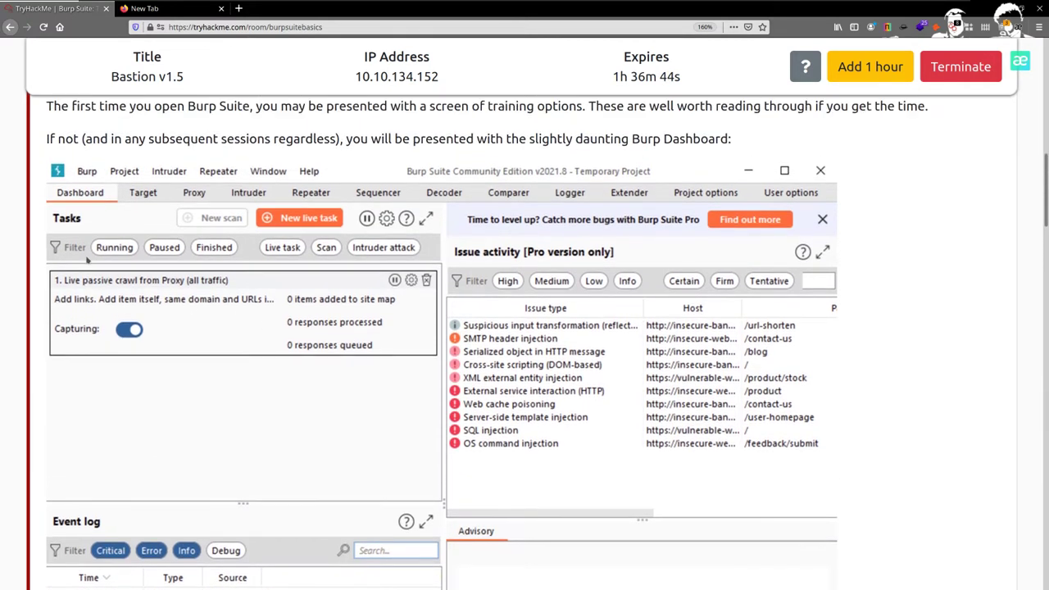
scroll(86, 259, up, 1)
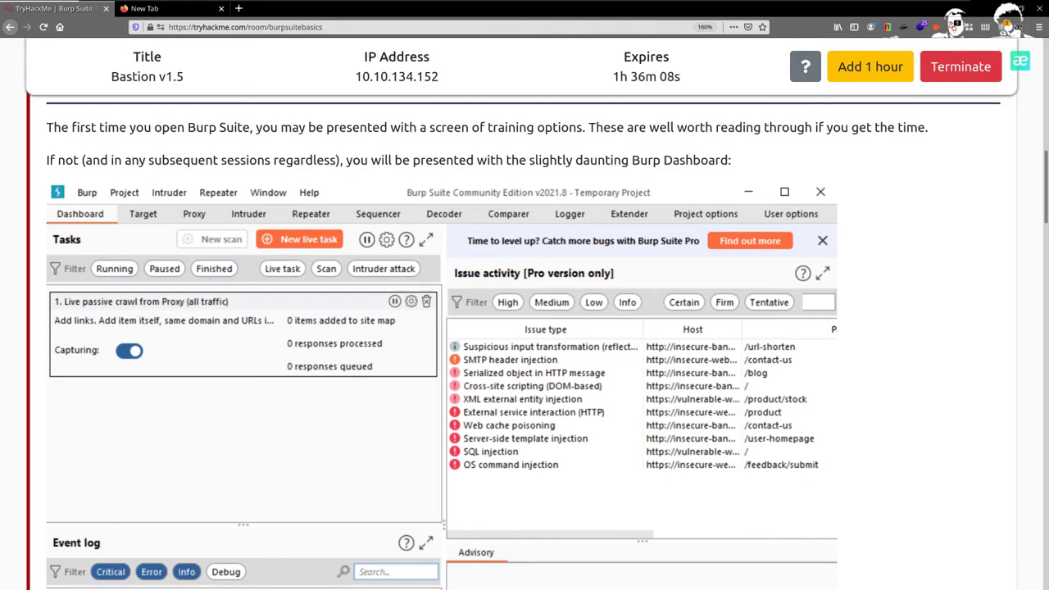
scroll(81, 226, down, 3)
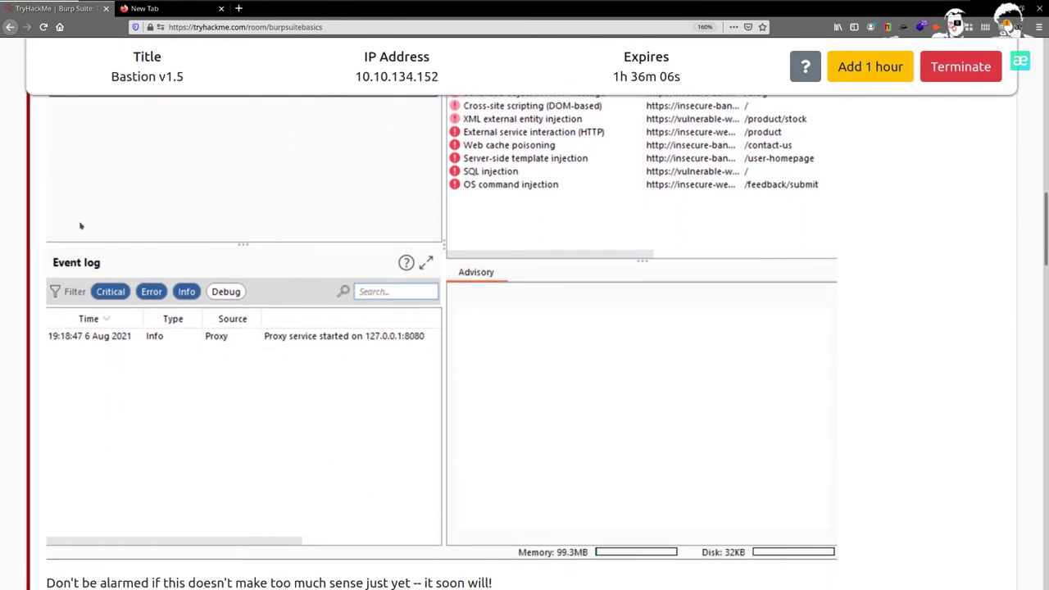
scroll(290, 281, down, 5)
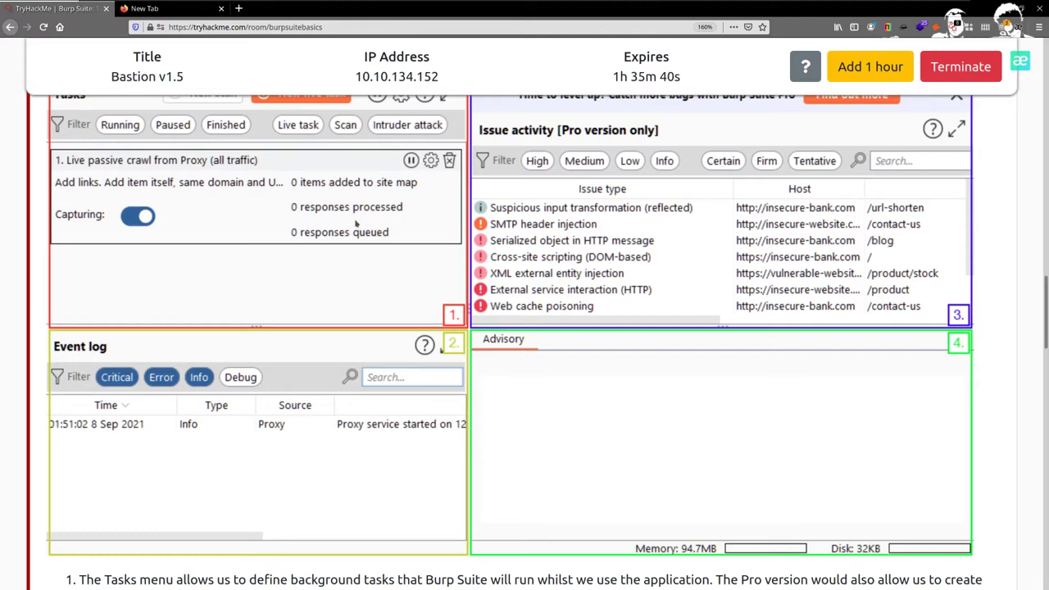
scroll(514, 328, down, 1)
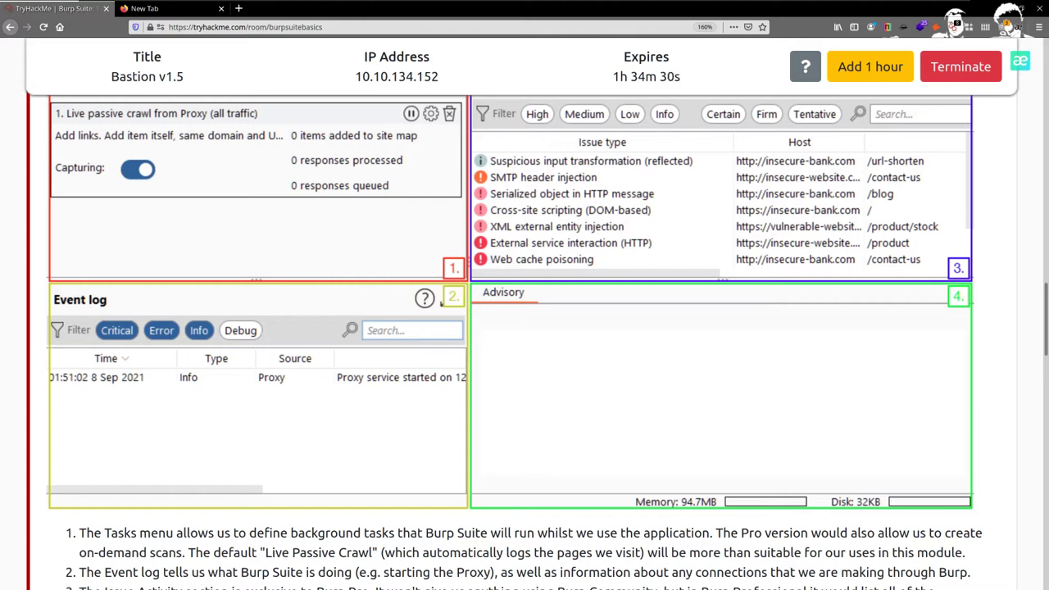
scroll(405, 379, down, 5)
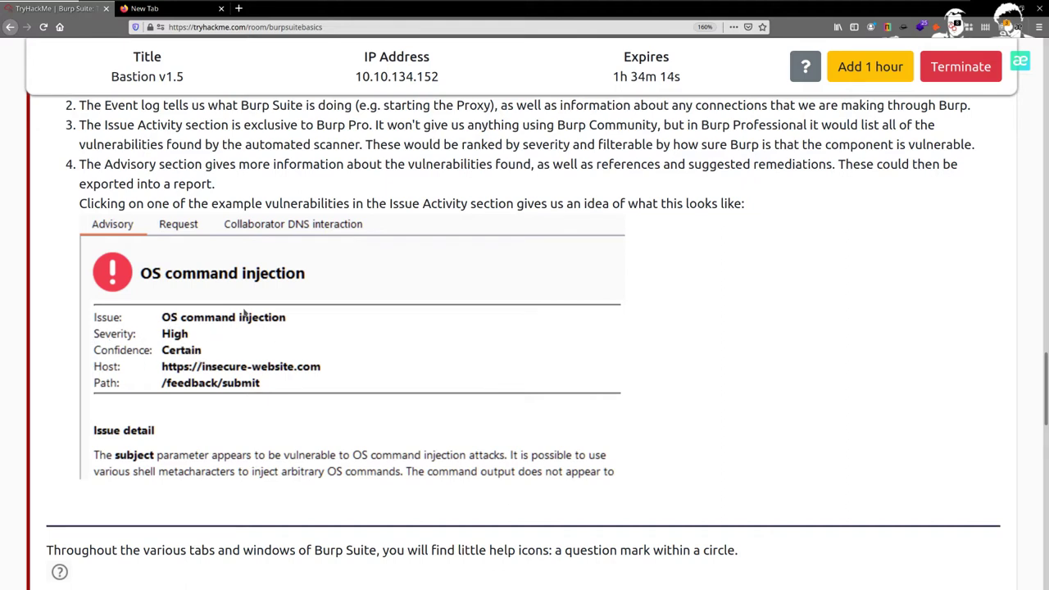
Mark the Task 5 Dashboard question as completed and move on to Task 6 Navigation.
scroll(270, 326, down, 1)
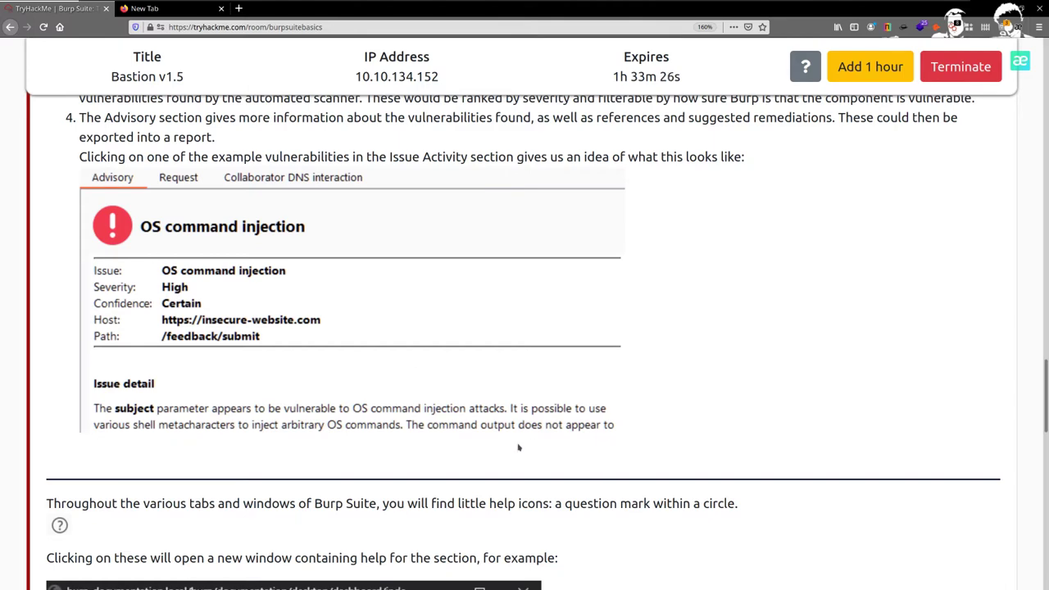
scroll(525, 342, up, 4)
scroll(422, 258, up, 10)
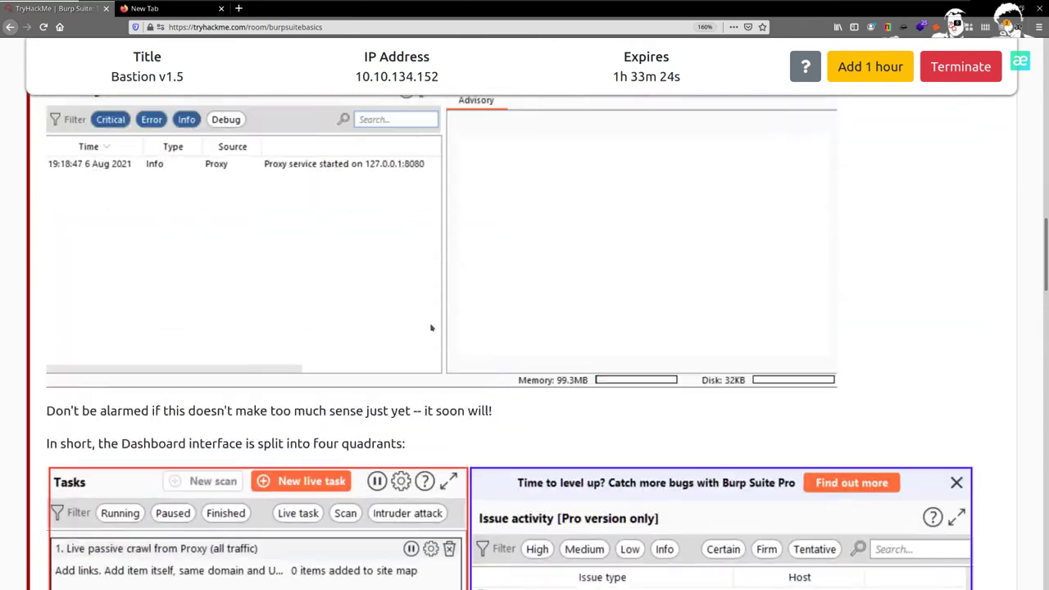
scroll(422, 259, down, 4)
scroll(422, 259, down, 15)
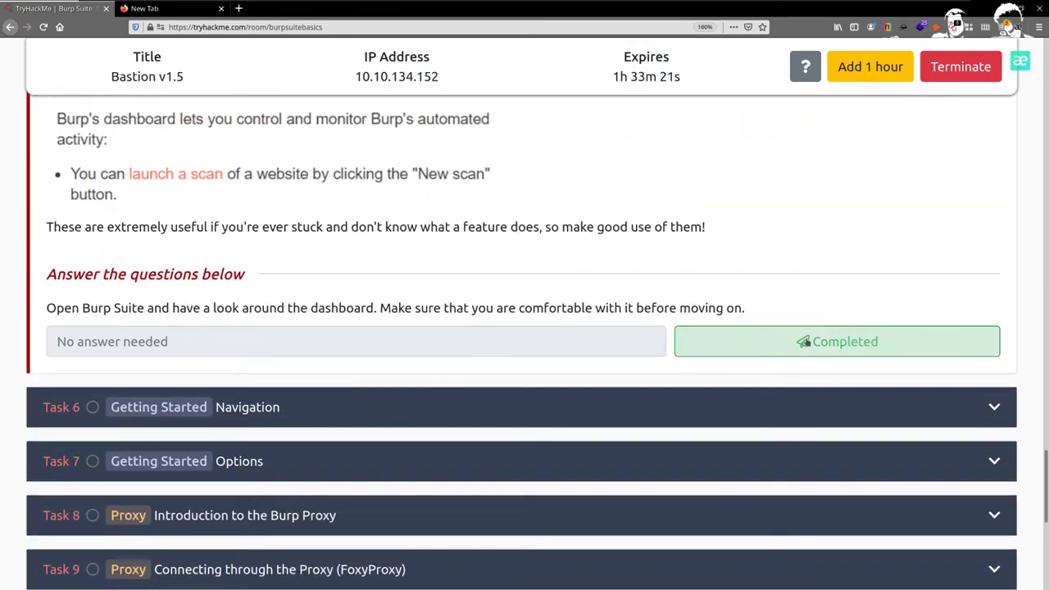
click(806, 341)
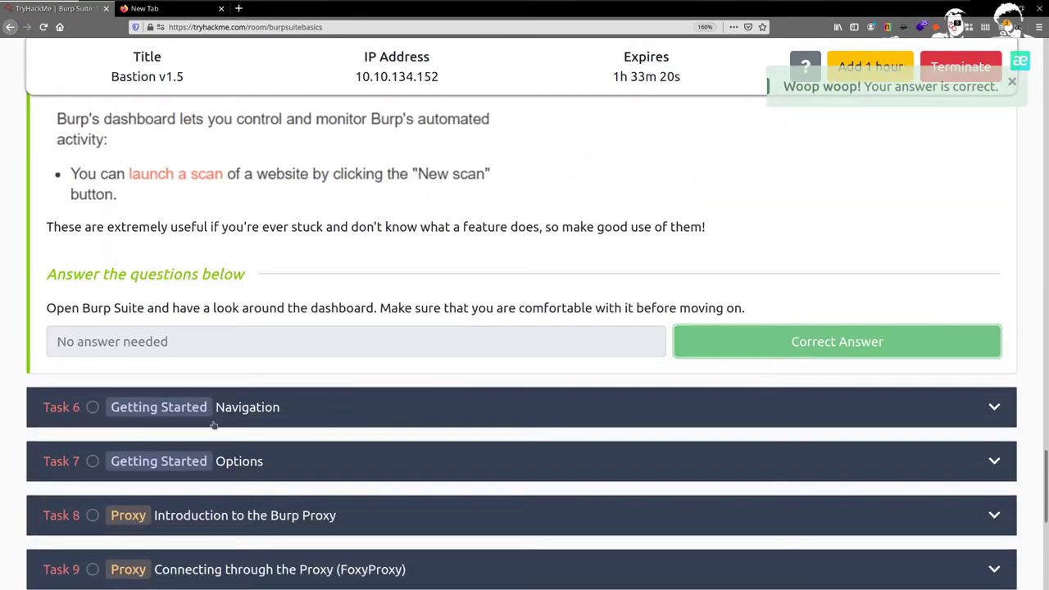
scroll(23, 315, down, 8)
scroll(201, 353, up, 15)
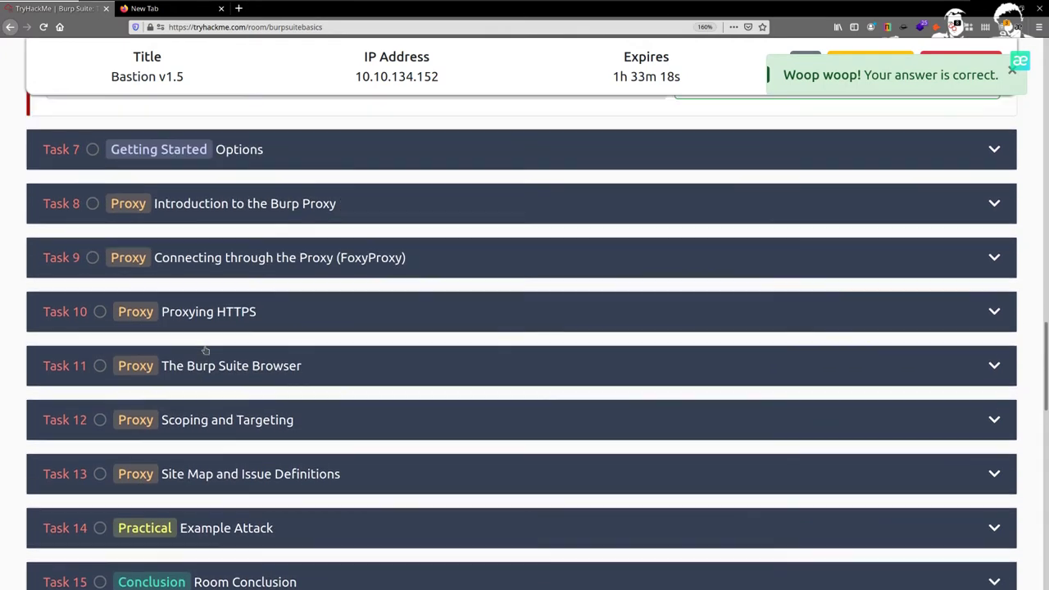
scroll(201, 350, up, 4)
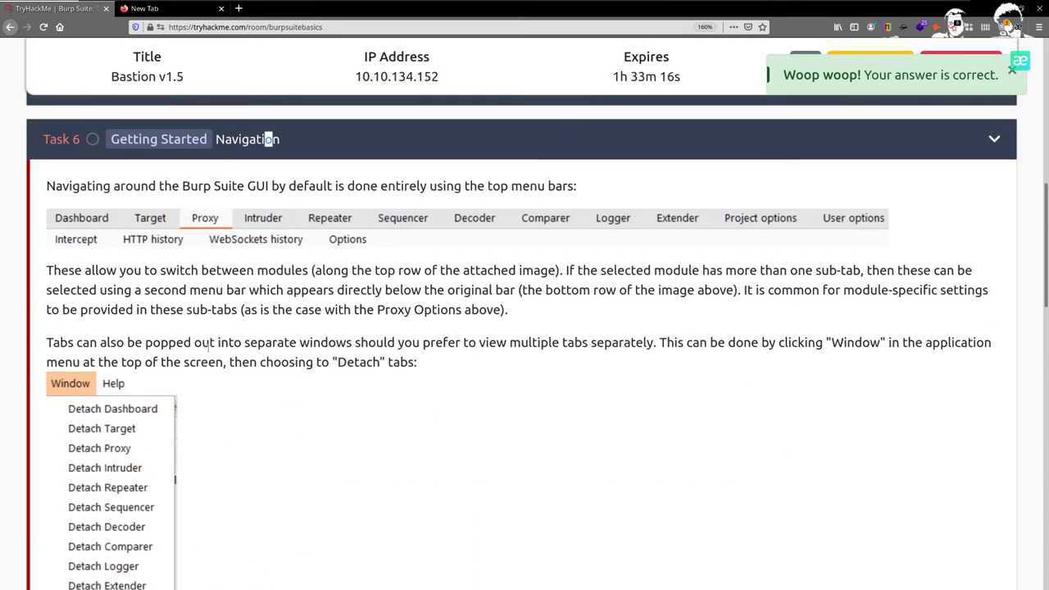
Mark the Task 6 Navigation question completed and expand Task 7 Options.
scroll(196, 347, down, 1)
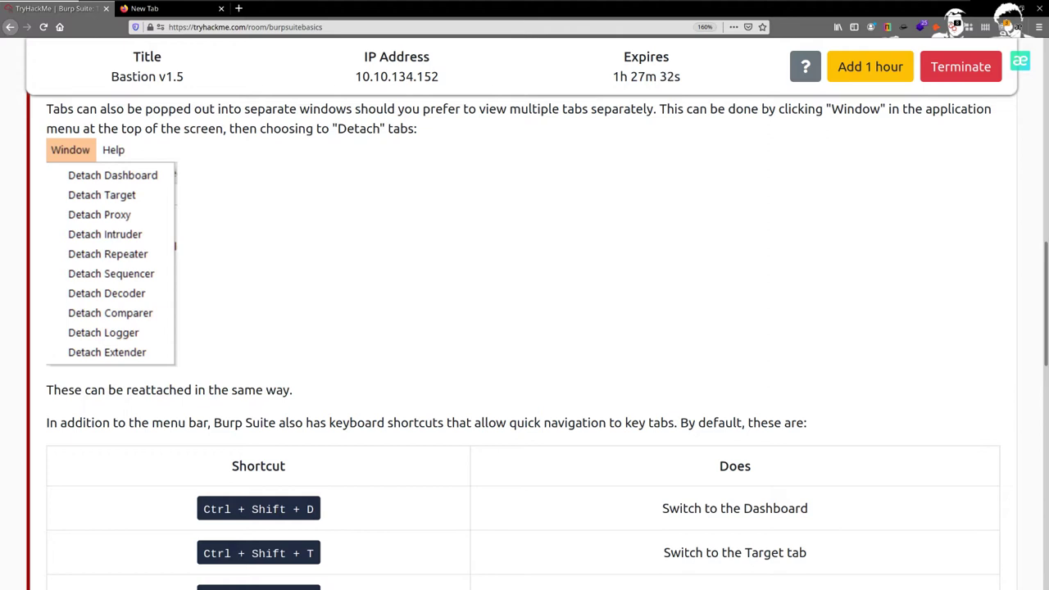
scroll(373, 336, down, 2)
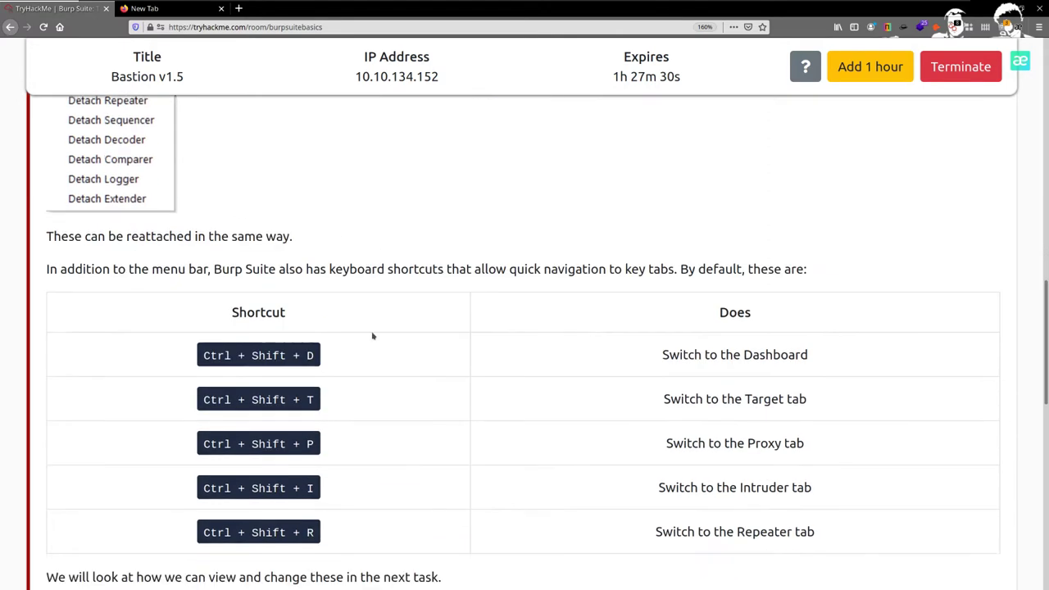
scroll(373, 336, down, 1)
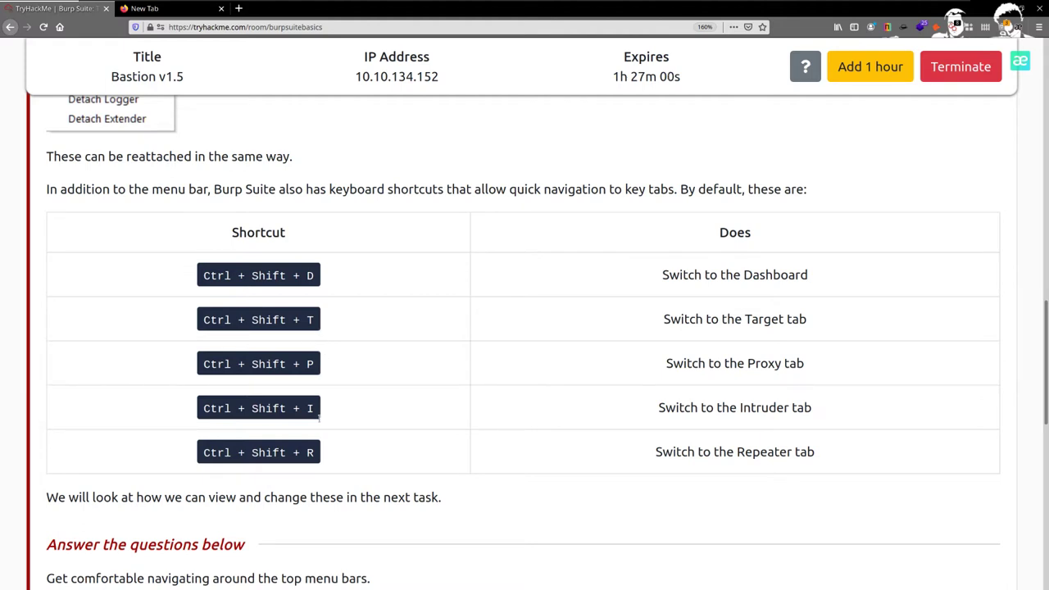
scroll(312, 410, down, 5)
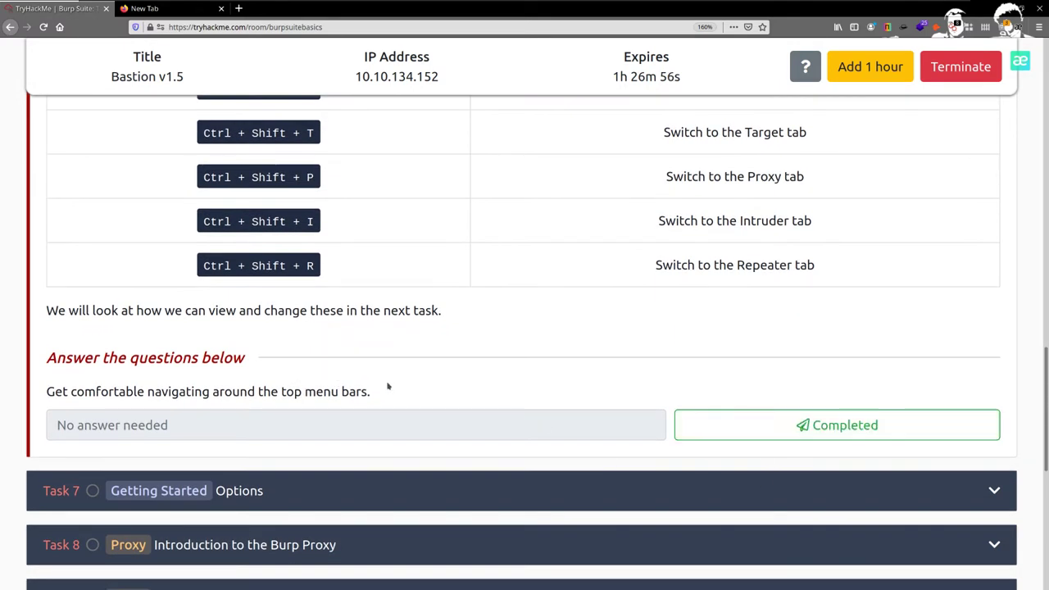
click(737, 424)
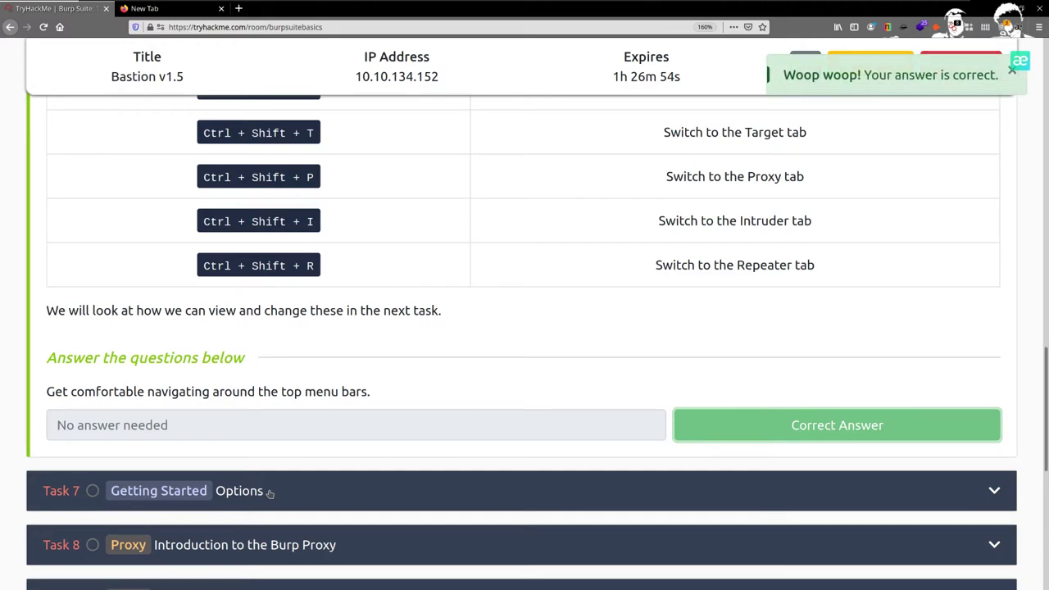
click(270, 490)
scroll(180, 350, up, 4)
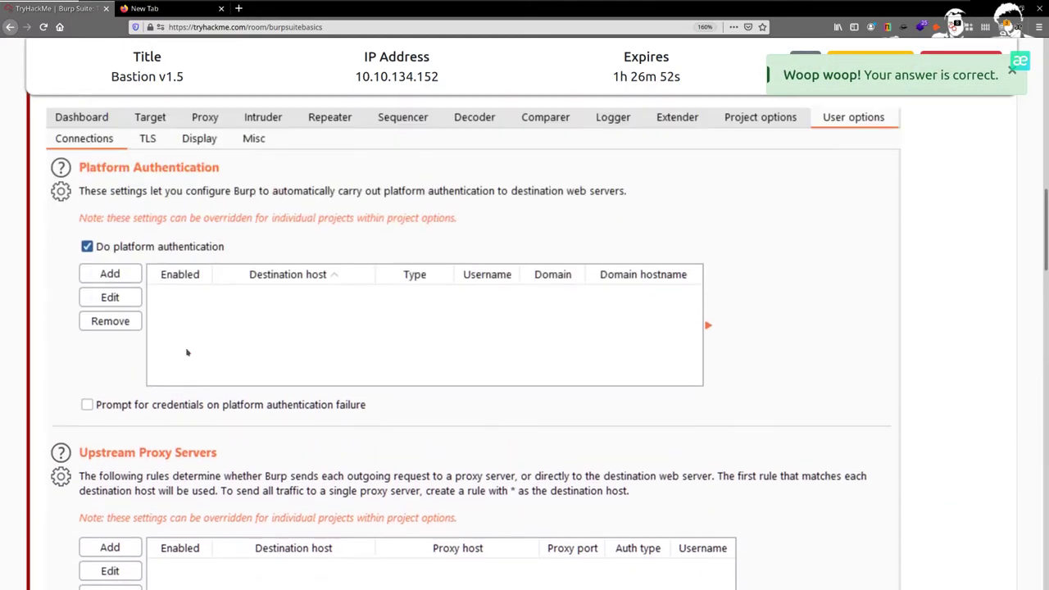
scroll(187, 352, up, 4)
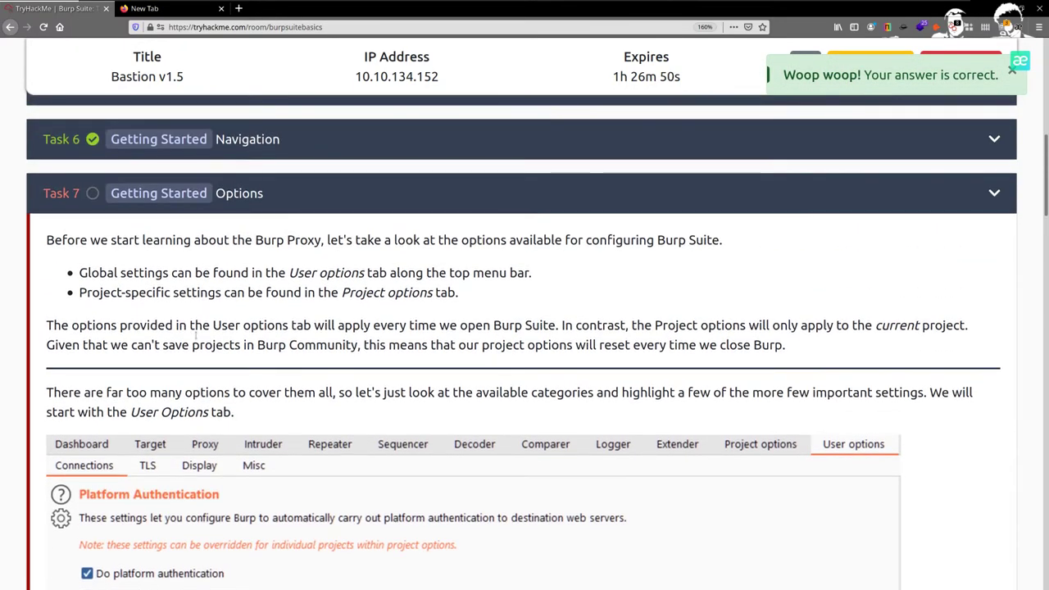
scroll(194, 334, down, 1)
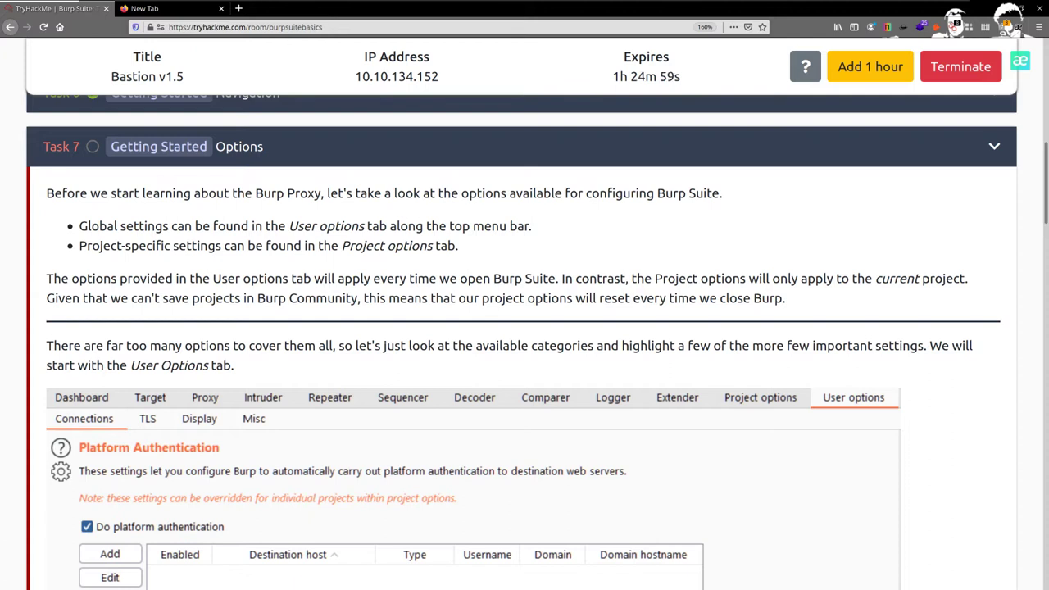
Scroll Task 7 to Burp's Platform Authentication and Upstream Proxy Servers settings screenshot.
scroll(280, 326, down, 5)
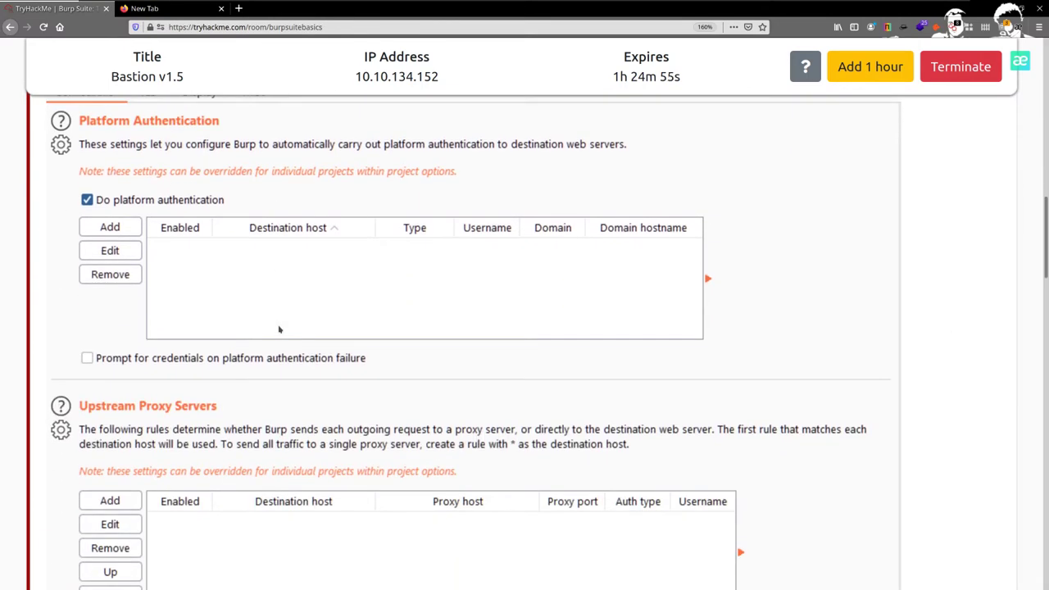
scroll(278, 328, down, 9)
scroll(279, 328, up, 5)
scroll(279, 329, down, 1)
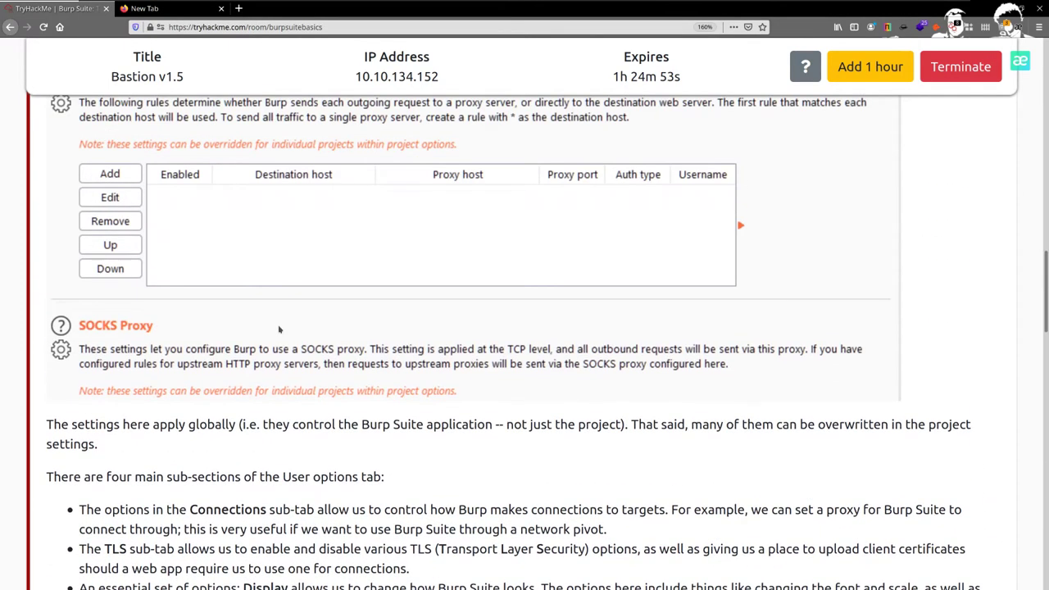
scroll(279, 328, up, 5)
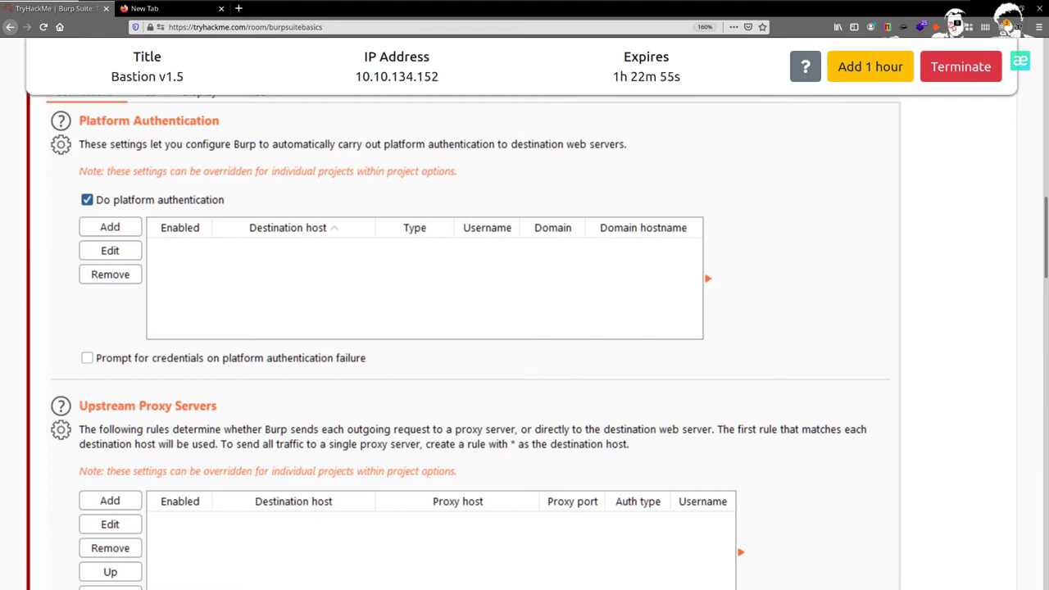
Highlight Task 7's descriptions of the five Project options sub-tabs, then bring Burp Suite forward.
scroll(298, 308, down, 5)
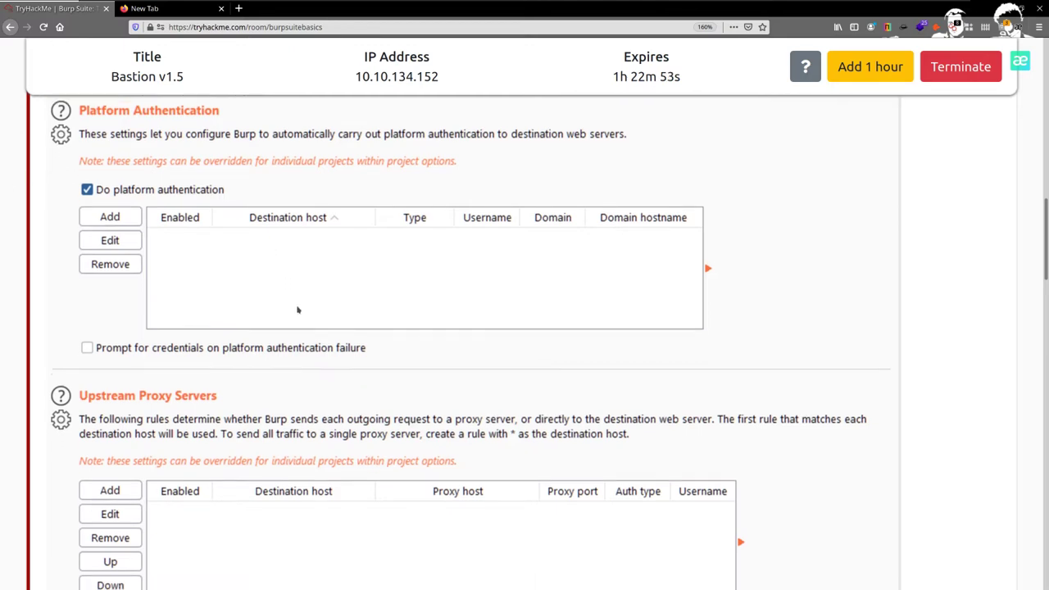
scroll(298, 309, down, 5)
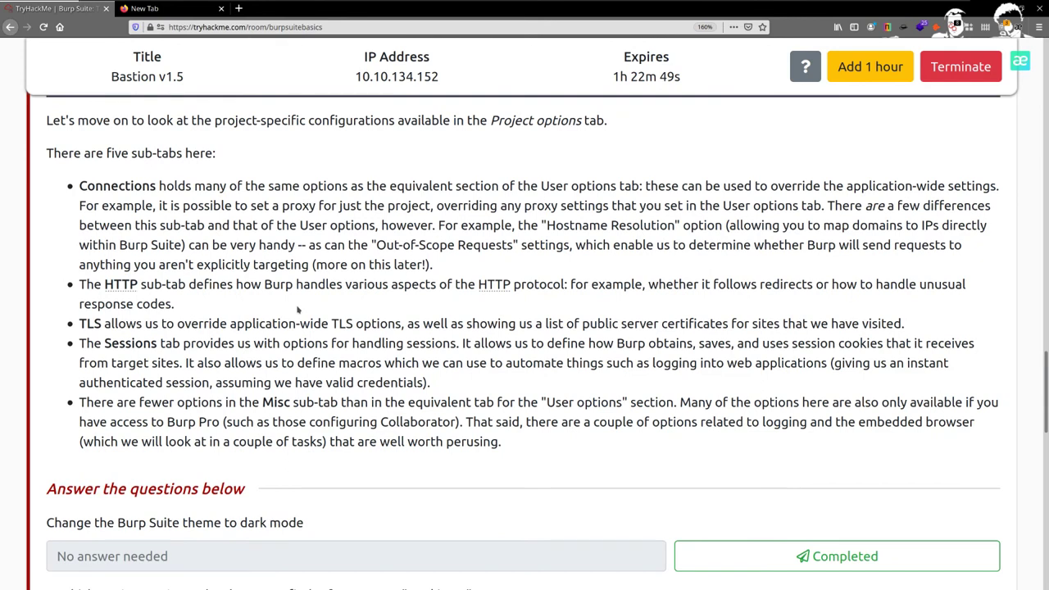
scroll(299, 309, up, 1)
drag(75, 231, 567, 529)
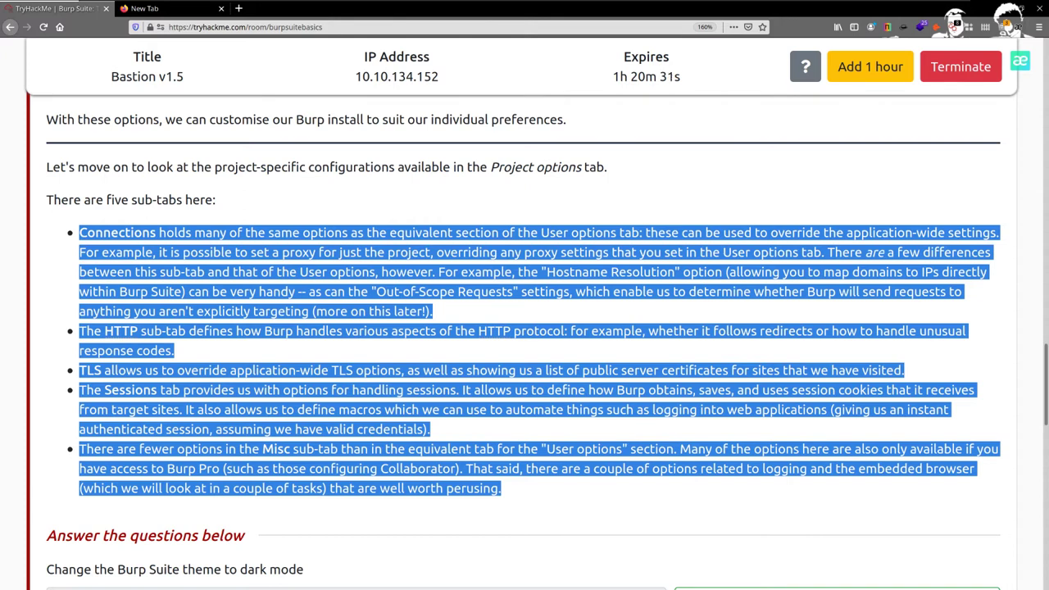
key(alt+Tab)
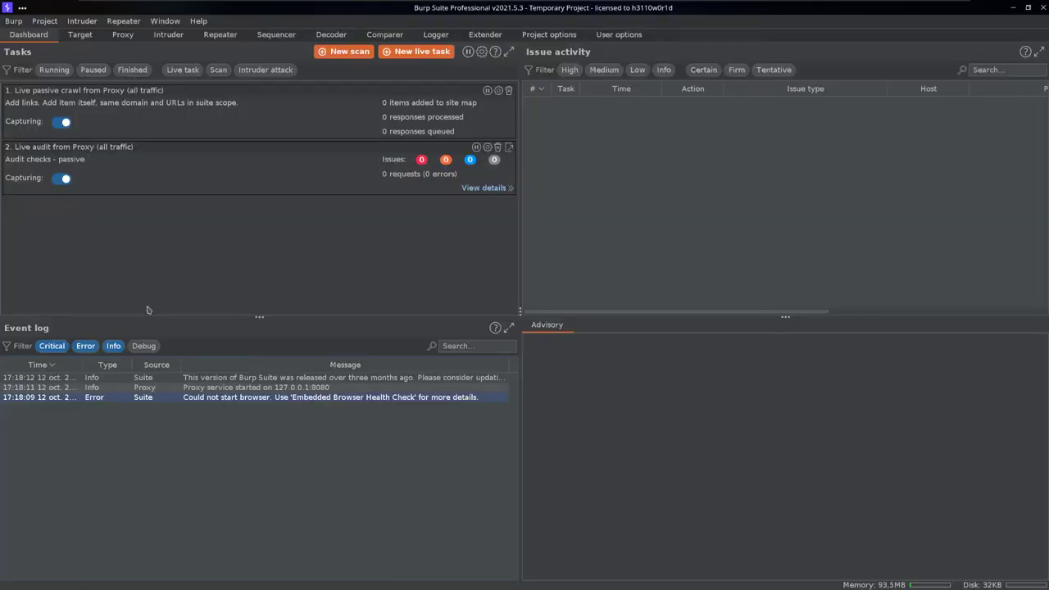
Switch Burp's display to the Light theme and, after trying 11 and 18, settle on font size 17.
click(623, 36)
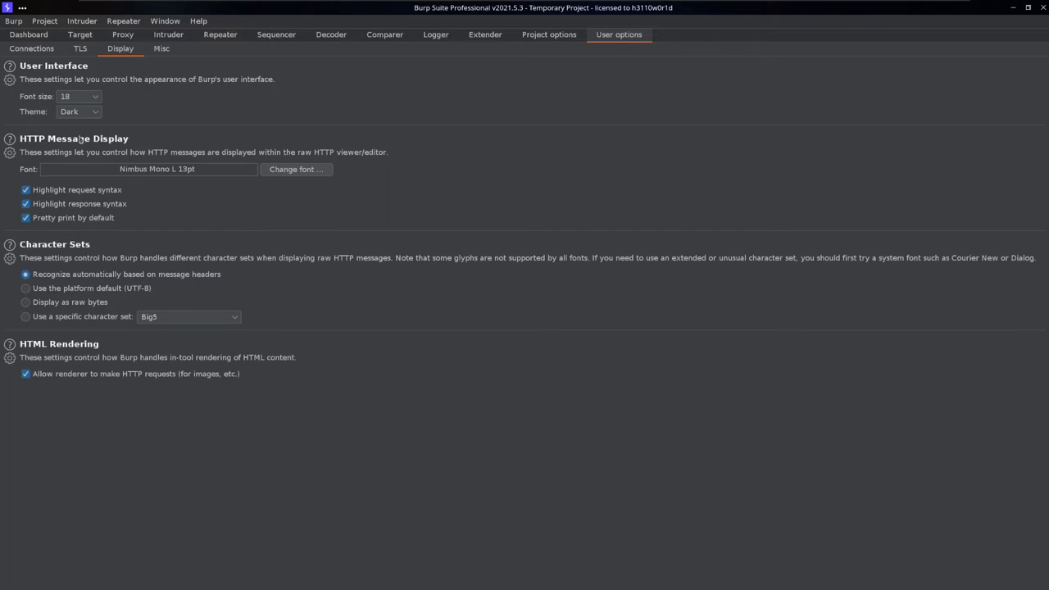
click(79, 112)
click(74, 125)
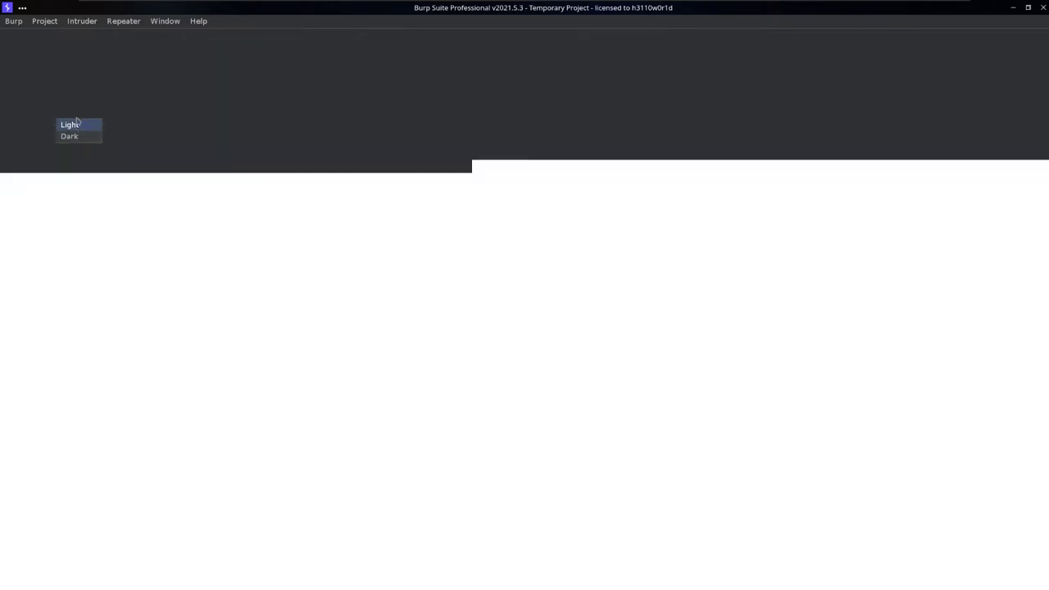
click(81, 96)
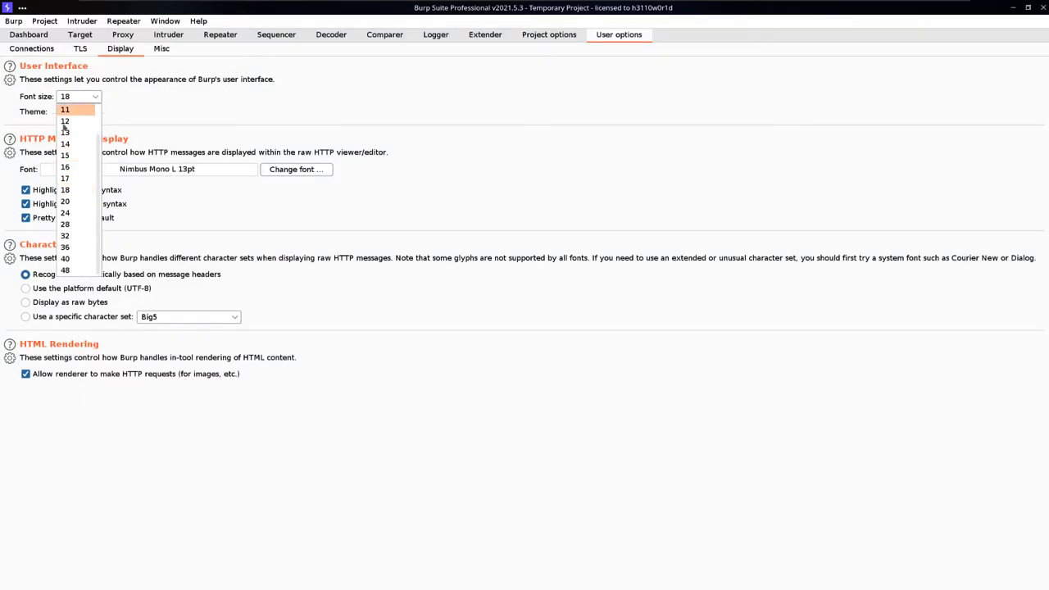
click(66, 110)
click(60, 78)
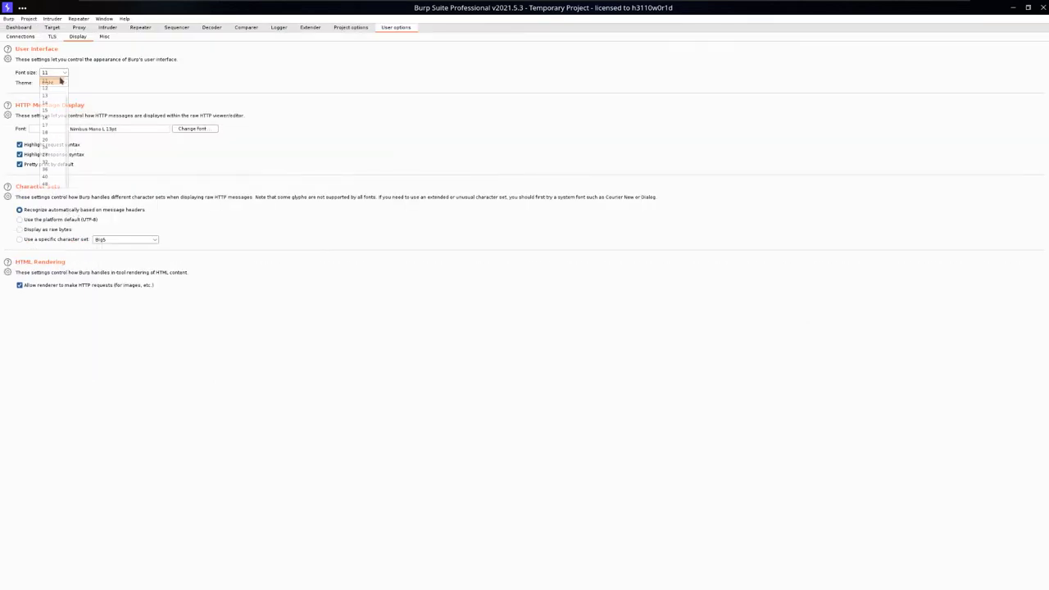
click(57, 134)
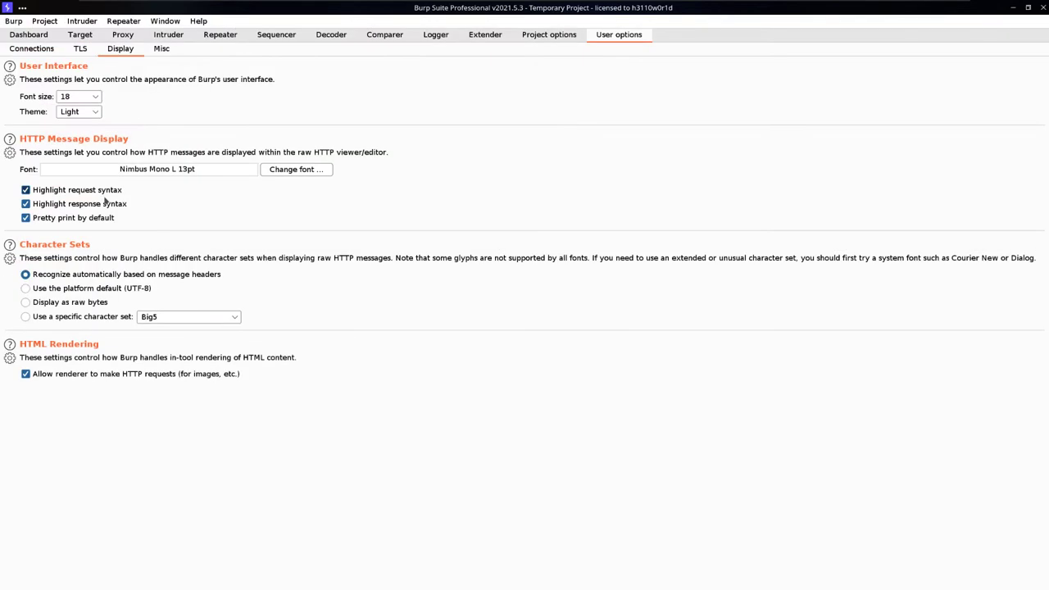
click(94, 96)
click(67, 179)
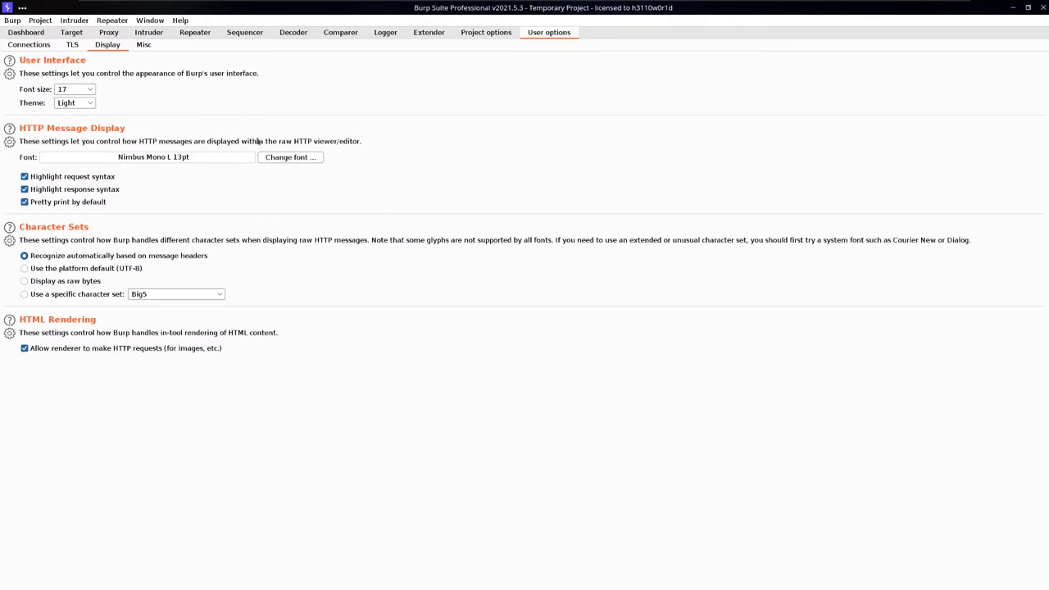
key(alt+Tab)
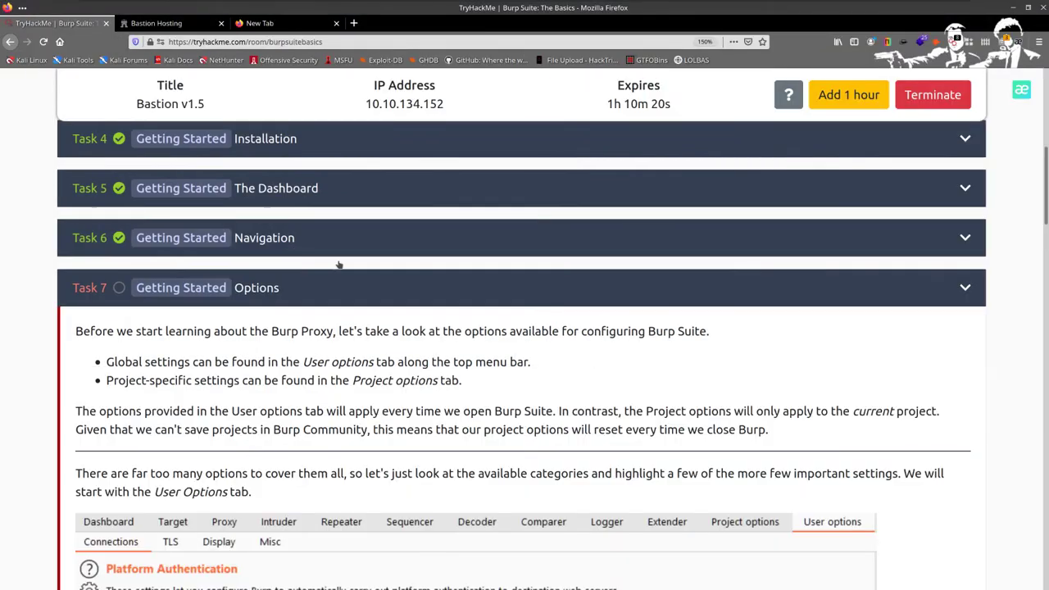
Mark the dark-mode theme question complete and highlight the Cookie jar question before switching to Burp.
scroll(340, 265, down, 12)
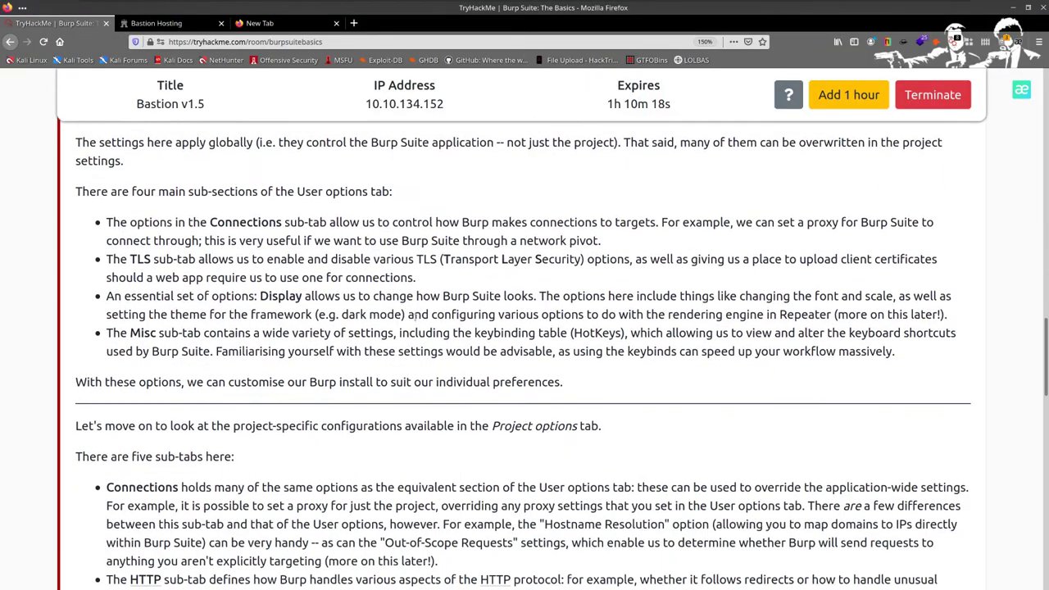
scroll(413, 315, down, 10)
scroll(499, 308, up, 6)
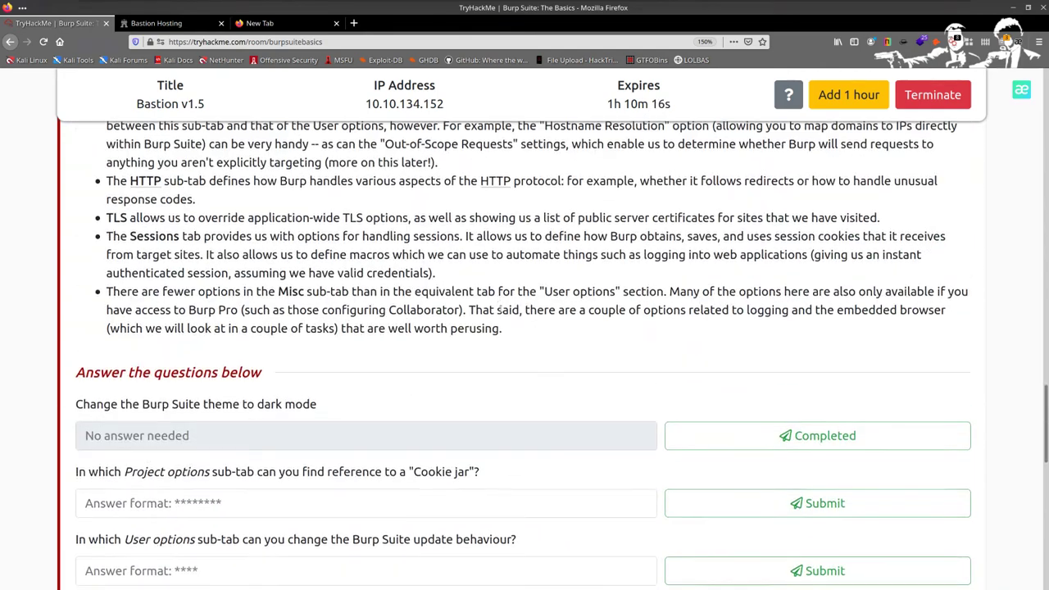
scroll(499, 309, down, 4)
click(770, 258)
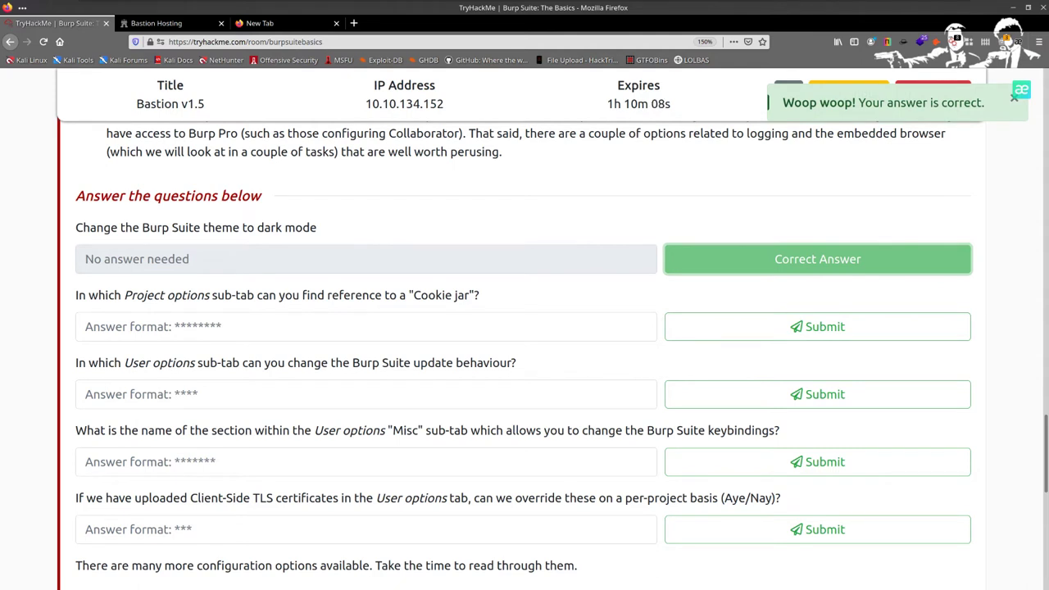
drag(76, 295, 412, 275)
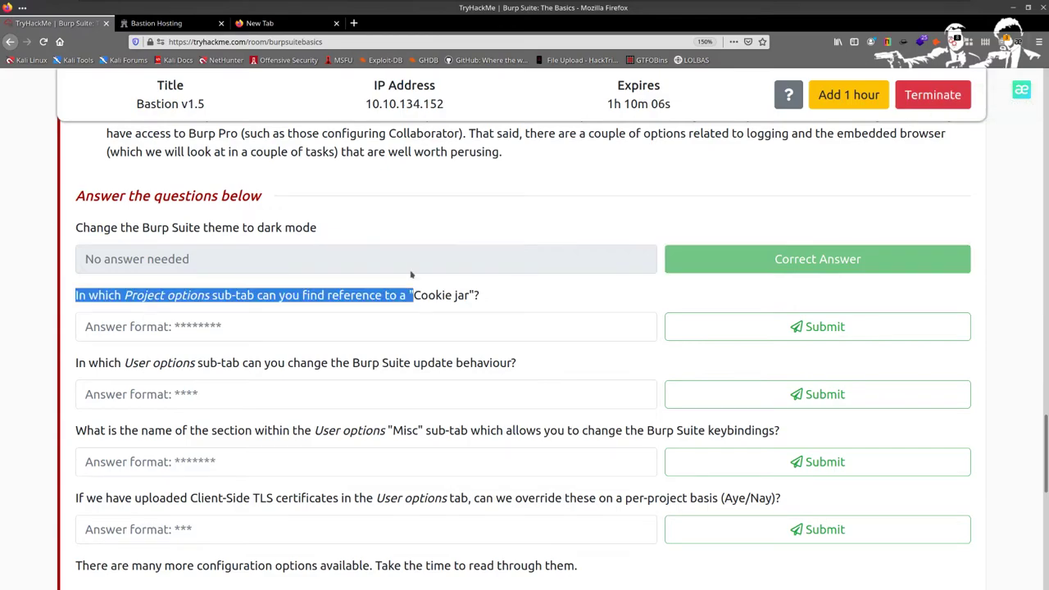
key(alt+Tab)
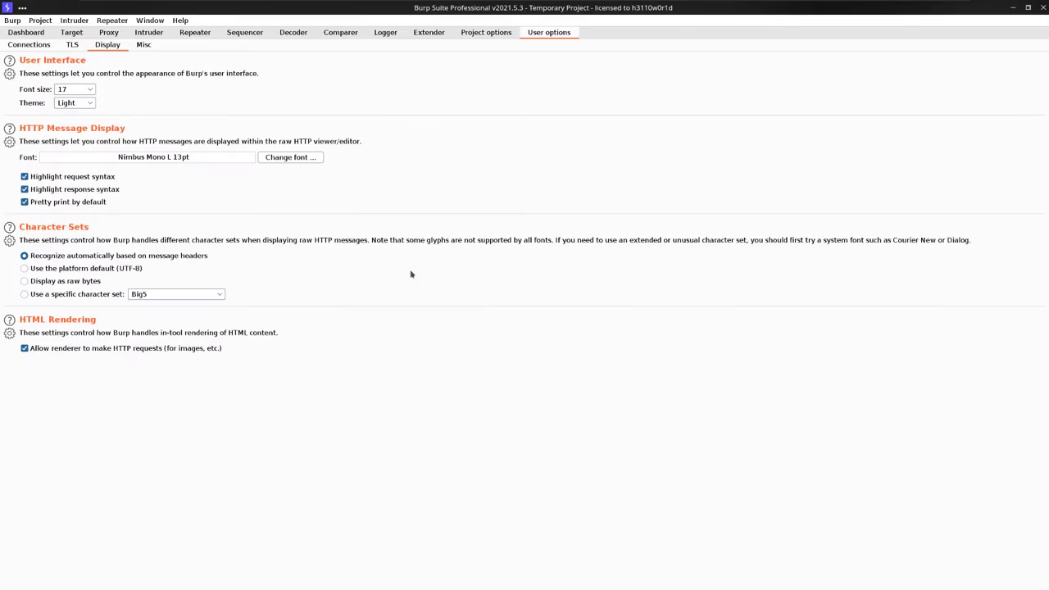
Find the Cookie jar under Burp's Project options Sessions sub-tab, then focus TryHackMe's answer box.
click(490, 33)
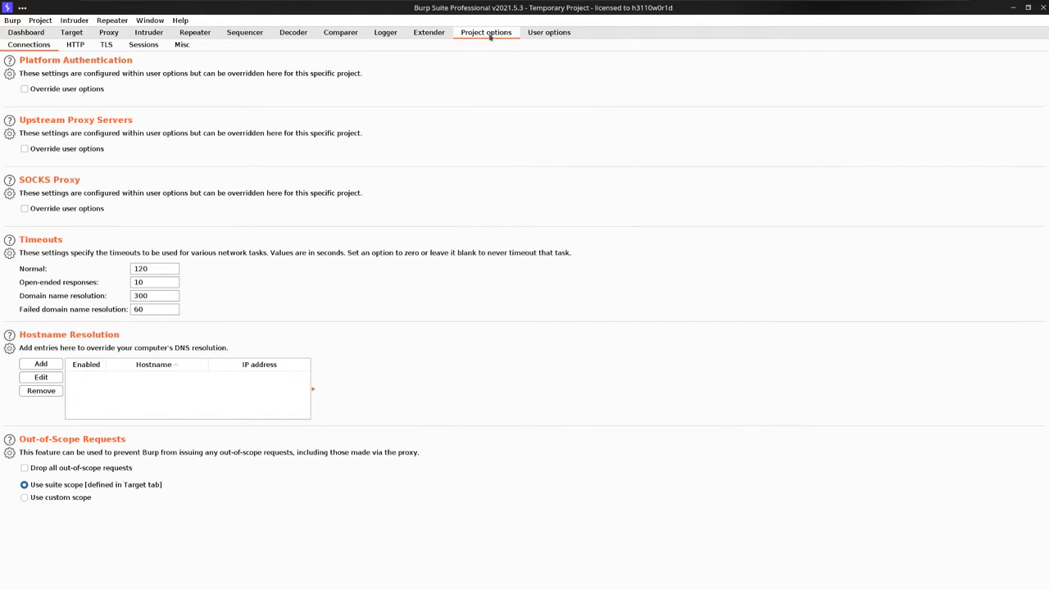
click(144, 44)
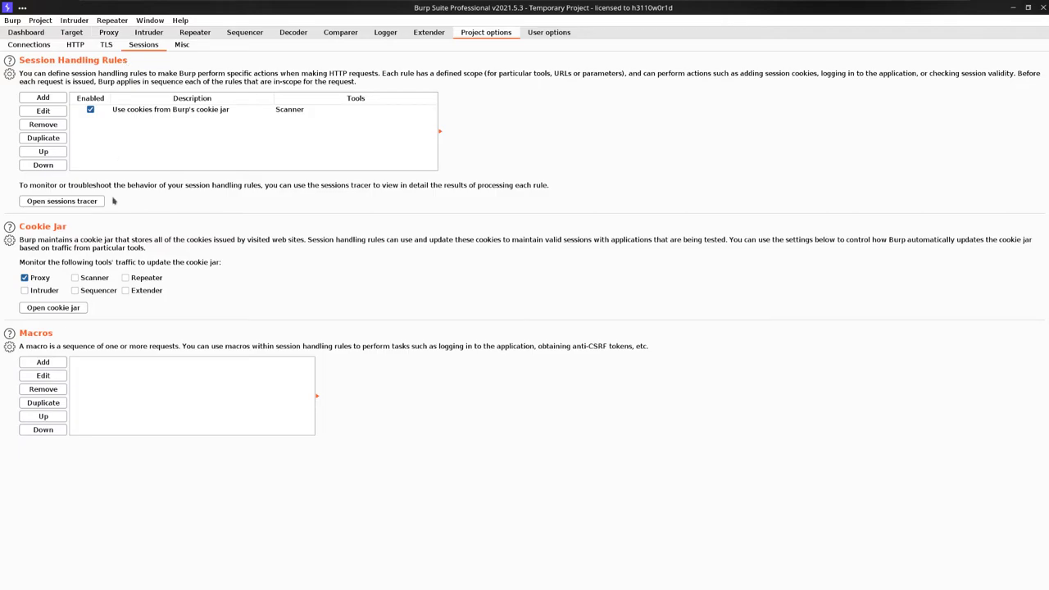
key(alt+Tab)
click(250, 329)
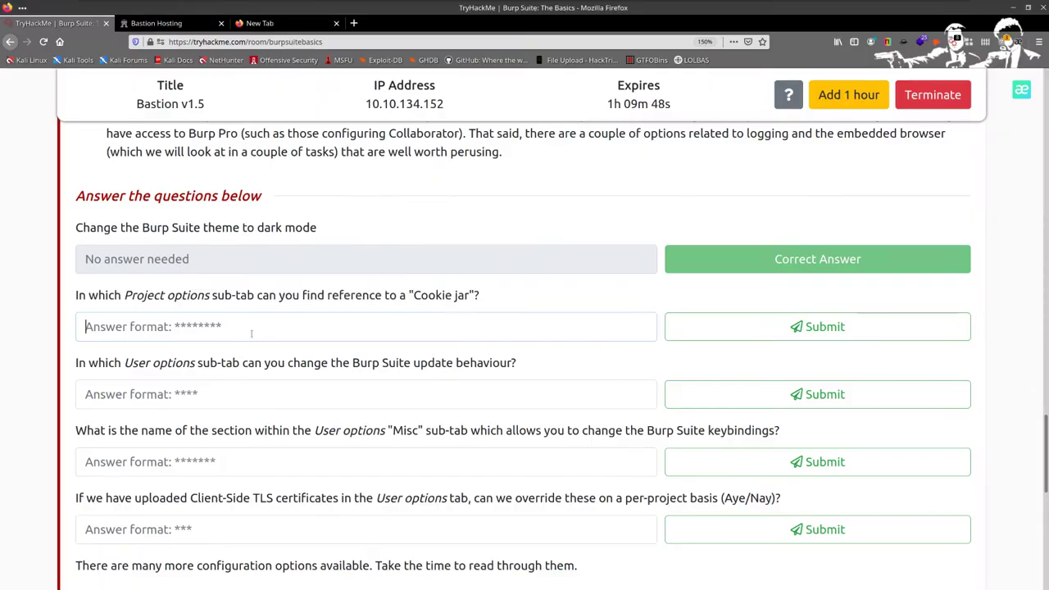
Answer the Cookie jar question with 'sessions' and return to Burp Suite.
text(sessions)
key(Return)
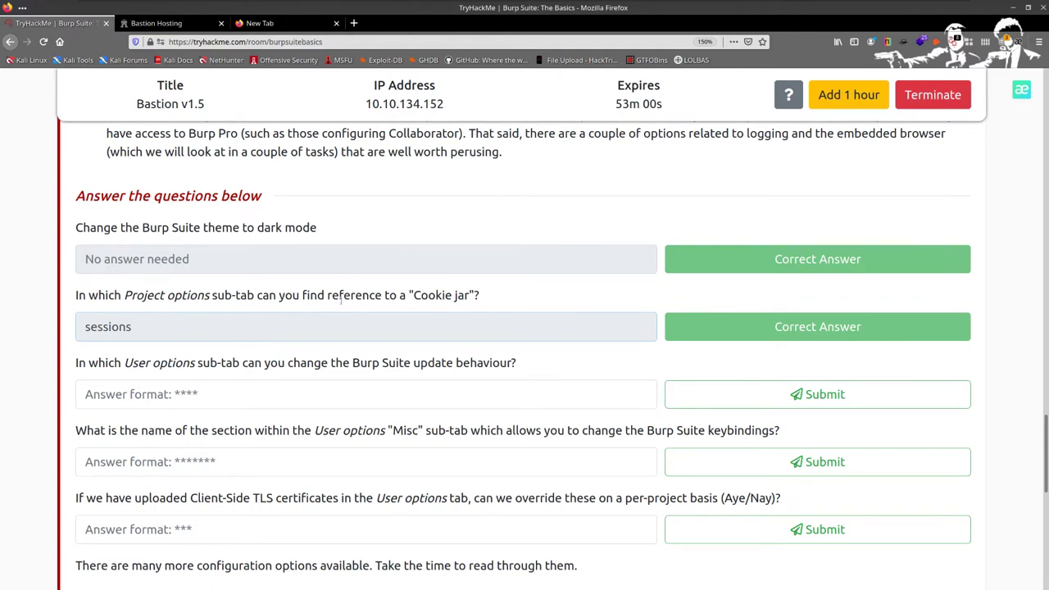
key(alt+Tab)
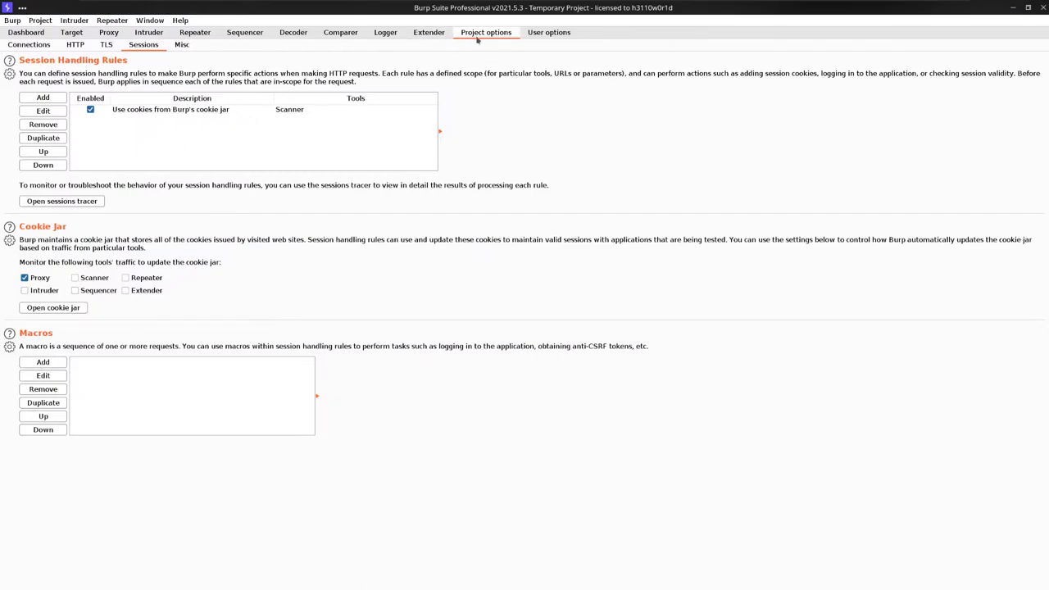
click(76, 45)
click(29, 45)
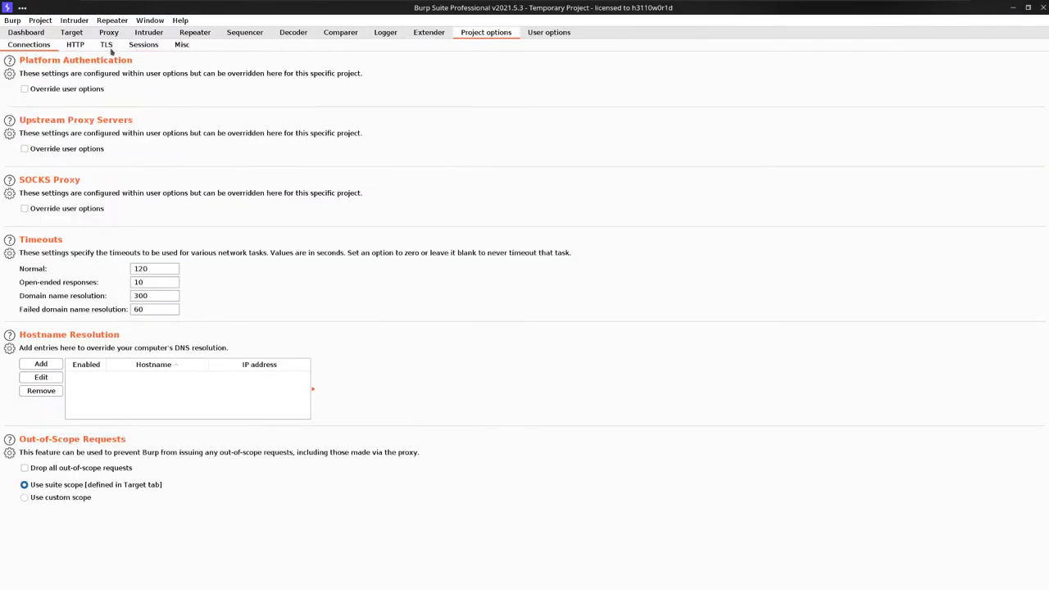
click(141, 46)
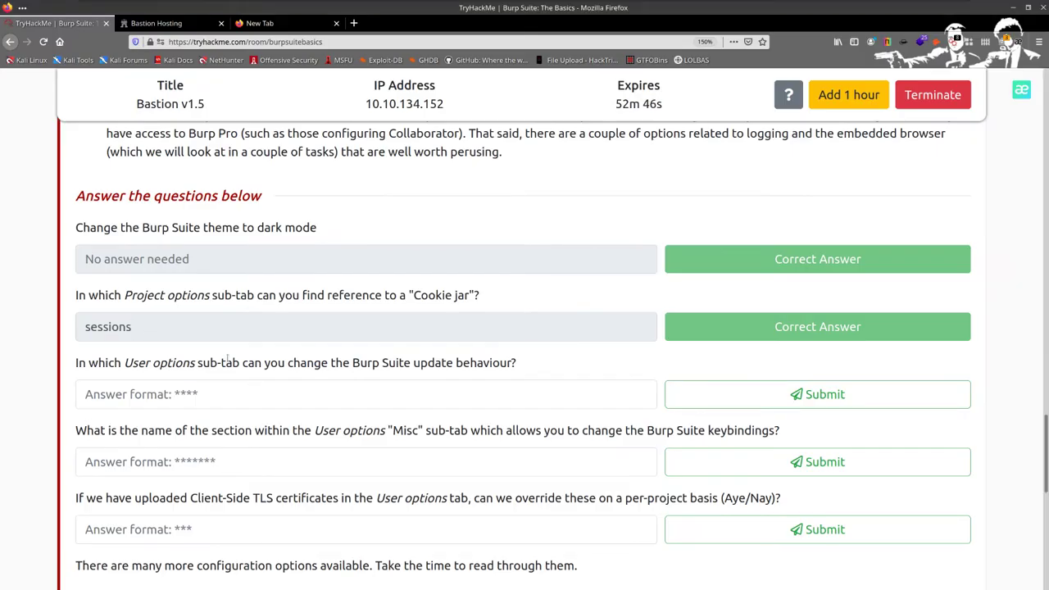
scroll(218, 353, down, 2)
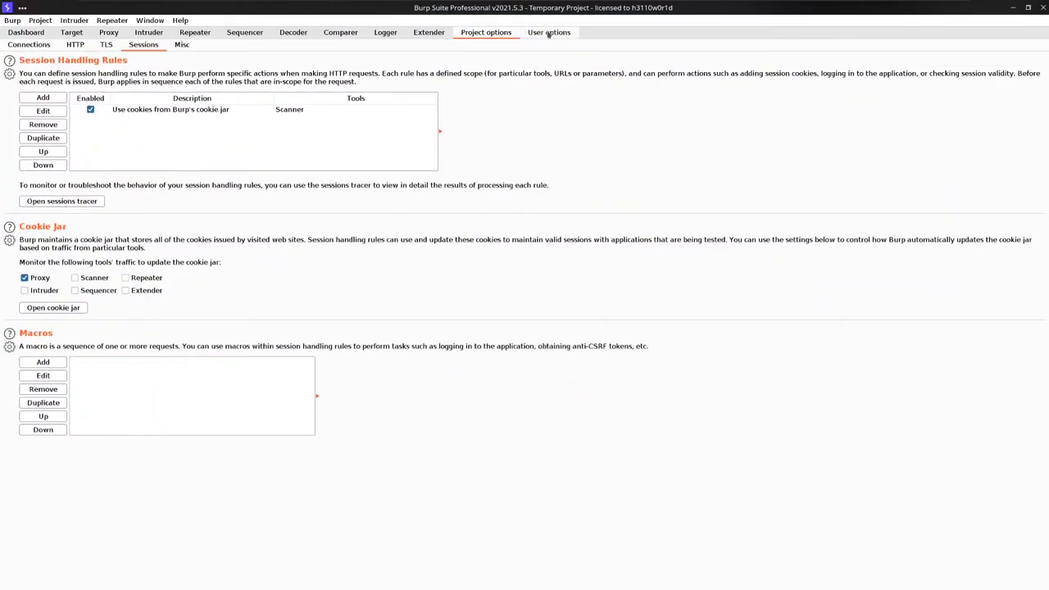
Locate the Updates section in Burp's User options Misc sub-tab.
click(549, 32)
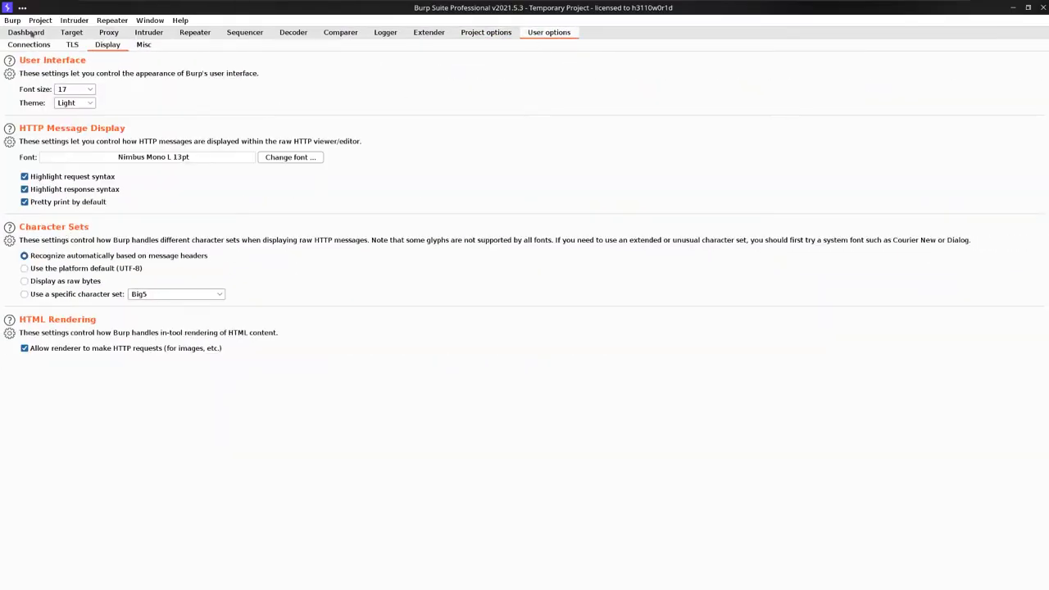
click(146, 46)
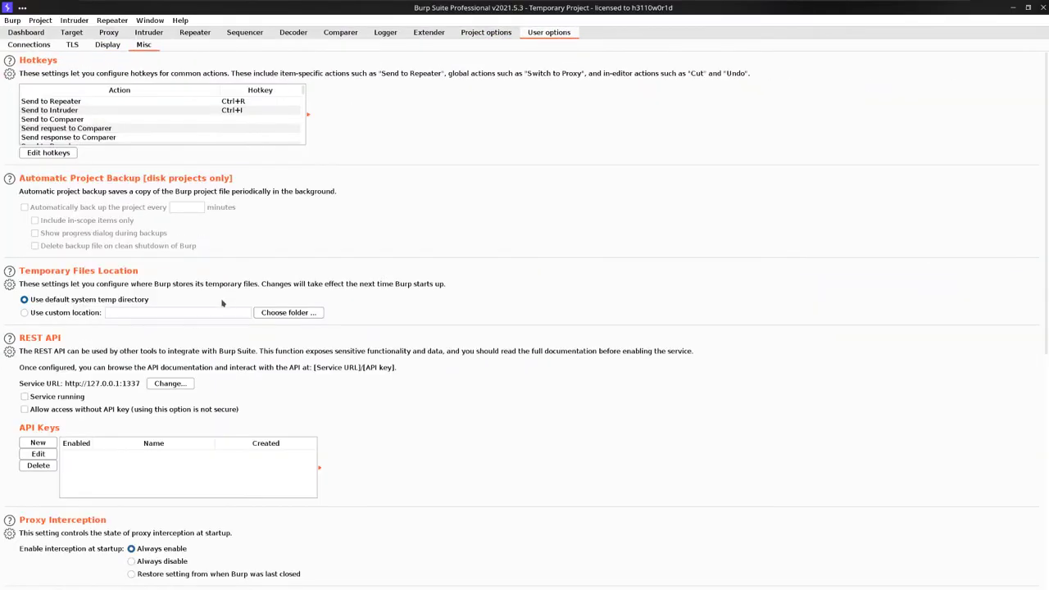
scroll(164, 369, down, 3)
scroll(162, 419, down, 8)
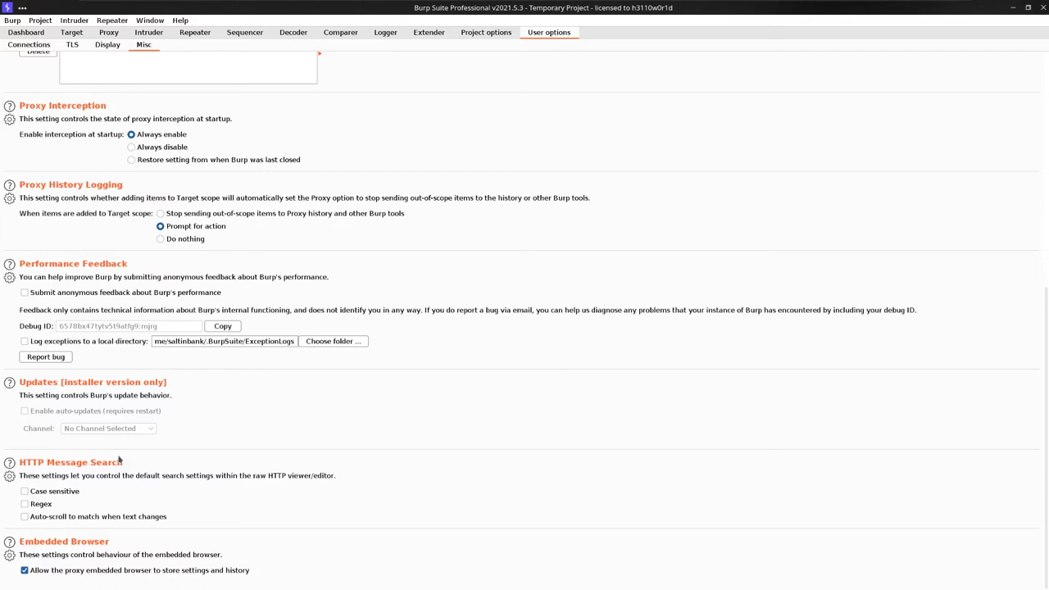
scroll(52, 333, up, 1)
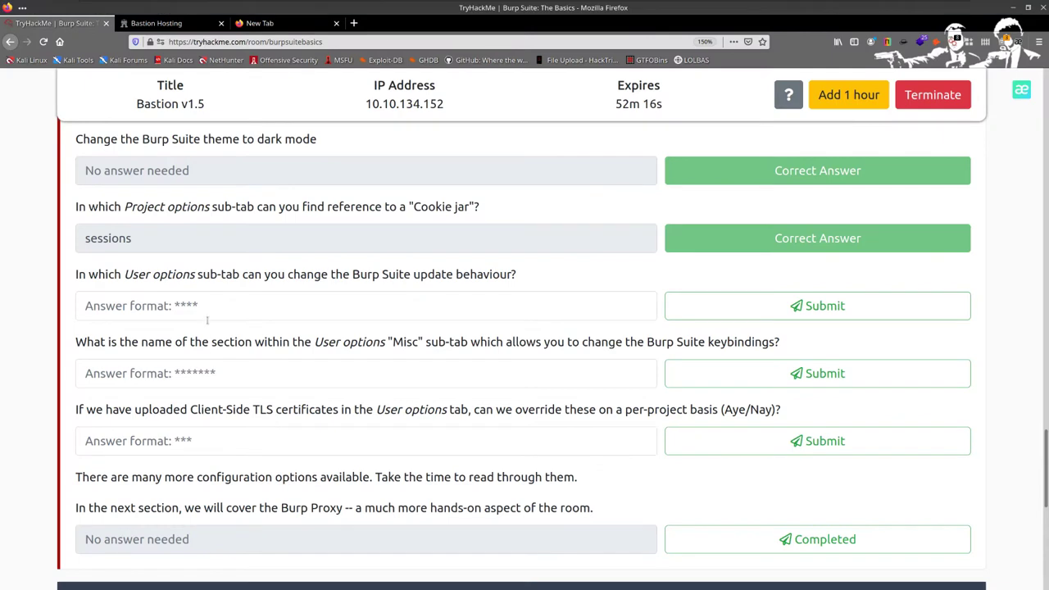
Answer the update-behaviour question with 'Misc', correcting the misspelled first attempt.
click(221, 308)
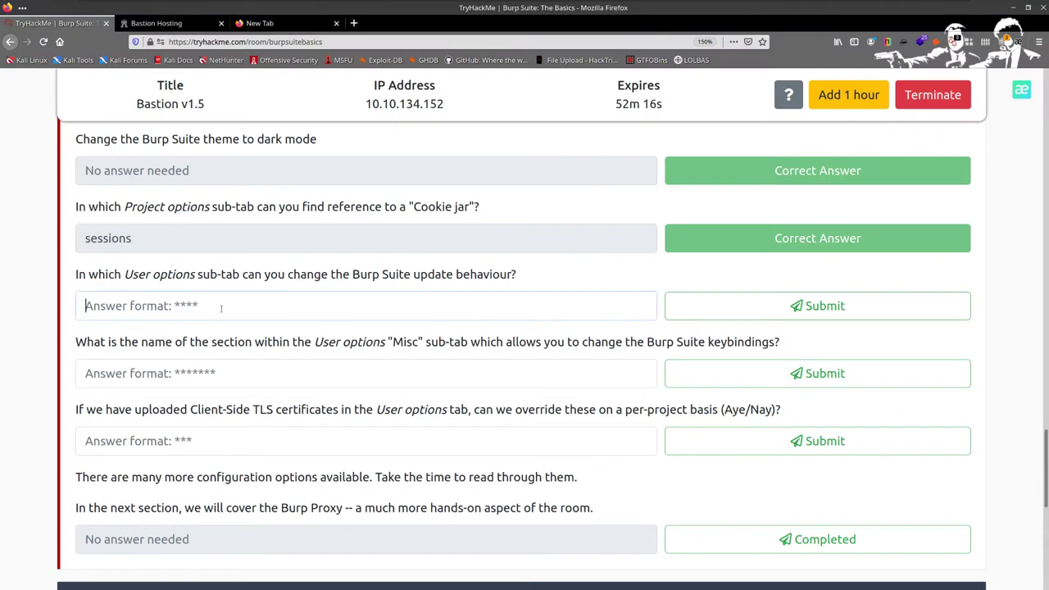
text(MSIC)
key(Return)
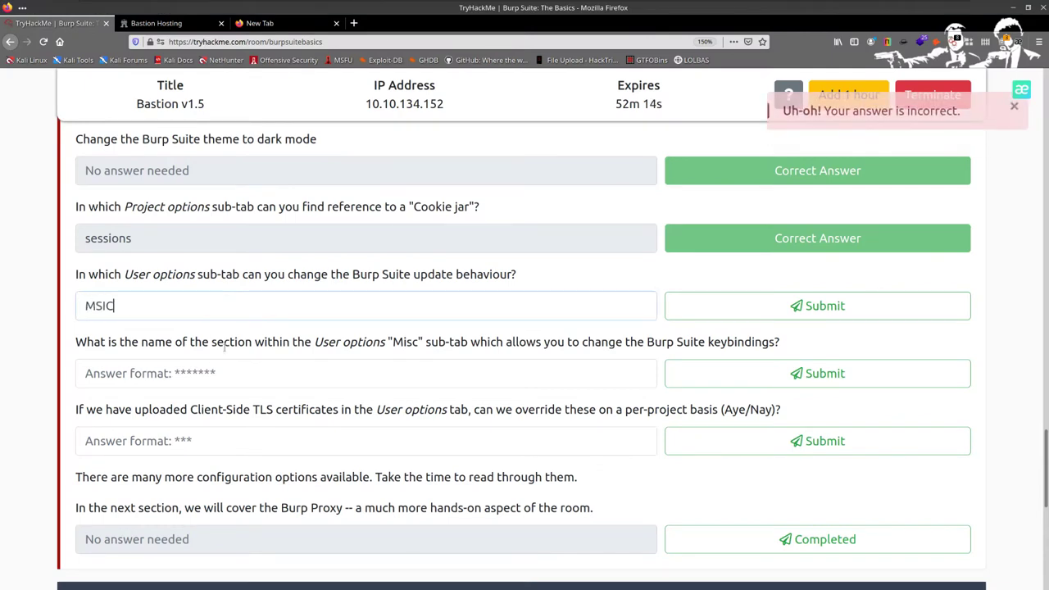
key(BackSpace)
key(BackSpace)
key(BackSpace)
text(is)
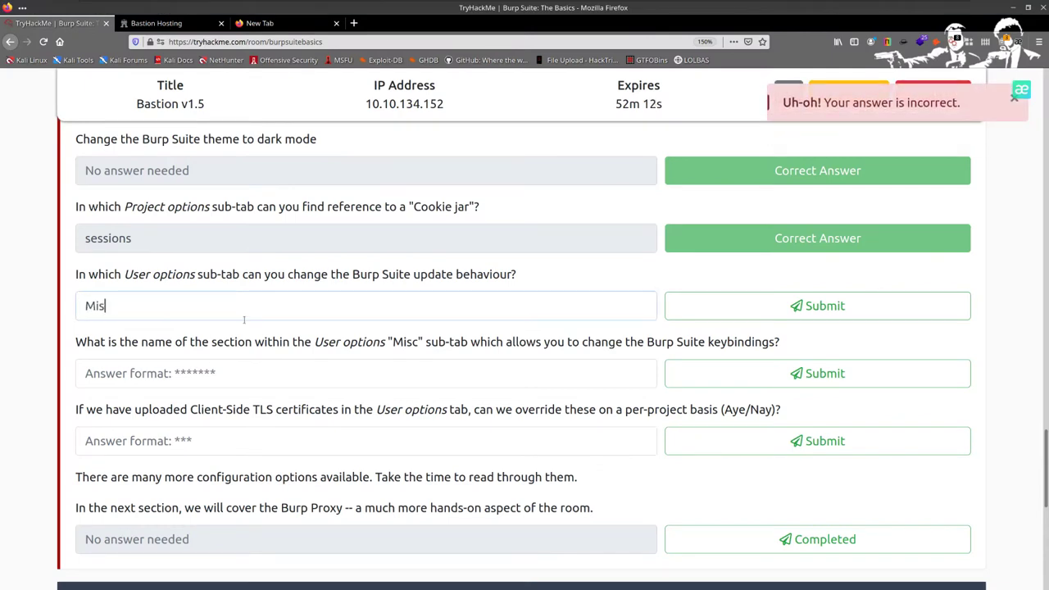
text(cl)
key(BackSpace)
key(Return)
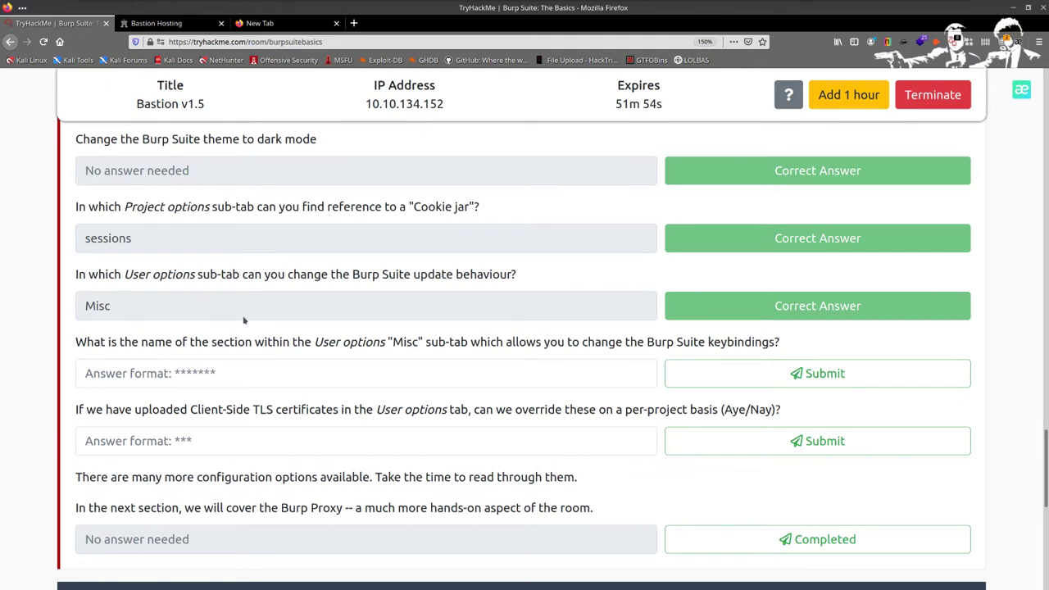
key(alt+Tab)
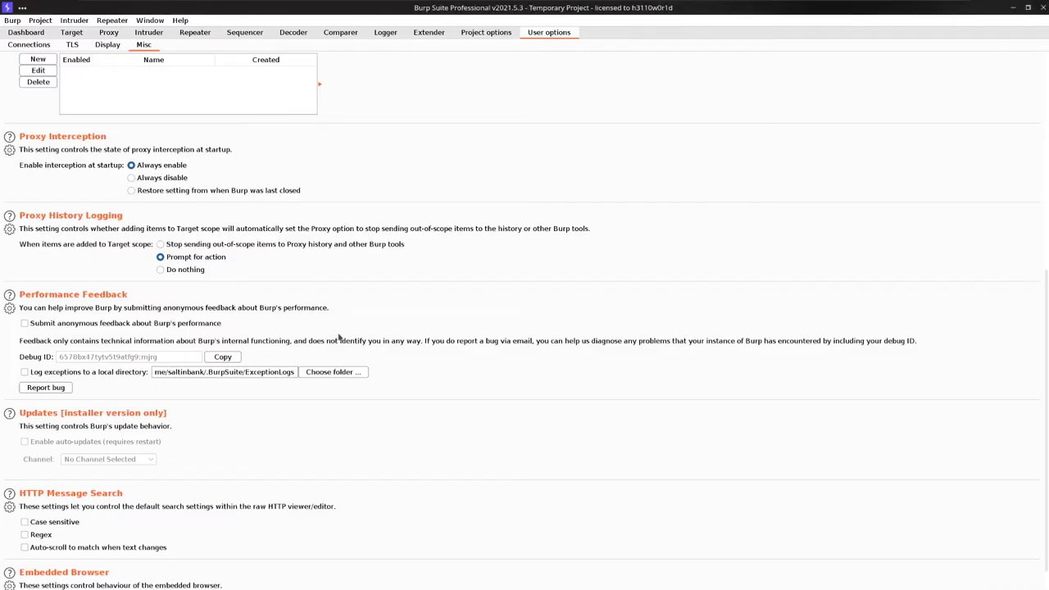
scroll(149, 238, up, 7)
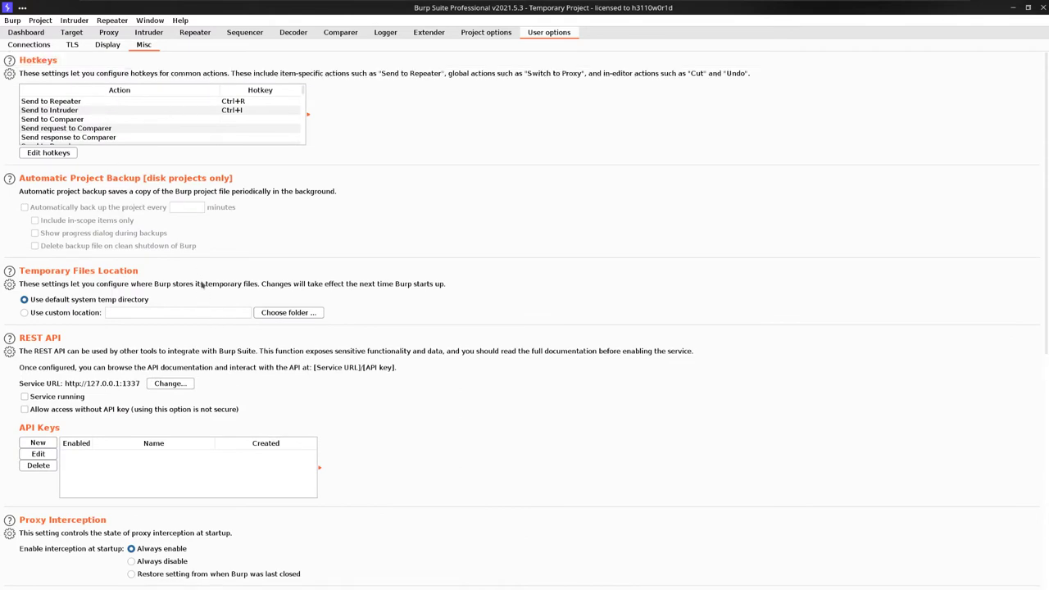
key(alt+Tab)
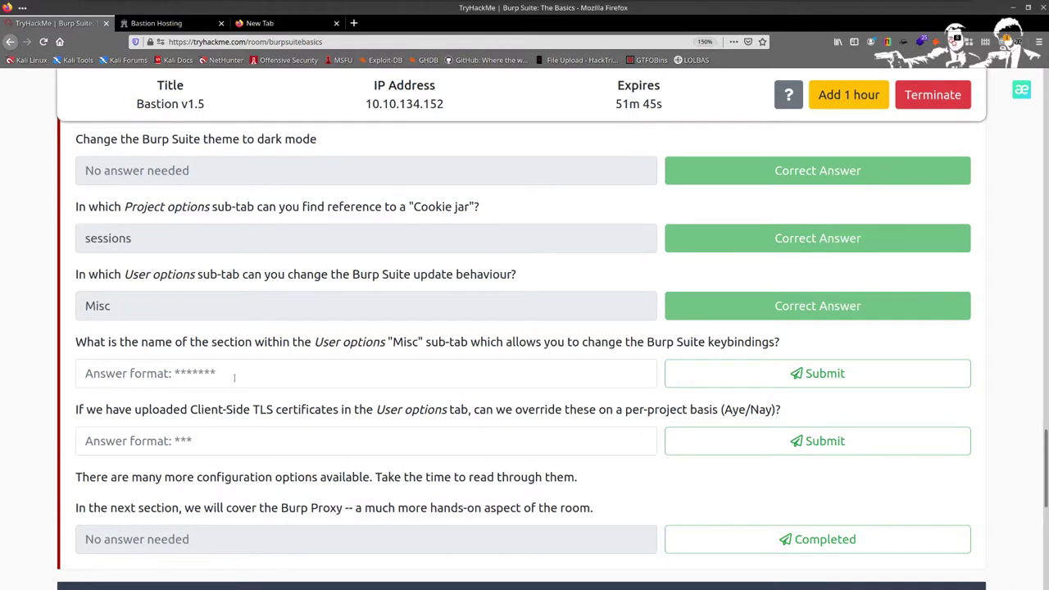
Answer the keybindings question with 'hotkeys'.
click(222, 379)
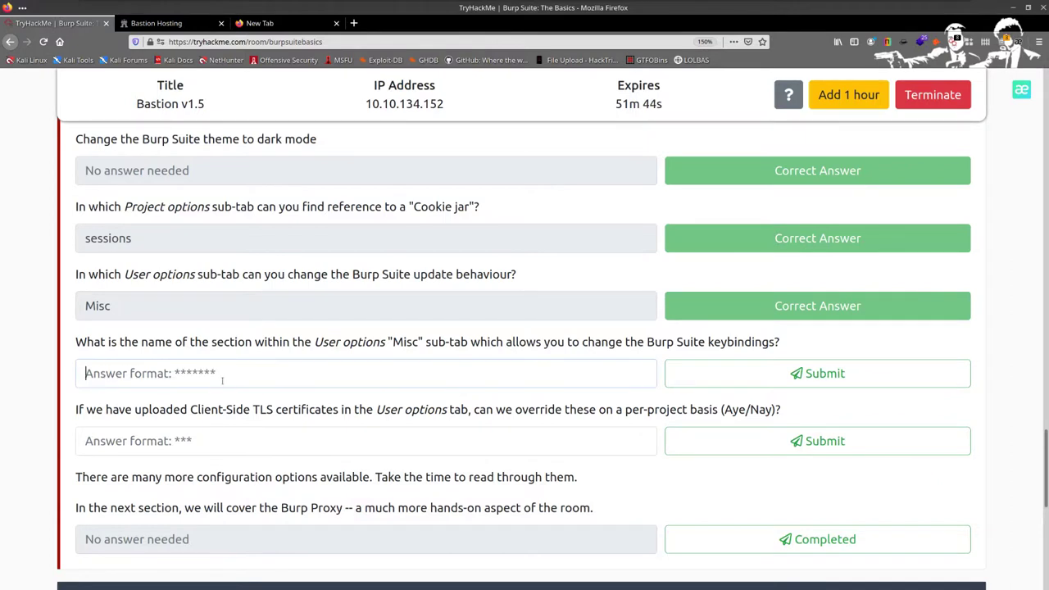
text(hotkeys)
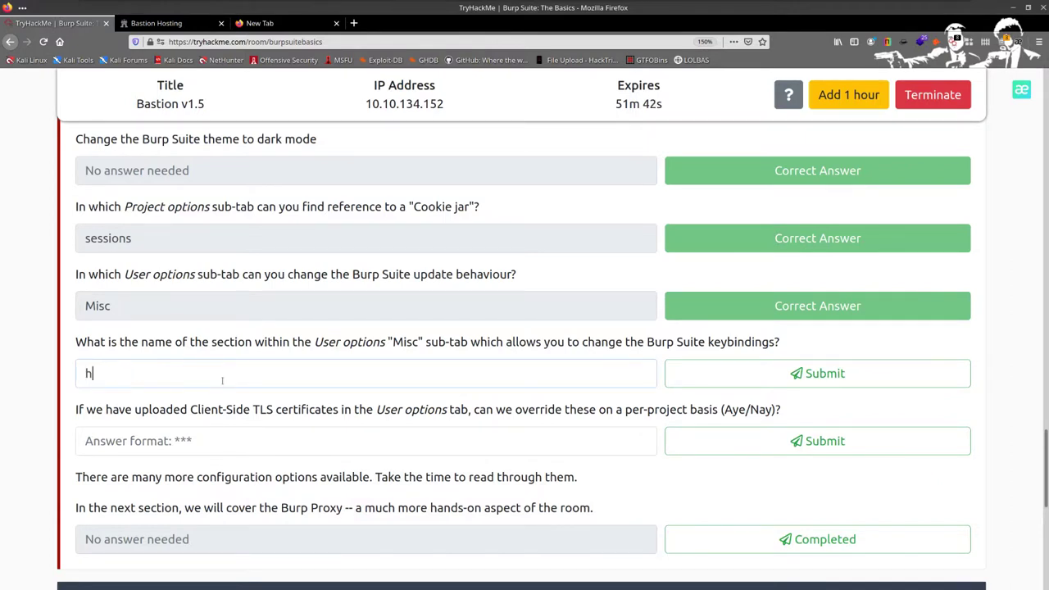
key(Return)
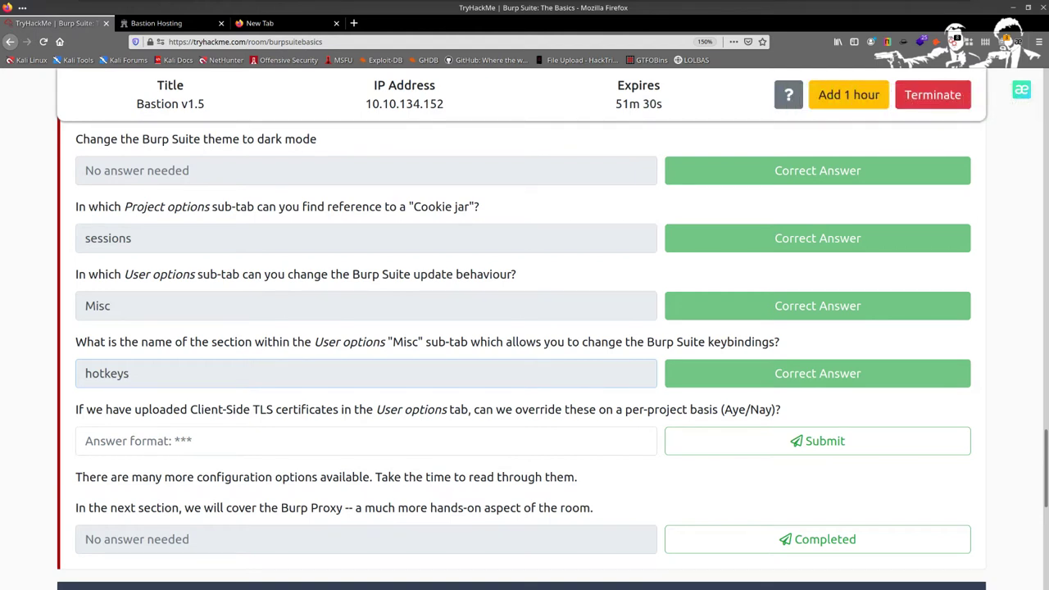
Answer the client-side TLS override question, replacing the rejected 'yes' with 'Aye'.
click(305, 444)
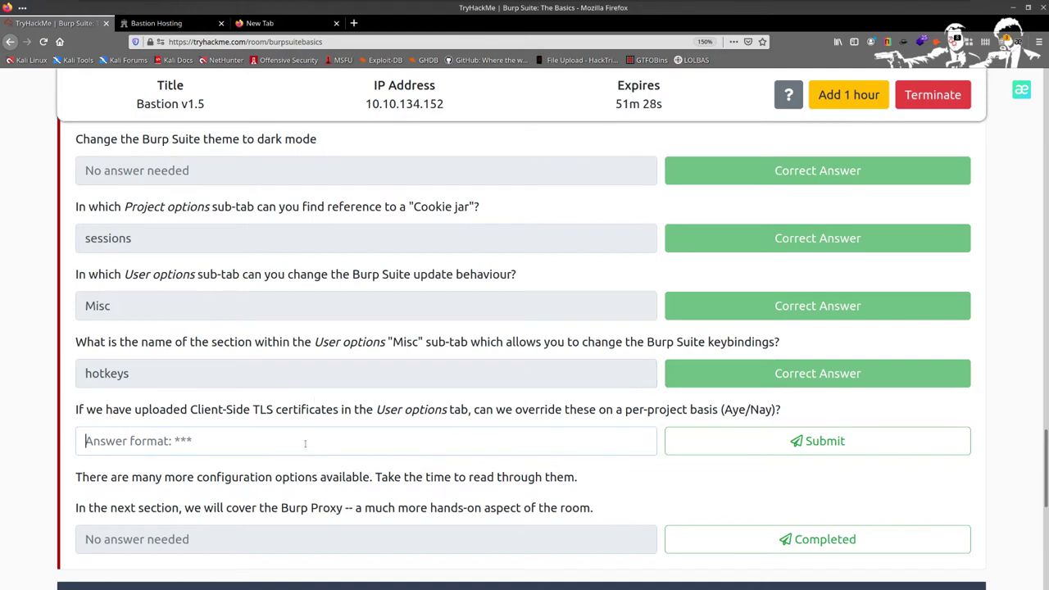
text(yes)
key(Return)
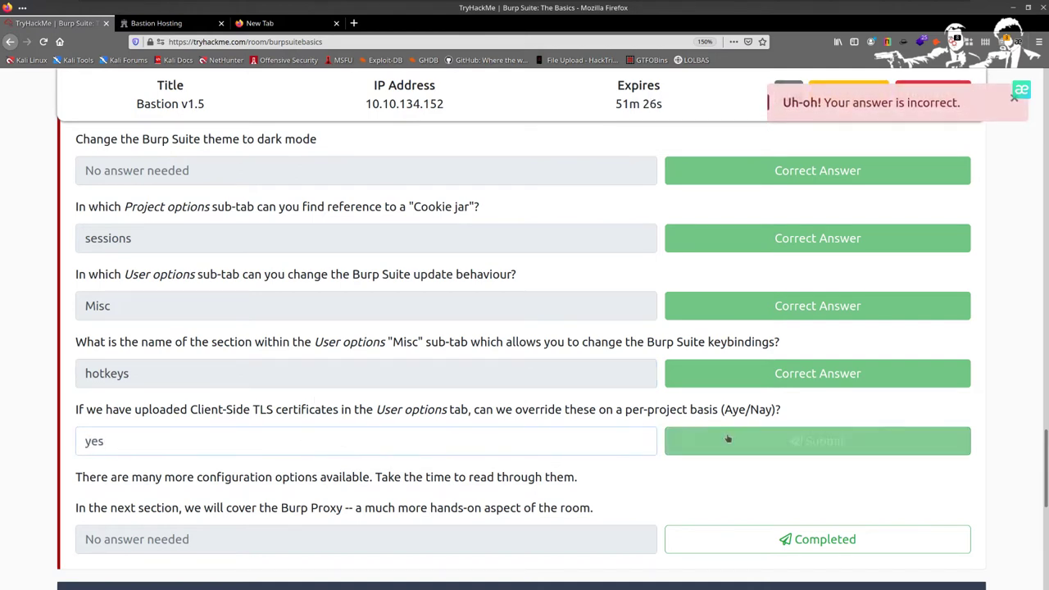
click(730, 448)
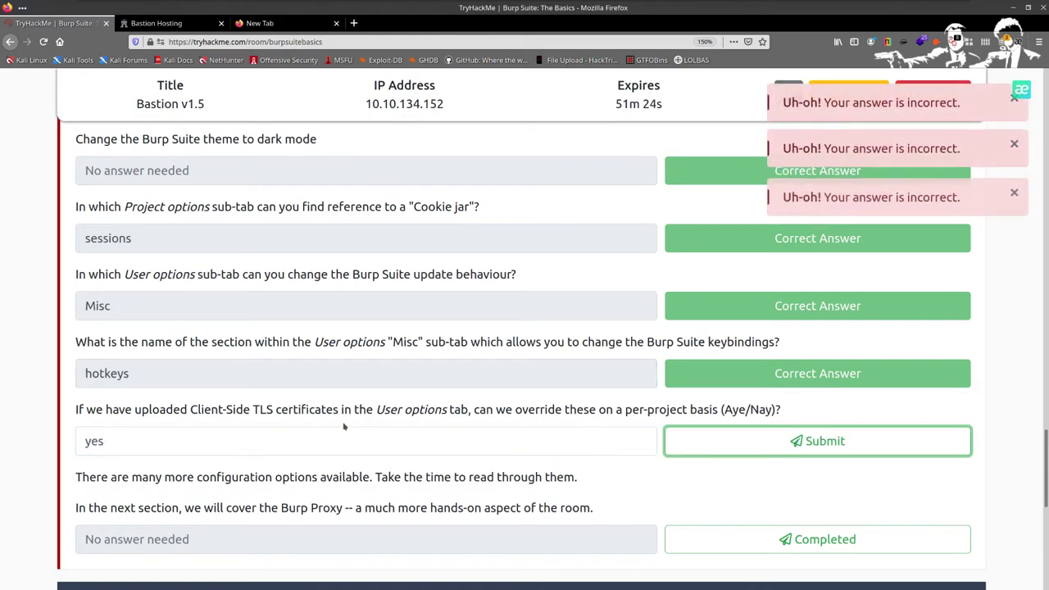
key(shift+Tab)
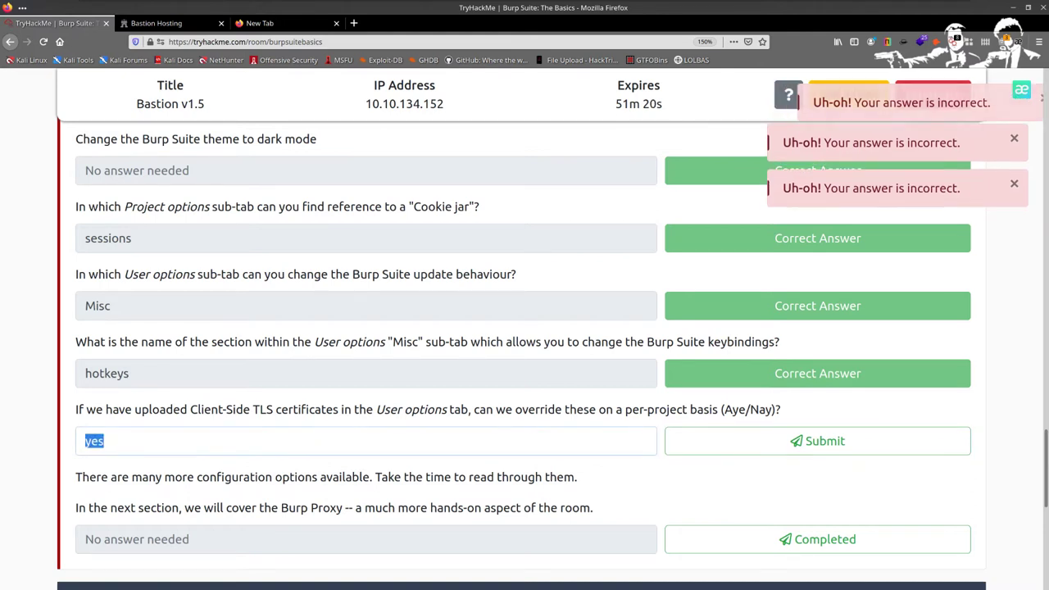
key(BackSpace)
text(Aye)
key(Return)
key(shift+Tab)
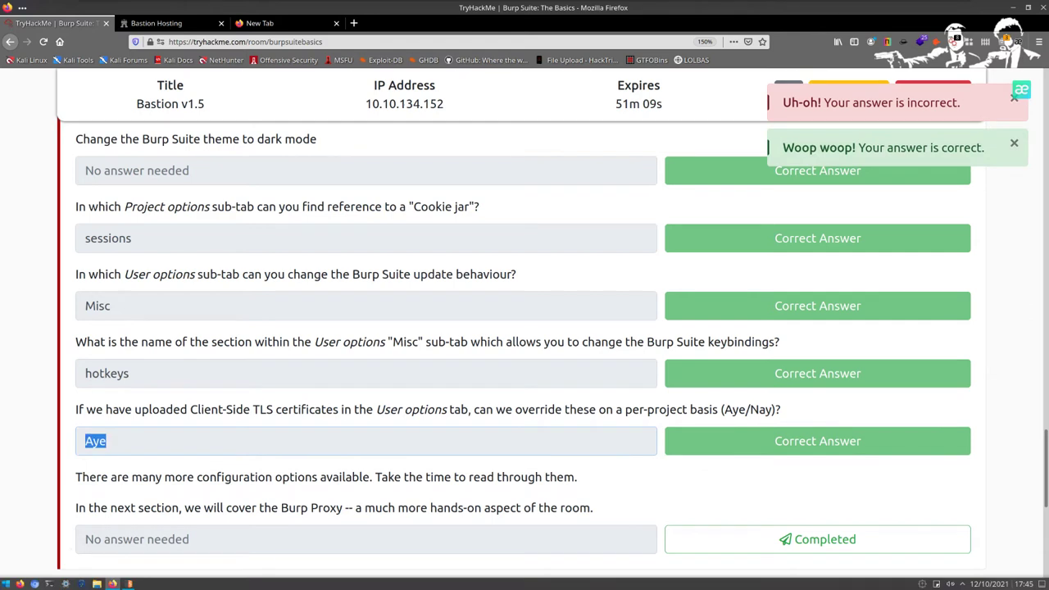
Mark Task 7's final note as completed and switch to Burp Suite.
scroll(524, 328, down, 1)
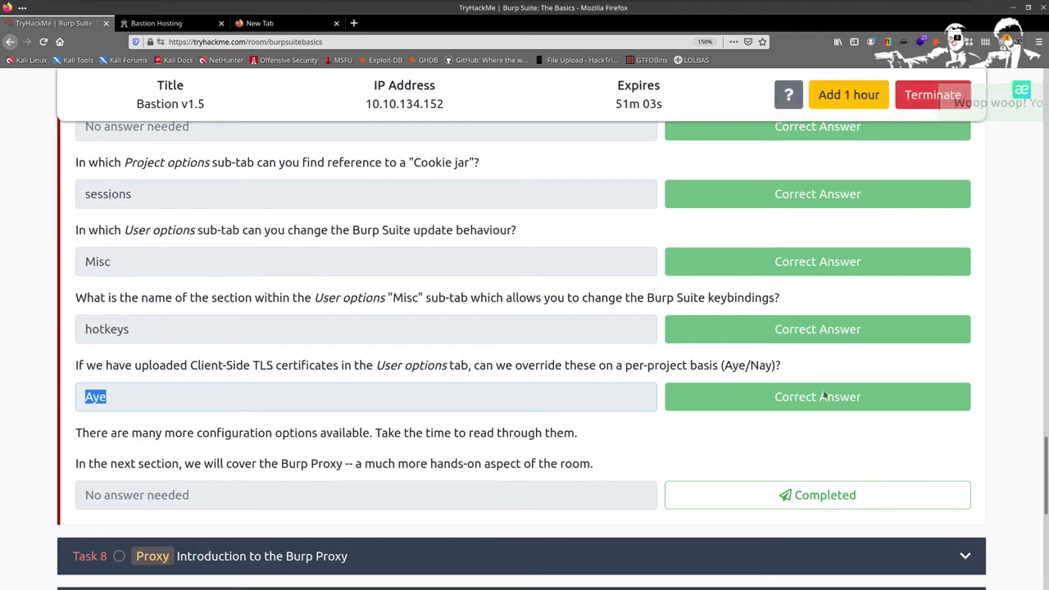
click(817, 495)
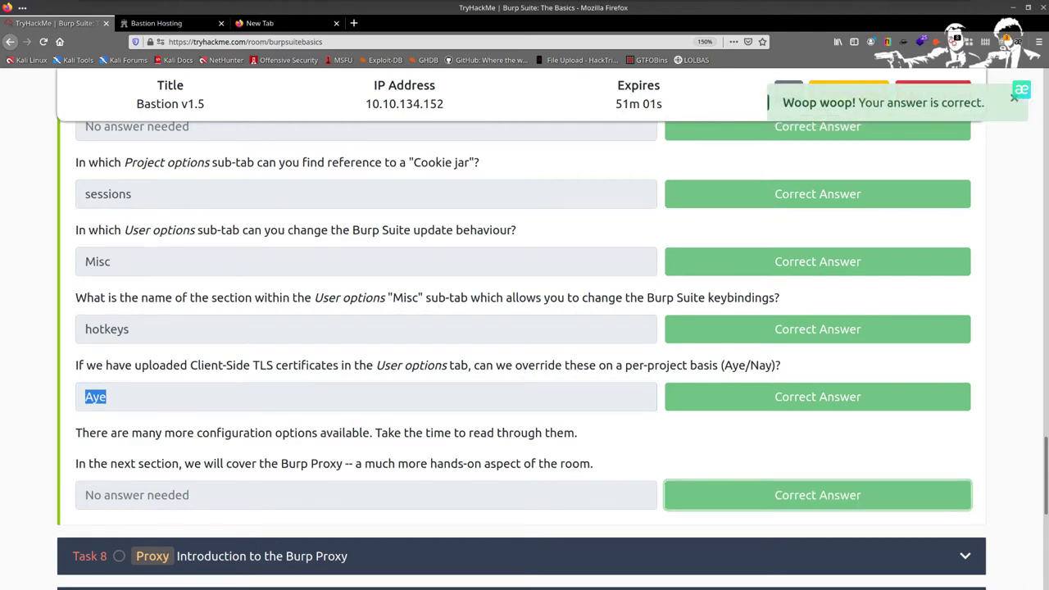
scroll(510, 262, up, 3)
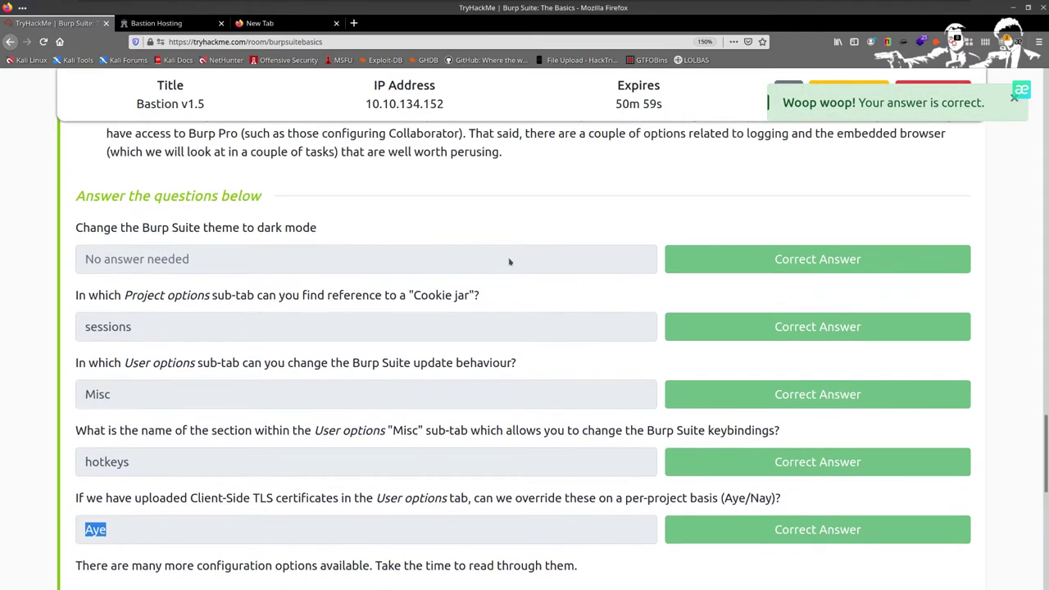
key(alt+Tab)
Review Burp's Display, TLS, Connections and Sessions cookie jar settings, then return to TryHackMe.
click(115, 46)
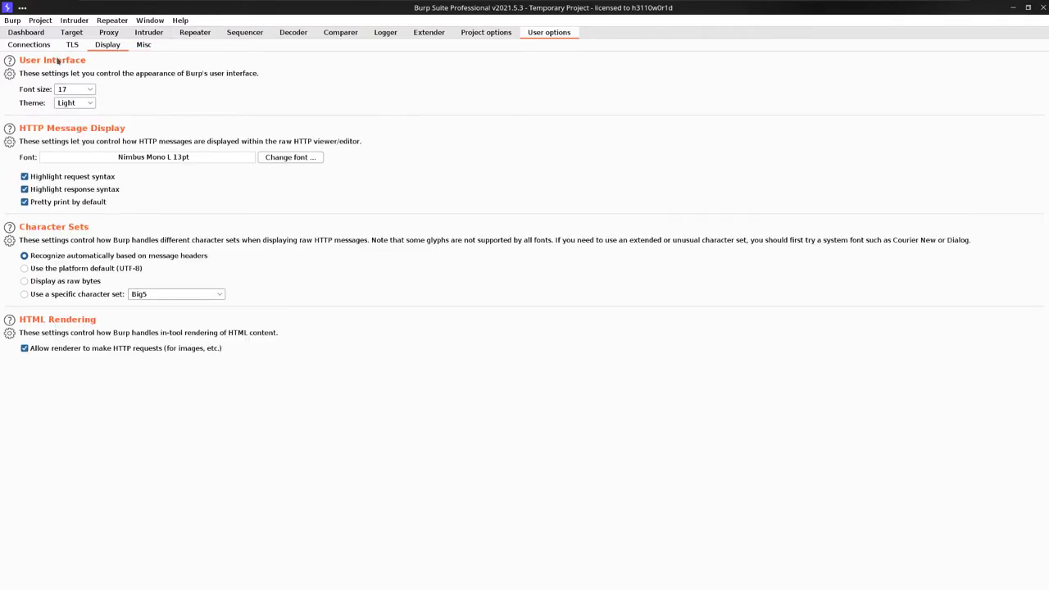
click(73, 46)
click(41, 46)
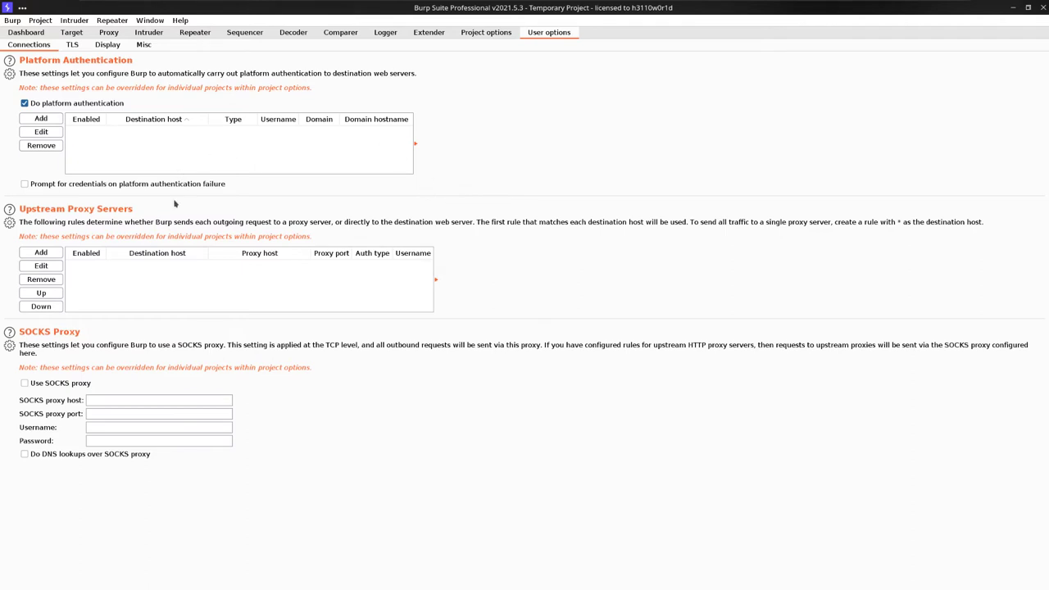
click(484, 32)
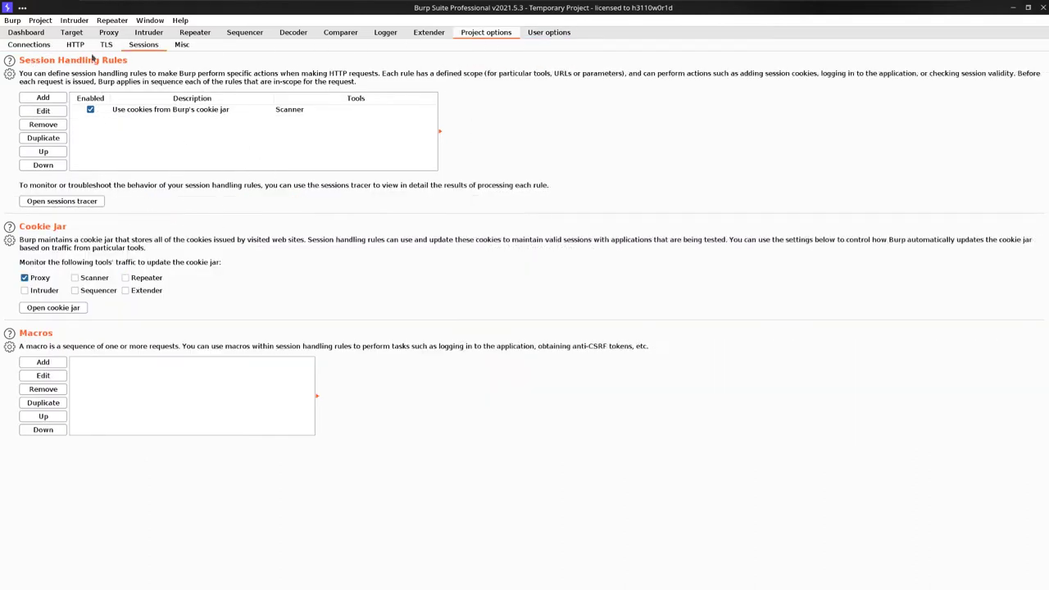
key(alt+Tab)
scroll(270, 394, down, 10)
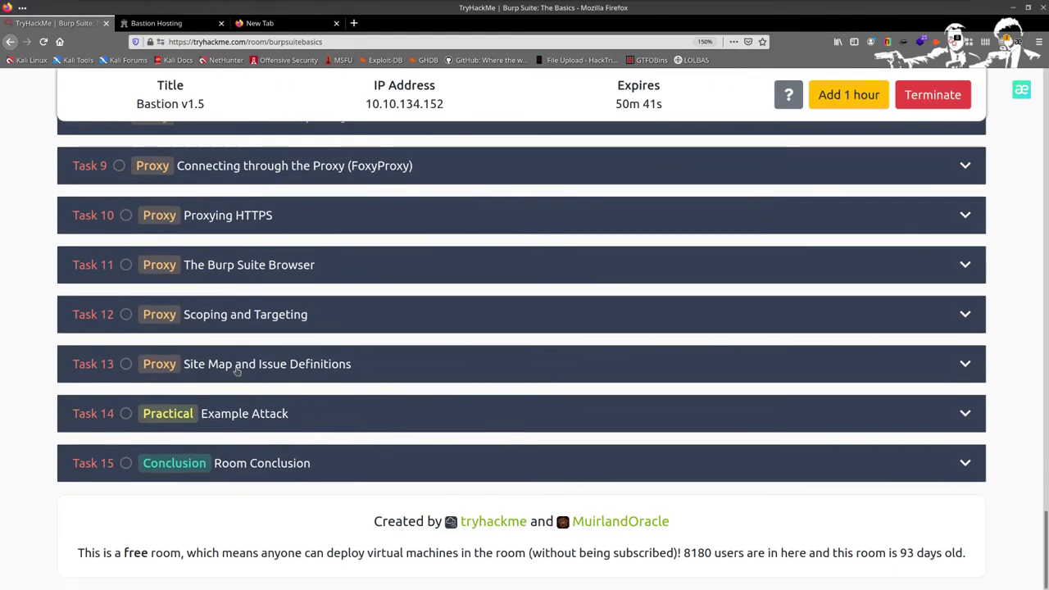
Extend the Bastion machine's expiry by one hour.
scroll(238, 373, up, 1)
scroll(234, 371, up, 2)
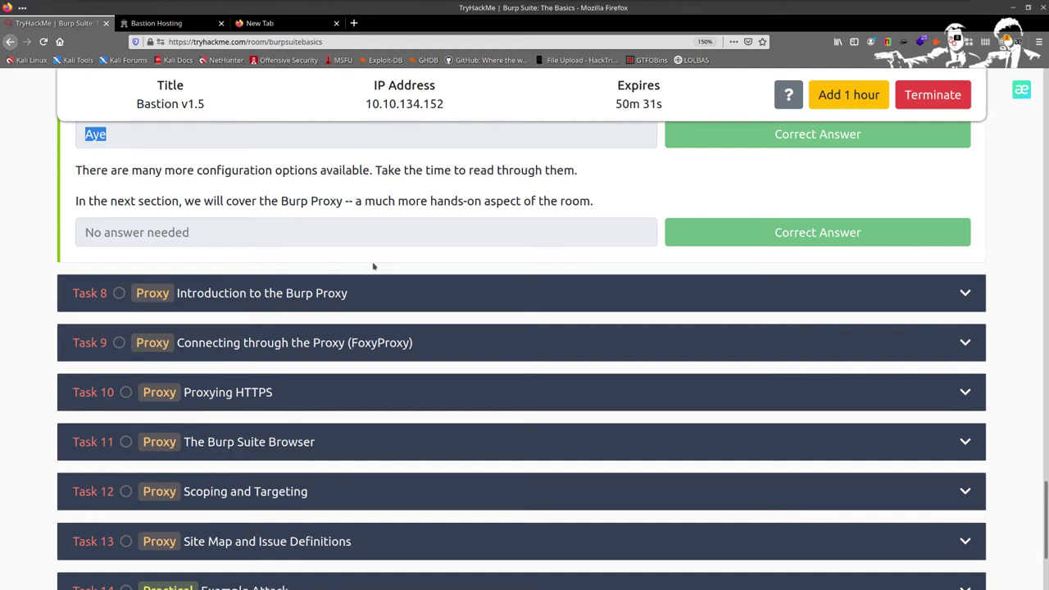
scroll(325, 300, down, 3)
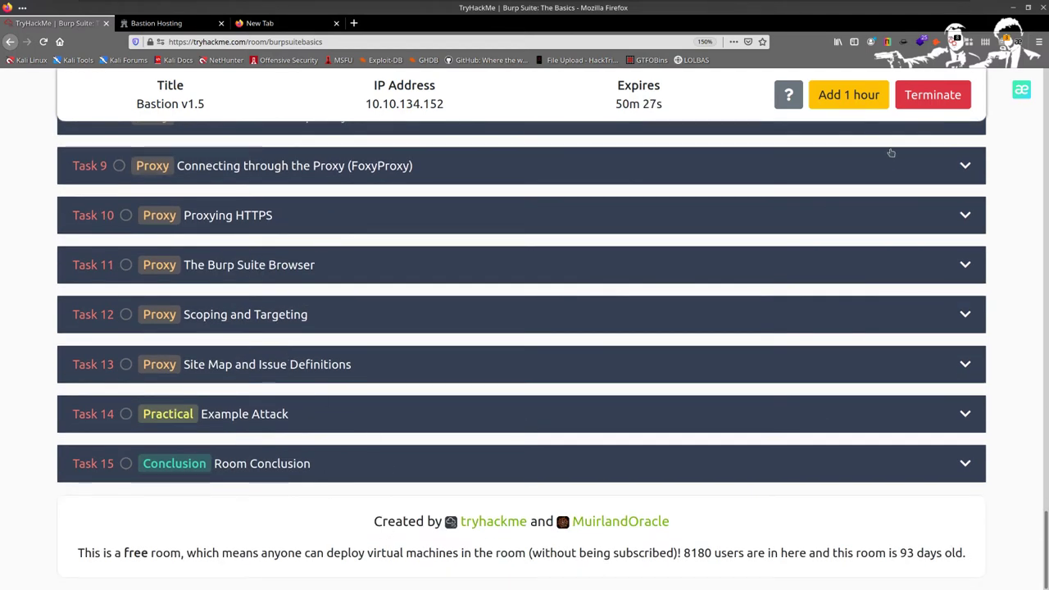
click(848, 99)
Expand Task 8, Introduction to the Burp Proxy.
scroll(228, 390, up, 3)
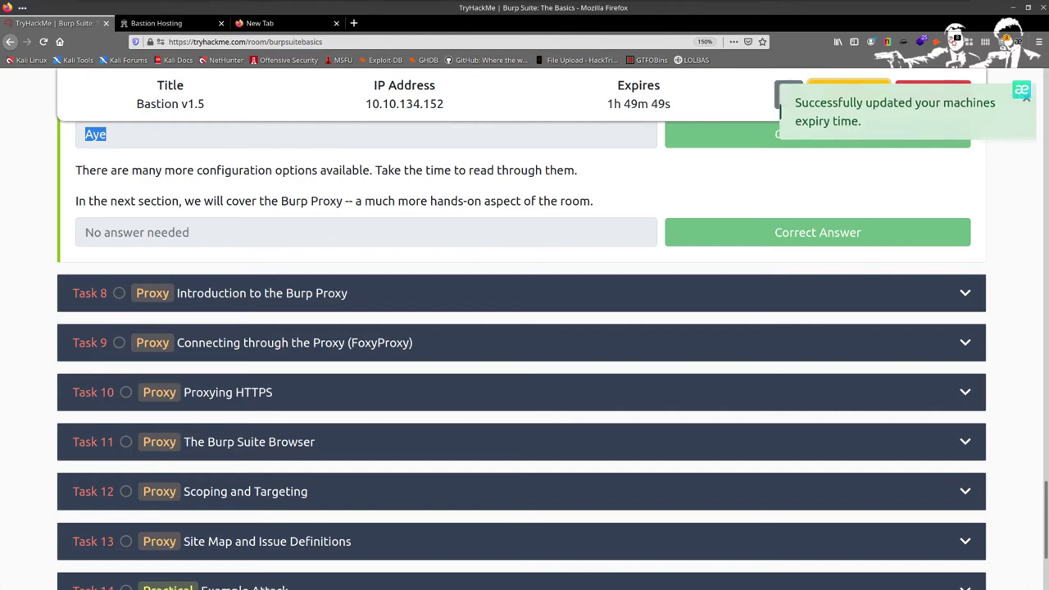
click(350, 295)
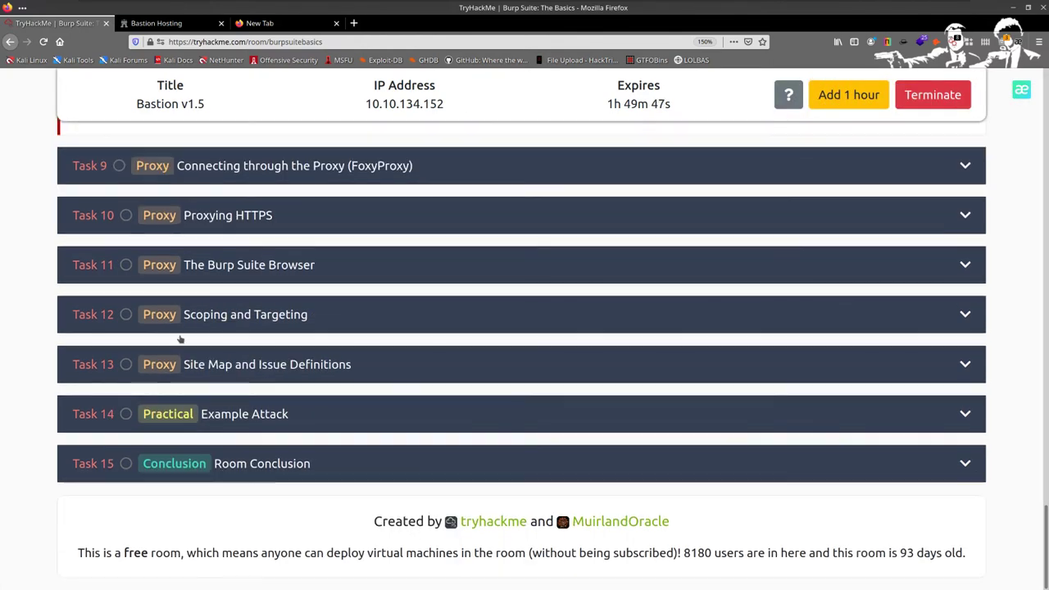
scroll(230, 390, up, 10)
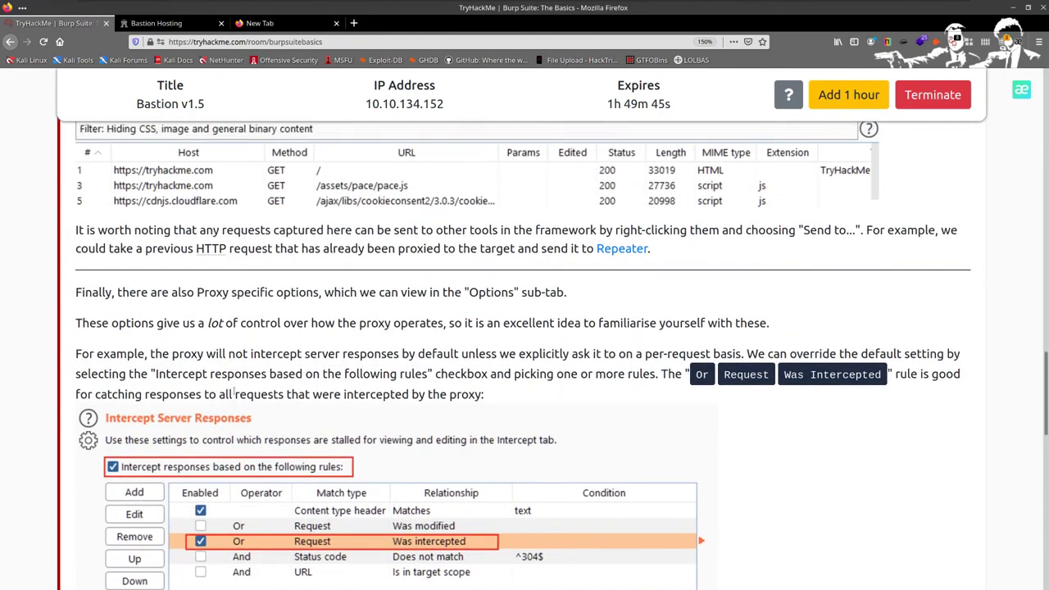
scroll(236, 389, up, 8)
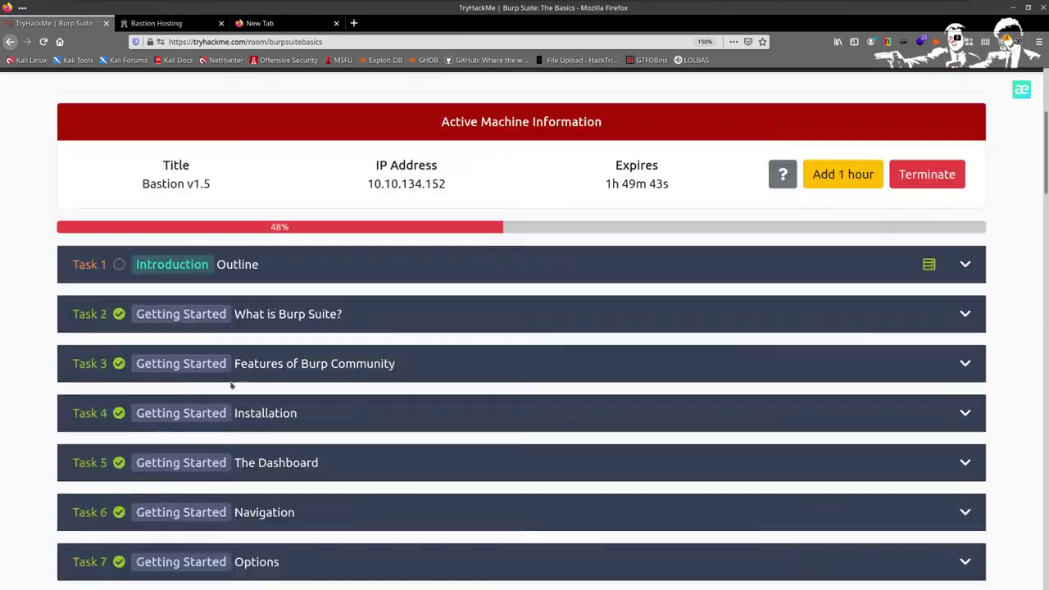
scroll(232, 385, down, 7)
scroll(231, 383, up, 5)
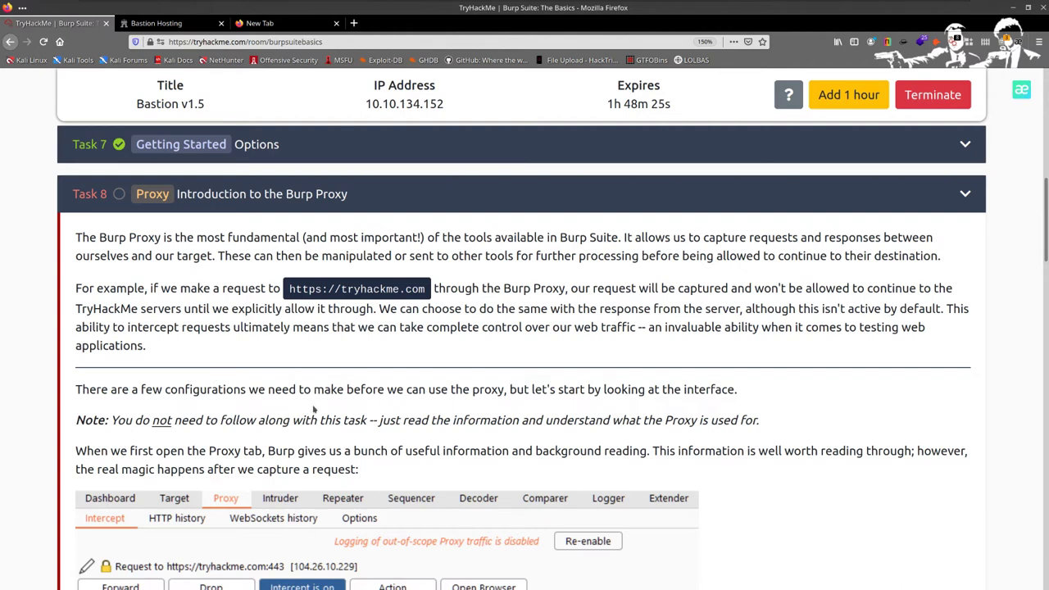
Read Task 8 down to the intercepted request screenshot and switch to the new tab.
scroll(314, 408, down, 2)
scroll(314, 408, down, 5)
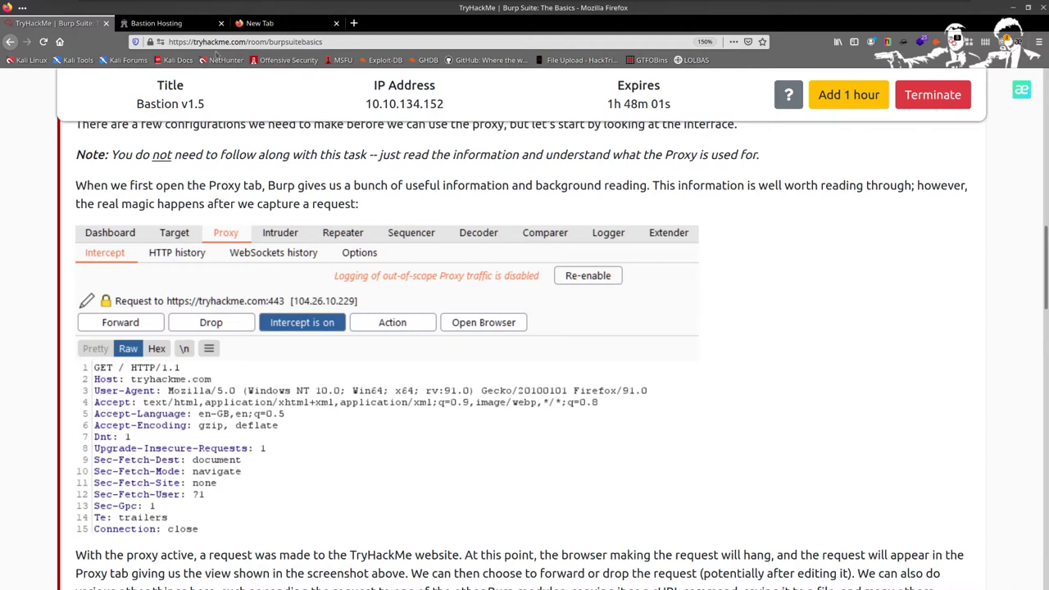
click(270, 24)
Go from the new tab to TryHackMe's Learn section and switch to room search.
double_click(319, 196)
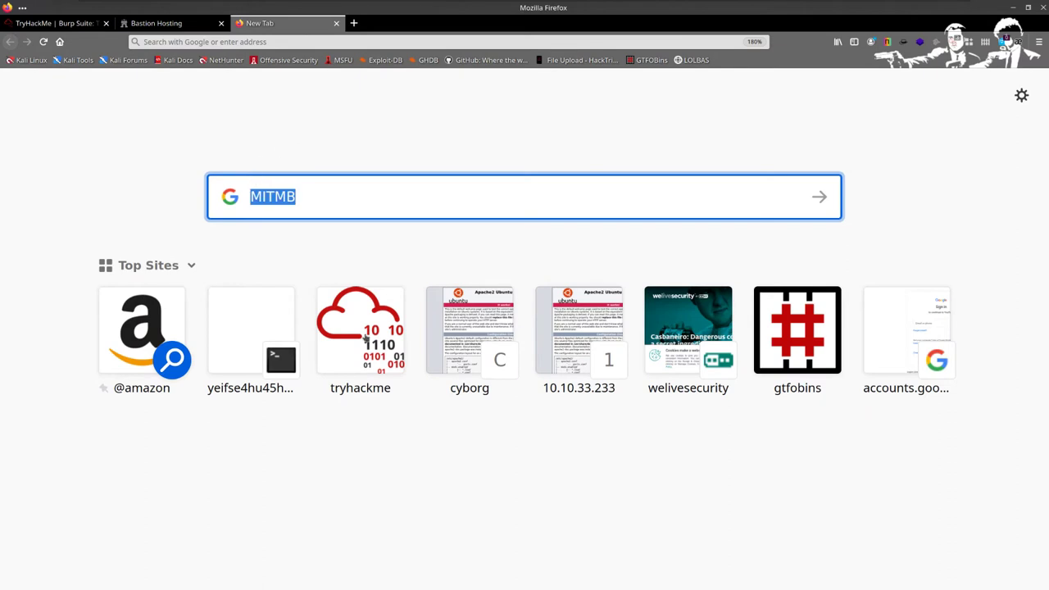
click(366, 336)
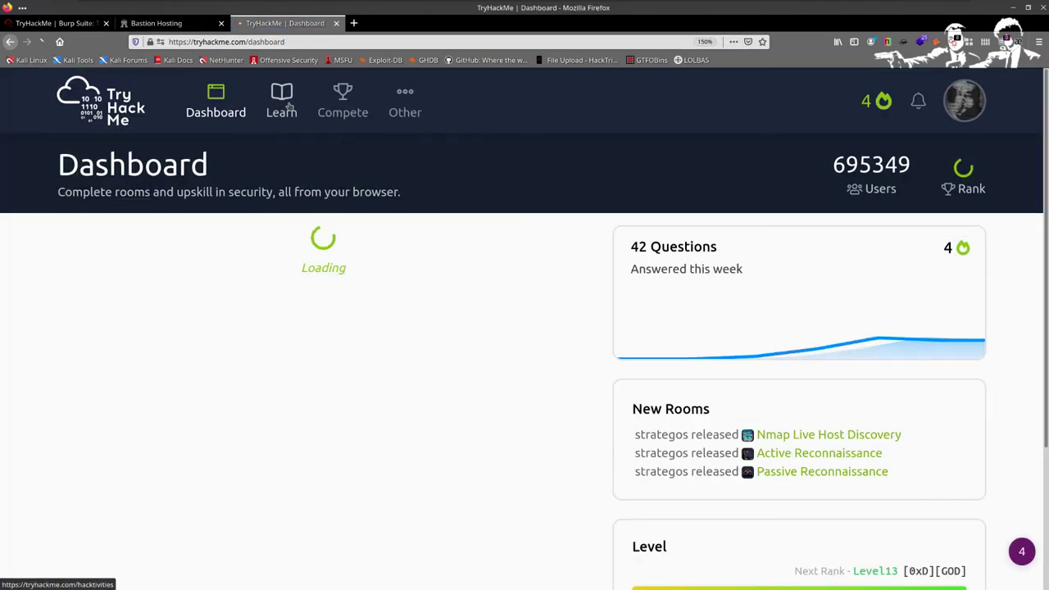
click(288, 107)
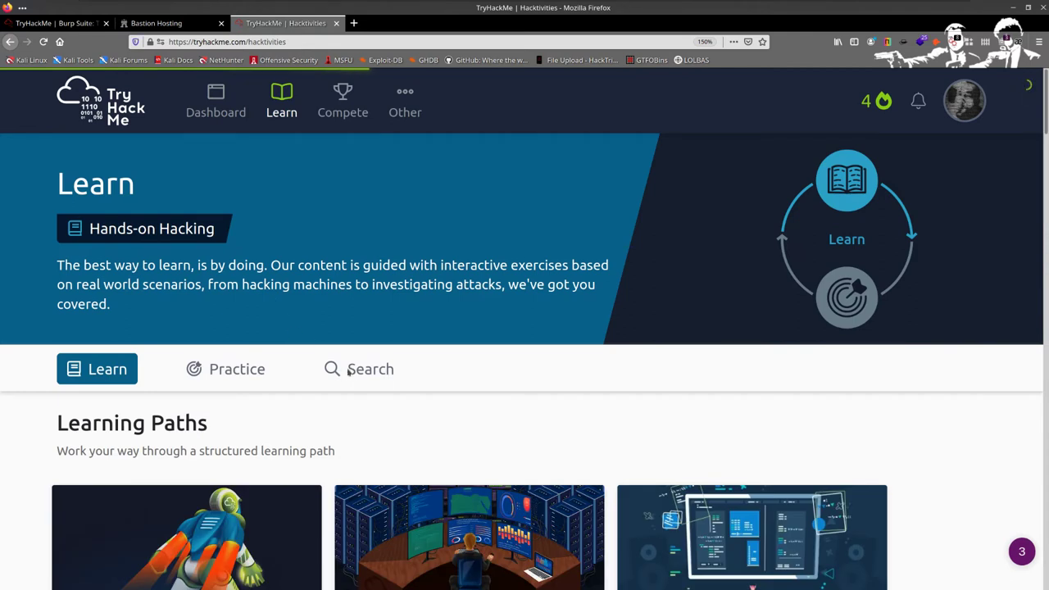
click(348, 371)
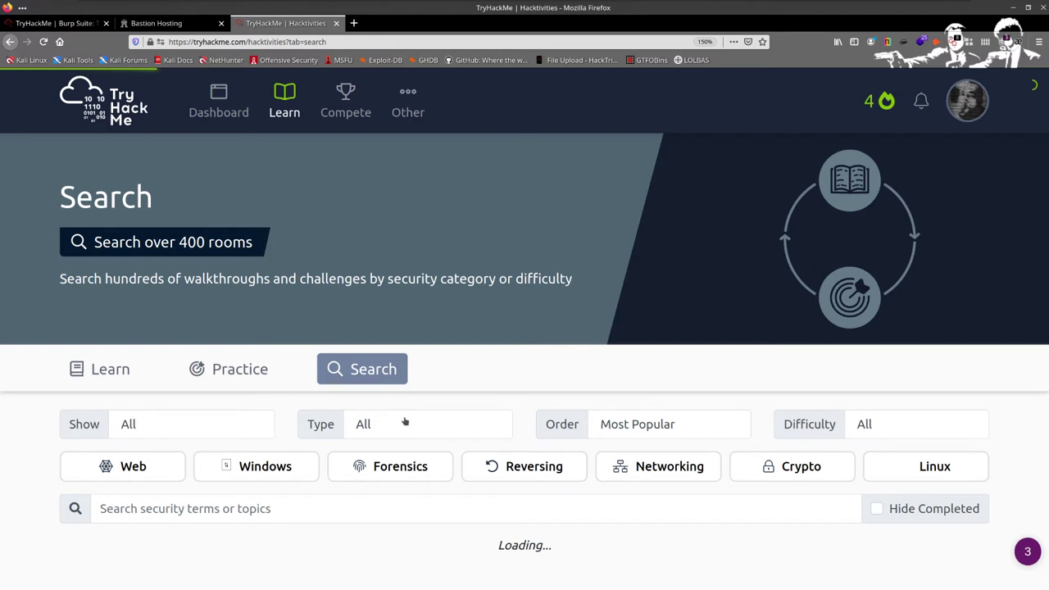
Filter to free rooms and search 'http', bringing up the HTTP in detail room card.
click(370, 424)
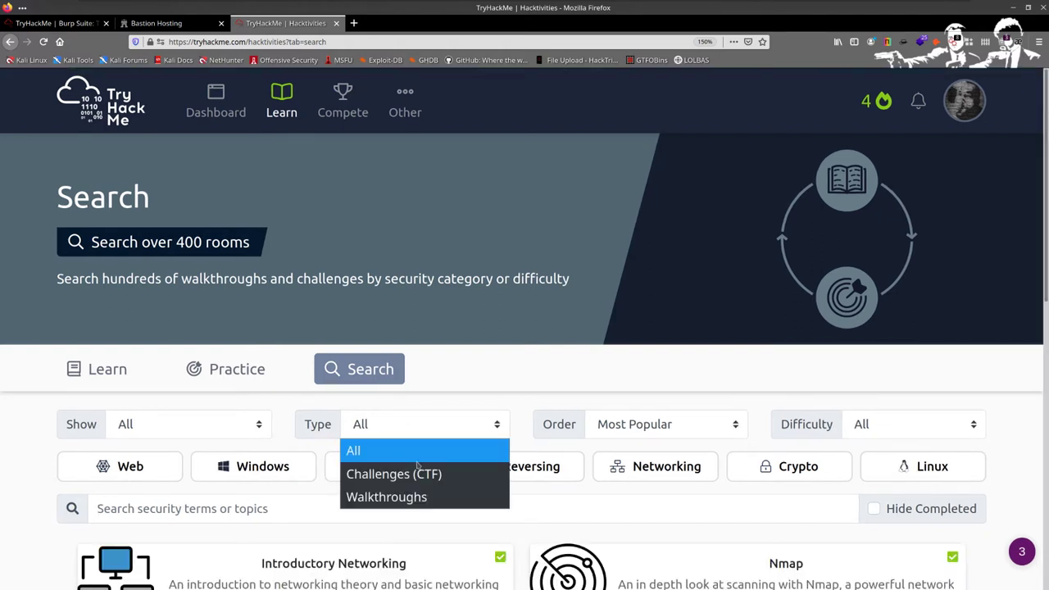
click(198, 435)
click(197, 434)
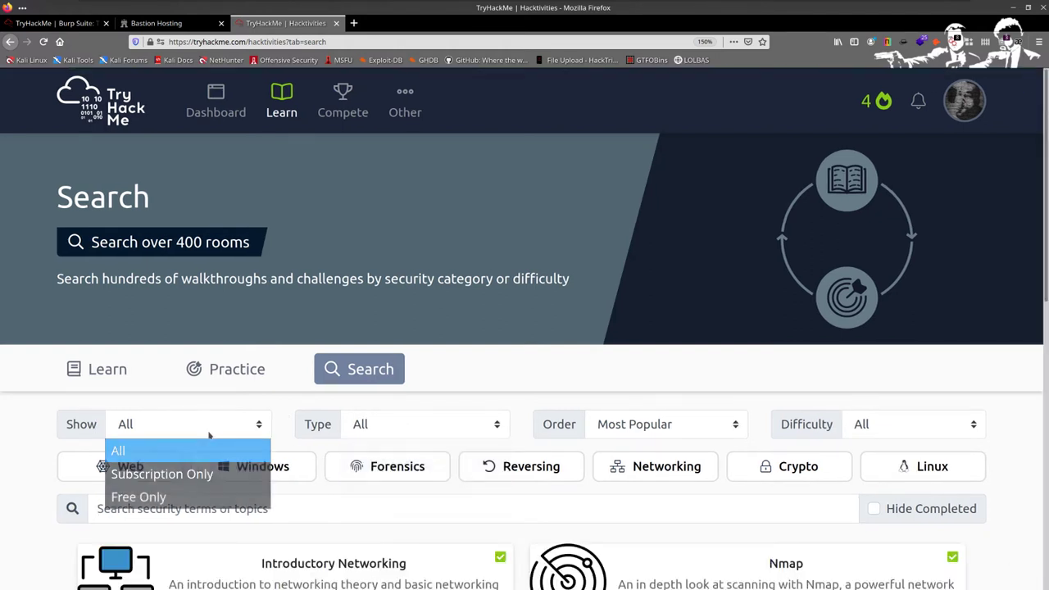
click(171, 498)
click(215, 509)
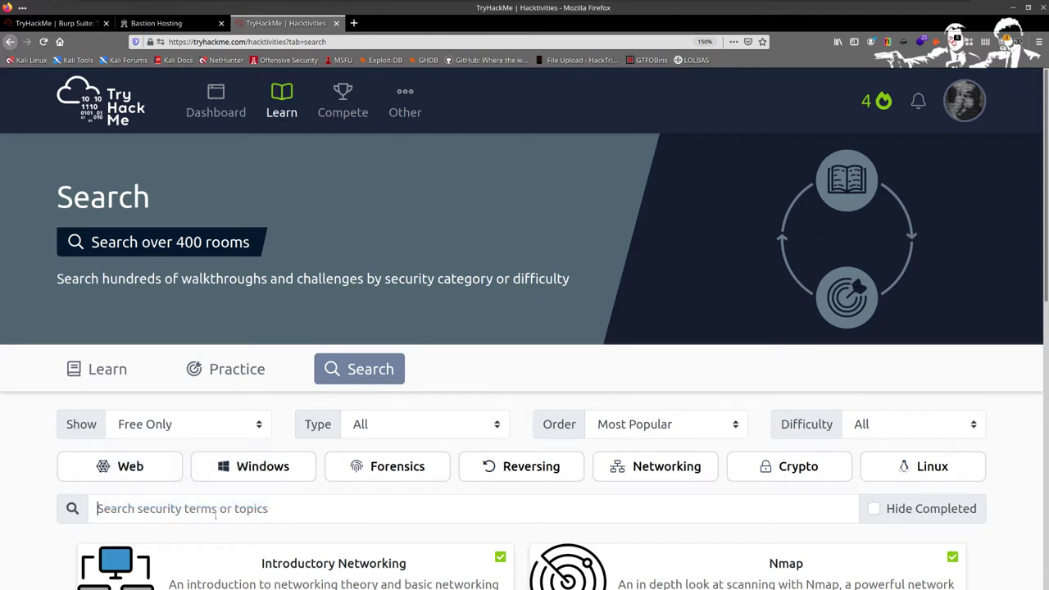
text(http)
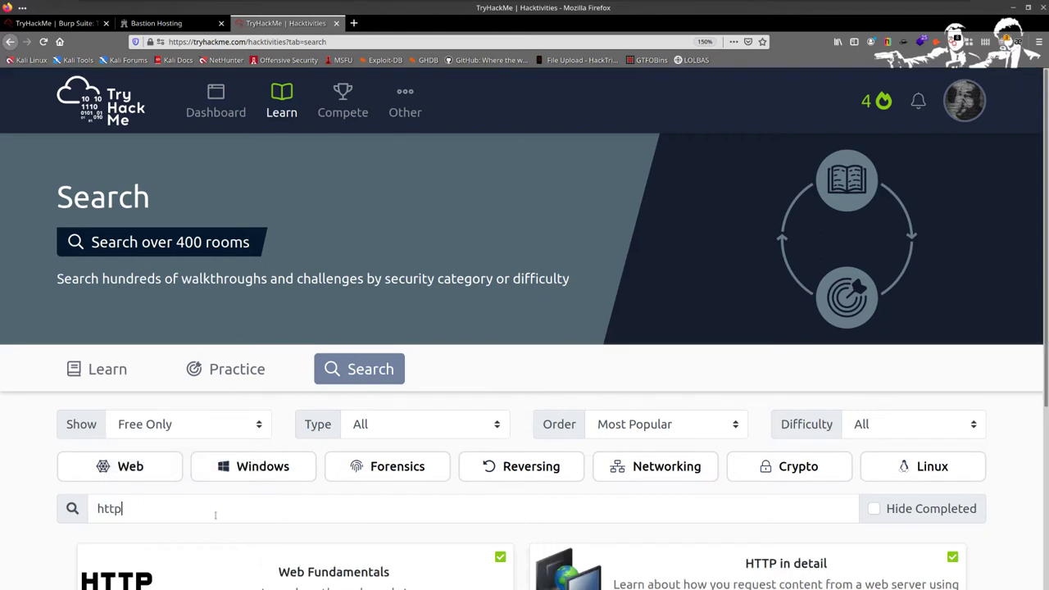
scroll(215, 514, down, 5)
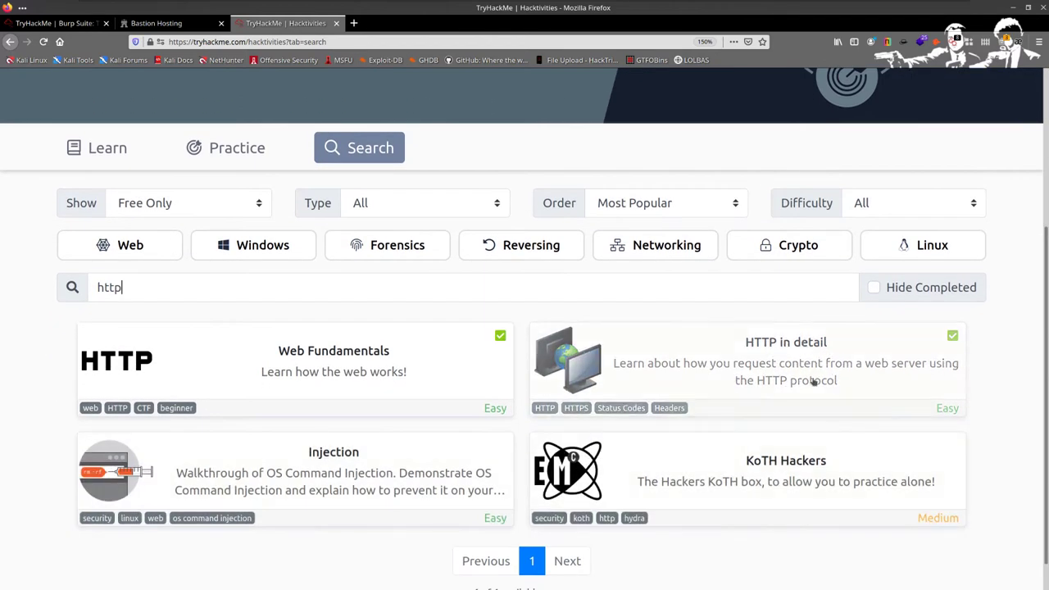
right_click(653, 344)
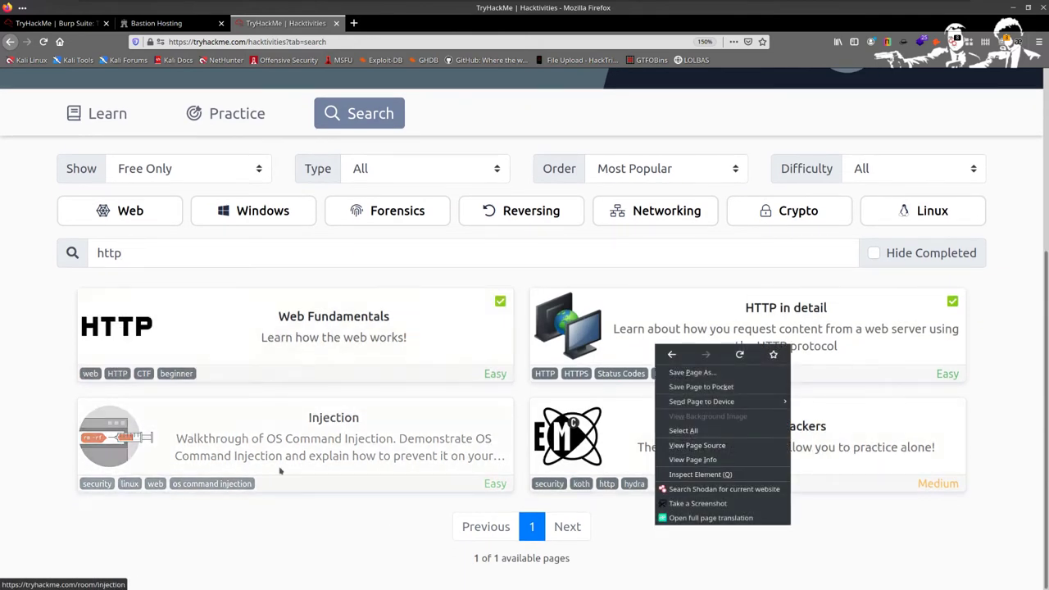
click(659, 258)
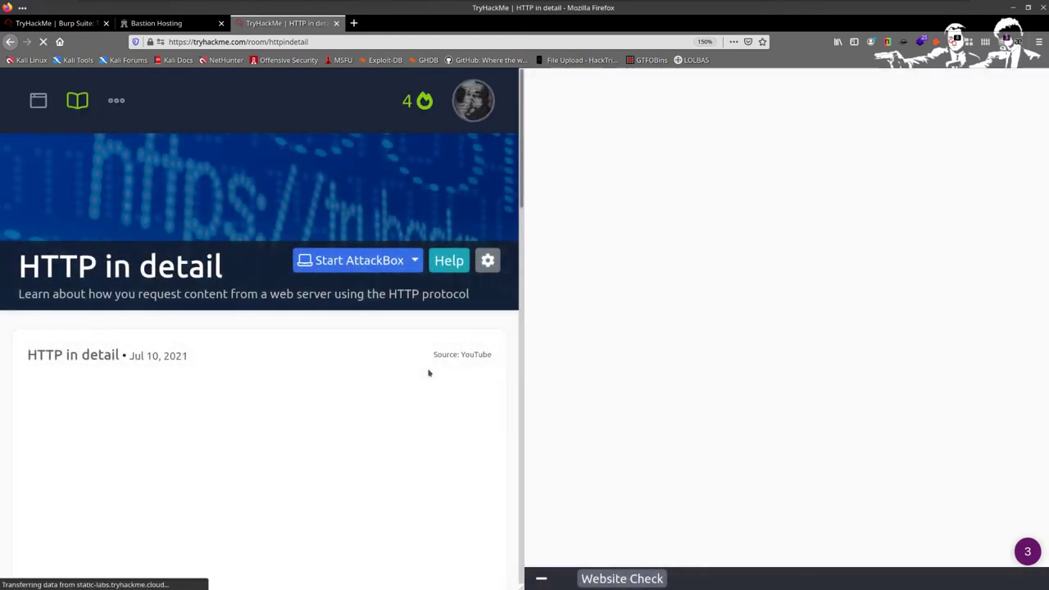
Expand the Requests And Responses task and select its example response explanation.
scroll(287, 389, down, 5)
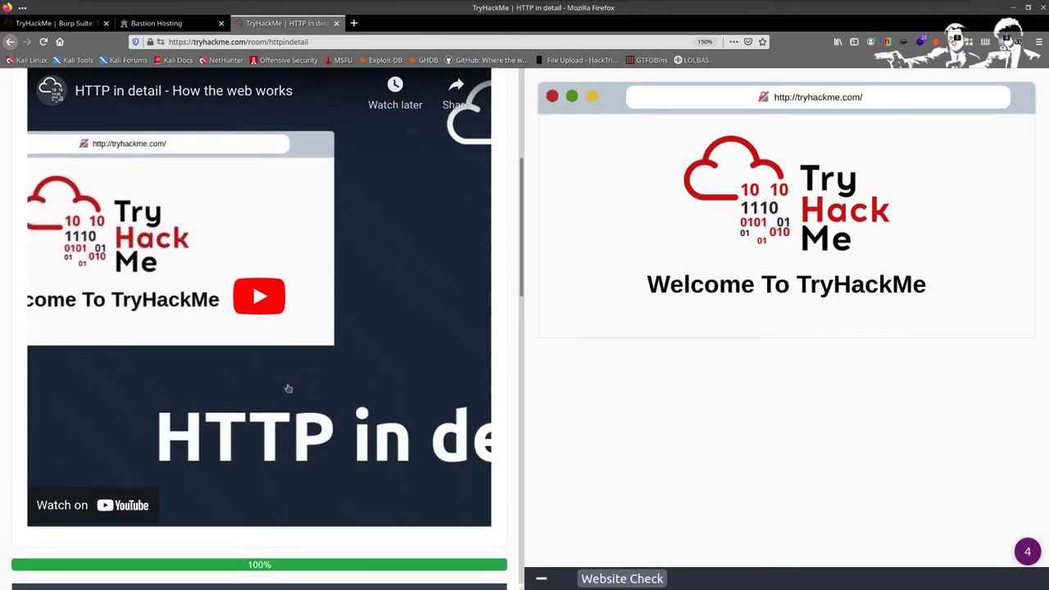
scroll(288, 388, down, 5)
scroll(262, 377, down, 2)
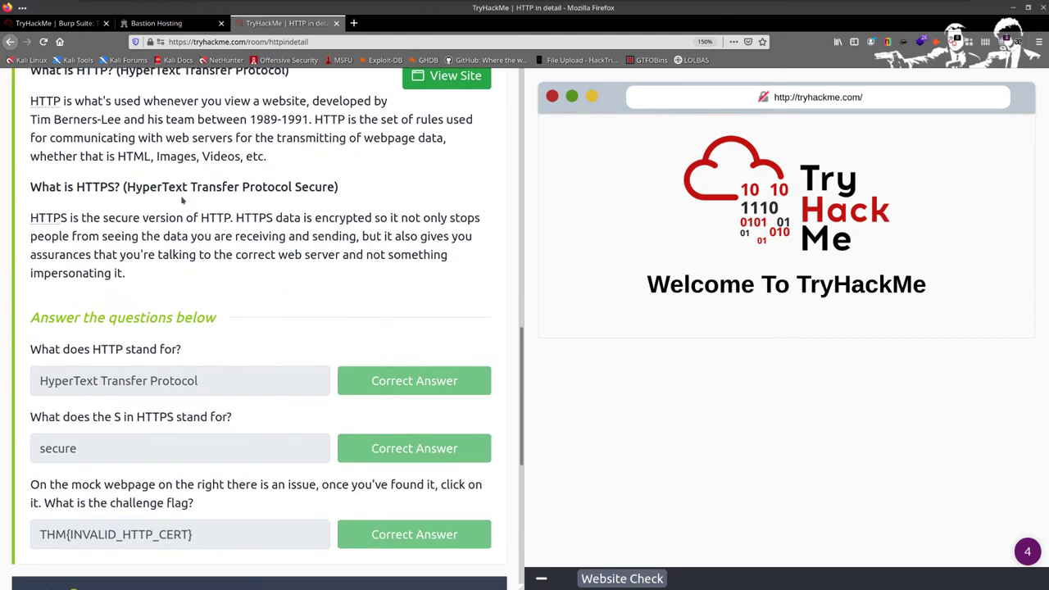
scroll(249, 275, down, 4)
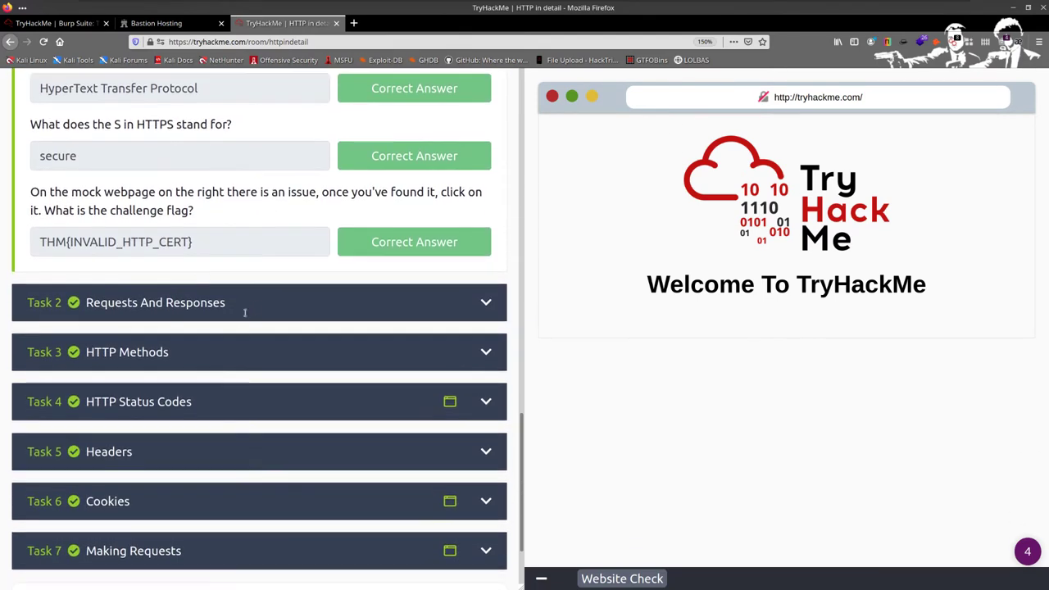
click(246, 310)
scroll(209, 312, up, 3)
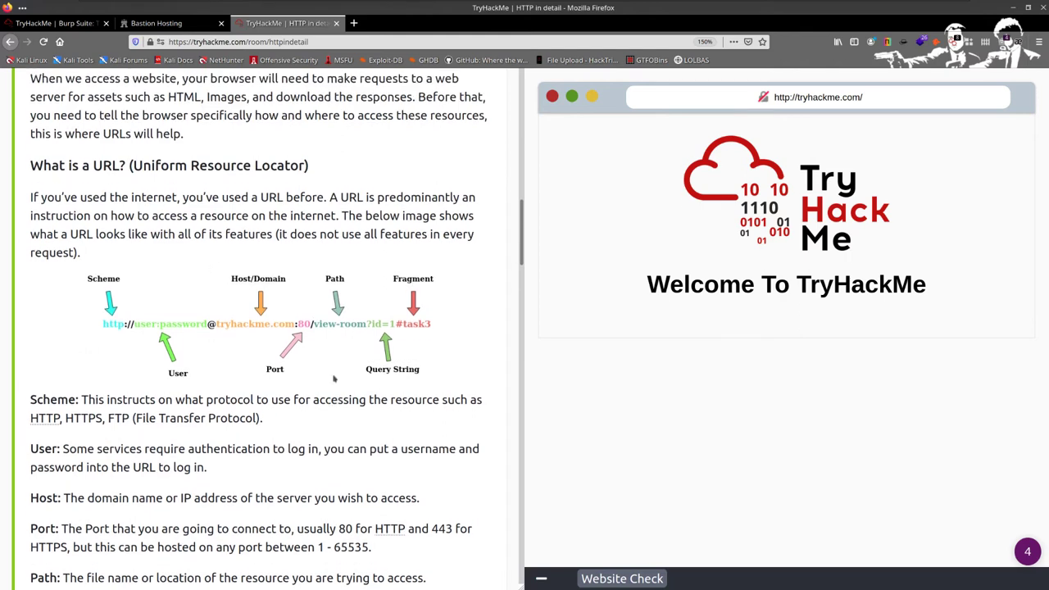
scroll(401, 214, down, 2)
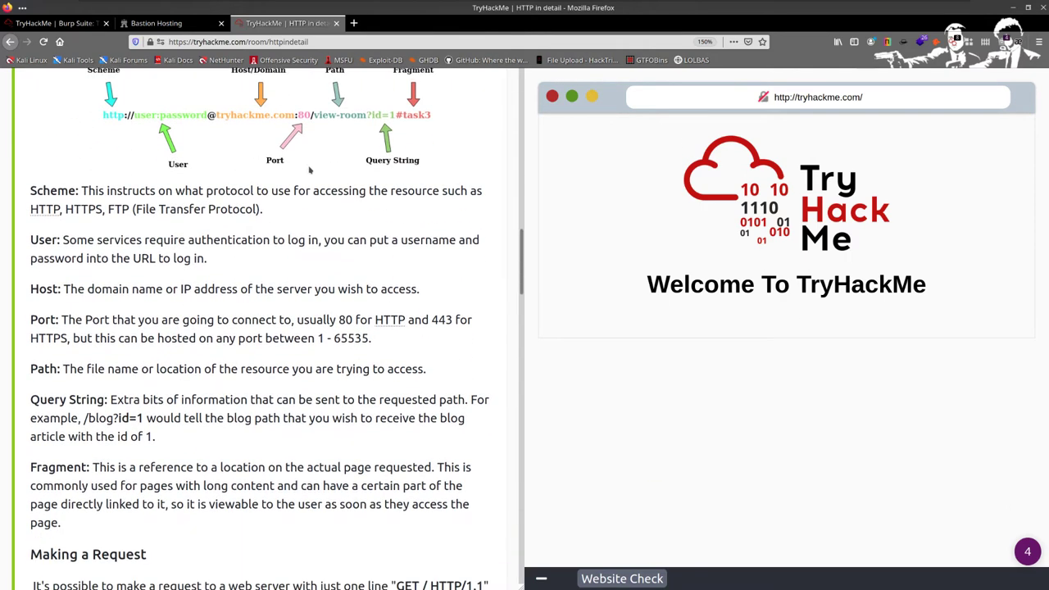
scroll(401, 214, up, 1)
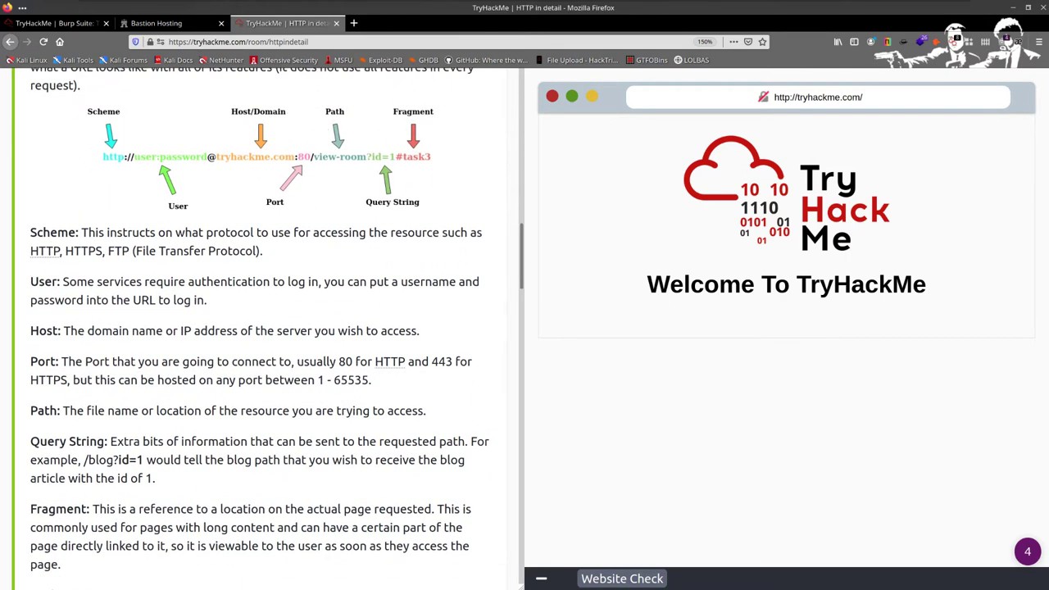
scroll(355, 371, down, 5)
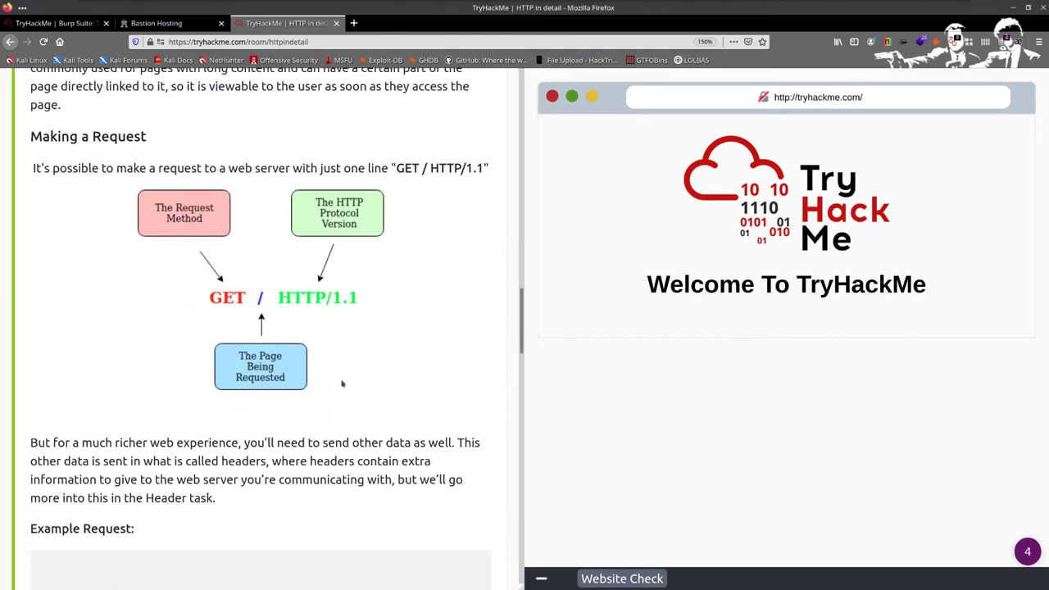
scroll(343, 384, up, 1)
scroll(328, 360, down, 5)
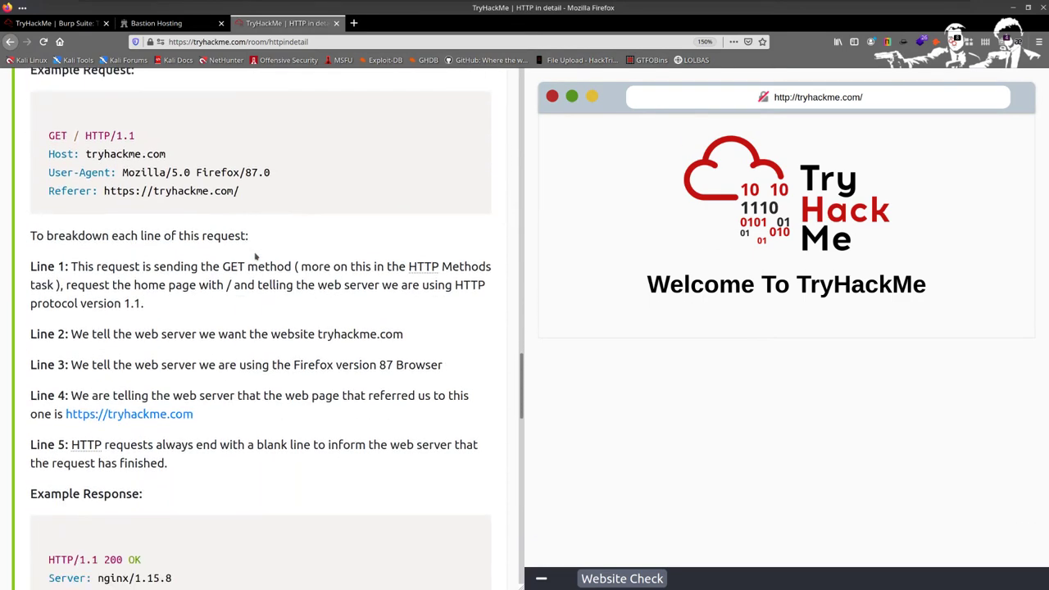
scroll(256, 257, down, 7)
scroll(51, 141, up, 2)
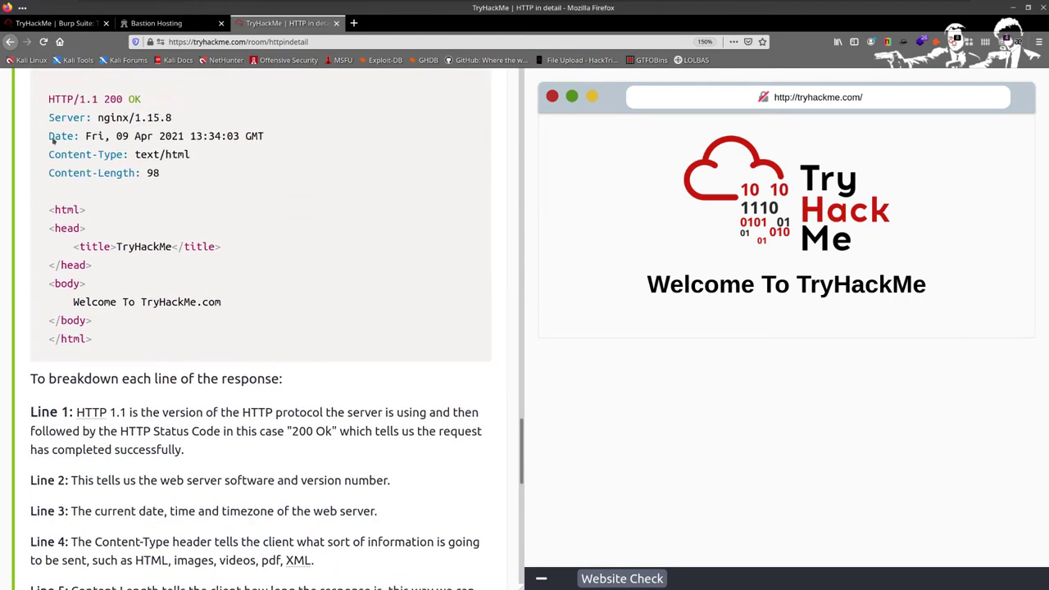
drag(44, 84, 260, 433)
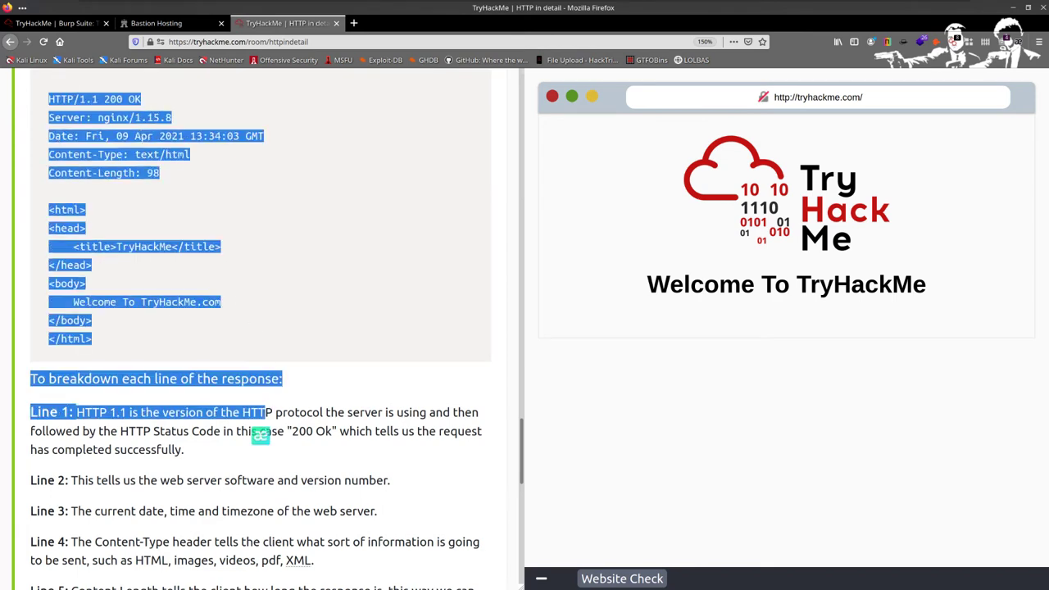
click(46, 24)
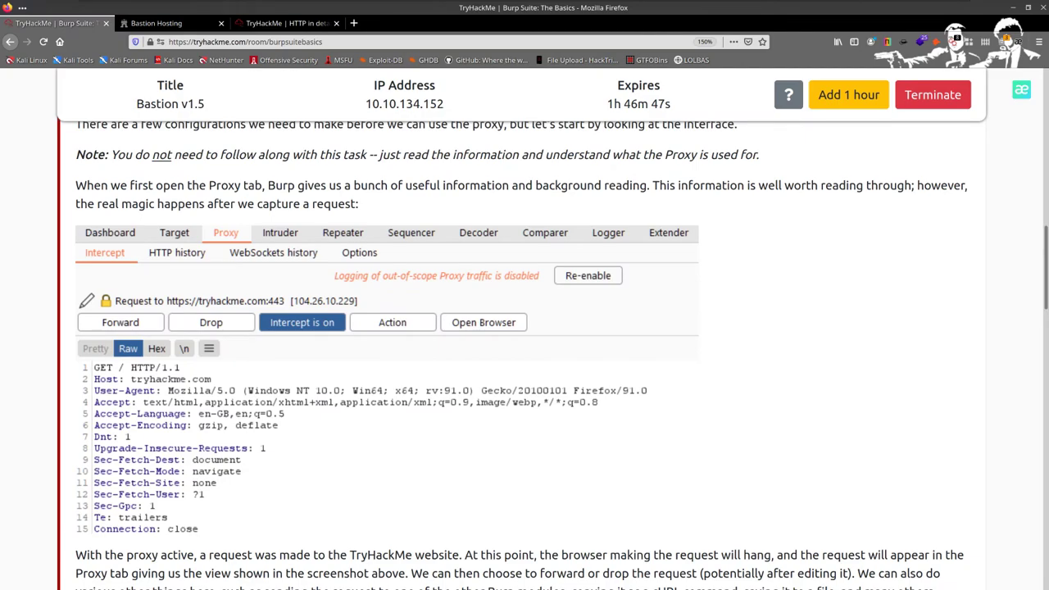
click(287, 23)
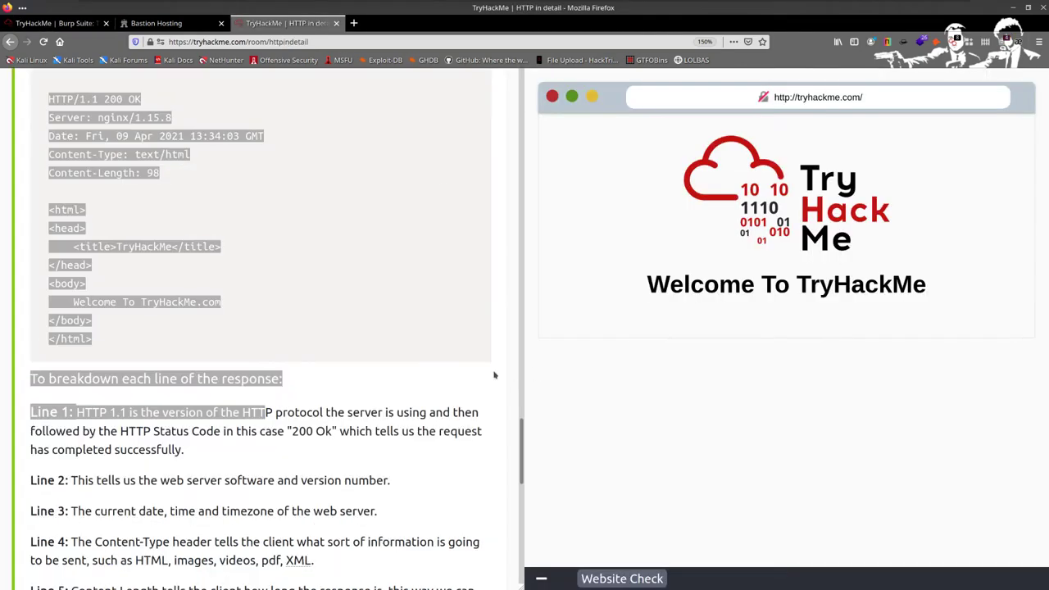
Expand the Headers task and compare it against the Burp Suite Basics room.
scroll(494, 375, up, 15)
scroll(319, 289, down, 12)
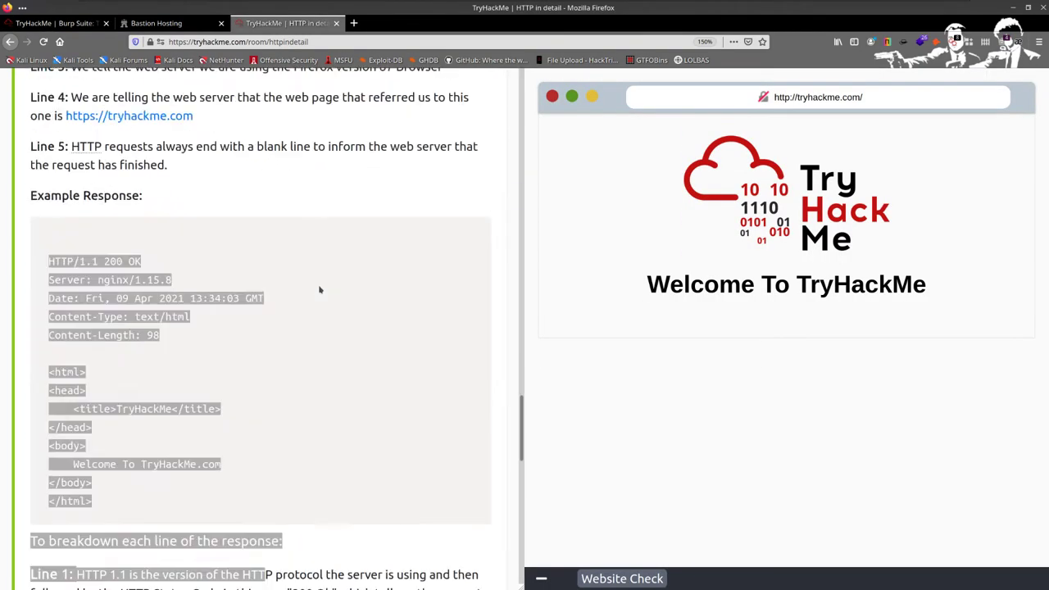
scroll(320, 289, down, 10)
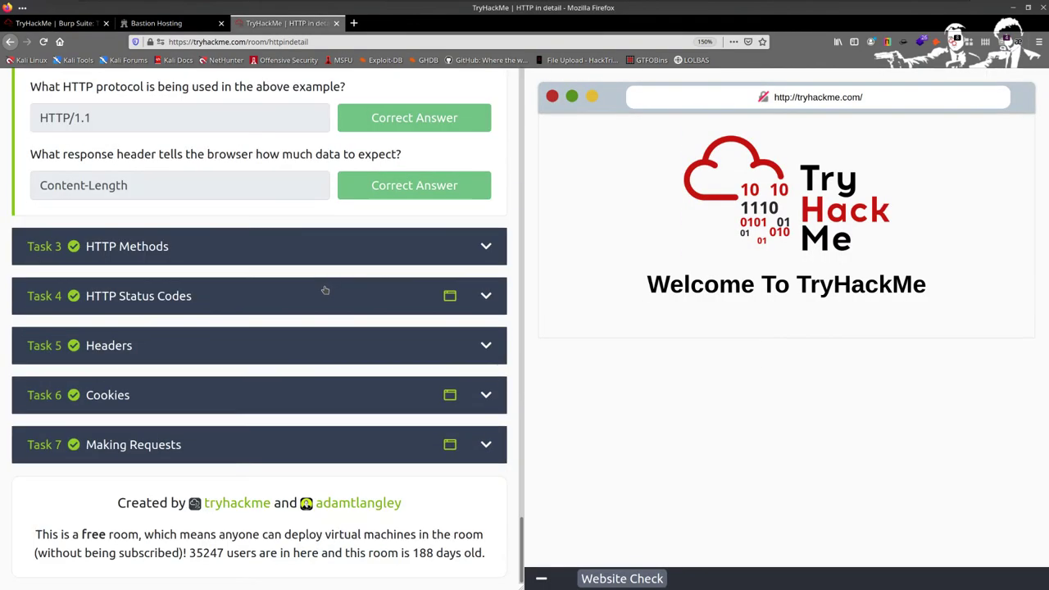
click(225, 354)
scroll(248, 287, up, 10)
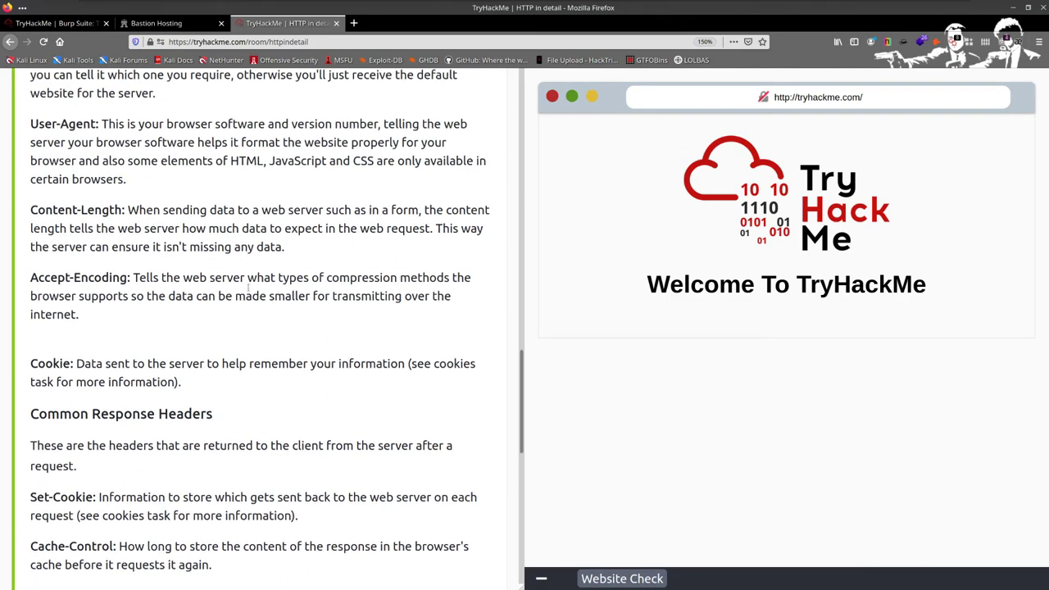
scroll(248, 288, up, 5)
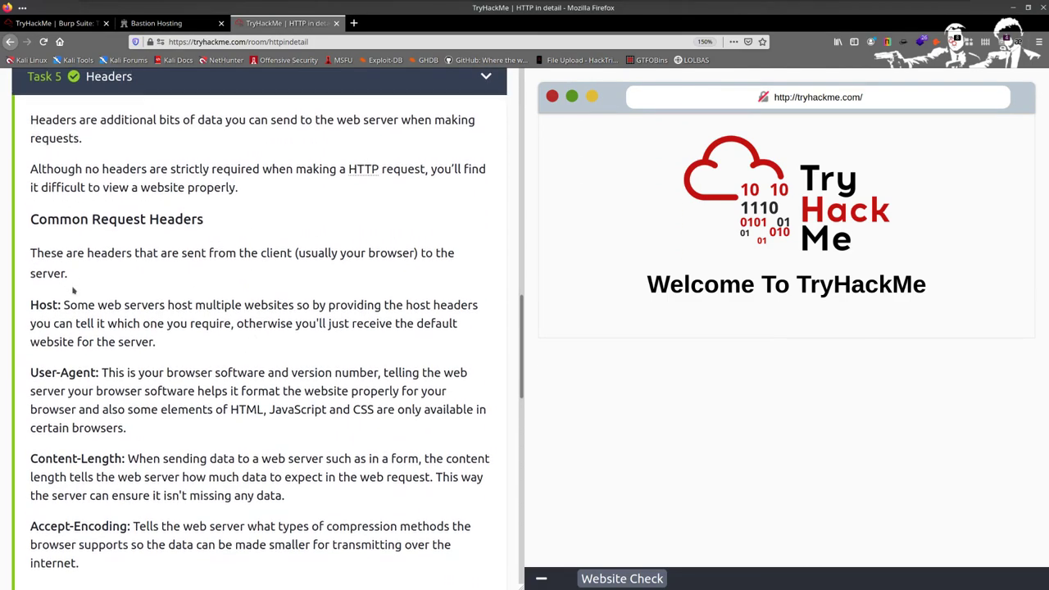
scroll(73, 290, down, 1)
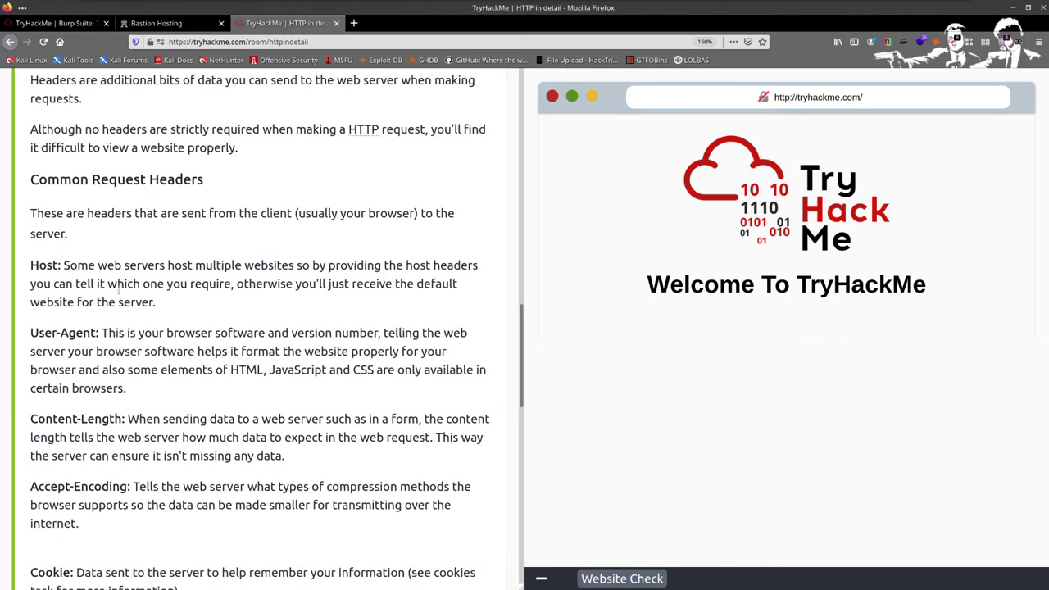
scroll(76, 236, down, 1)
scroll(82, 374, down, 1)
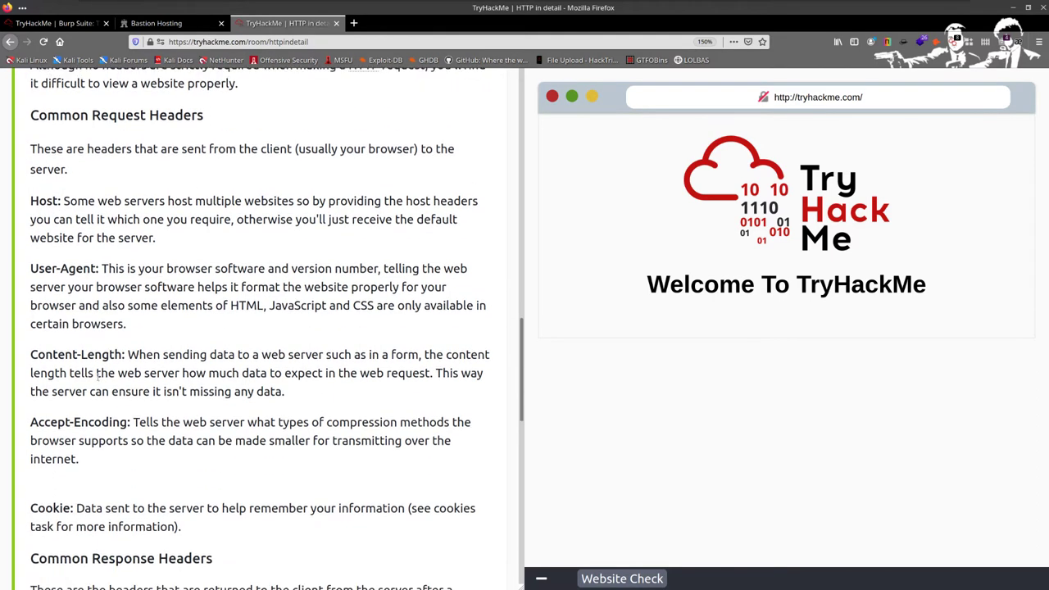
scroll(111, 418, down, 2)
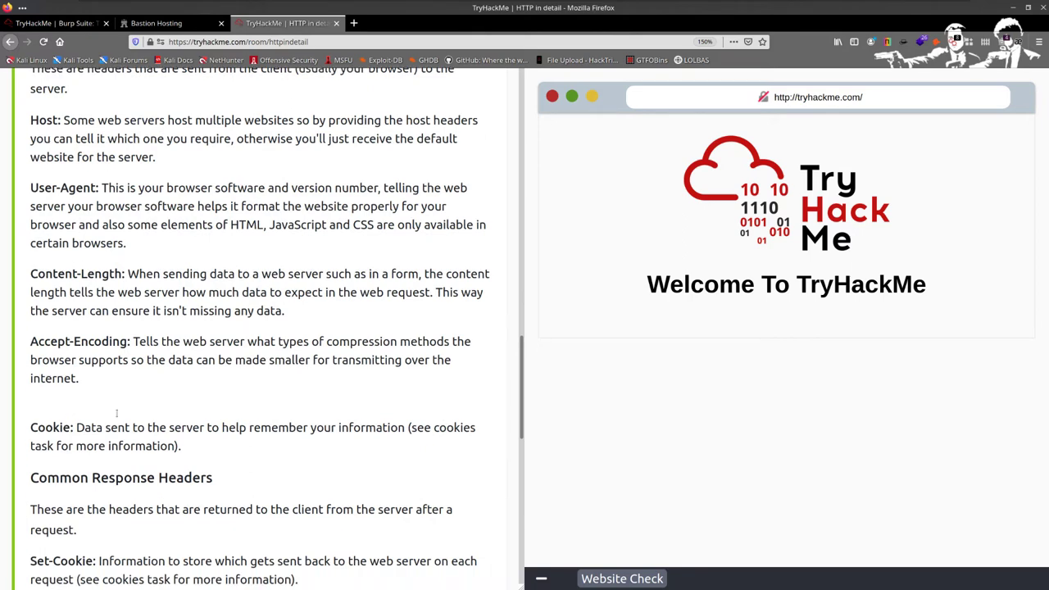
click(45, 25)
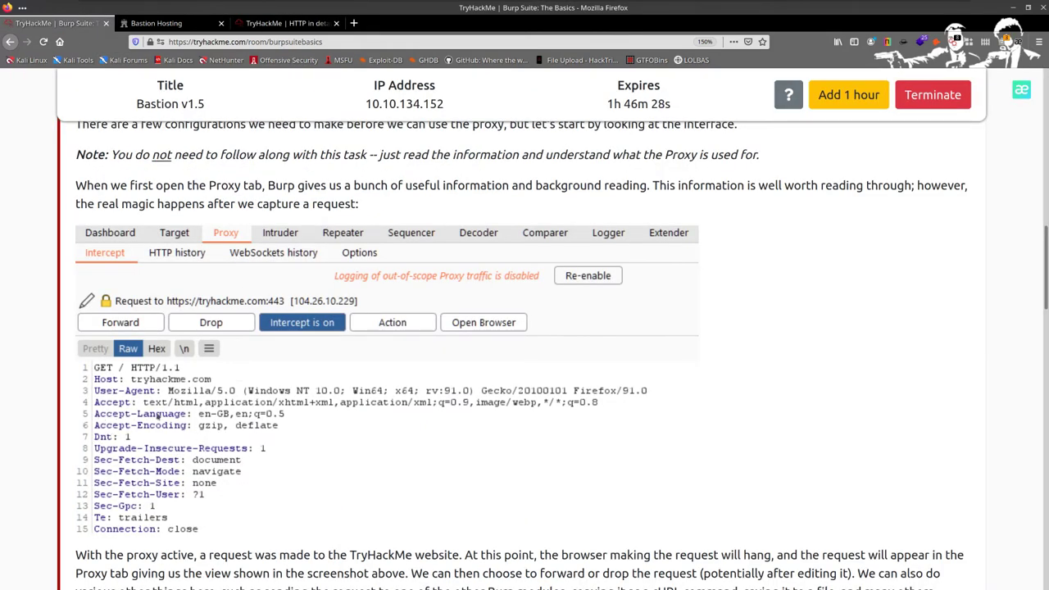
scroll(127, 354, down, 1)
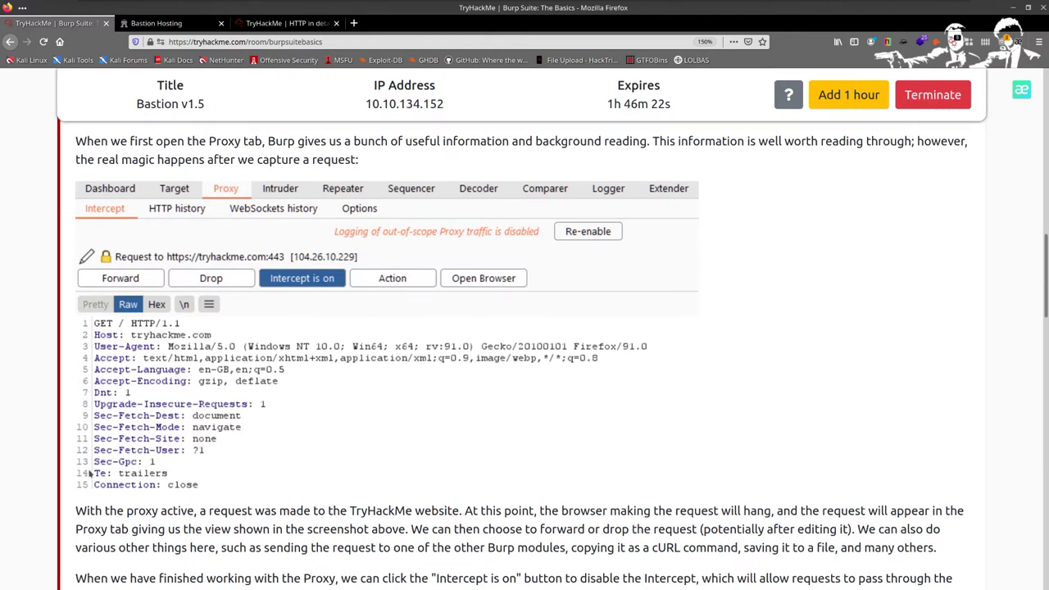
scroll(117, 252, down, 1)
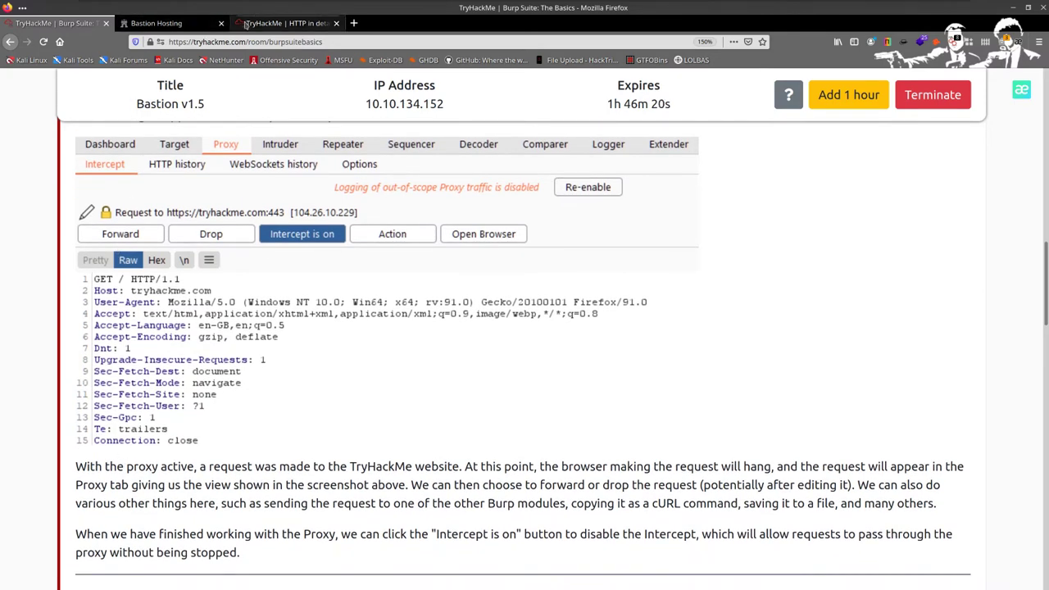
click(279, 23)
Reopen Task 5 Headers and scroll to its answers User-Agent, Content-Type and Host.
scroll(139, 231, up, 5)
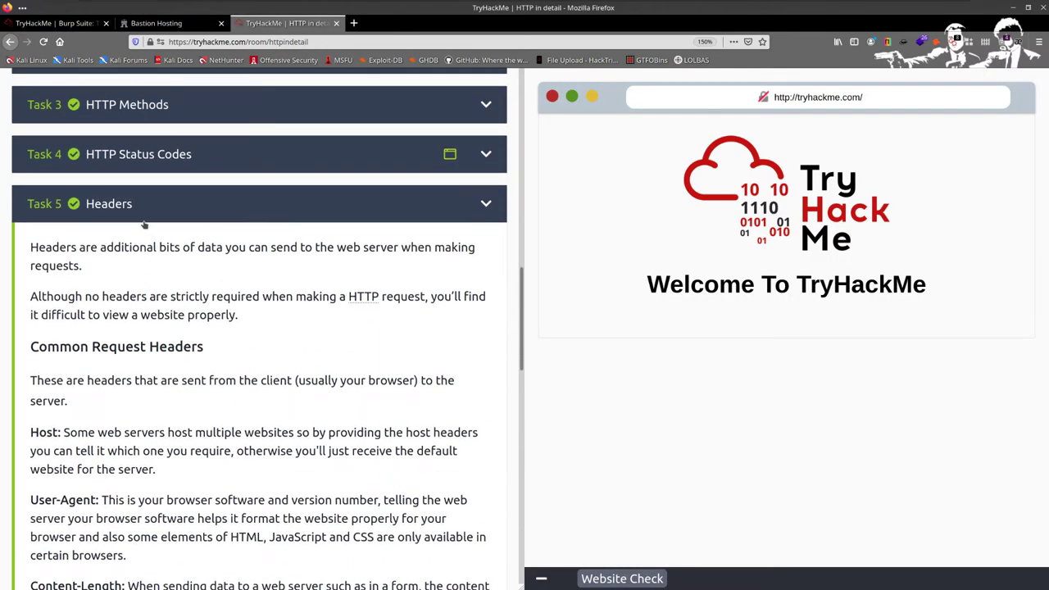
drag(136, 205, 109, 210)
double_click(109, 206)
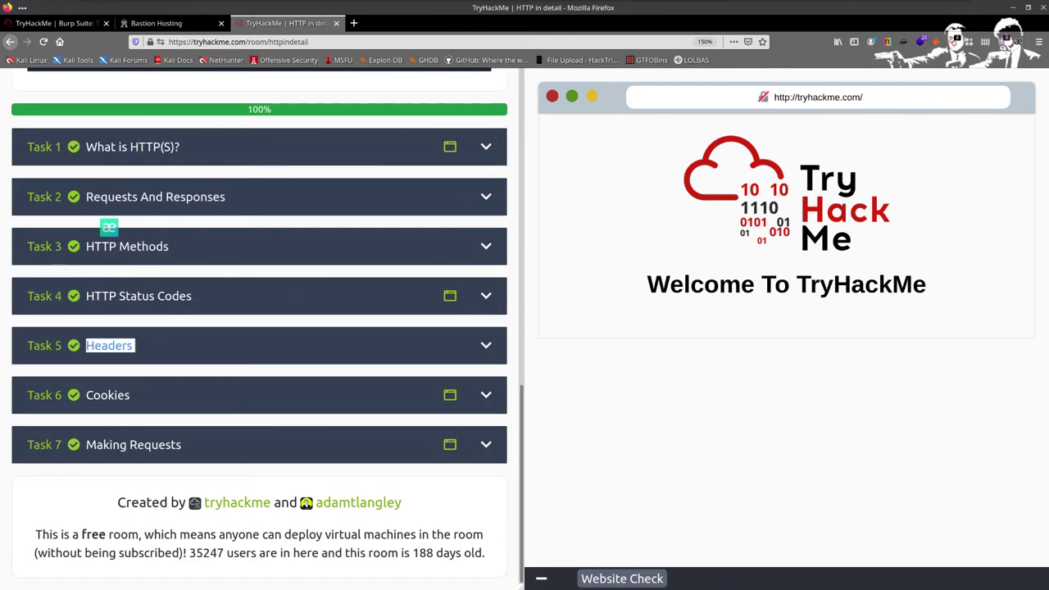
scroll(147, 405, up, 5)
scroll(196, 467, down, 2)
click(186, 479)
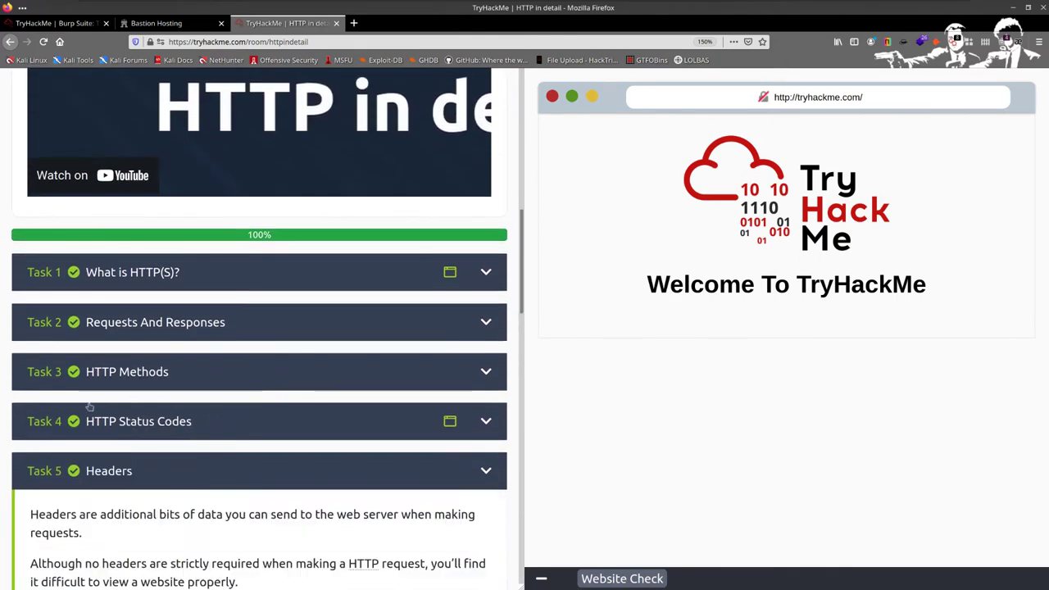
scroll(174, 426, down, 2)
scroll(176, 410, down, 12)
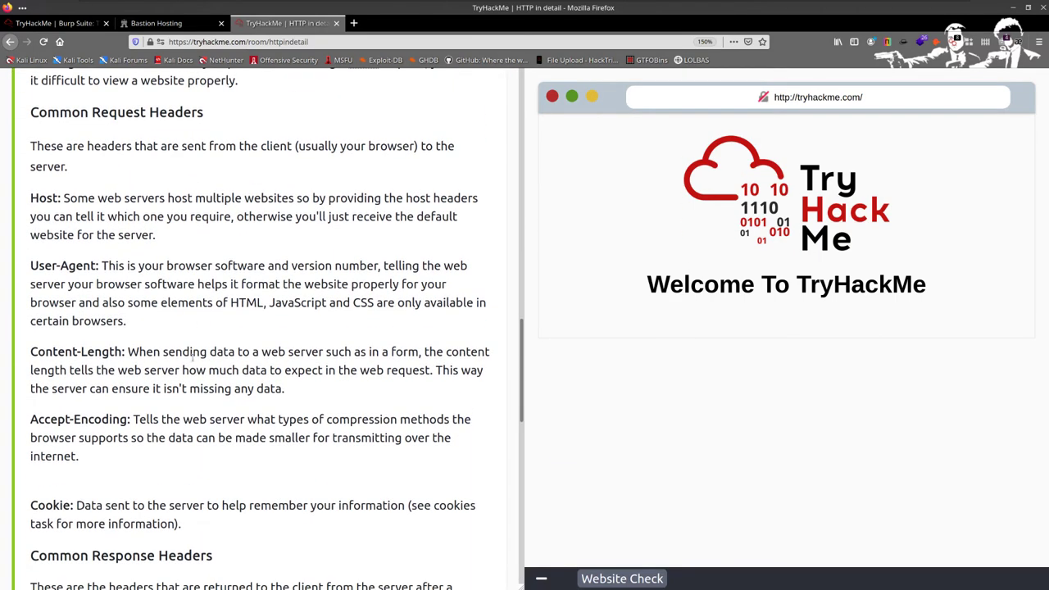
scroll(188, 358, down, 4)
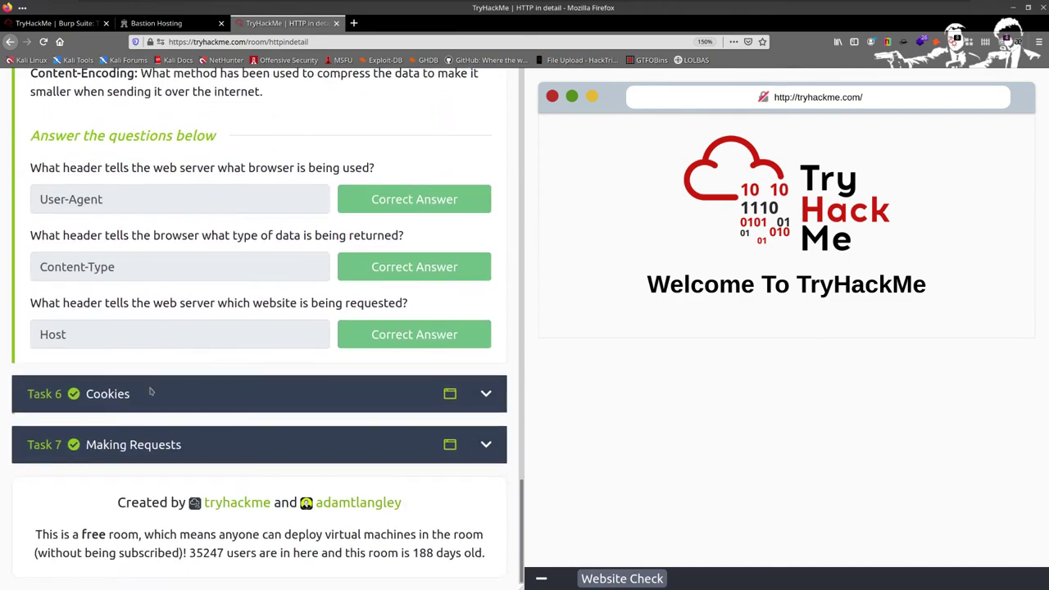
Expand Task 6 Cookies and review the Set-Cookie request and response diagrams.
click(169, 393)
scroll(216, 323, up, 4)
scroll(215, 323, up, 3)
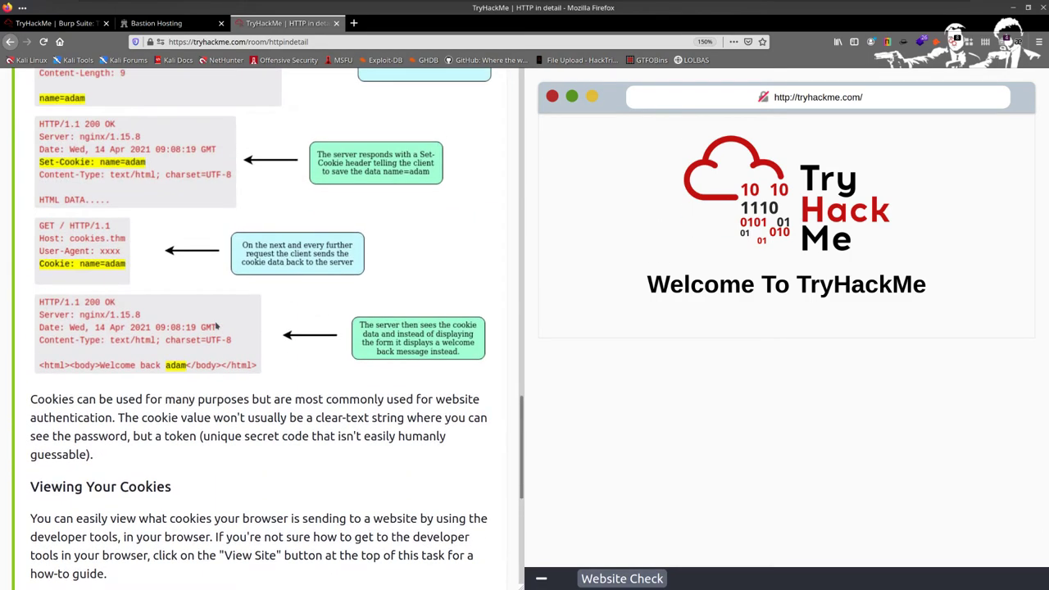
scroll(216, 326, up, 6)
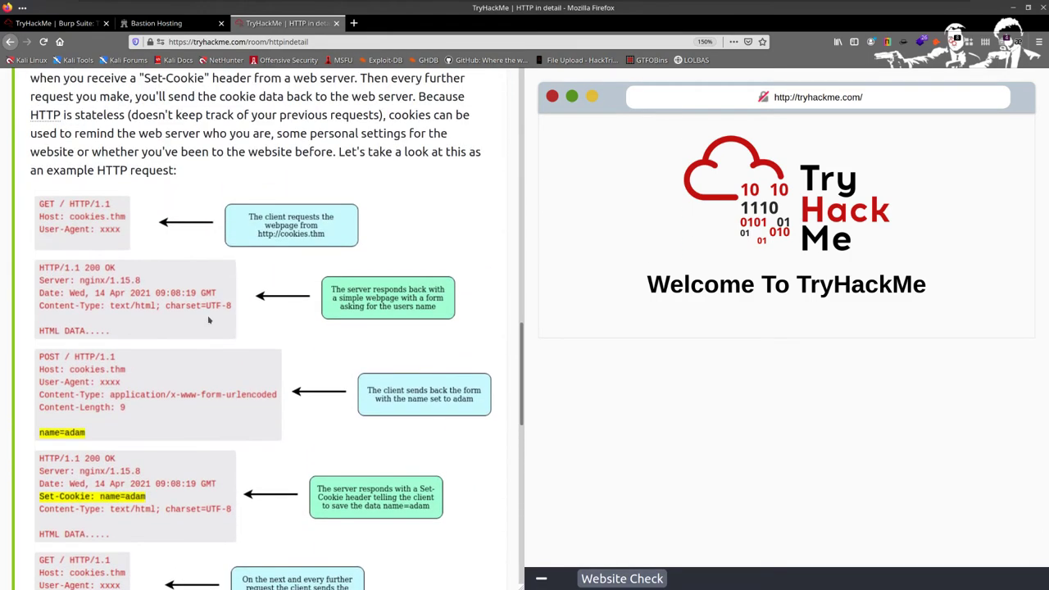
scroll(209, 321, up, 4)
scroll(211, 321, down, 8)
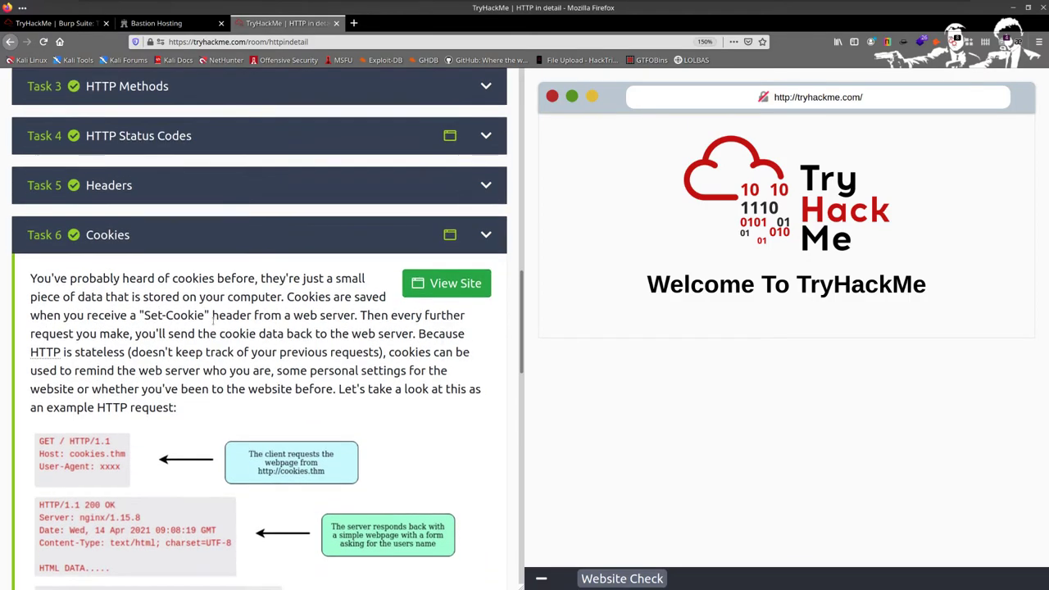
scroll(213, 320, down, 10)
scroll(209, 311, up, 20)
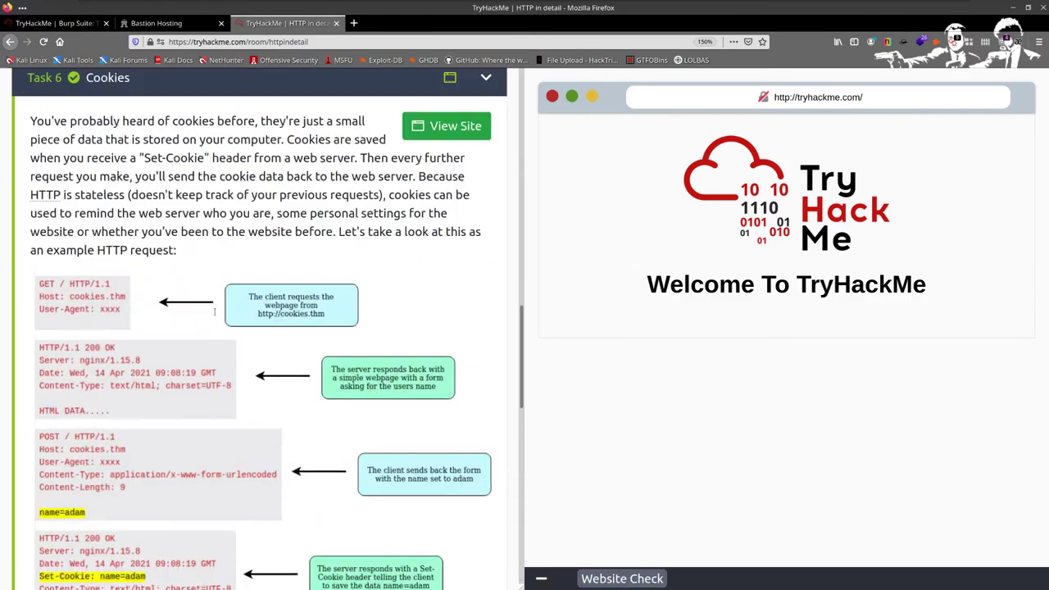
scroll(202, 294, up, 4)
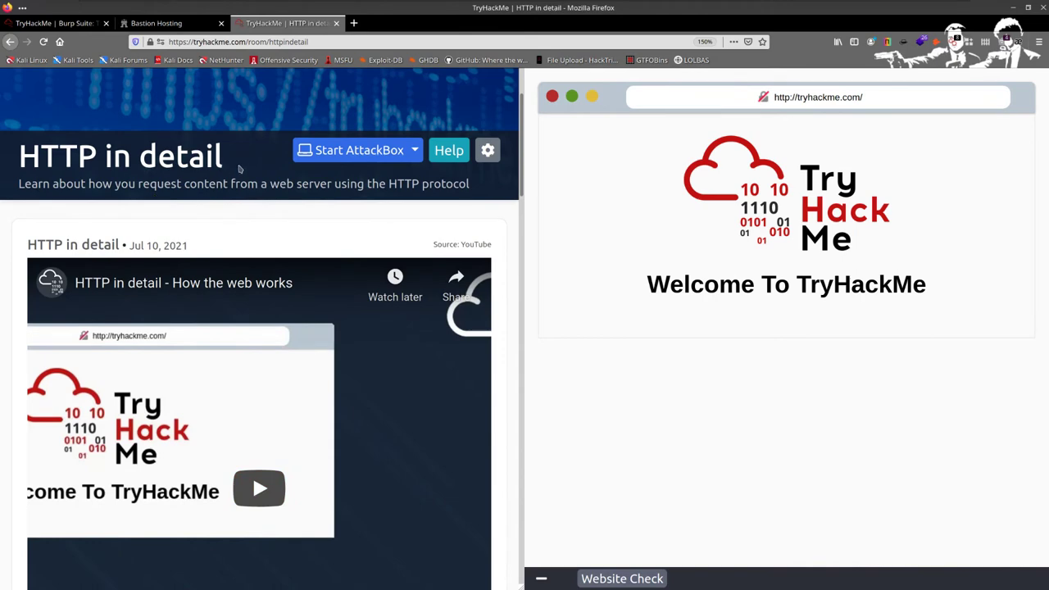
drag(234, 168, 7, 162)
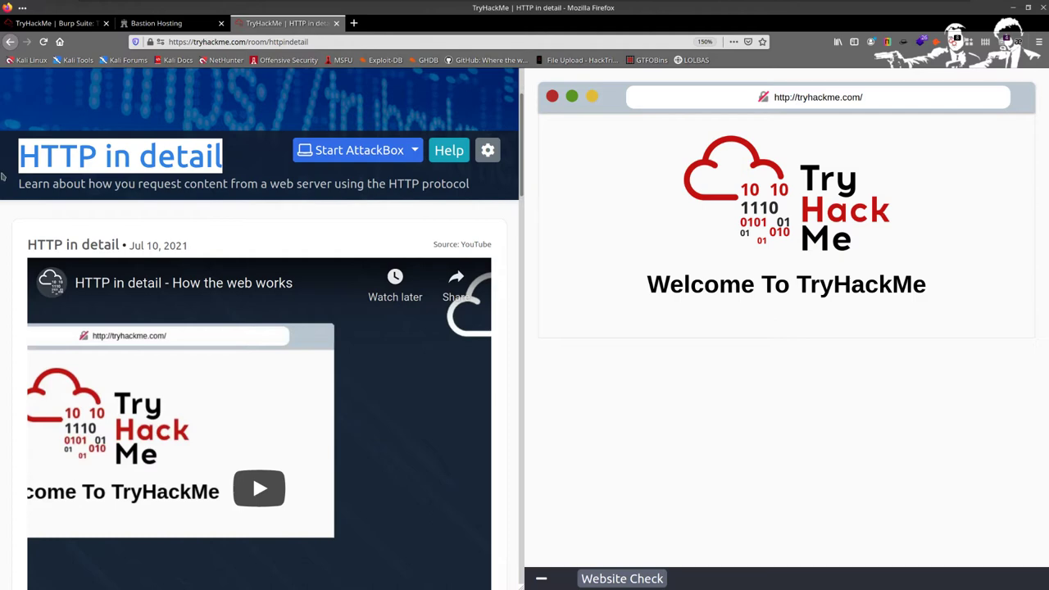
Read the Viewing Your Cookies text and return to the Burp Suite Basics room.
scroll(165, 255, down, 10)
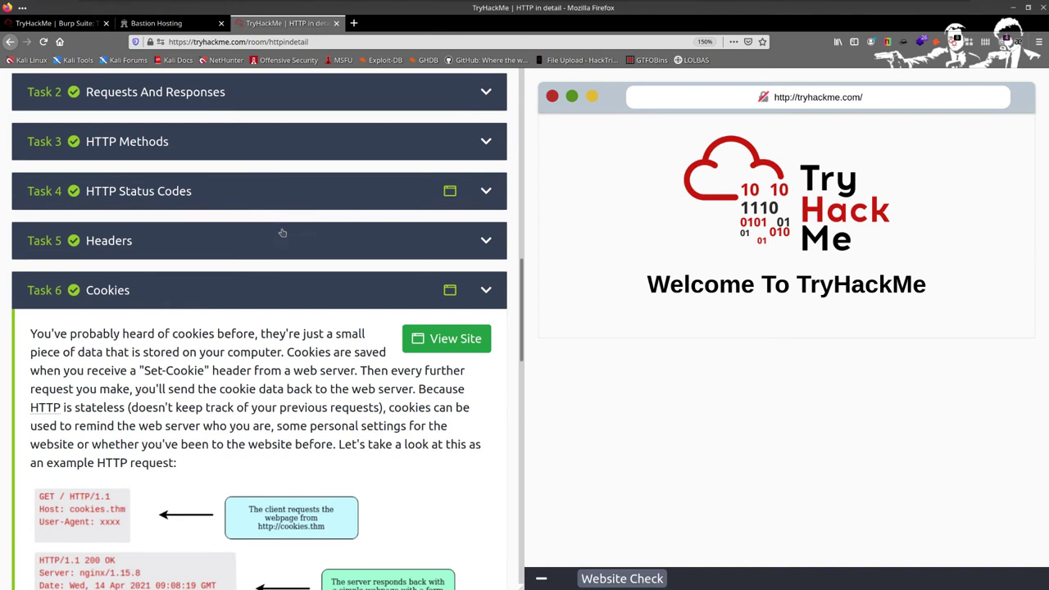
scroll(155, 190, up, 3)
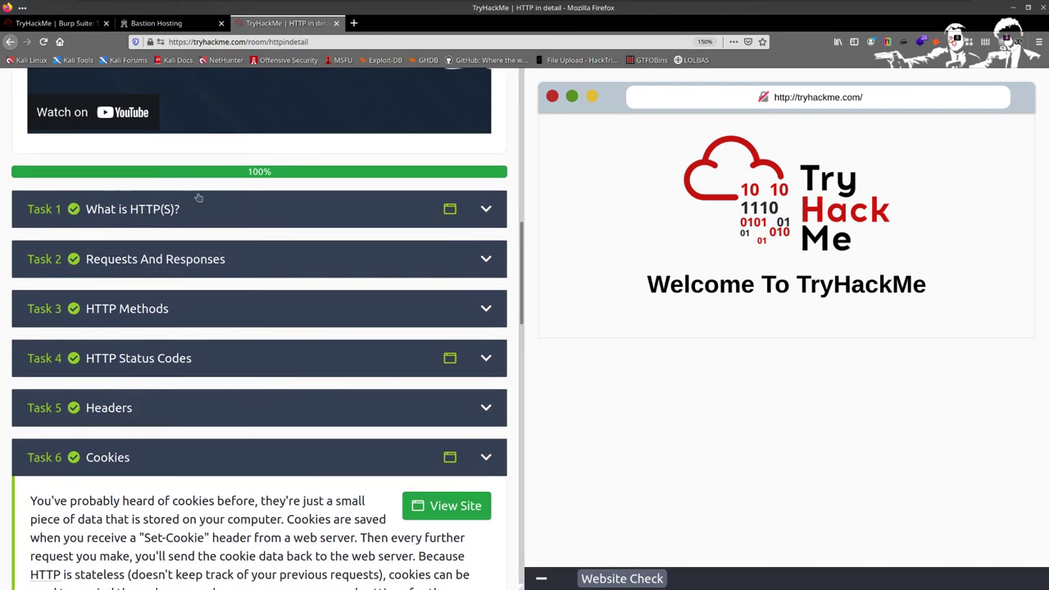
scroll(198, 199, down, 6)
scroll(168, 241, down, 8)
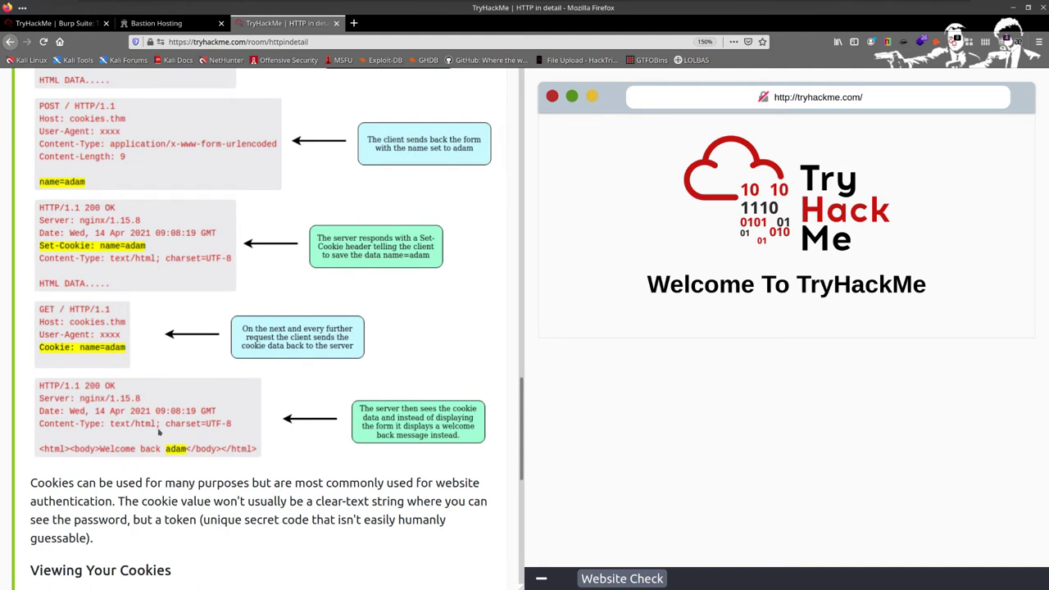
scroll(161, 432, down, 2)
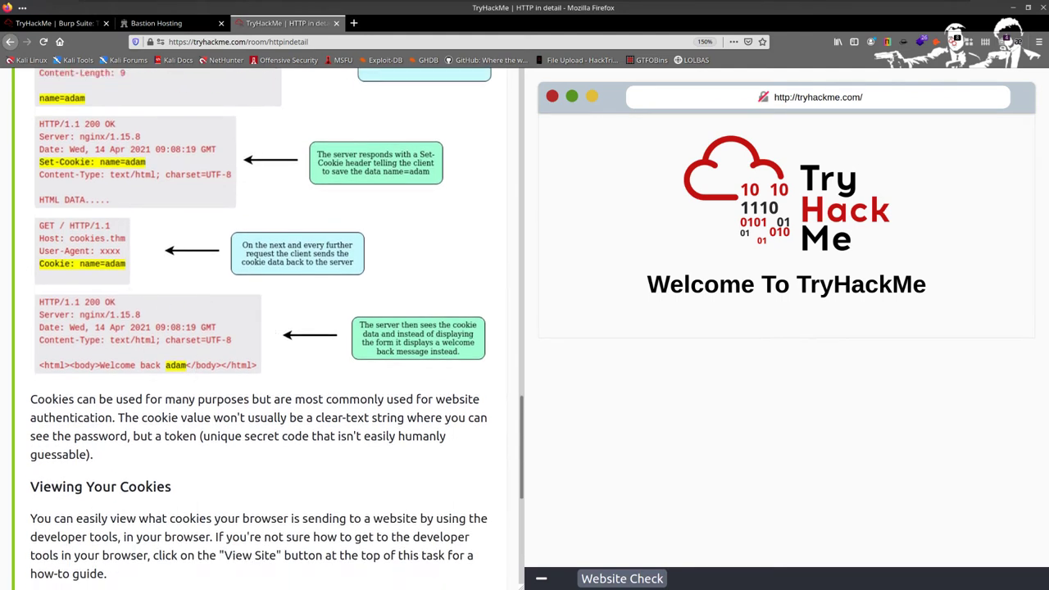
click(72, 26)
Enlarge and then close the intercepted request screenshot in Task 8's Proxy section.
scroll(524, 344, down, 1)
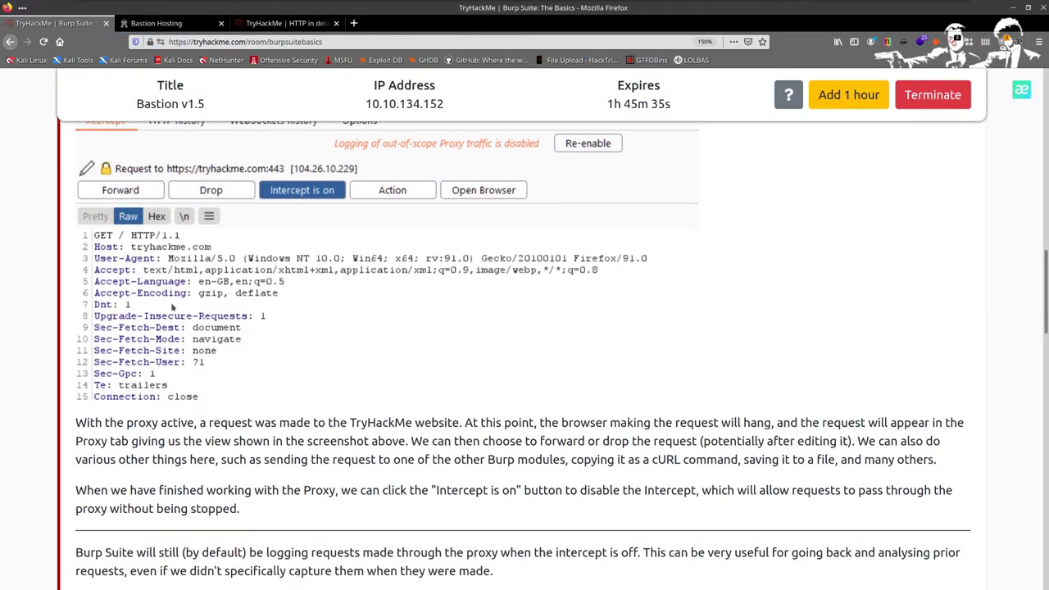
scroll(114, 304, up, 1)
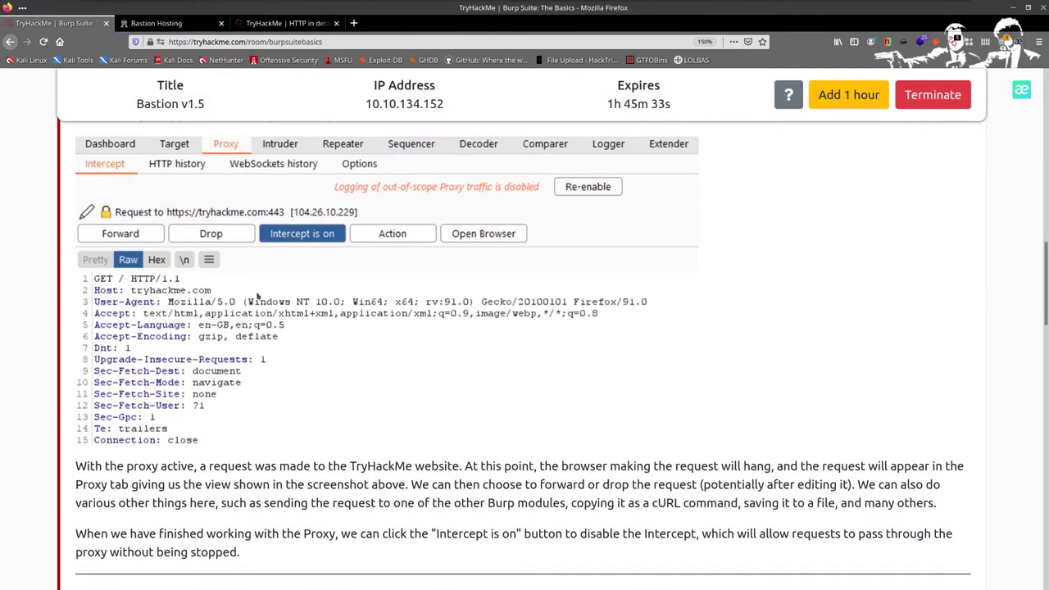
scroll(114, 304, down, 1)
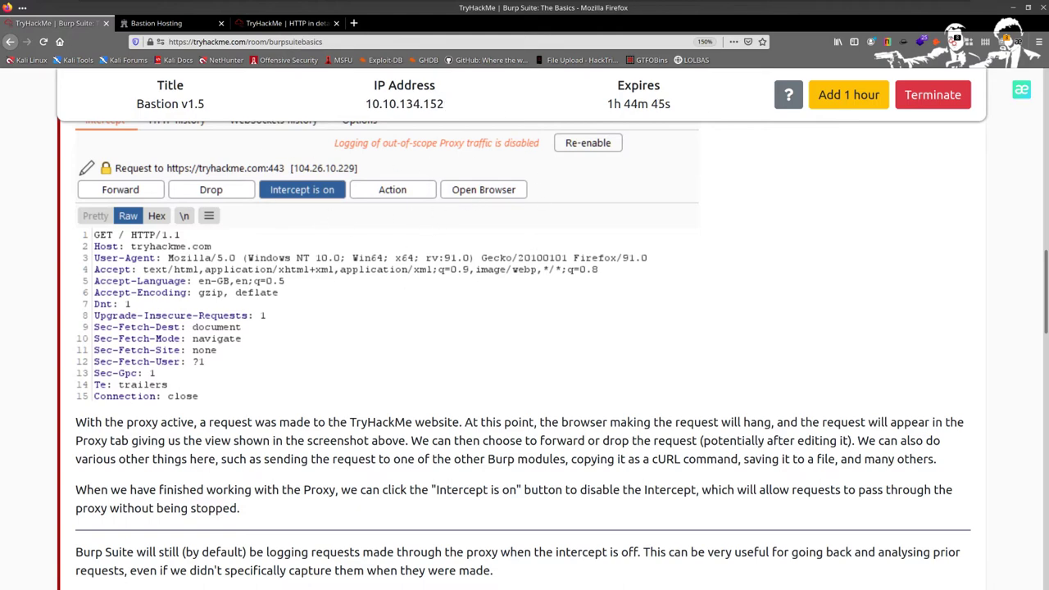
click(83, 263)
click(174, 348)
scroll(153, 192, up, 1)
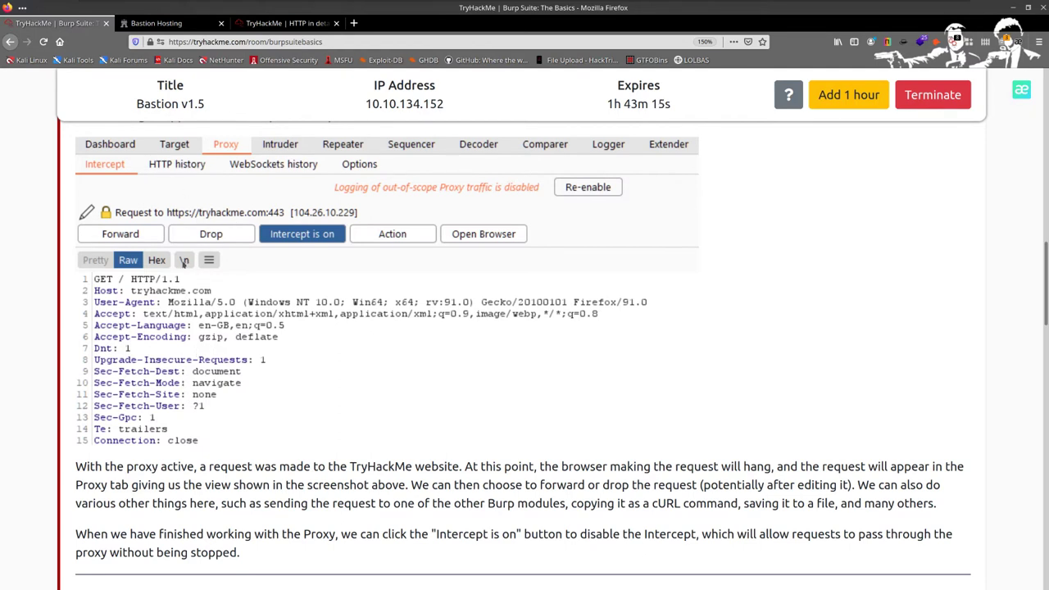
scroll(187, 337, up, 1)
scroll(173, 342, up, 1)
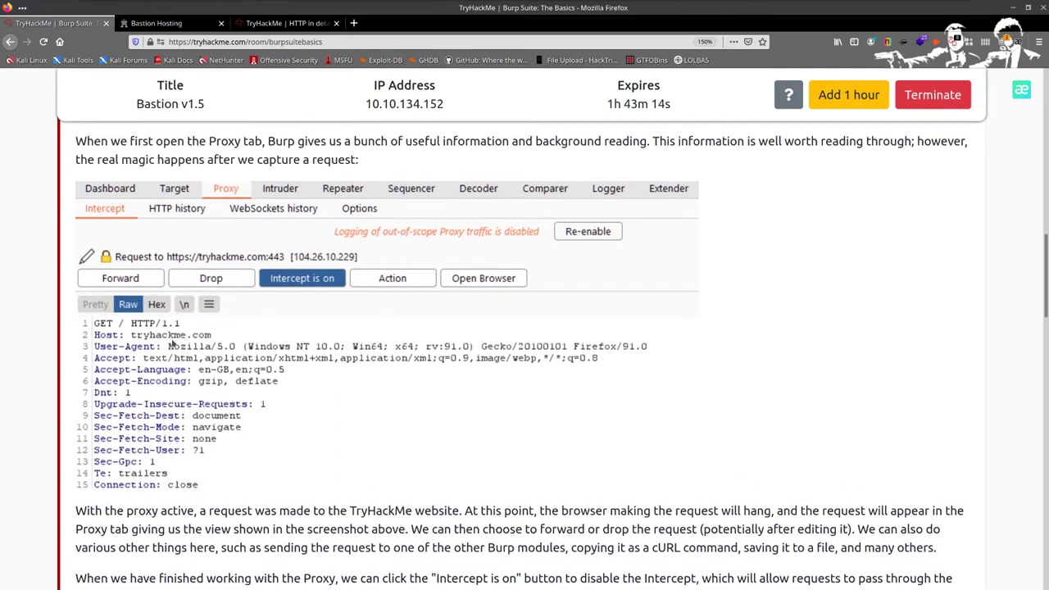
scroll(191, 329, down, 2)
scroll(191, 329, down, 5)
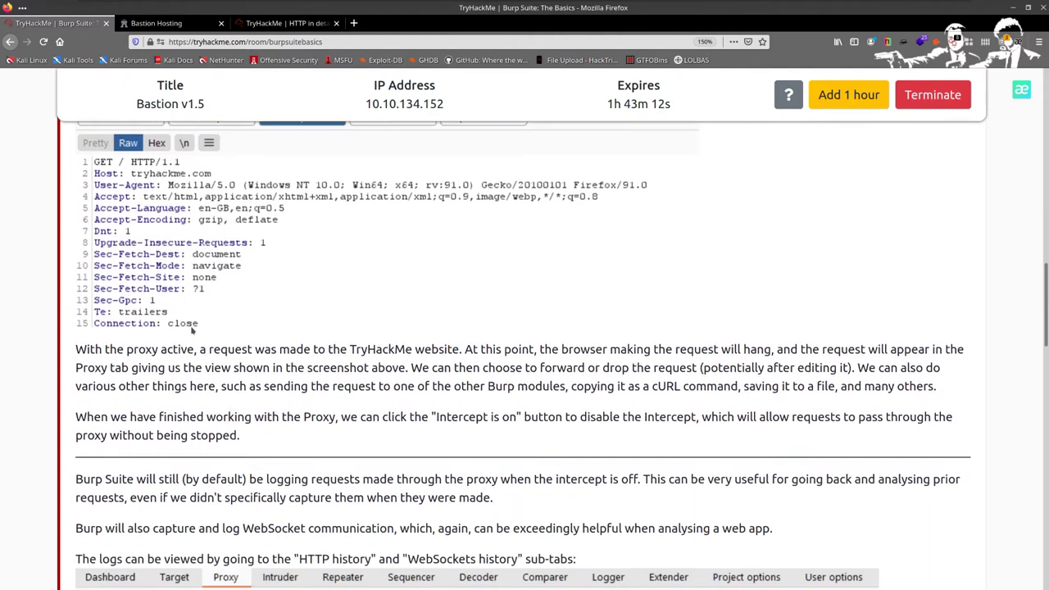
scroll(204, 348, down, 3)
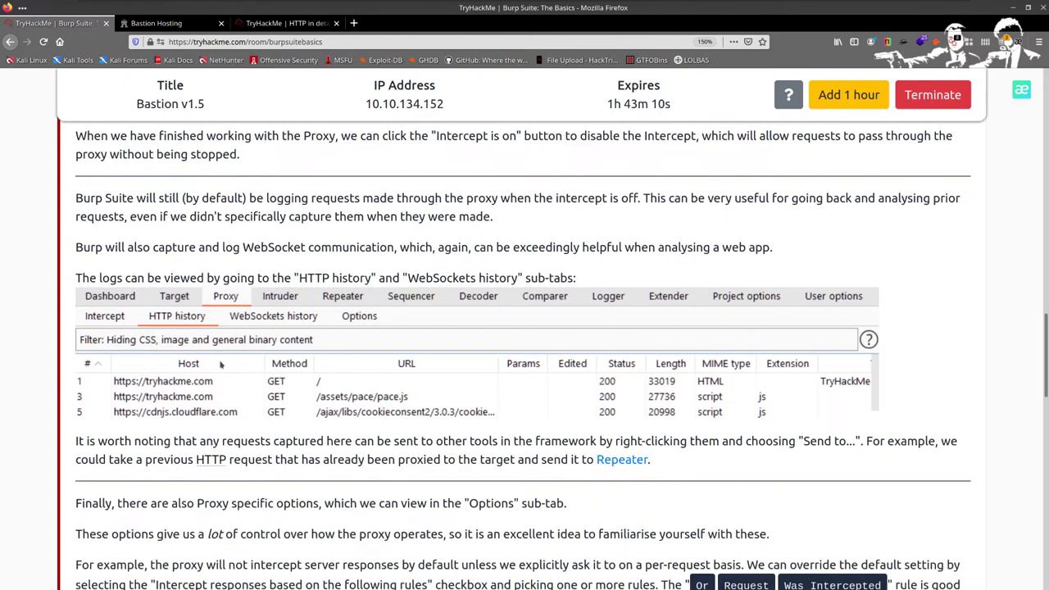
scroll(432, 354, down, 1)
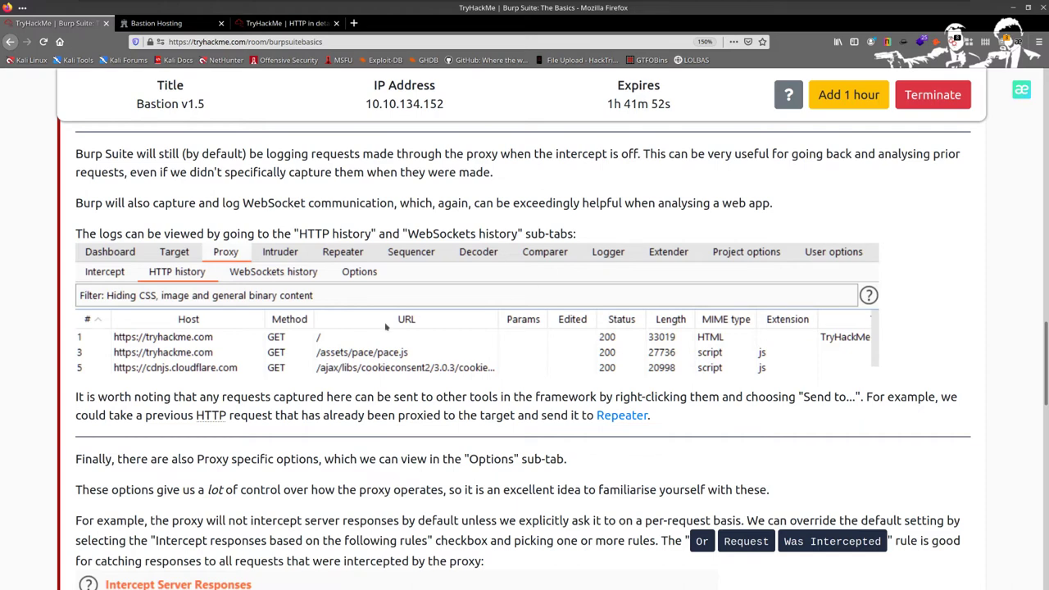
Inspect the Burp screenshot's options and highlight the paragraphs about Proxy options.
right_click(313, 335)
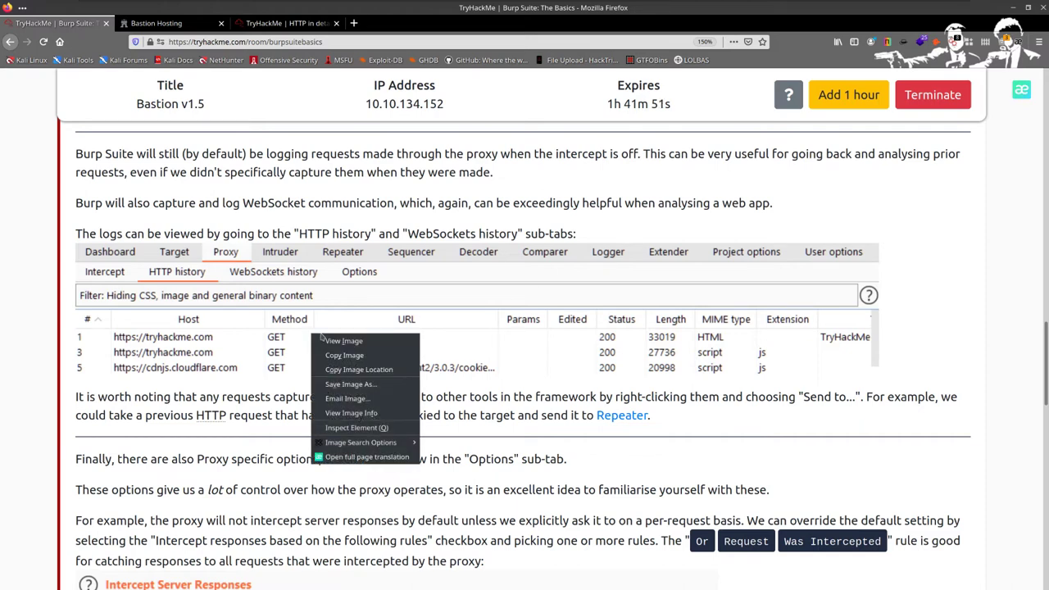
click(382, 386)
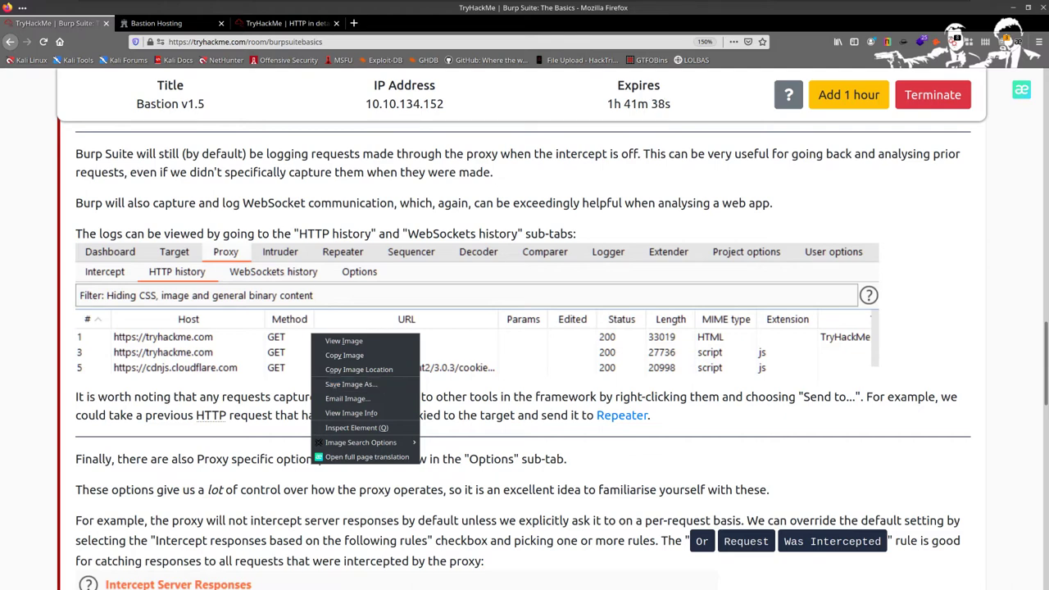
click(96, 419)
scroll(78, 402, down, 2)
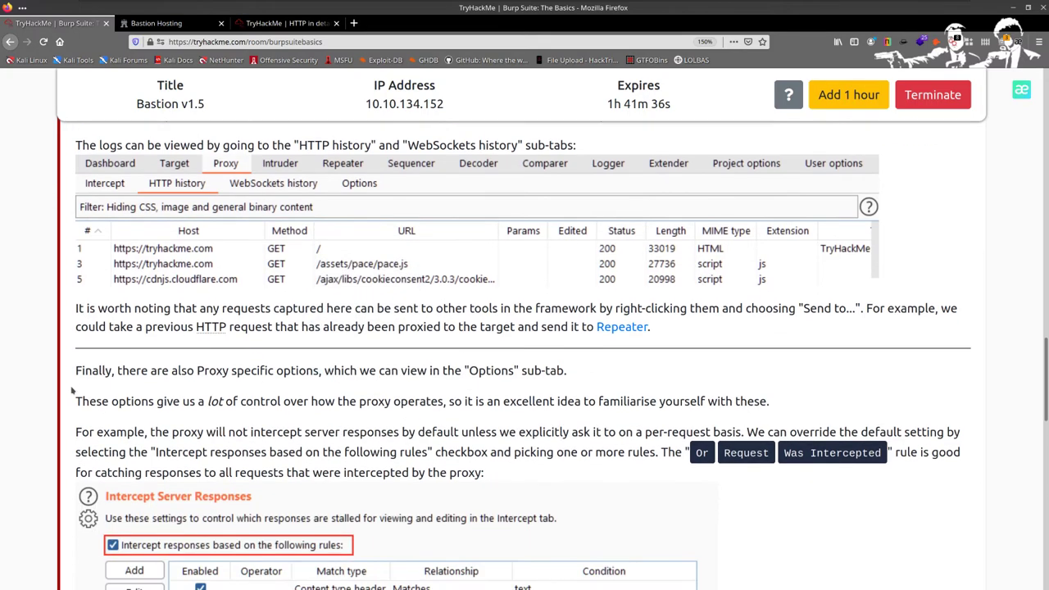
scroll(72, 391, down, 3)
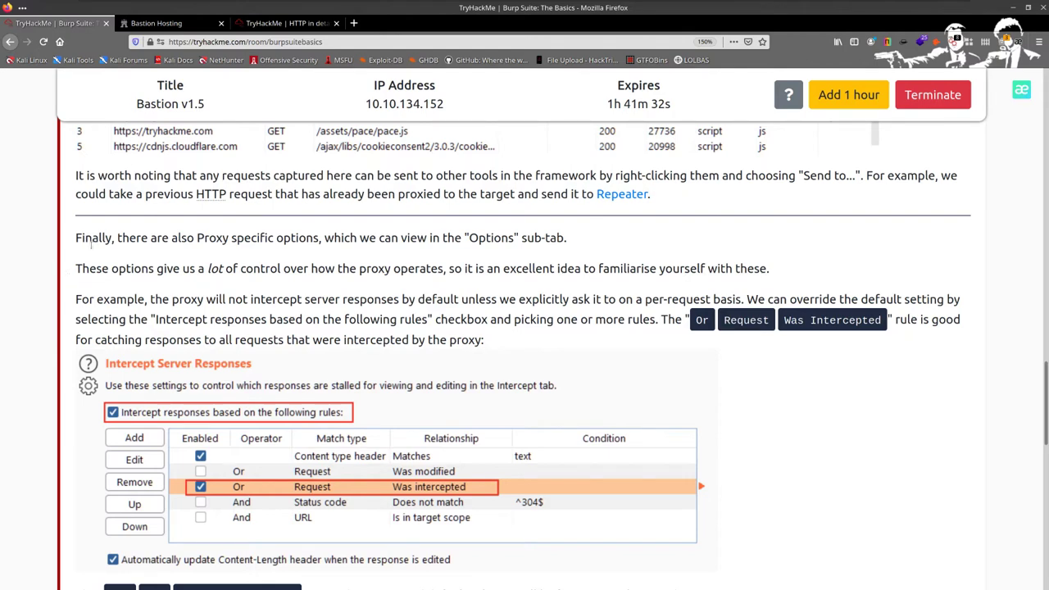
drag(84, 238, 528, 401)
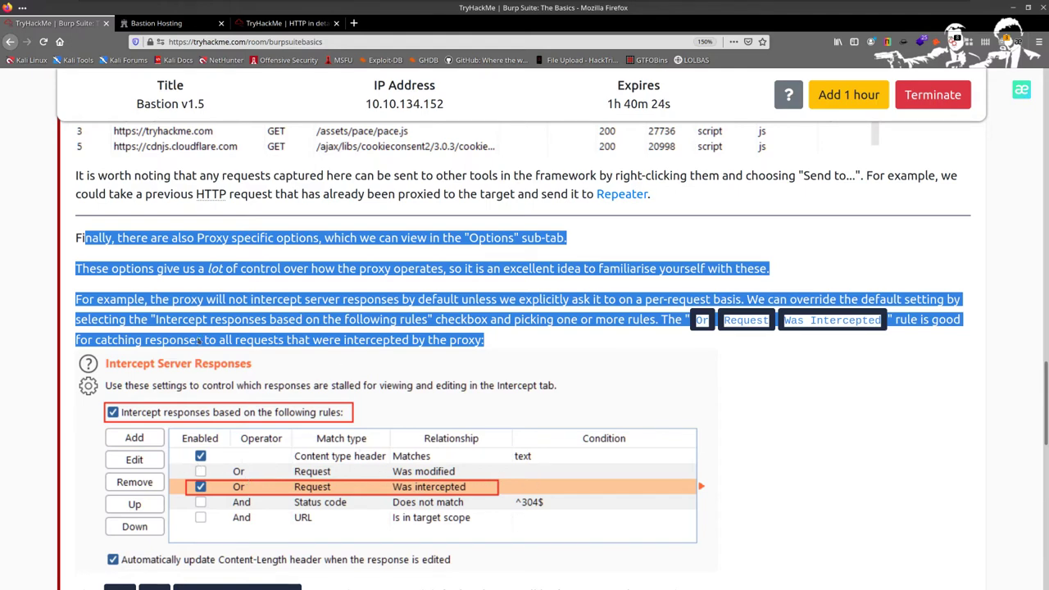
Read further down the task and highlight the Match and Replace section name.
scroll(123, 373, down, 2)
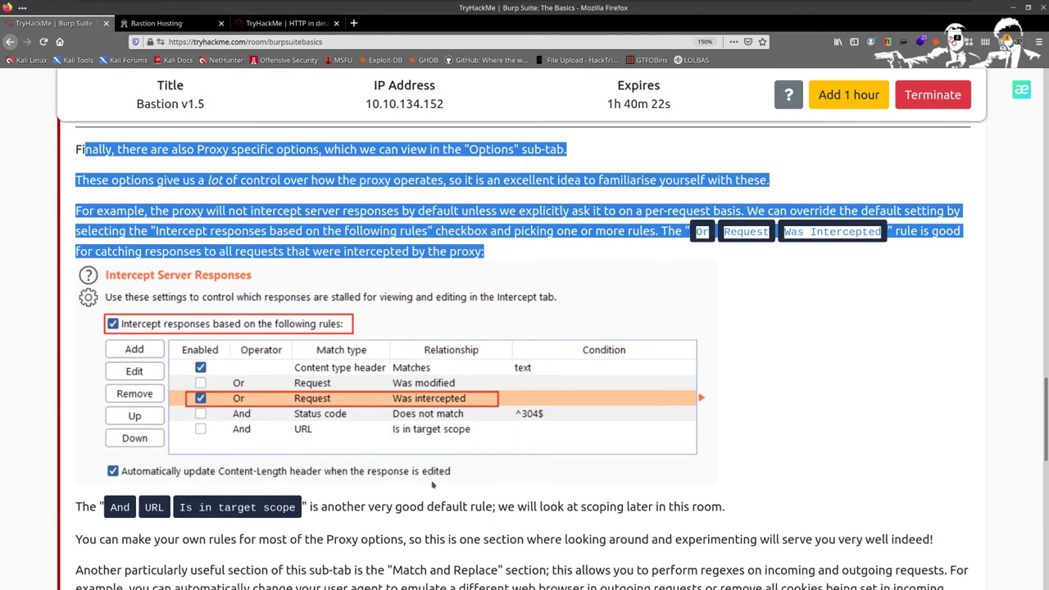
scroll(246, 385, down, 5)
scroll(251, 401, down, 2)
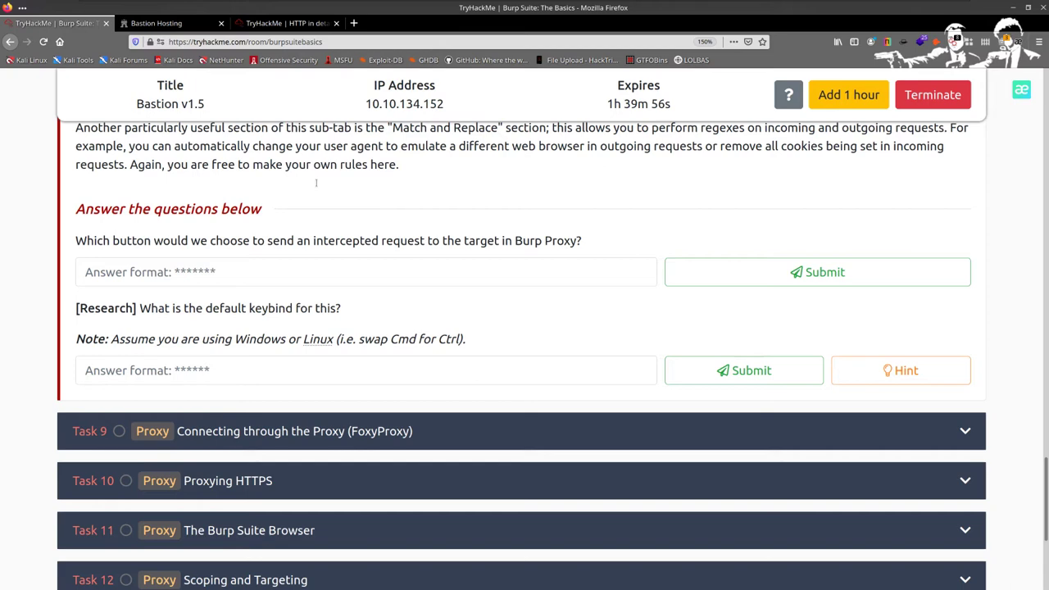
scroll(387, 232, up, 2)
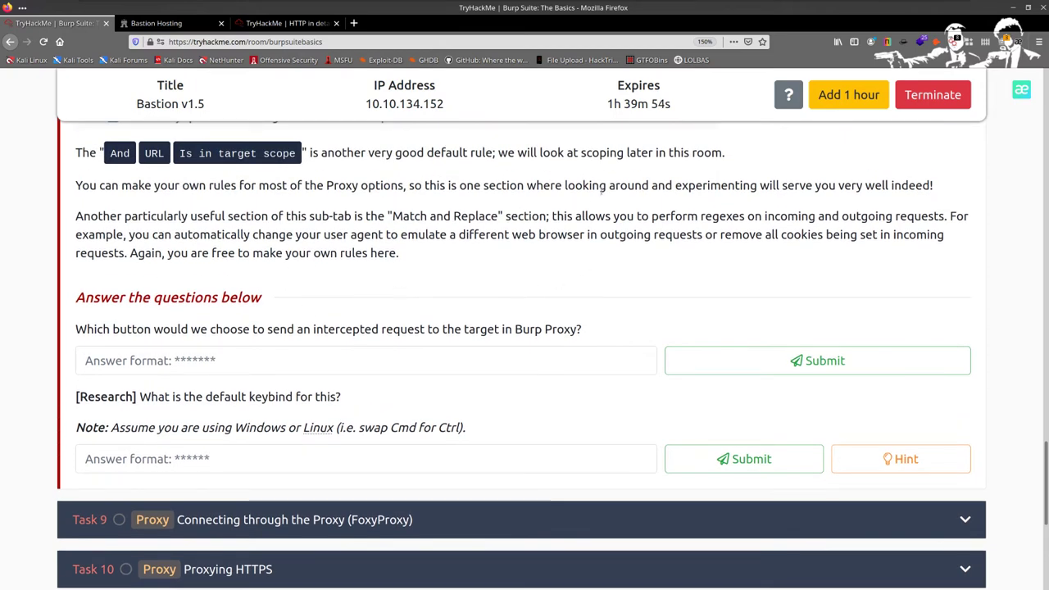
scroll(443, 160, up, 4)
scroll(385, 380, down, 1)
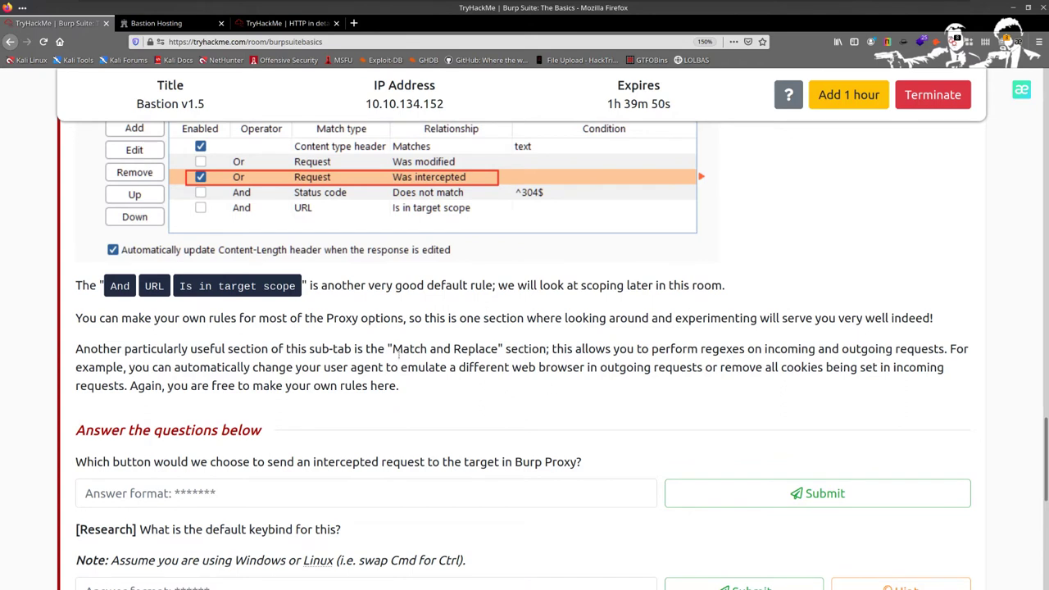
drag(393, 350, 518, 350)
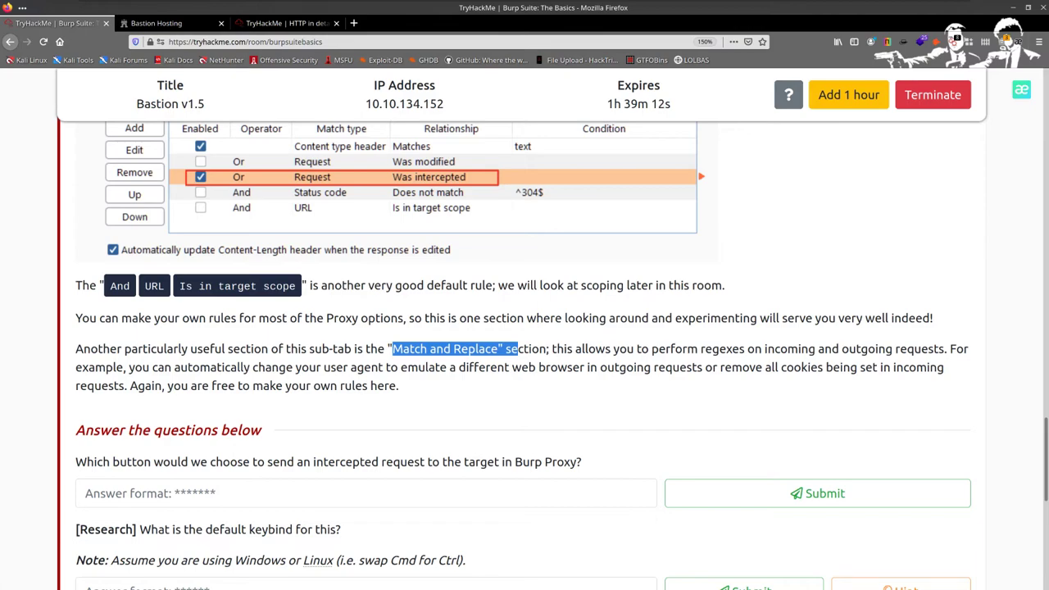
scroll(245, 269, up, 8)
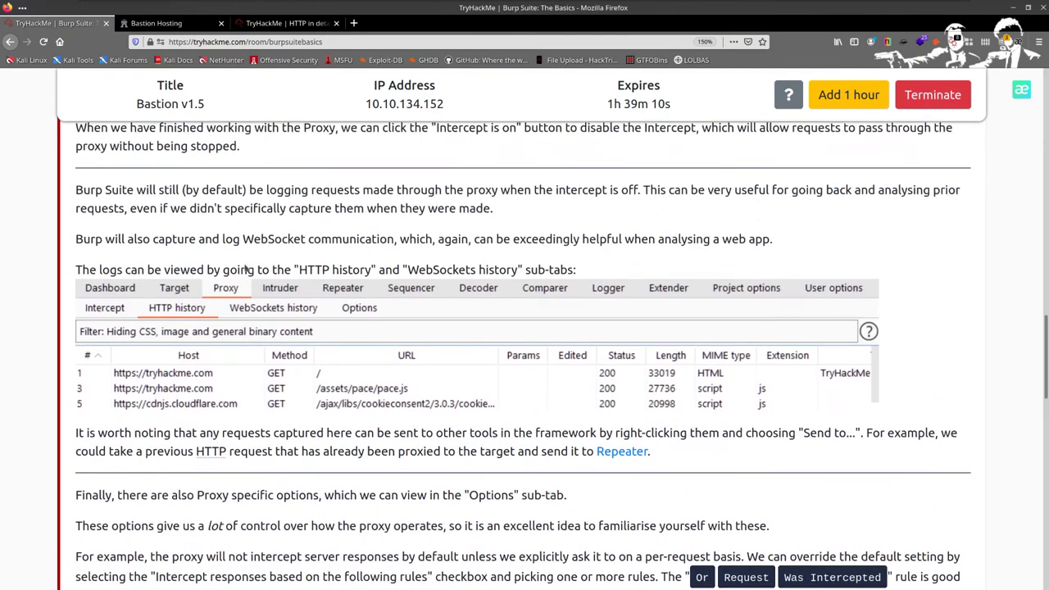
scroll(245, 268, up, 3)
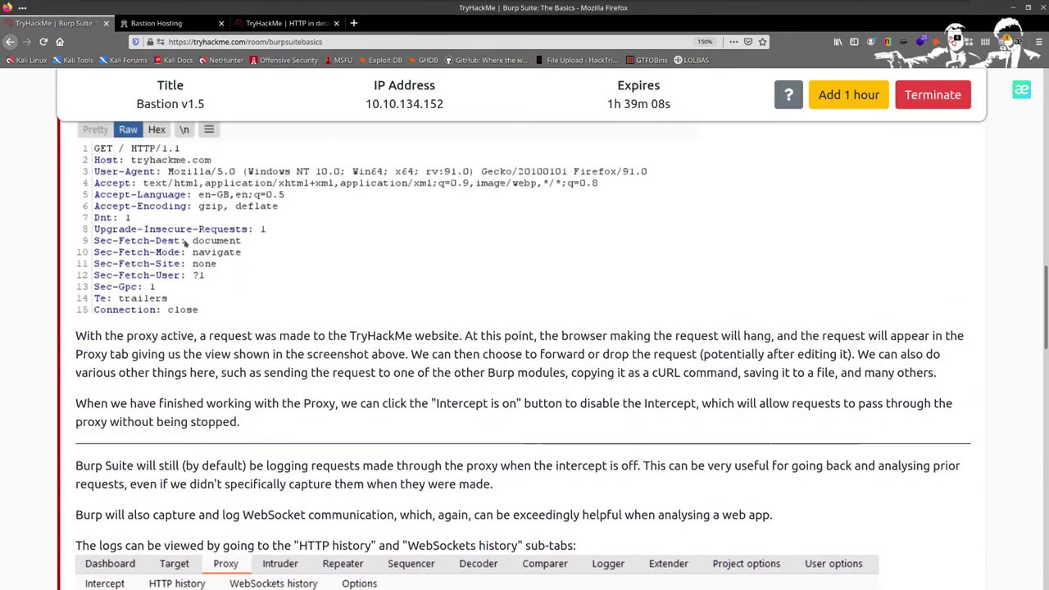
scroll(186, 243, up, 3)
scroll(222, 366, down, 5)
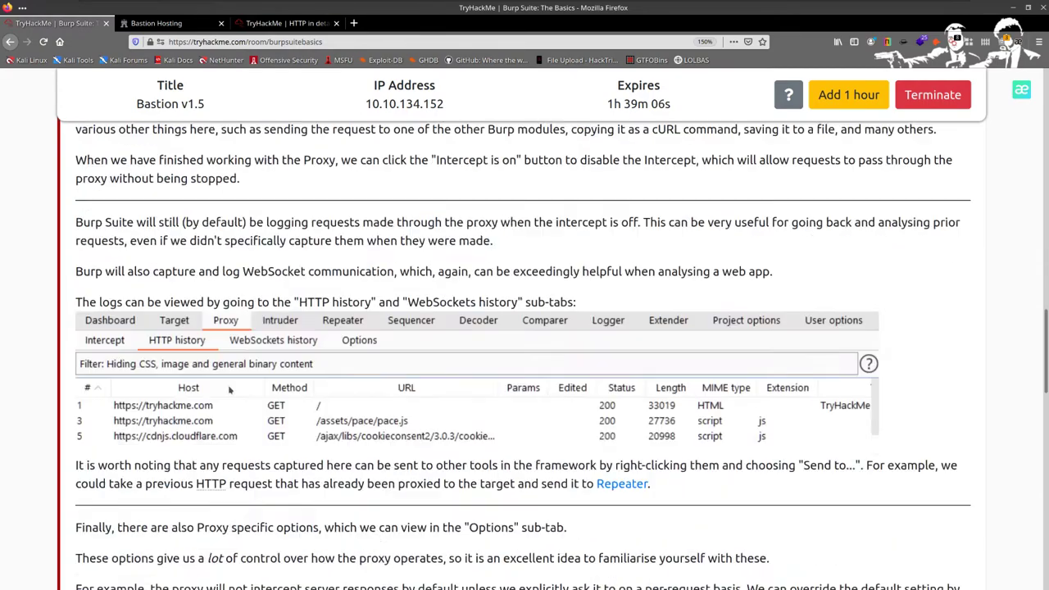
scroll(230, 390, down, 10)
Answer the first question with 'forward', then highlight the default keybind question.
click(200, 235)
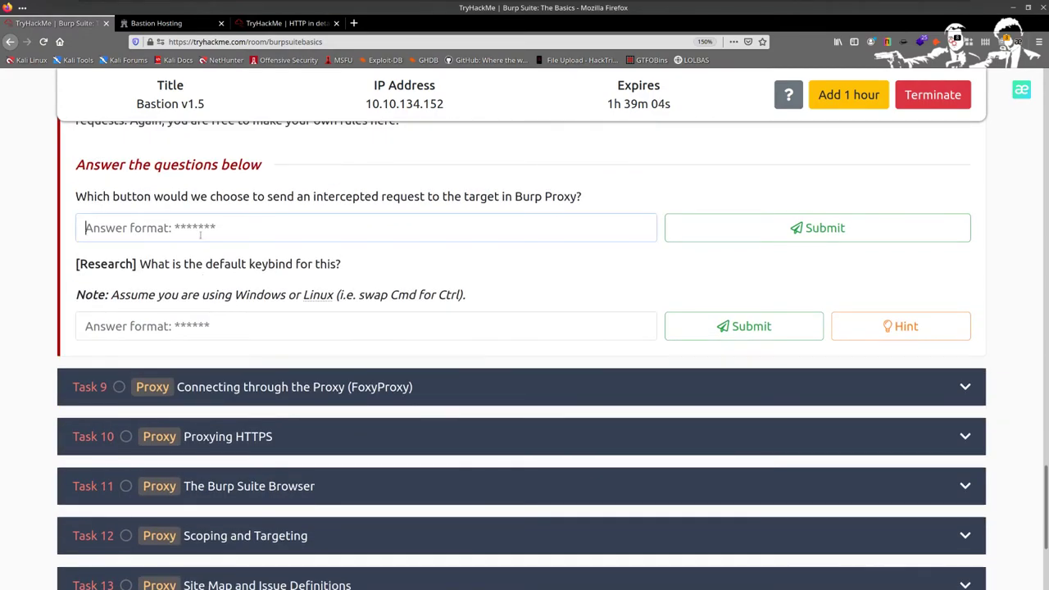
text(forward)
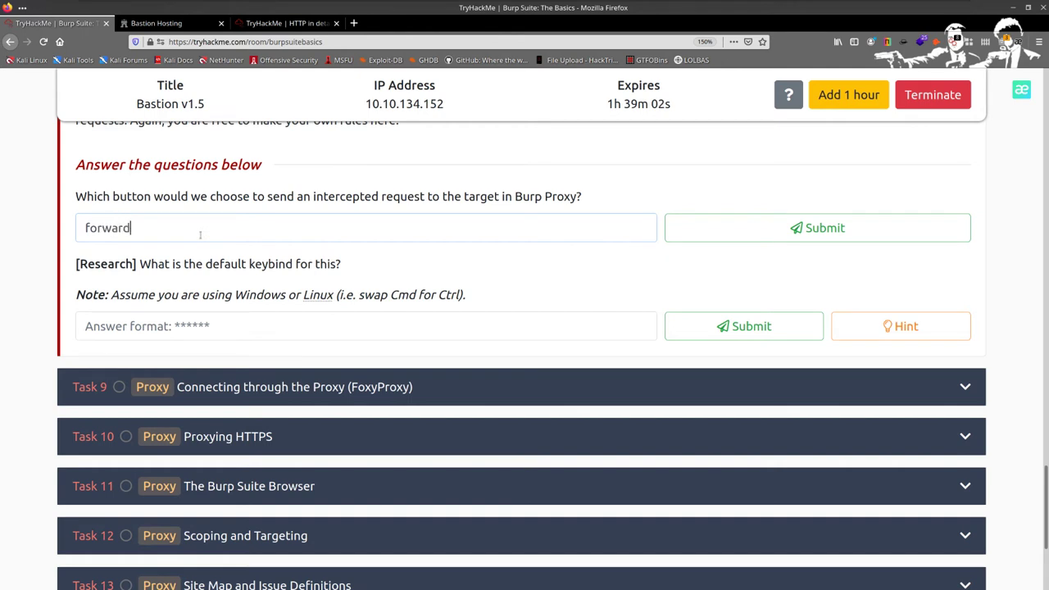
key(Return)
drag(157, 264, 343, 269)
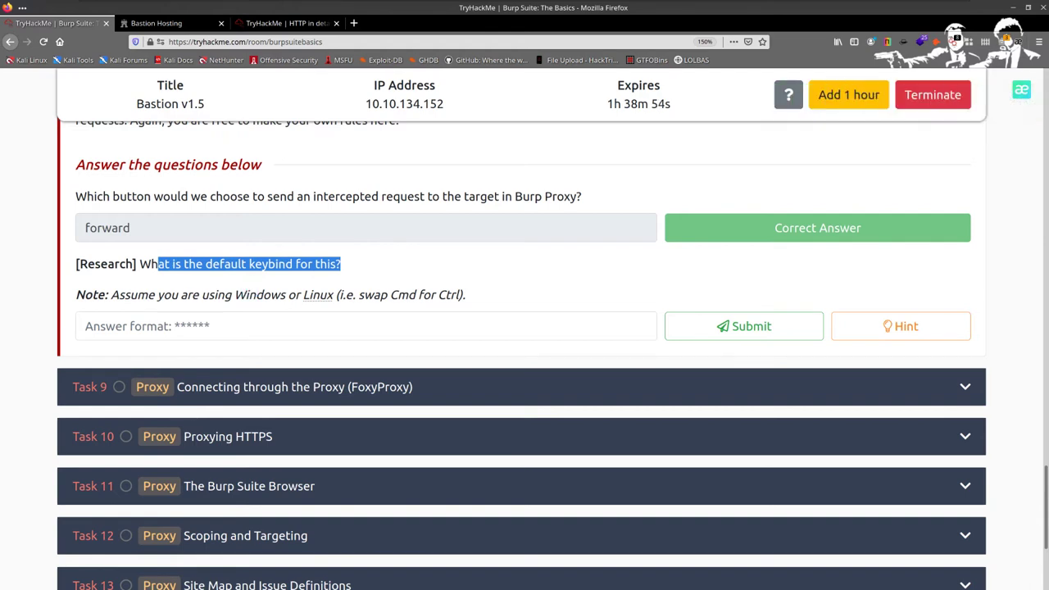
drag(262, 165, 129, 164)
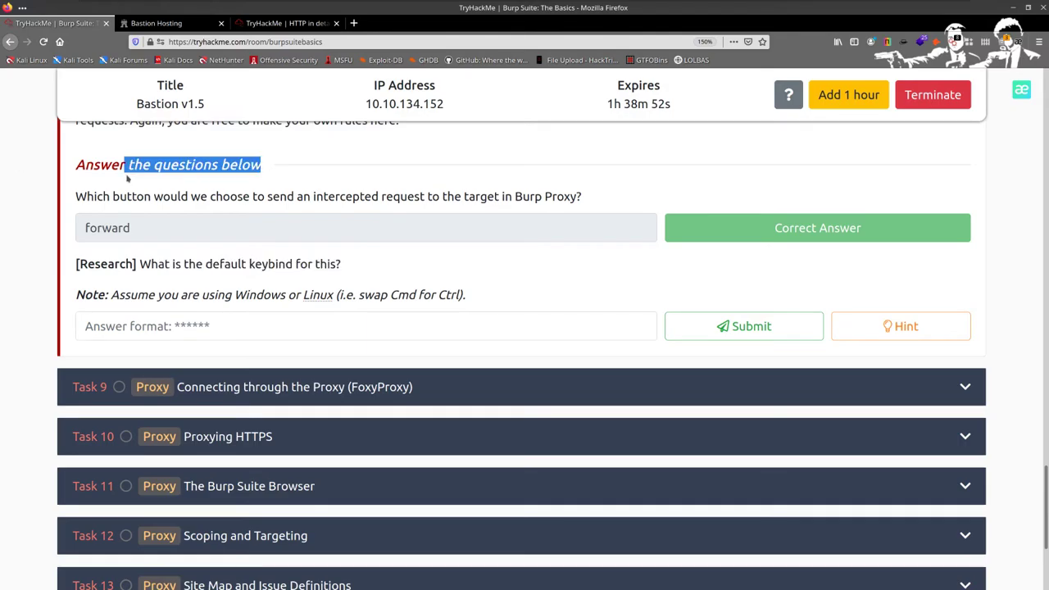
key(alt+Tab)
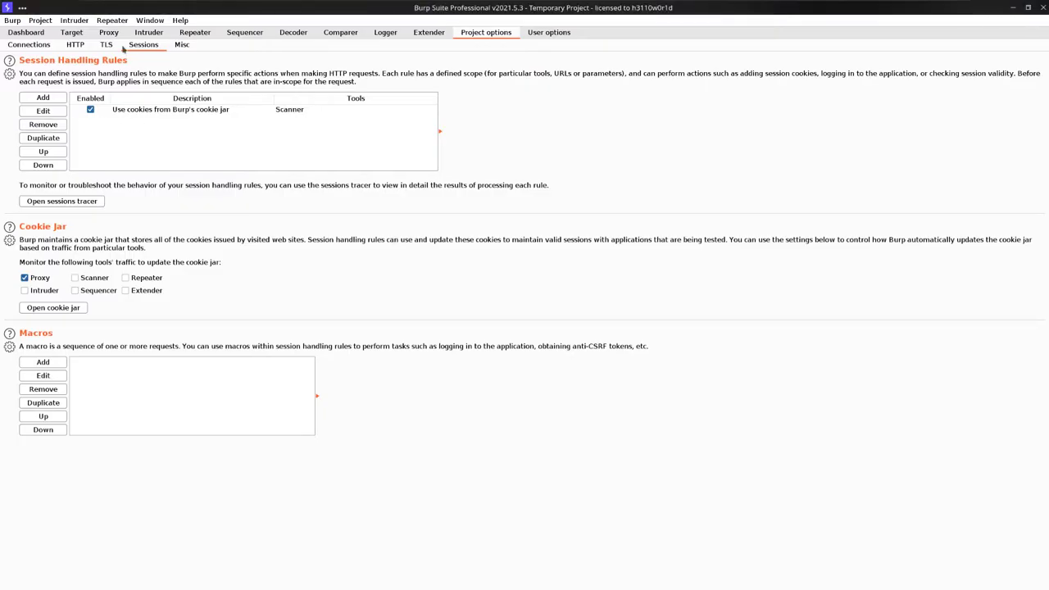
Browse the Hotkeys table under User options > Misc, then open Edit hotkeys.
click(181, 49)
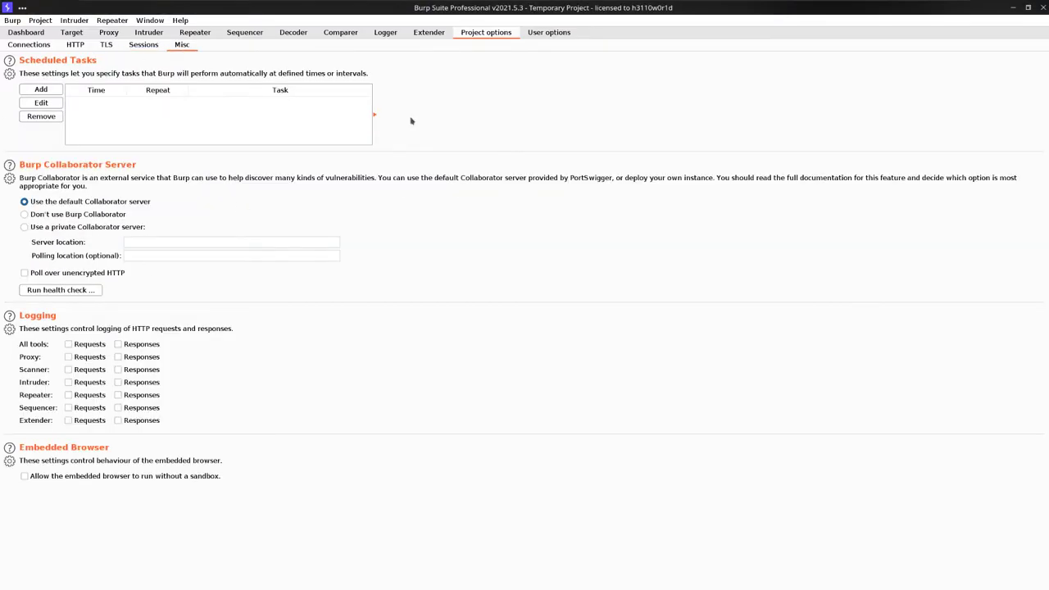
click(558, 34)
click(146, 45)
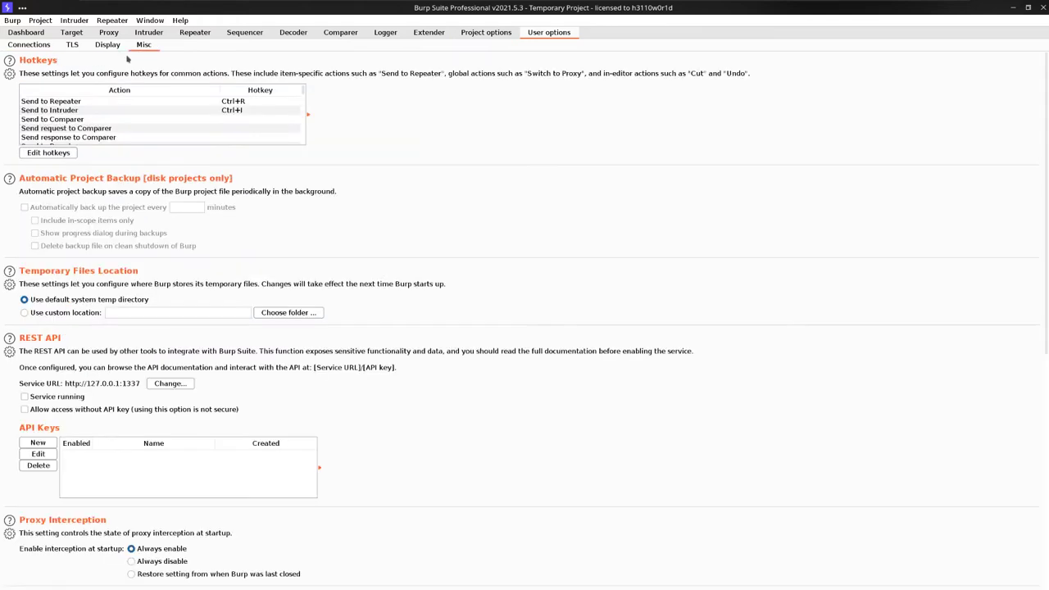
click(175, 111)
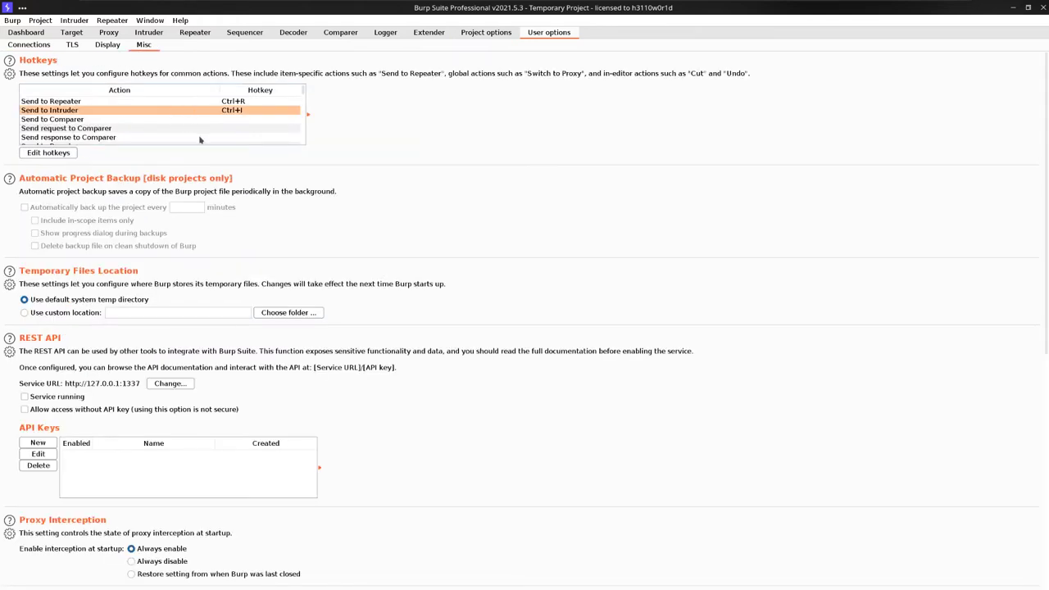
scroll(185, 131, down, 2)
scroll(185, 131, up, 1)
click(185, 125)
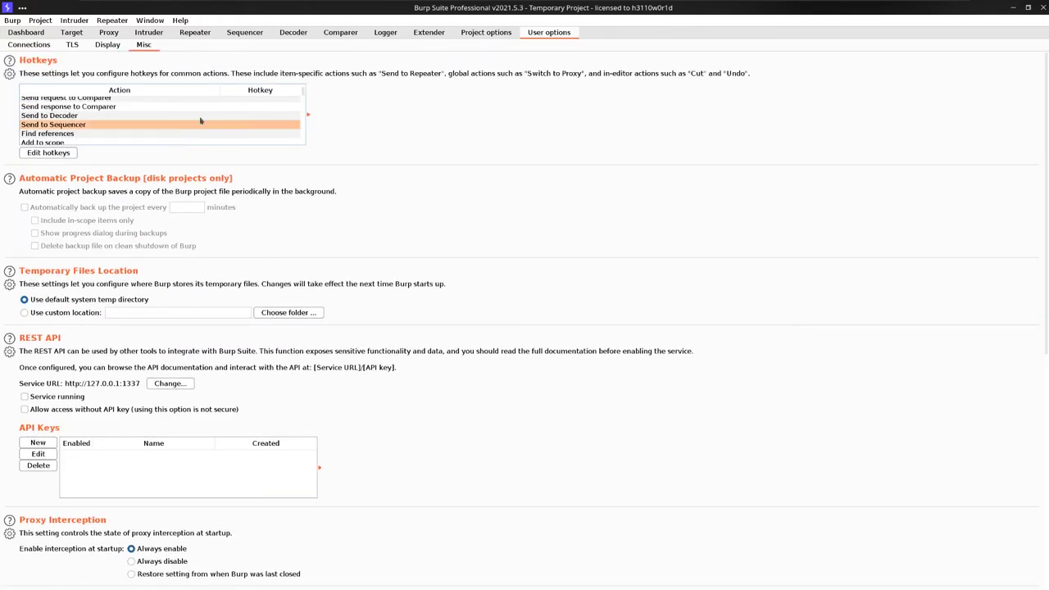
key(Down)
key(Down)
key(Down)
key(Down)
key(Down)
key(Down)
key(Down)
key(Down)
key(Down)
key(Down)
key(Down)
key(Down)
key(Down)
key(Down)
key(Down)
key(Down)
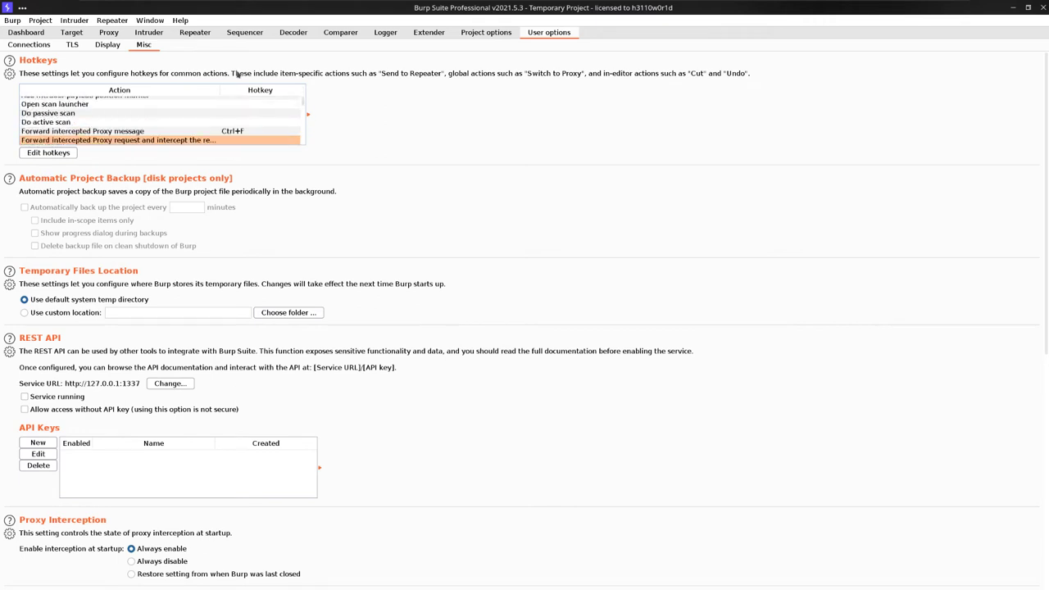
key(Up)
key(Up)
key(Up)
key(Up)
key(Up)
key(Up)
key(Up)
key(Up)
key(Up)
key(Up)
key(Up)
key(Up)
key(Up)
key(Up)
key(Up)
key(Up)
key(Up)
key(Up)
key(Up)
key(Up)
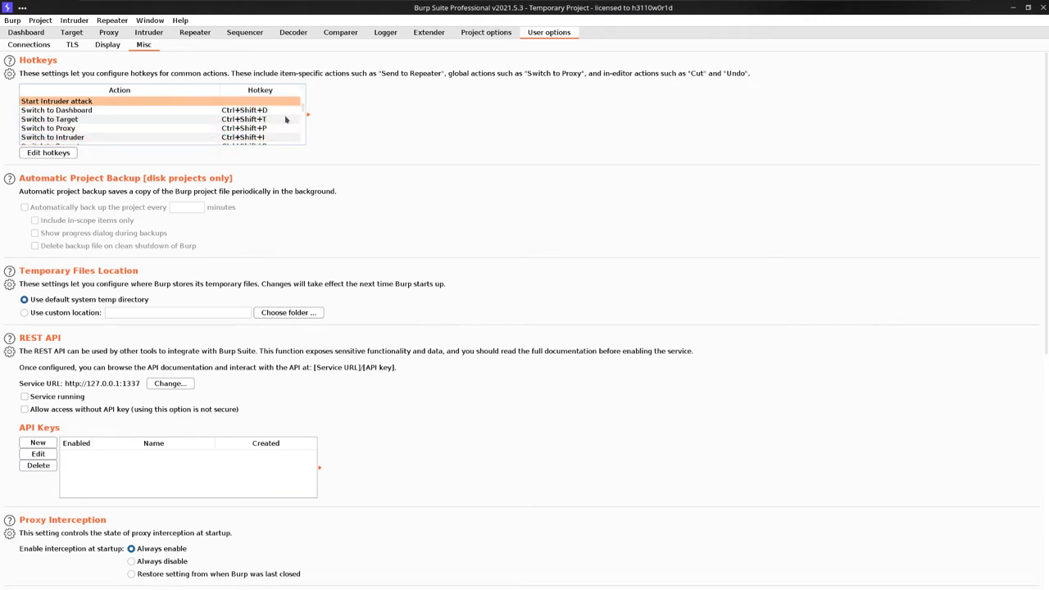
key(Up)
key(Up)
key(Up)
key(Up)
key(Up)
key(Up)
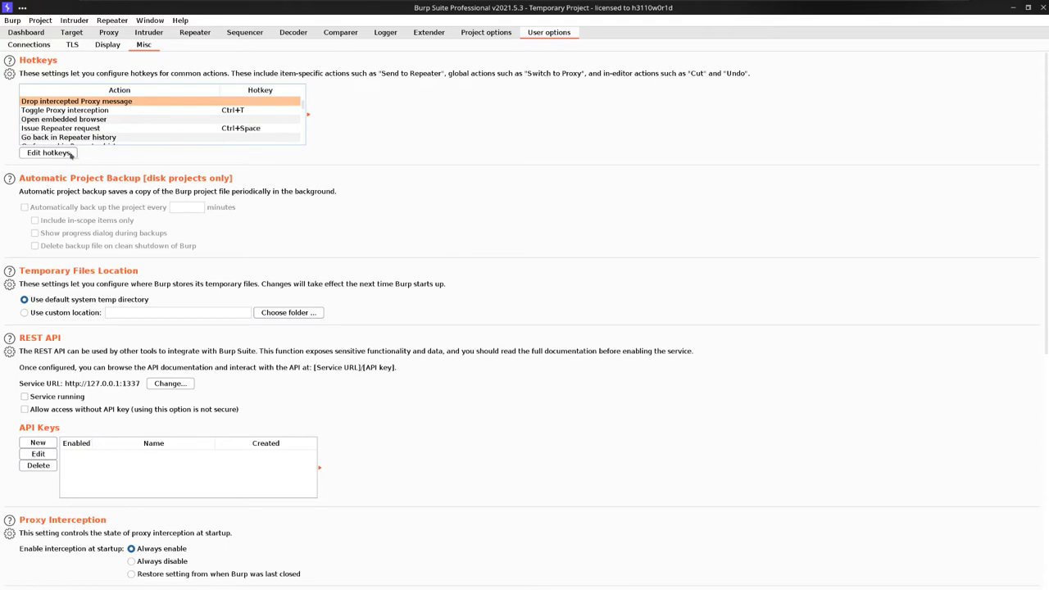
click(49, 152)
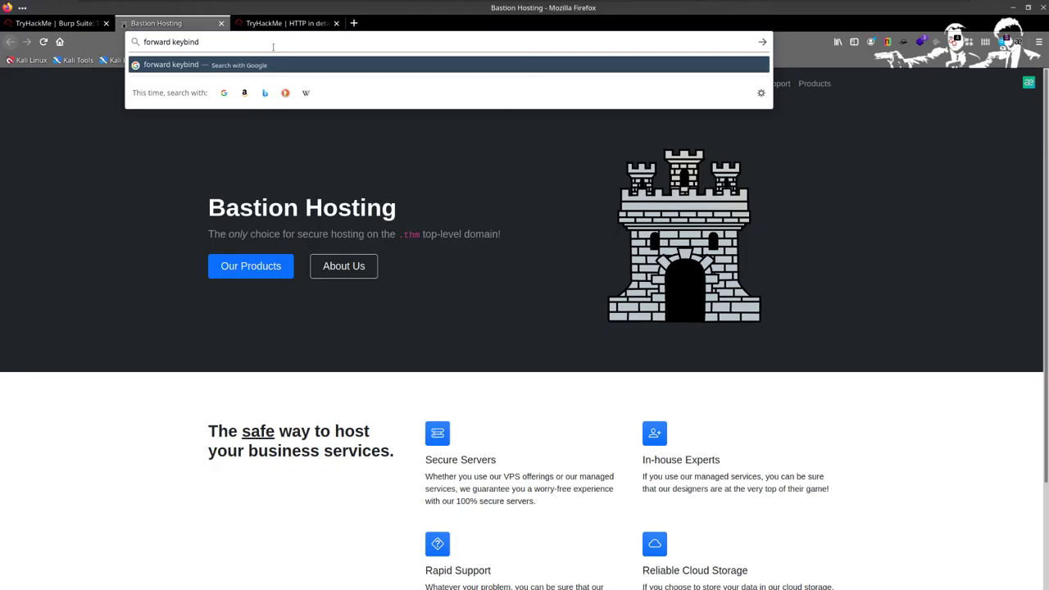
Search 'forward keybind burp suite' and find Ctrl+F in the GracefulSecurity shortcuts article.
text(burp suite)
key(Return)
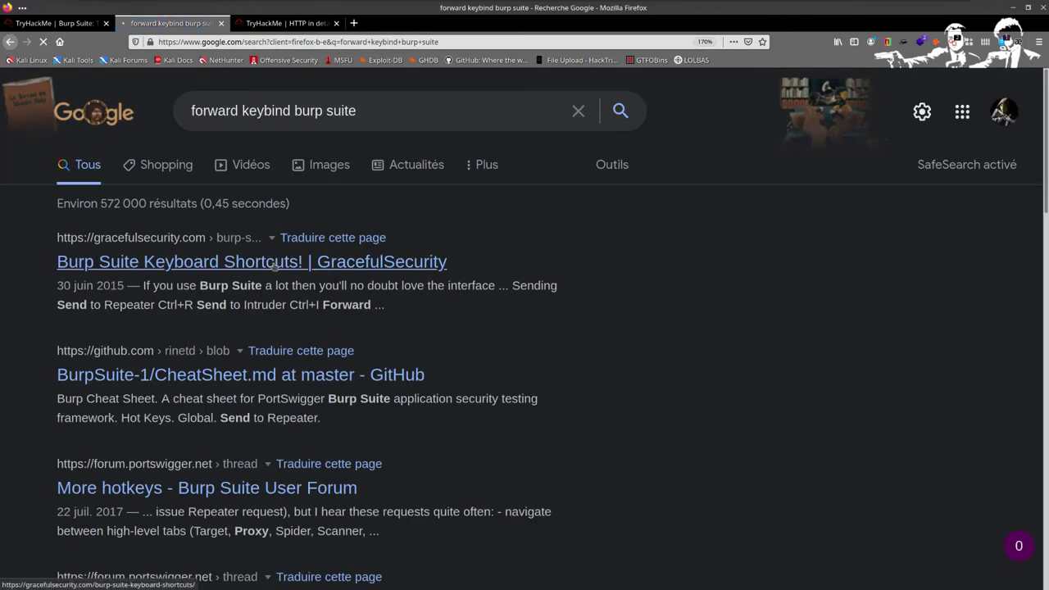
click(275, 262)
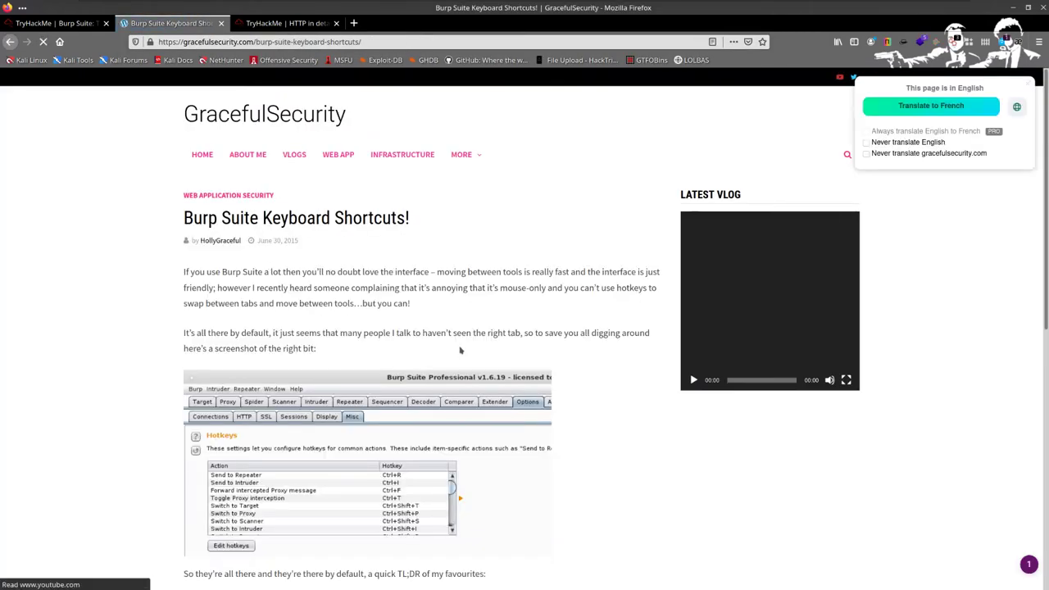
scroll(447, 349, down, 4)
scroll(447, 349, down, 2)
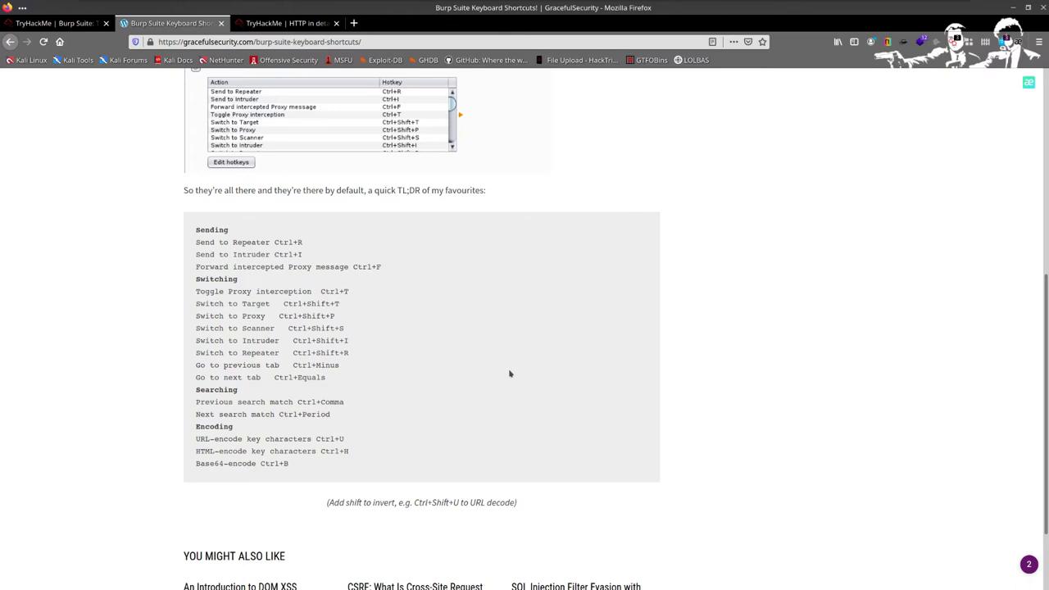
double_click(384, 272)
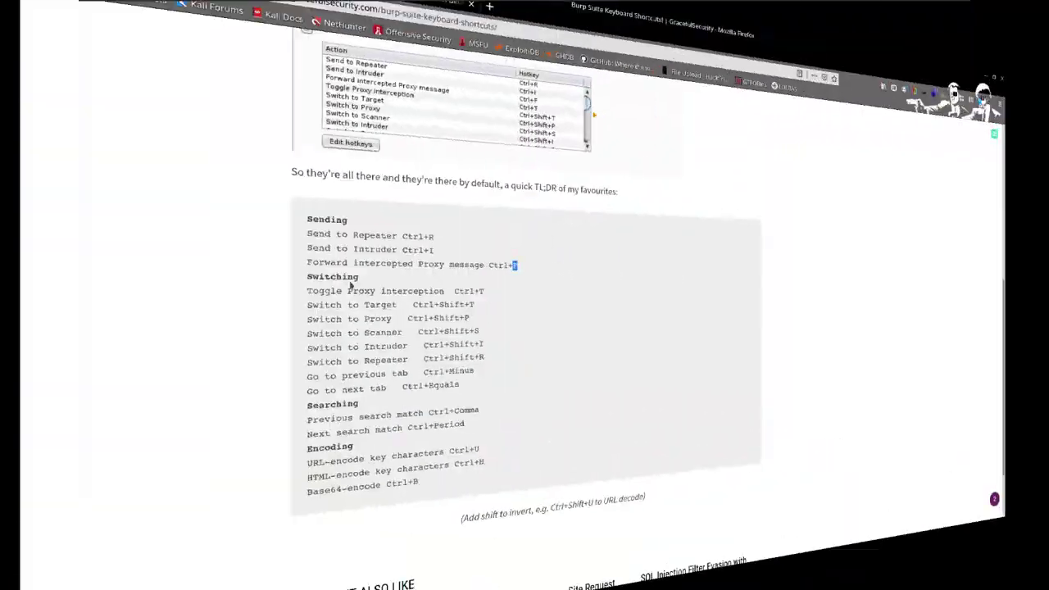
click(57, 23)
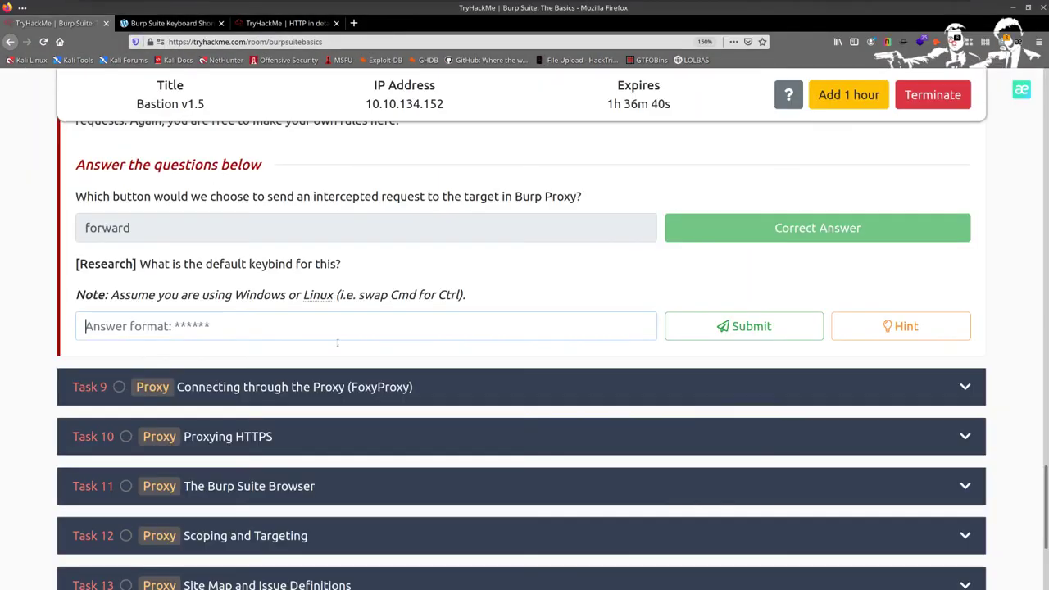
Submit CTRL+F as the default forward keybind and expand the Task 9 FoxyProxy section.
click(224, 331)
text(CT)
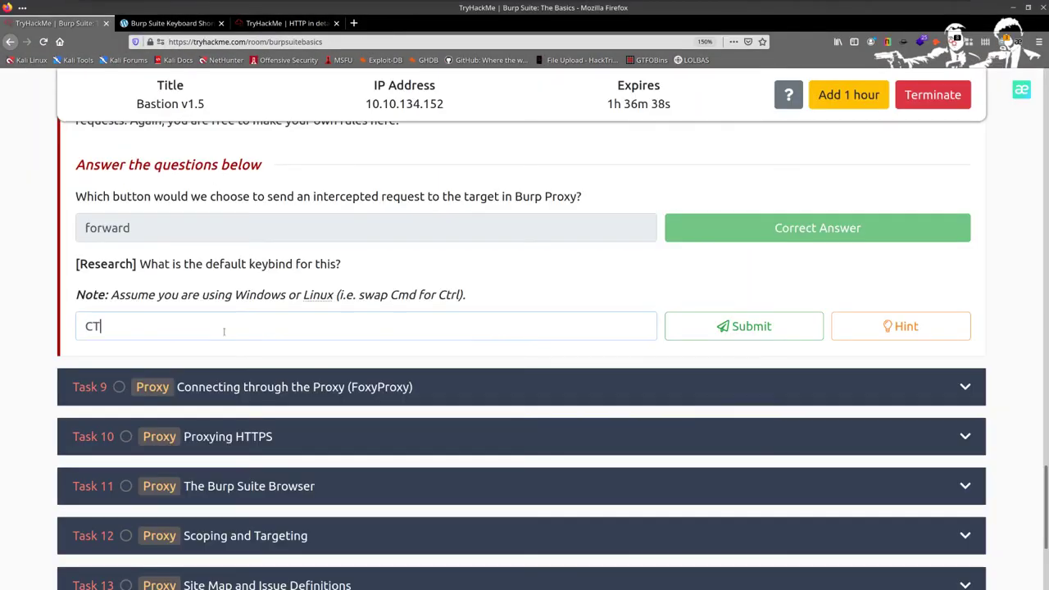
text(RL+F)
key(Return)
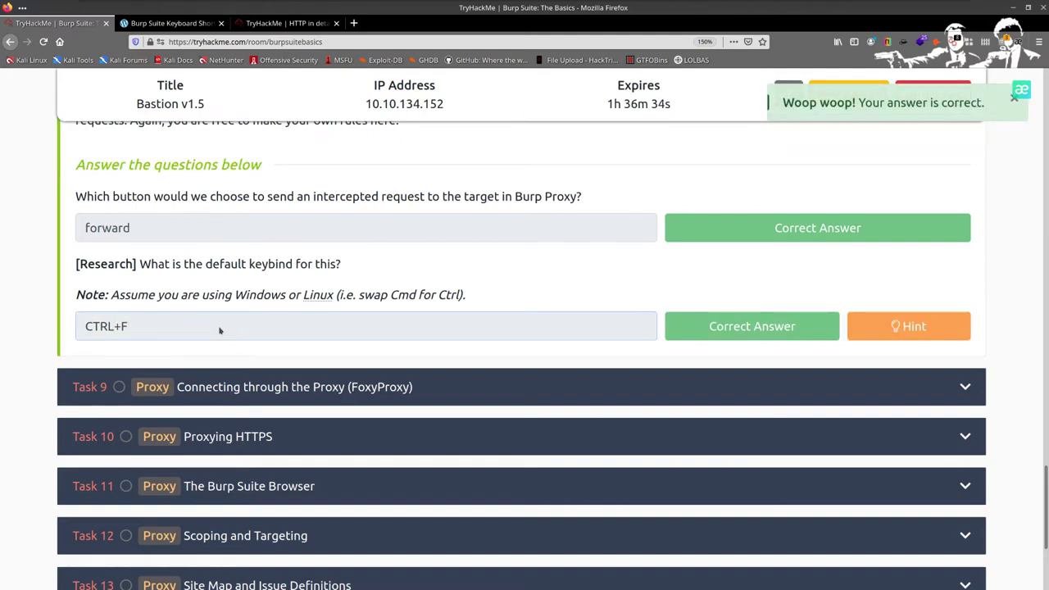
click(288, 392)
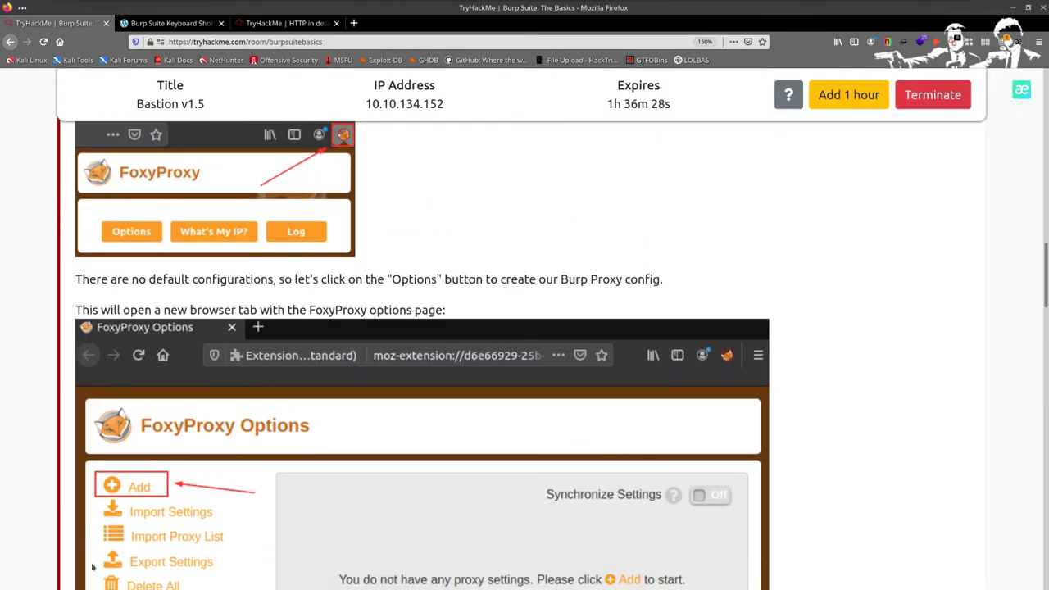
Launch Chromium from the taskbar.
mouse_move(81, 587)
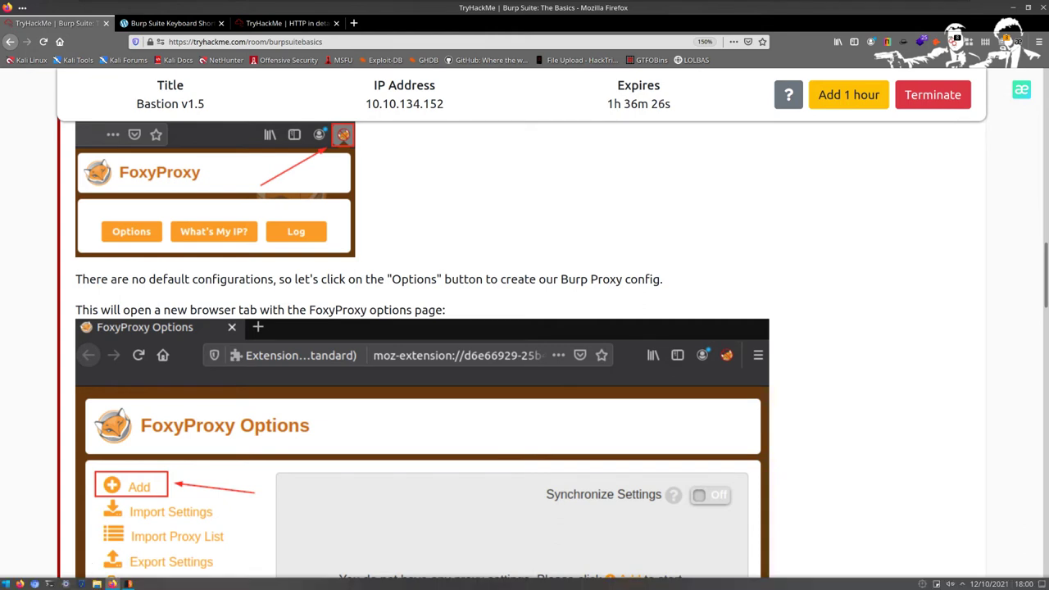
click(33, 584)
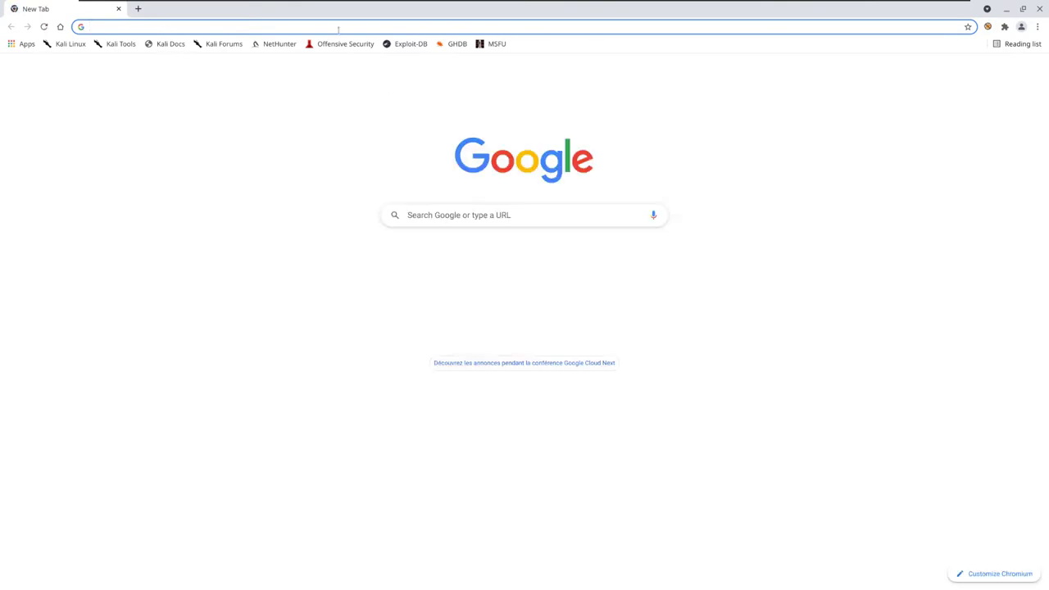
Install FoxyProxy Standard from the Chrome Web Store and check it in Manage extensions.
click(1037, 26)
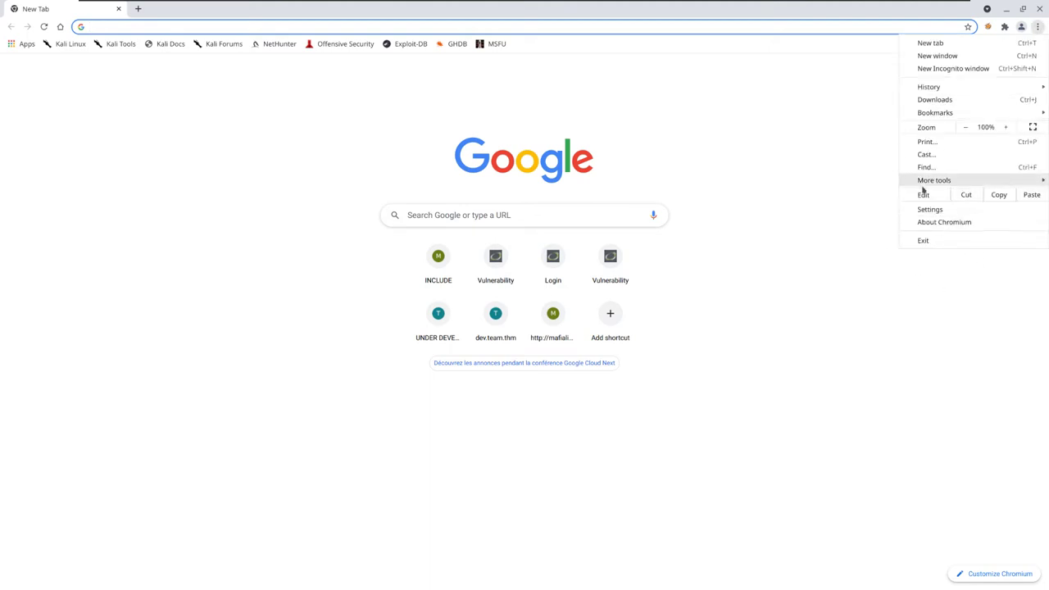
mouse_move(941, 182)
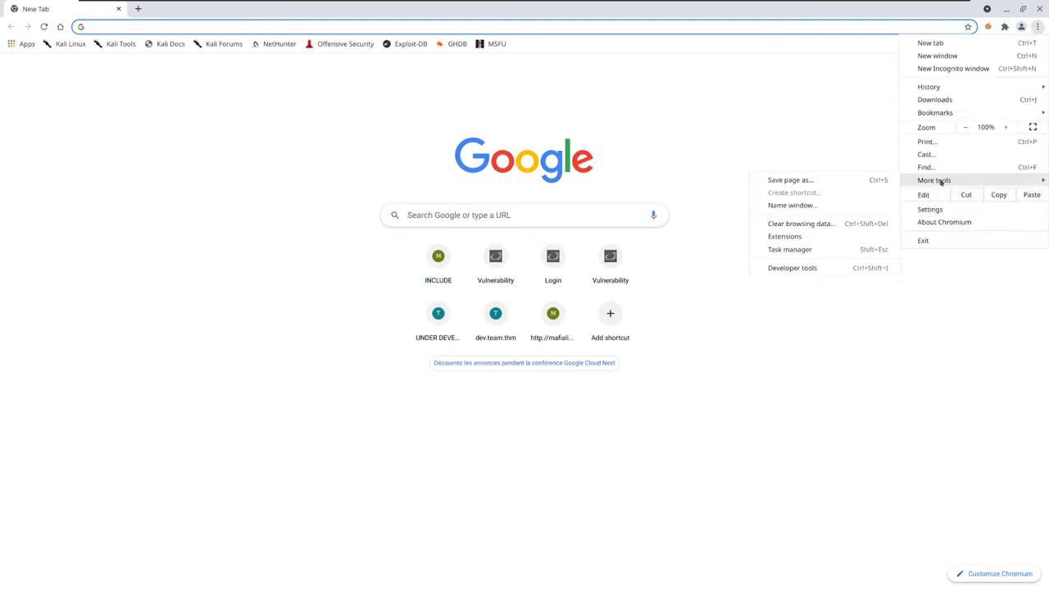
click(785, 237)
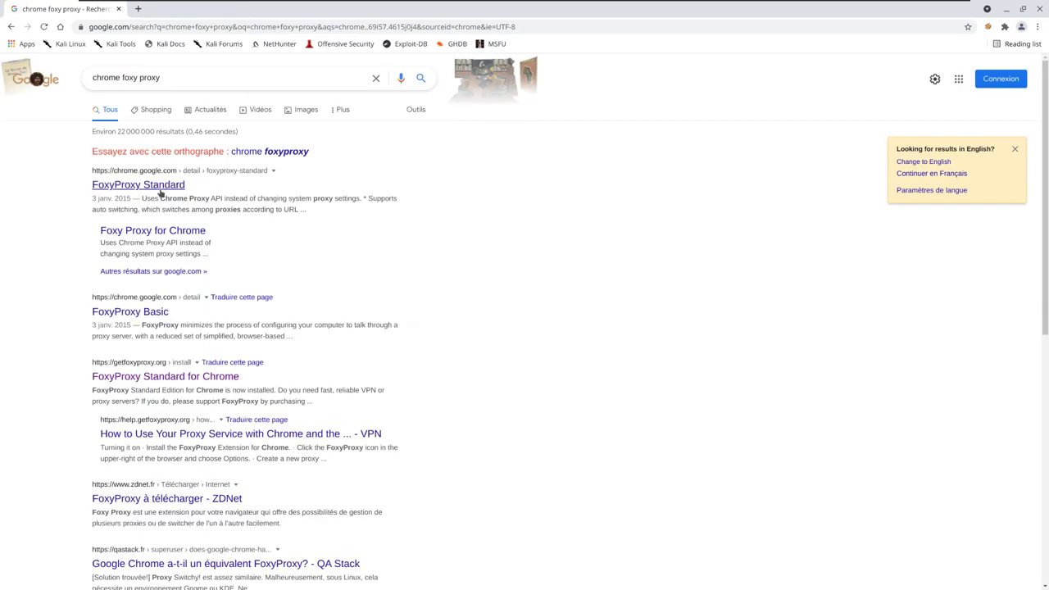
click(161, 190)
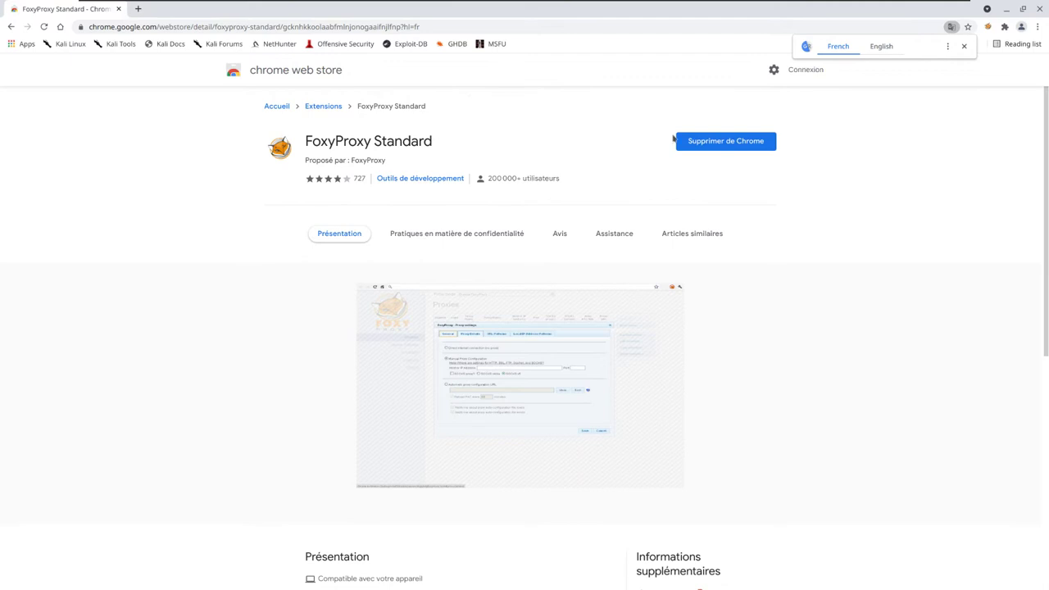
click(1005, 26)
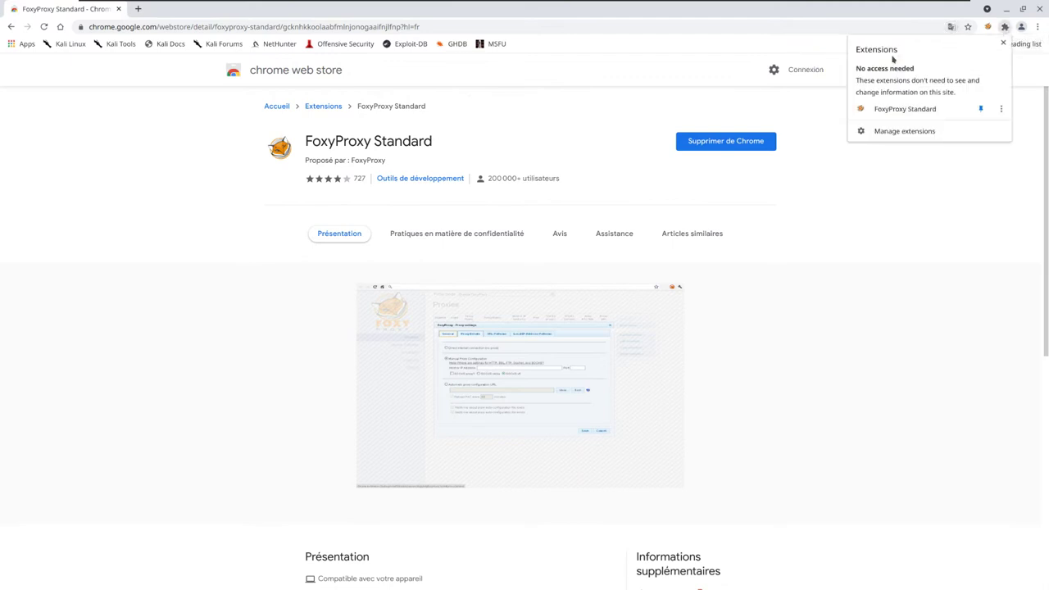
click(907, 131)
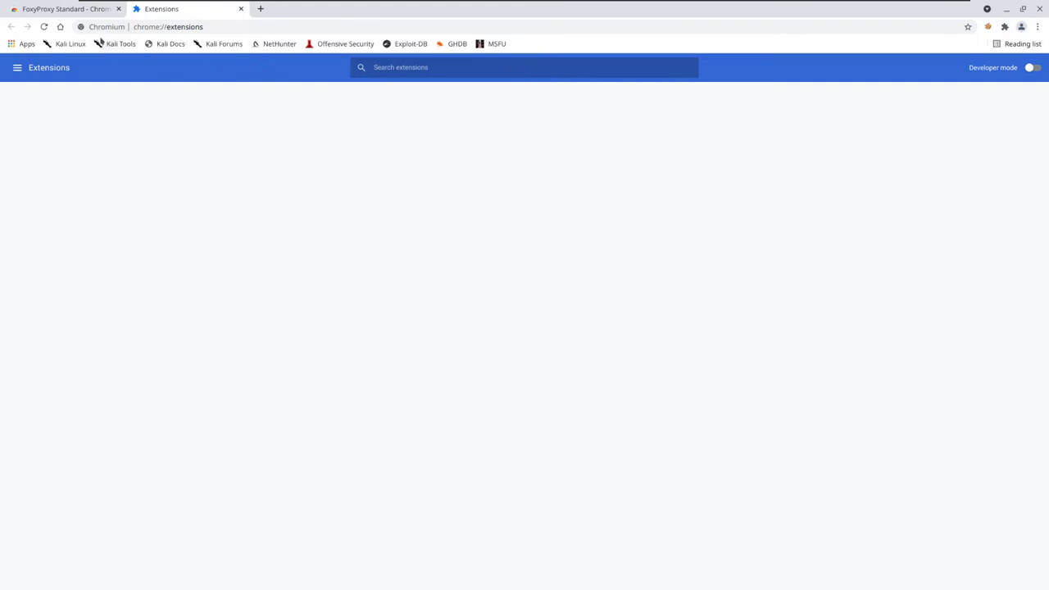
click(71, 15)
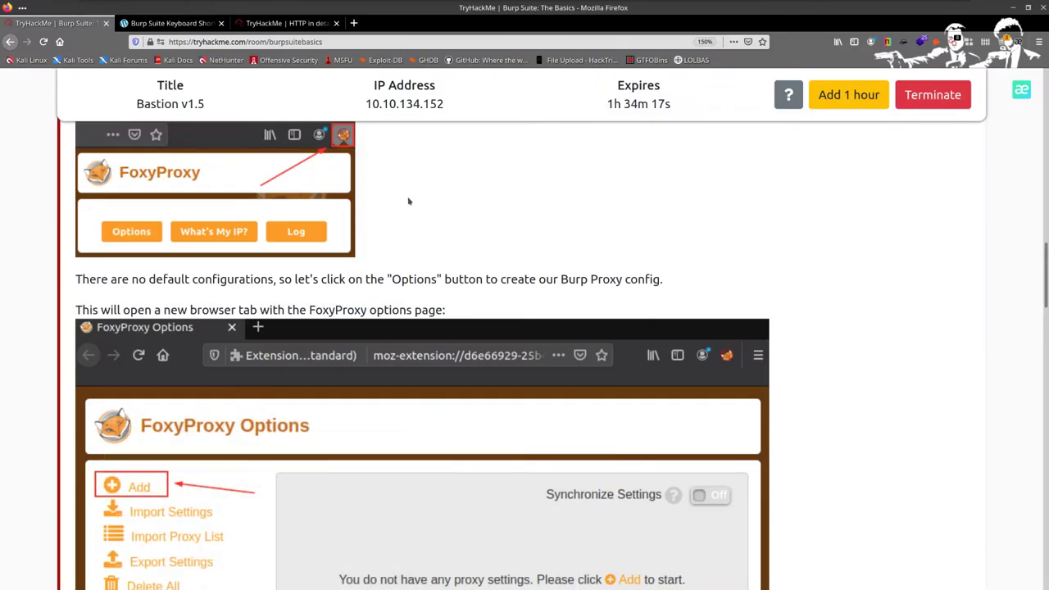
Find the Add Proxy values (title Burp, IP 127.0.0.1, port 8080) and return to Chromium.
scroll(476, 213, up, 3)
scroll(495, 238, up, 3)
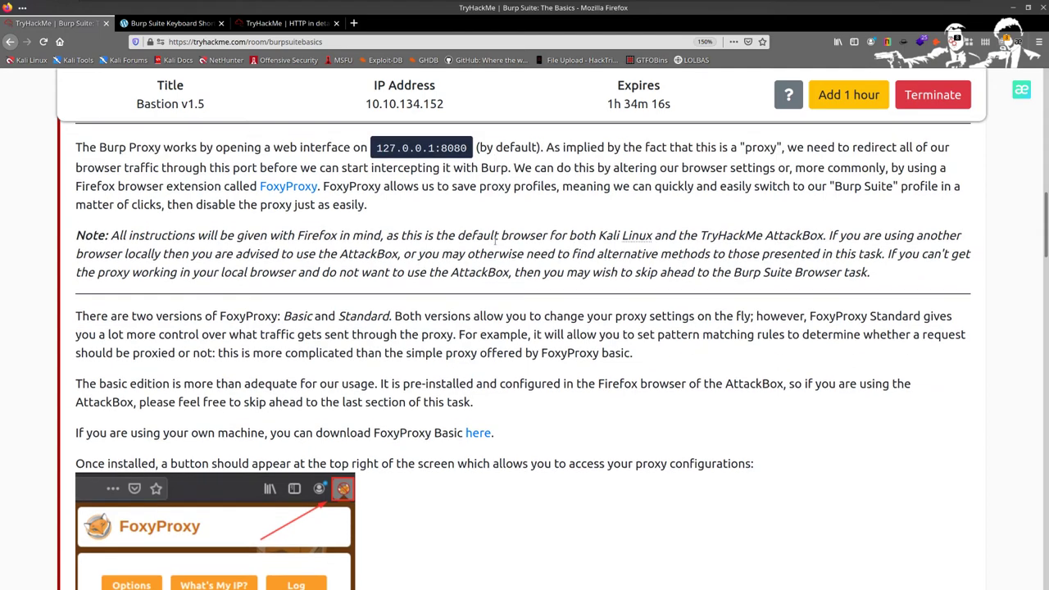
scroll(304, 191, up, 1)
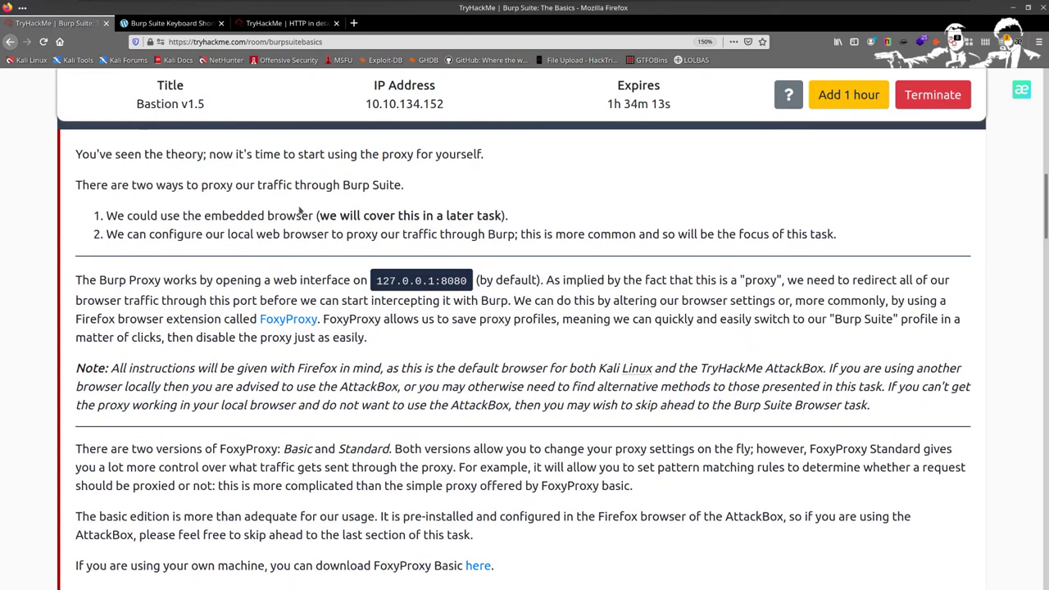
scroll(306, 189, down, 2)
scroll(328, 246, down, 2)
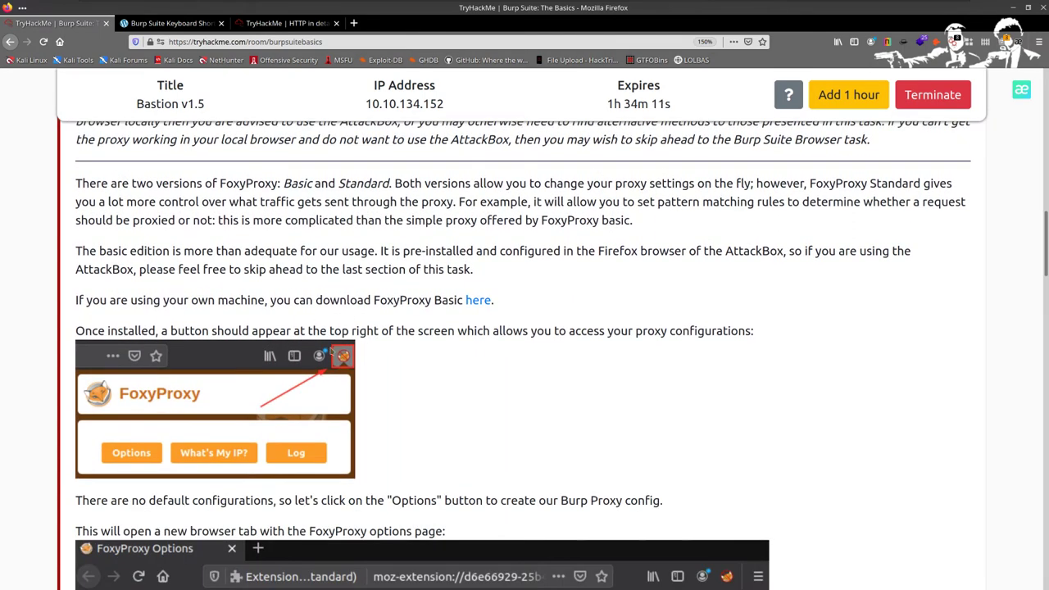
scroll(333, 350, down, 2)
scroll(360, 348, down, 4)
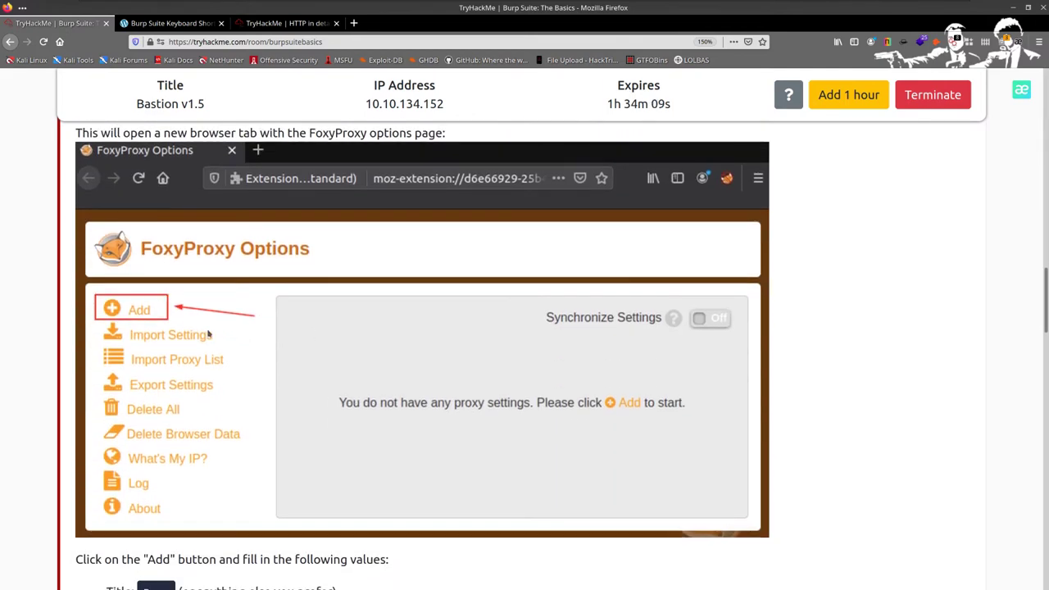
scroll(232, 353, down, 3)
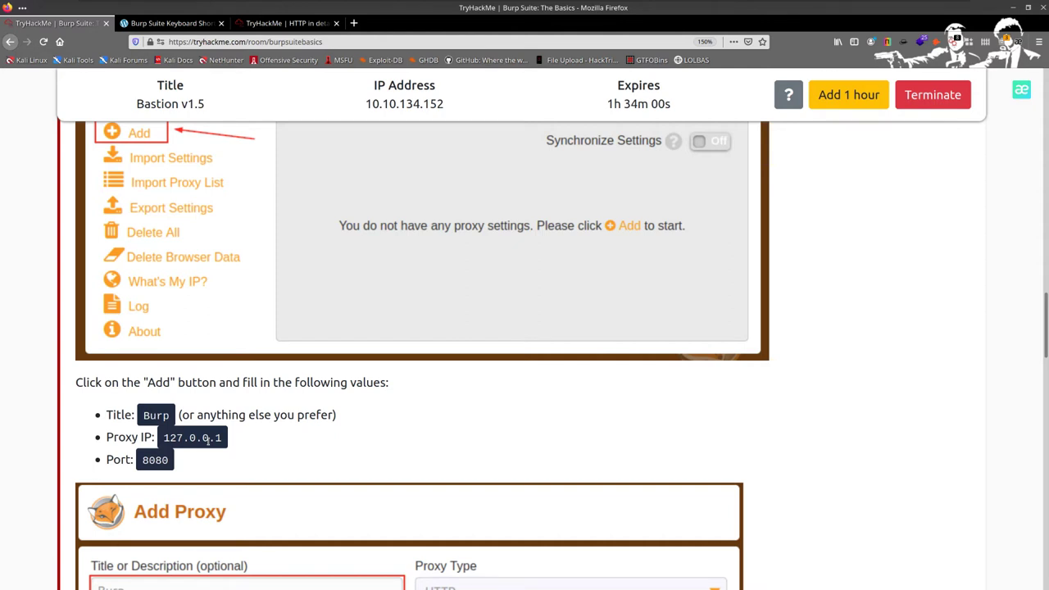
scroll(208, 440, down, 1)
drag(142, 416, 214, 421)
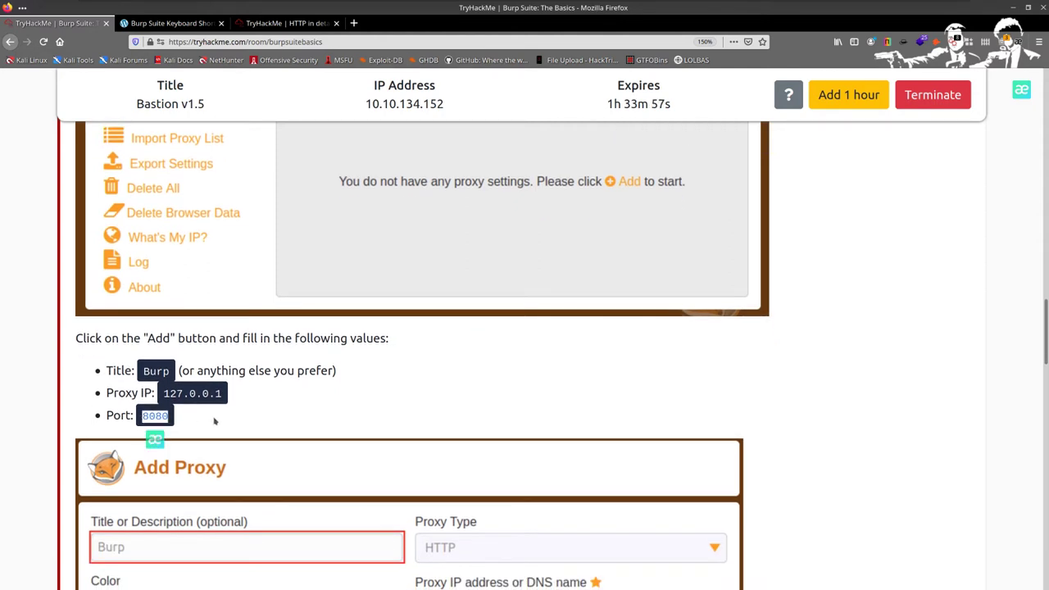
scroll(257, 440, down, 5)
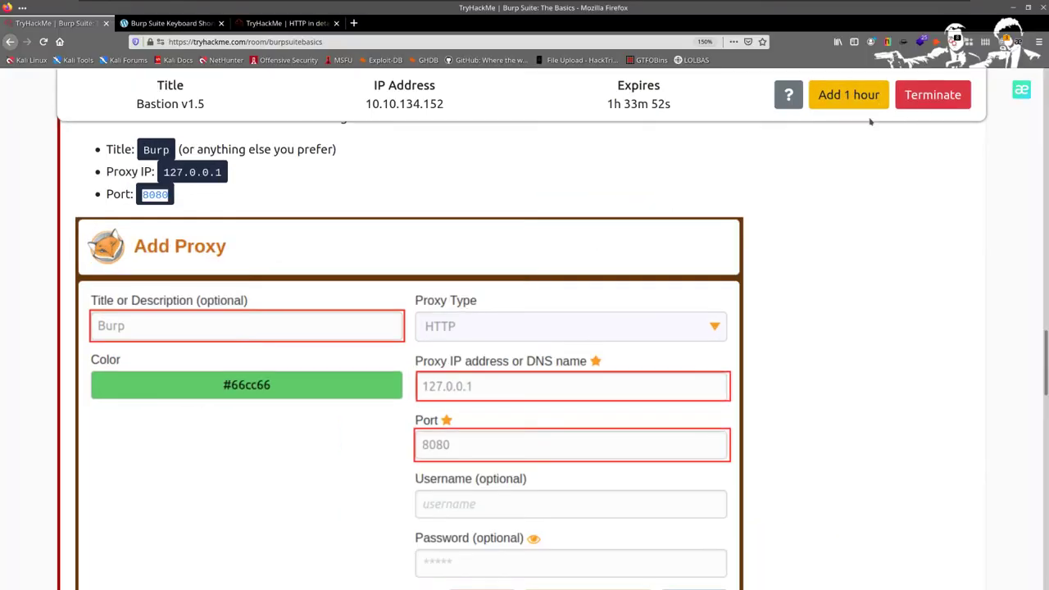
key(alt+Tab)
key(alt+Tab)
key(alt+Tab)
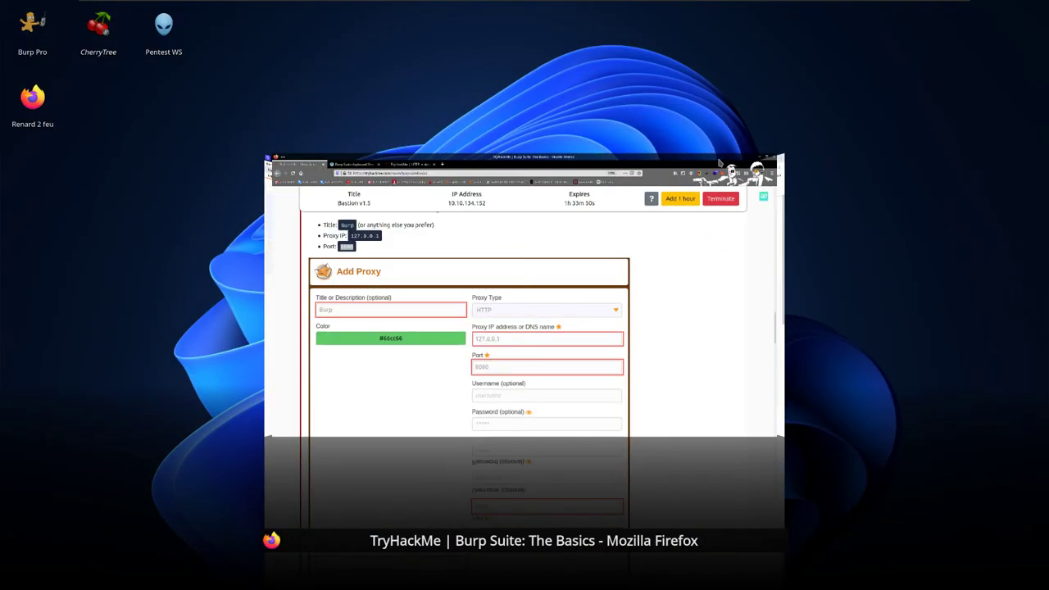
key(alt+Tab)
Open the Foxy proxy entry's settings from FoxyProxy Options and view its proxy details.
click(989, 27)
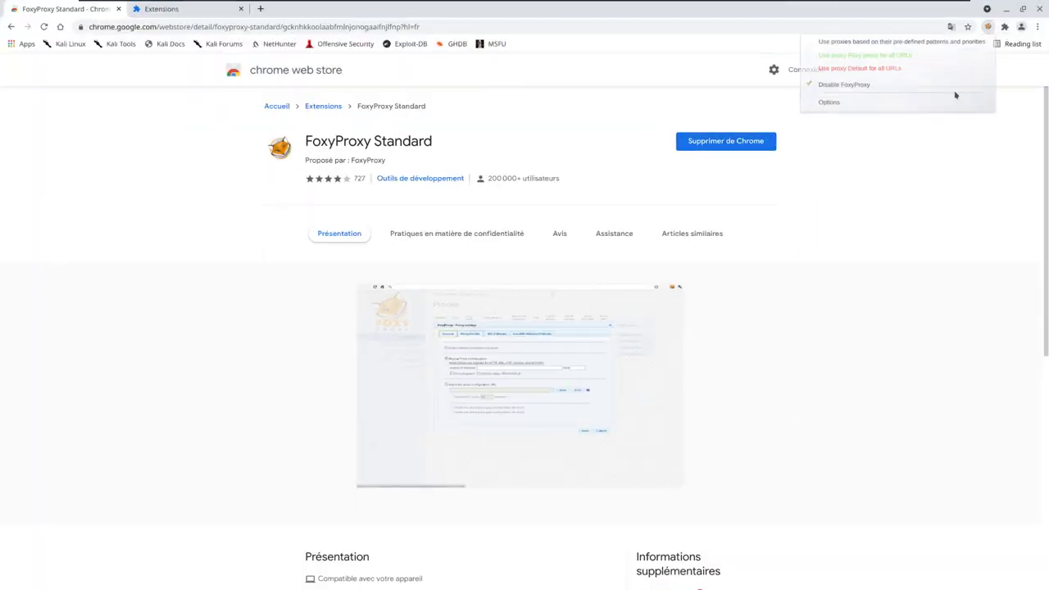
click(831, 102)
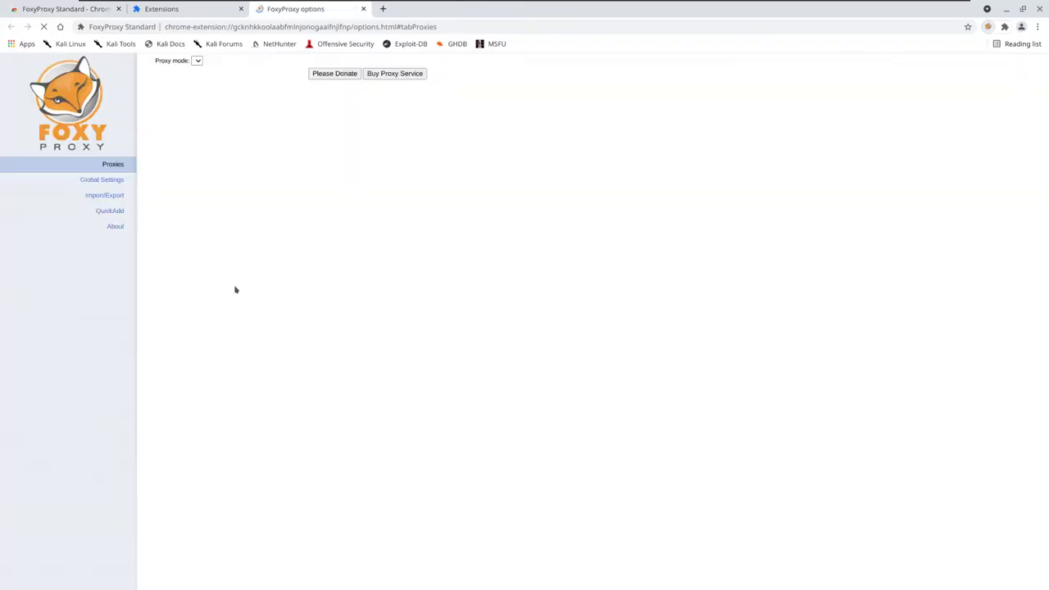
click(222, 129)
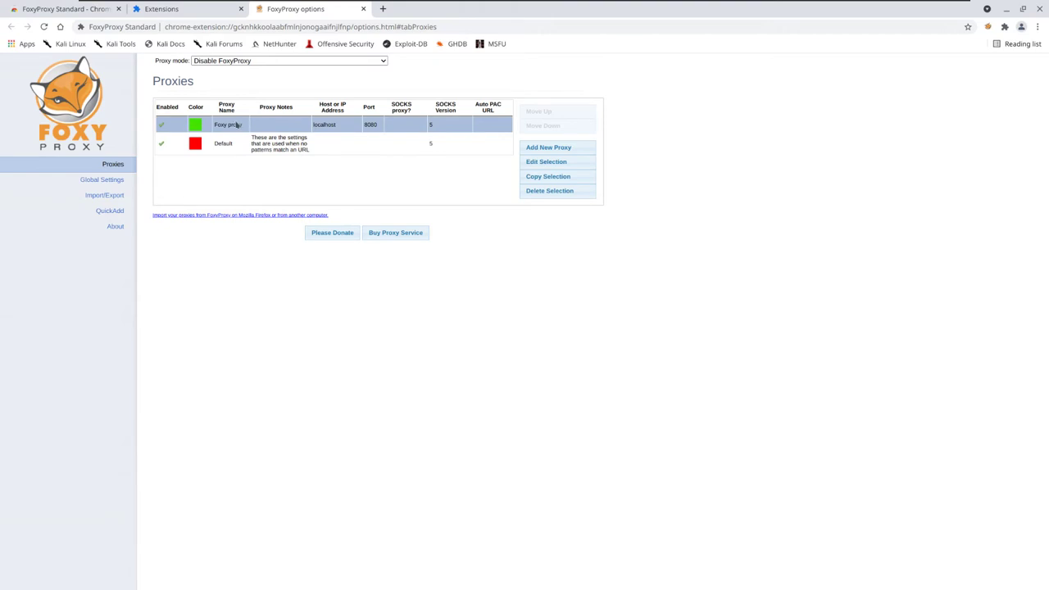
double_click(236, 125)
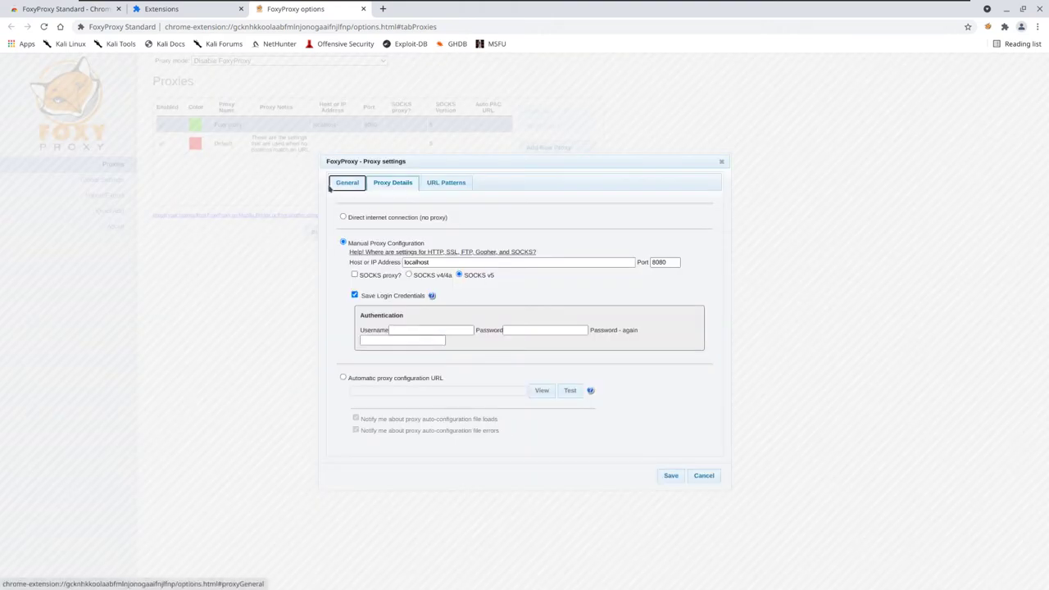
click(348, 185)
triple_click(431, 215)
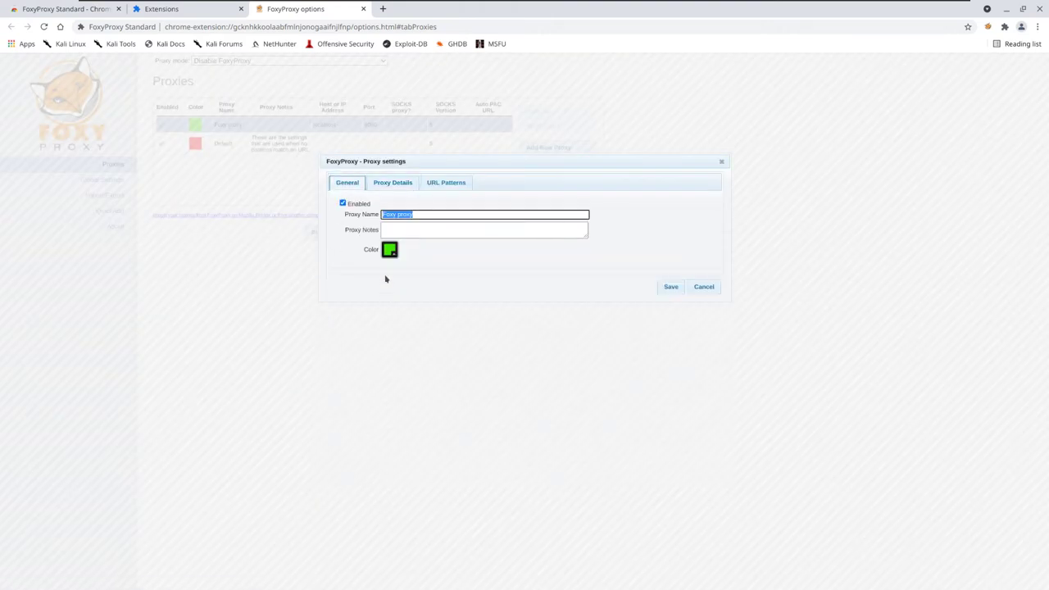
click(389, 249)
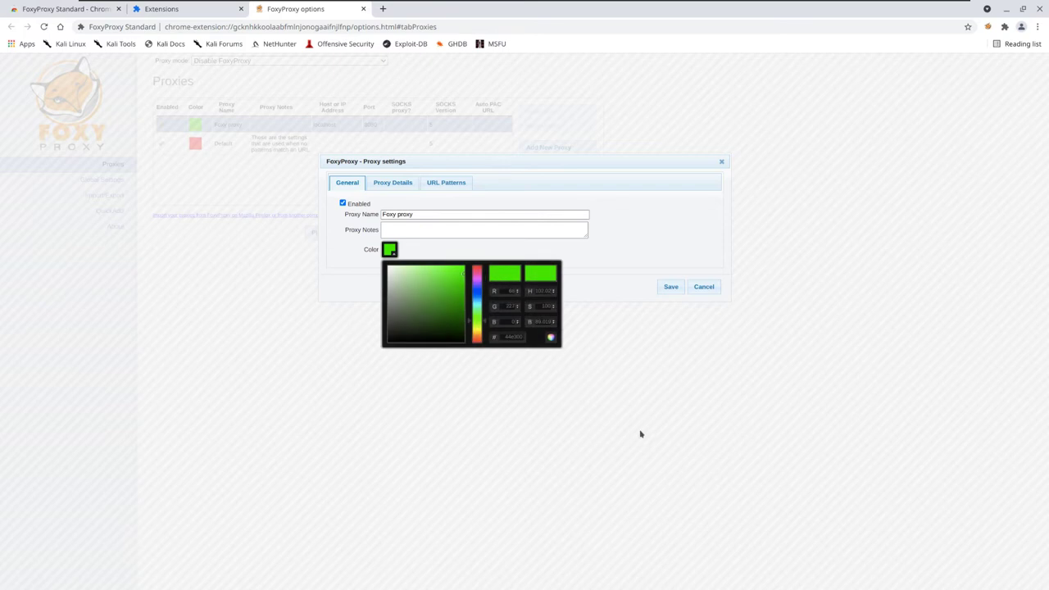
click(639, 434)
click(393, 182)
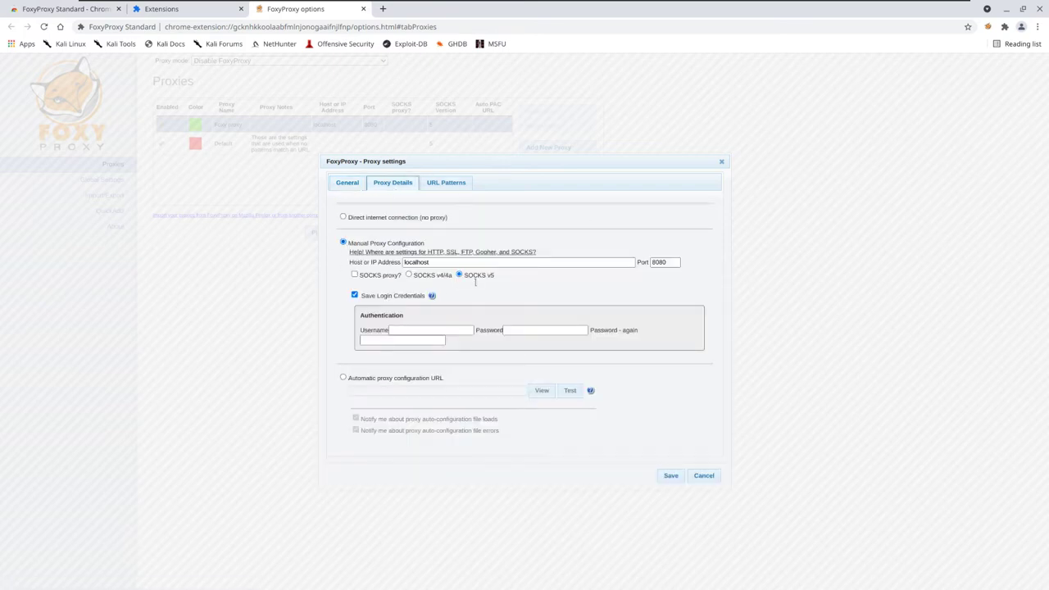
Change the host from 0.0.0.0 to localhost, keep port 8080, and save.
click(452, 264)
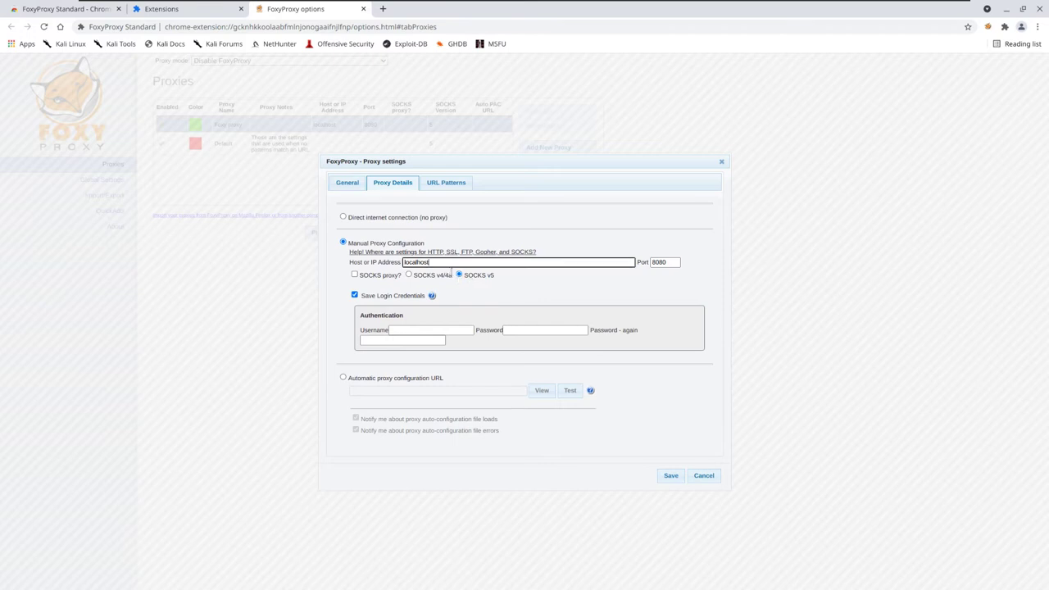
drag(452, 264, 351, 263)
text(10)
key(ctrl+a)
key(BackSpace)
double_click(670, 262)
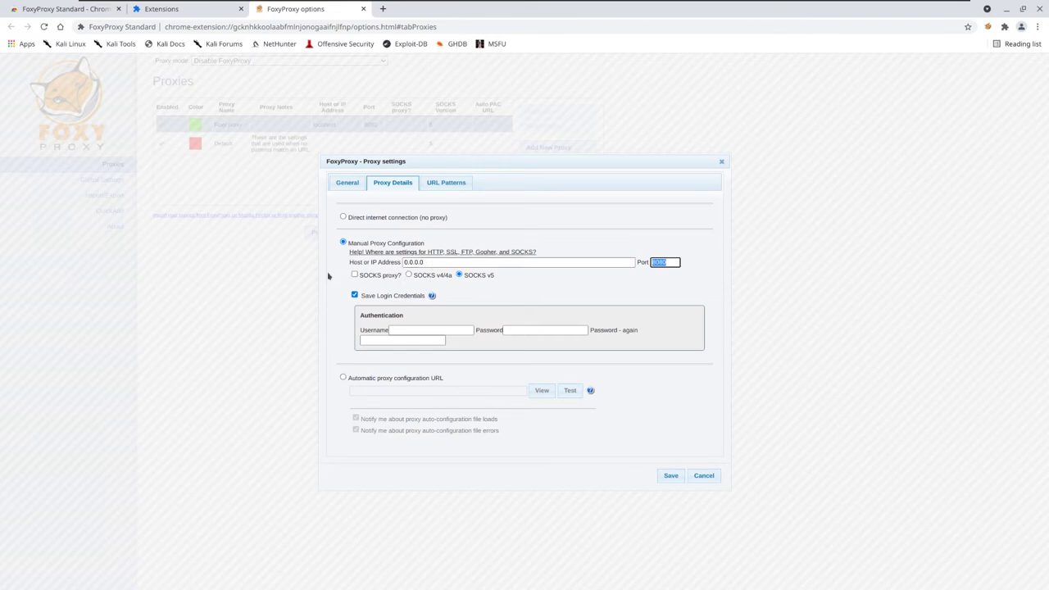
key(shift+Tab)
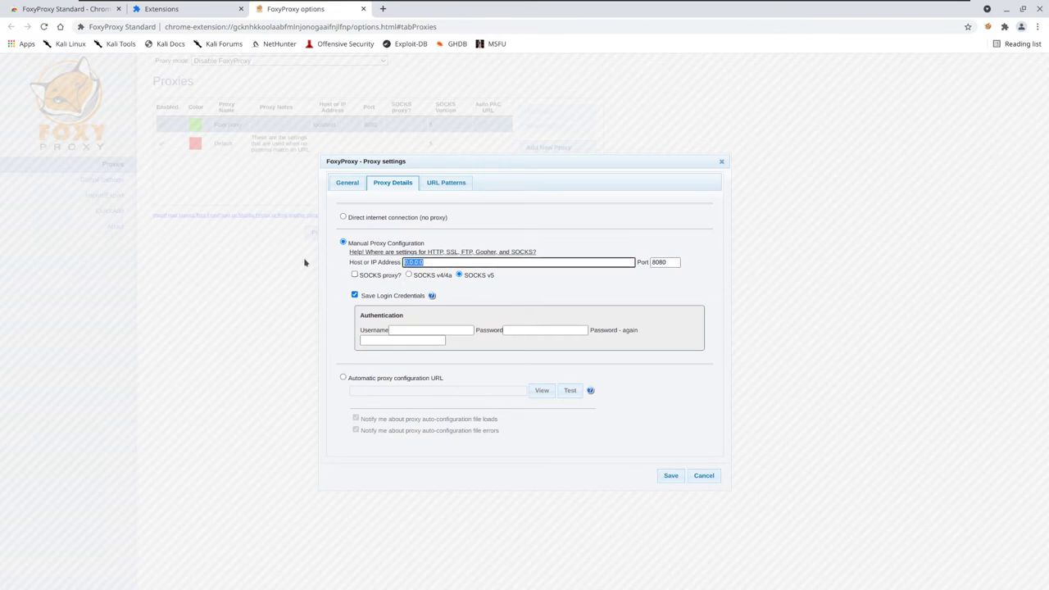
key(BackSpace)
text(localhost)
key(BackSpace)
key(BackSpace)
key(BackSpace)
key(BackSpace)
key(BackSpace)
click(674, 479)
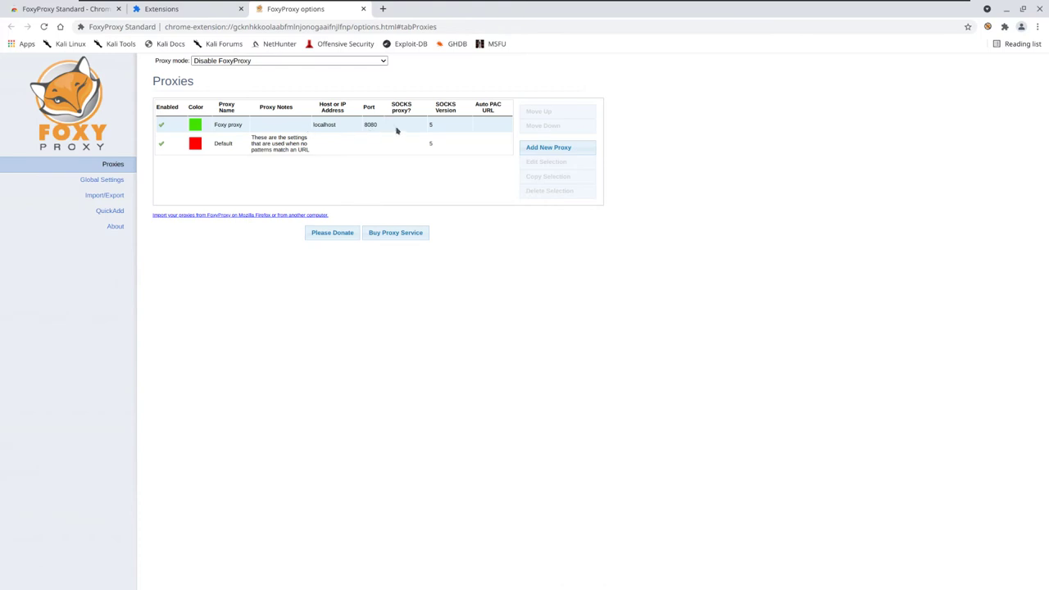
click(988, 26)
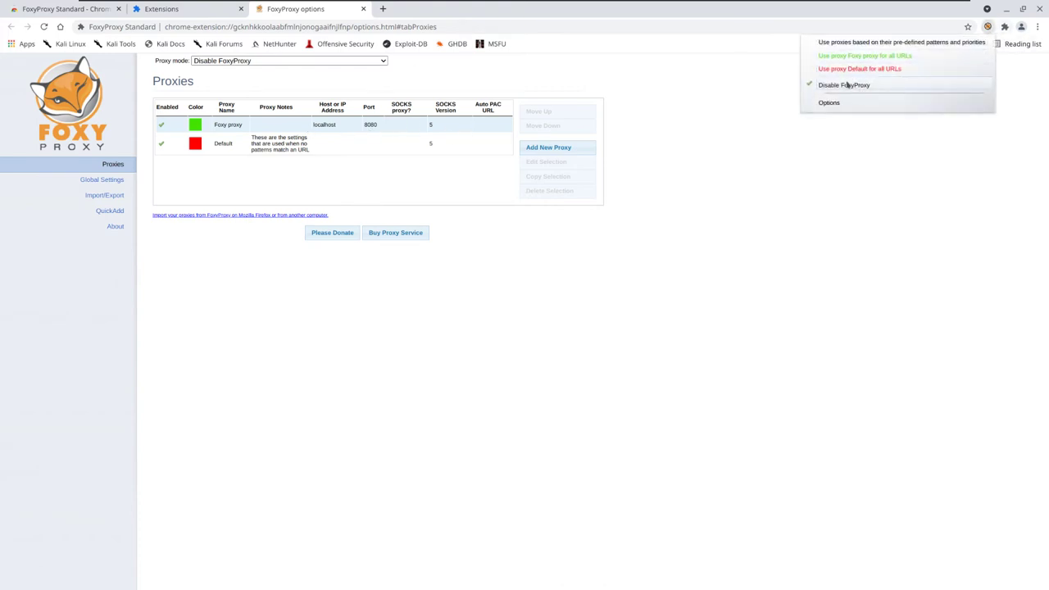
click(255, 151)
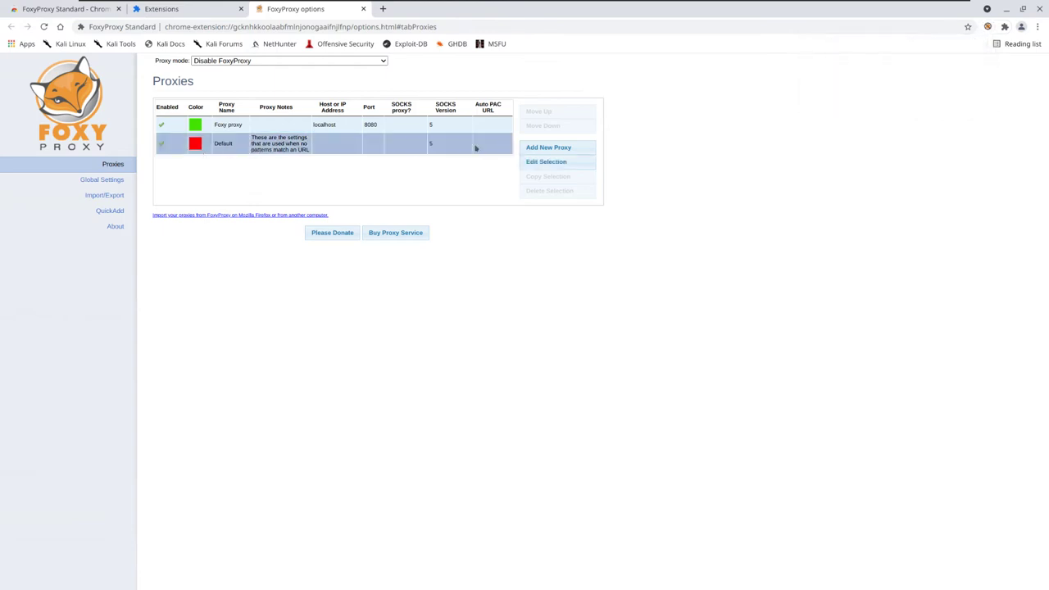
click(382, 134)
click(230, 147)
right_click(238, 141)
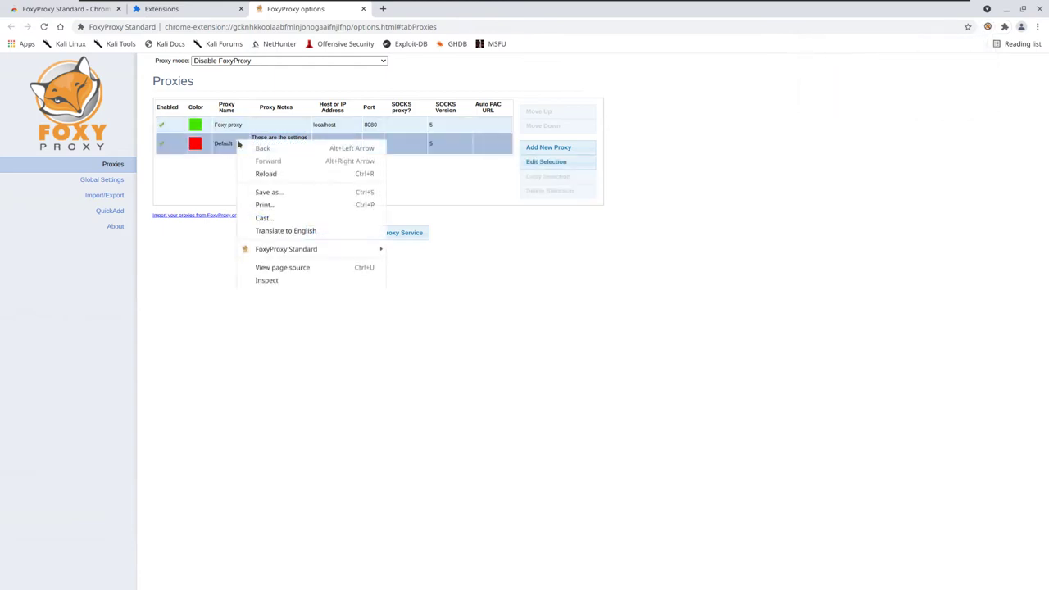
click(223, 296)
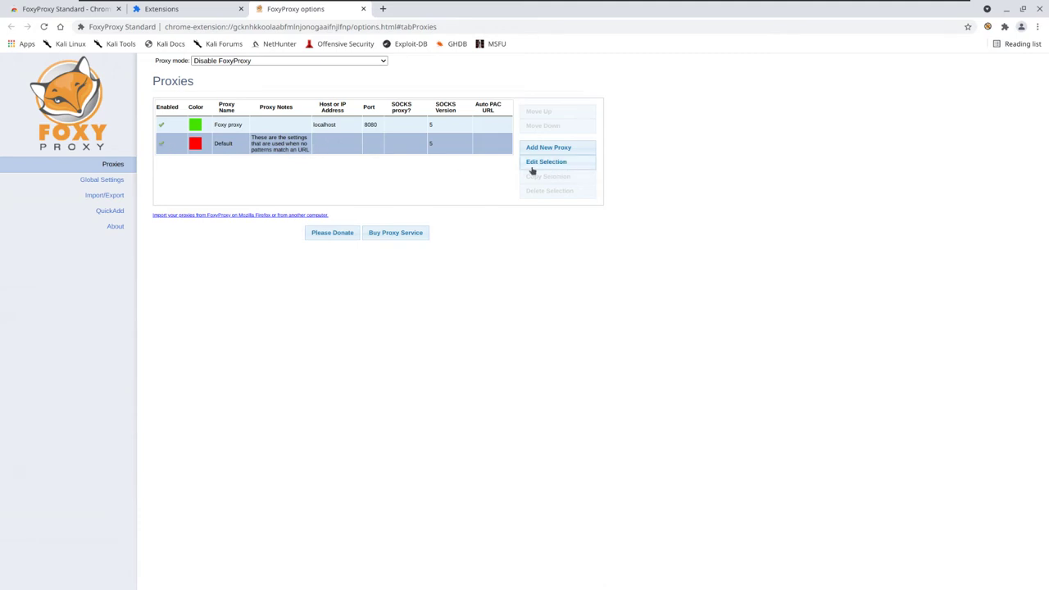
click(368, 128)
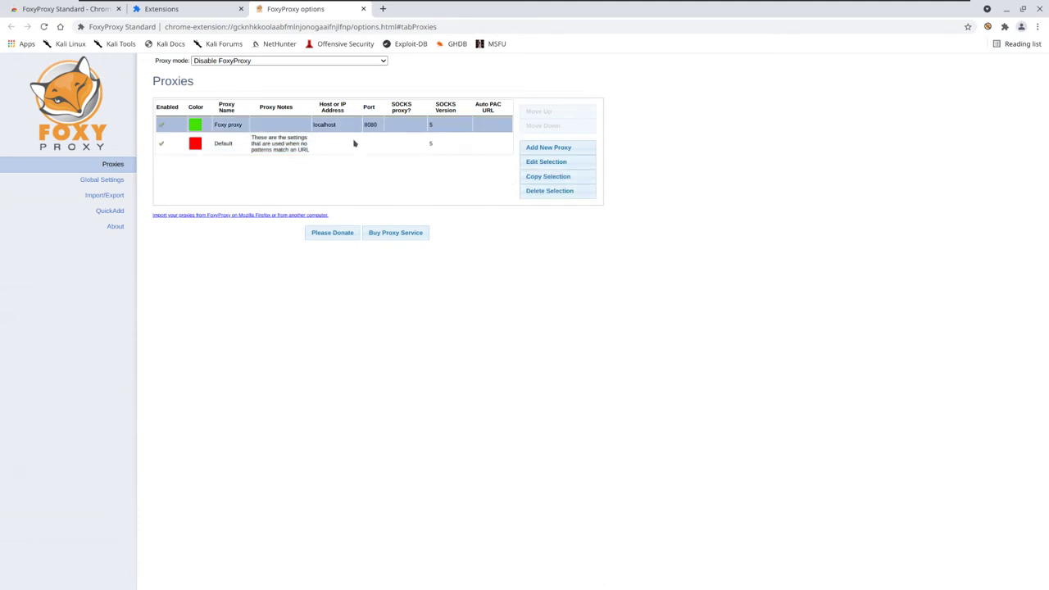
click(289, 145)
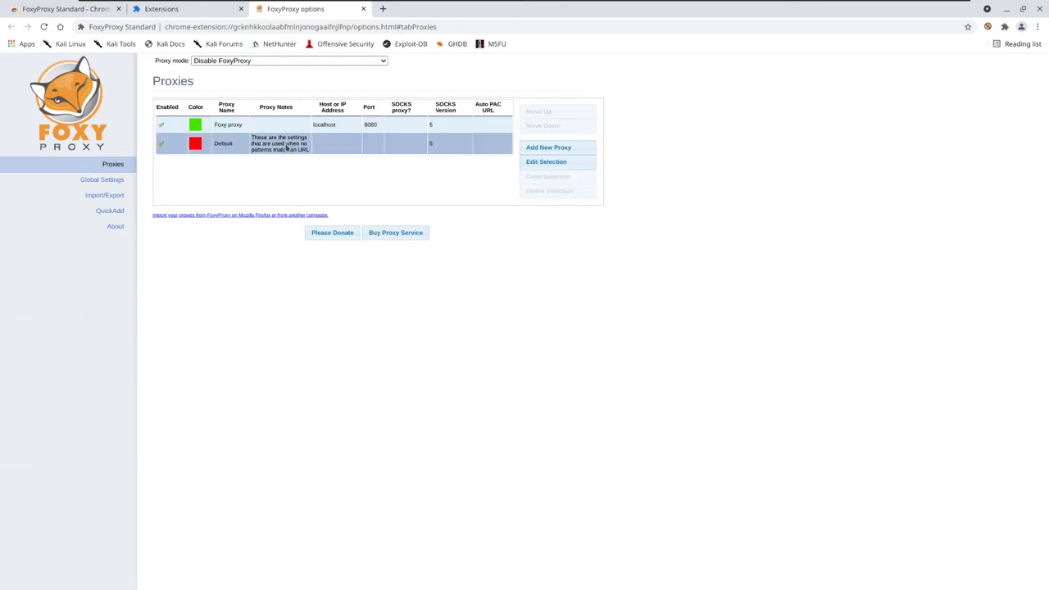
click(547, 164)
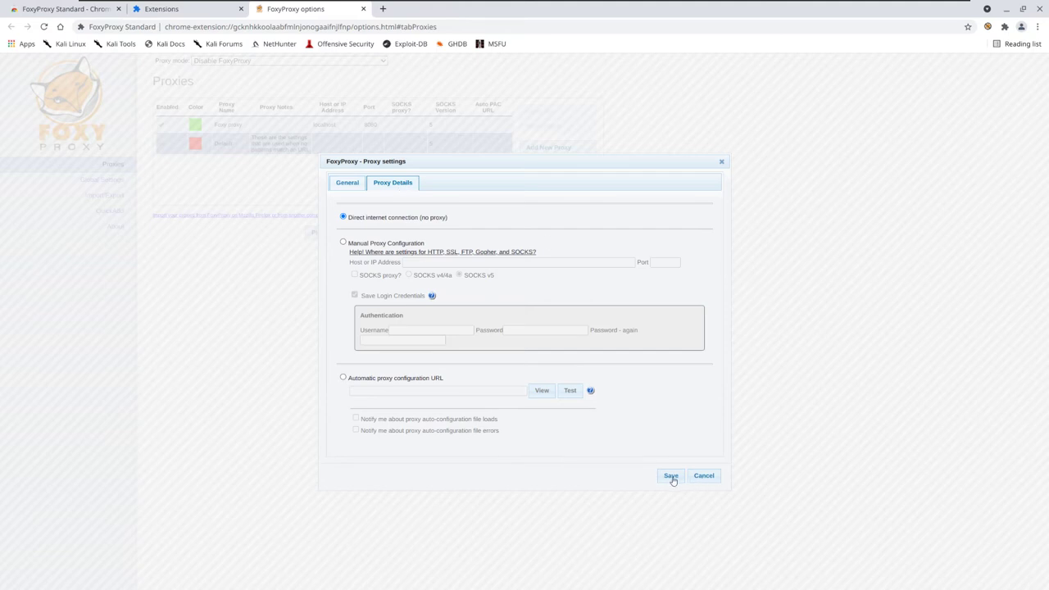
click(720, 477)
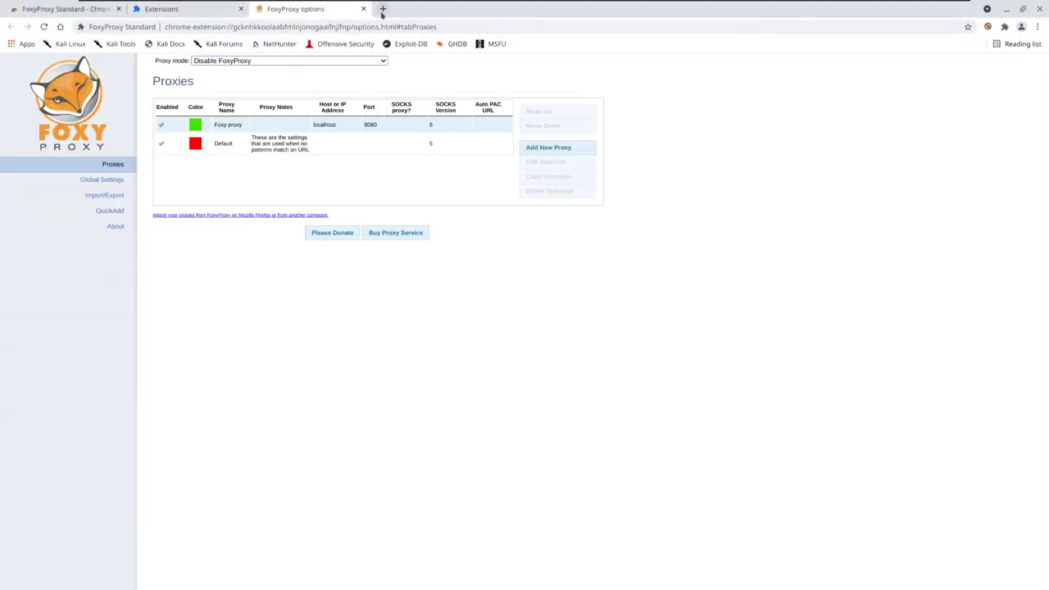
click(382, 8)
Search Google for burpsuite and highlight the sentence about traffic through 127.0.0.1:8080.
click(321, 33)
text(b)
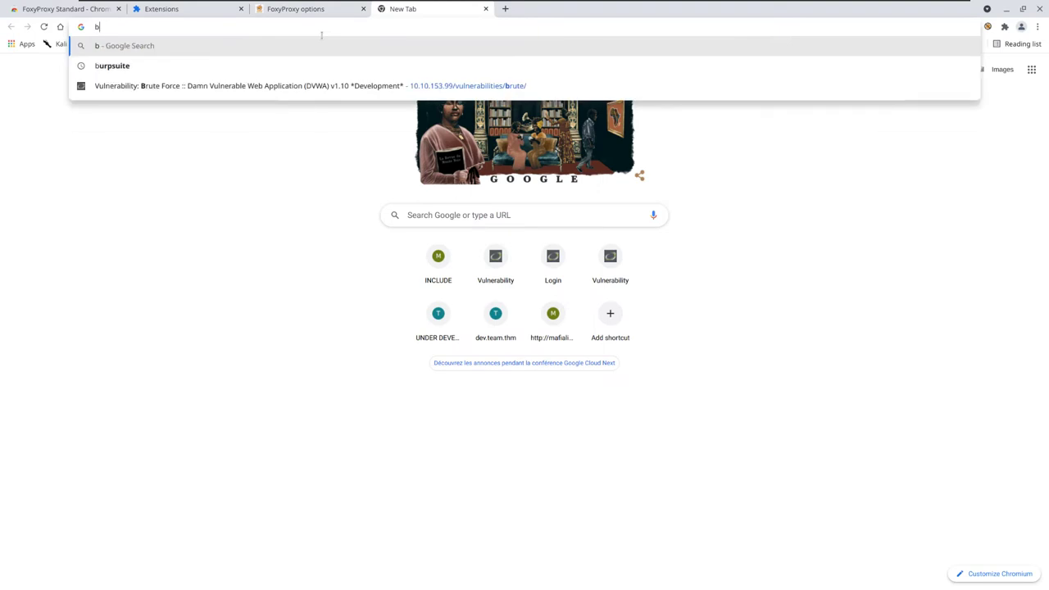
text(urpsuite)
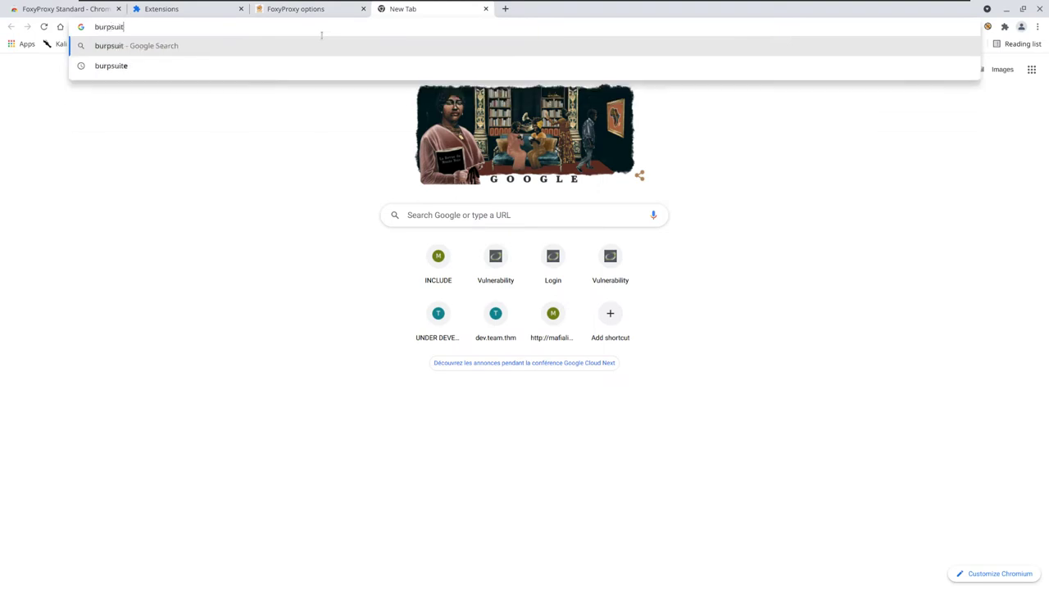
key(Return)
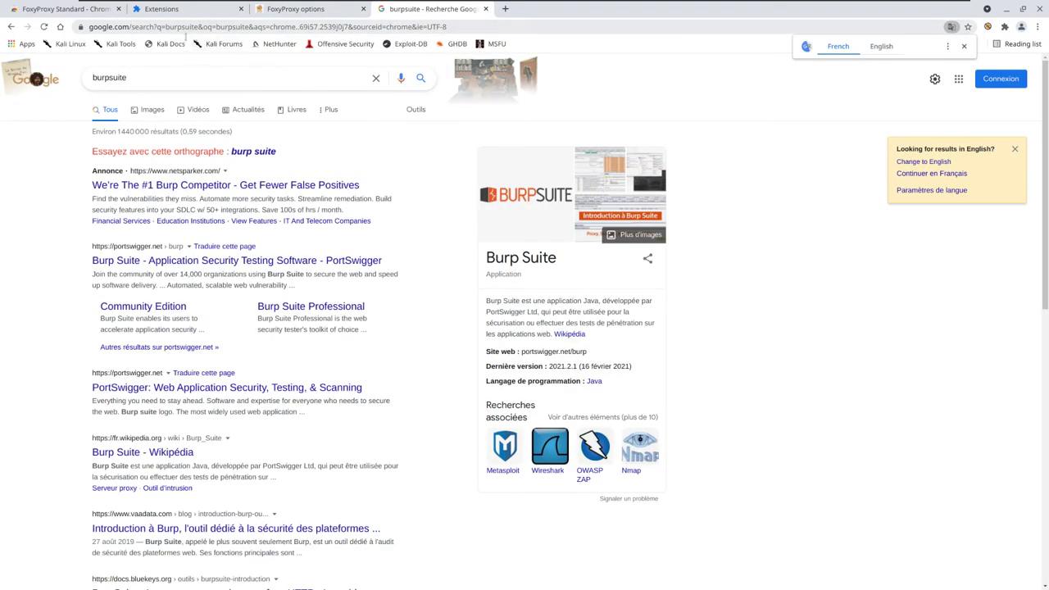
click(183, 30)
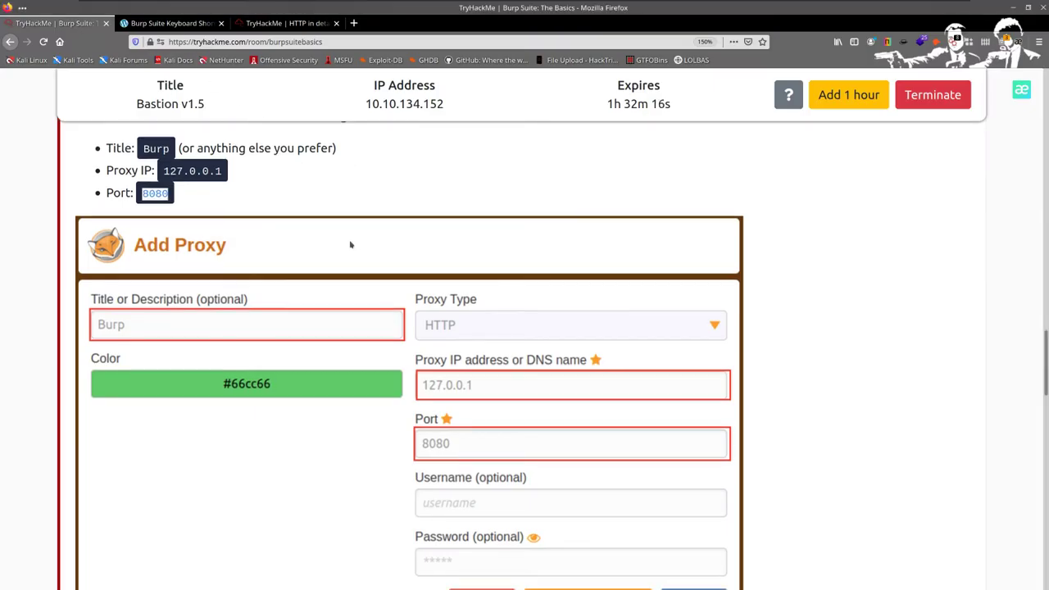
scroll(328, 229, down, 10)
scroll(305, 215, down, 5)
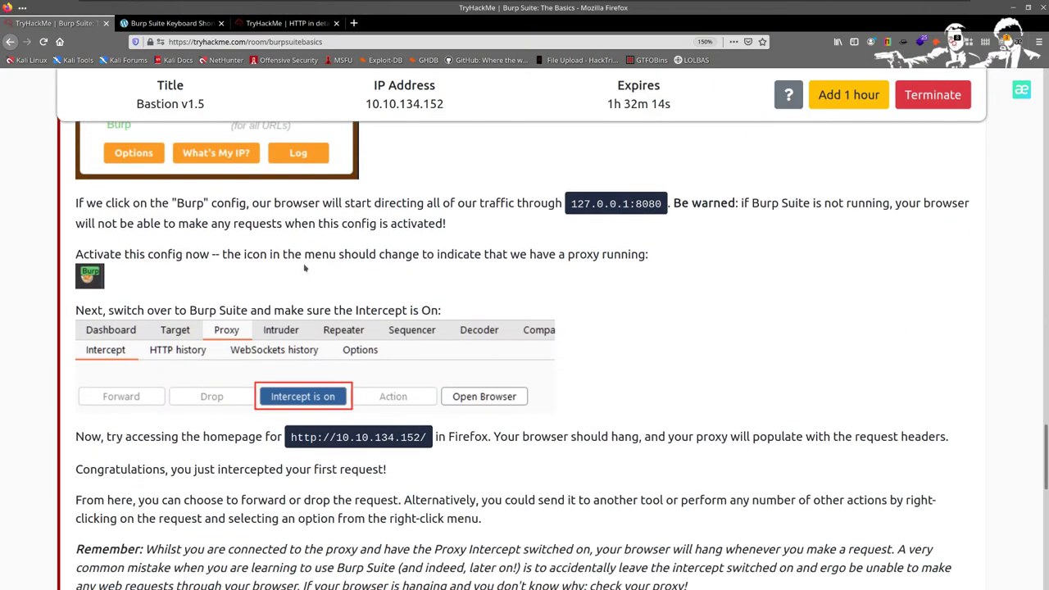
scroll(305, 284, up, 2)
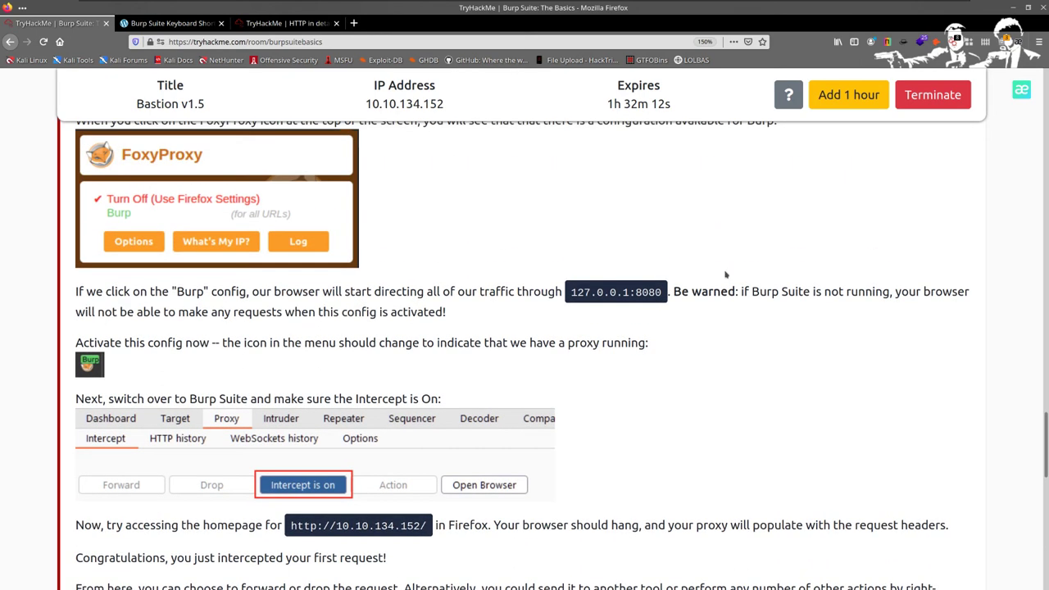
drag(562, 293, 981, 290)
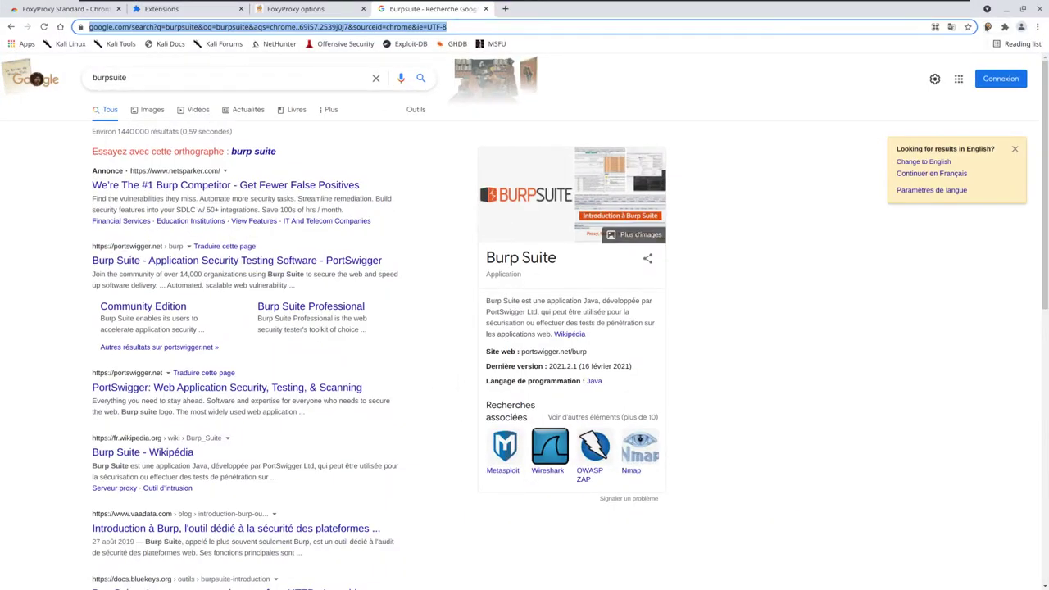
Route all URLs through Foxy proxy and open a search result to test interception.
click(988, 26)
click(942, 56)
click(301, 186)
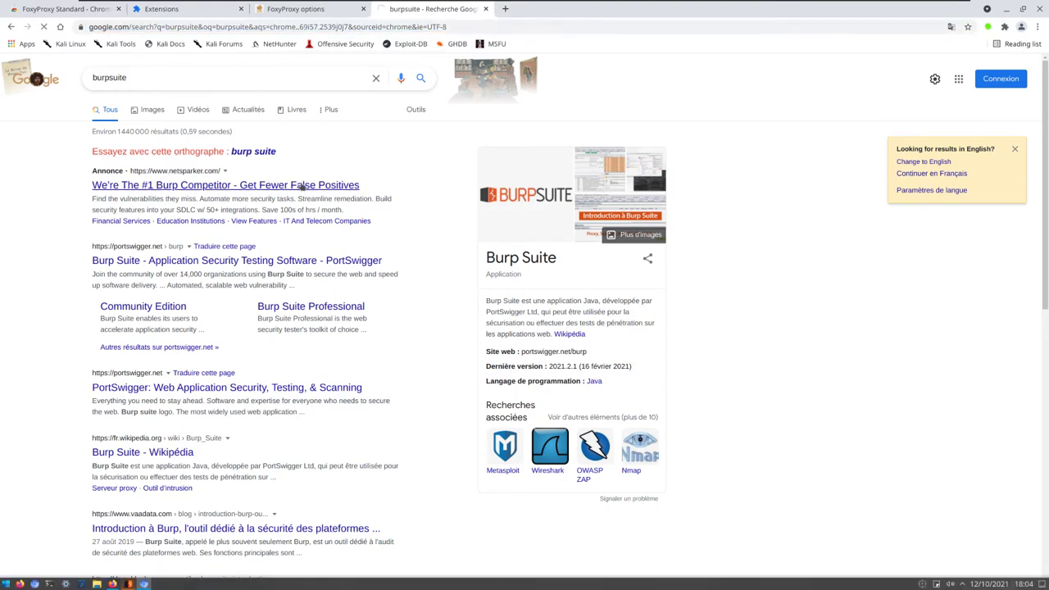
Check the intercepted request, then set the HTTP message font to Monospaced 17pt under User options > Display.
key(alt+Tab)
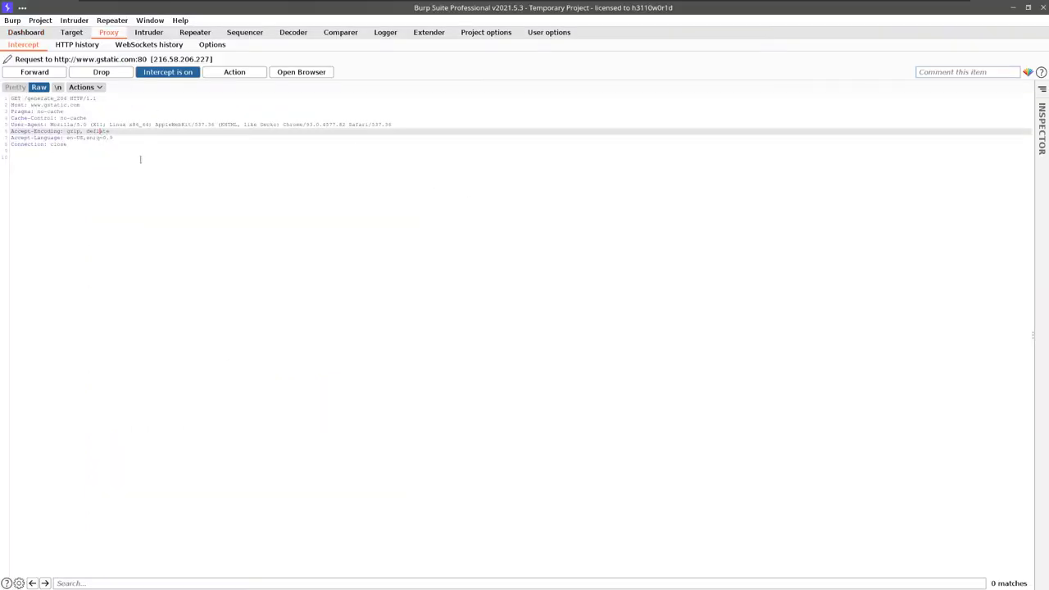
key(ctrl+a)
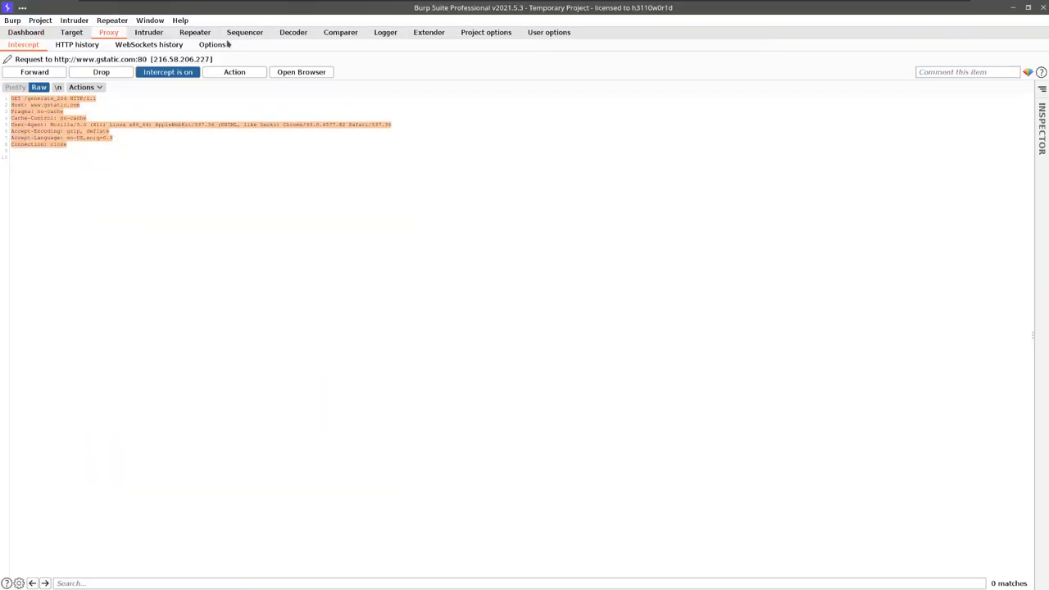
click(562, 36)
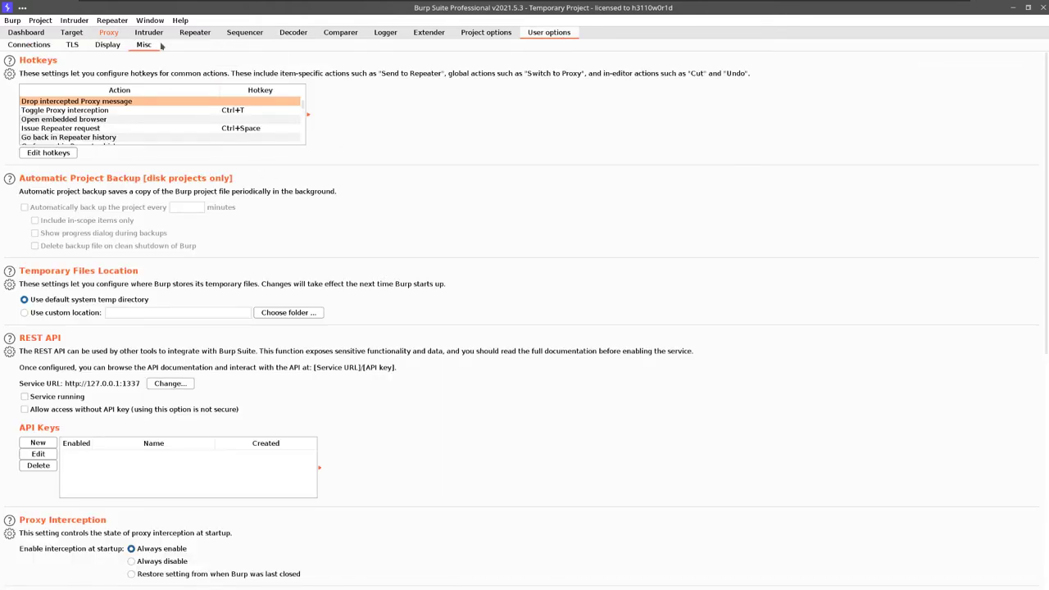
click(107, 46)
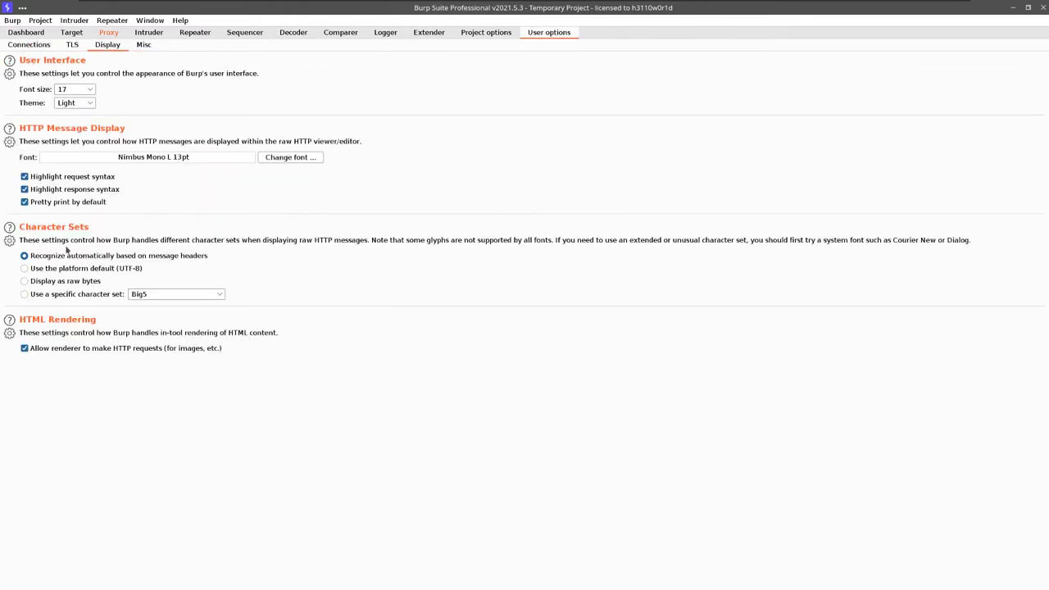
click(291, 157)
click(599, 301)
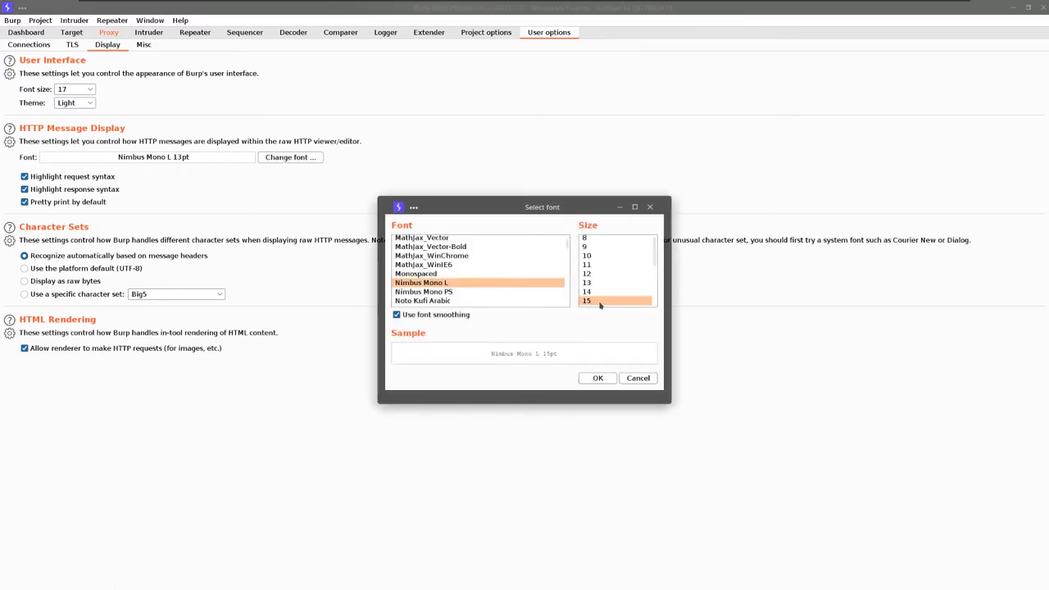
click(416, 275)
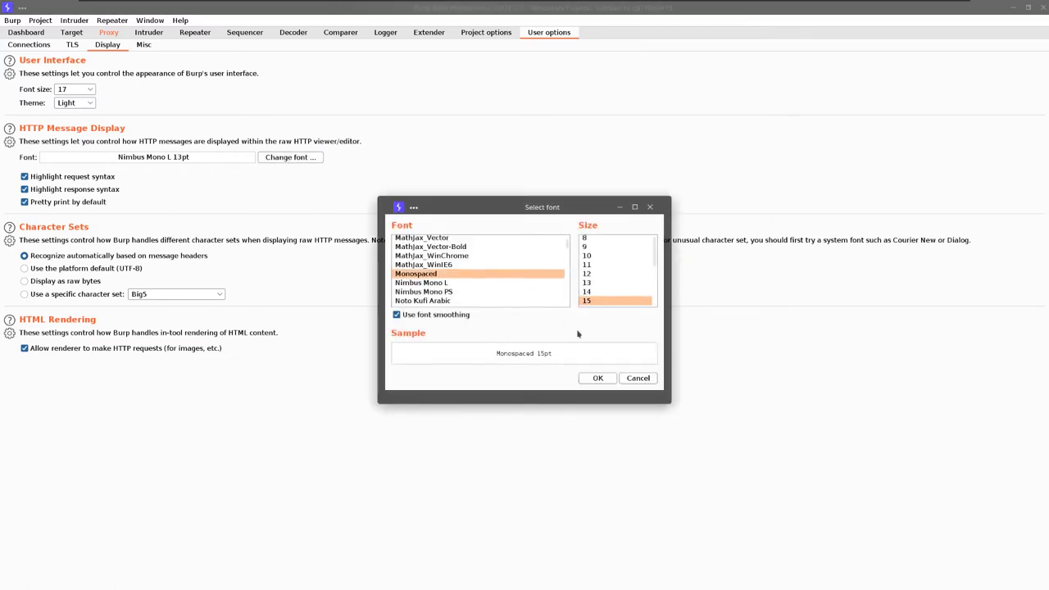
scroll(606, 305, down, 1)
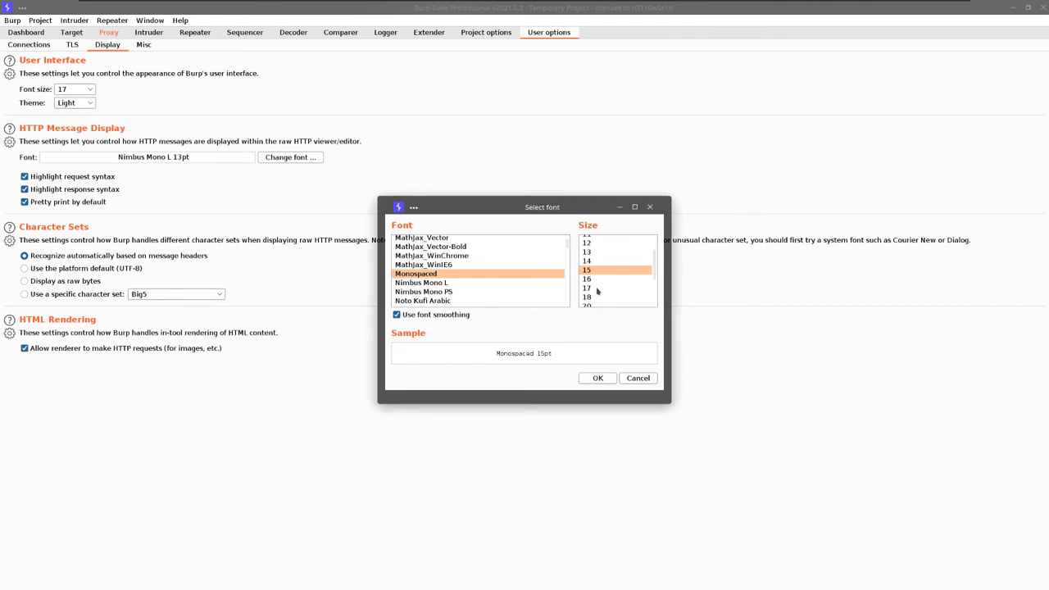
click(596, 288)
click(598, 378)
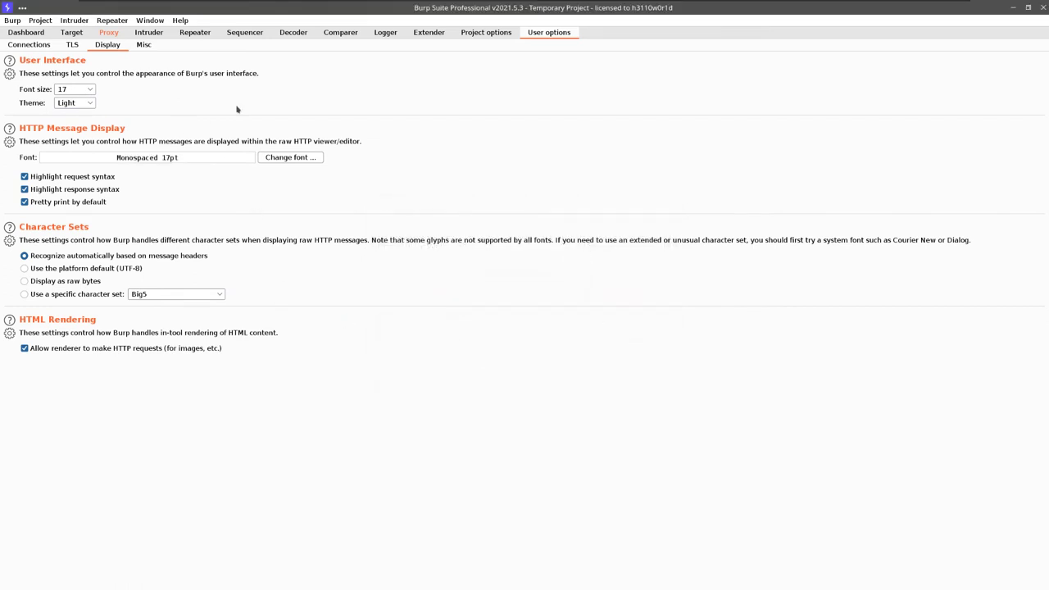
key(alt+Tab)
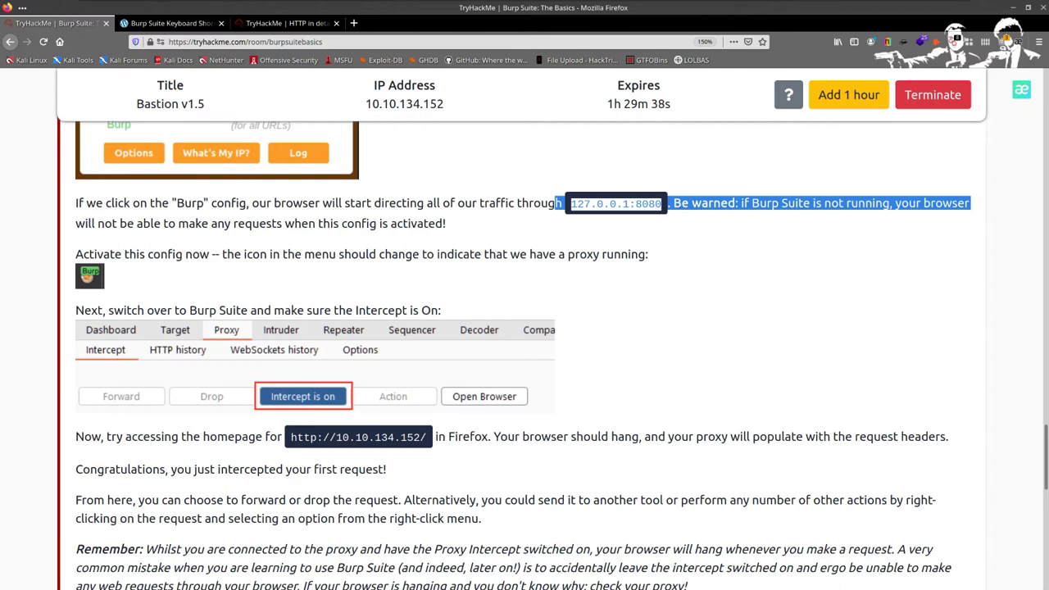
Switch from Firefox's TryHackMe page to the Chromium window showing the Kali Linux Forums.
key(alt+Tab)
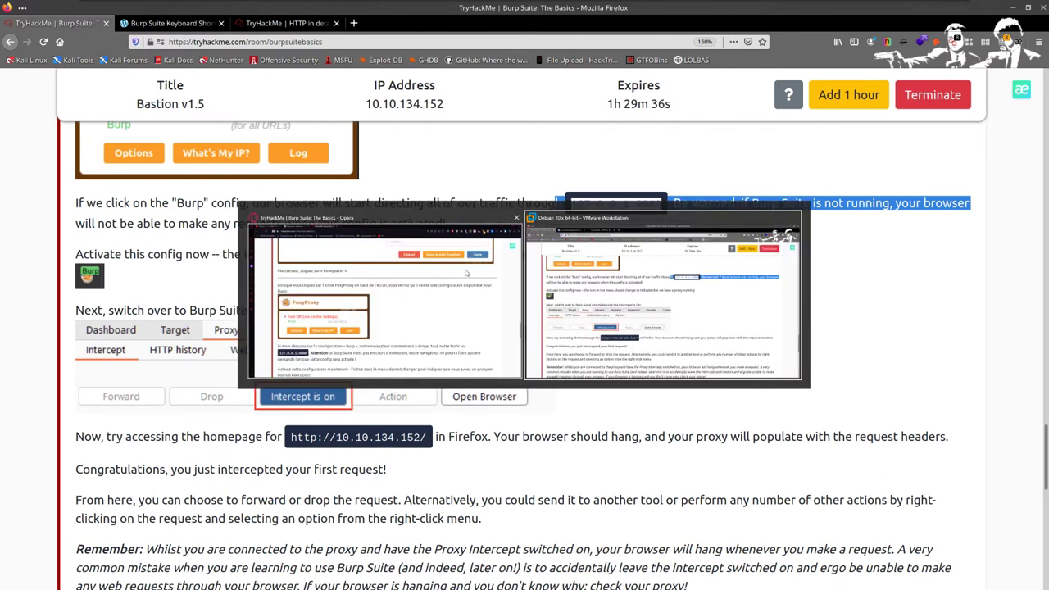
key(Escape)
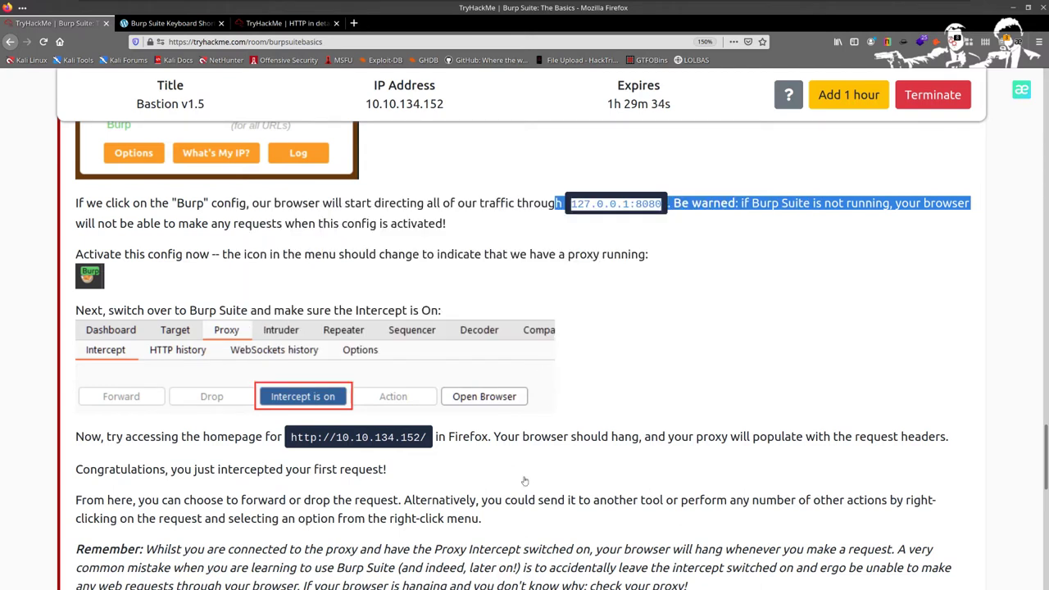
key(alt+Tab)
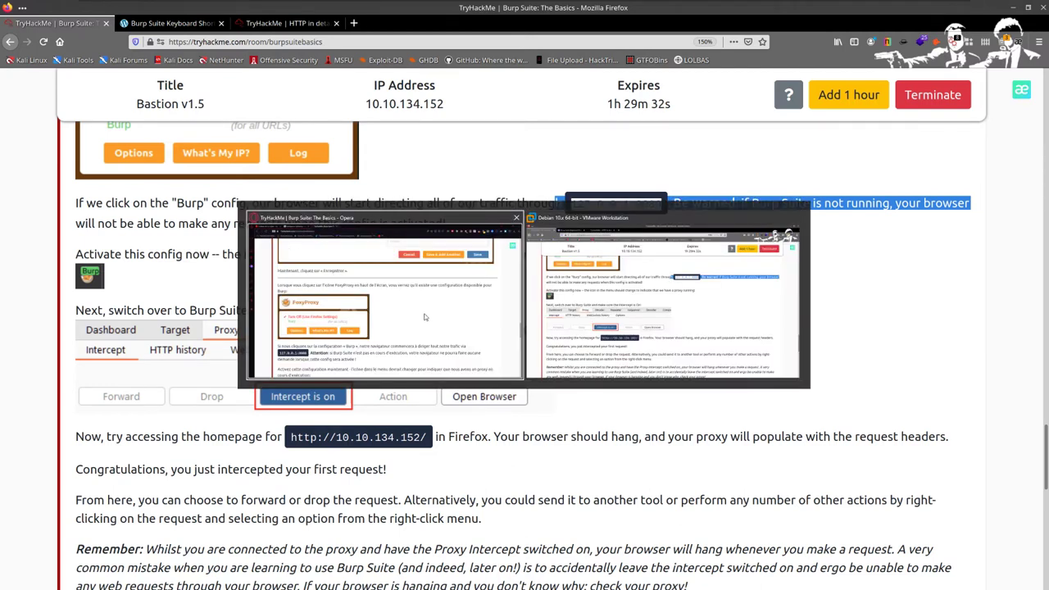
key(Escape)
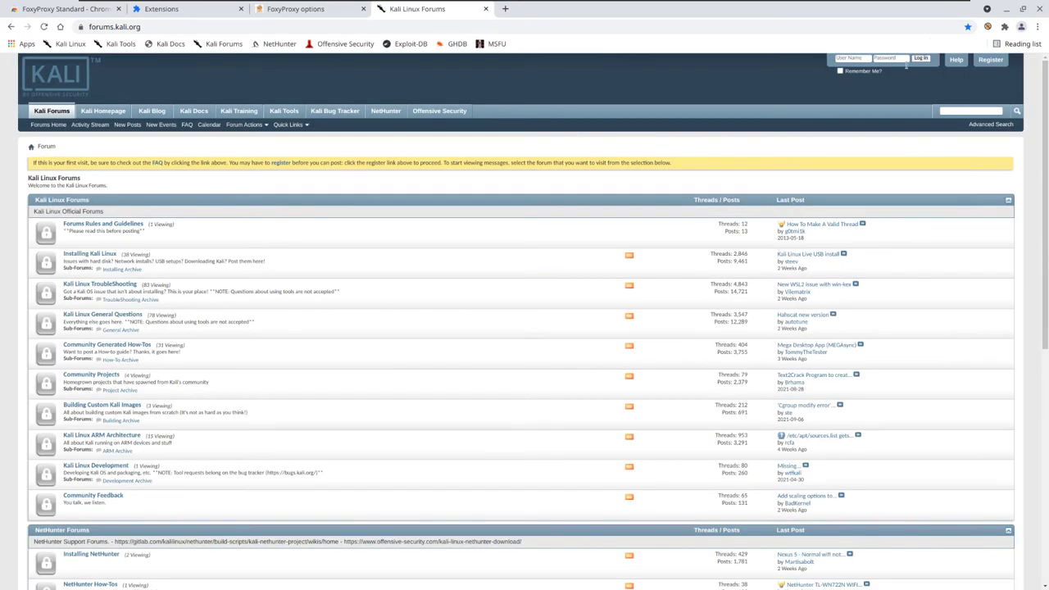
Route all URLs through the Foxy proxy and load the Offensive Security bookmark, which shows a proxy error.
click(988, 26)
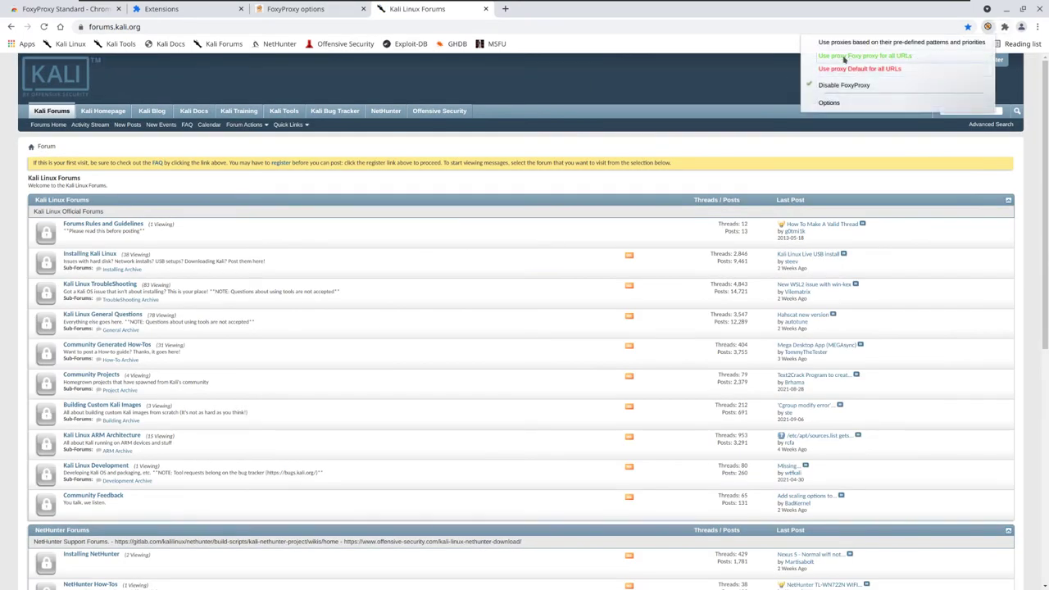
click(844, 57)
click(338, 43)
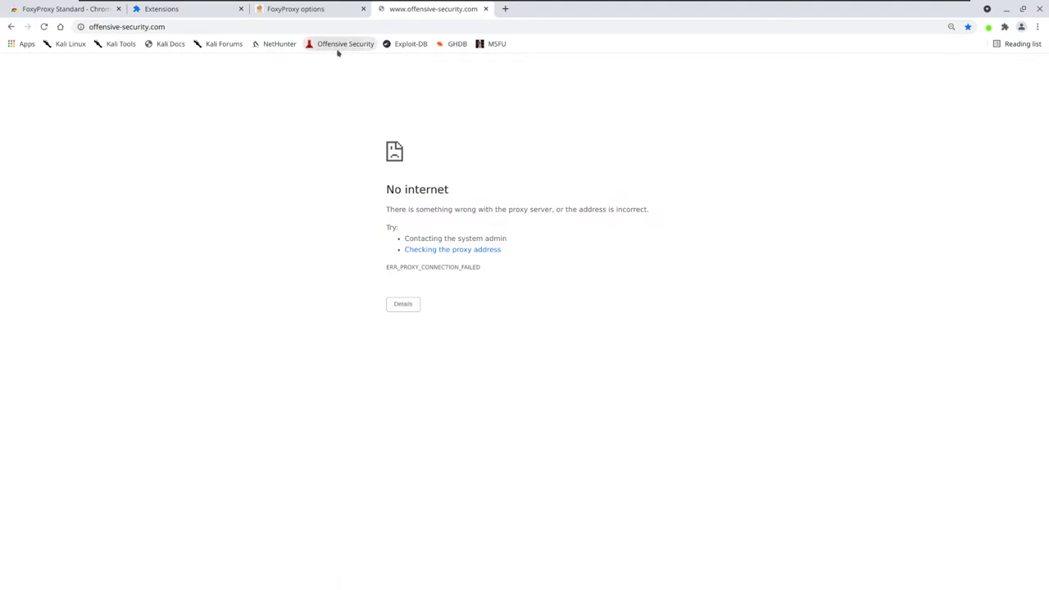
click(337, 45)
drag(489, 276, 334, 174)
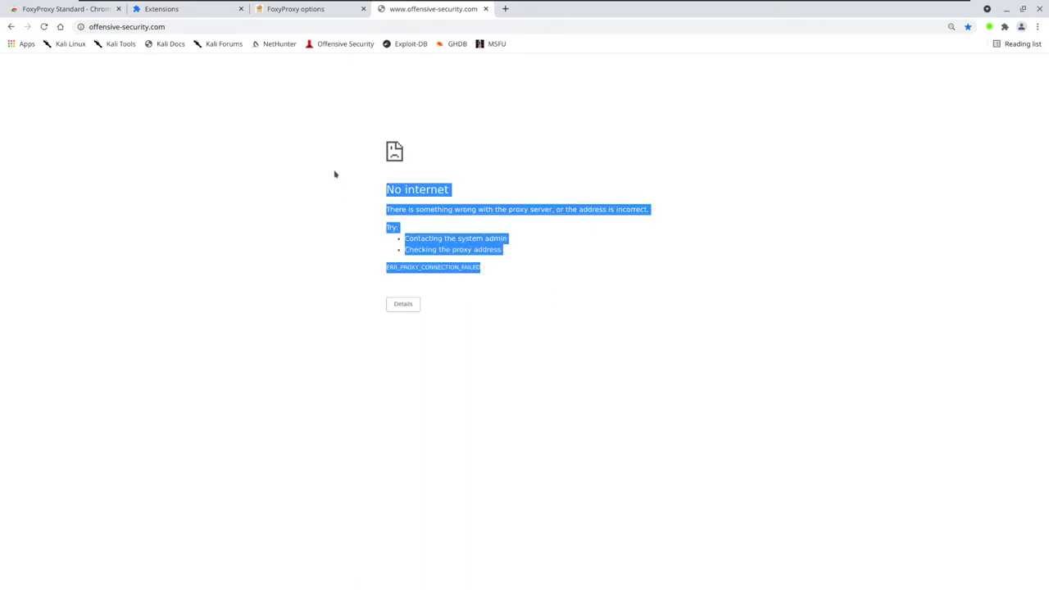
drag(524, 304, 355, 194)
Check the FoxyProxy mode options in Chromium and close them again.
click(990, 27)
click(457, 115)
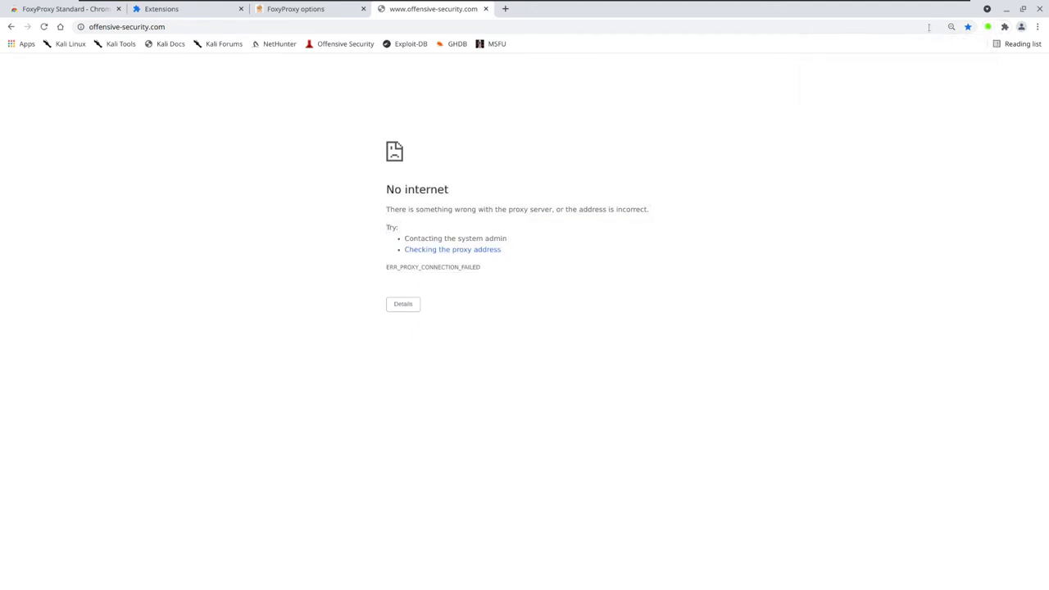
click(988, 27)
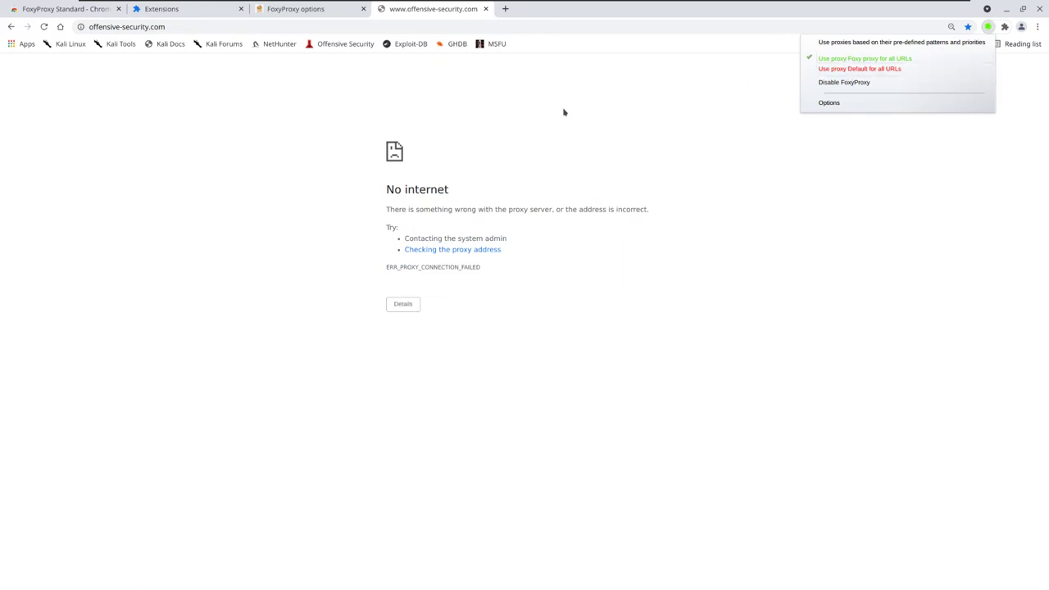
click(339, 70)
Try the Offensive Security address with ports :80, 444, 443 and finally 8080.
click(206, 28)
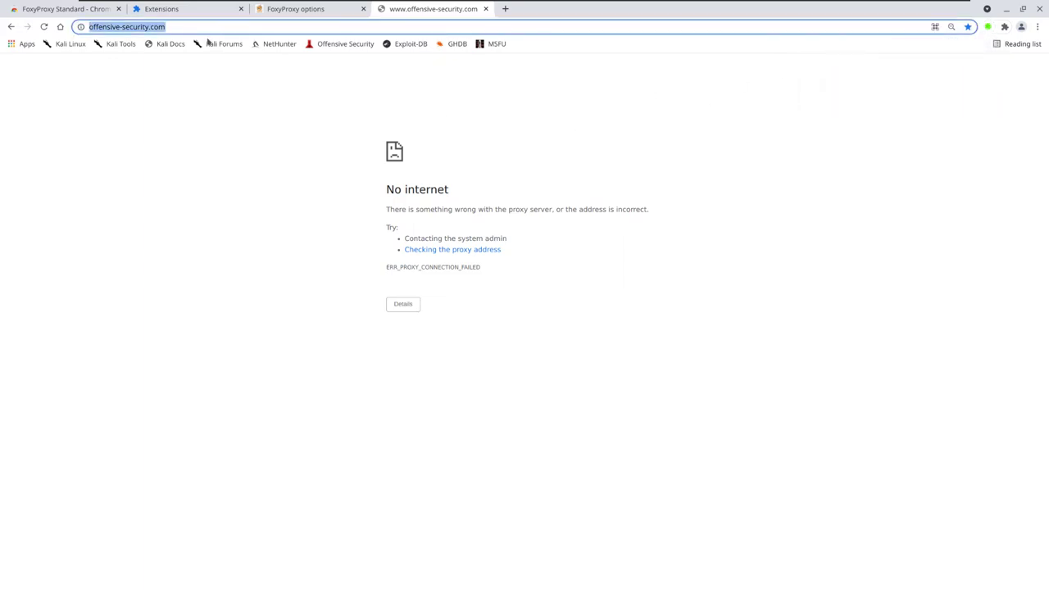
click(276, 28)
key(ctrl+a)
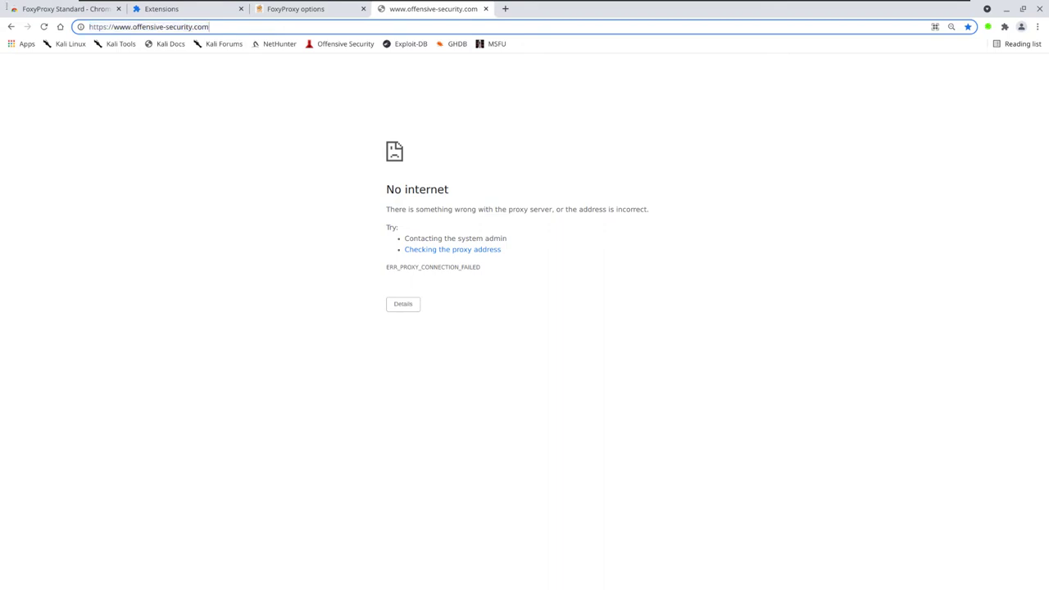
click(246, 28)
text(:800)
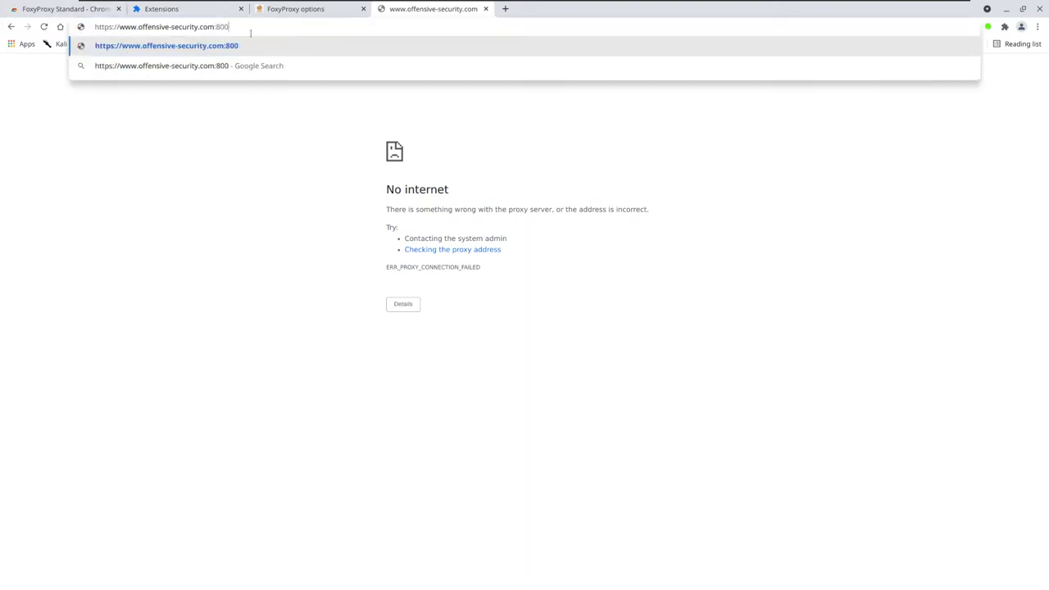
key(BackSpace)
key(BackSpace)
text(444)
key(BackSpace)
text(3)
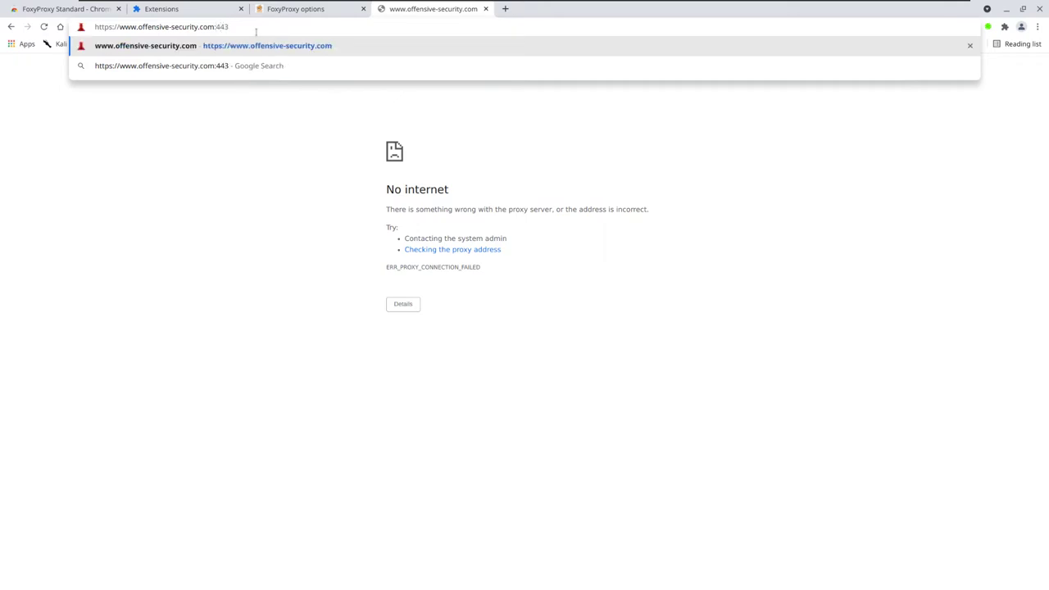
key(BackSpace)
key(BackSpace)
key(BackSpace)
text(8)
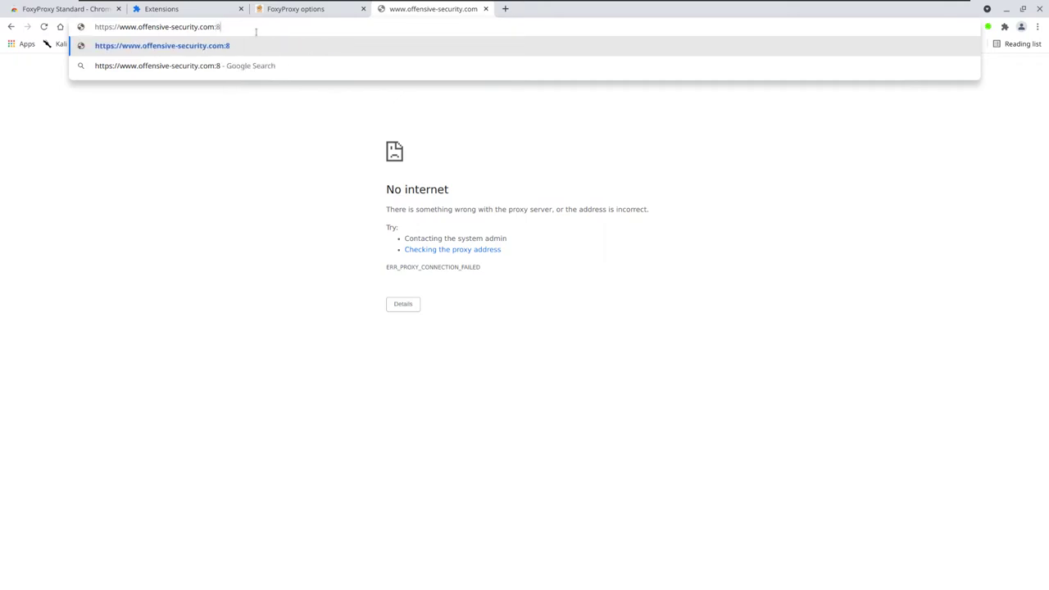
text(080)
Select the address and its 8080 port, then dismiss the address suggestions.
drag(296, 36, 82, 30)
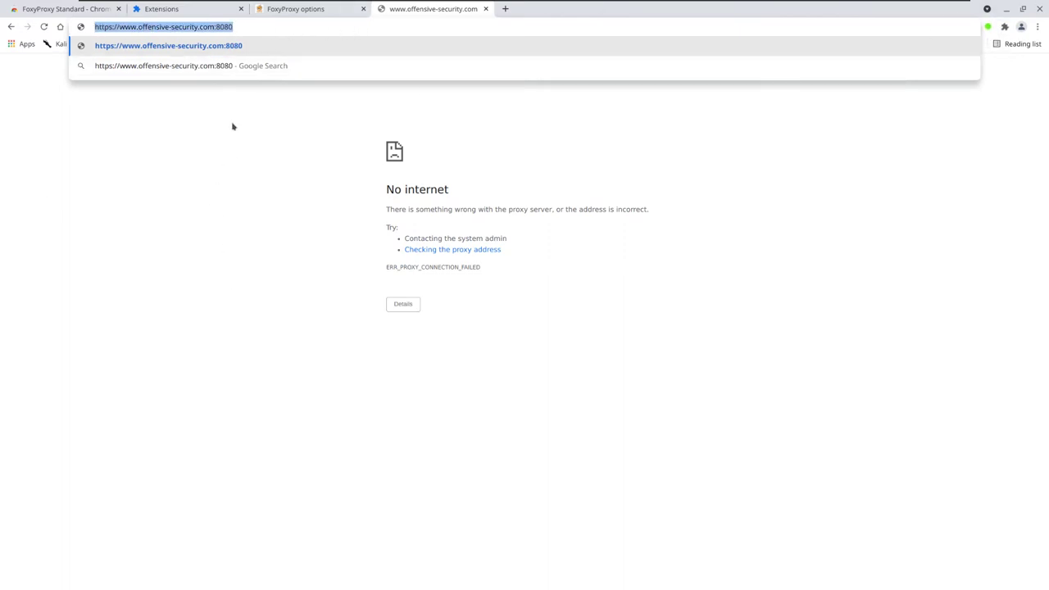
double_click(226, 29)
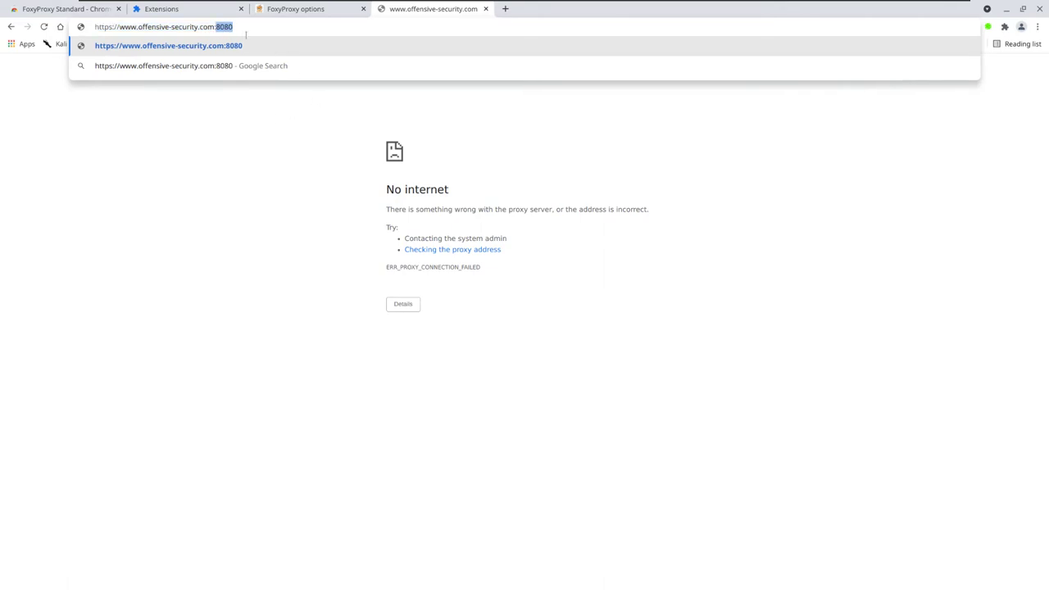
drag(224, 27, 241, 30)
click(219, 181)
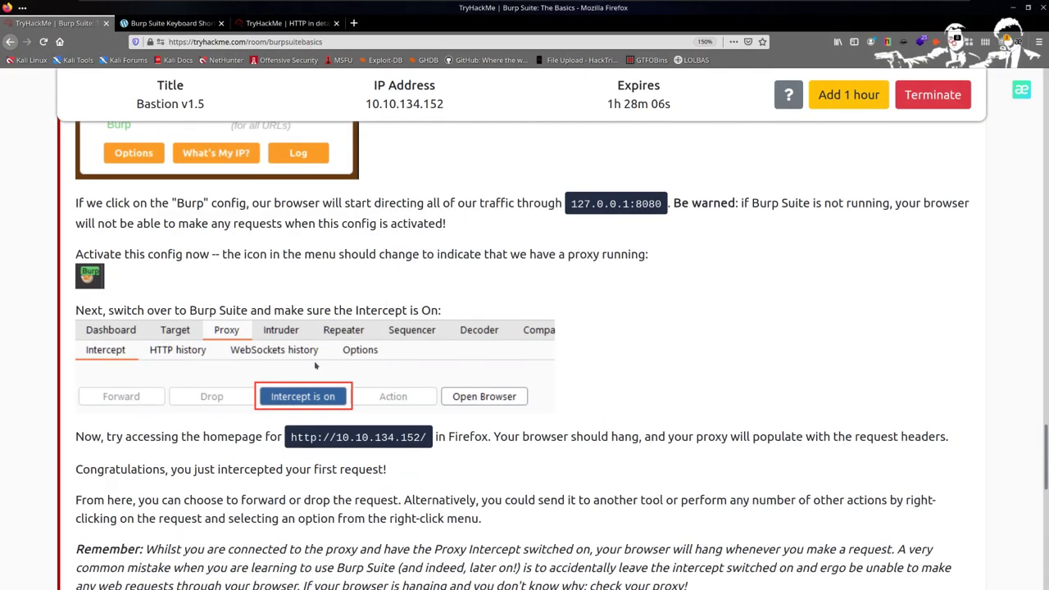
Scroll the Burp Suite Basics task down to the question about intercepting the response.
scroll(288, 385, down, 1)
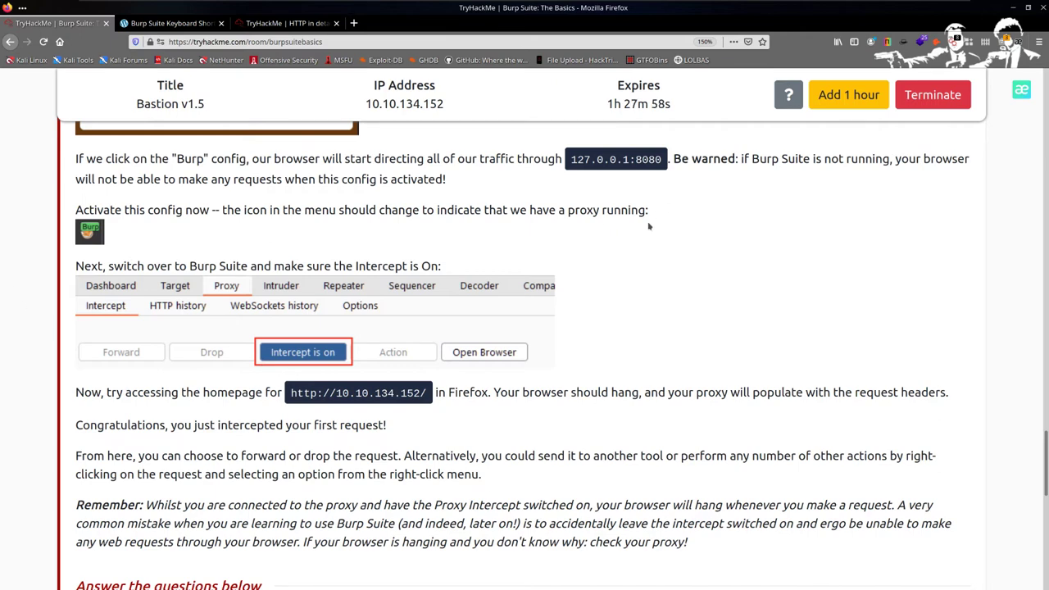
scroll(529, 291, down, 3)
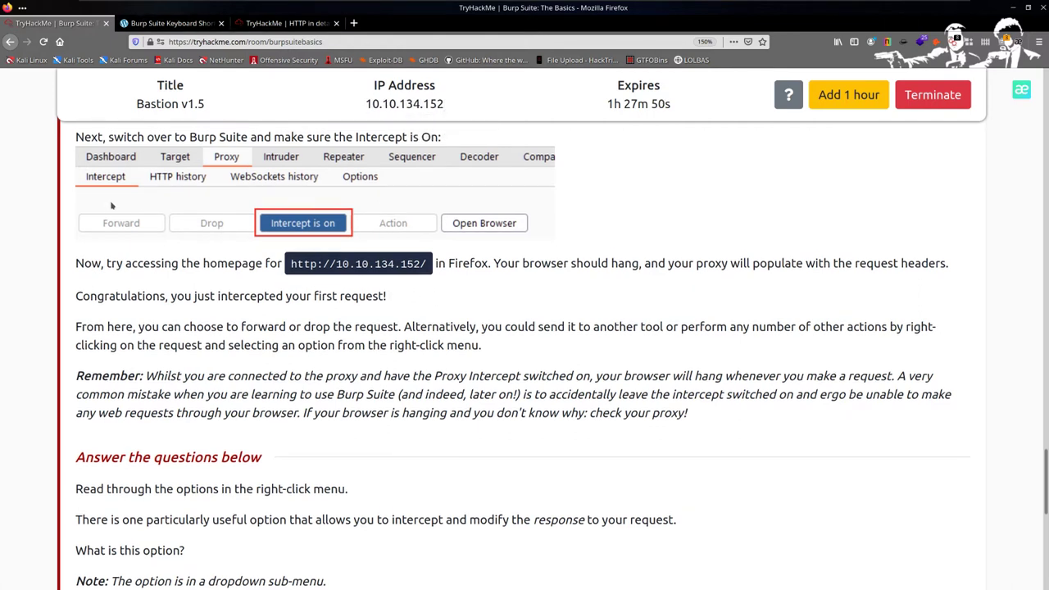
scroll(305, 244, up, 1)
scroll(523, 355, down, 1)
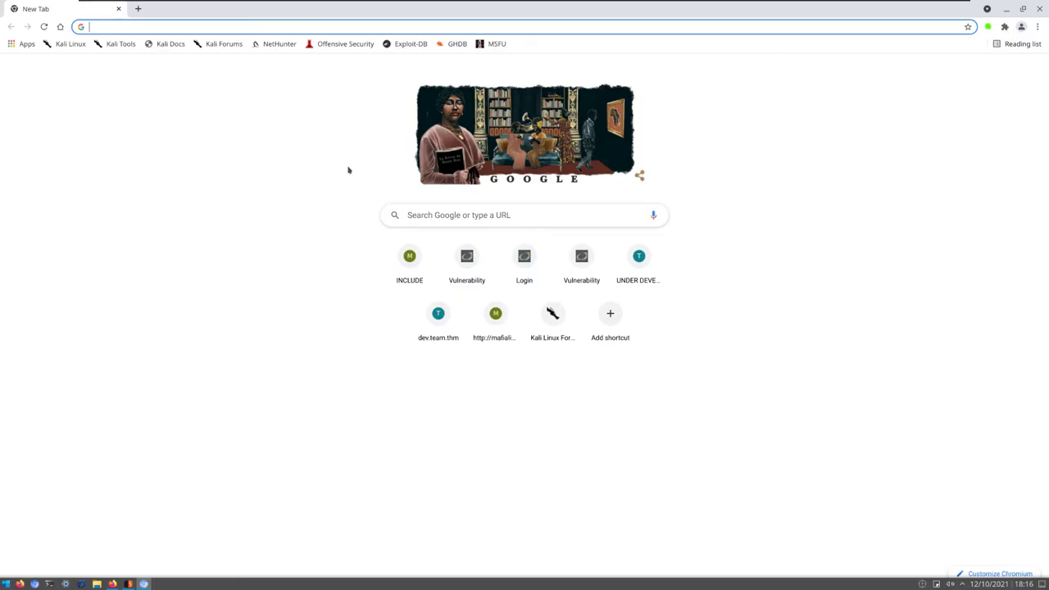
Enable the Foxy proxy for all URLs and copy the target machine's IP from TryHackMe.
click(989, 29)
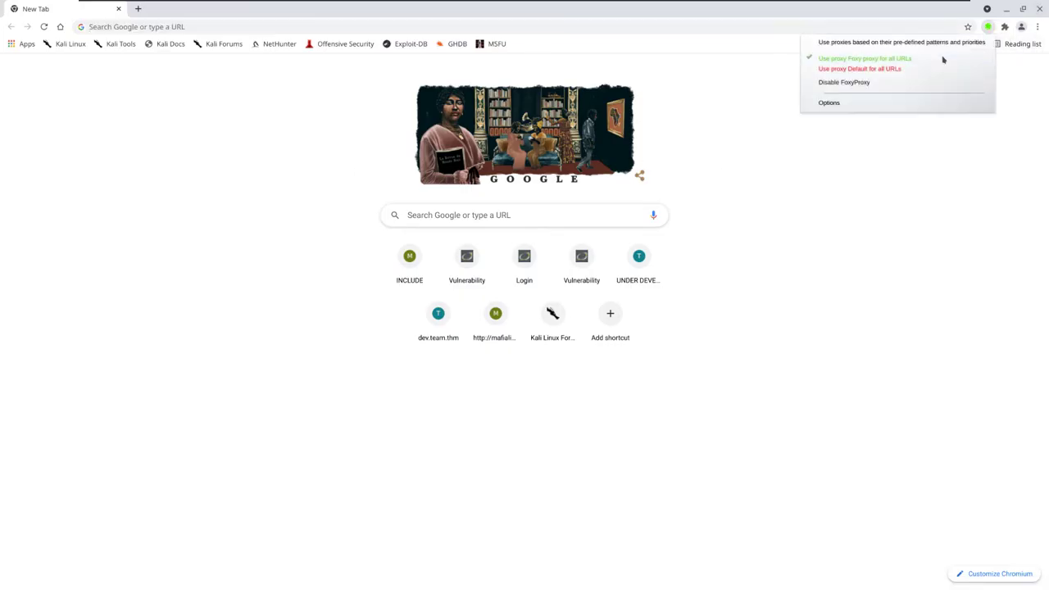
click(877, 62)
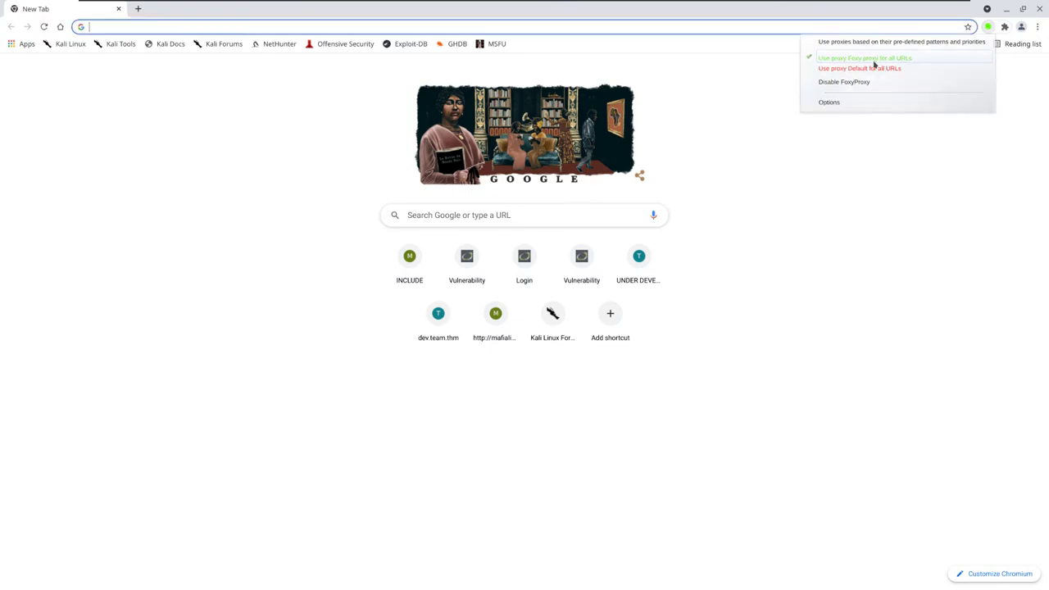
click(200, 138)
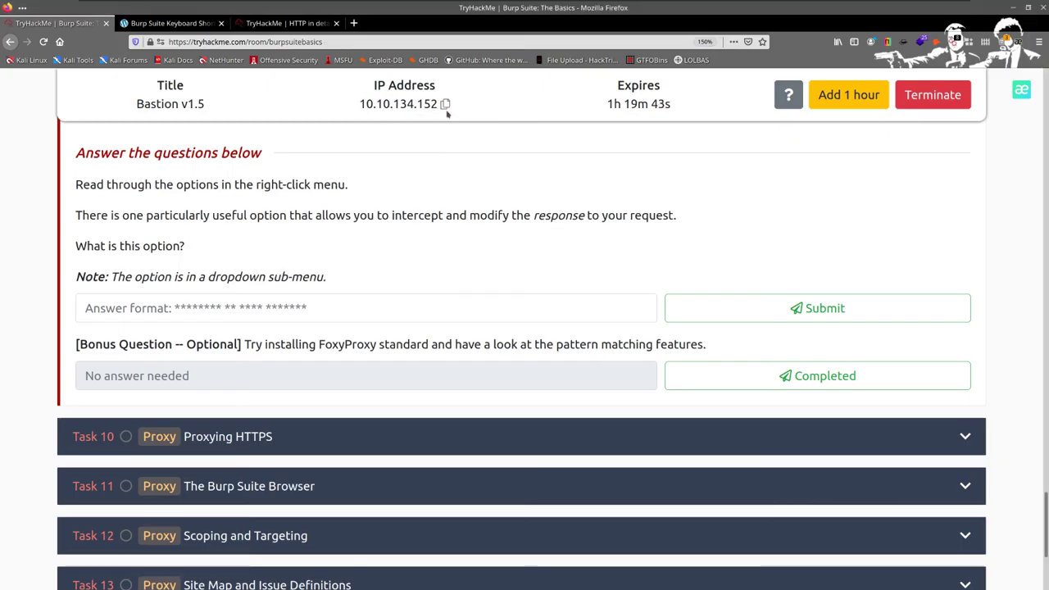
click(445, 104)
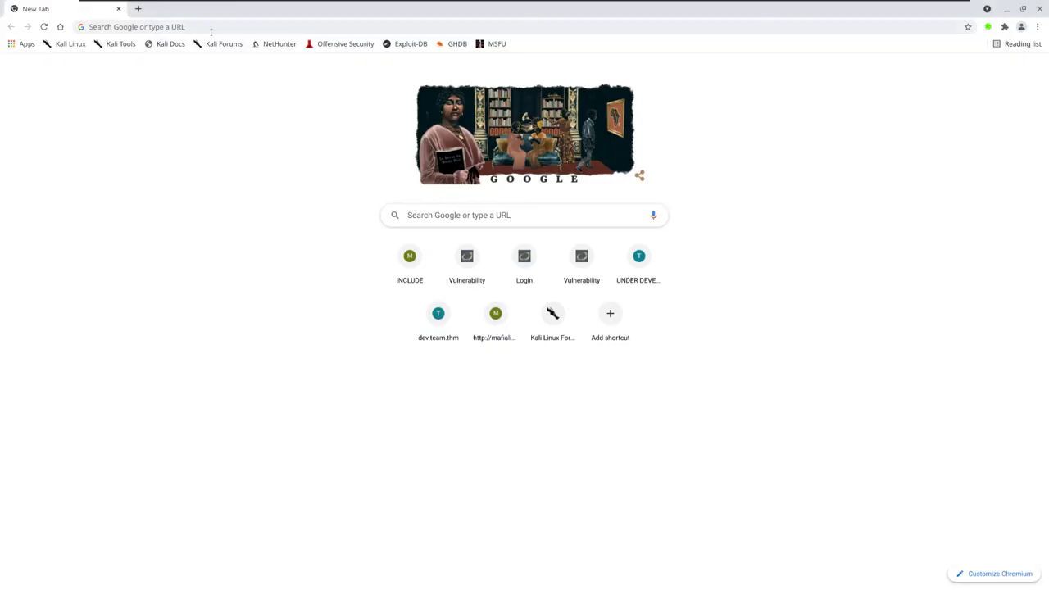
Paste 10.10.134.152 into Chromium's address bar, load it, and switch to Burp Suite.
click(210, 32)
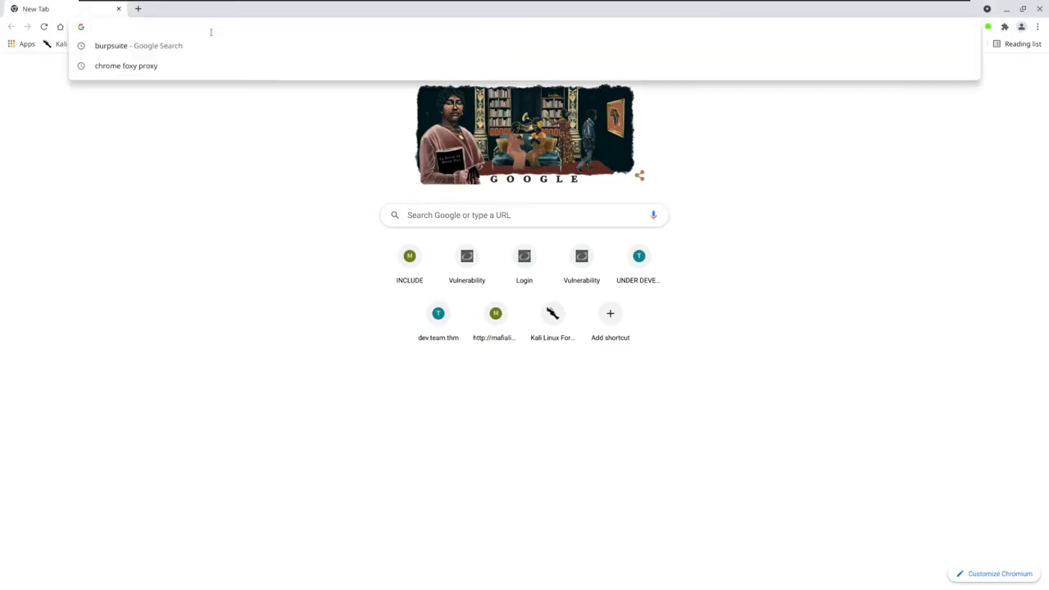
text(v)
key(Return)
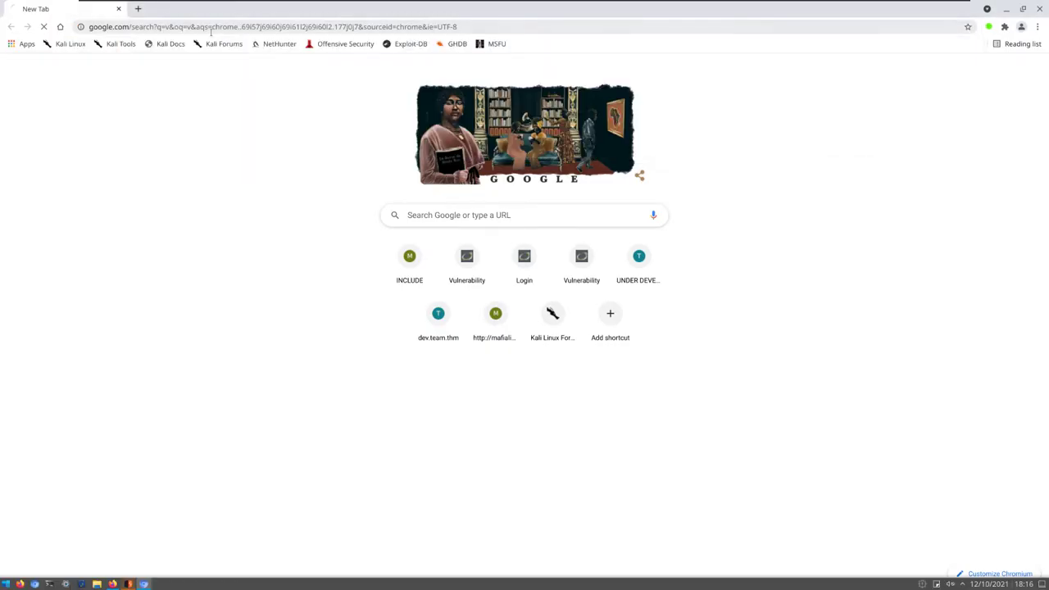
click(335, 31)
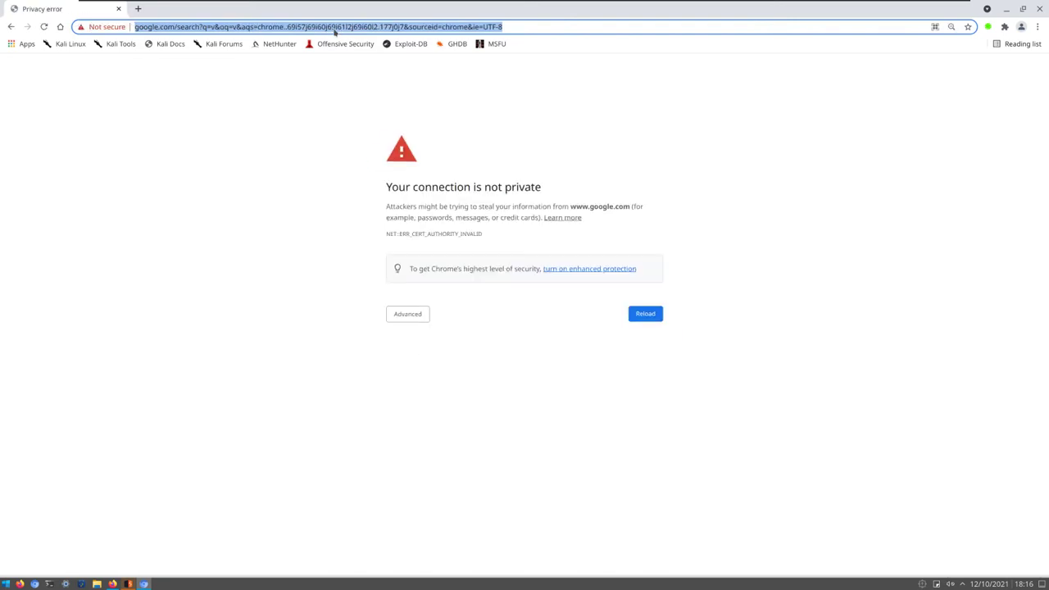
key(ctrl+v)
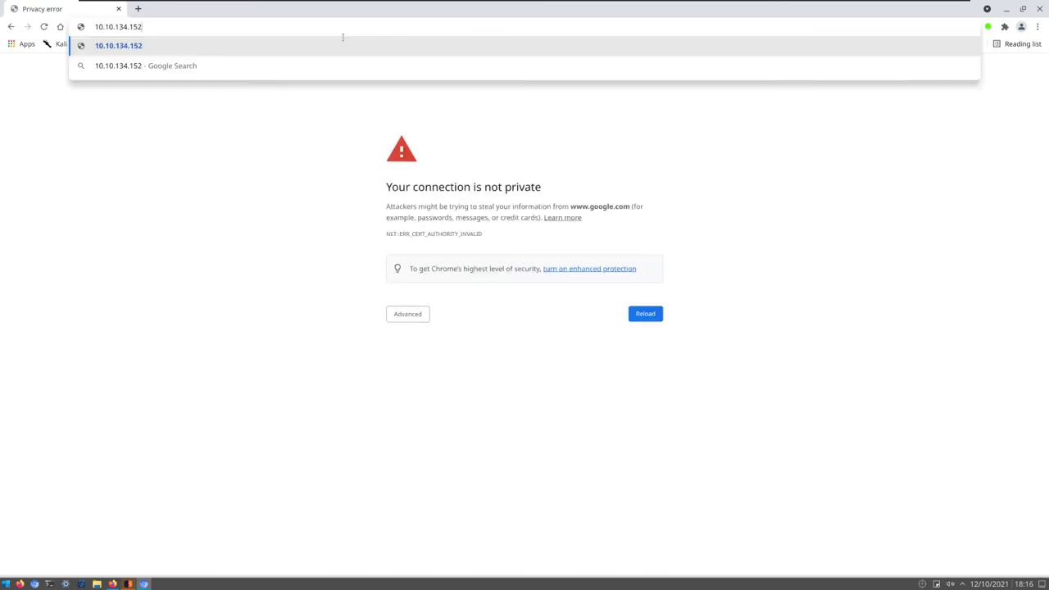
key(Return)
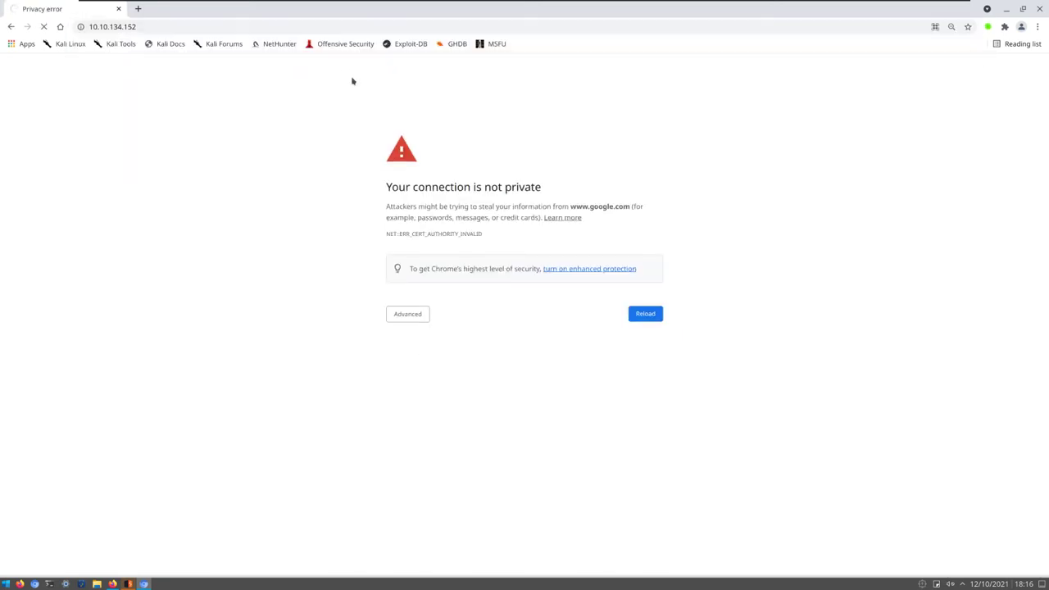
key(alt+Tab)
key(alt+Tab)
key(alt+Tab)
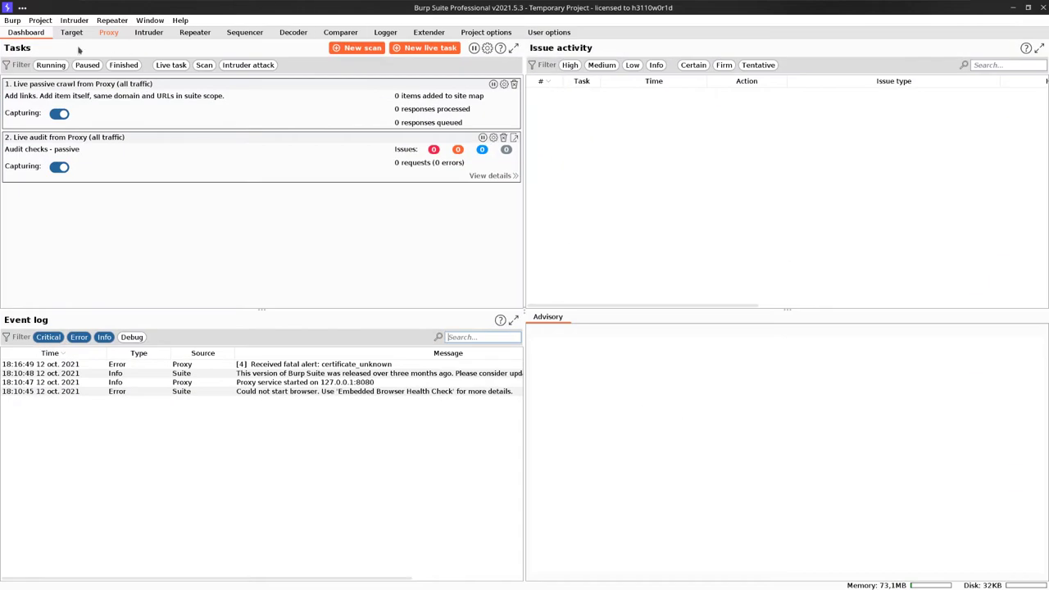
In Proxy > Intercept, forward the HEAD and gstatic requests, then choose Do intercept > Response for the GET request.
click(72, 33)
click(108, 33)
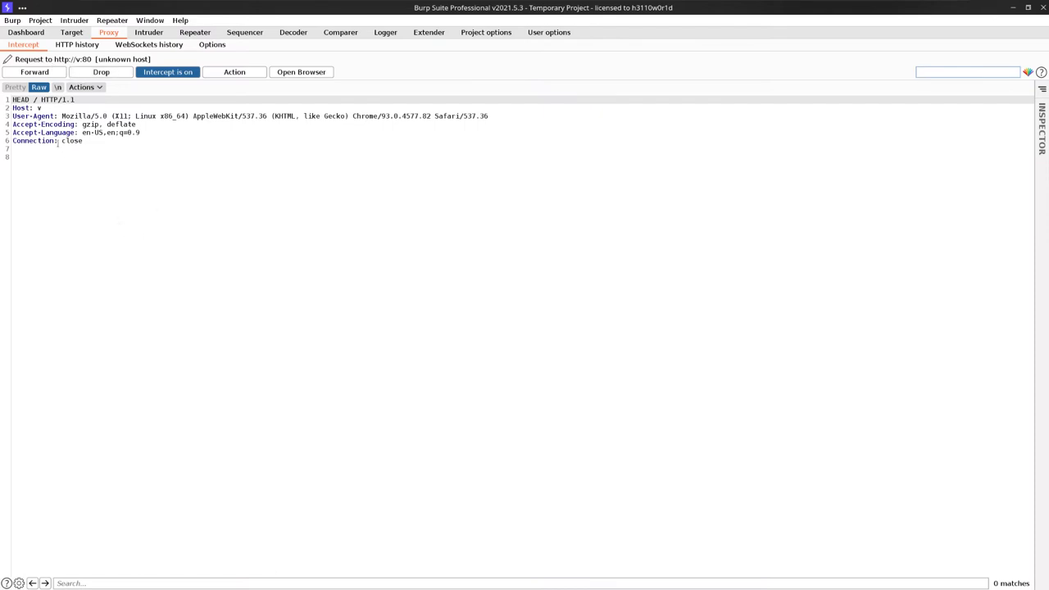
click(38, 74)
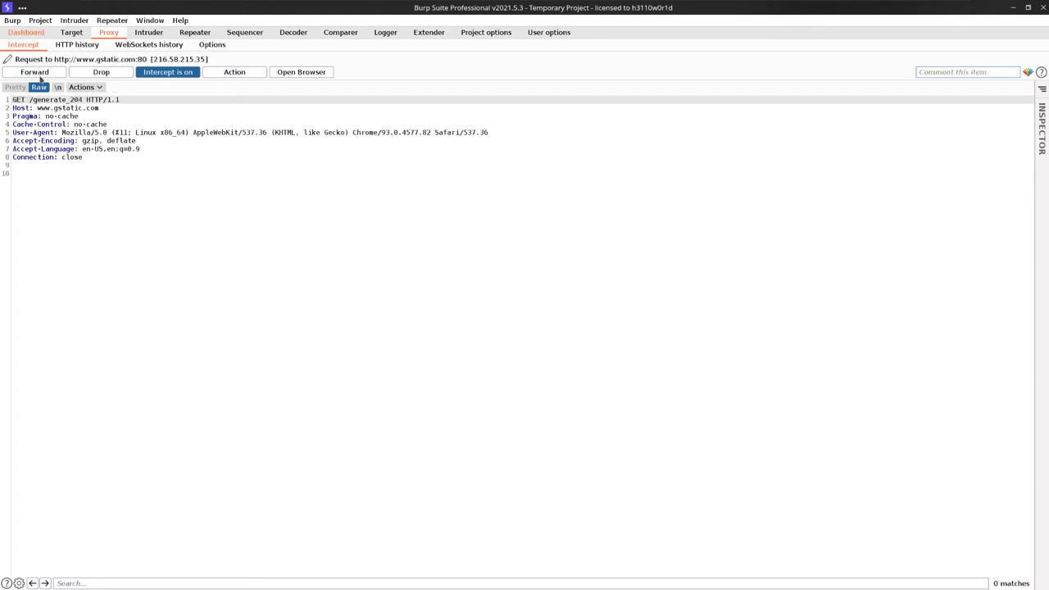
click(36, 73)
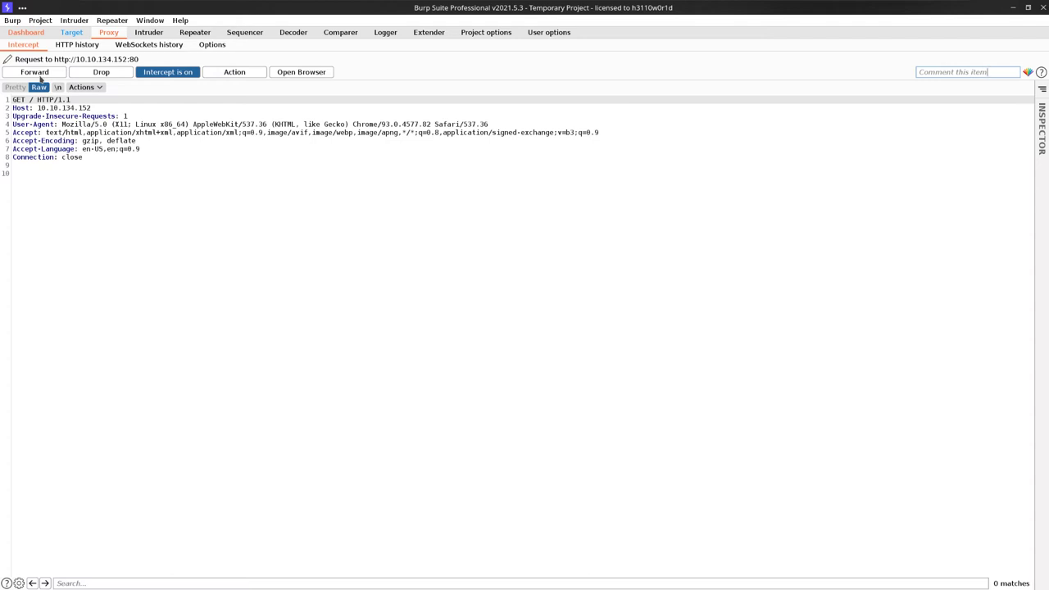
right_click(295, 154)
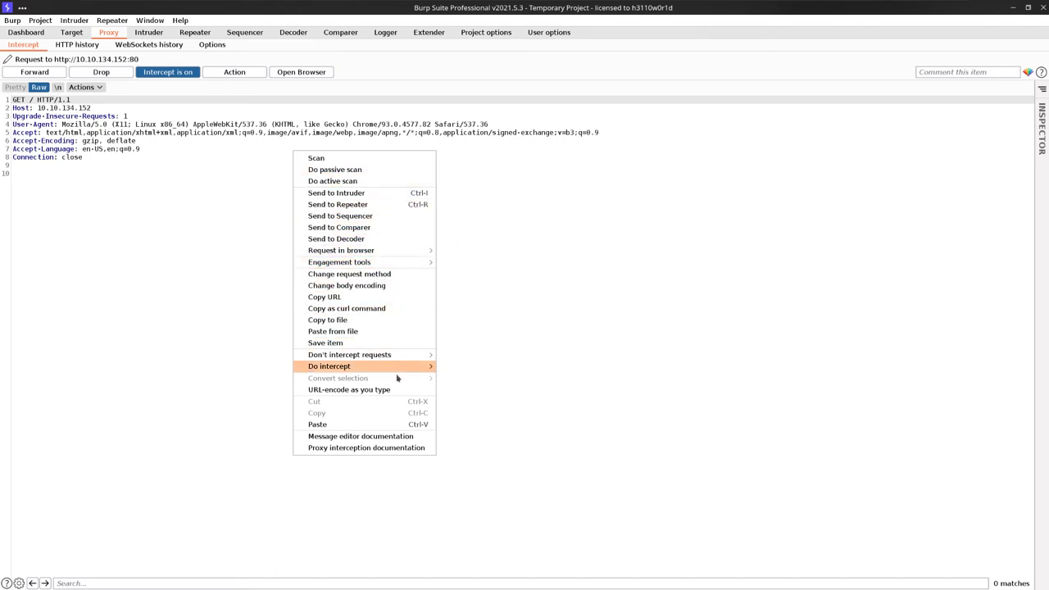
mouse_move(398, 368)
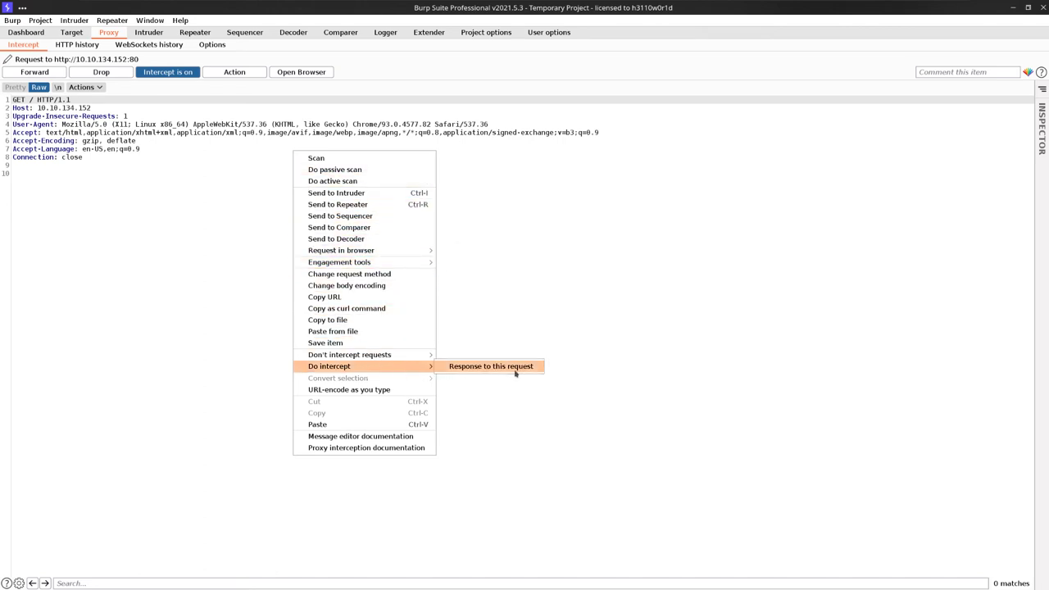
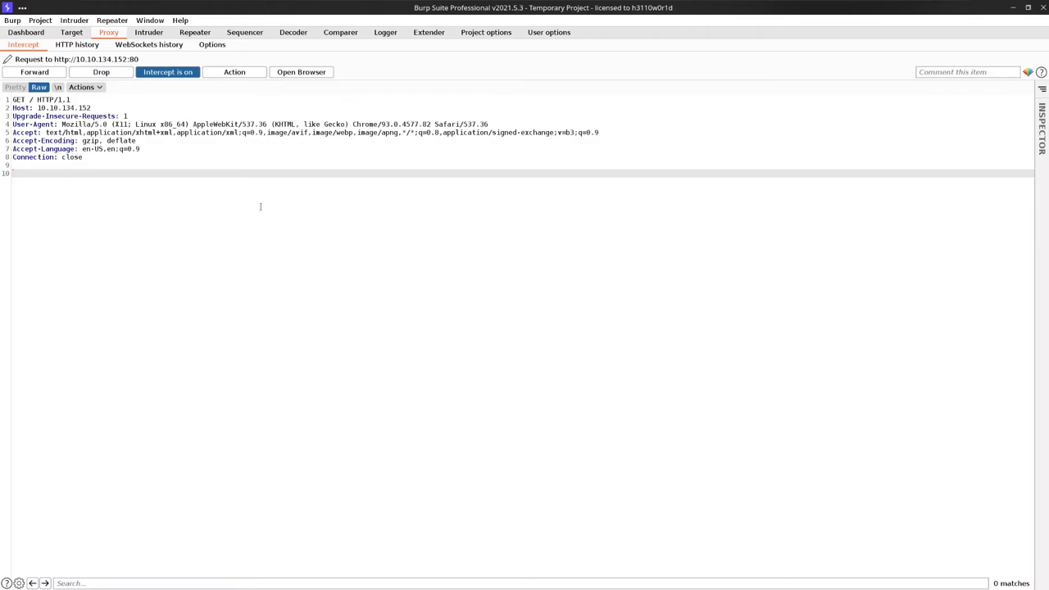
Paste the answer into the TryHackMe question field and submit it.
key(alt+Tab)
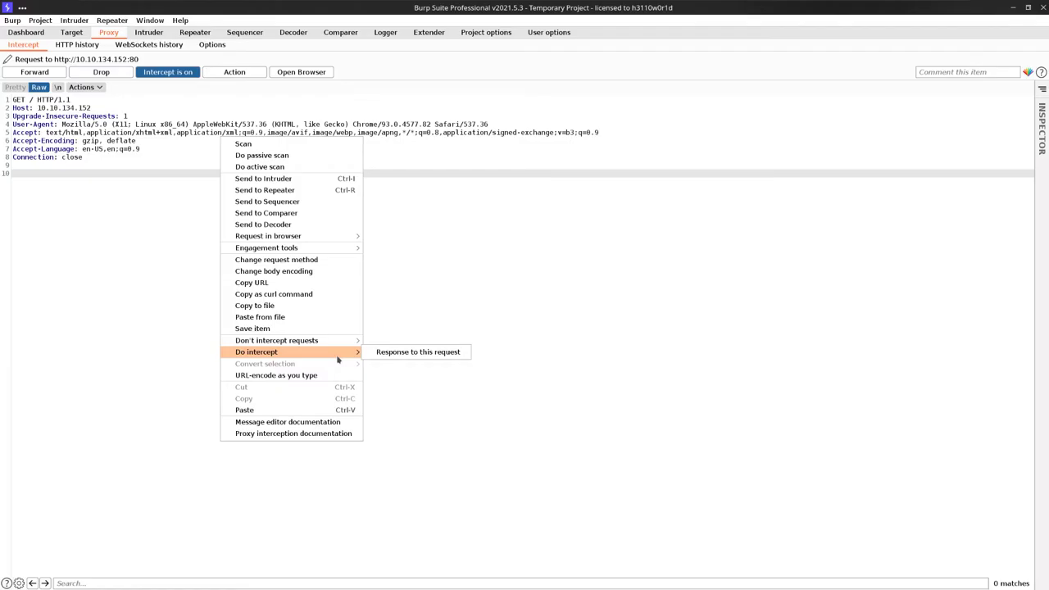
click(418, 352)
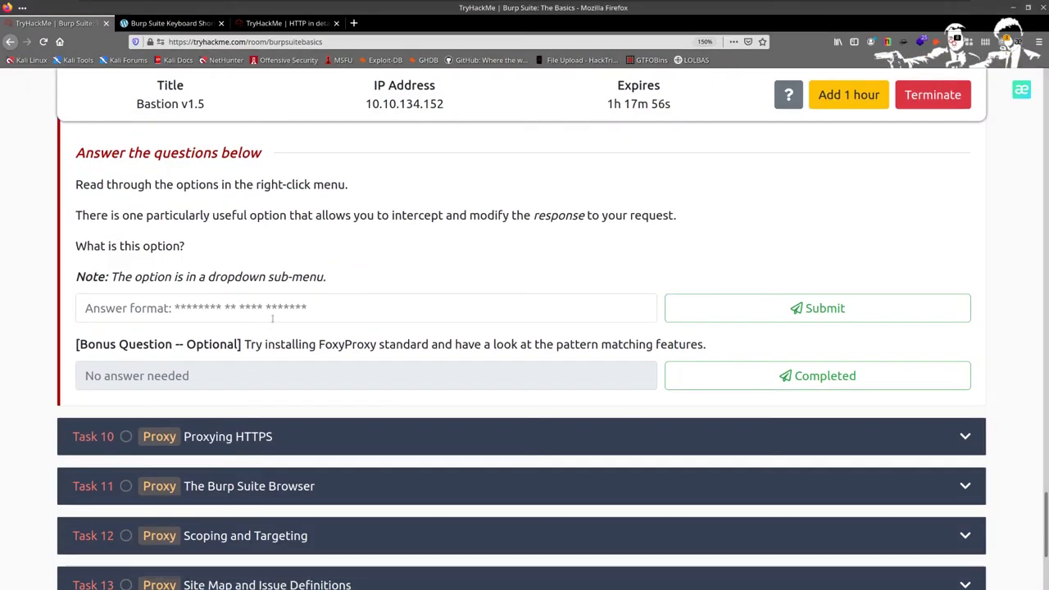
click(272, 318)
text(Response to this request)
key(Return)
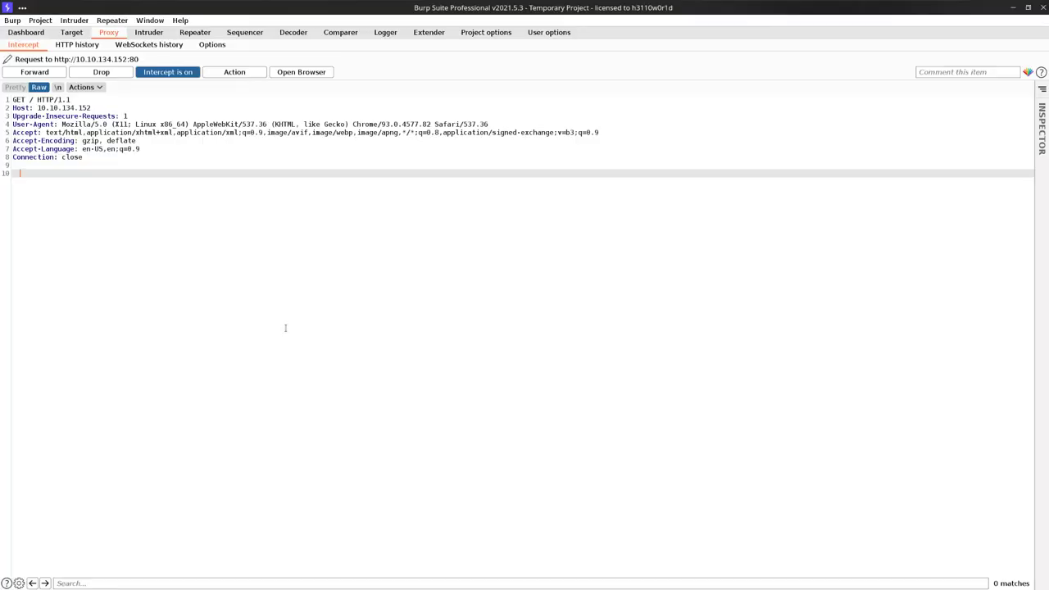
Set the intercepted GET request to 10.10.134.152 to also intercept its response.
right_click(235, 157)
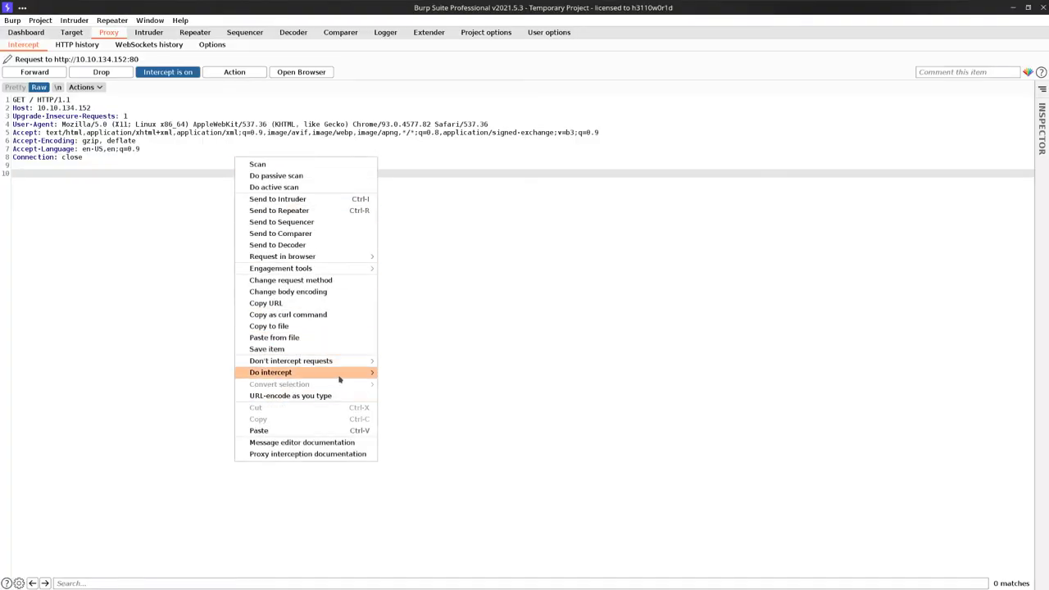
mouse_move(340, 374)
click(437, 374)
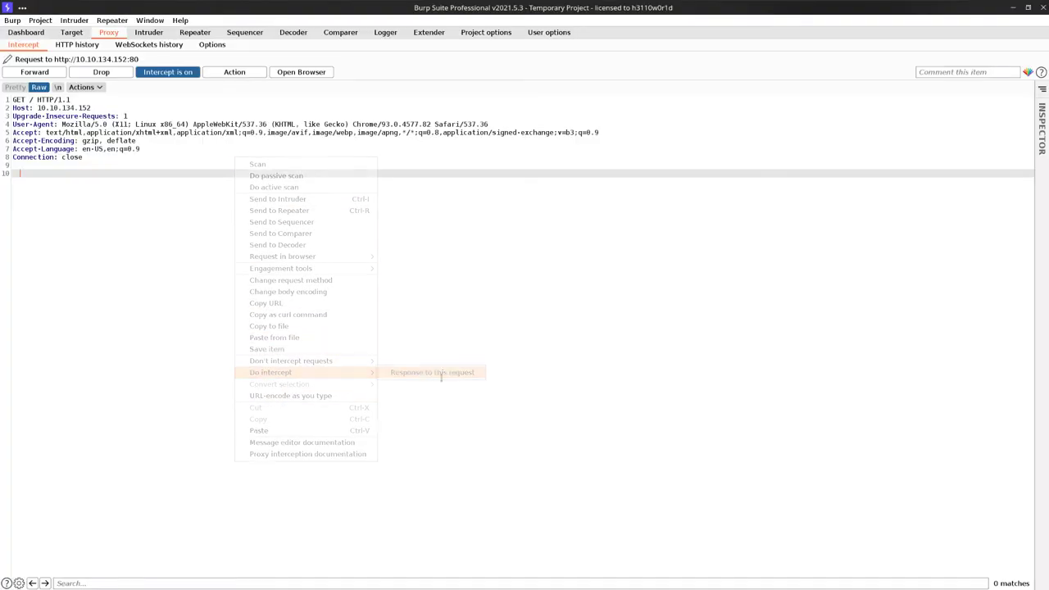
Forward the intercepted request and look over the returned Bastion Hosting response.
click(59, 74)
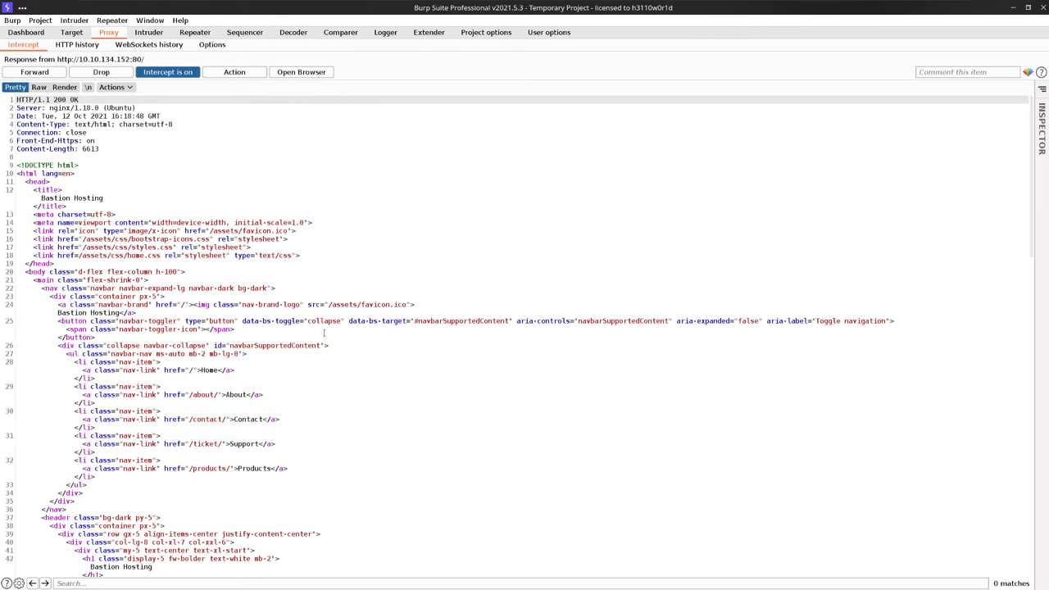
scroll(314, 316, down, 20)
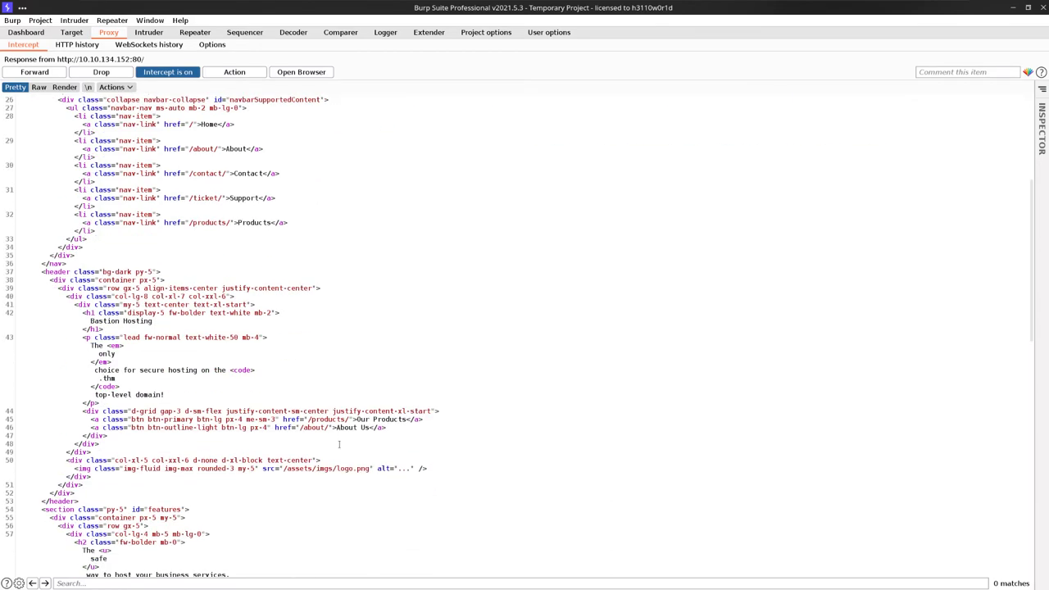
scroll(340, 435, up, 20)
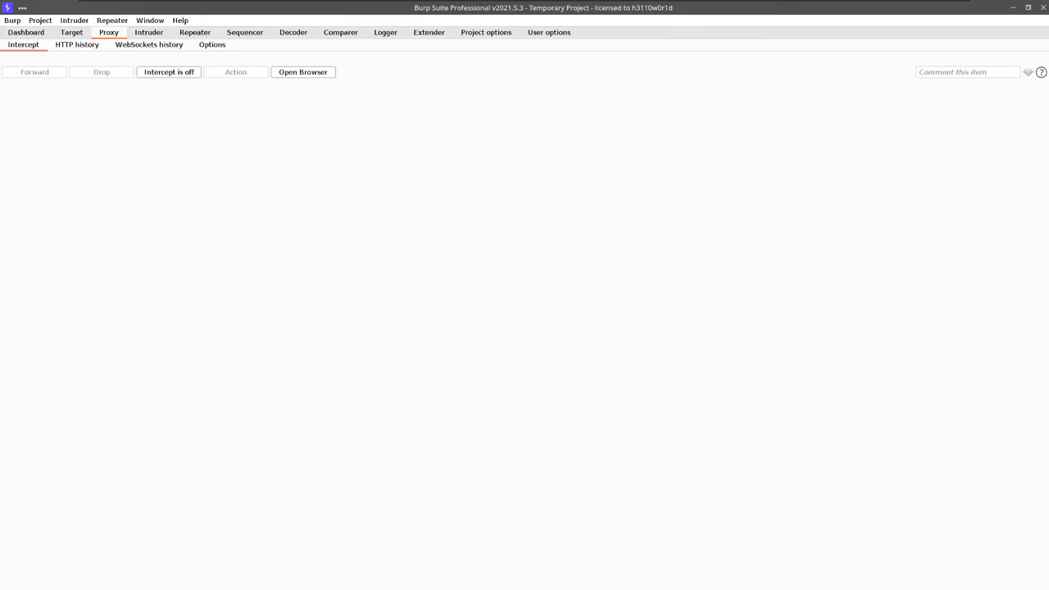
Show the Proxy Options settings with the 127.0.0.1:8080 listener.
click(212, 45)
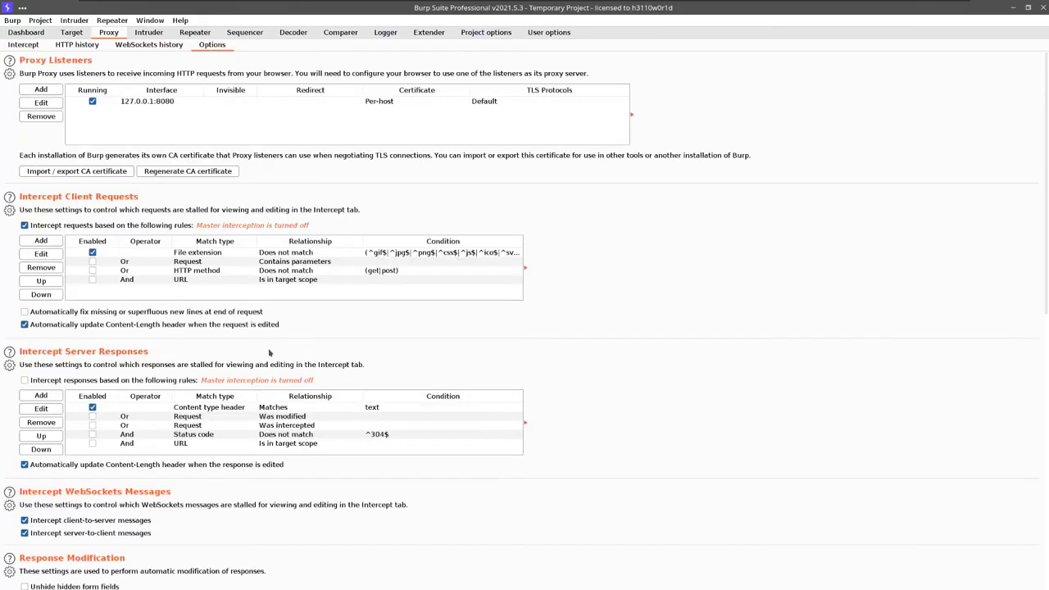
scroll(282, 346, down, 15)
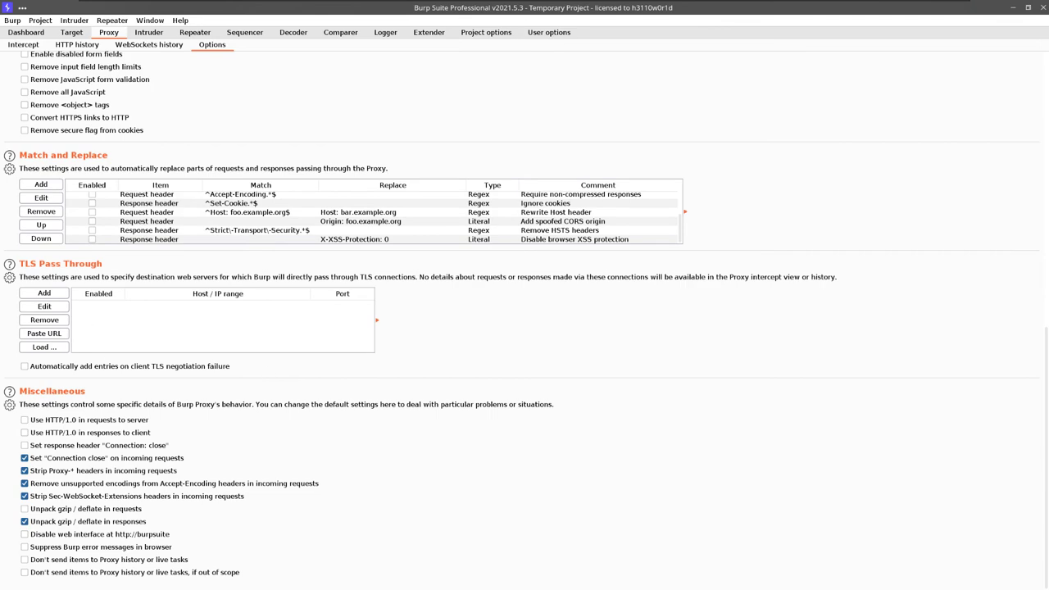
scroll(101, 303, up, 15)
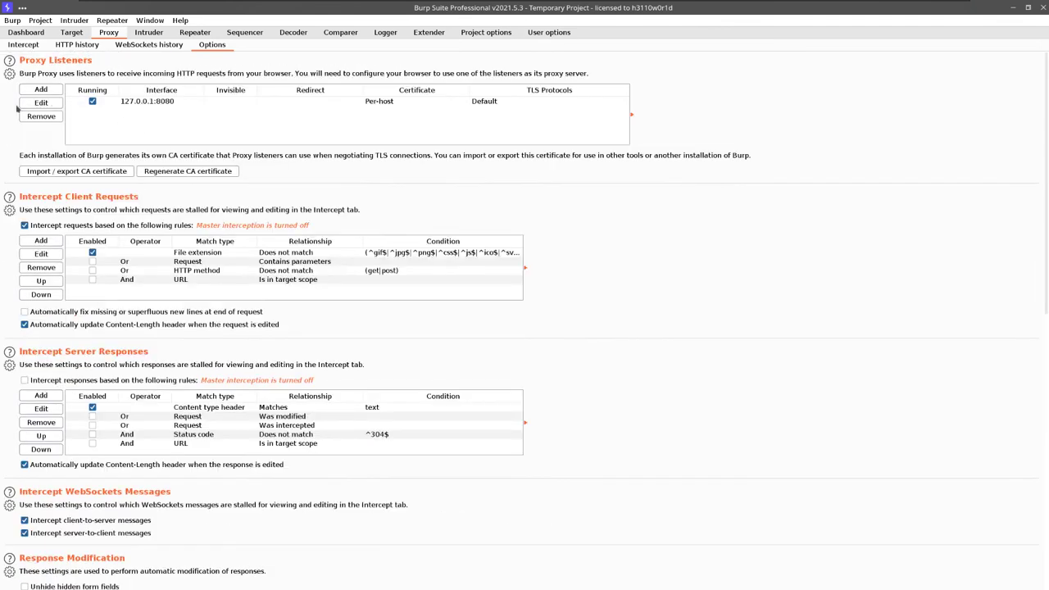
Start a DER export of Burp's CA certificate, then cancel and close the wizard unsaved.
click(115, 172)
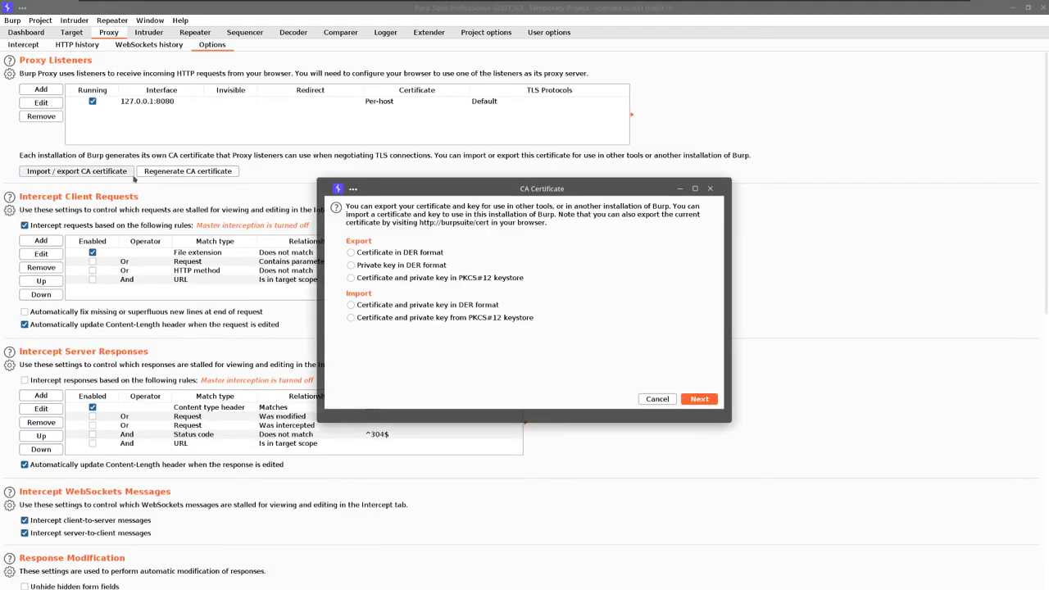
click(414, 254)
click(698, 399)
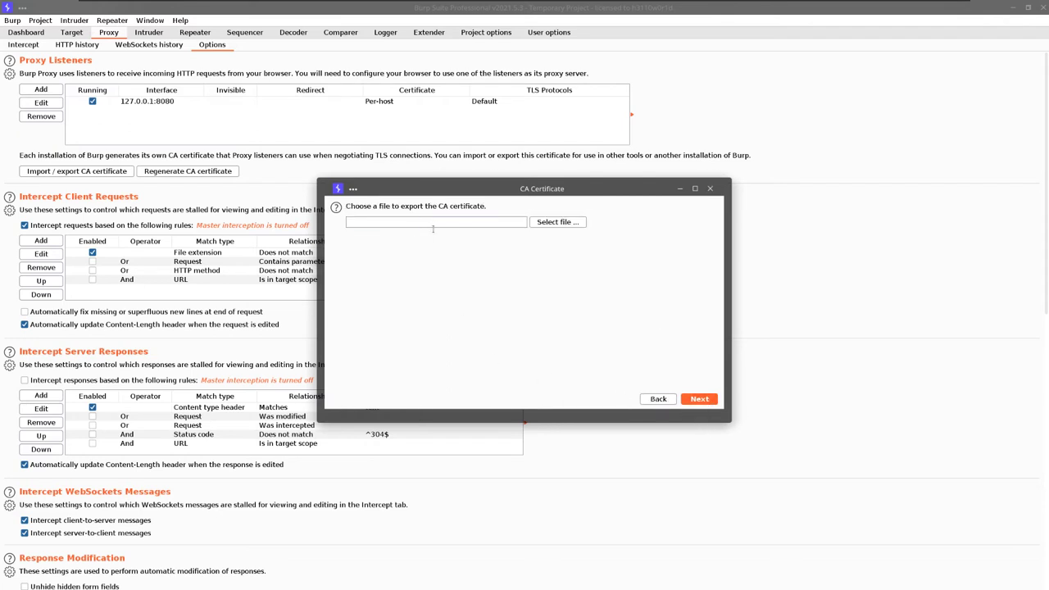
click(565, 223)
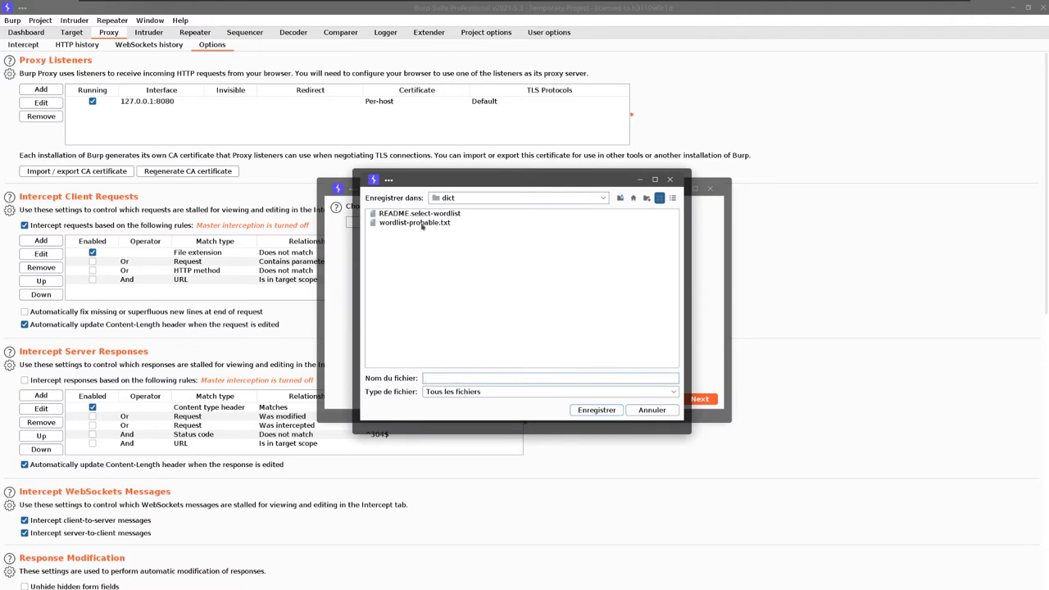
click(654, 410)
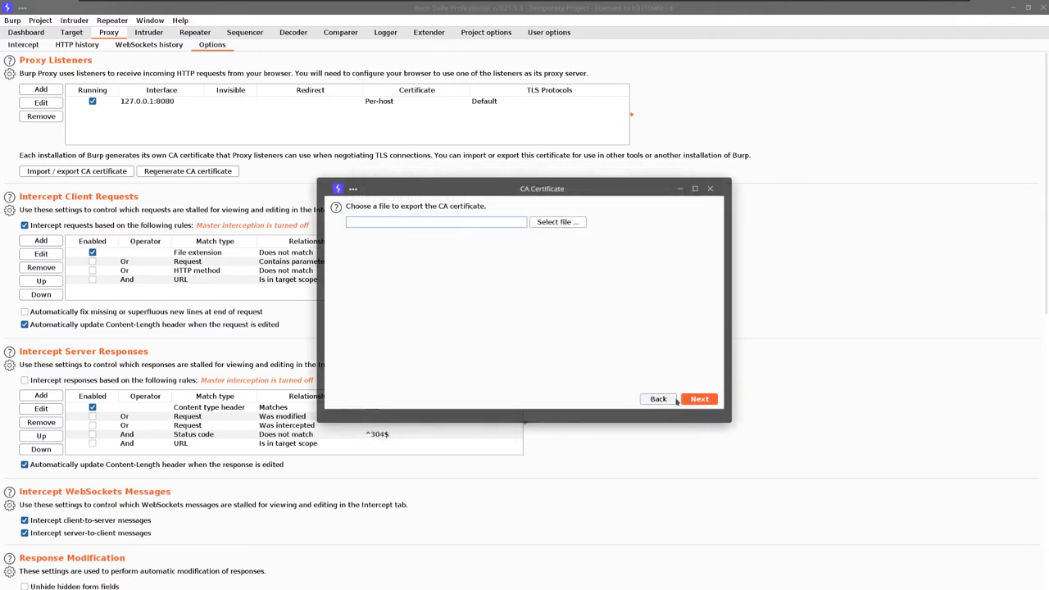
click(659, 400)
click(712, 189)
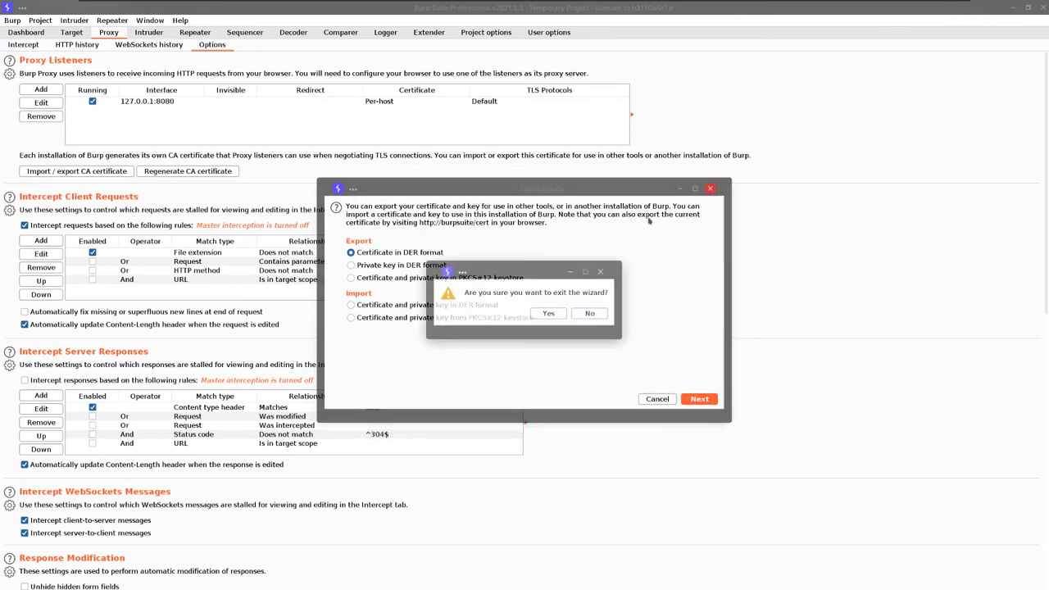
click(548, 313)
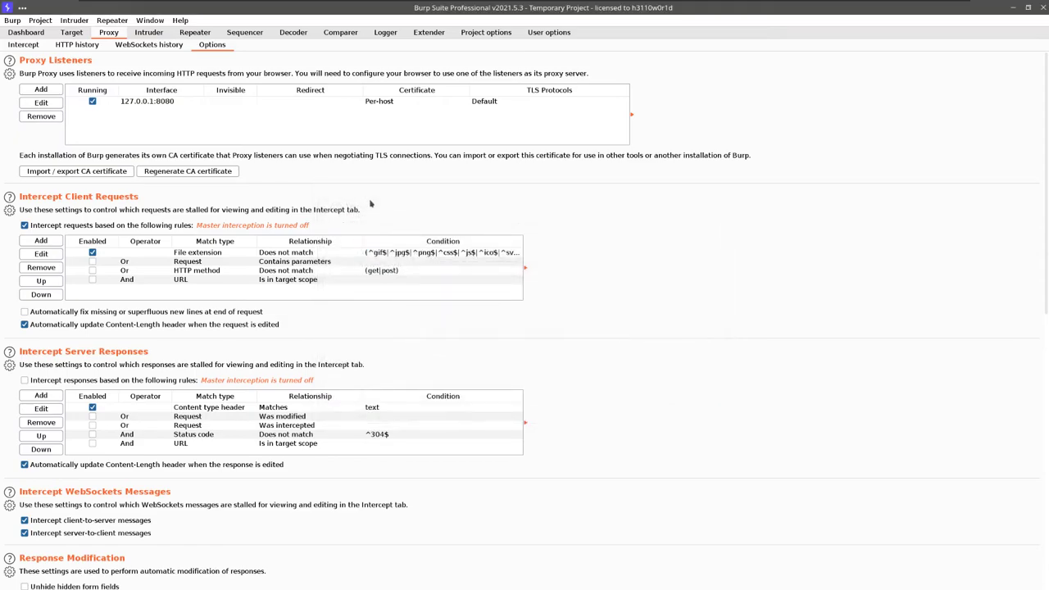
key(alt+Tab)
click(215, 27)
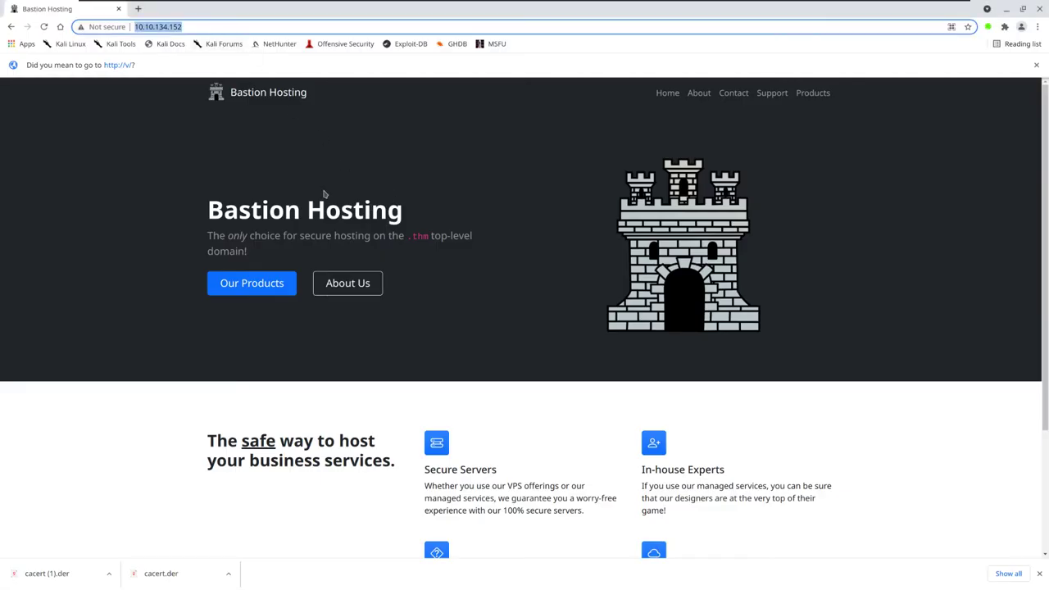
text(http://burp/cert)
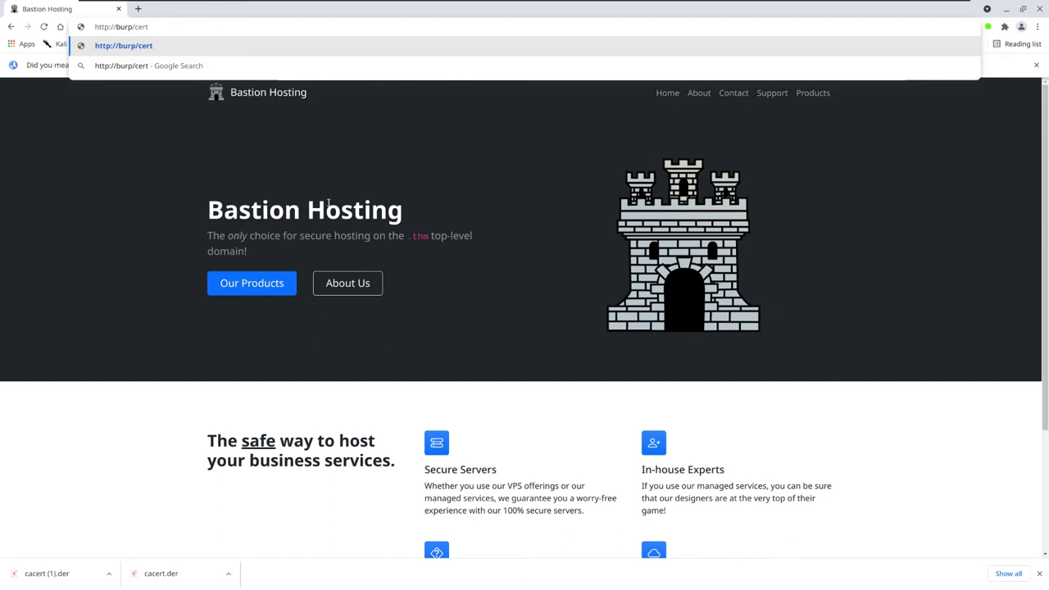
key(Return)
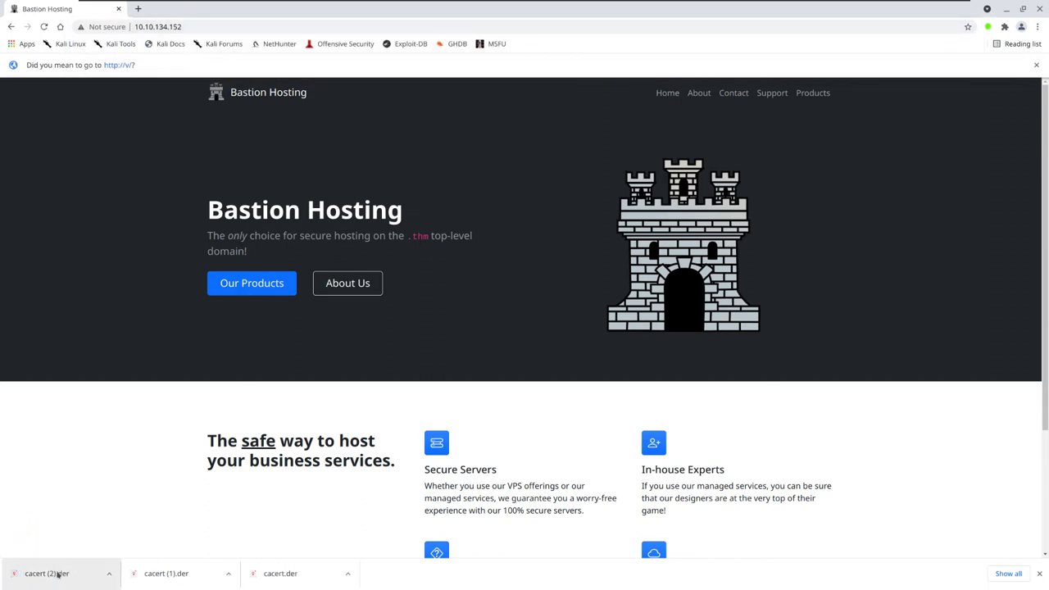
click(109, 574)
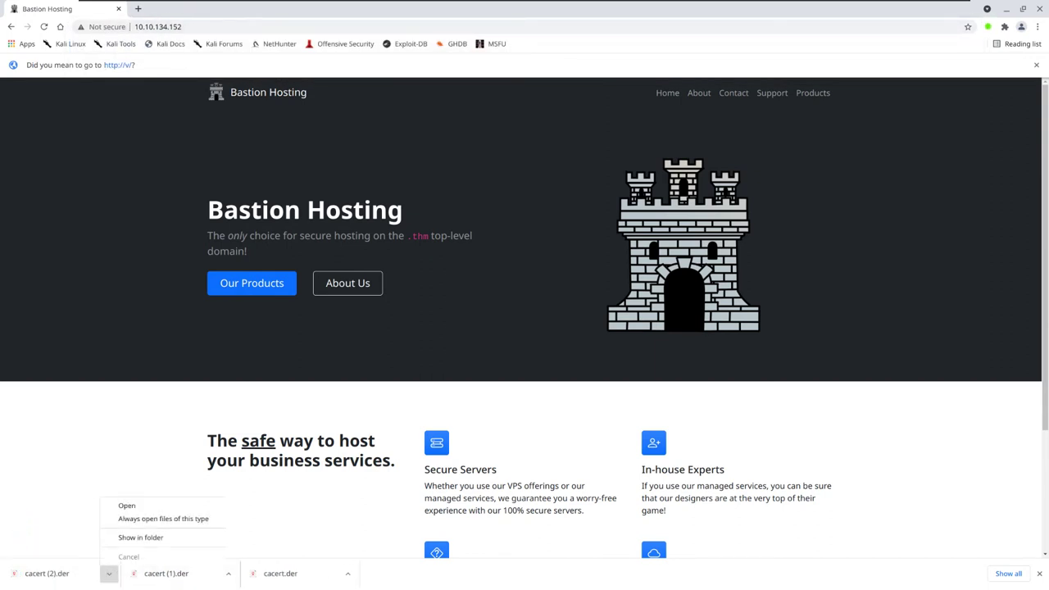
click(98, 355)
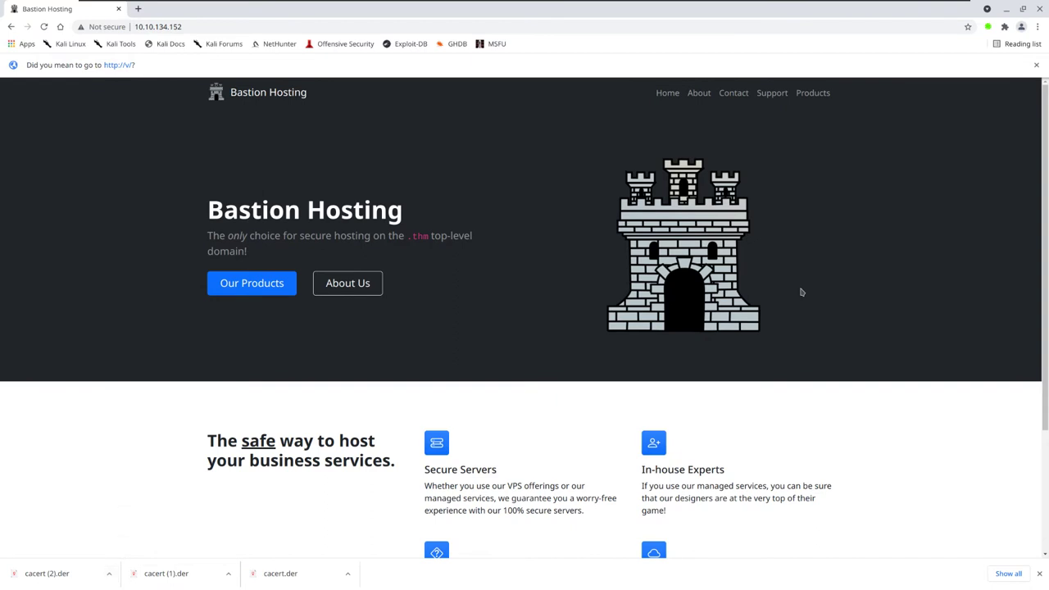
click(1038, 26)
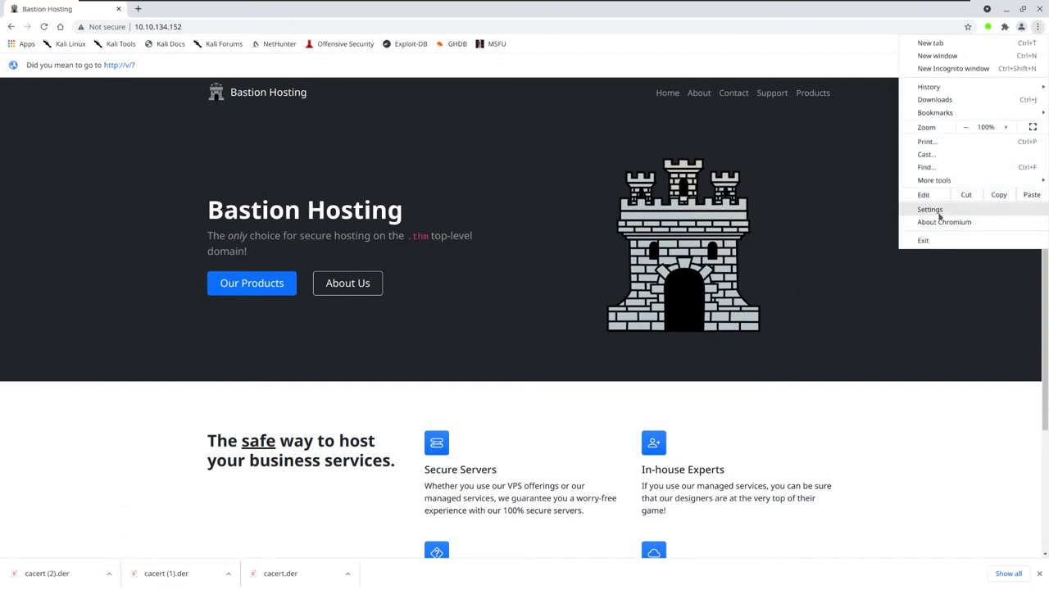
Search Chromium settings for certificates and open Security > Manage certificates.
click(930, 210)
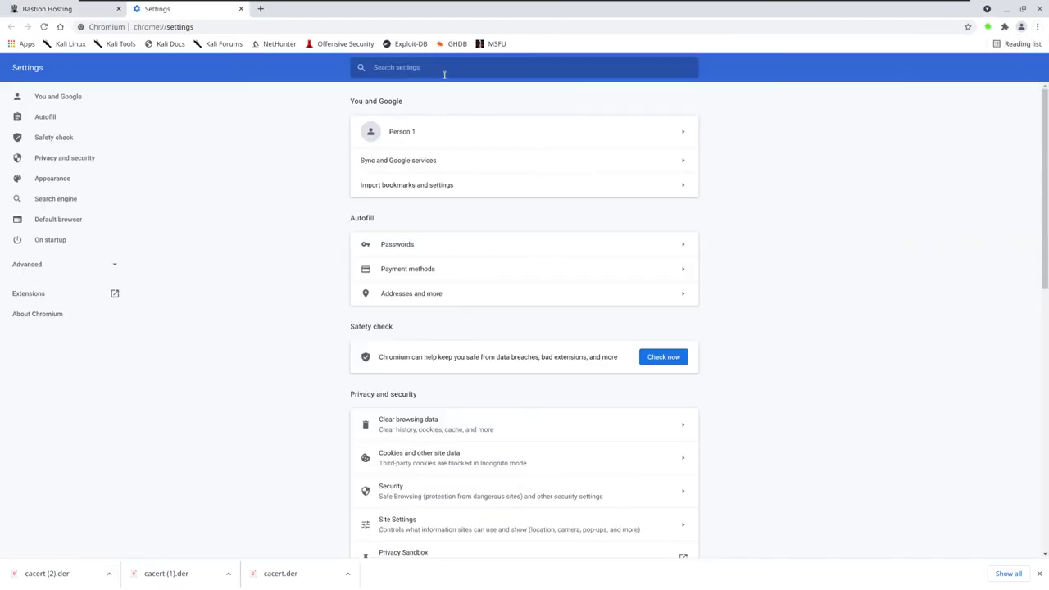
text(dertficate)
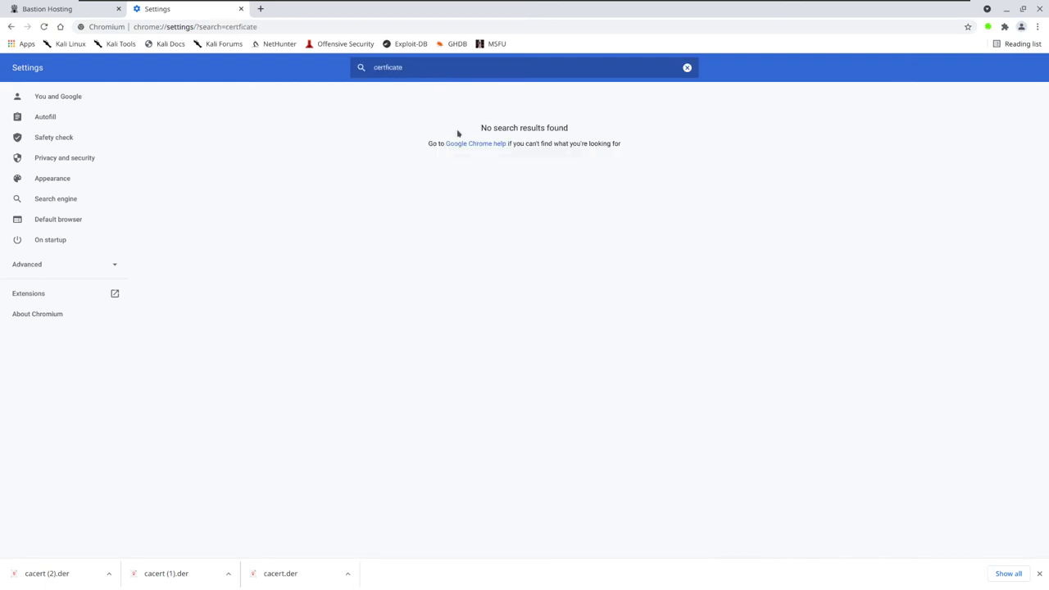
key(BackSpace)
key(BackSpace)
key(BackSpace)
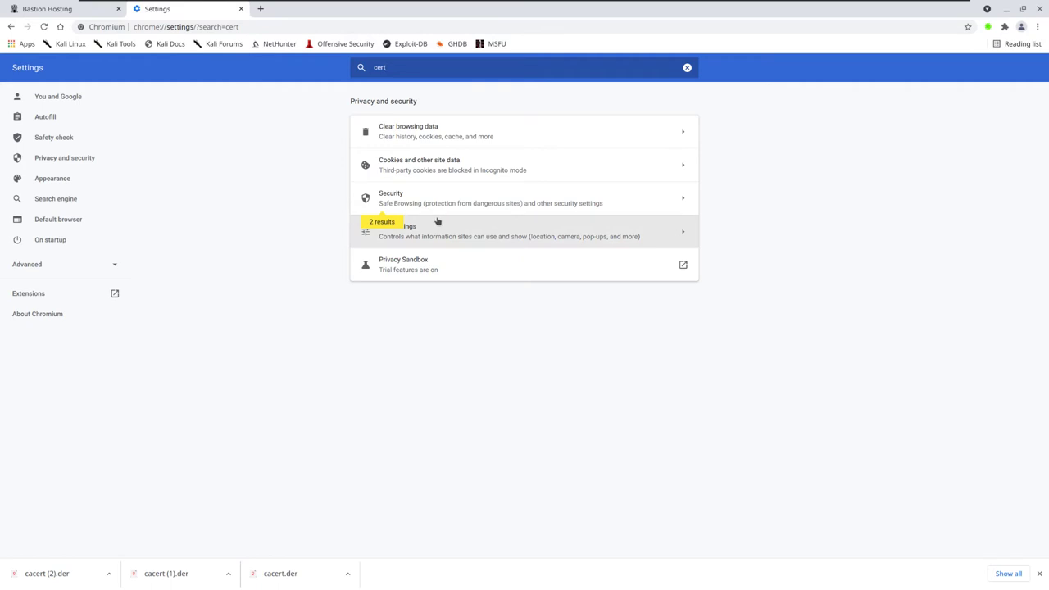
click(487, 202)
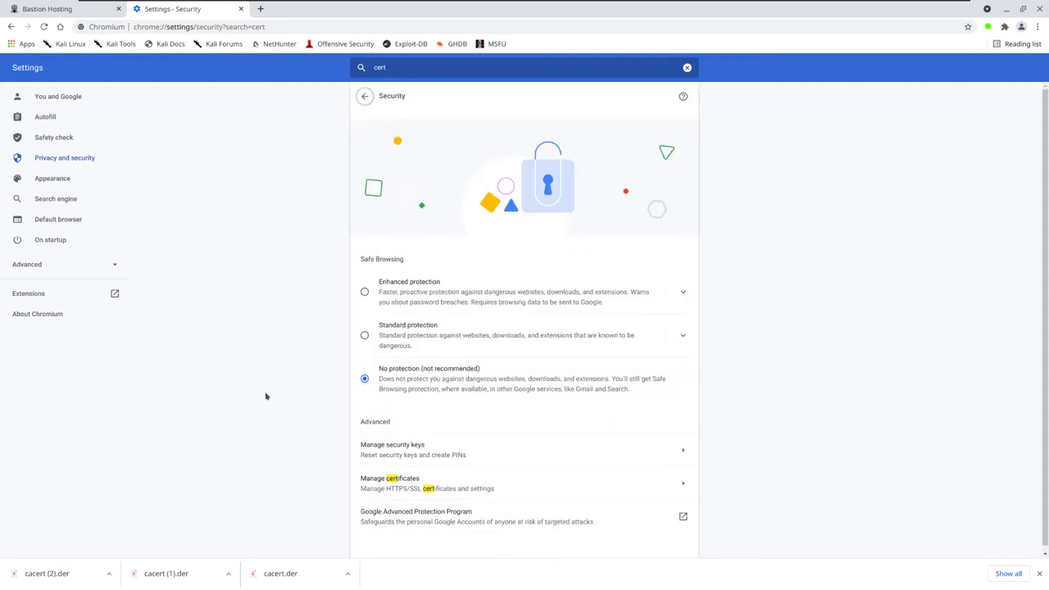
click(394, 488)
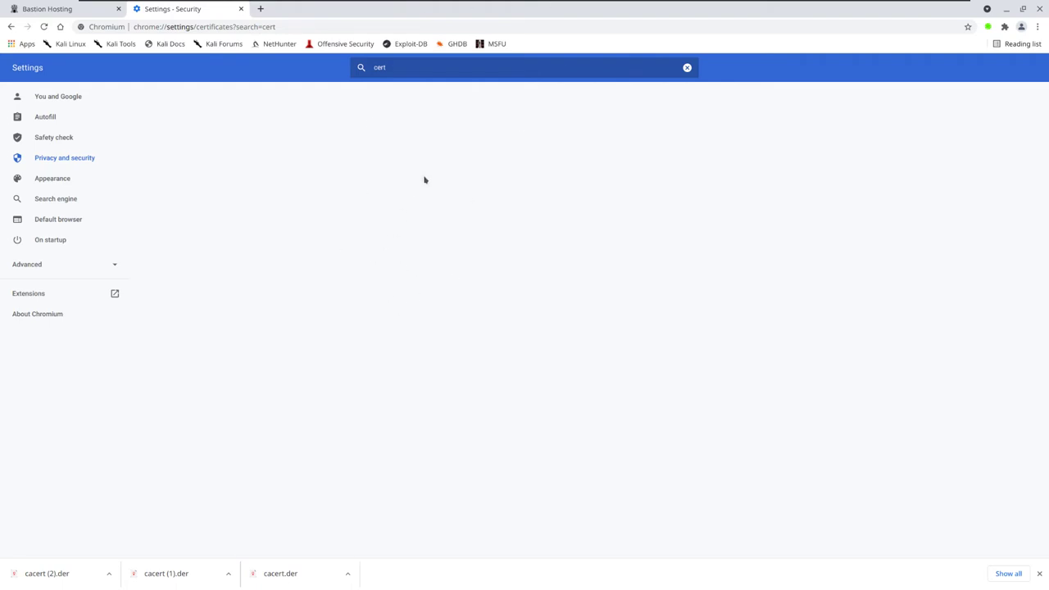
Clear the settings search and reopen Privacy and security > Security > Manage certificates.
click(687, 68)
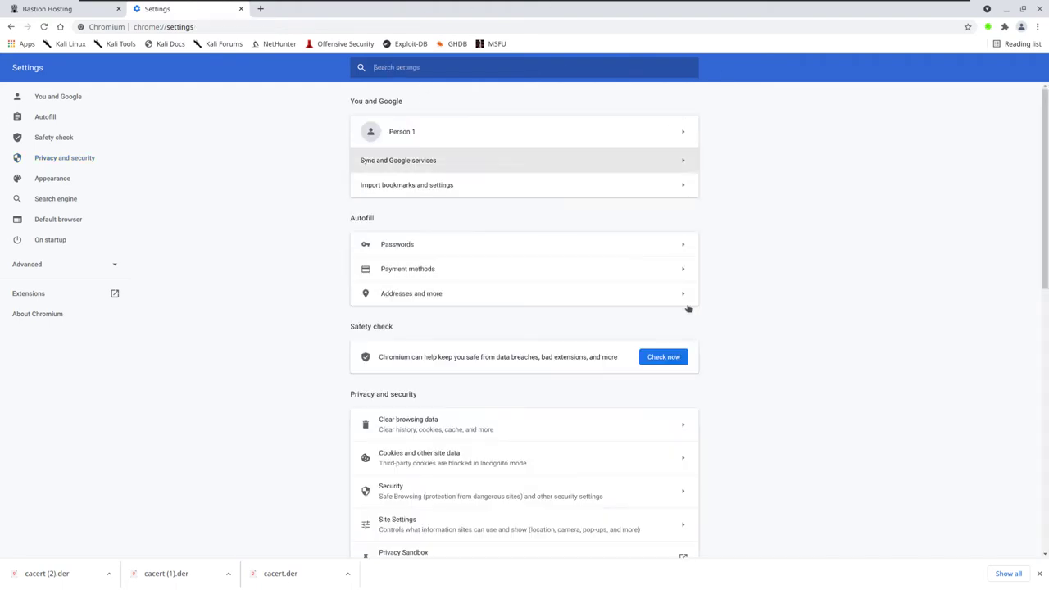
scroll(514, 383, down, 4)
scroll(515, 383, down, 4)
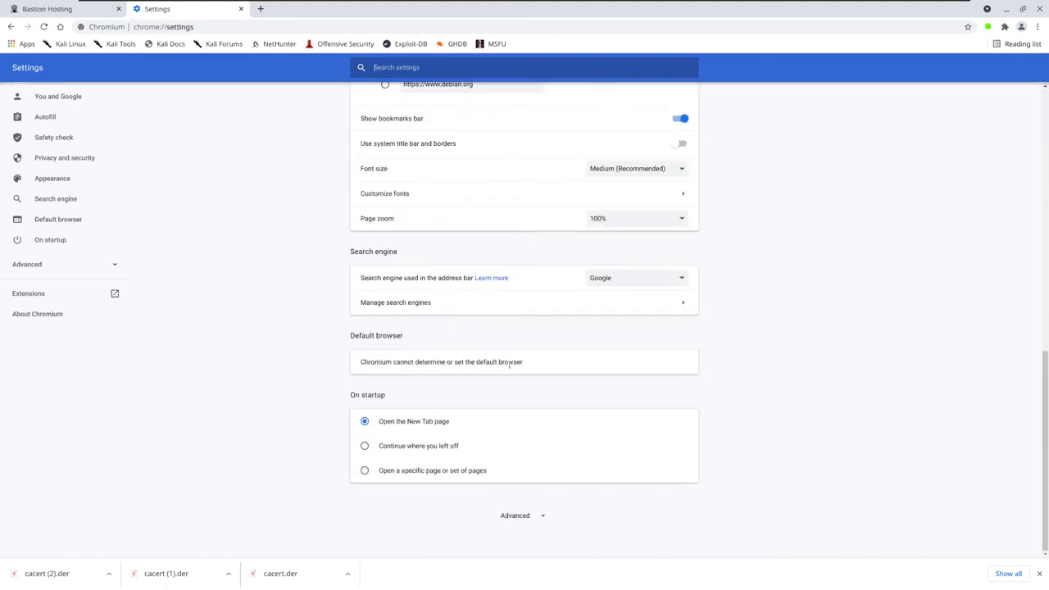
scroll(484, 341, up, 2)
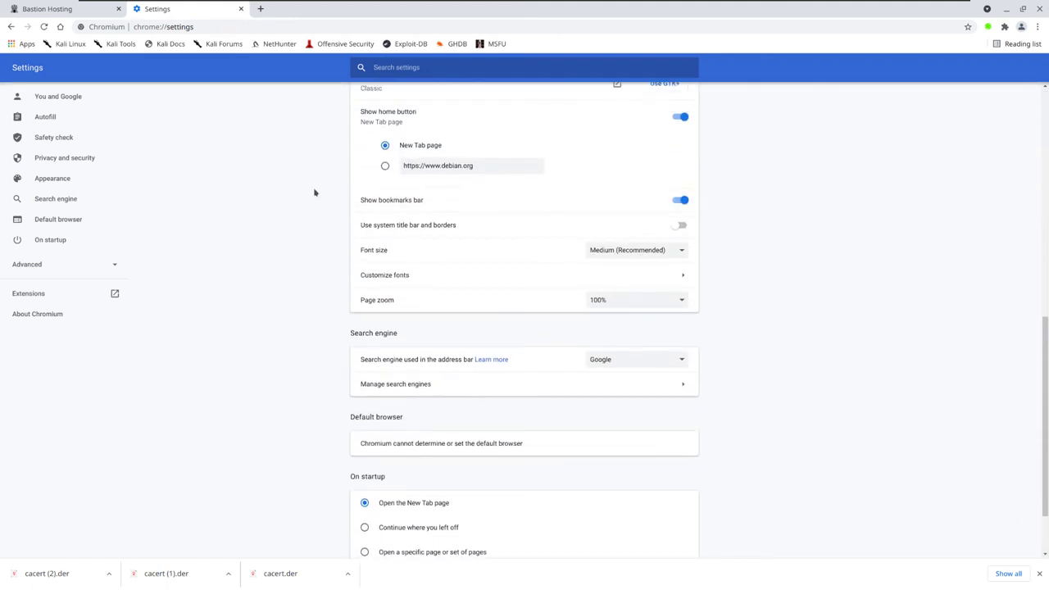
scroll(314, 192, up, 5)
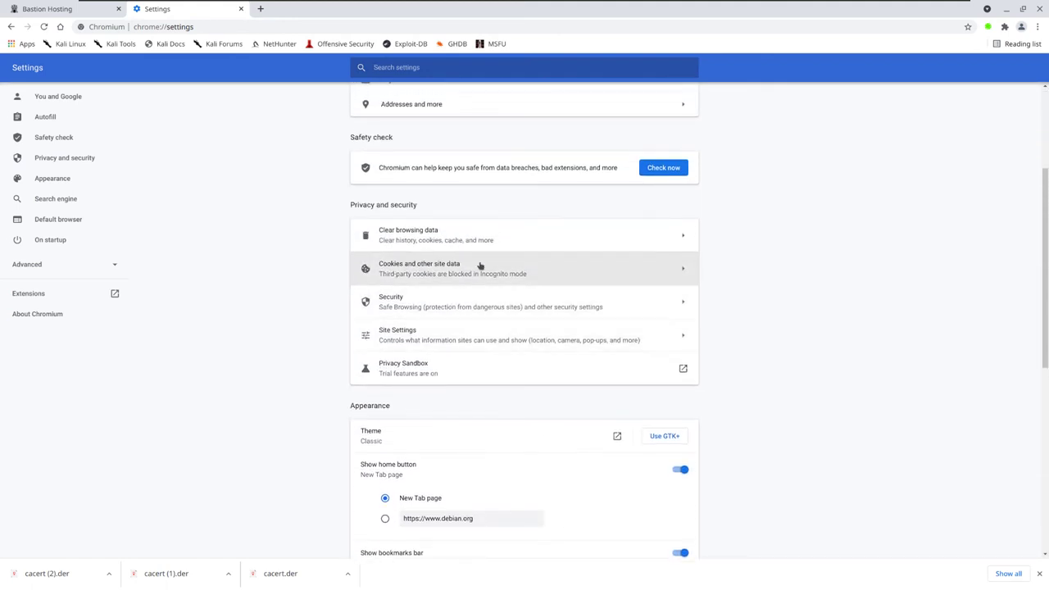
click(402, 307)
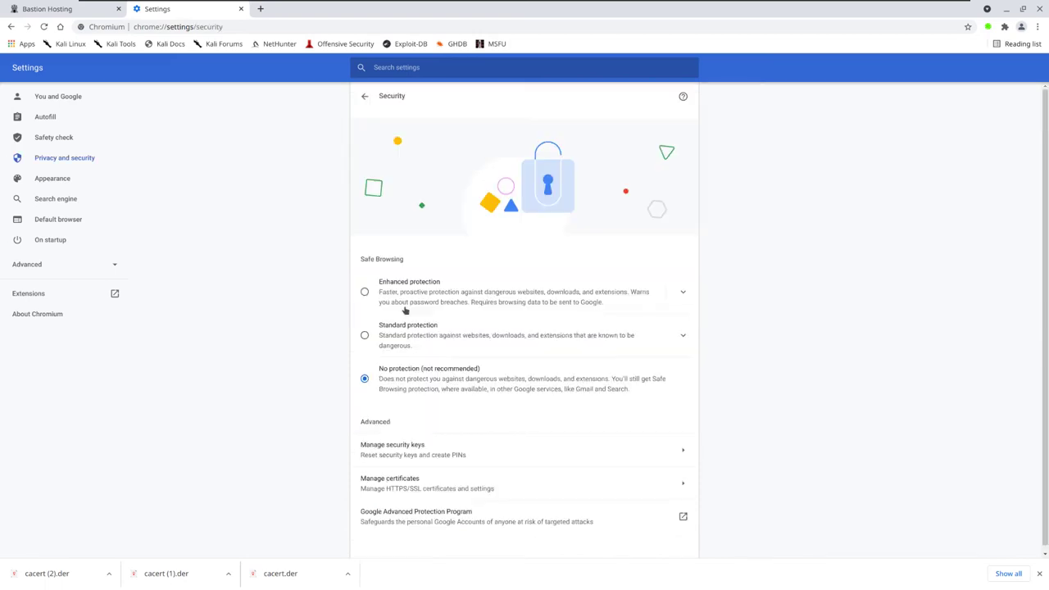
click(471, 492)
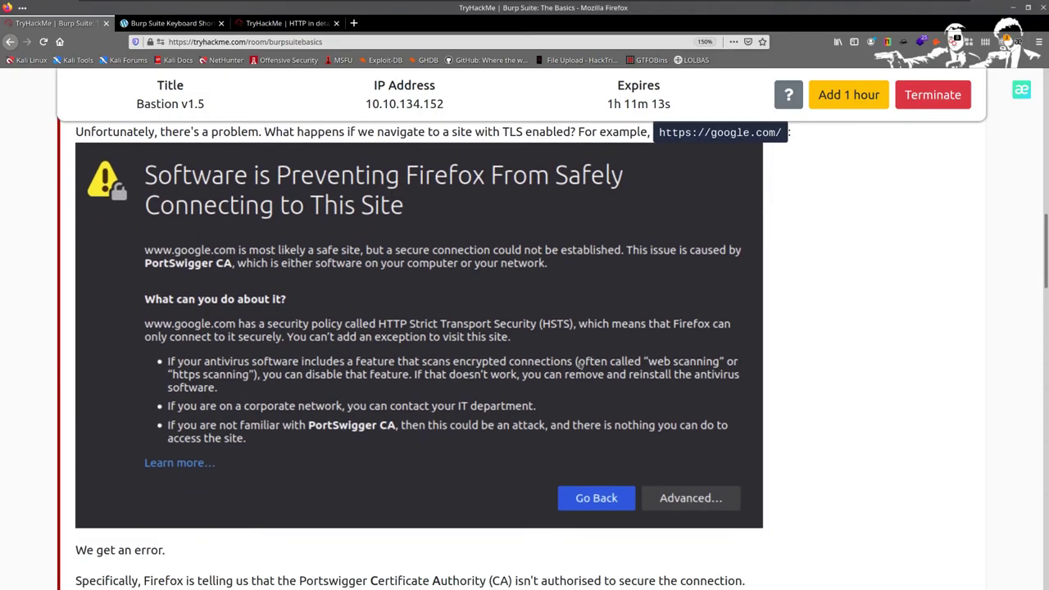
scroll(342, 182, down, 1)
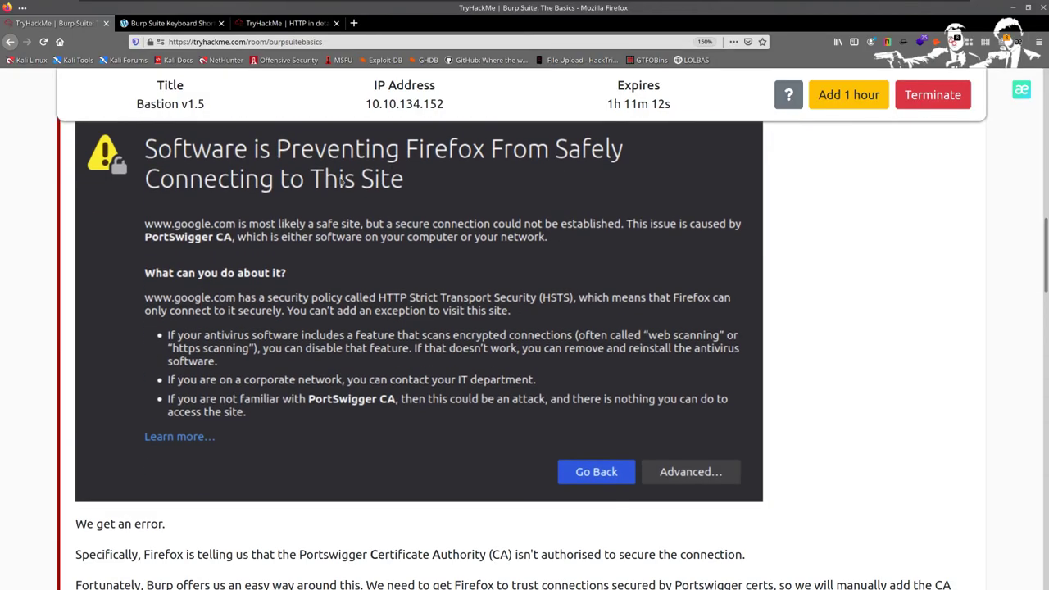
scroll(472, 364, up, 2)
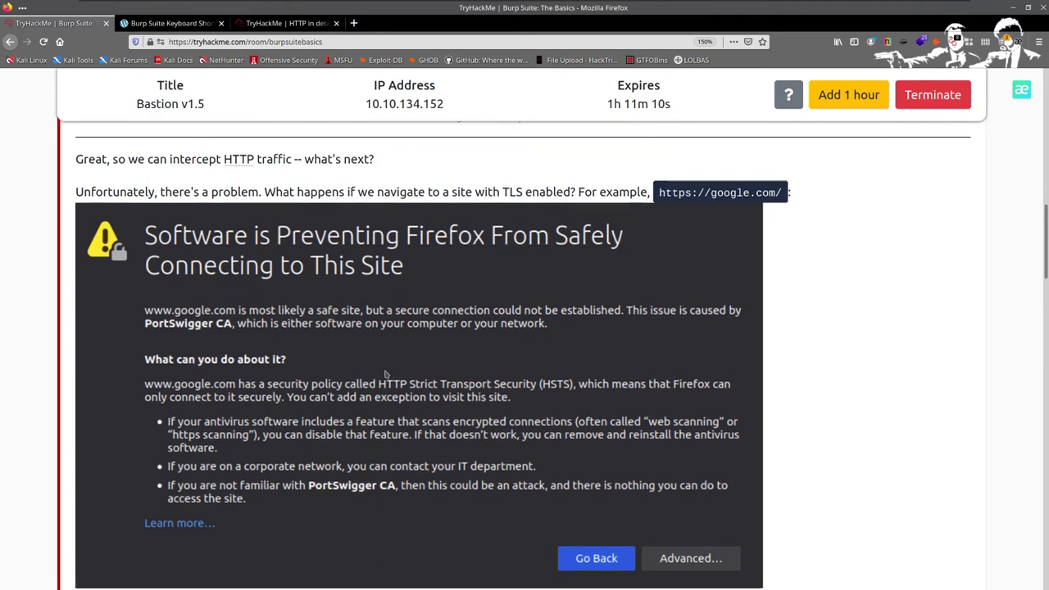
scroll(622, 232, down, 1)
scroll(555, 406, down, 4)
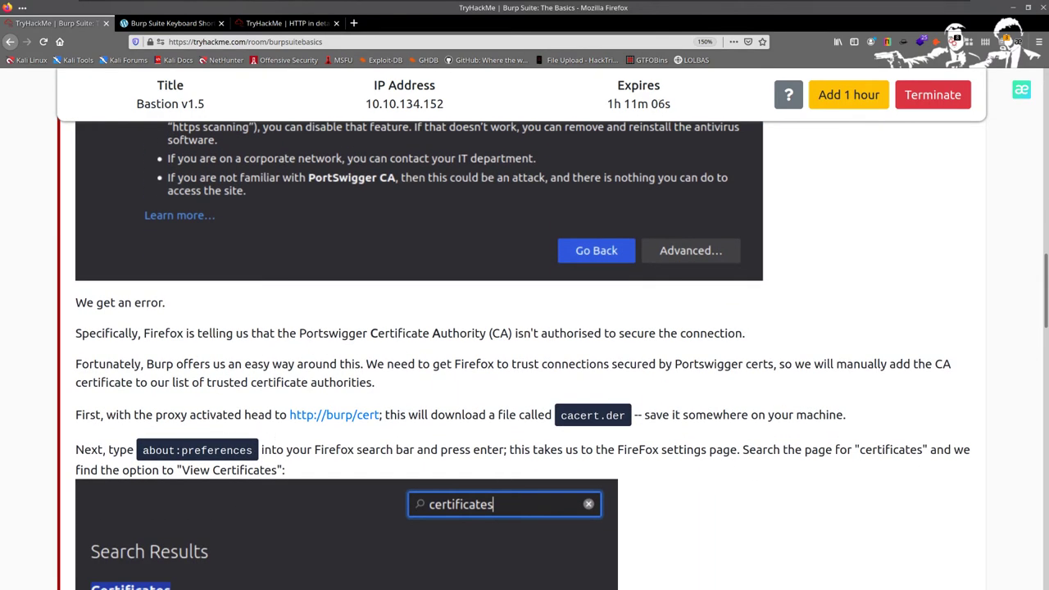
scroll(580, 401, down, 1)
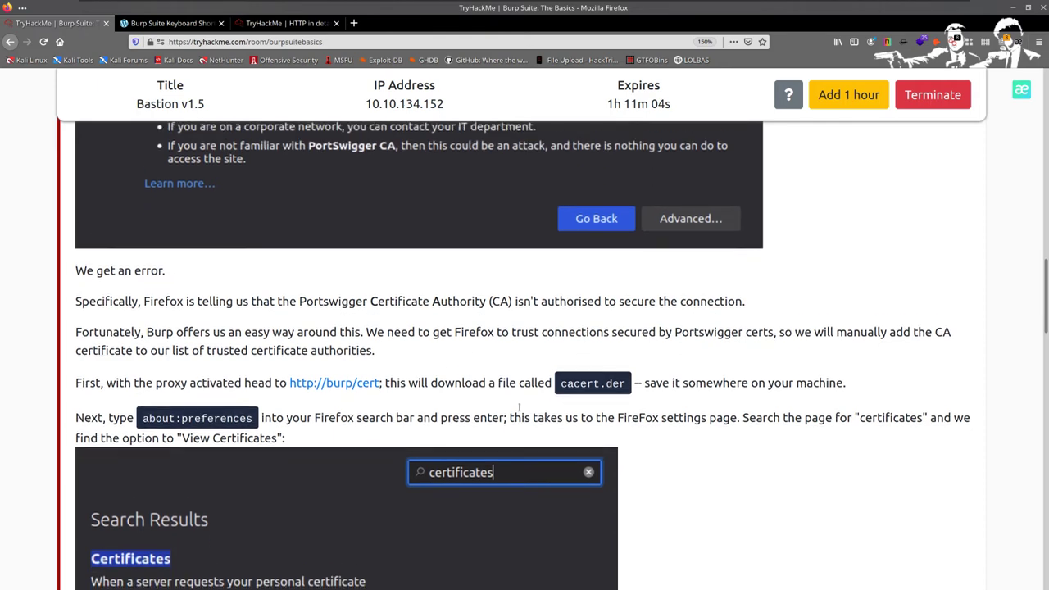
scroll(784, 206, up, 1)
scroll(784, 205, down, 2)
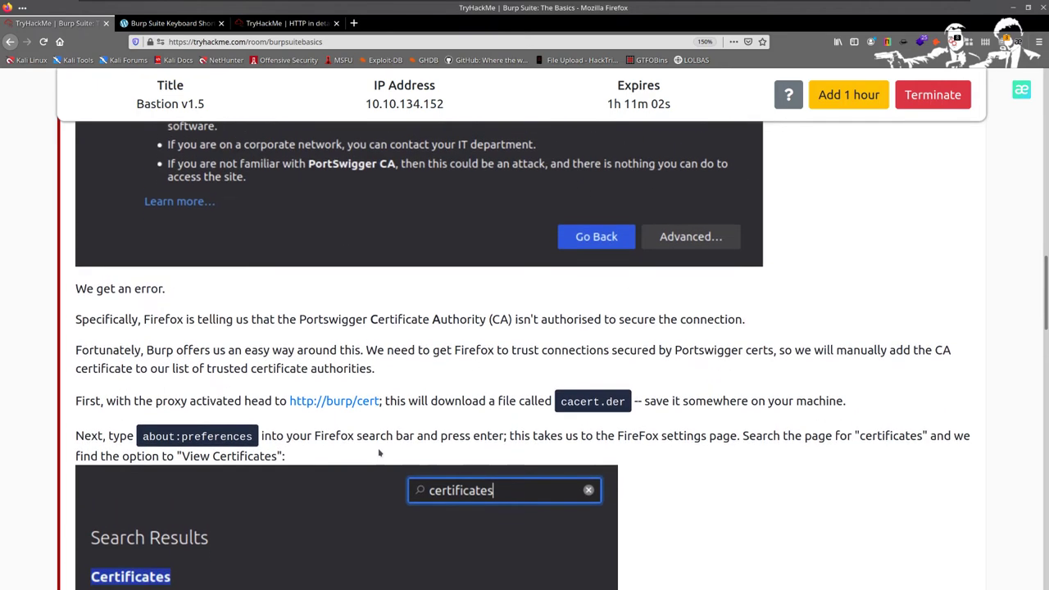
scroll(364, 285, down, 6)
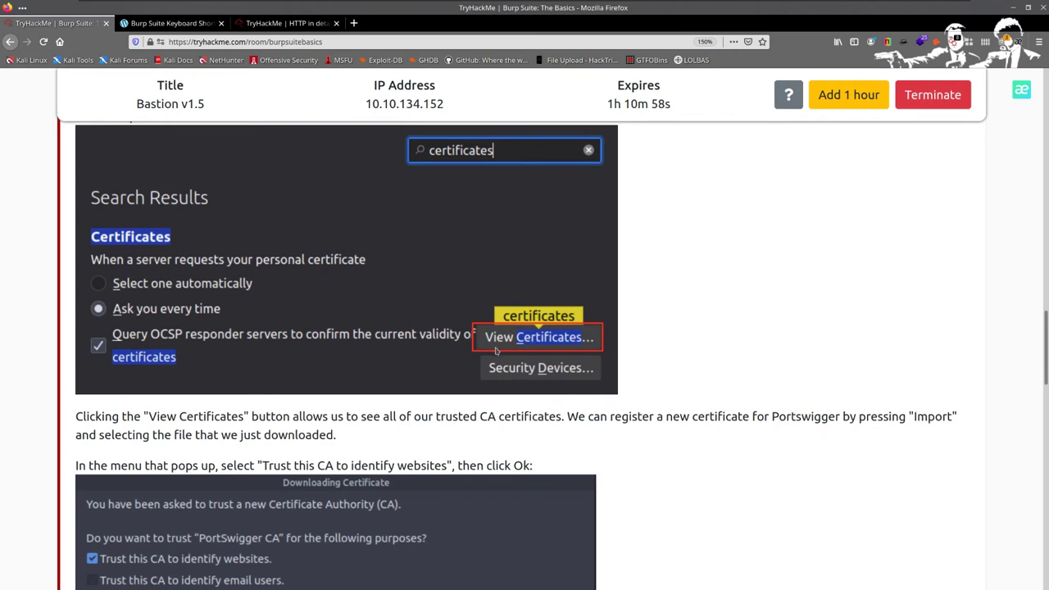
scroll(560, 323, down, 5)
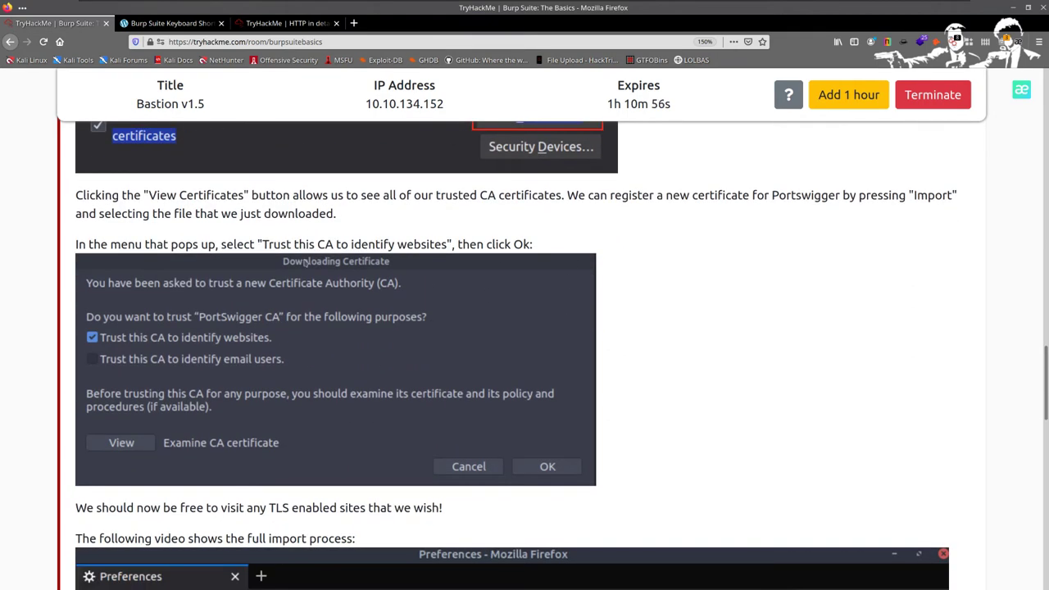
scroll(506, 211, up, 2)
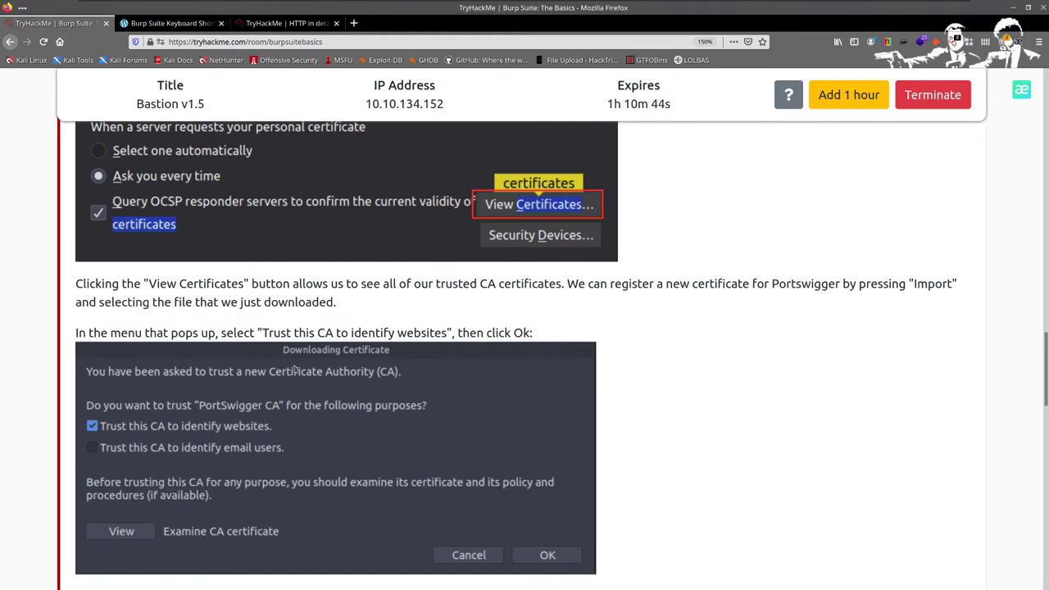
scroll(297, 370, down, 2)
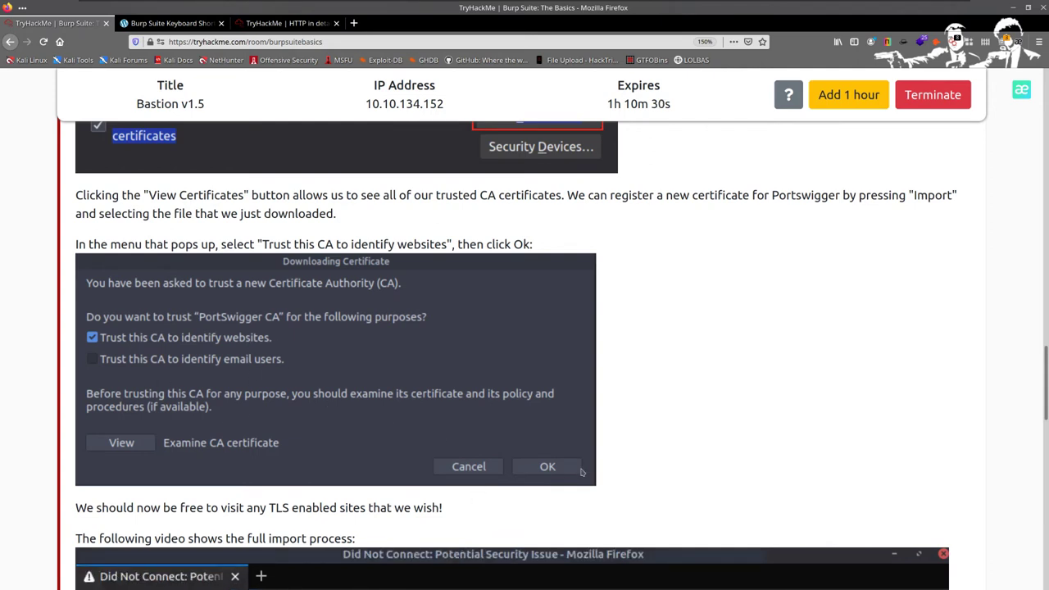
scroll(435, 421, down, 3)
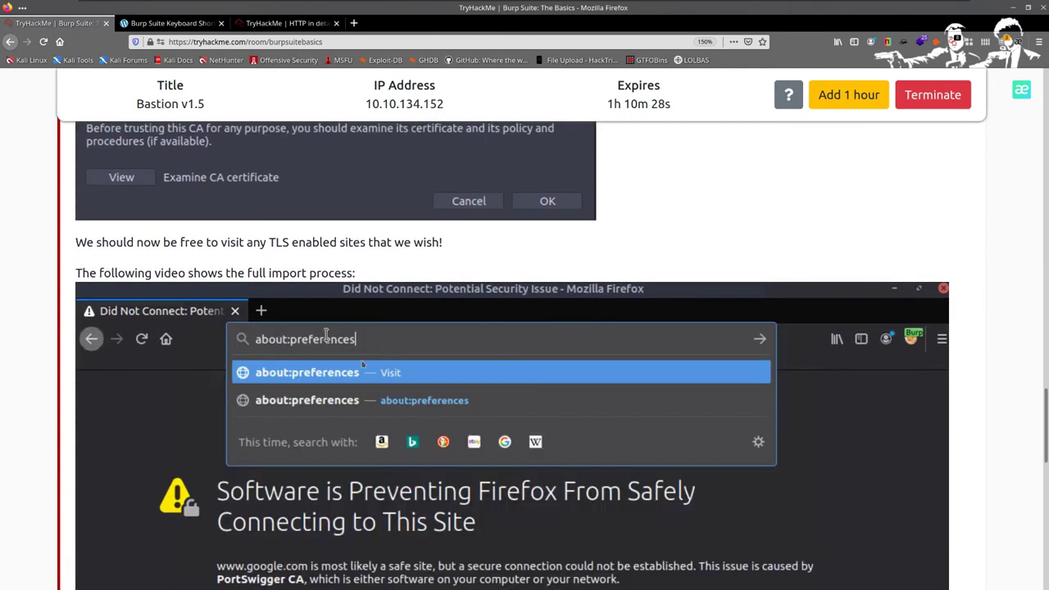
scroll(452, 369, down, 1)
scroll(452, 369, down, 5)
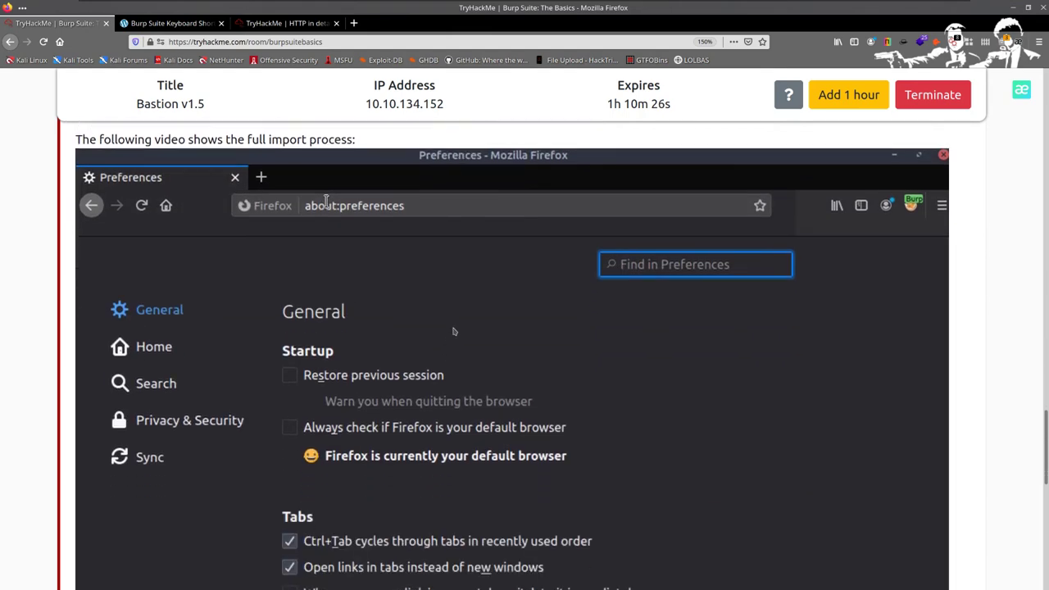
scroll(462, 300, up, 1)
scroll(463, 303, up, 4)
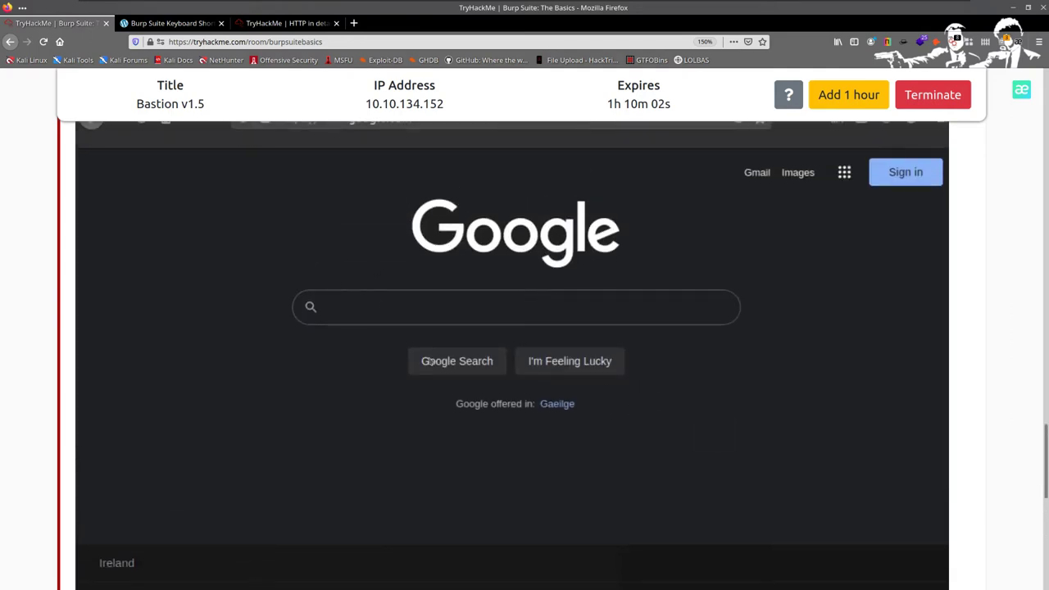
scroll(433, 362, down, 3)
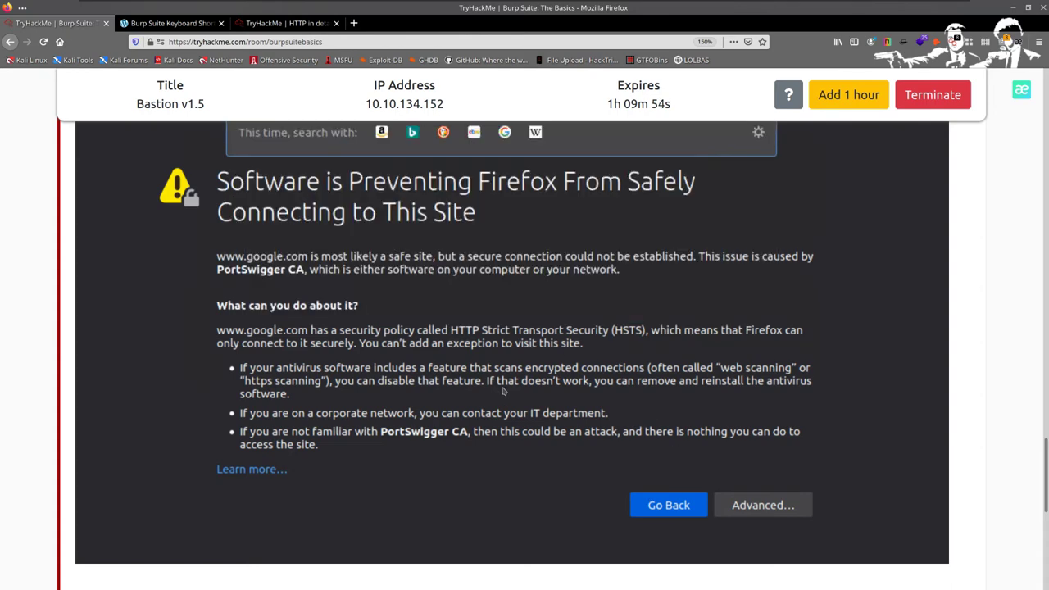
scroll(545, 394, down, 1)
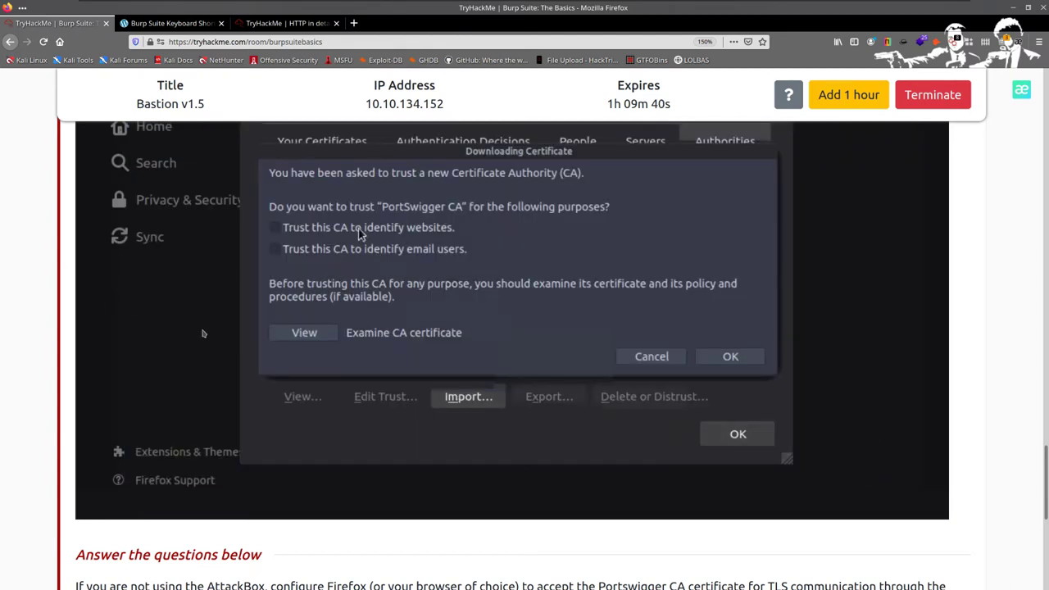
scroll(204, 334, down, 3)
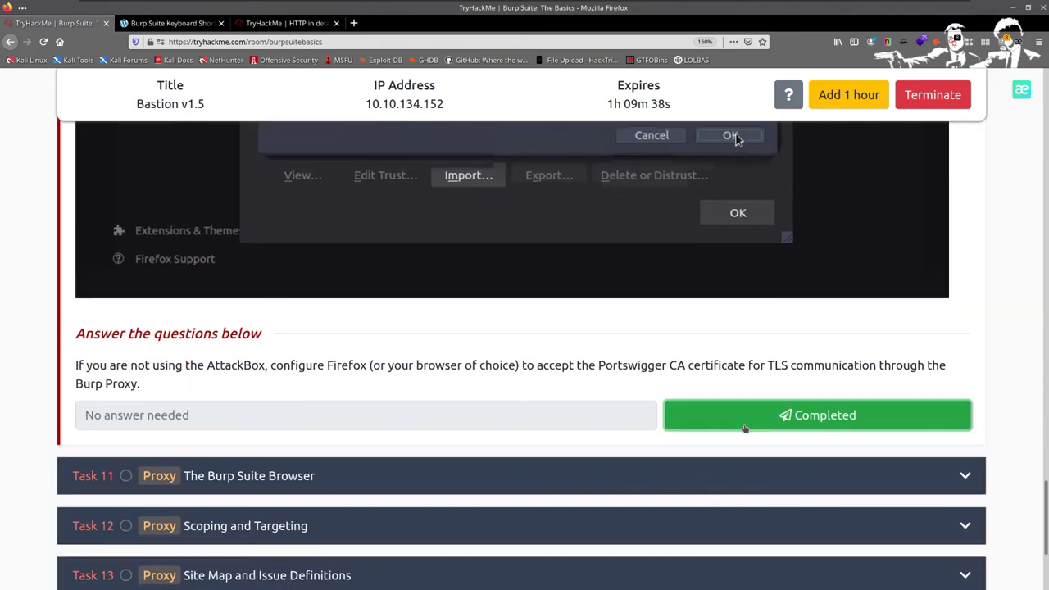
Mark Task 10's Proxying HTTPS question Completed and expand Task 11, The Burp Suite Browser.
click(745, 428)
scroll(590, 345, up, 5)
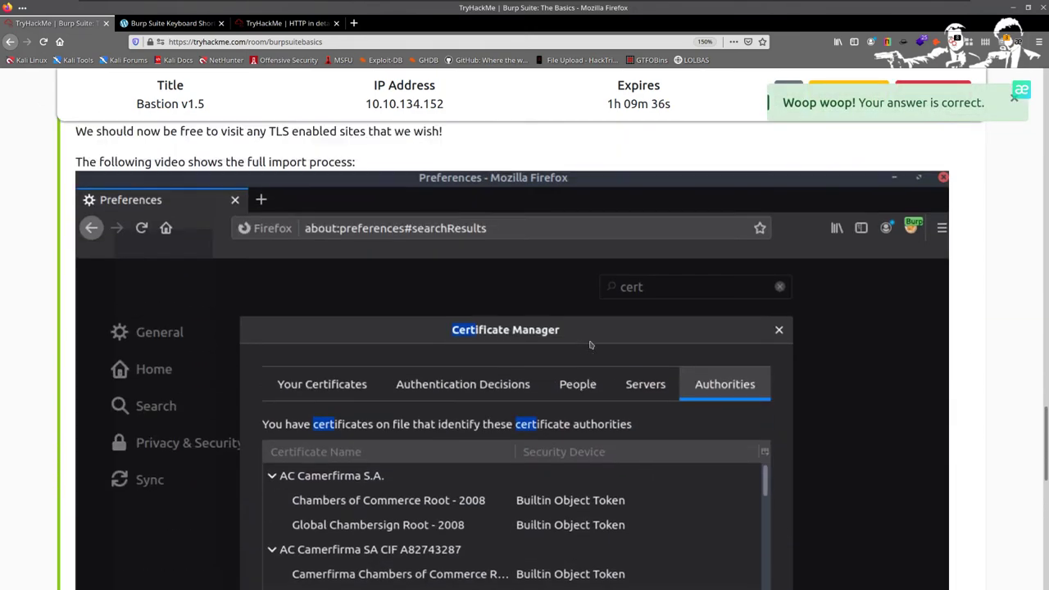
scroll(590, 345, up, 5)
scroll(585, 366, down, 10)
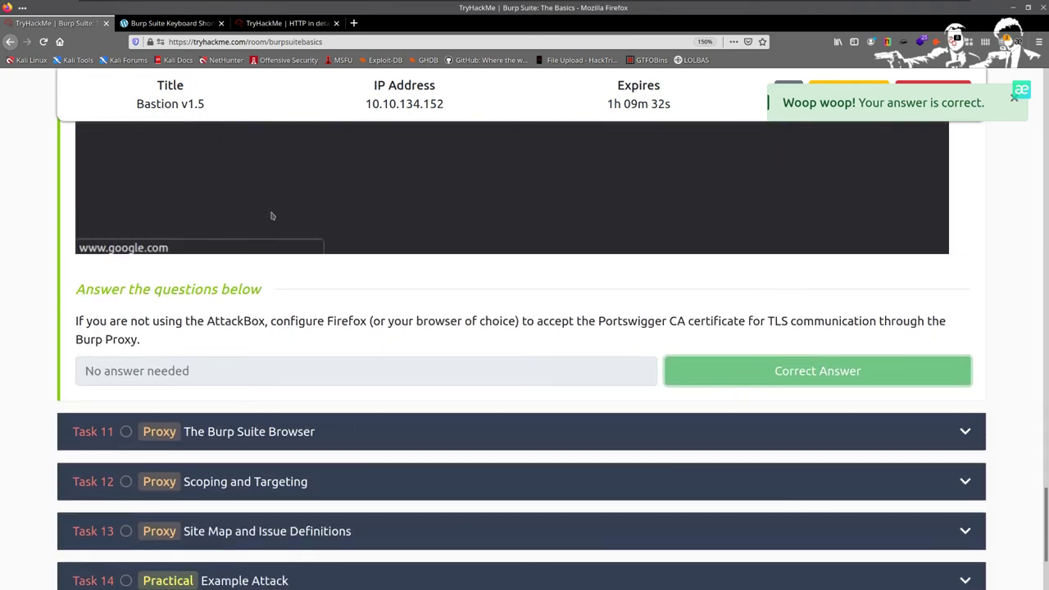
scroll(273, 215, up, 10)
scroll(299, 333, up, 5)
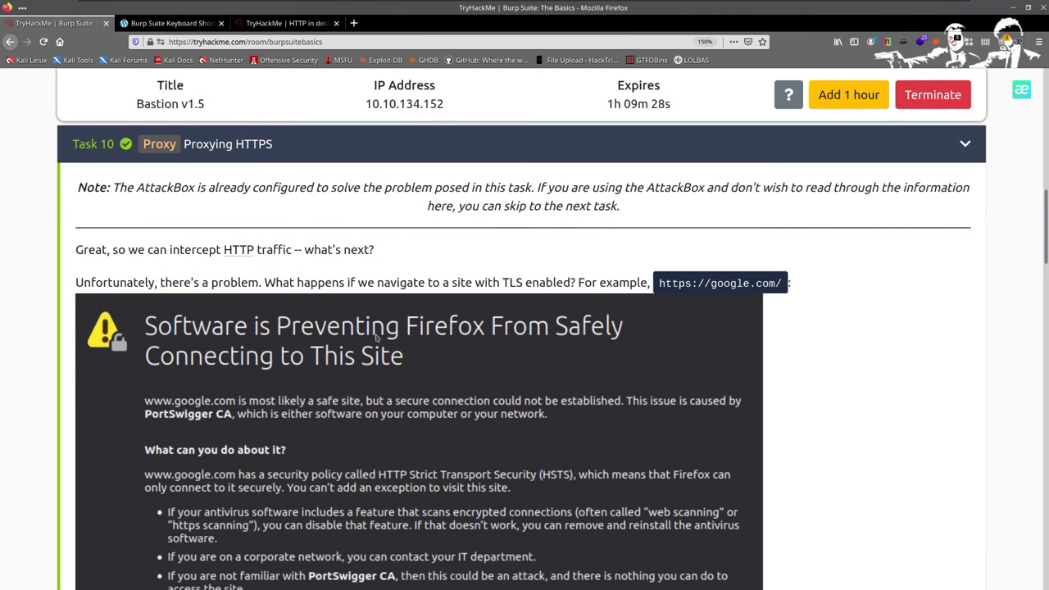
scroll(279, 321, down, 1)
scroll(373, 421, down, 1)
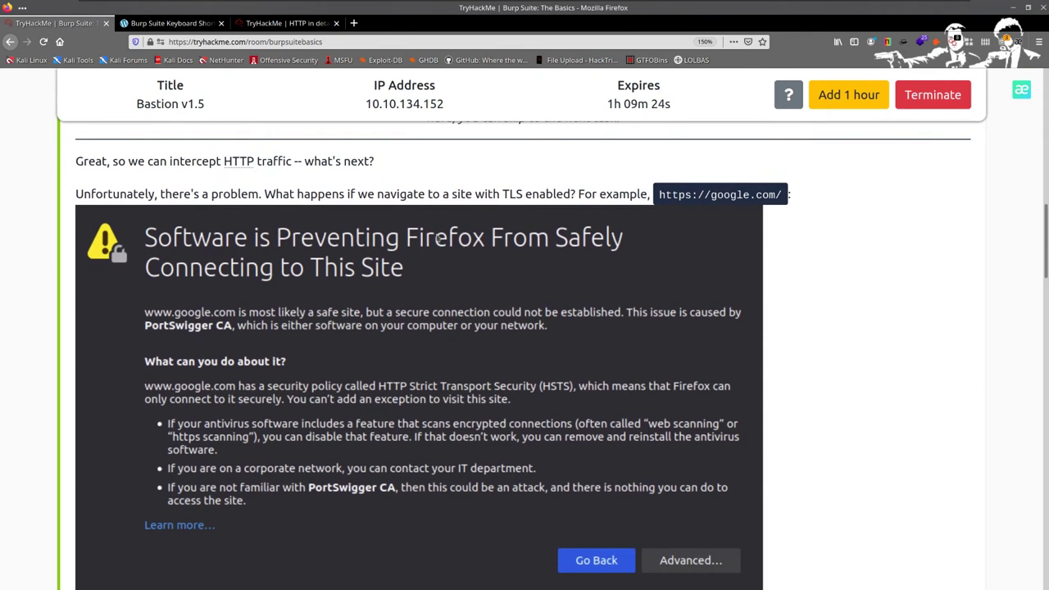
scroll(380, 340, down, 3)
scroll(379, 340, down, 15)
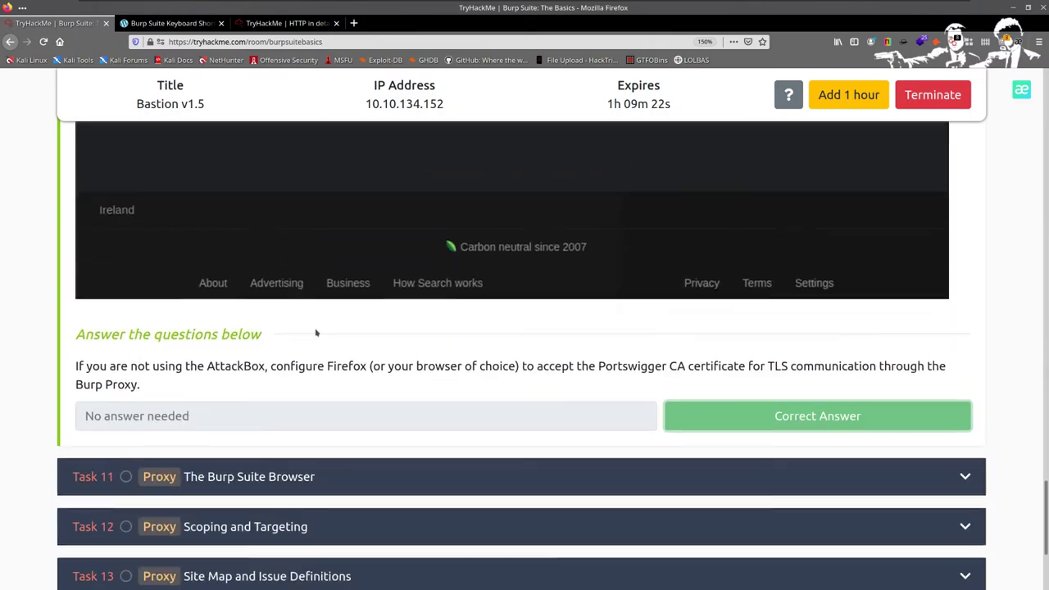
scroll(316, 332, down, 3)
click(259, 346)
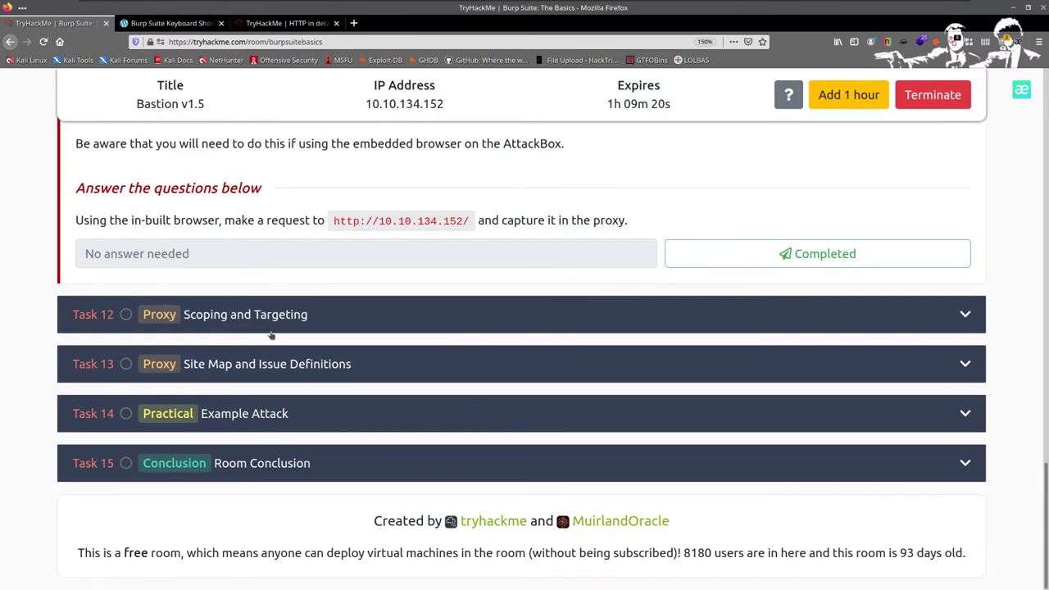
scroll(267, 331, up, 7)
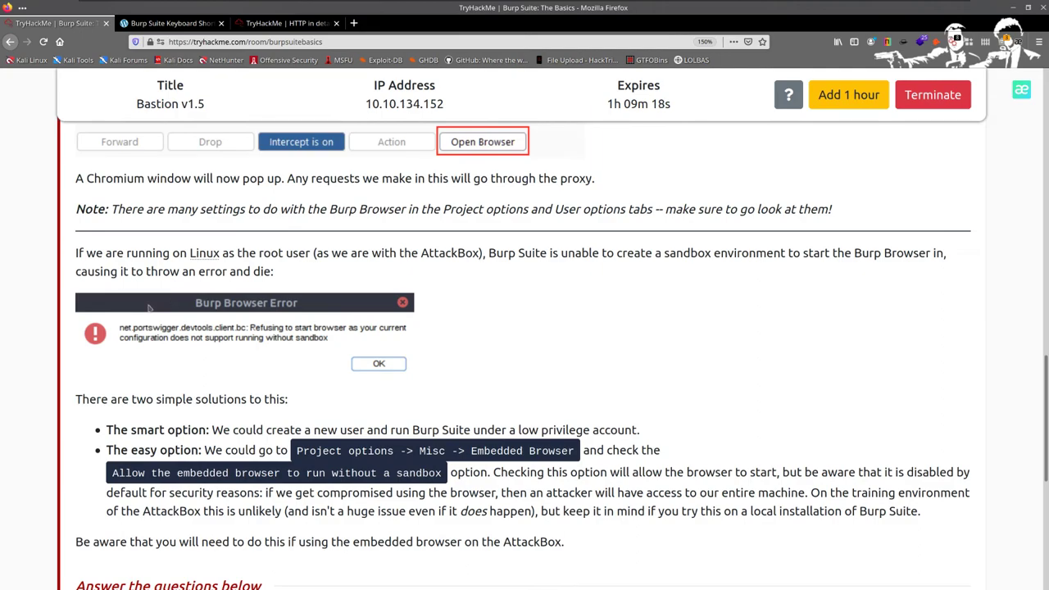
scroll(120, 326, up, 15)
scroll(114, 301, down, 15)
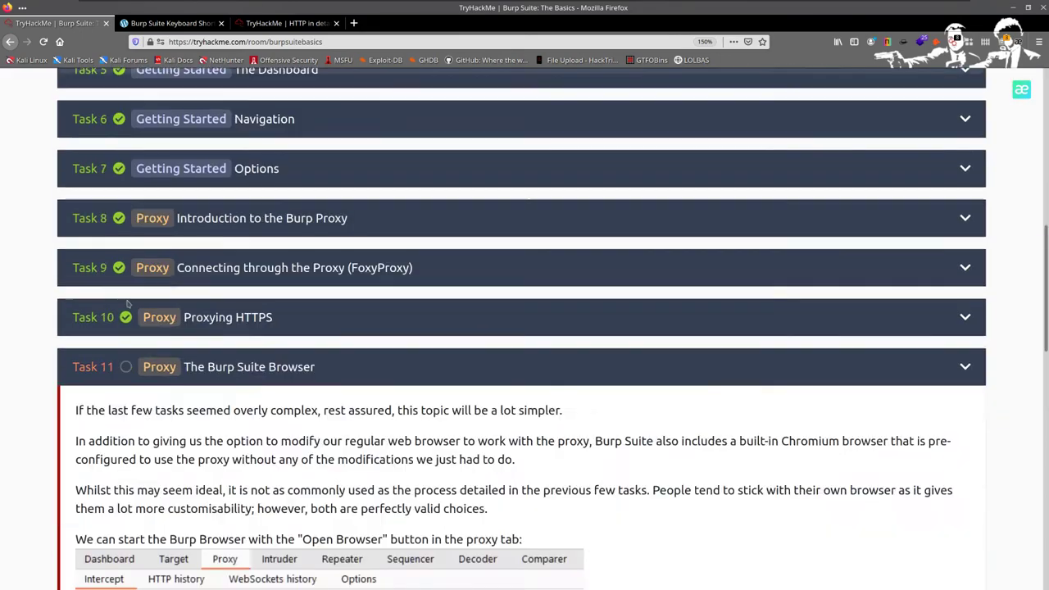
scroll(131, 296, up, 10)
scroll(114, 307, down, 3)
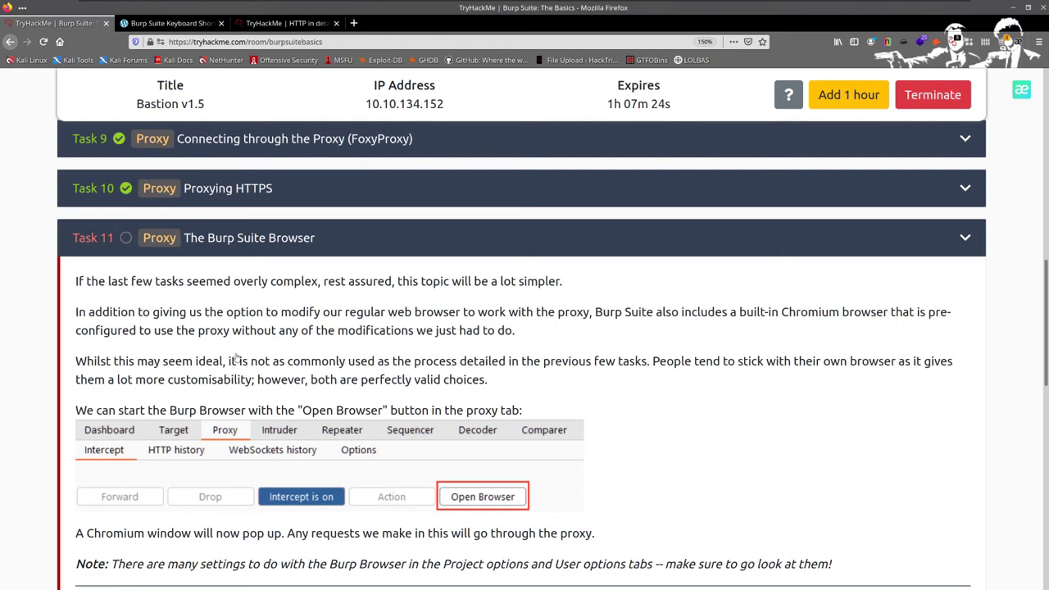
Highlight Task 11's text on the Project options > Misc > Embedded Browser sandbox workaround.
scroll(238, 352, down, 8)
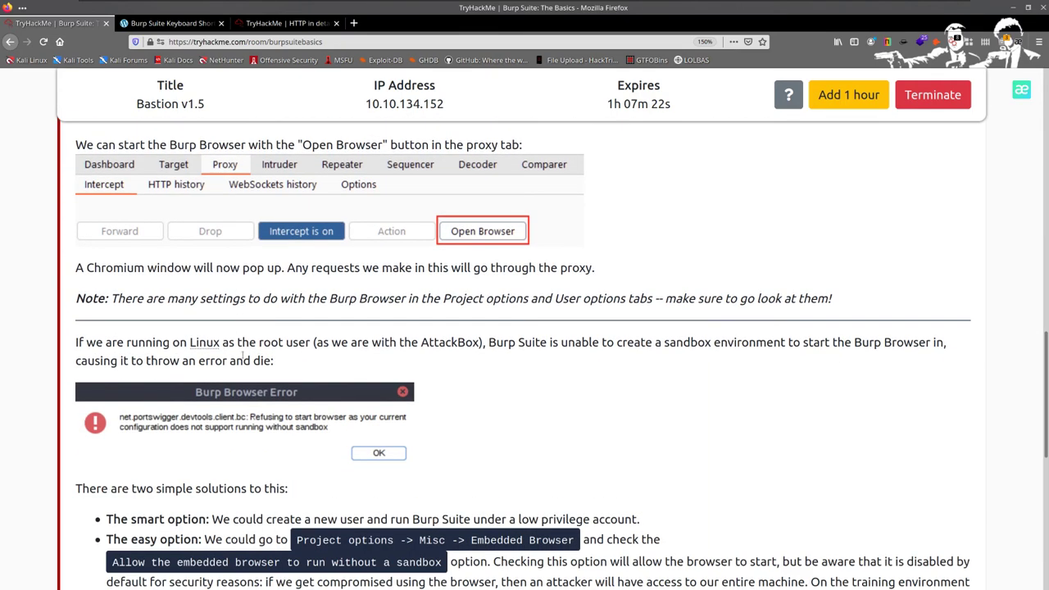
scroll(237, 354, up, 1)
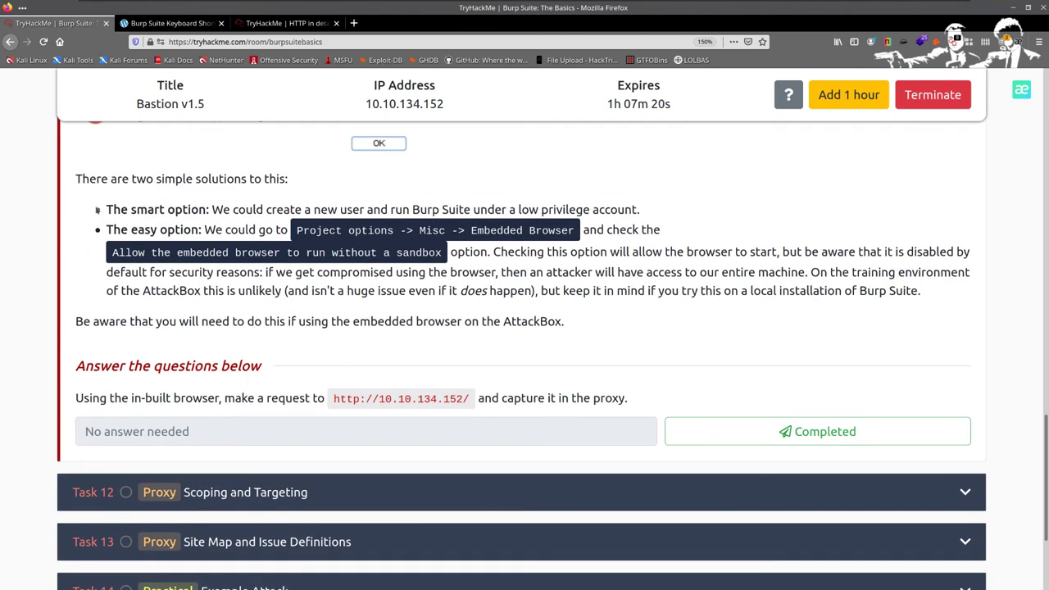
drag(104, 210, 785, 332)
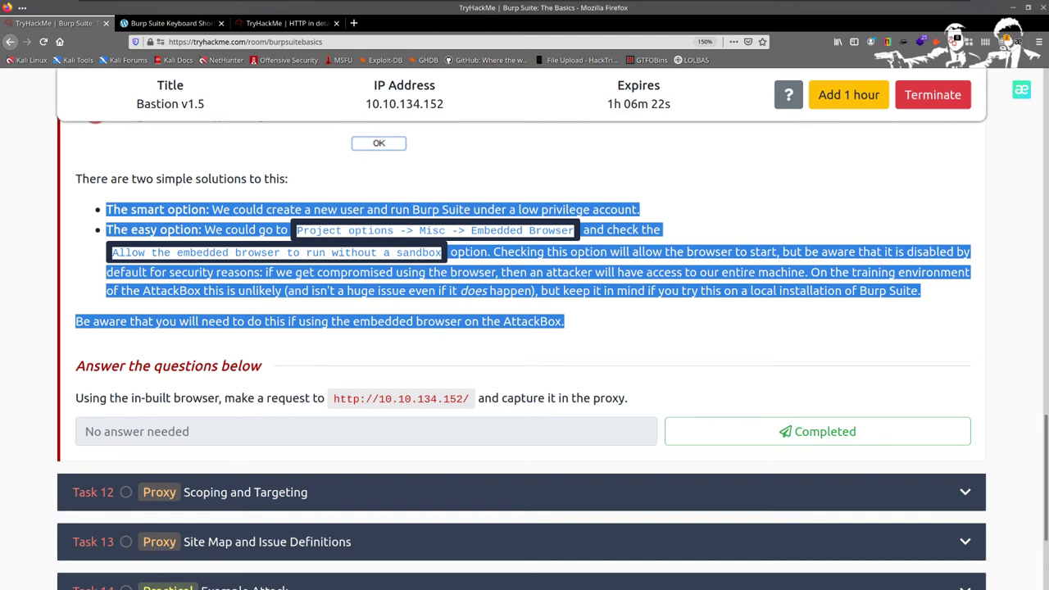
In Burp, step through Project options HTTP, TLS and Sessions to reach Misc.
click(341, 381)
key(alt+Tab)
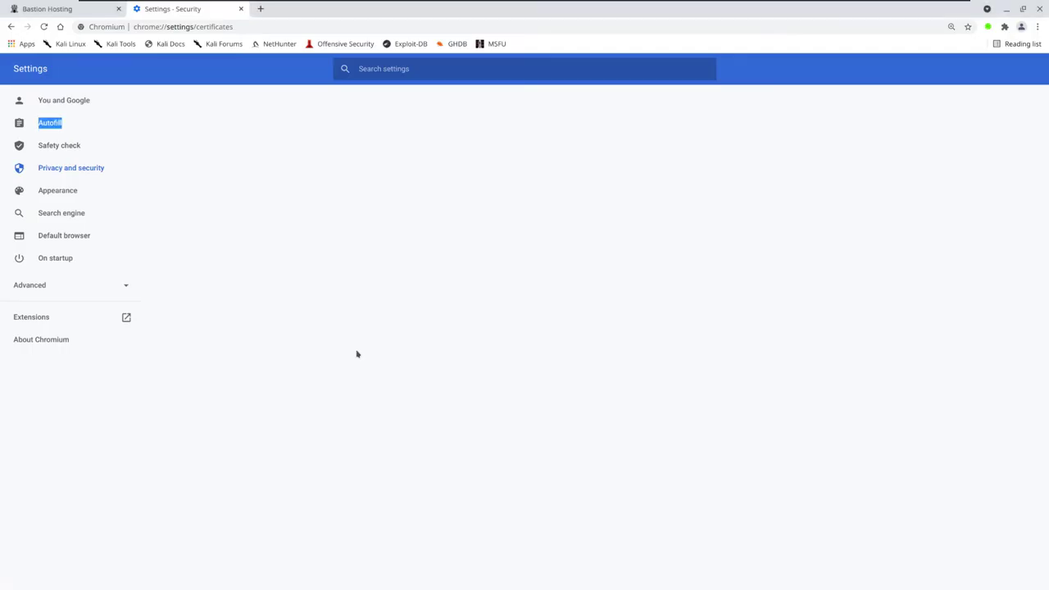
key(alt+Tab)
key(Tab)
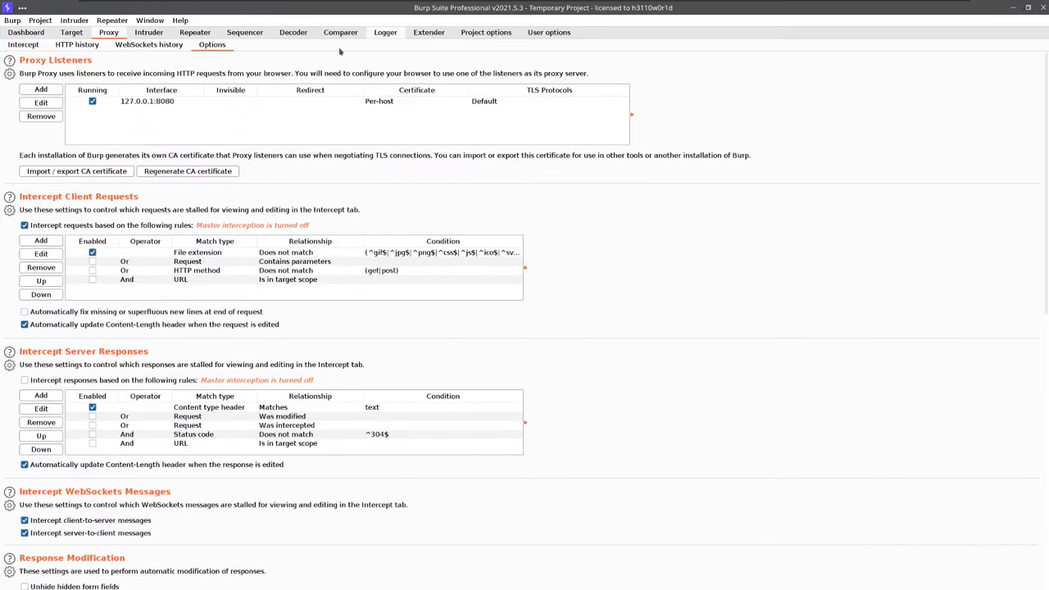
click(486, 32)
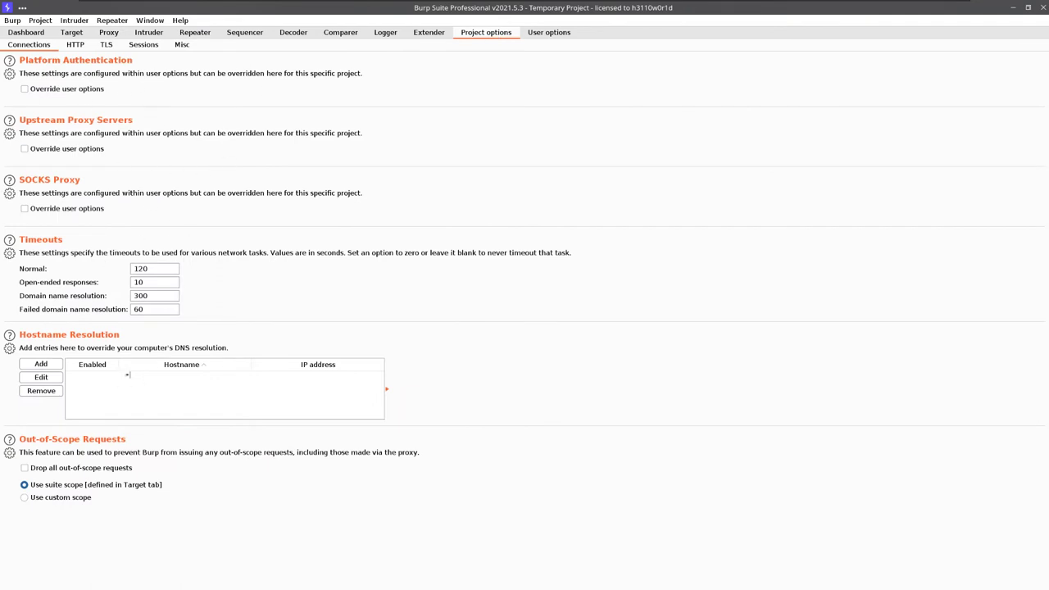
click(80, 47)
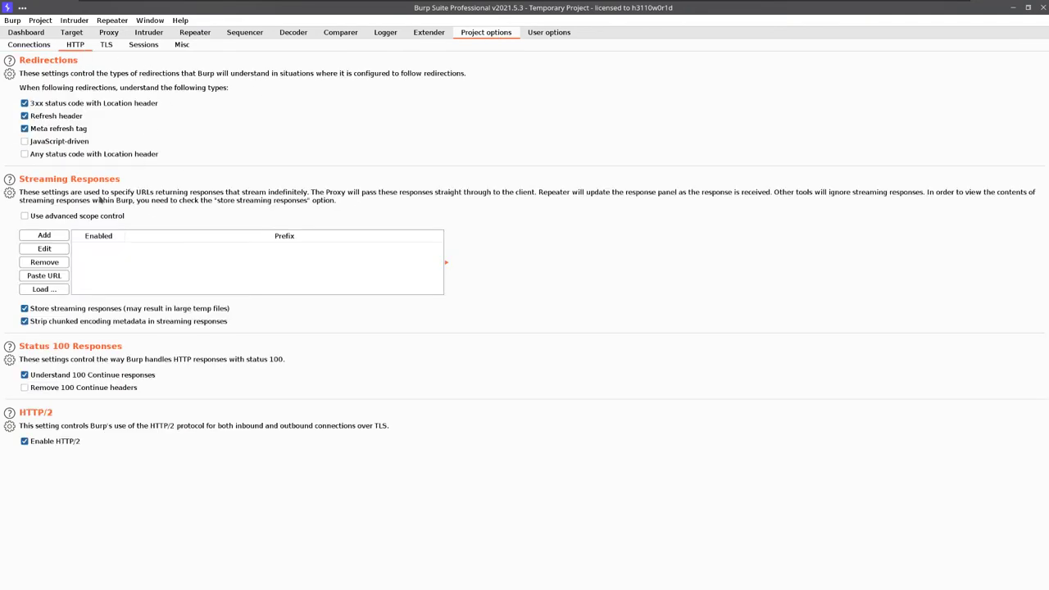
click(133, 47)
click(108, 47)
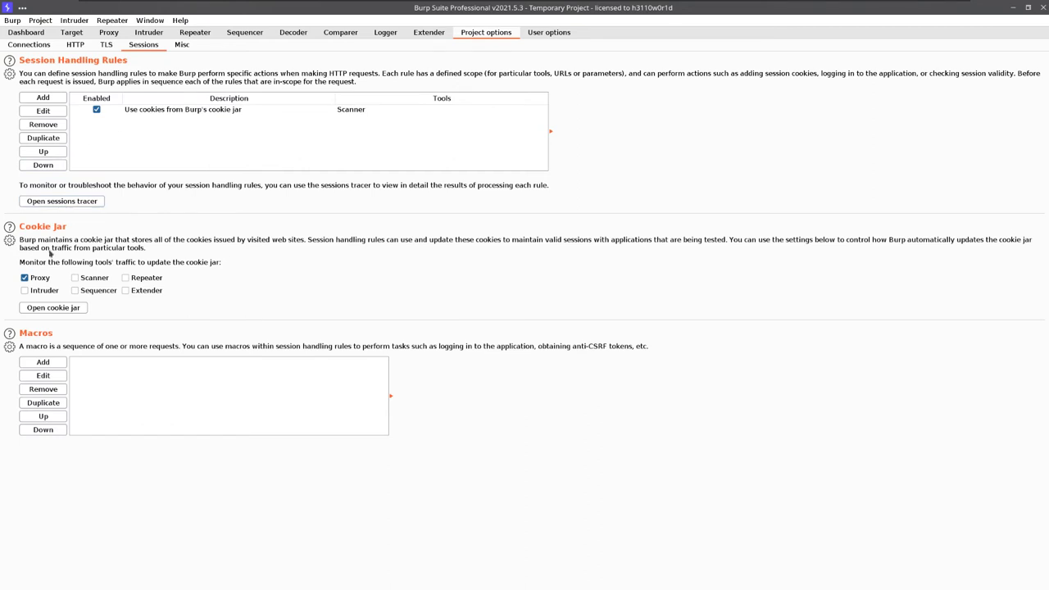
click(182, 44)
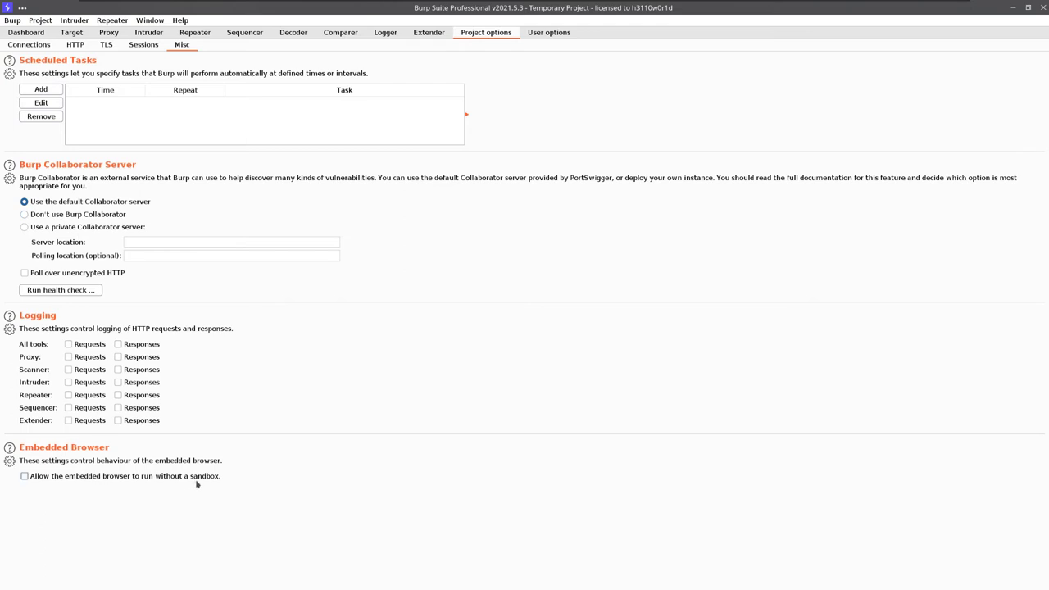
Tick then untick the embedded browser's run-without-sandbox option, leaving it unchecked.
click(25, 476)
click(49, 481)
click(150, 20)
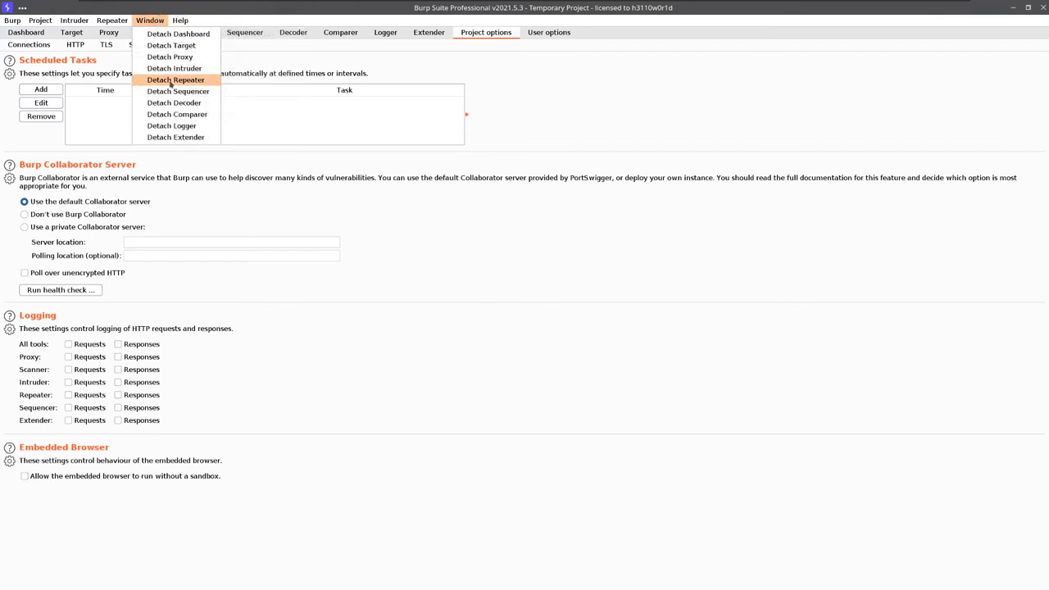
mouse_move(180, 19)
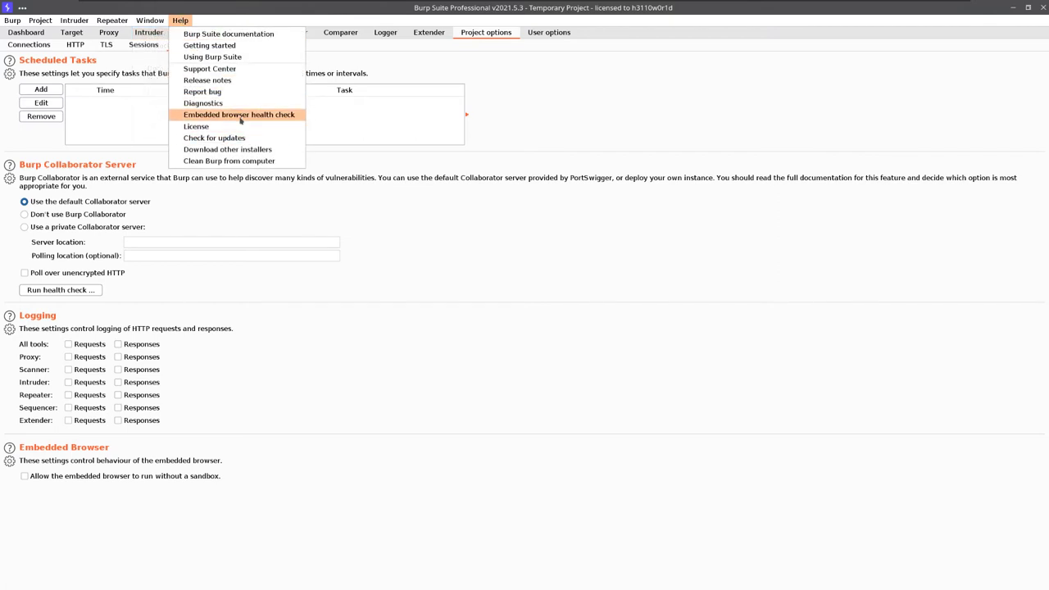
Run the embedded browser health check, review its failed browser binaries result, and close it.
click(213, 118)
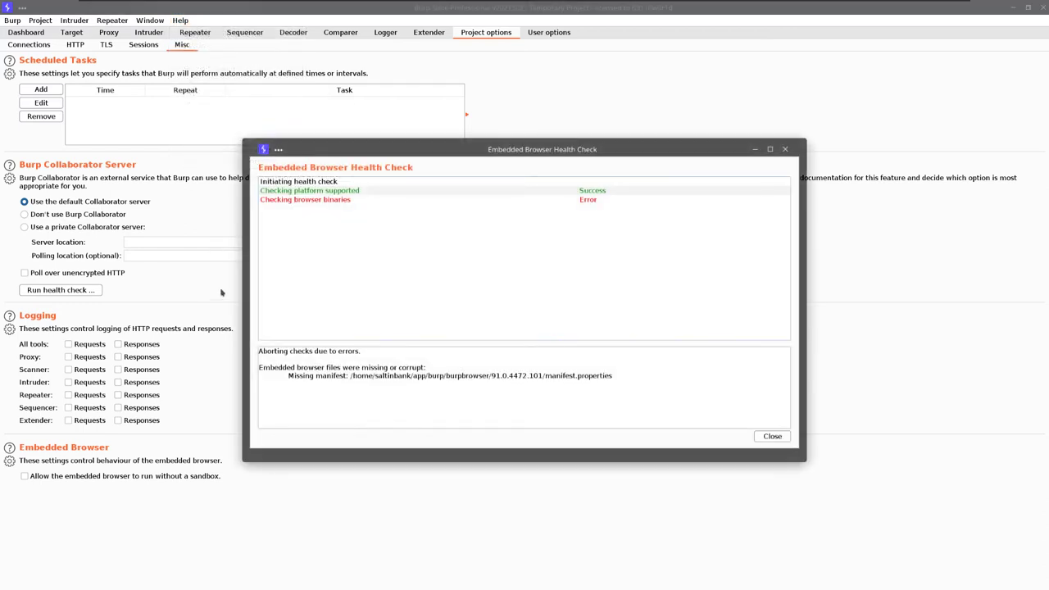
click(310, 189)
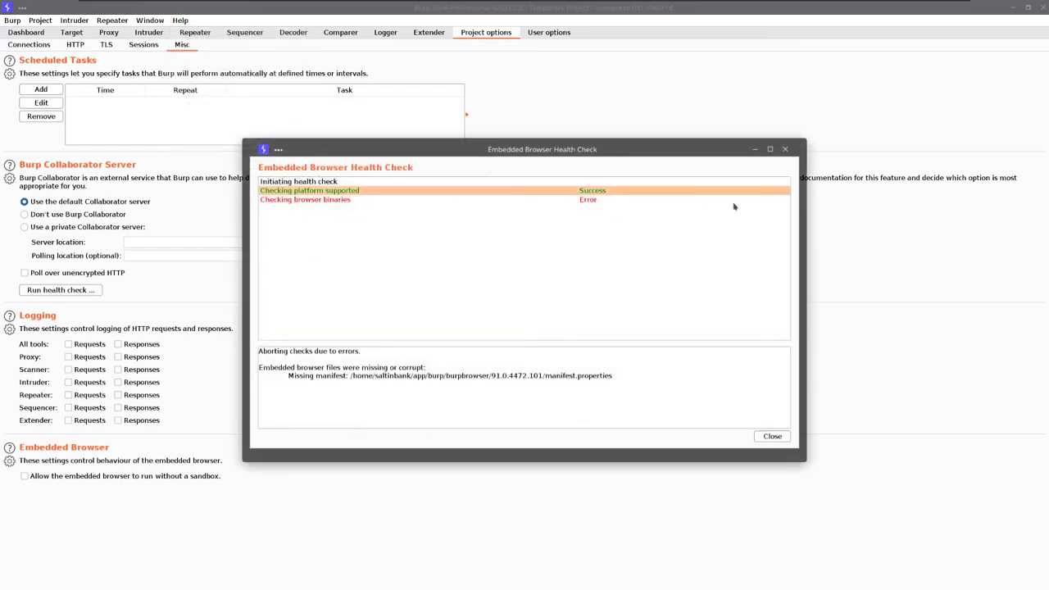
click(303, 199)
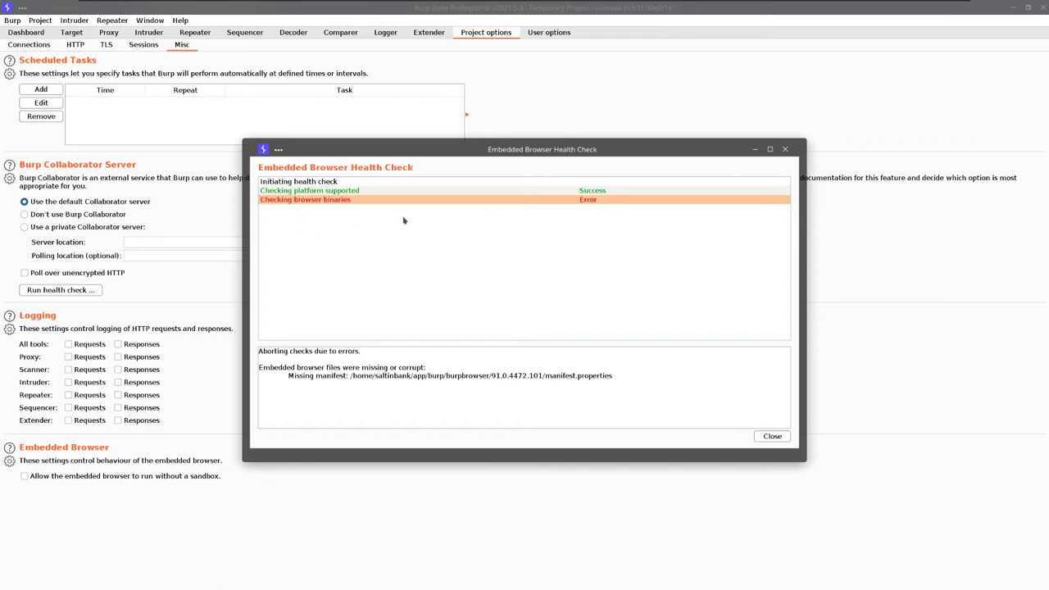
click(595, 193)
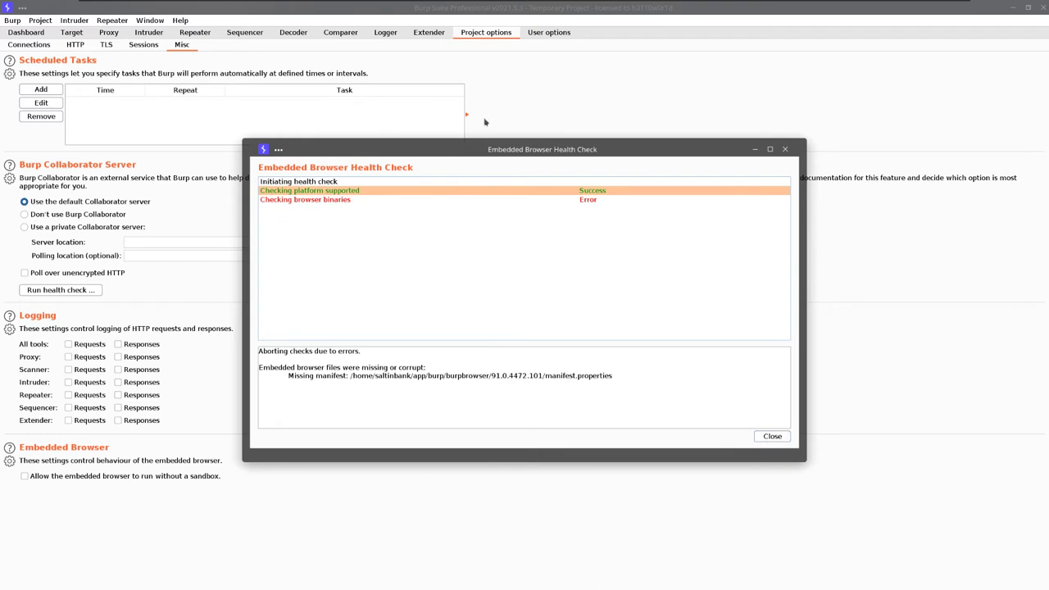
click(773, 437)
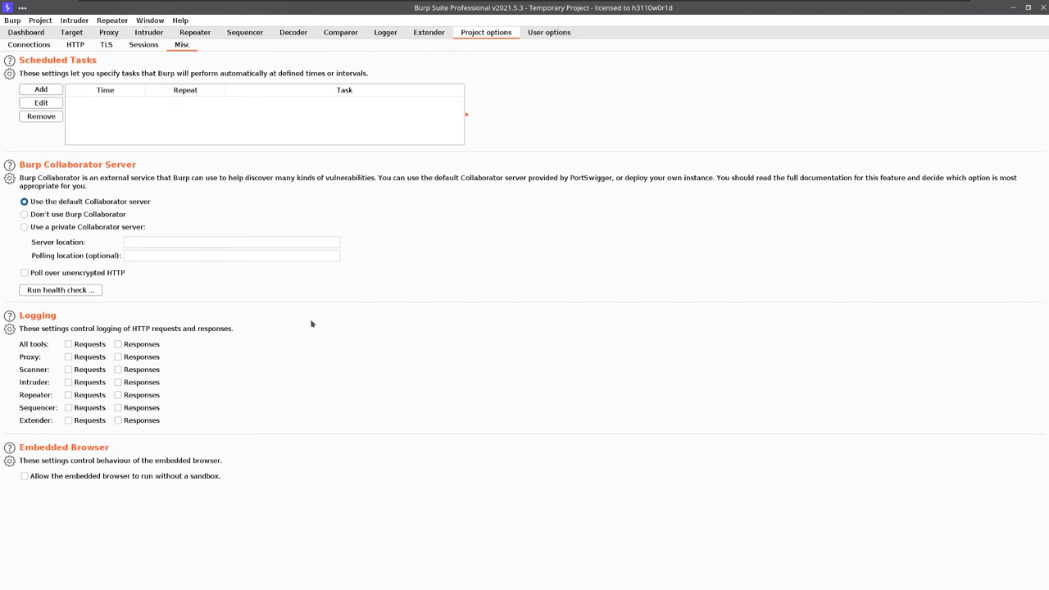
key(alt+Tab)
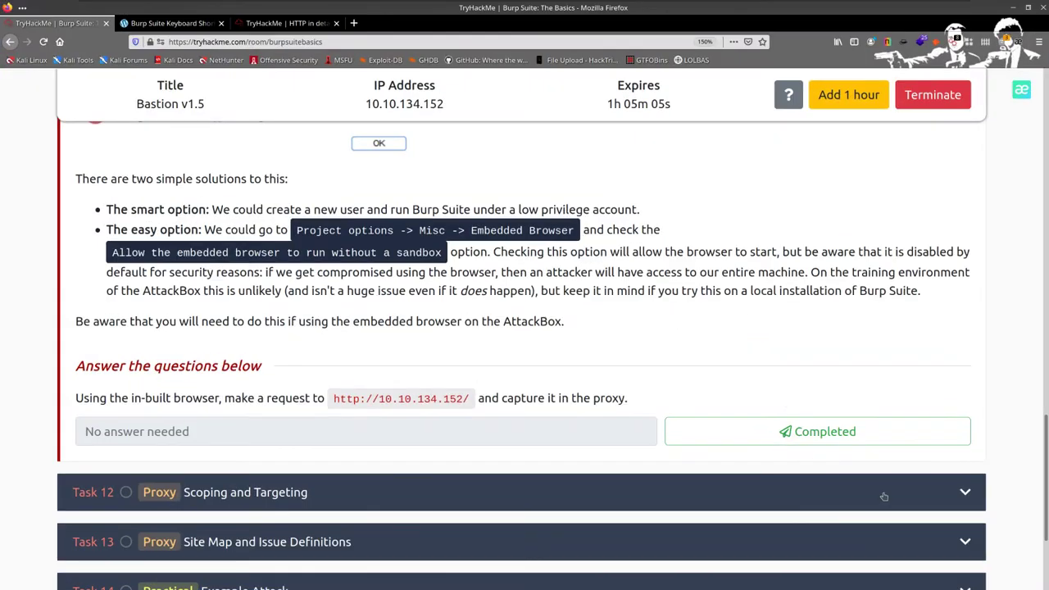
Complete Task 11's question and open Task 12's Burp Proxy Scoping text.
click(763, 413)
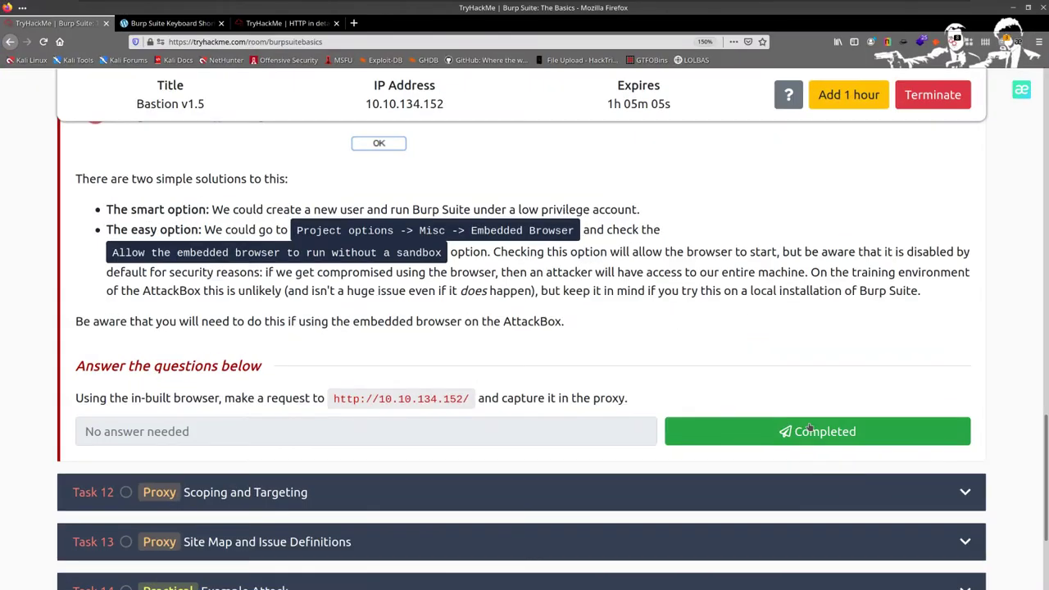
click(361, 483)
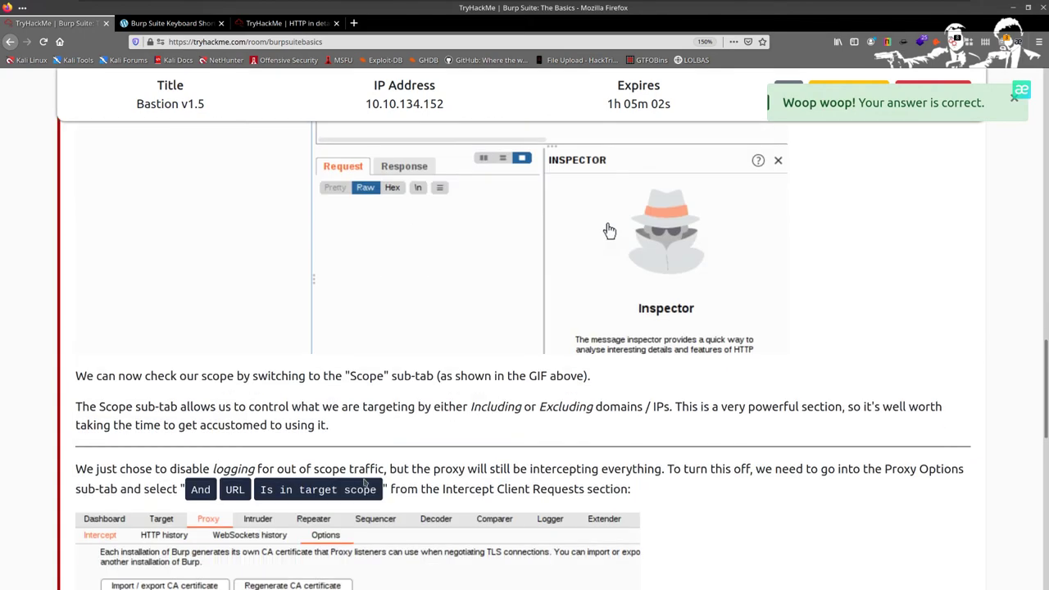
scroll(358, 484, up, 8)
scroll(352, 480, down, 5)
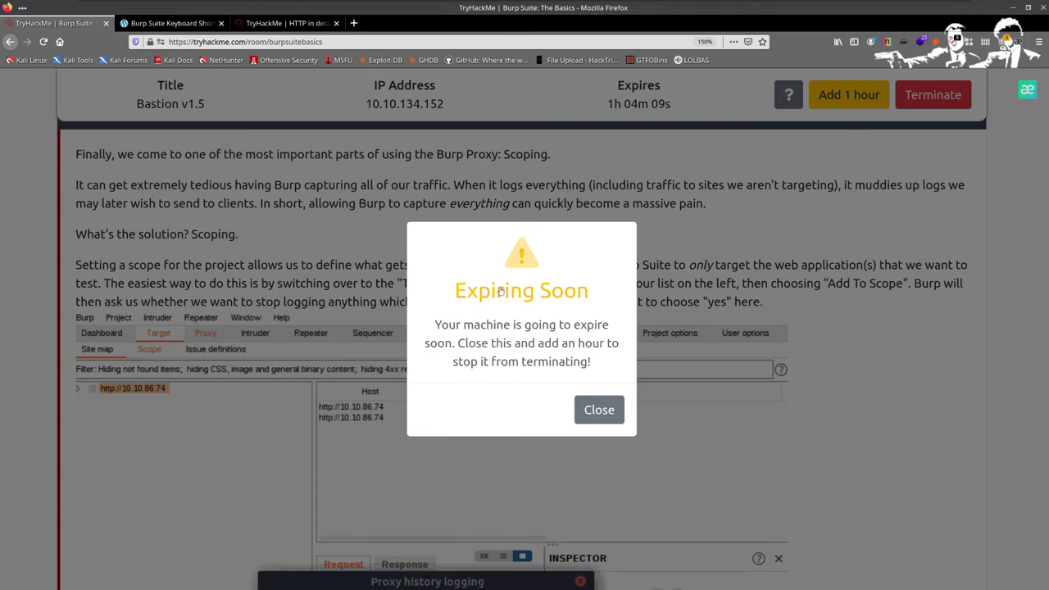
Dismiss the Expiring Soon warning, reload the room and read Task 12's scoping walkthrough and GIF.
click(590, 411)
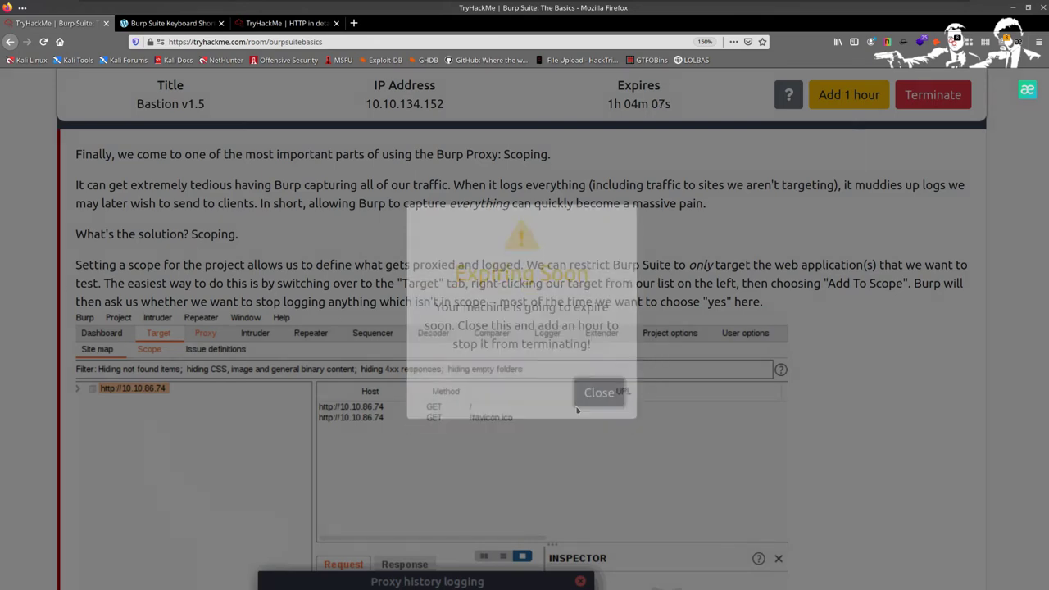
key(F5)
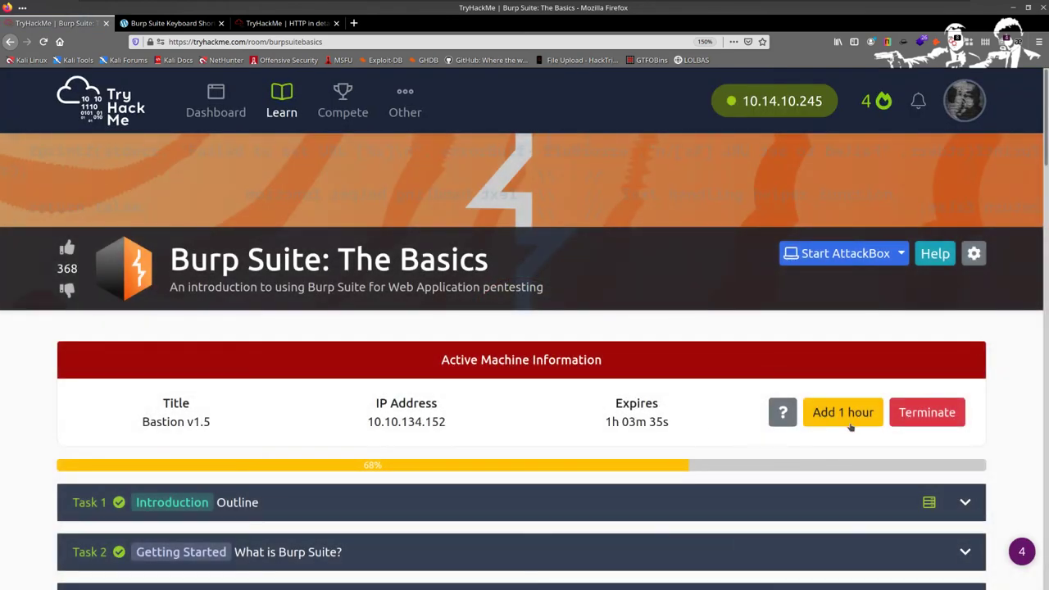
scroll(293, 407, down, 5)
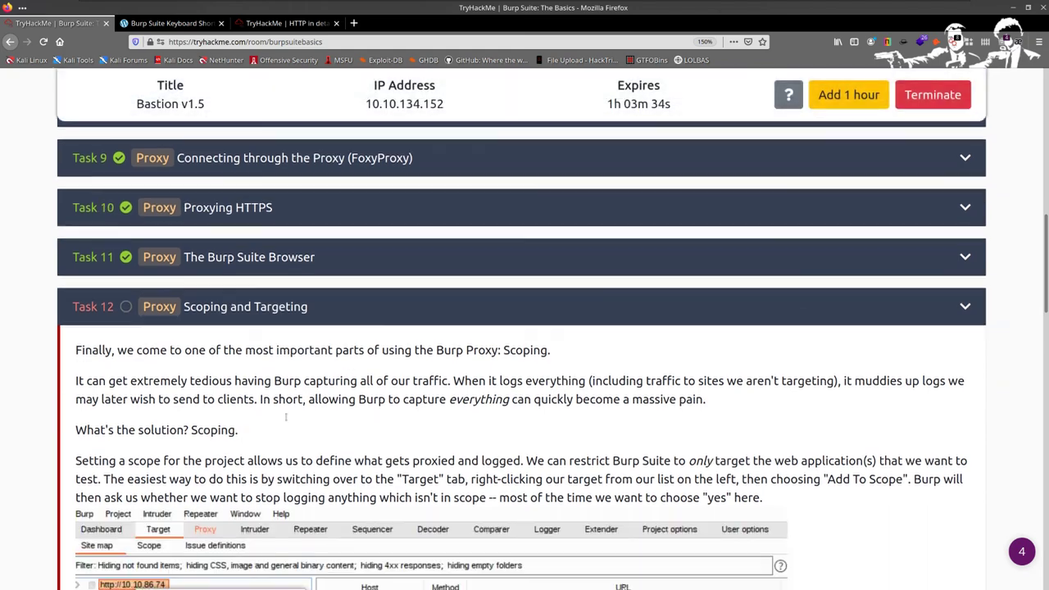
scroll(284, 403, up, 3)
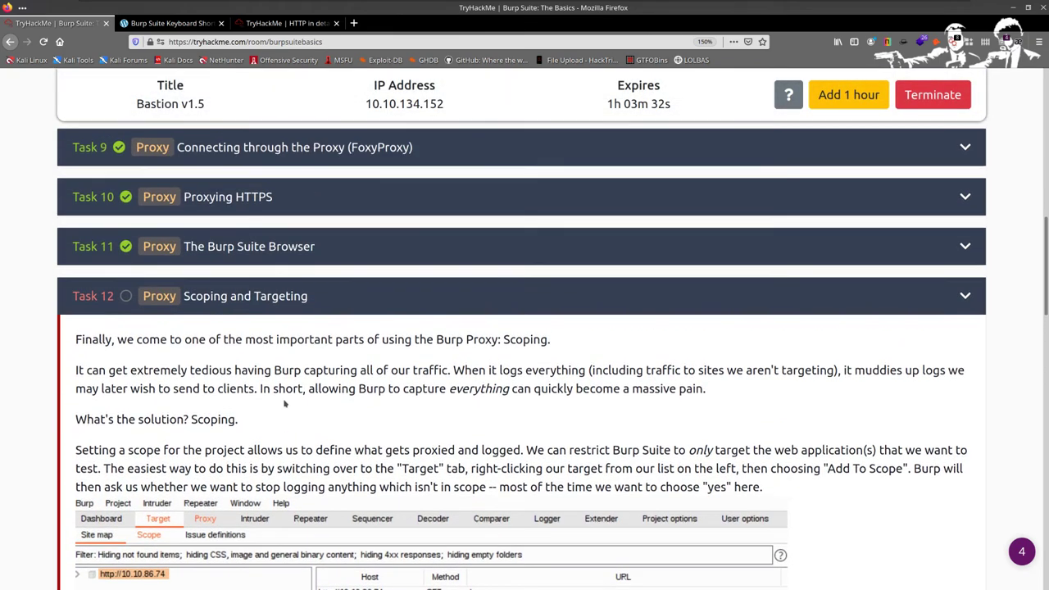
scroll(285, 403, down, 1)
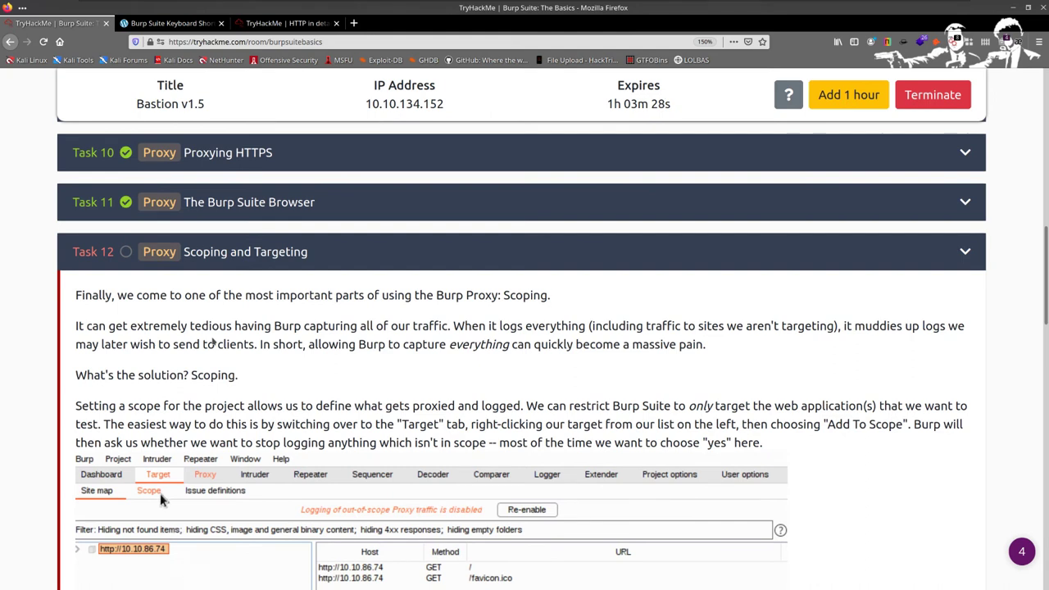
scroll(215, 342, down, 2)
scroll(173, 502, down, 2)
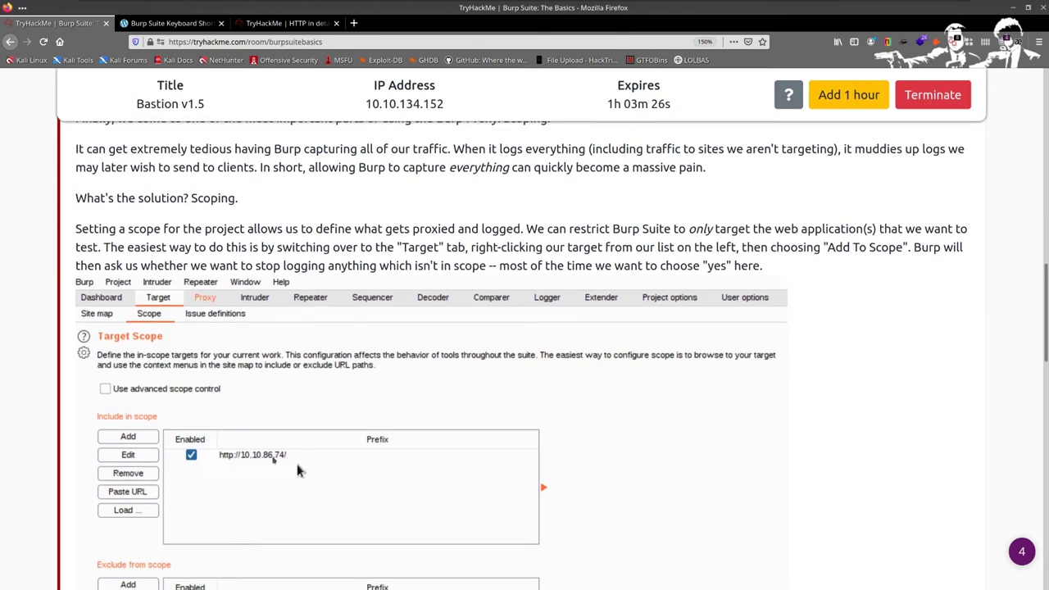
scroll(297, 468, down, 10)
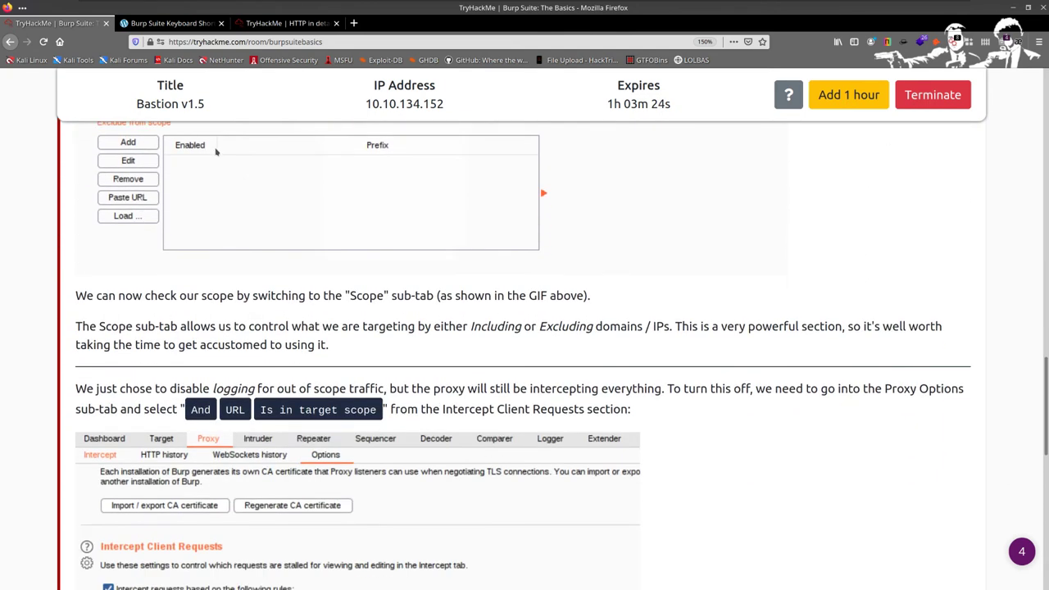
scroll(216, 151, up, 5)
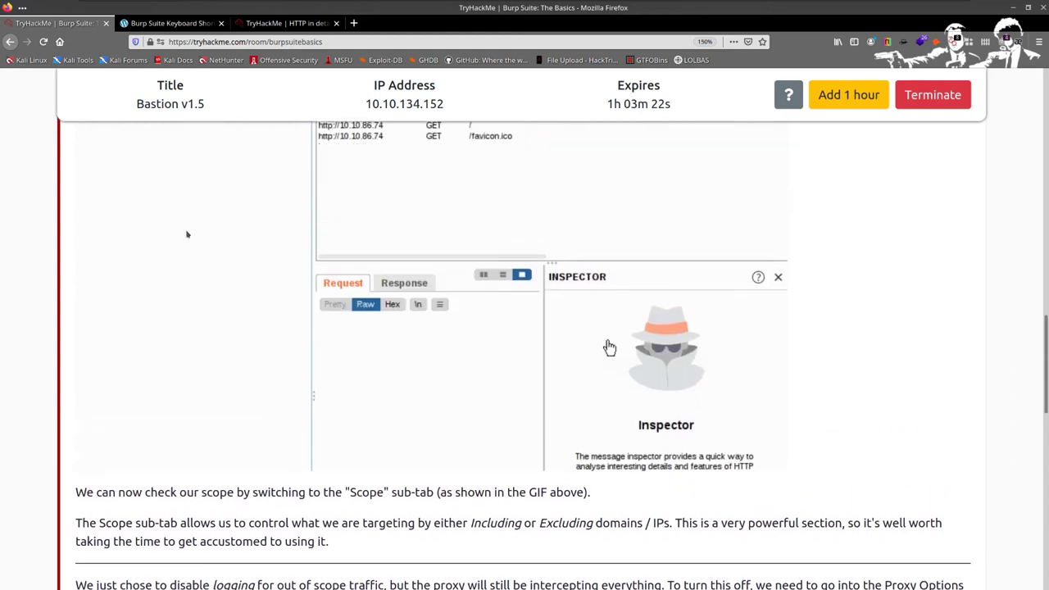
scroll(140, 156, up, 3)
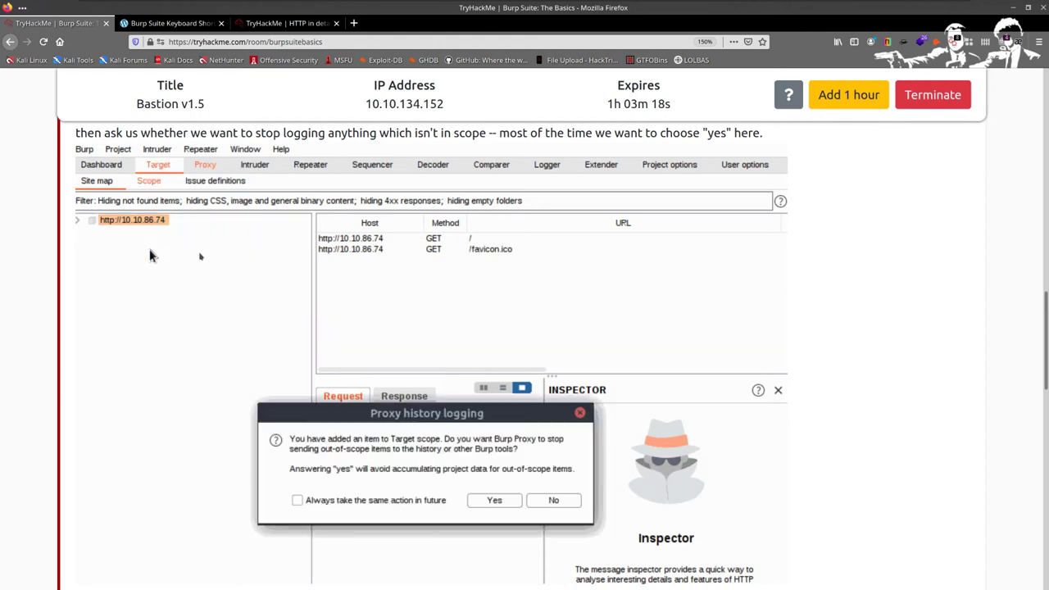
scroll(526, 541, up, 1)
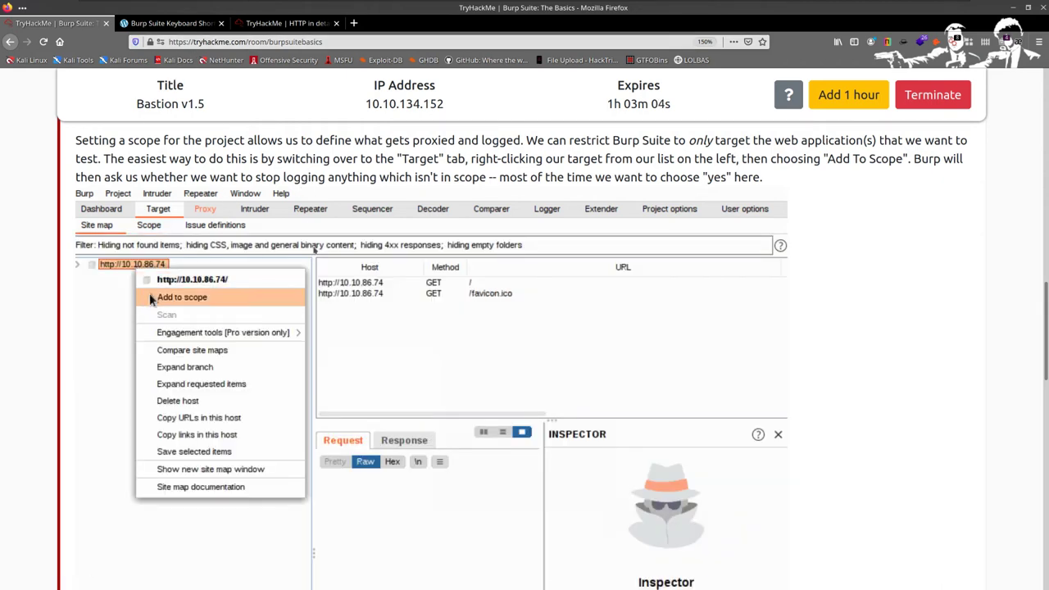
key(alt+Tab)
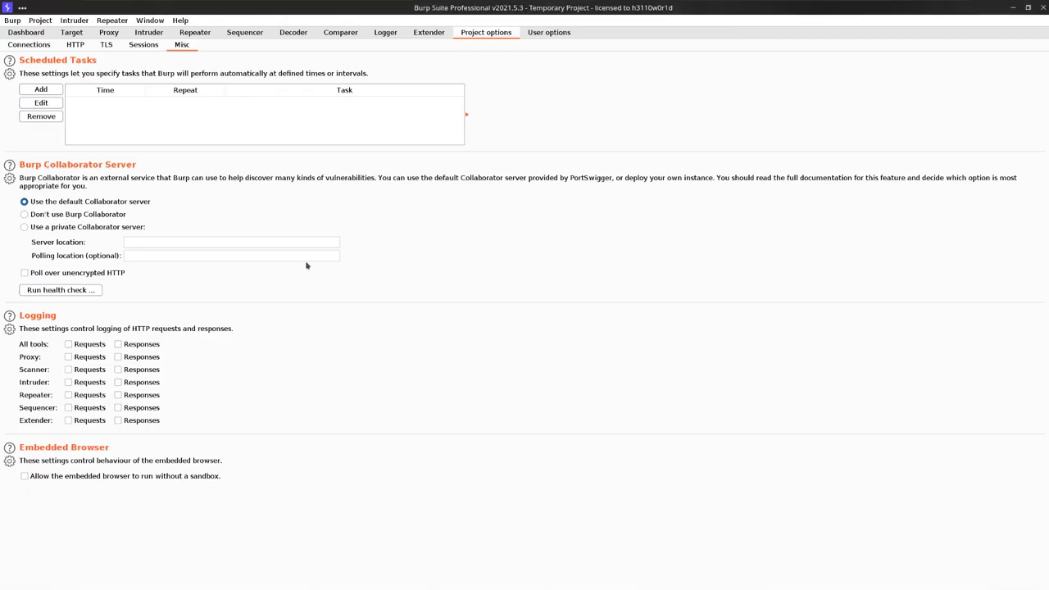
click(72, 33)
double_click(78, 82)
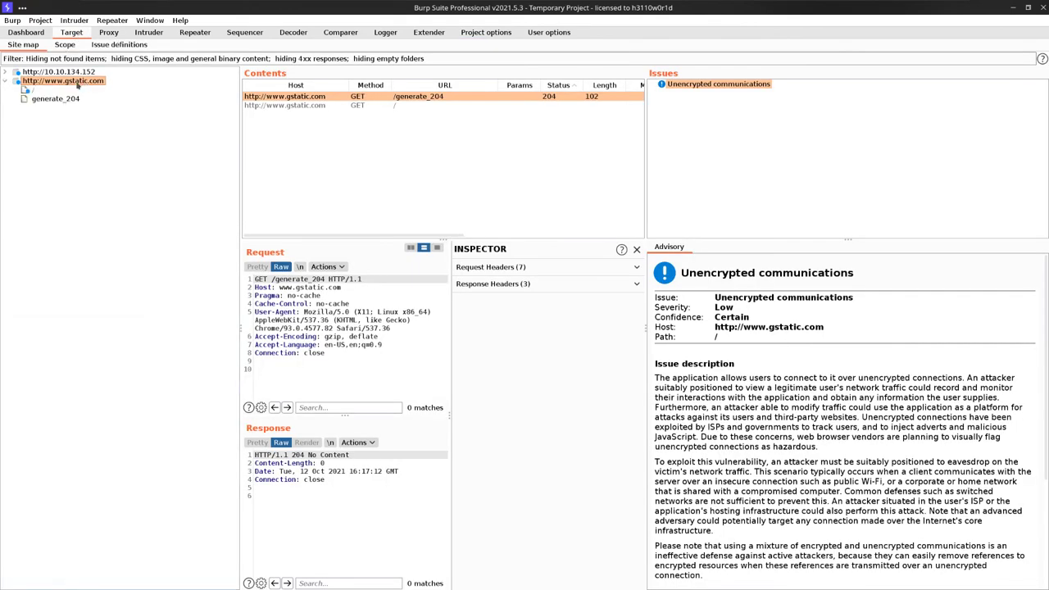
click(66, 97)
click(77, 83)
click(400, 108)
click(377, 121)
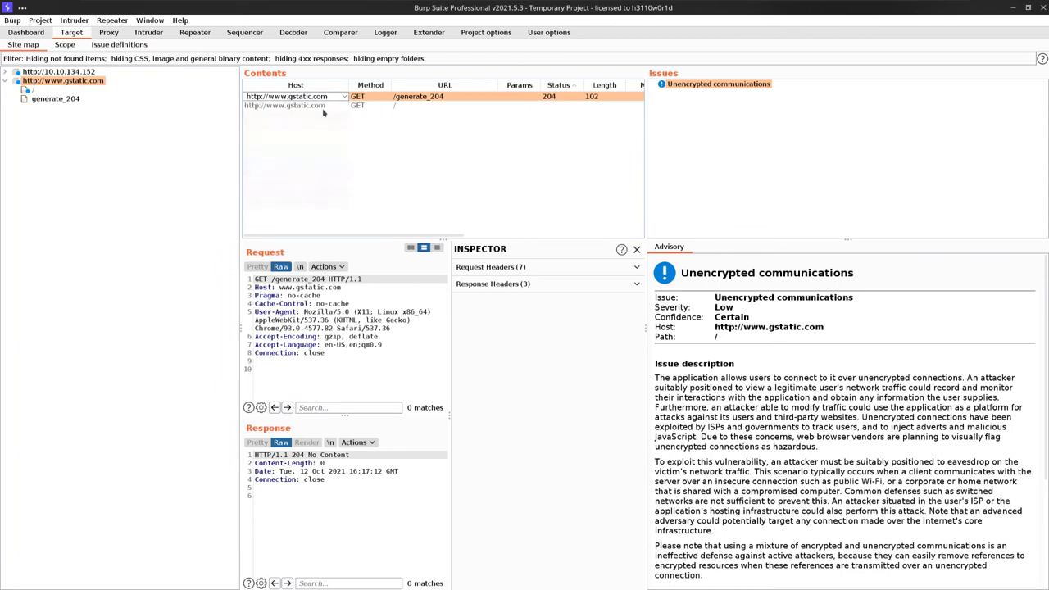
click(393, 106)
click(363, 107)
key(Up)
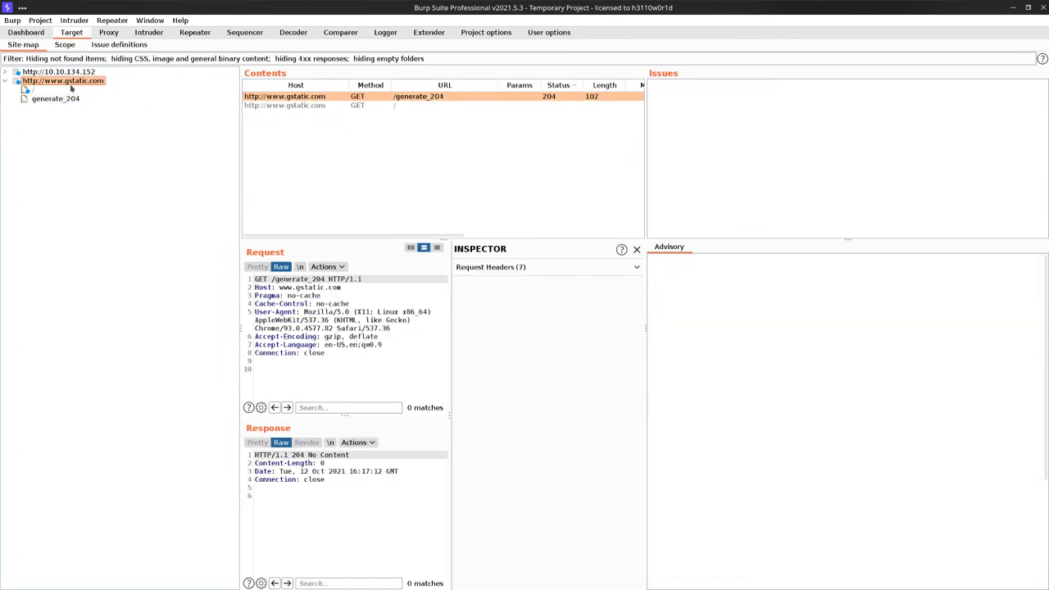
click(98, 81)
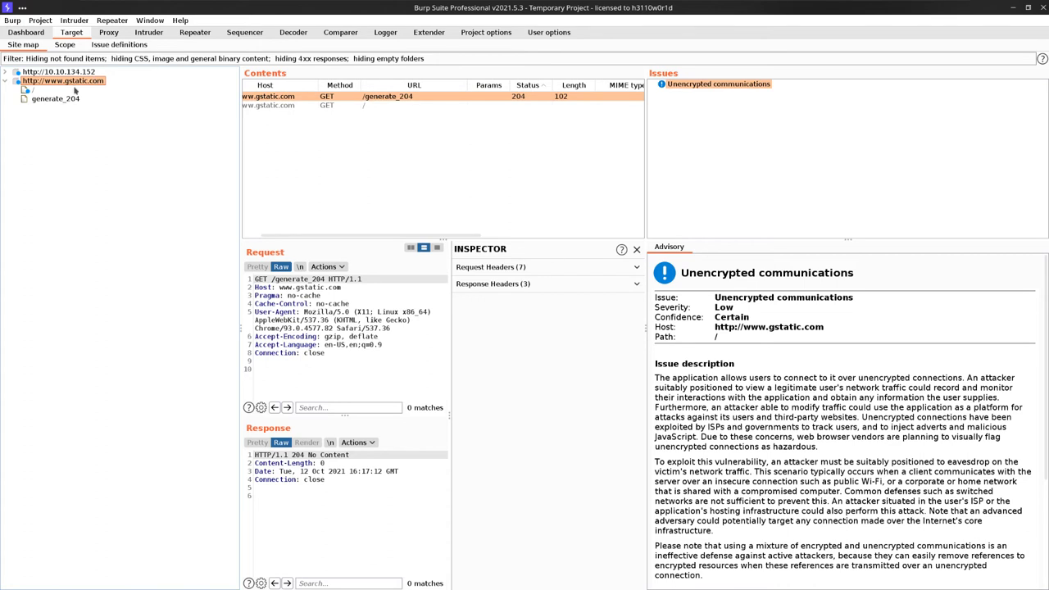
Add host 10.10.134.152 to the target scope and stop logging out-of-scope proxy traffic.
click(62, 71)
right_click(74, 72)
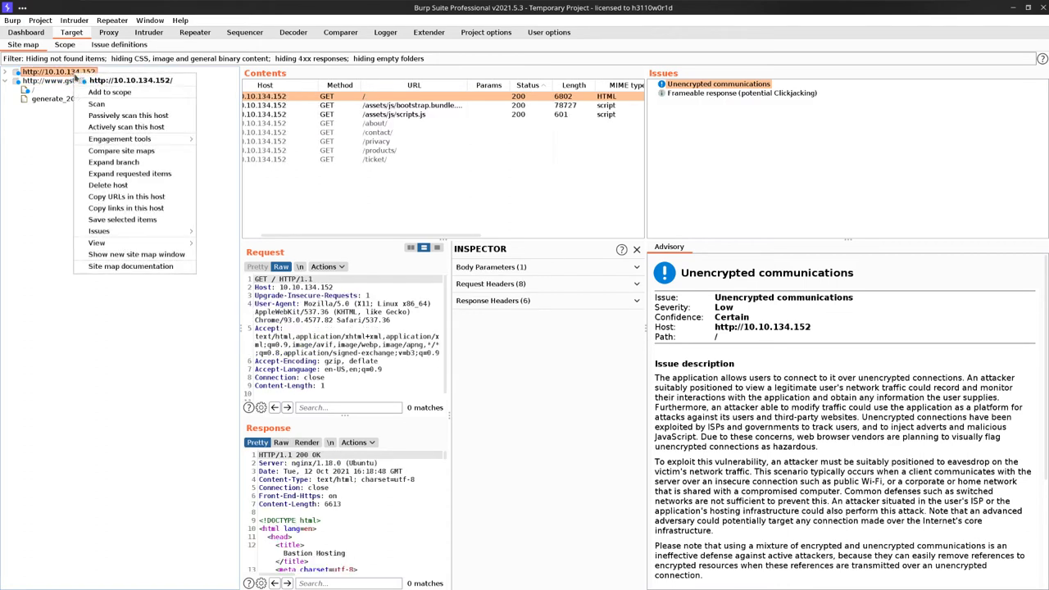
click(123, 92)
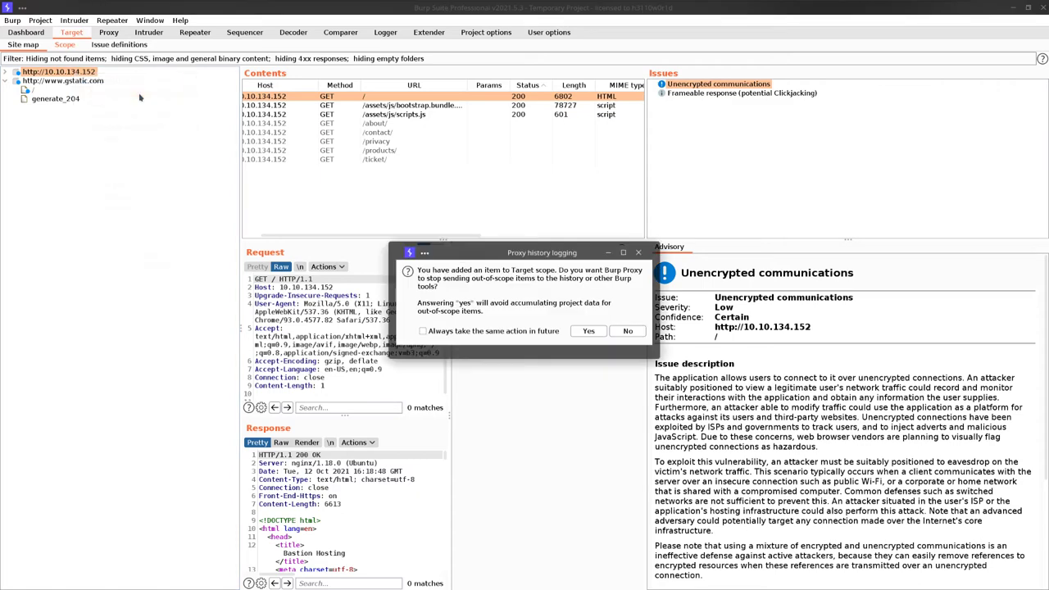
click(588, 331)
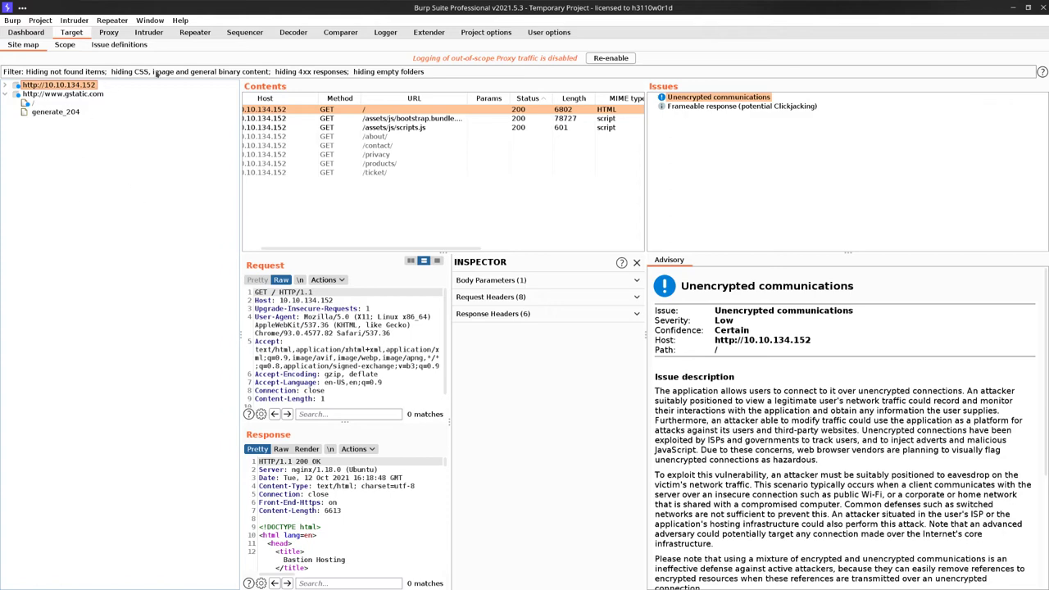
click(108, 32)
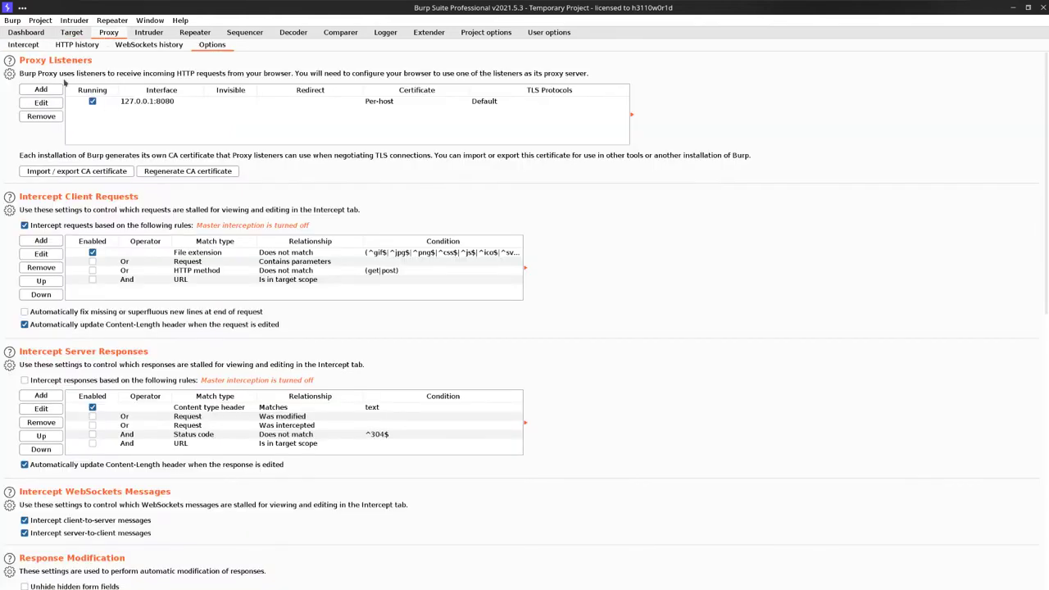
Delete the gstatic generate_204 entry from the proxy HTTP history.
click(76, 46)
click(33, 47)
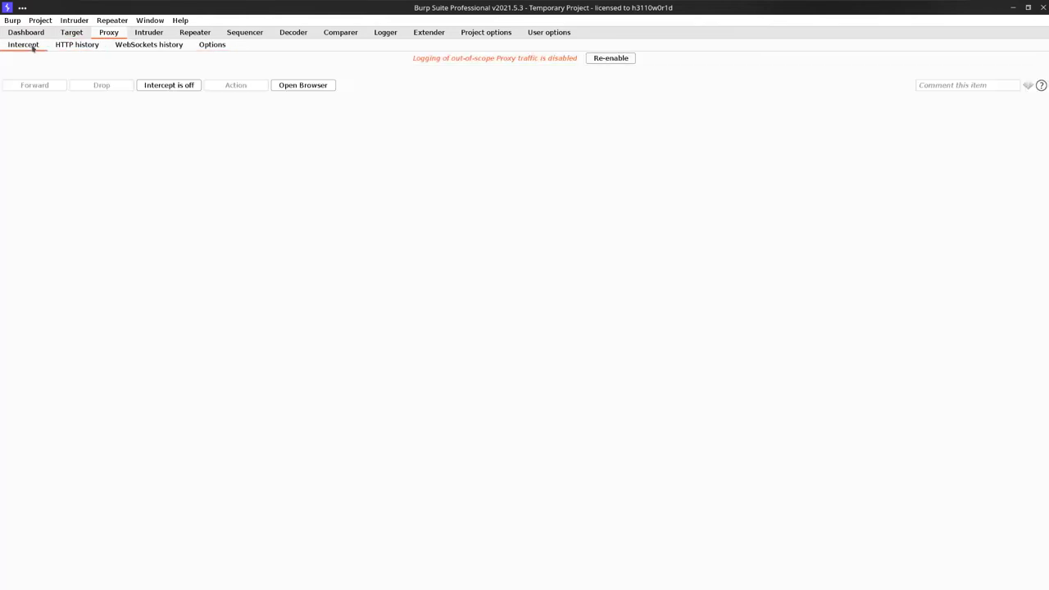
click(70, 46)
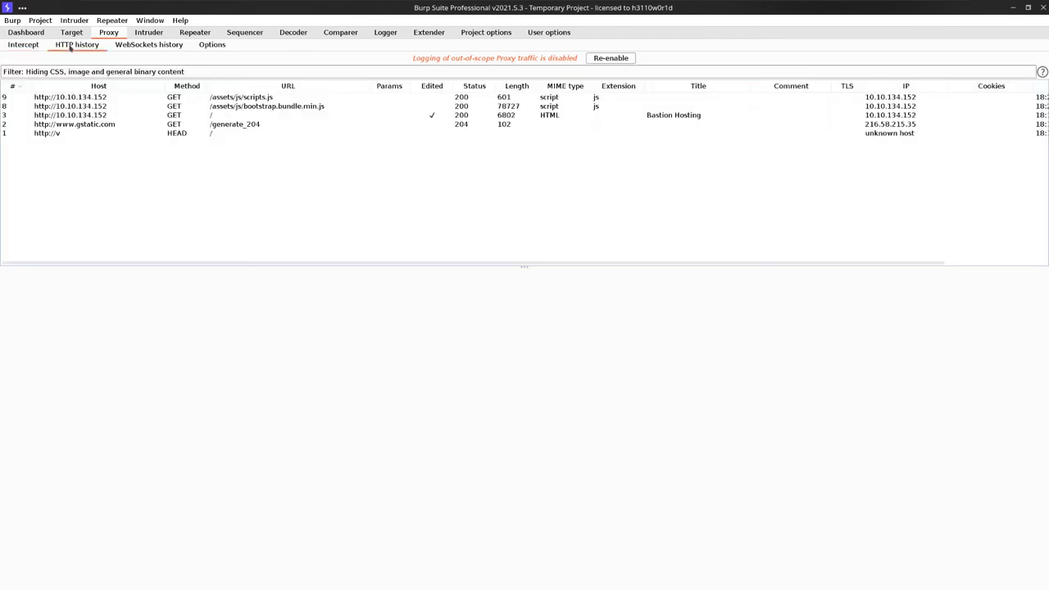
click(82, 99)
click(82, 125)
right_click(82, 125)
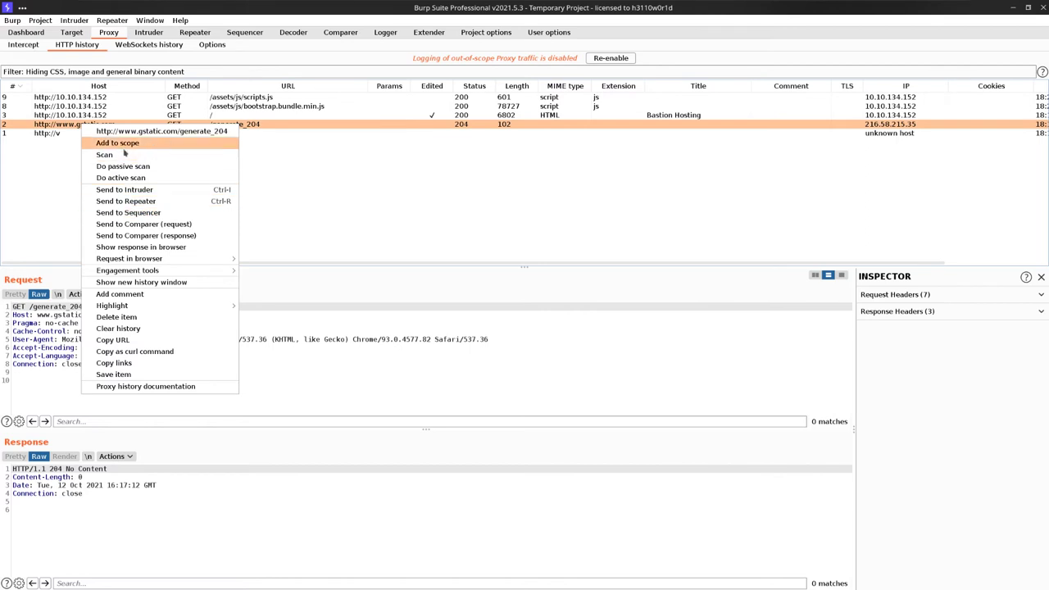
click(152, 317)
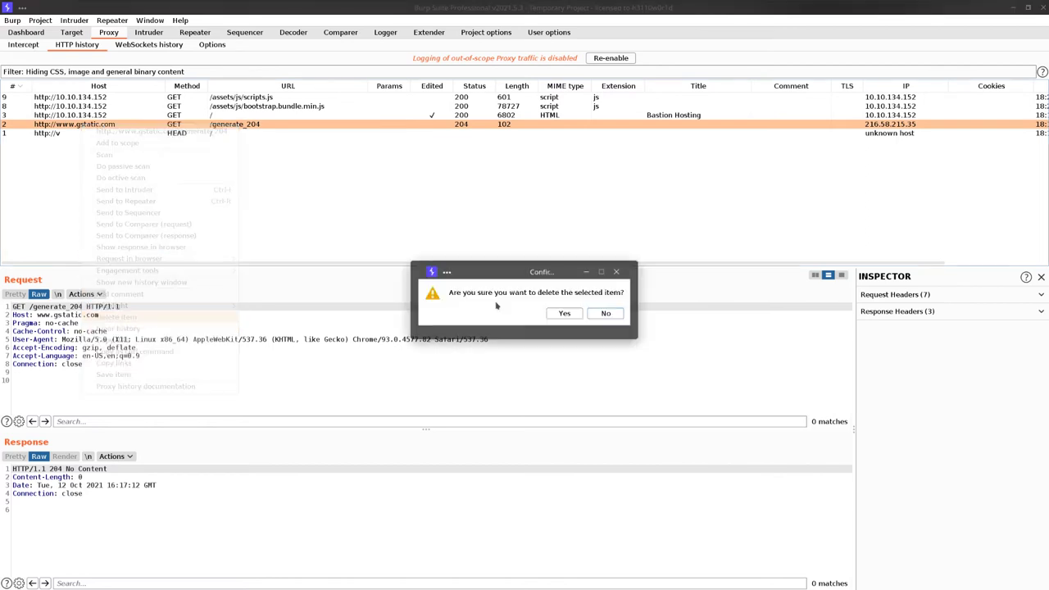
click(565, 314)
Delete the out-of-scope v entry and sort the remaining history by host.
click(67, 125)
right_click(68, 125)
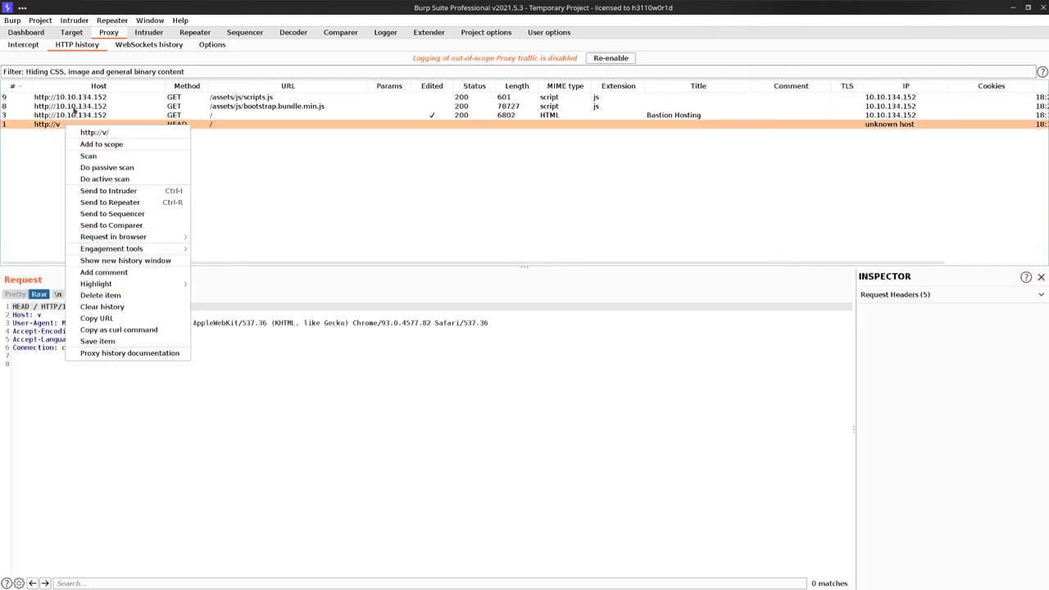
click(127, 301)
click(564, 315)
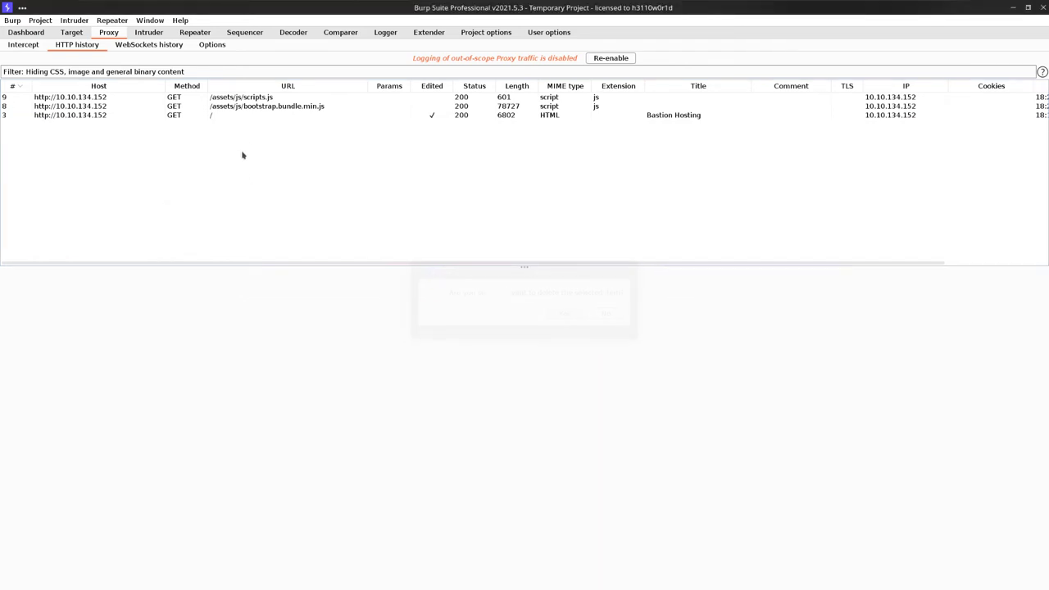
click(145, 88)
click(72, 33)
click(74, 46)
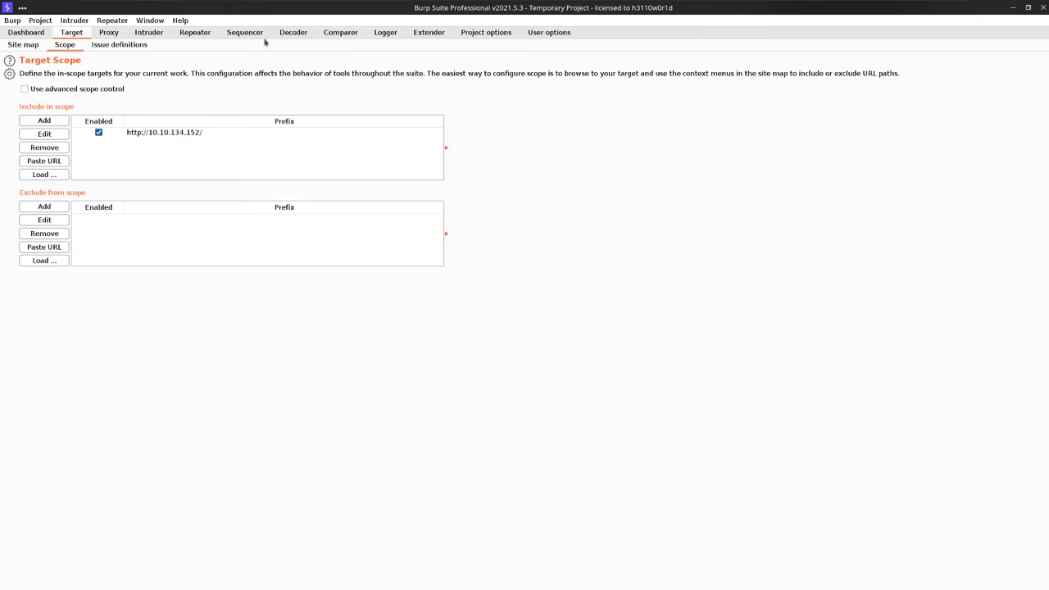
click(33, 33)
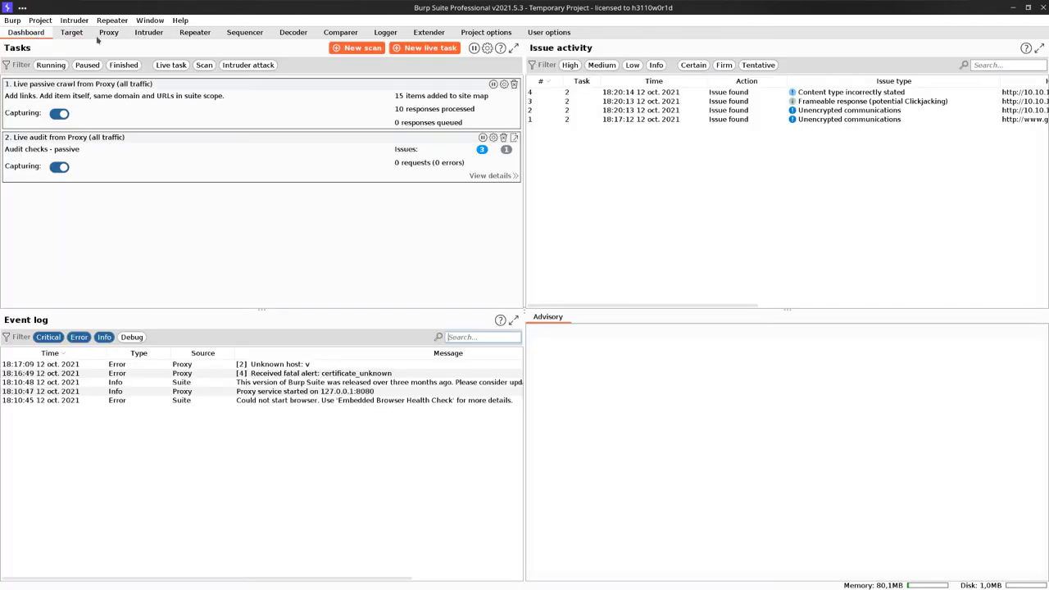
click(669, 109)
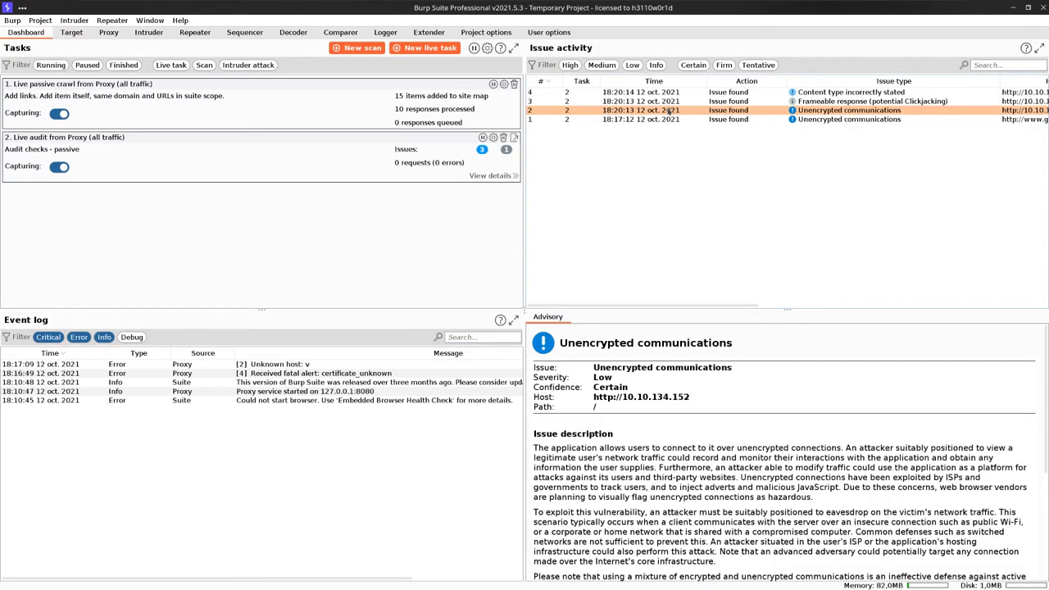
click(571, 122)
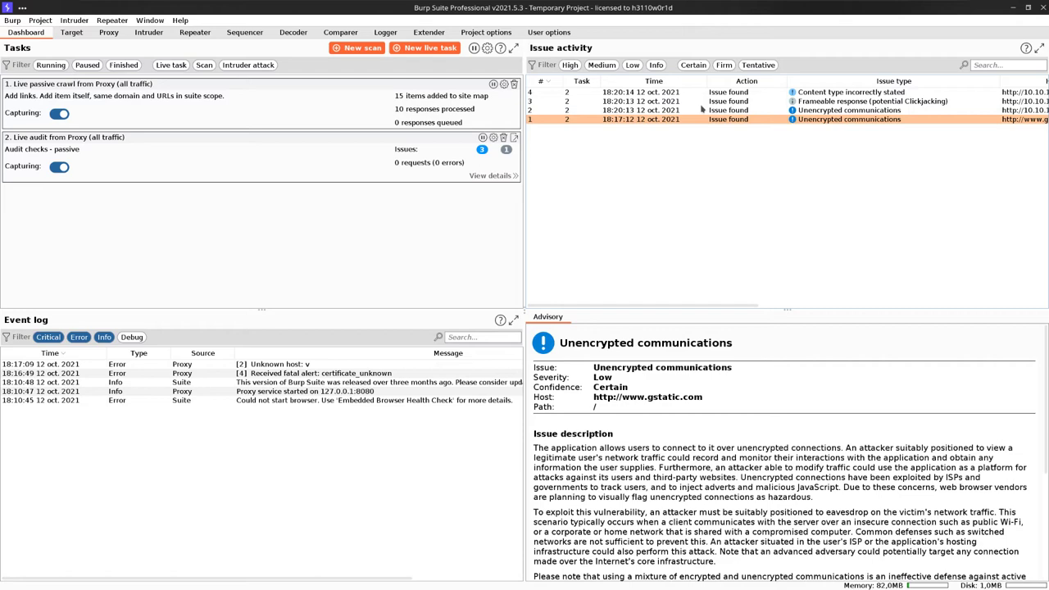
click(696, 112)
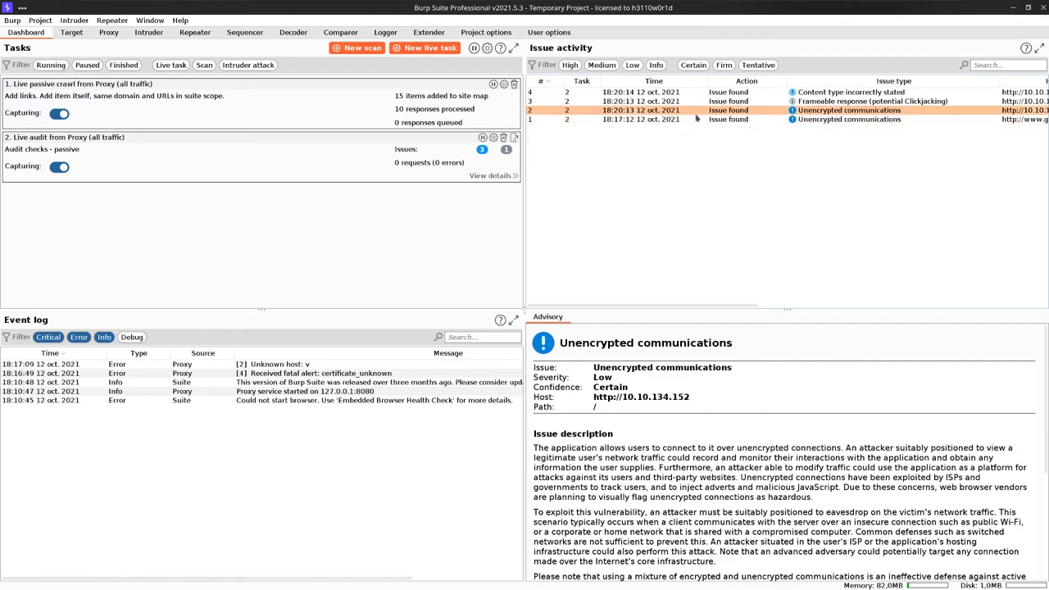
Read the Frameable response (Clickjacking) advisory, highlighting its X-Frame-Options remediation note.
click(591, 102)
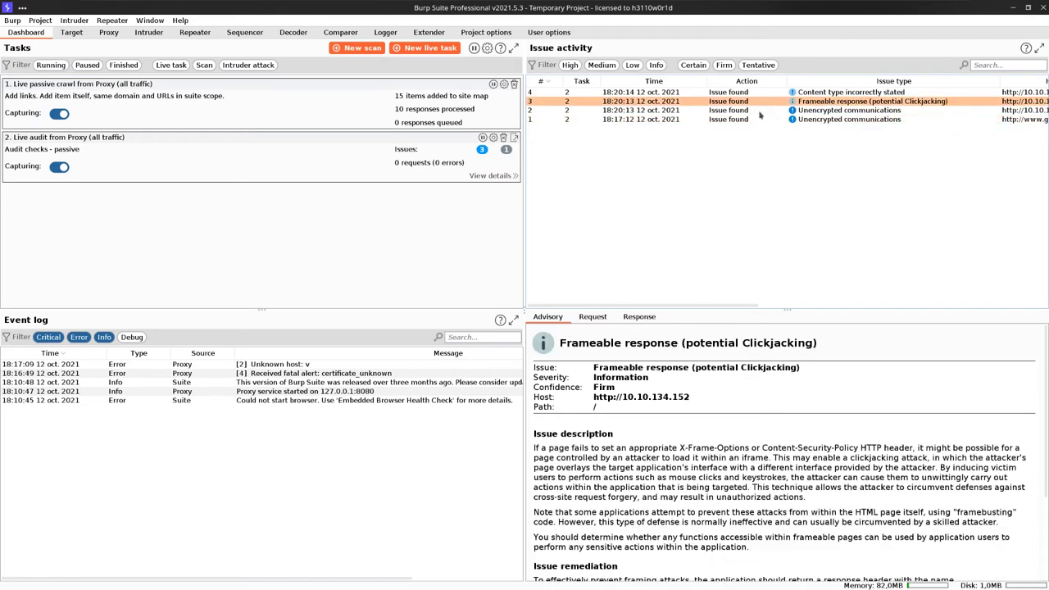
scroll(818, 342, down, 2)
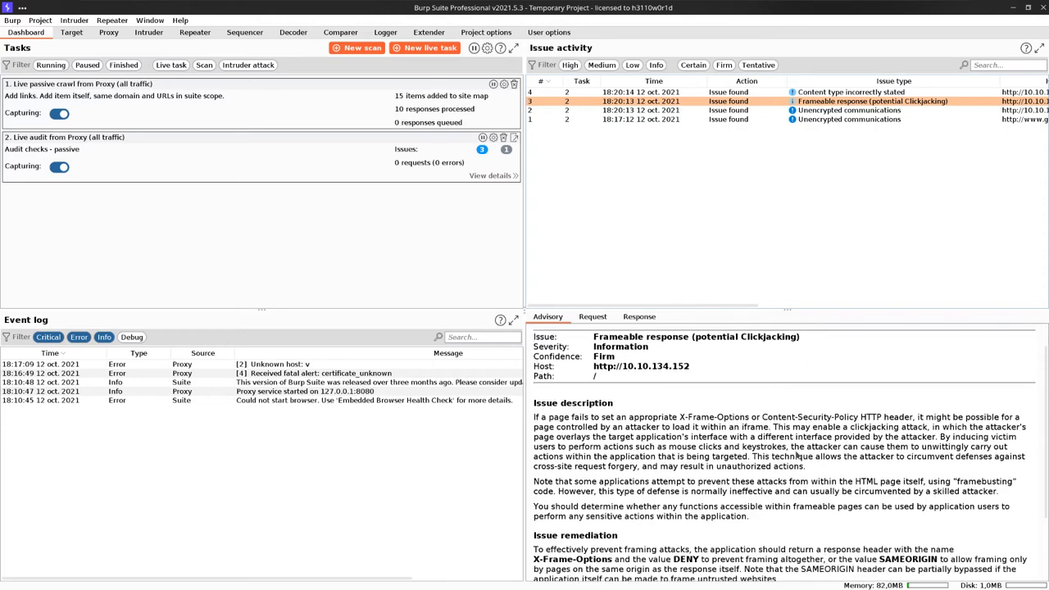
scroll(731, 392, up, 1)
drag(680, 418, 768, 418)
scroll(618, 420, down, 3)
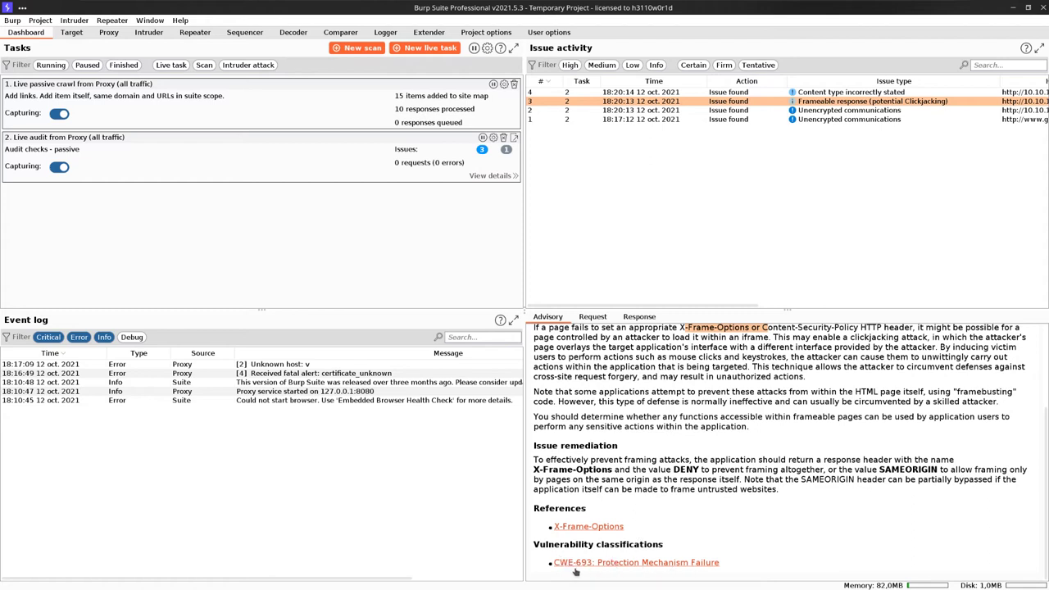
Open and read the cwe.mitre.org definition of CWE-693 Protection Mechanism Failure.
click(644, 567)
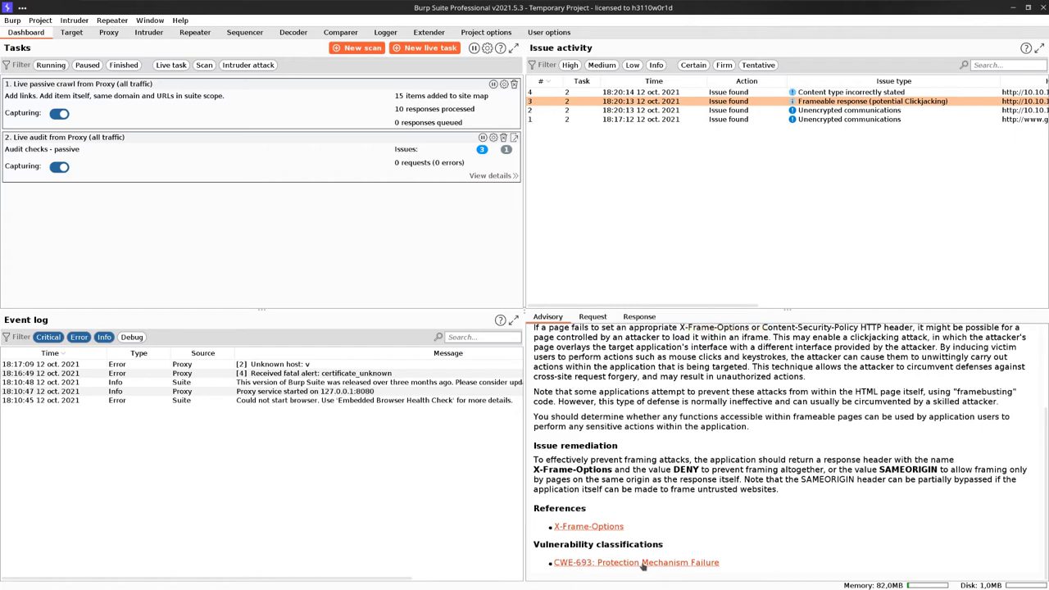
click(643, 565)
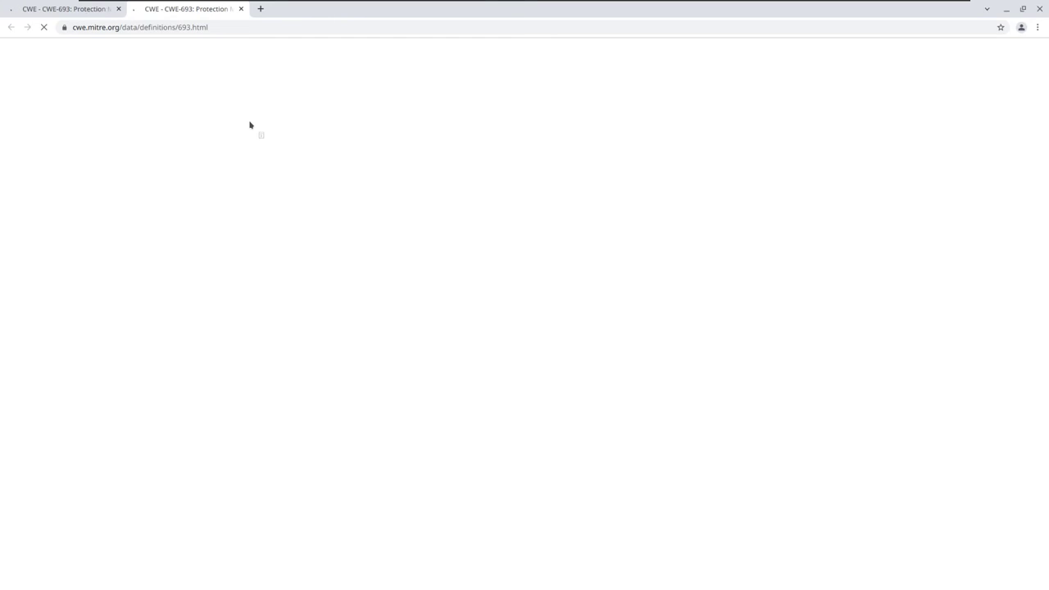
scroll(251, 124, down, 15)
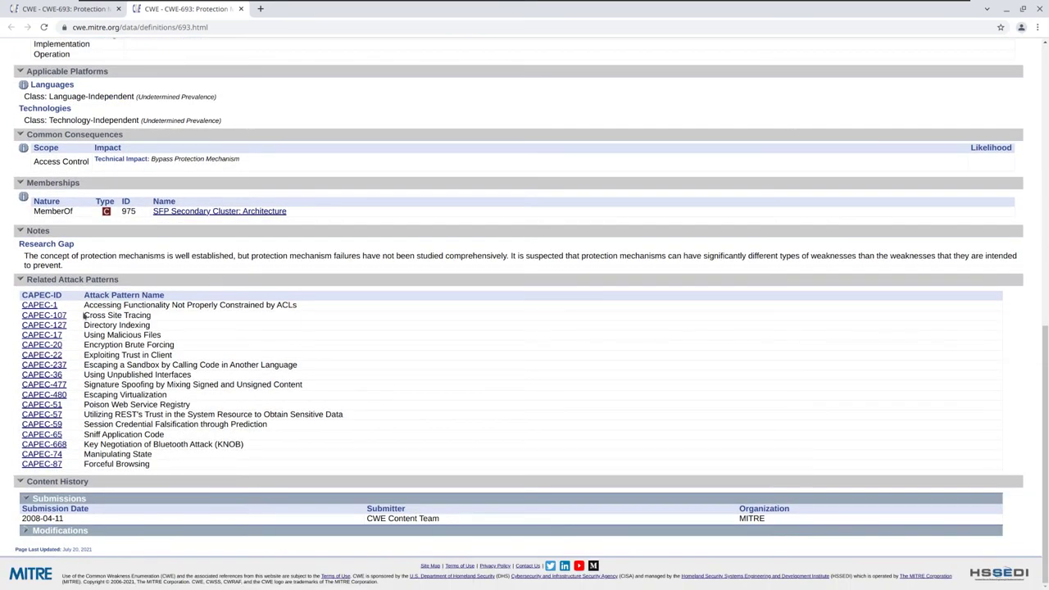
scroll(307, 169, up, 1)
scroll(307, 170, up, 1)
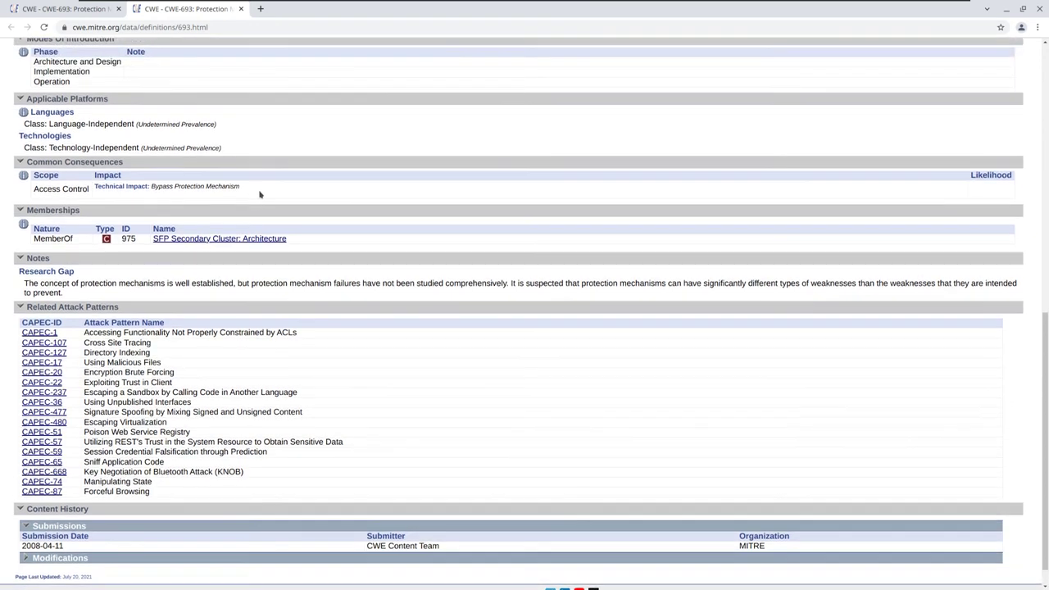
scroll(260, 192, up, 5)
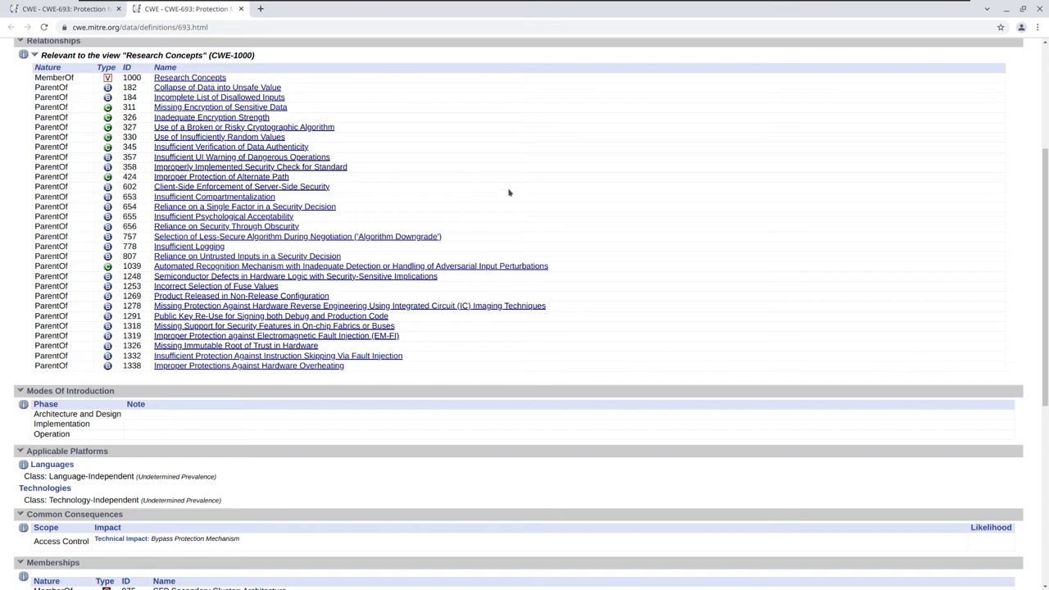
key(alt+Tab)
key(alt+Tab)
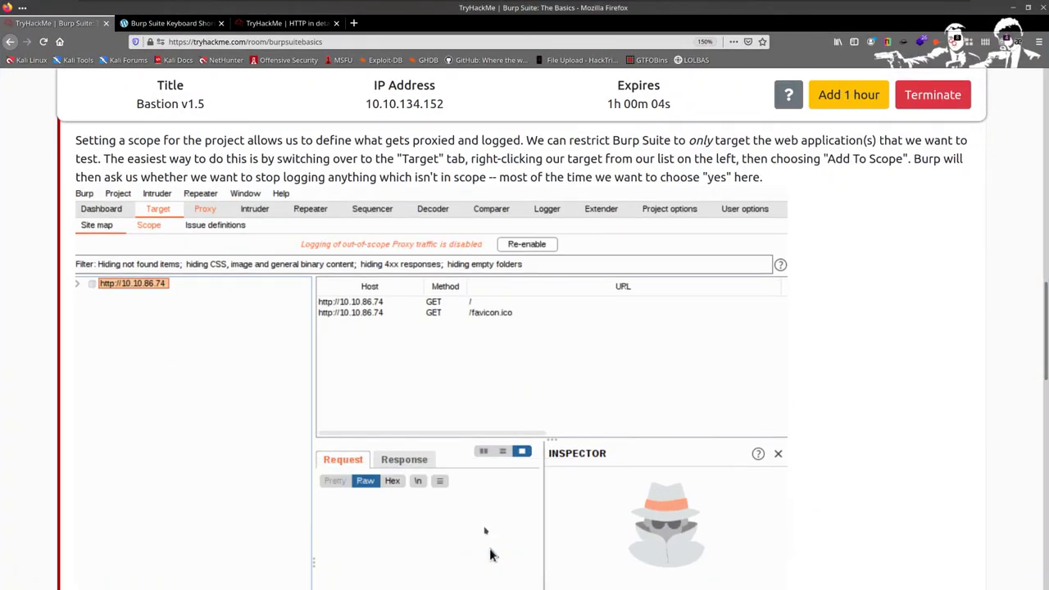
Read the TryHackMe scoping section, then return to Burp's Target Scope settings.
scroll(246, 389, down, 1)
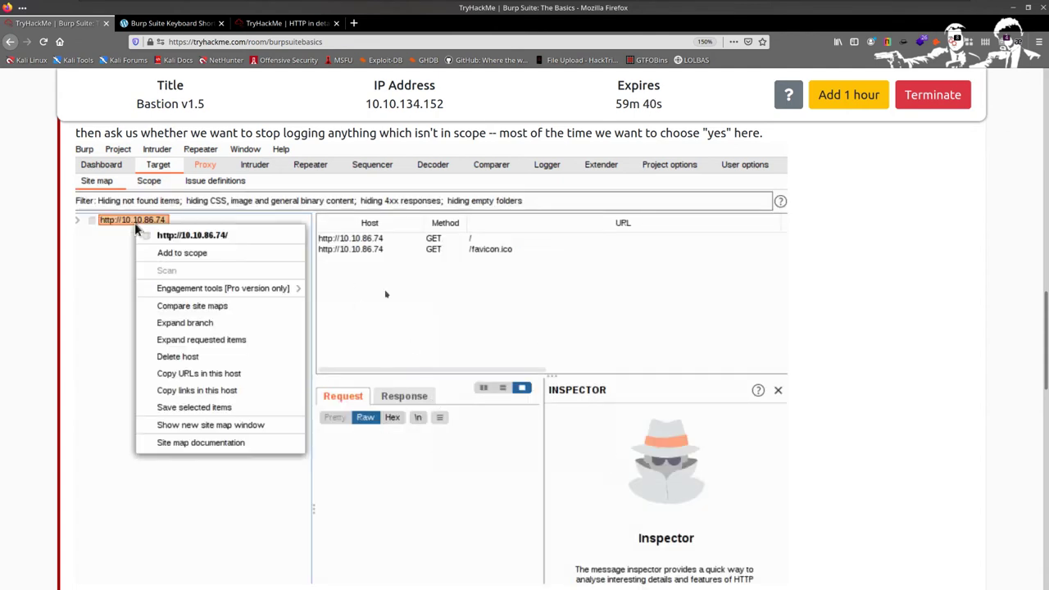
key(alt+Tab)
click(71, 32)
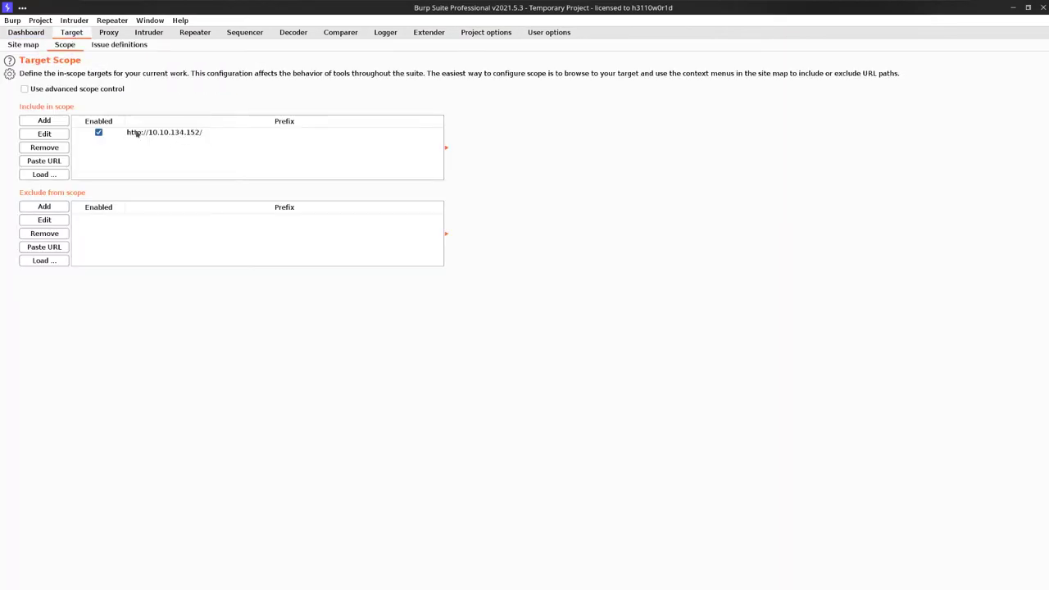
click(25, 45)
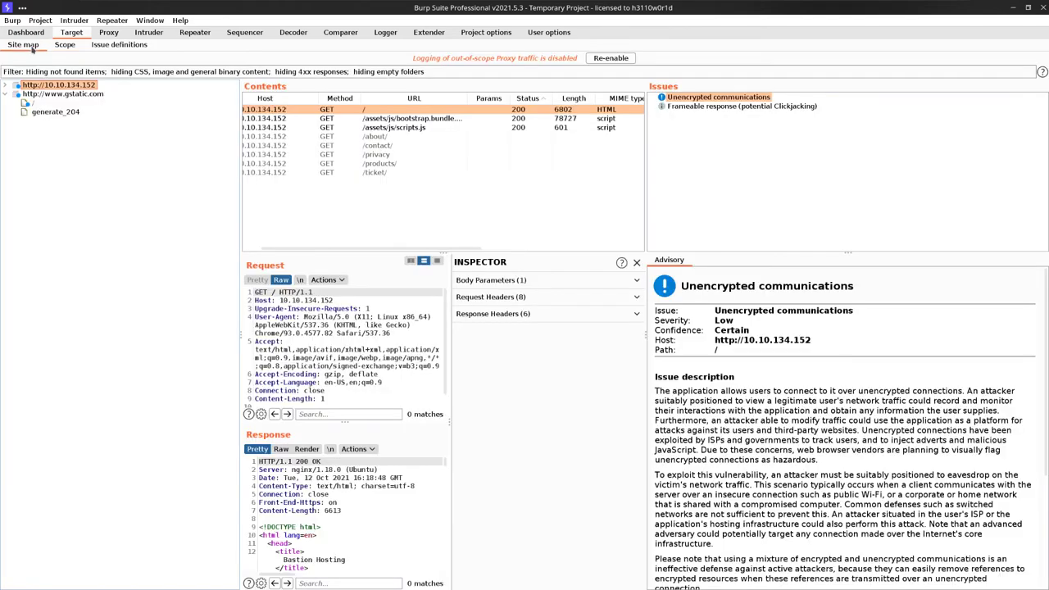
click(41, 94)
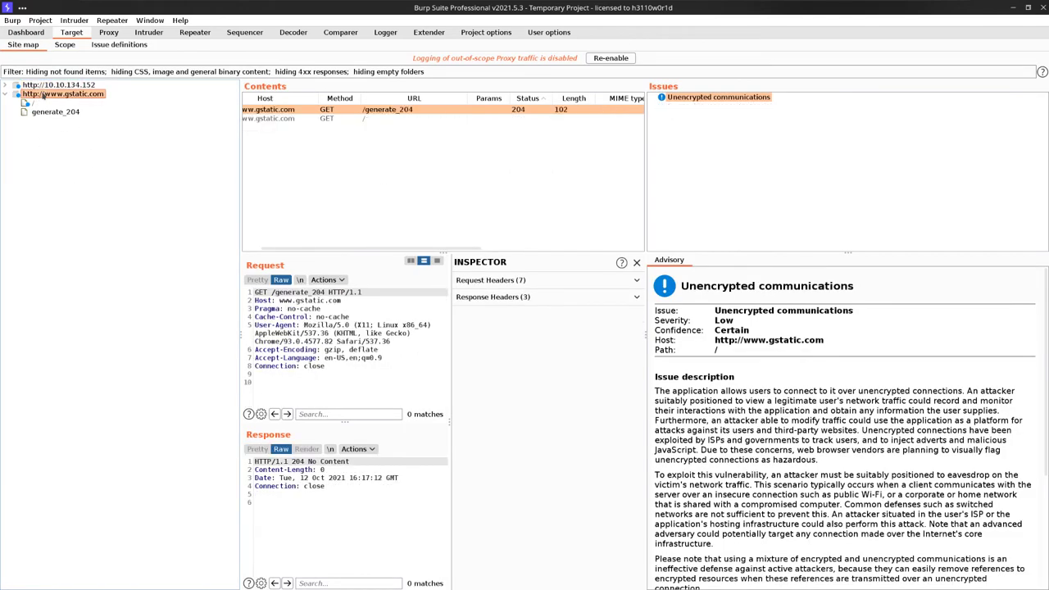
right_click(41, 93)
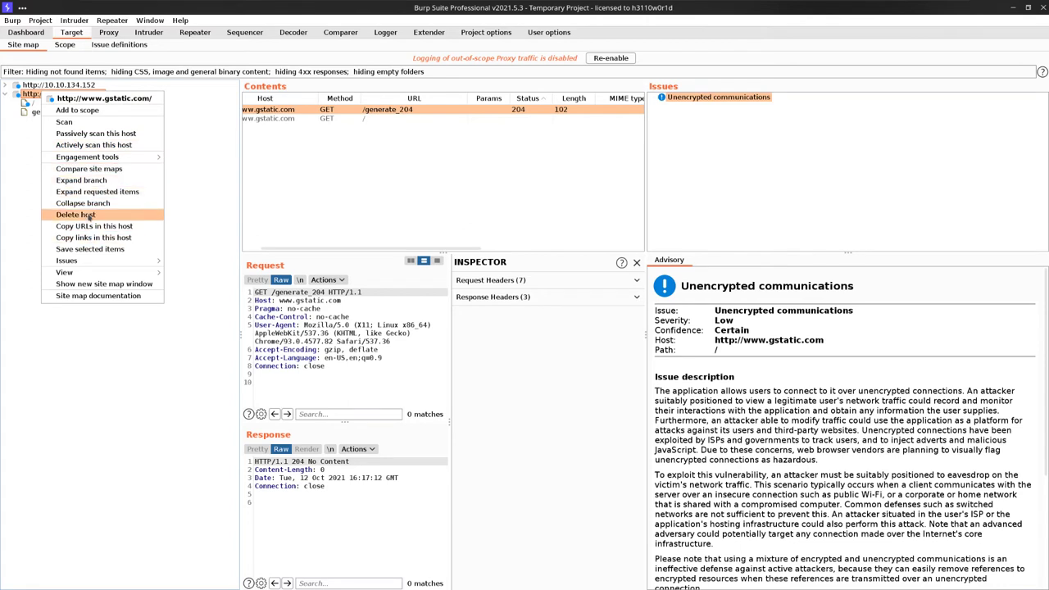
click(87, 216)
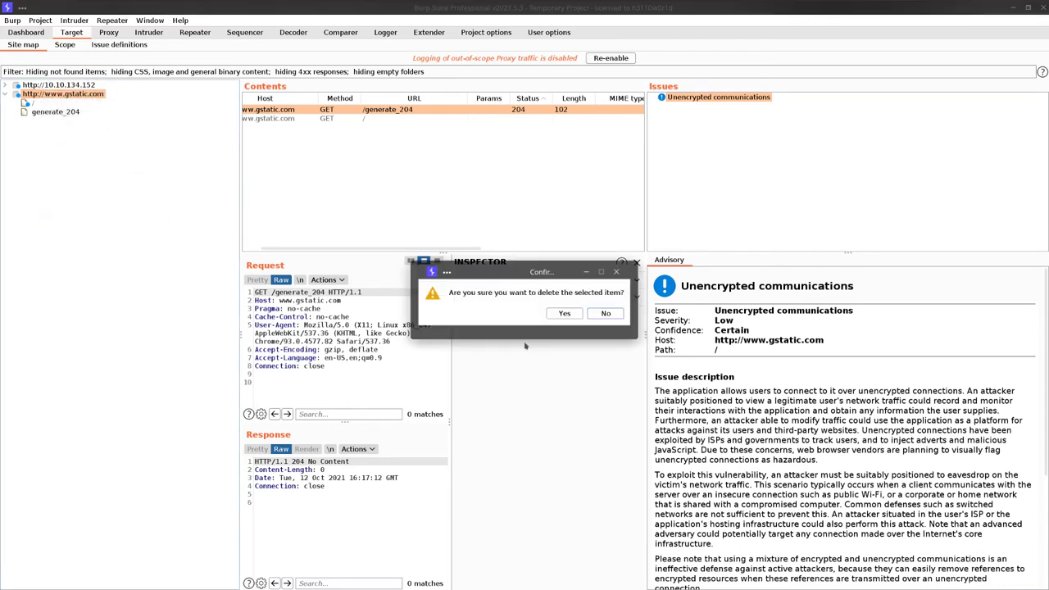
click(564, 314)
Expand 10.10.134.152 and its about, assets, contact, products and ticket folders.
click(5, 86)
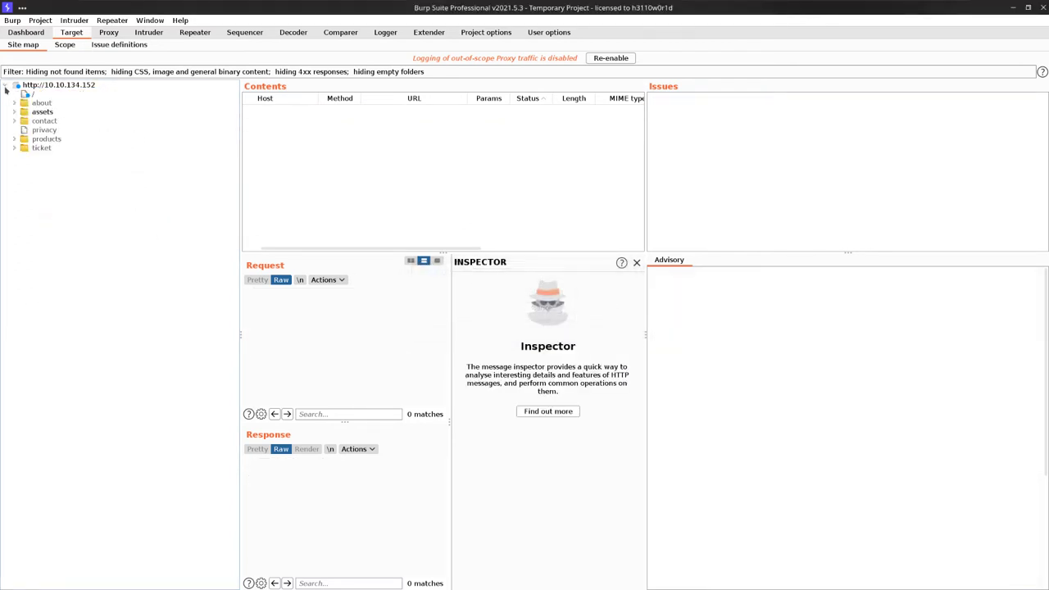
click(14, 104)
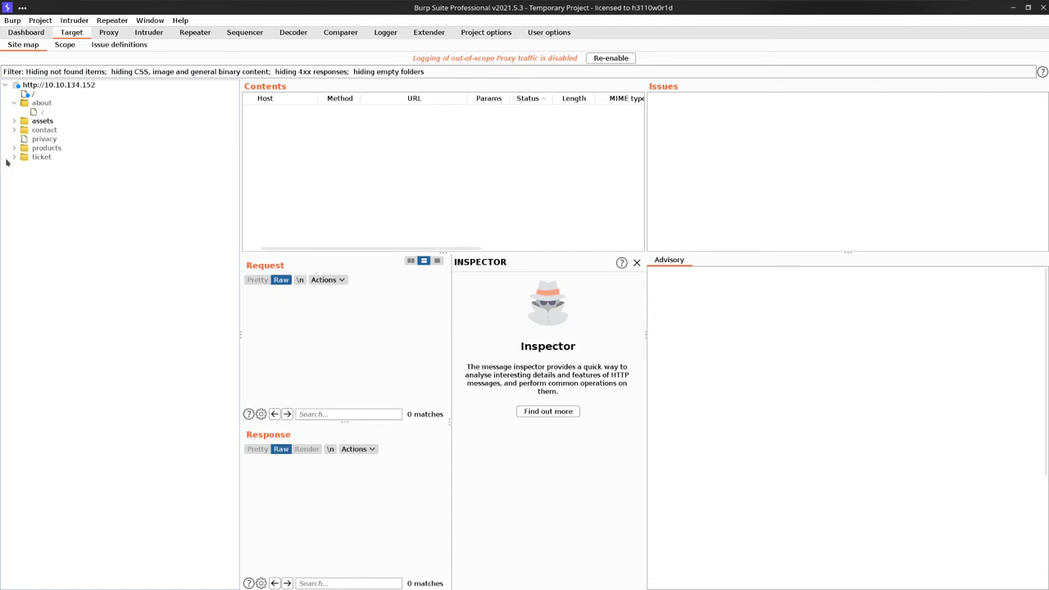
click(15, 121)
click(14, 157)
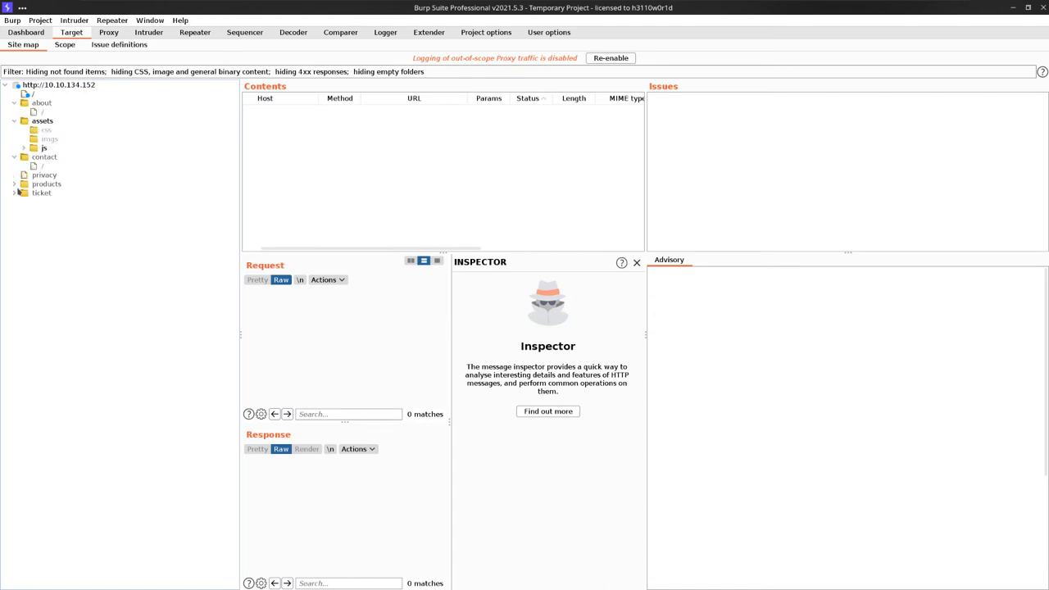
click(14, 184)
click(14, 203)
key(alt+Tab)
key(alt+Tab)
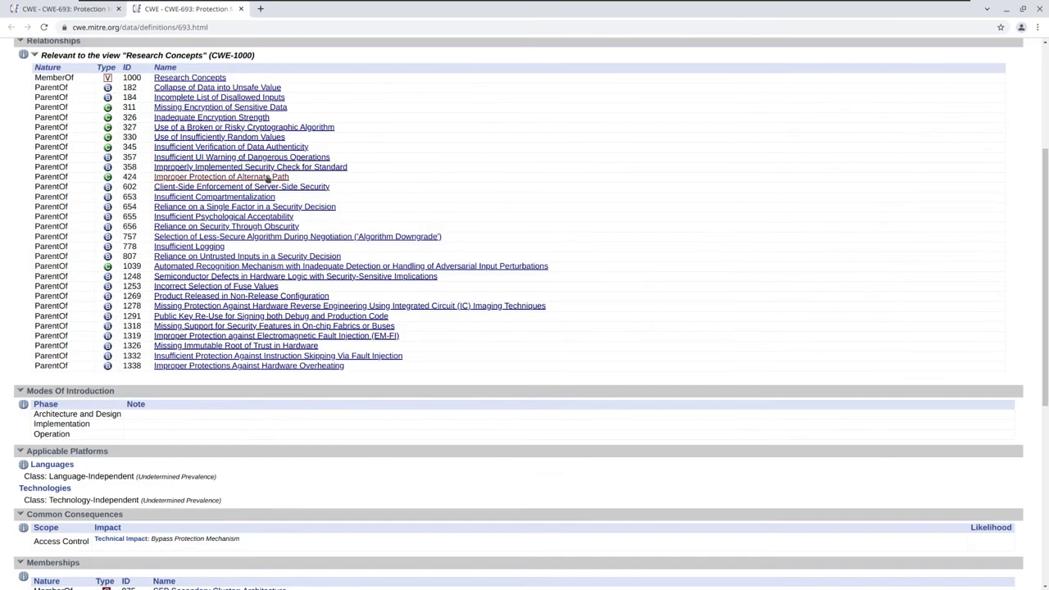
Look through both open CWE-693 pages in Chromium.
click(82, 10)
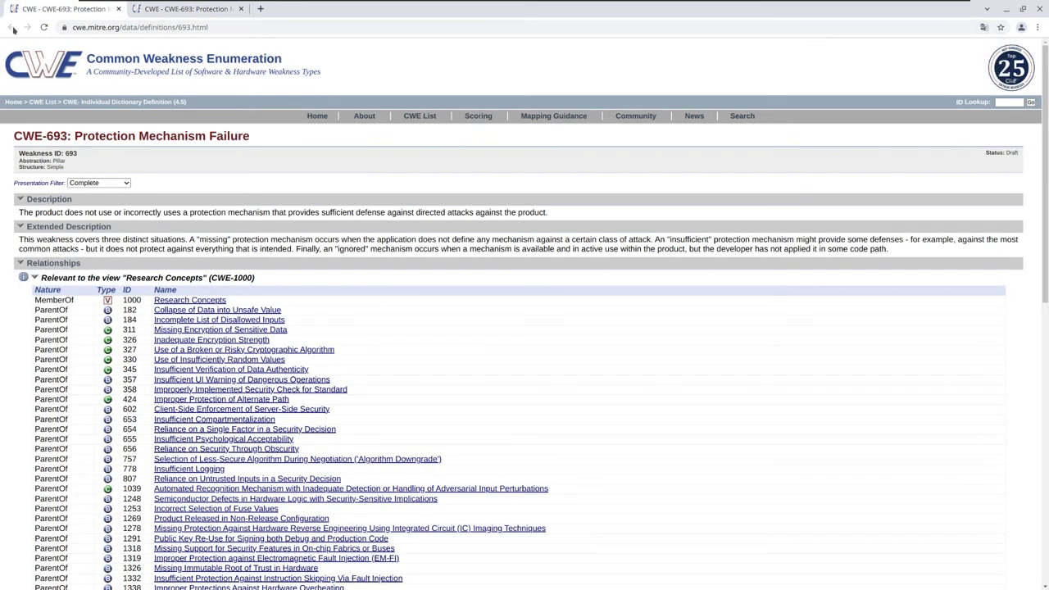
click(151, 11)
key(alt+Tab)
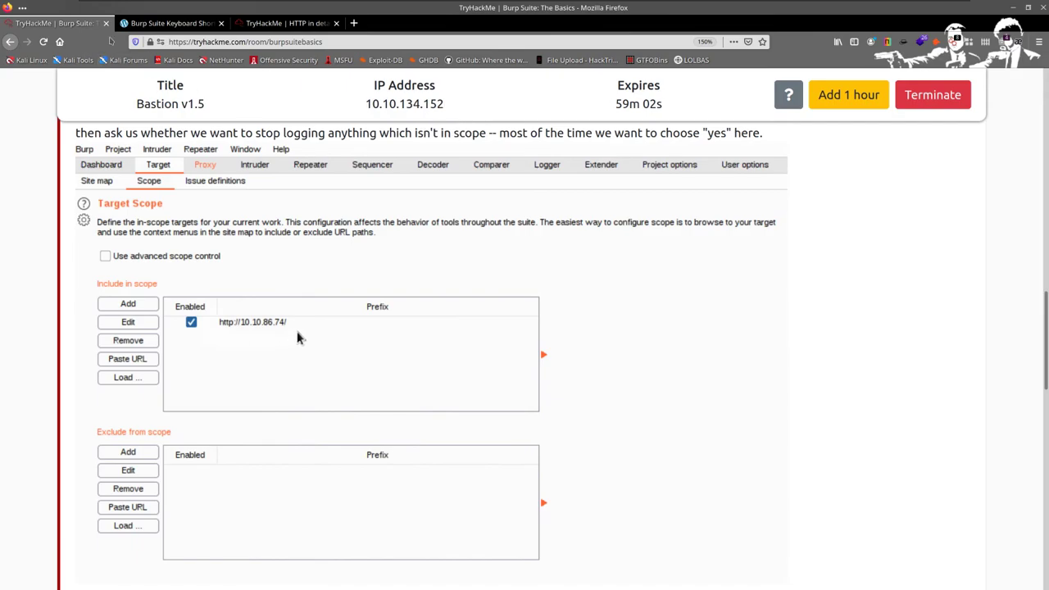
Confirm in Burp's Proxy Intercept view that interception is off.
key(alt+Tab)
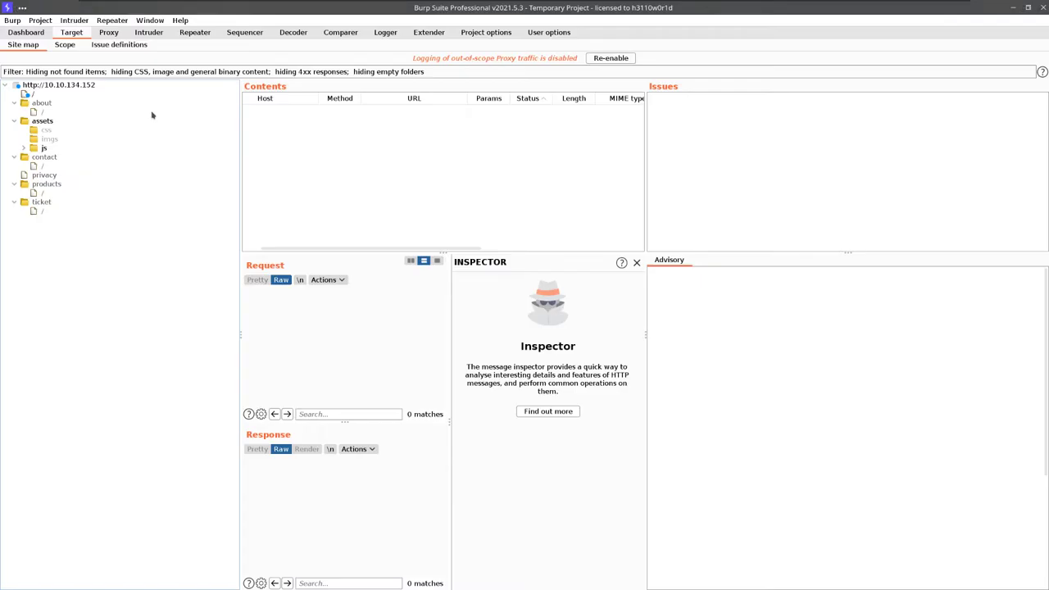
click(109, 33)
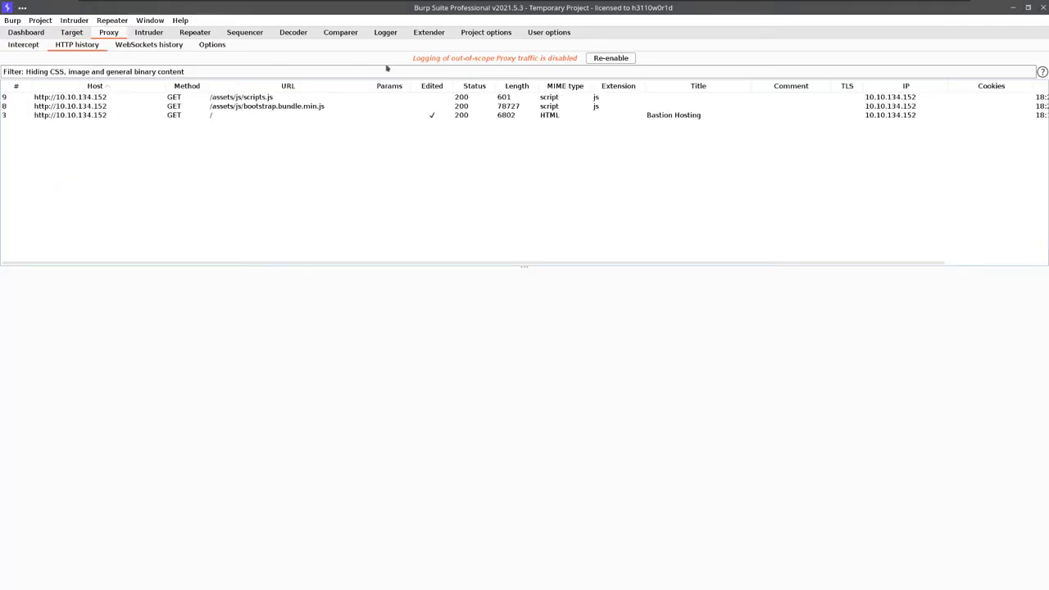
click(25, 45)
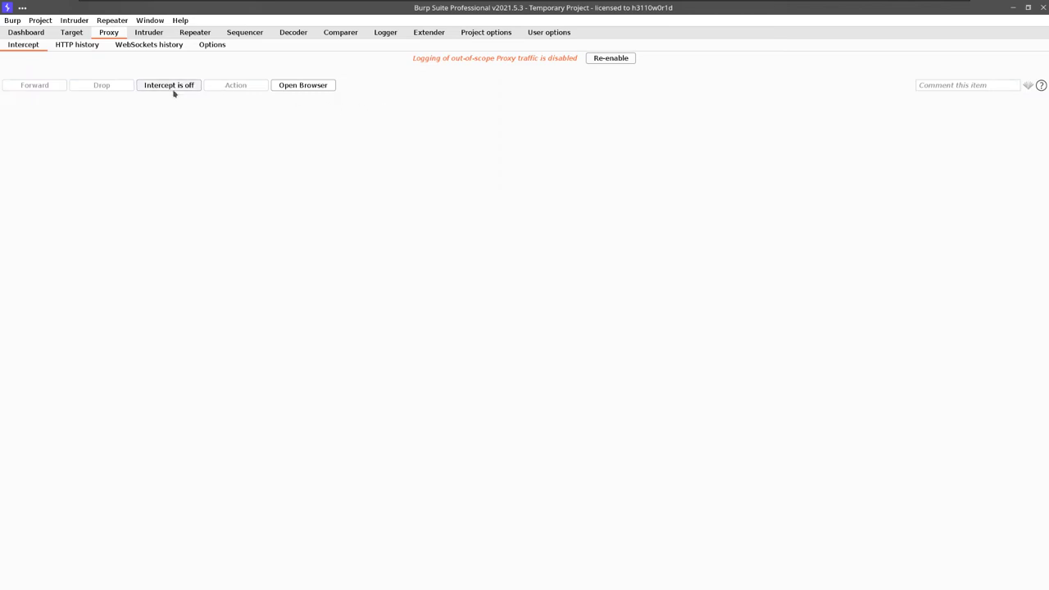
key(alt+Tab)
key(alt+Tab)
key(alt+Tab)
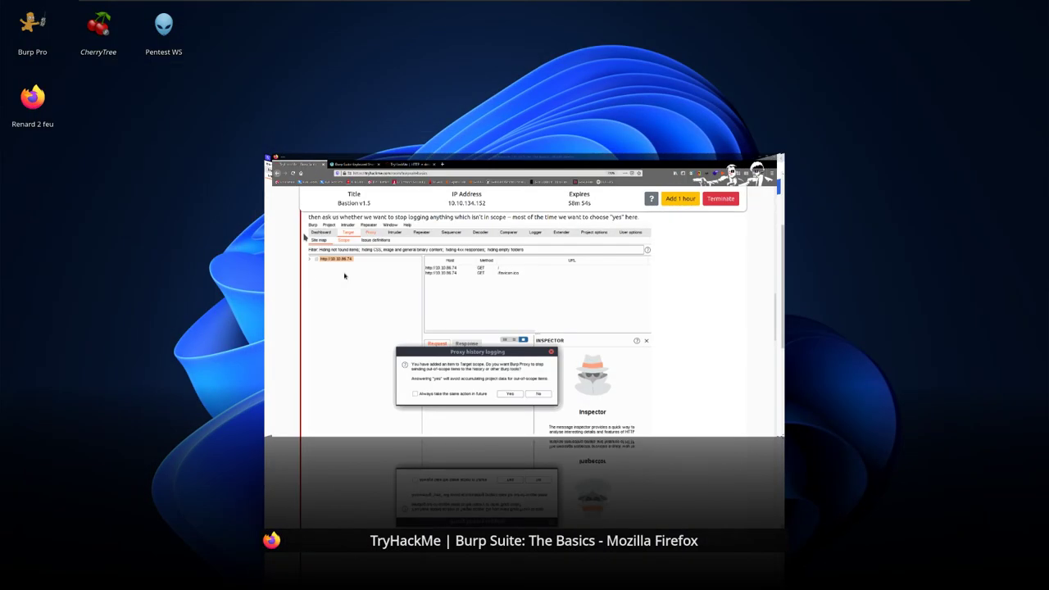
key(alt+Tab)
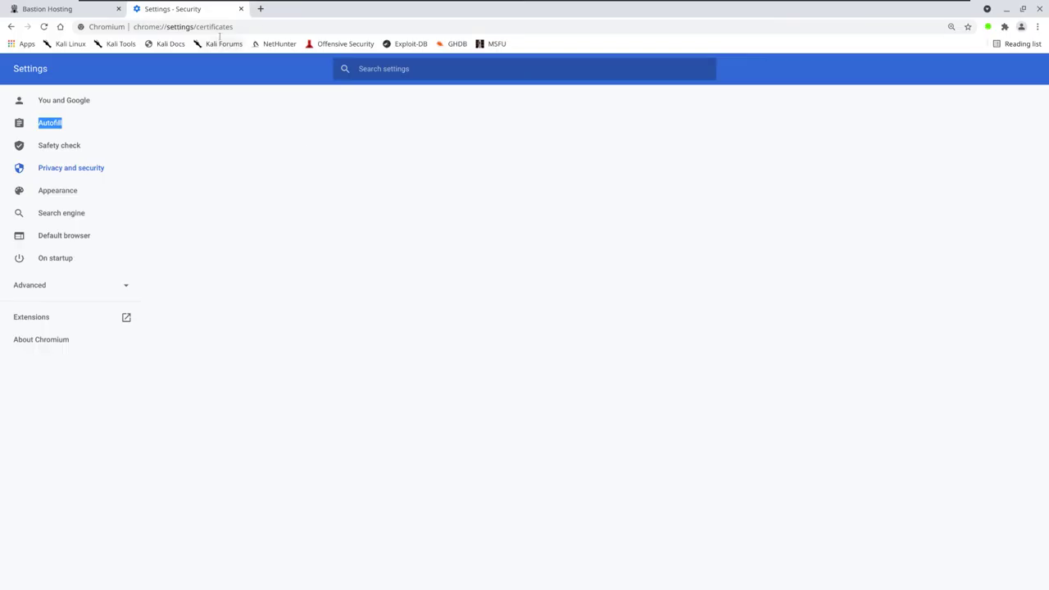
Reload 10.10.134.152 through the proxy and open the CIO's profile at /about/2 via About Us.
click(72, 13)
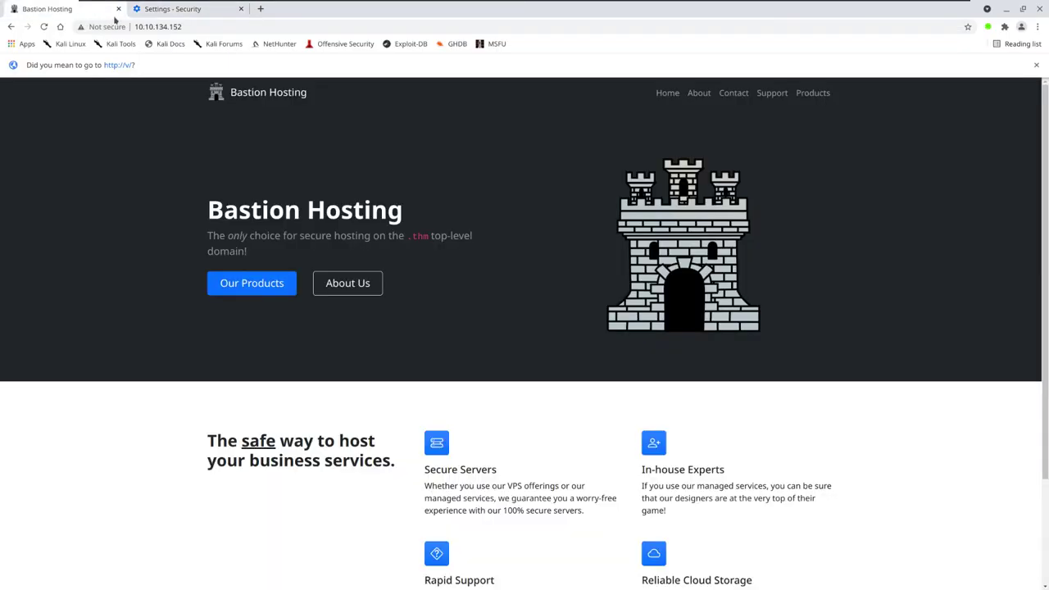
key(ctrl+l)
key(Return)
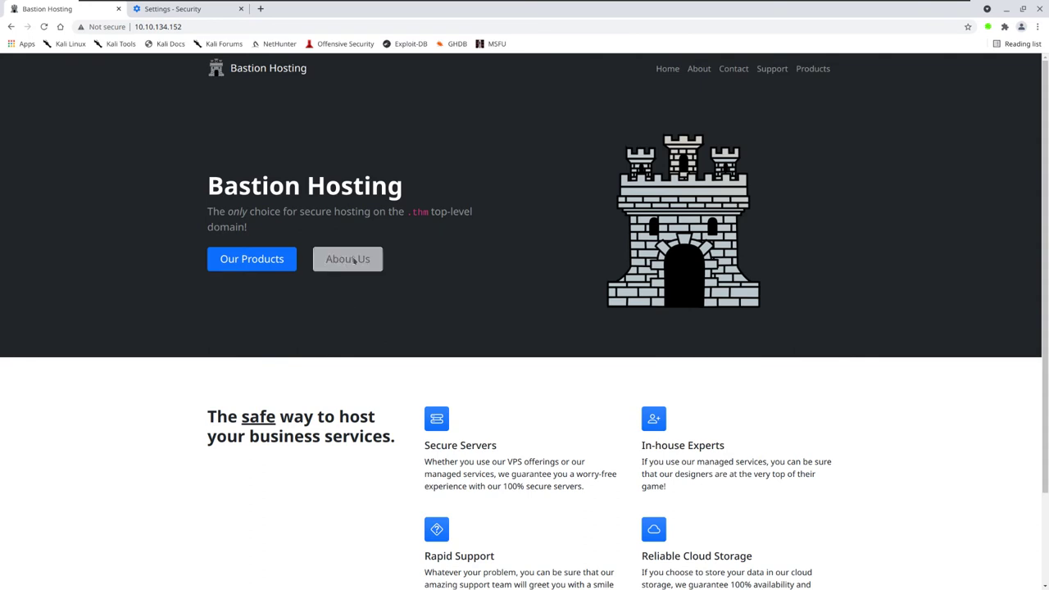
click(315, 270)
click(449, 457)
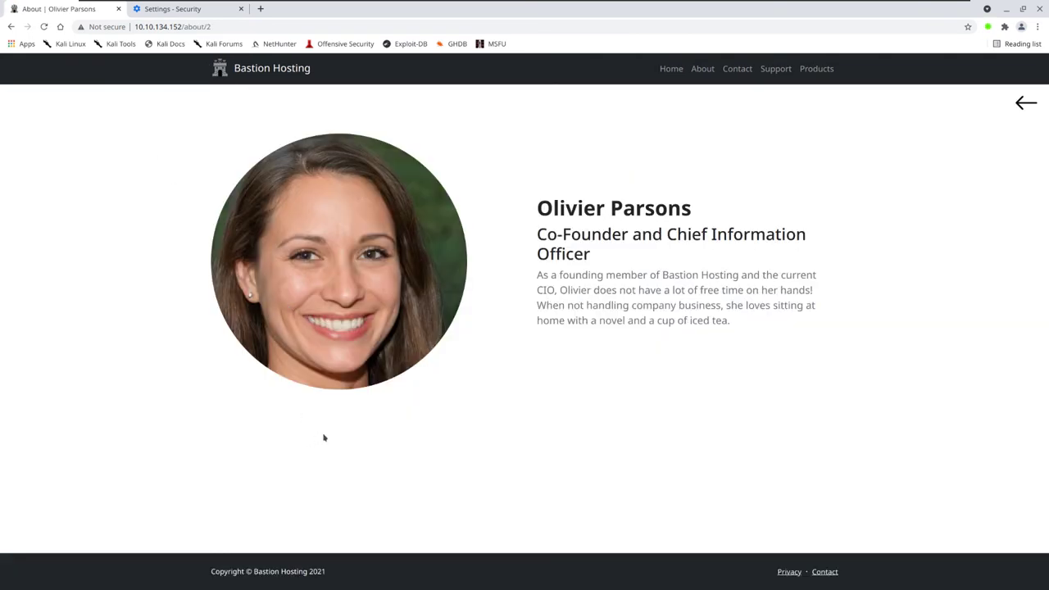
click(740, 71)
Submit the Contact form with filler text, using an email value that lacks an @.
click(477, 261)
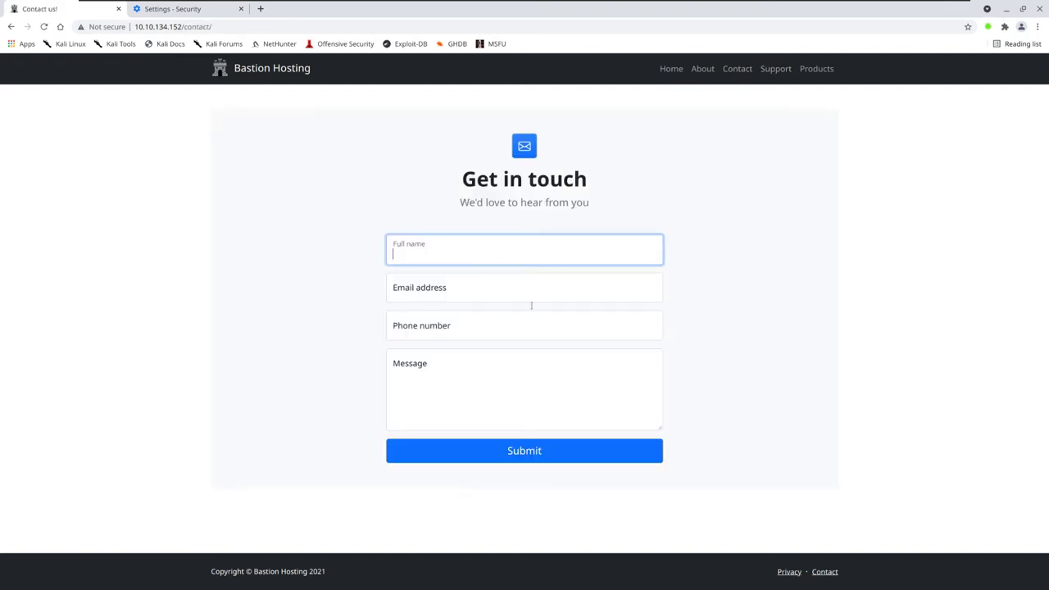
text(gfdgdfg)
click(478, 293)
text(fgdfgfdg)
click(499, 338)
text(gfdgfdgdf)
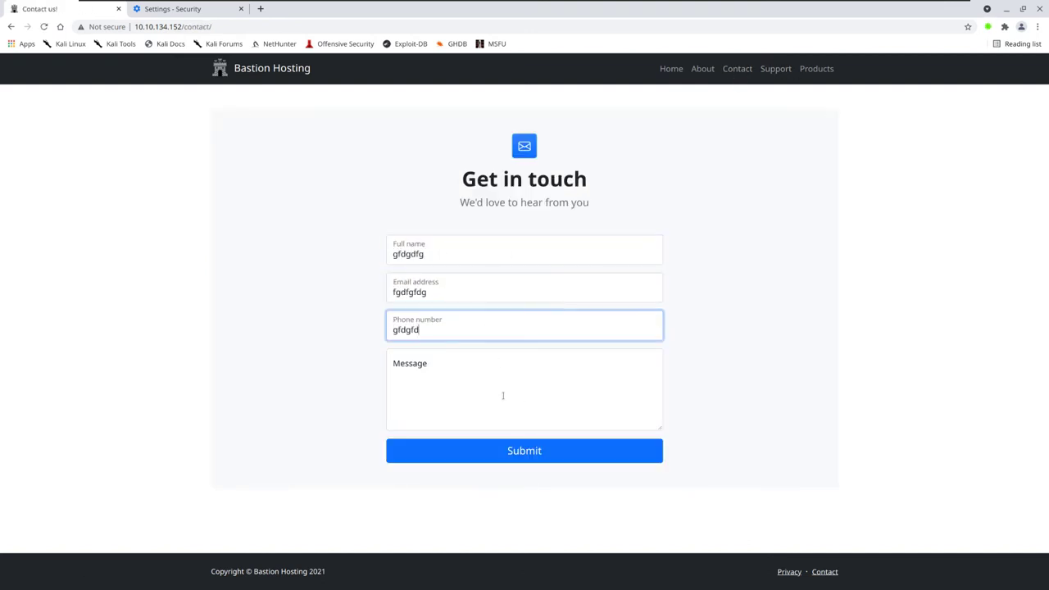
click(503, 395)
text(gdfgfdgdf)
click(546, 451)
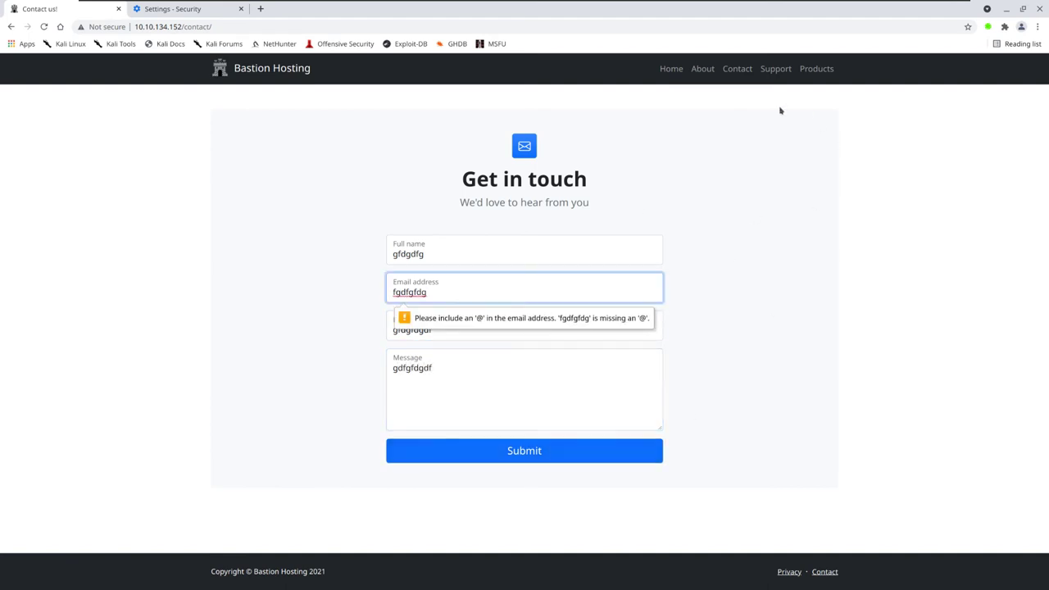
Submit a Support query 'gfdgdfgfd' with a filler email ending in @, and dismiss the confirmation.
click(776, 69)
click(416, 239)
text(gfdgdfgfd)
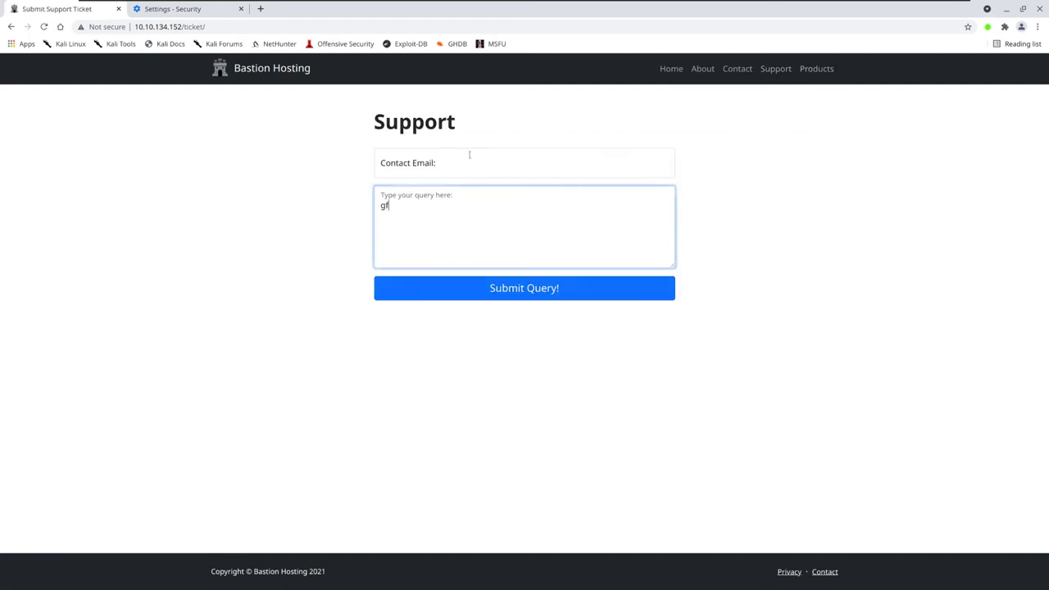
click(455, 164)
text(gdfgfdgdfgfd)
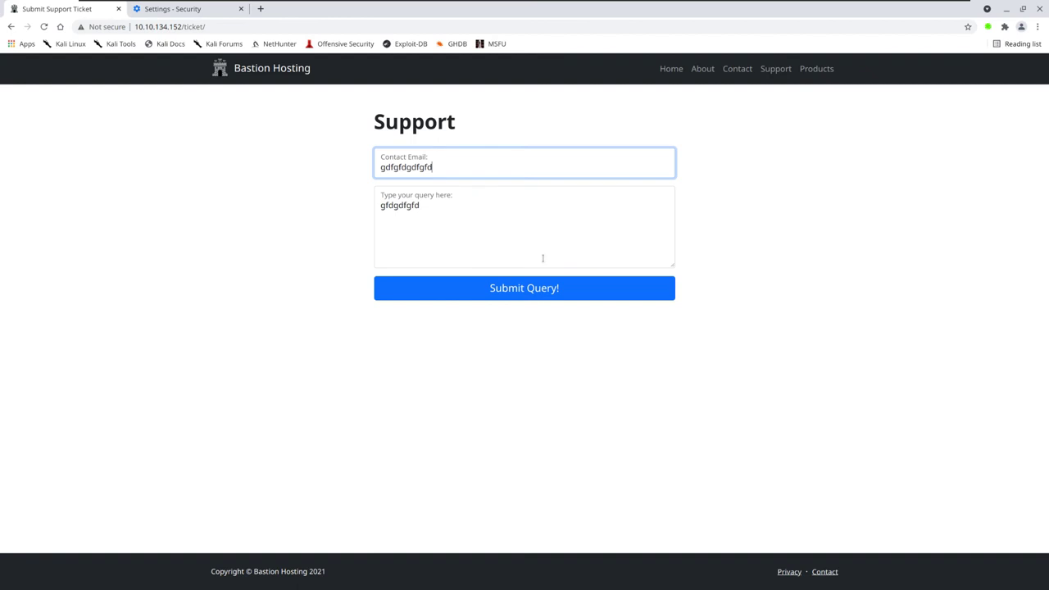
text(@sfr.fr)
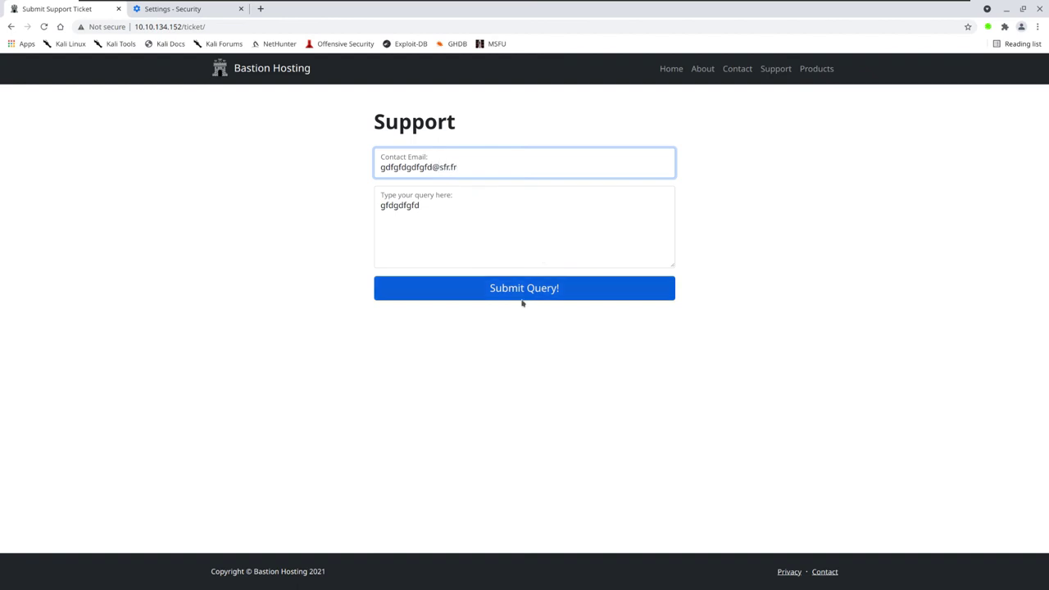
click(525, 300)
click(827, 281)
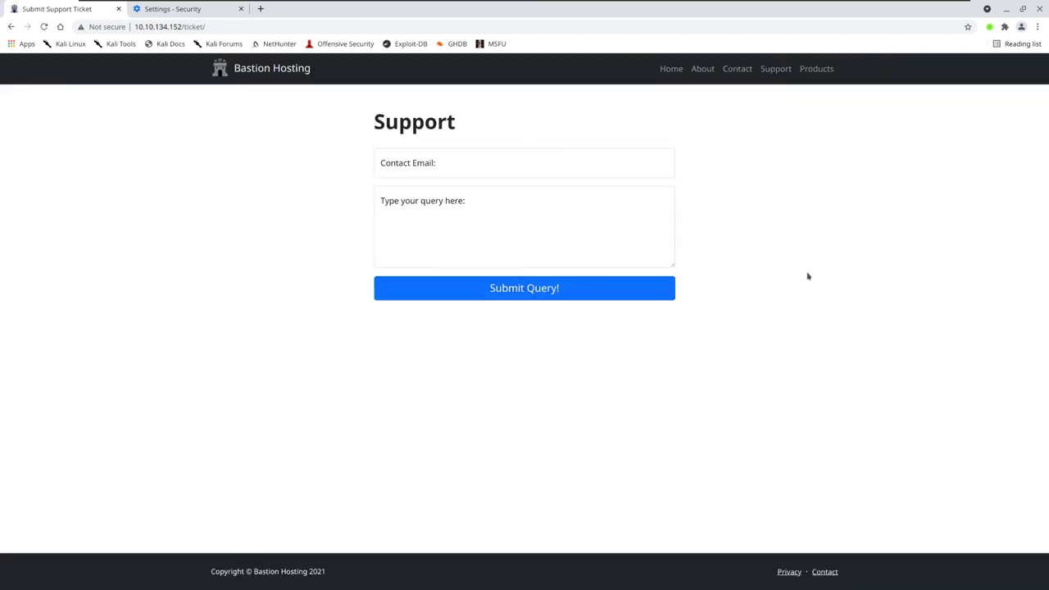
Open the security officer's /about/5 profile, select the name and job title, then restore the CWE-693 window.
click(703, 71)
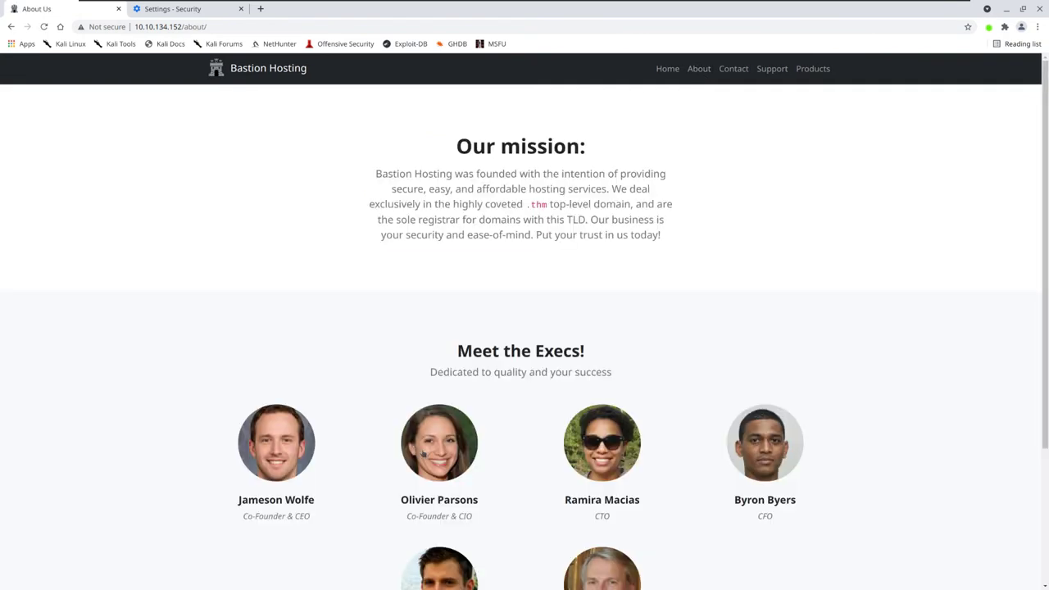
scroll(424, 454, down, 3)
click(448, 391)
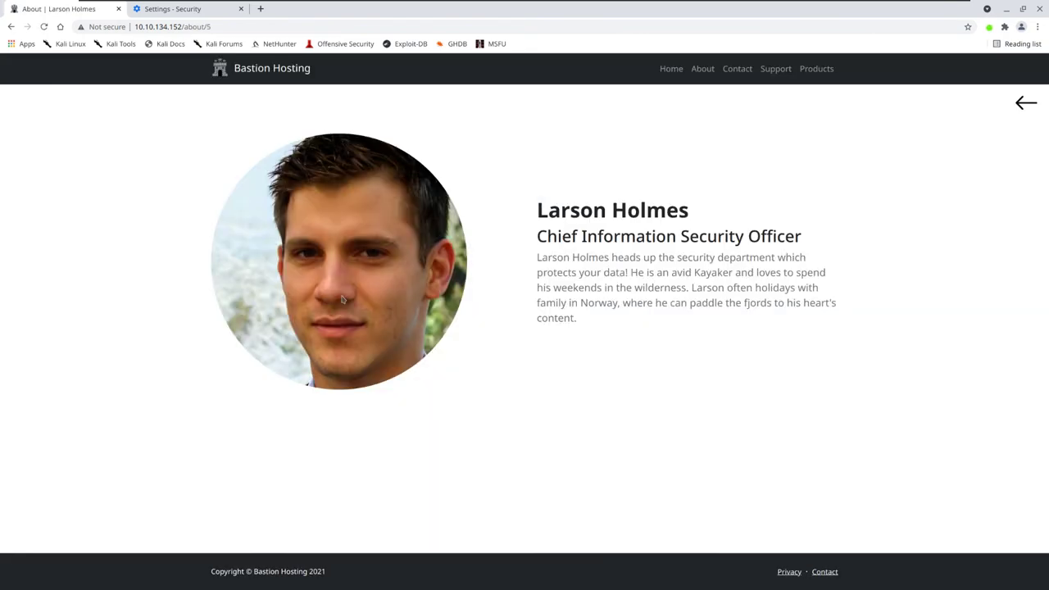
drag(653, 236, 646, 237)
drag(526, 241, 805, 247)
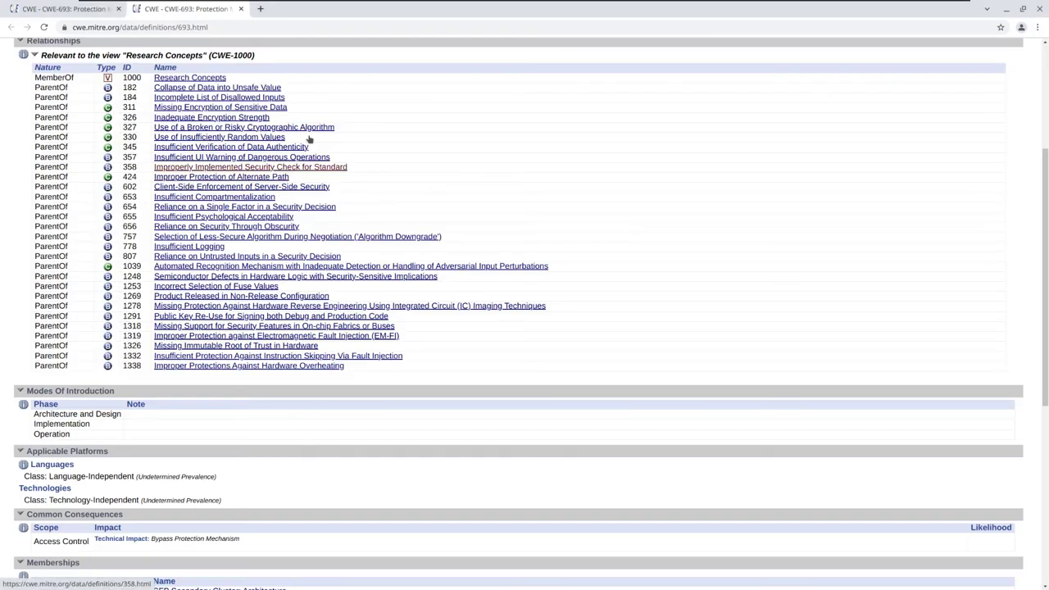
double_click(393, 14)
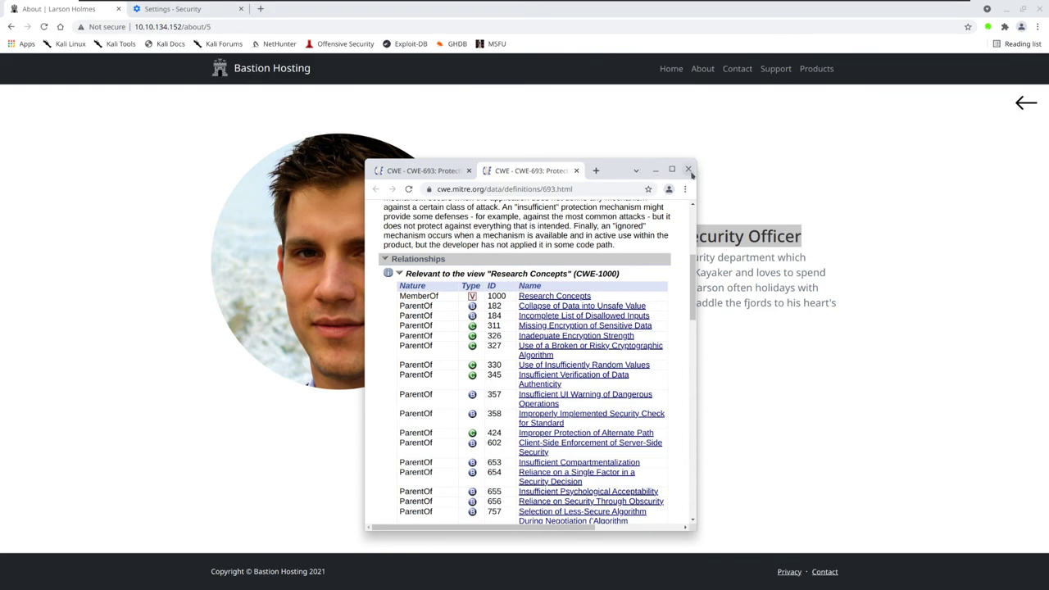
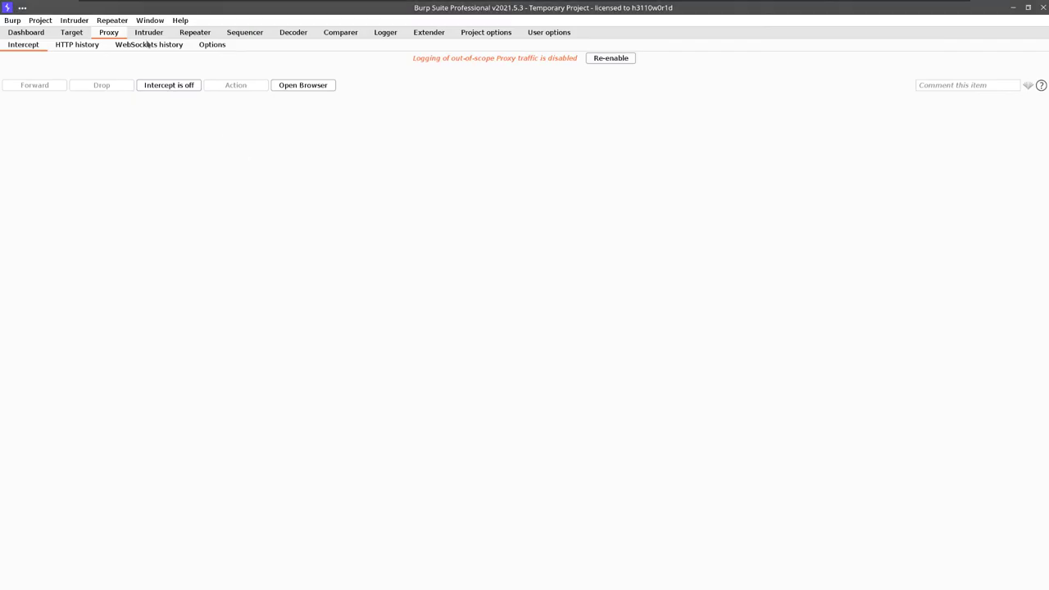
Glance at the proxy HTTP history, then show the Target site map for 10.10.134.152.
click(79, 46)
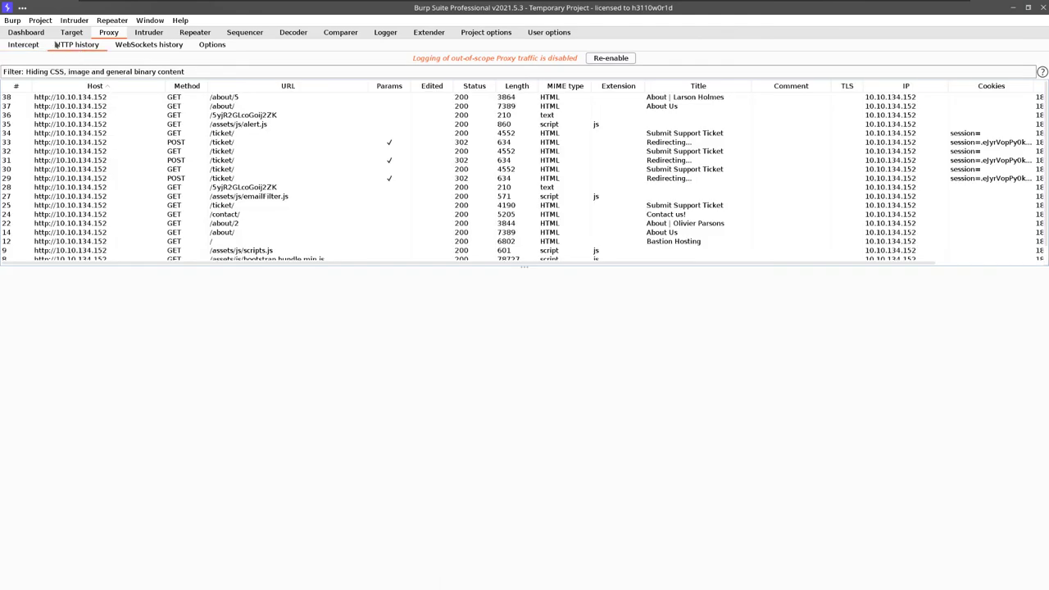
click(72, 32)
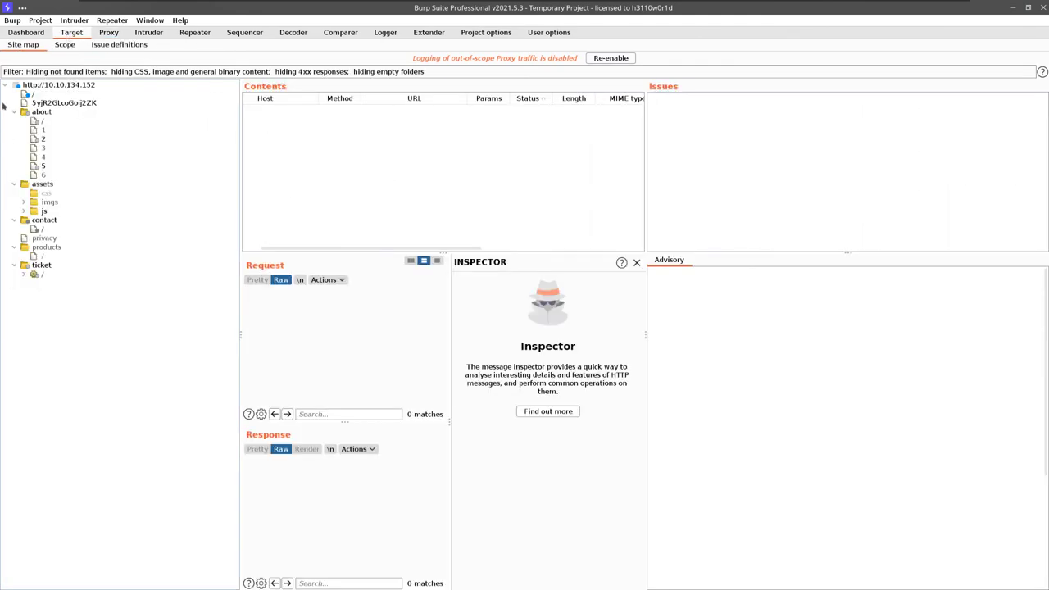
Expand the imgs and js folders and collapse the products and ticket folders in the site map.
click(24, 201)
click(25, 220)
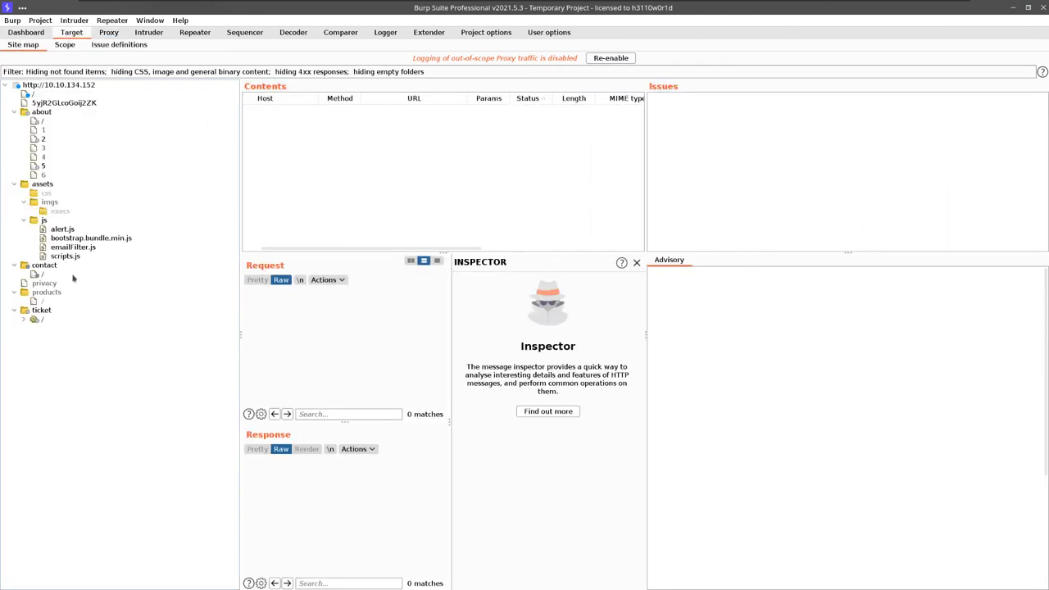
click(15, 291)
click(15, 301)
Select the /products/ and /ticket/ folders and inspect the POST /ticket/ request and response.
click(45, 293)
click(40, 301)
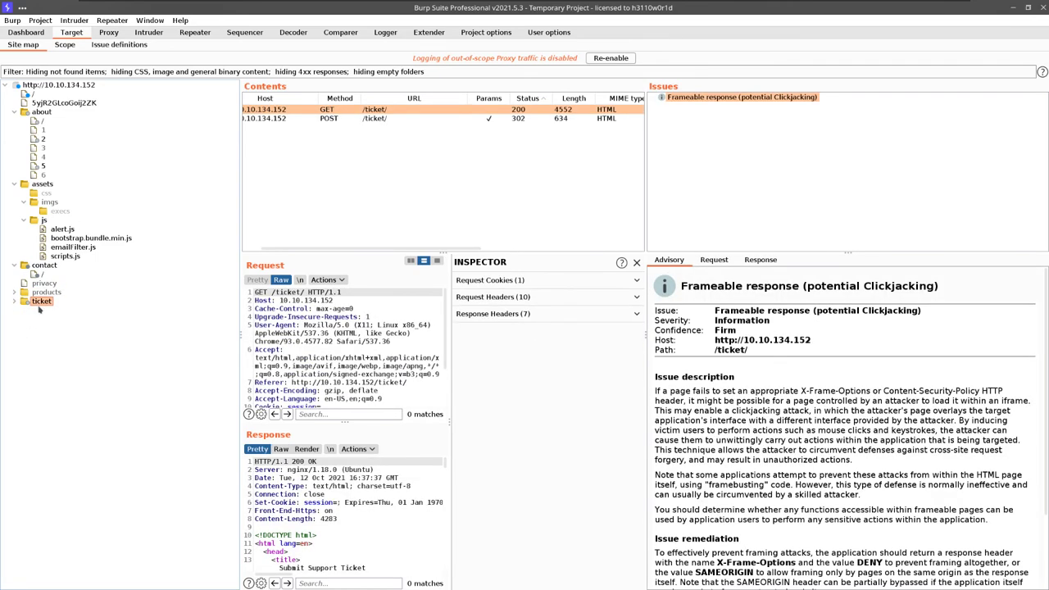
click(348, 122)
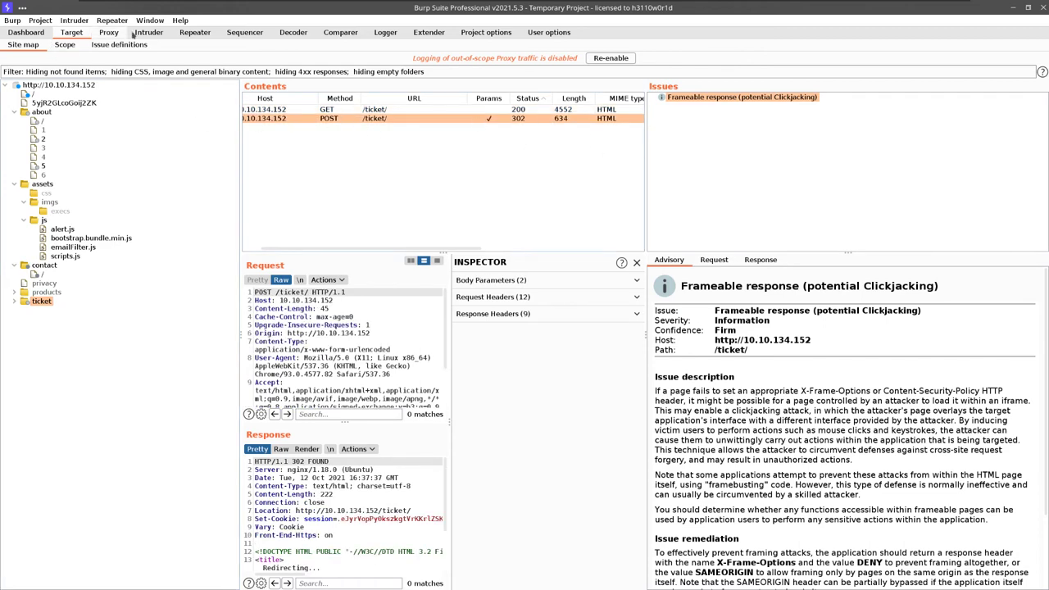
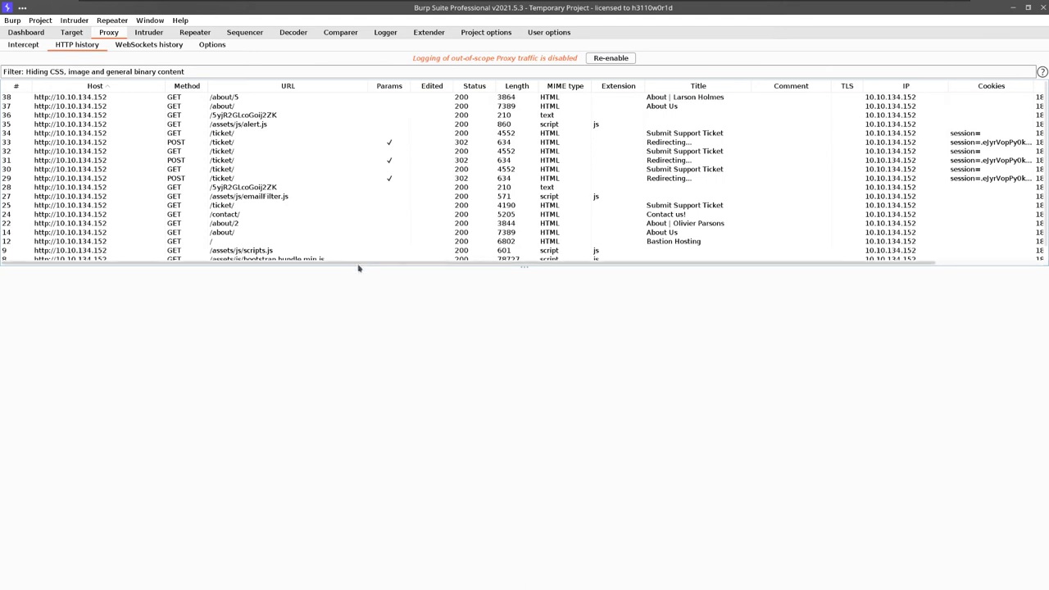
Enlarge the HTTP history table and sort it by Method, grouping the three POST /ticket/ requests at the bottom.
drag(362, 272, 376, 424)
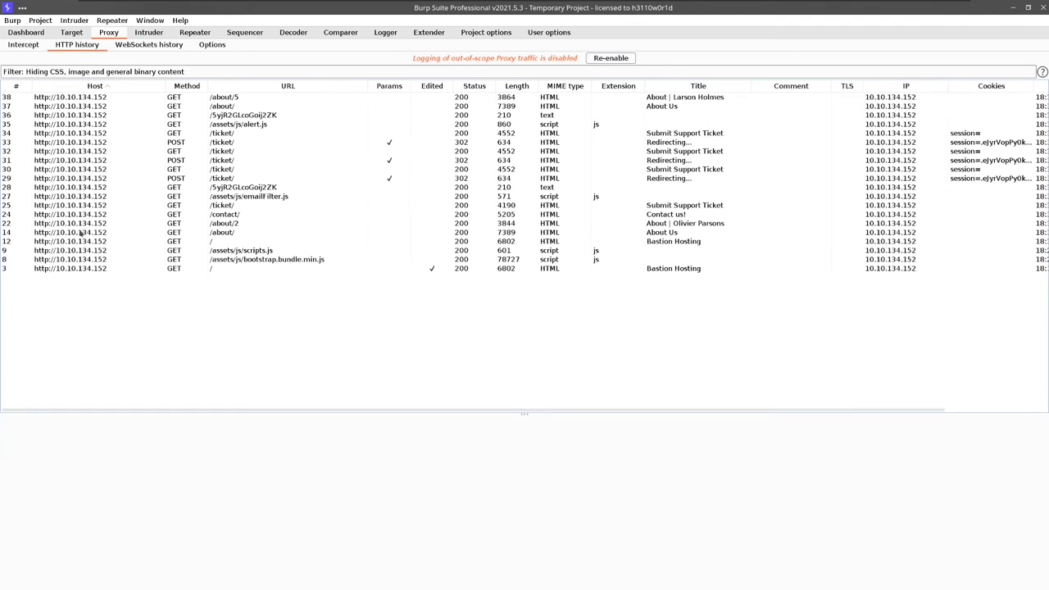
click(188, 87)
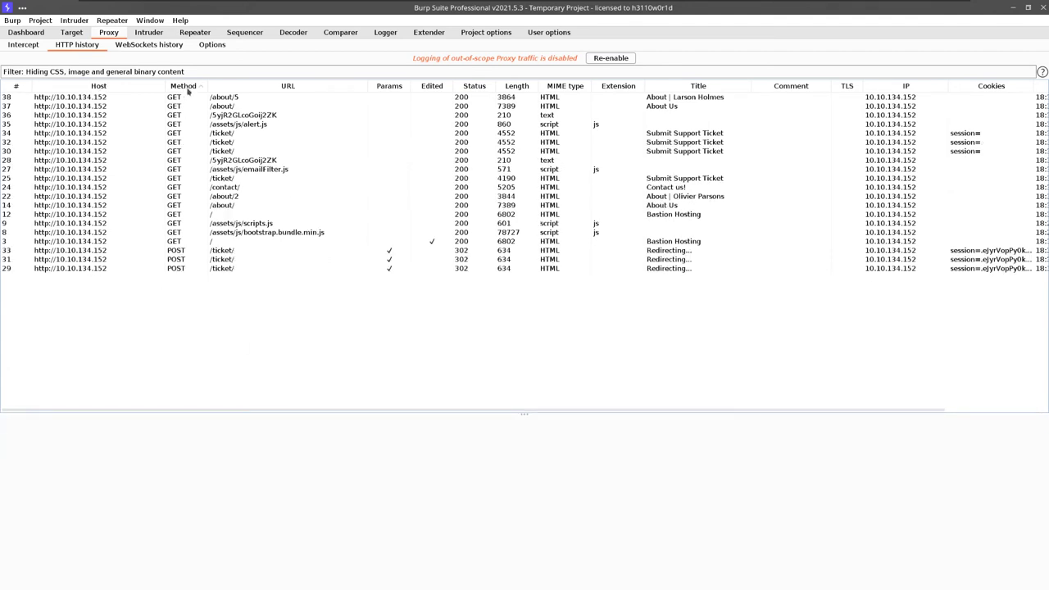
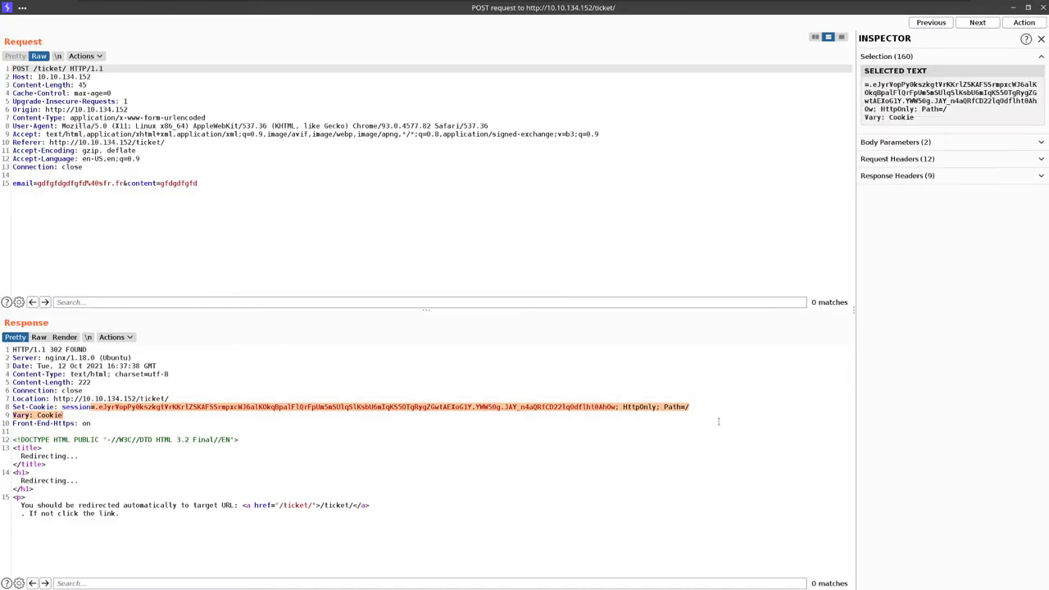
Collapse the Inspector's Selection section showing the selected session cookie text.
click(917, 56)
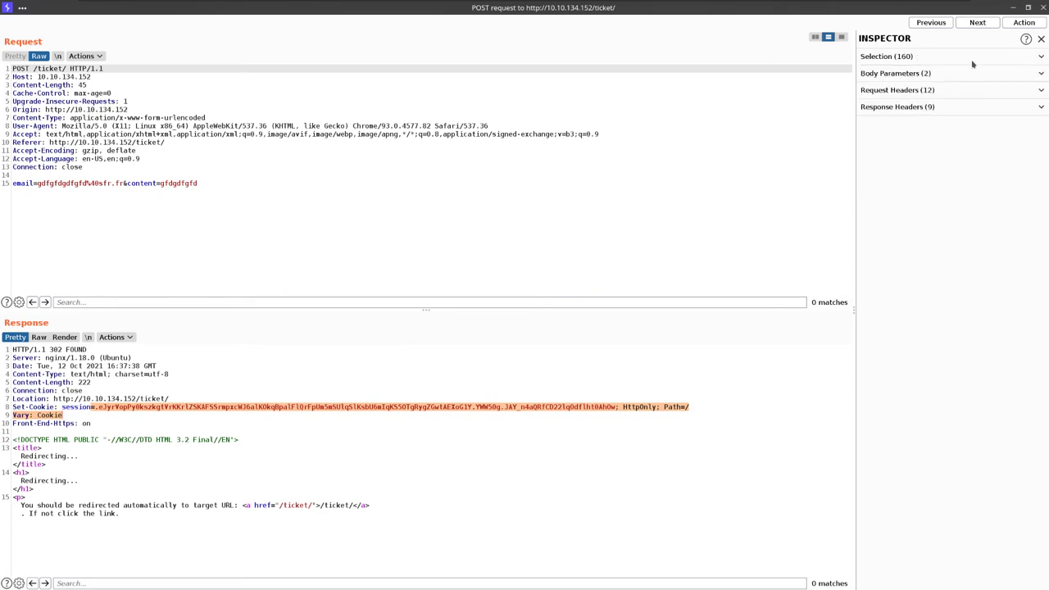
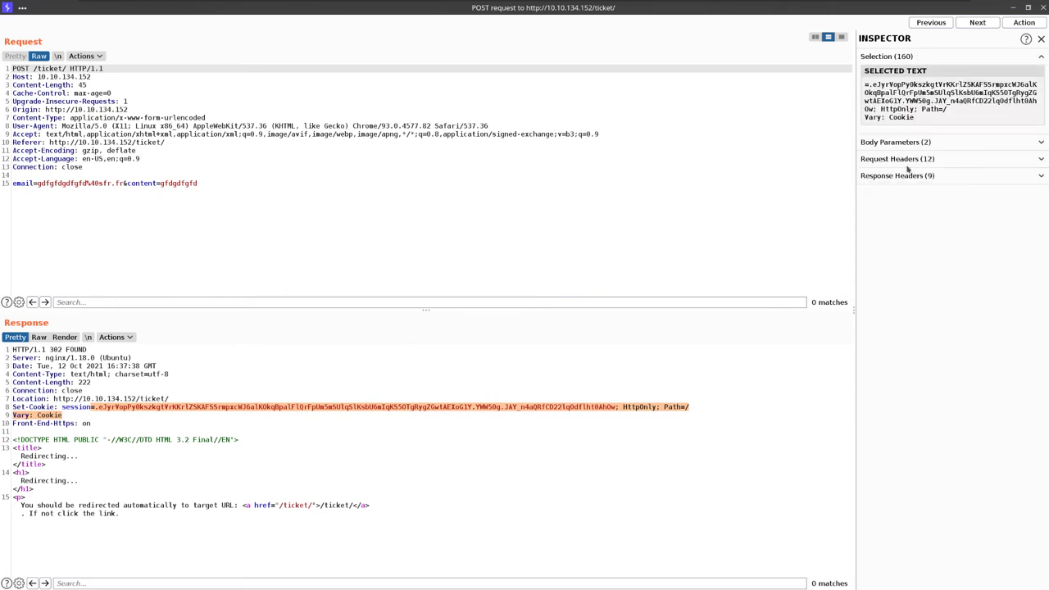
Expand the Inspector's Body Parameters, Request Headers and Response Headers, then show the Vary header's value.
click(901, 143)
click(900, 199)
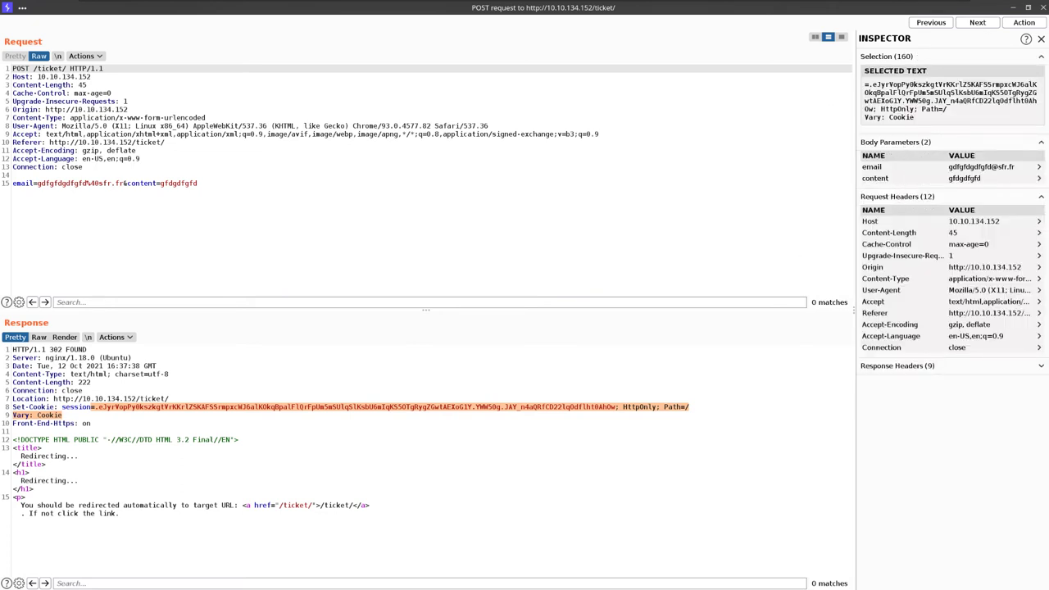
click(894, 367)
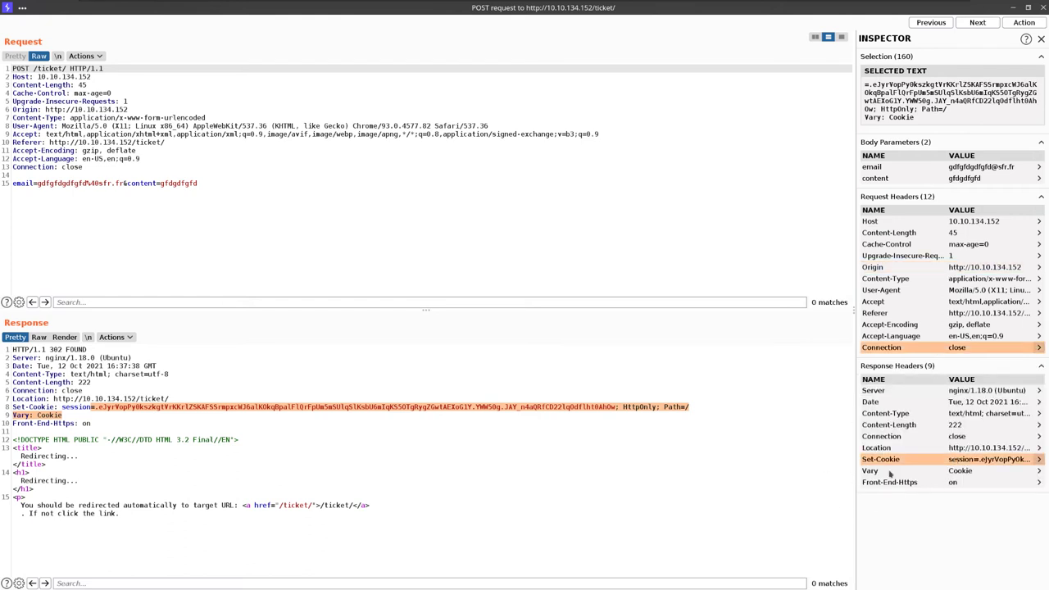
click(1007, 472)
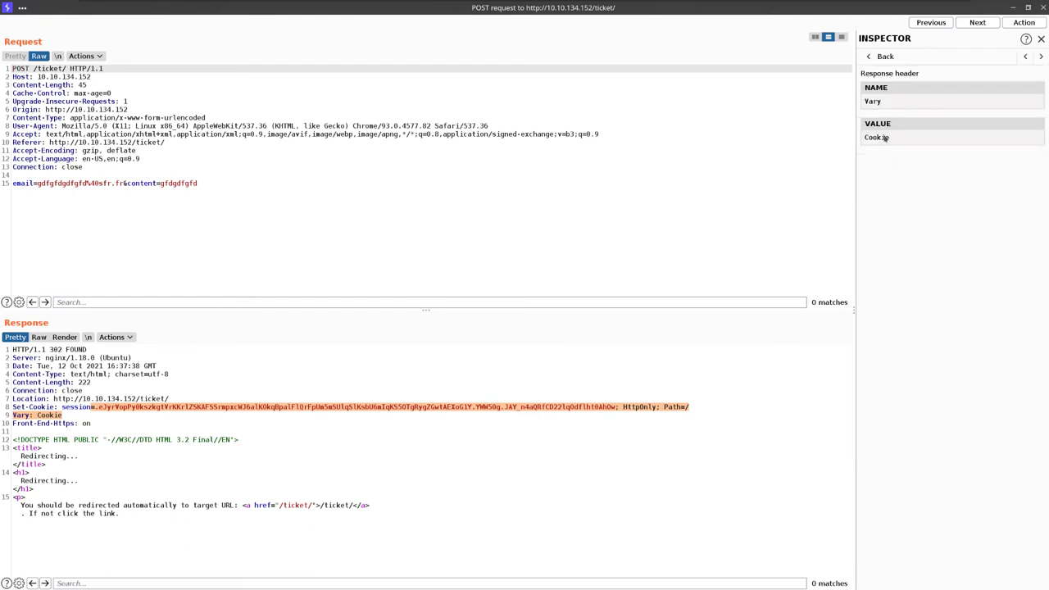
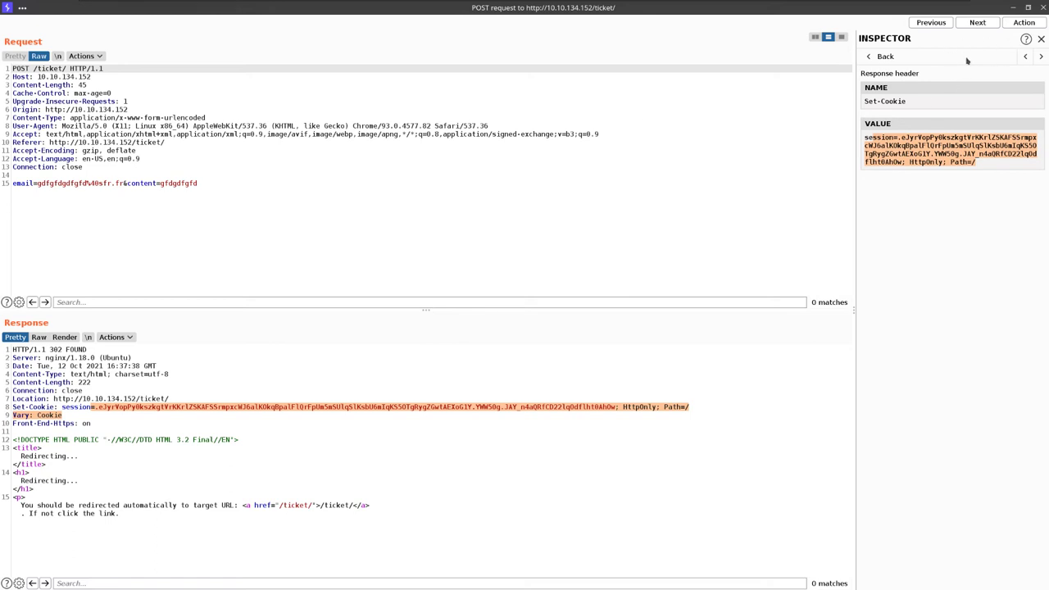
Leave the Set-Cookie header detail and return to the Inspector overview of the POST /ticket/ exchange.
click(873, 57)
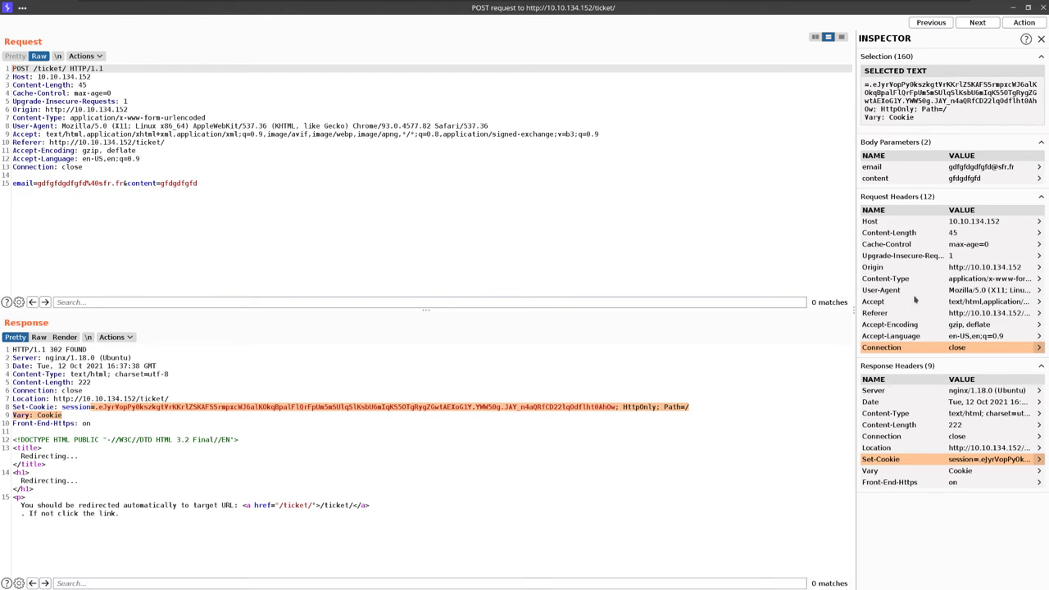
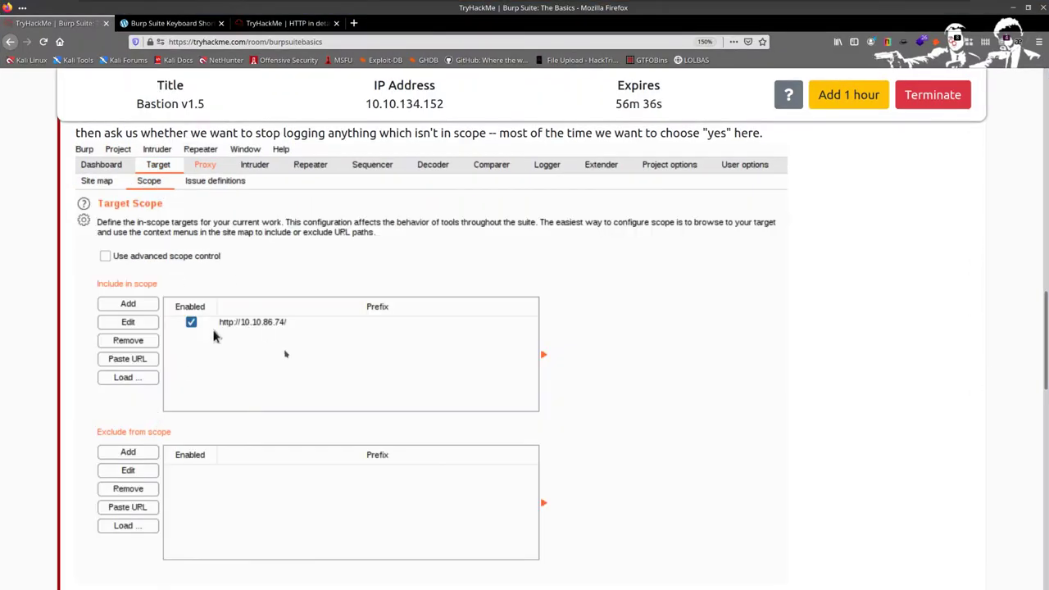
Mark the Task 12 scoping question Completed, then expand Task 13 'Site Map and Issue Definitions'.
scroll(278, 383, down, 5)
scroll(278, 382, down, 1)
scroll(292, 382, down, 1)
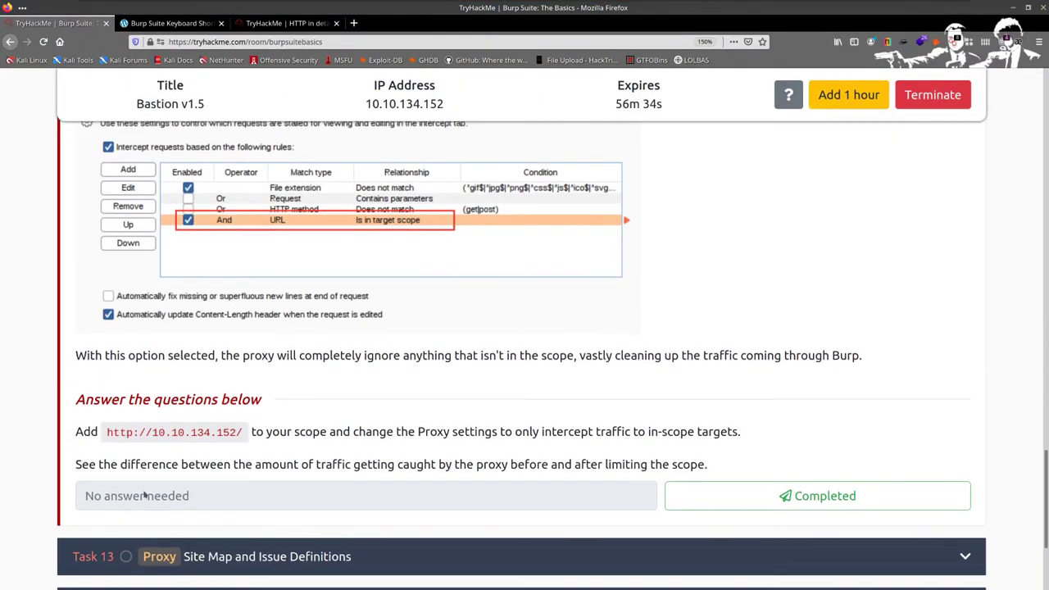
drag(75, 431, 580, 443)
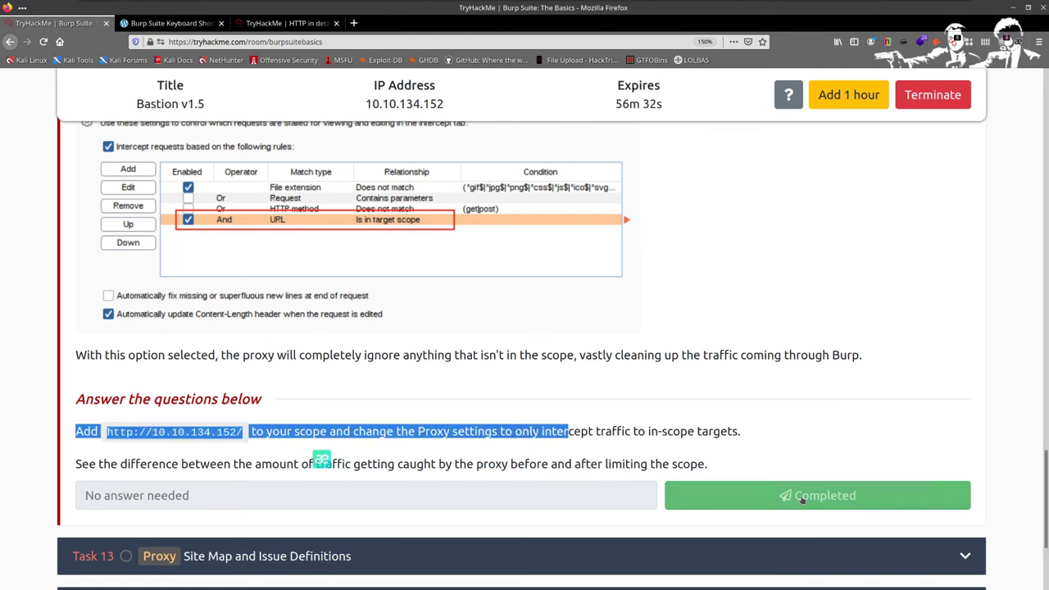
click(705, 496)
scroll(342, 501, down, 2)
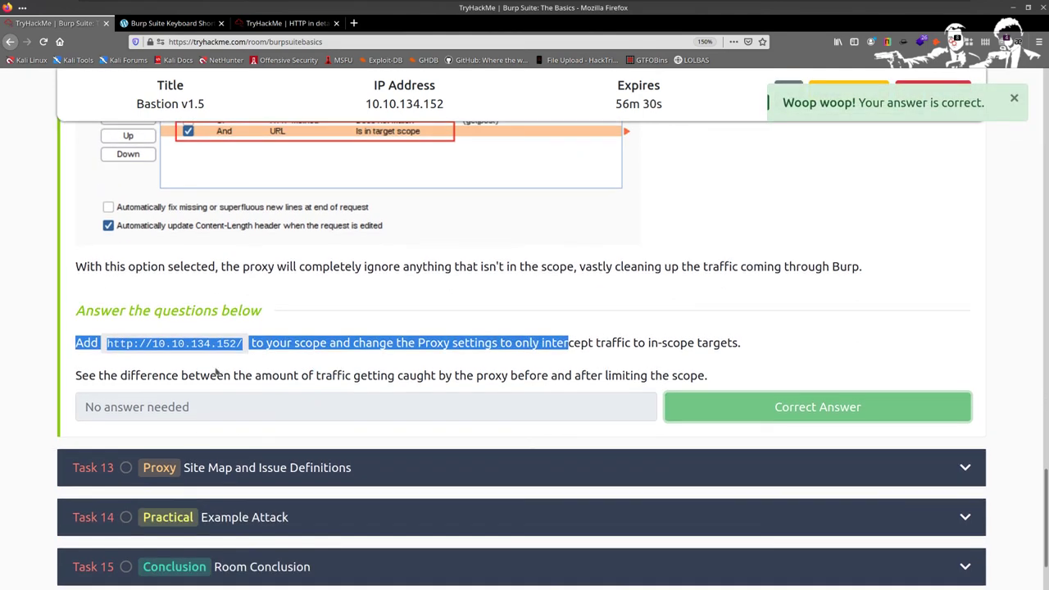
click(262, 468)
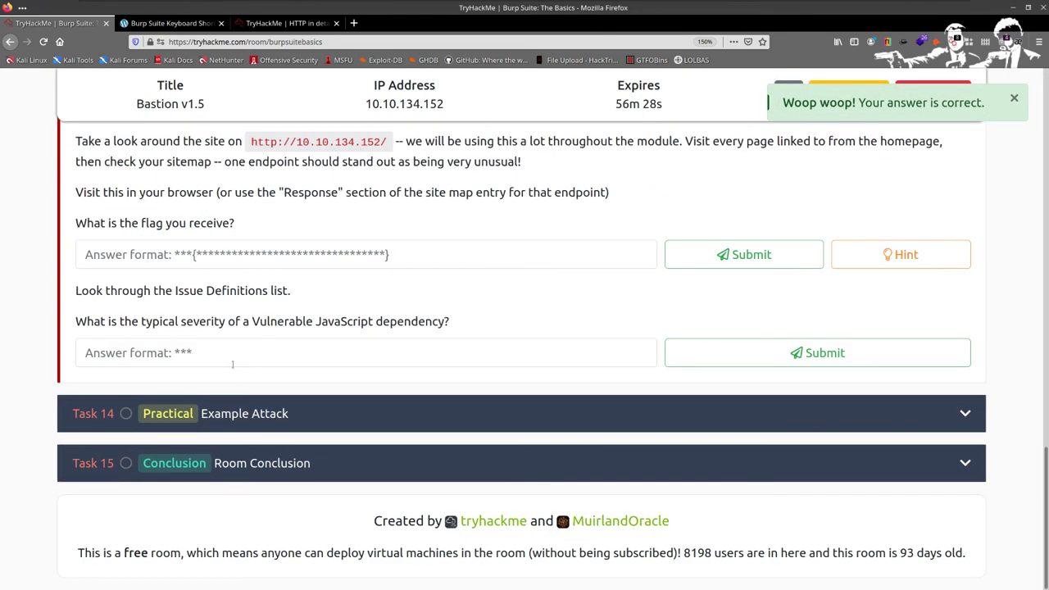
scroll(218, 359, up, 6)
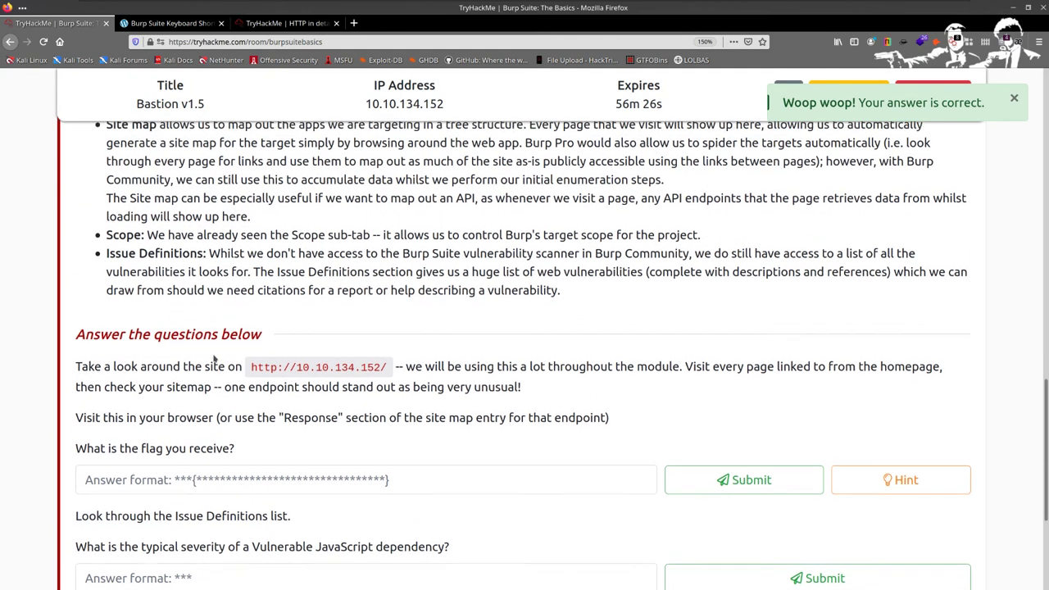
scroll(215, 358, down, 2)
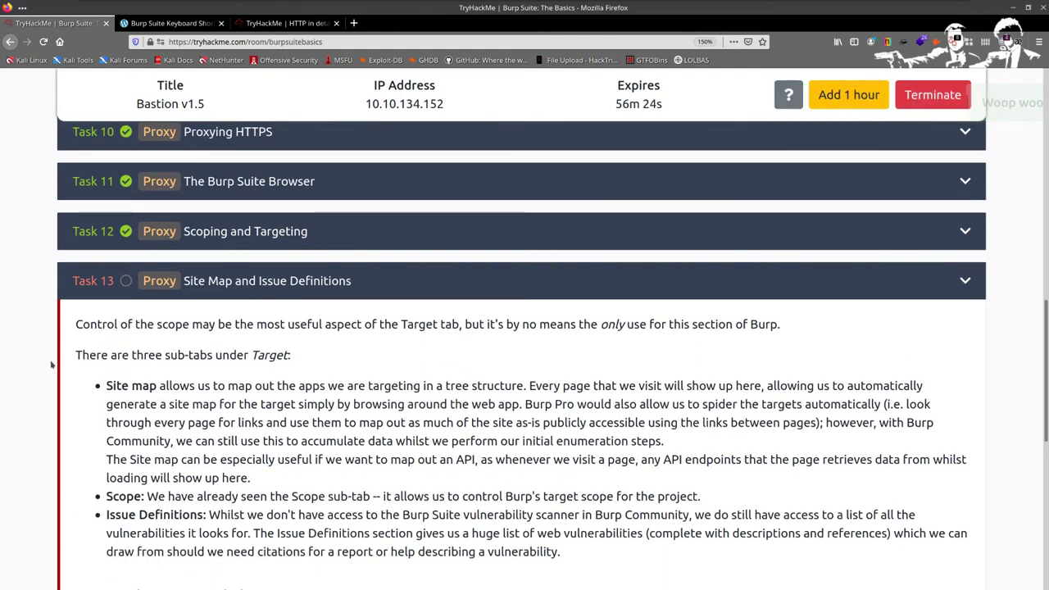
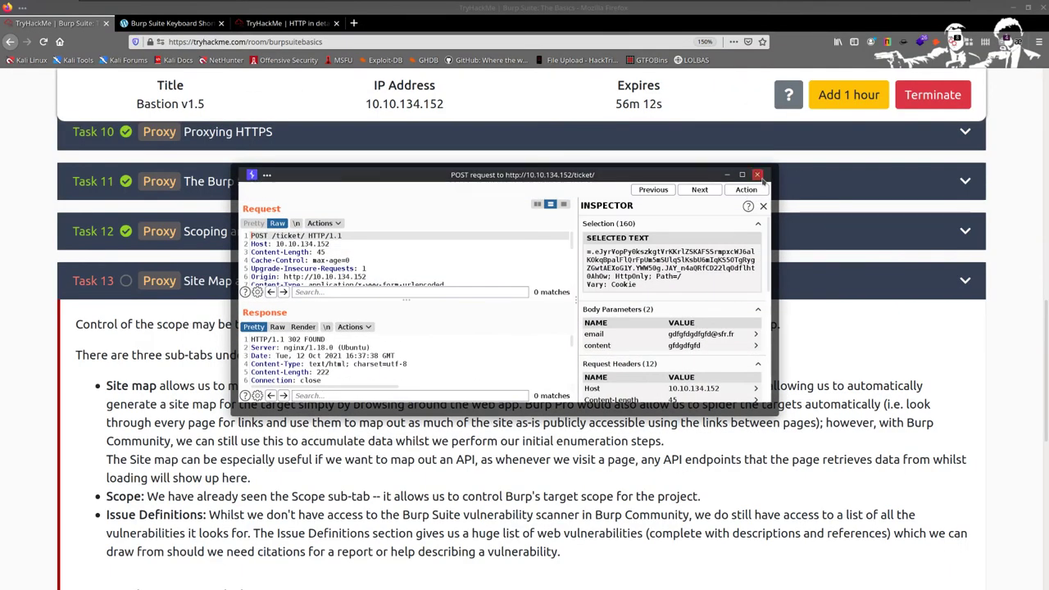
Close the POST request window and bring up Burp's Target site map for 10.10.134.152.
click(757, 175)
key(alt+Tab)
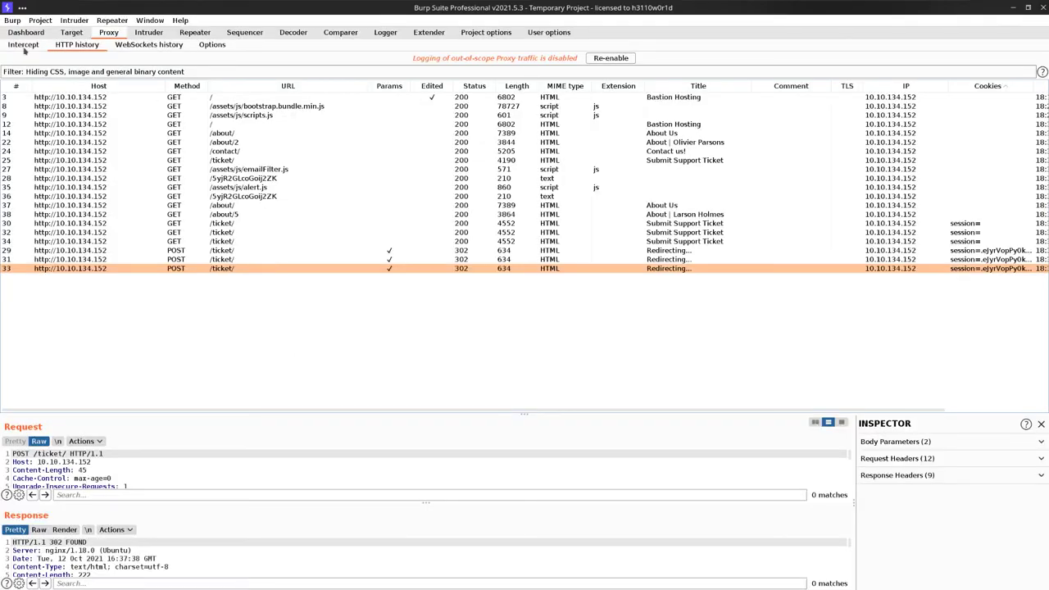
click(71, 32)
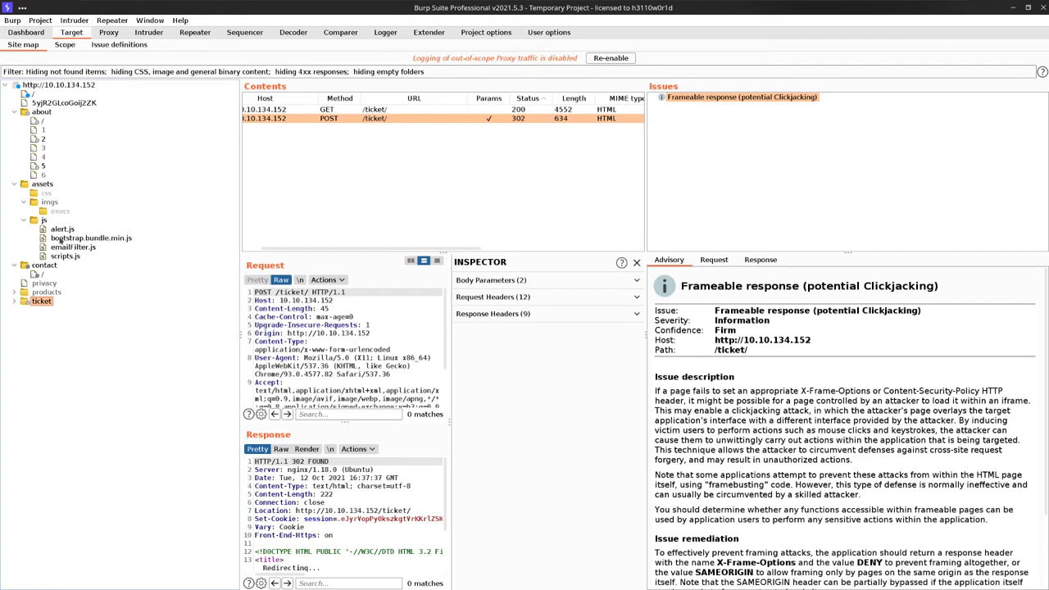
Inspect the 5yjR2GLcoGoij2ZK, assets, about/4 and alert.js site map entries, reading the THM flag response.
click(34, 104)
click(28, 184)
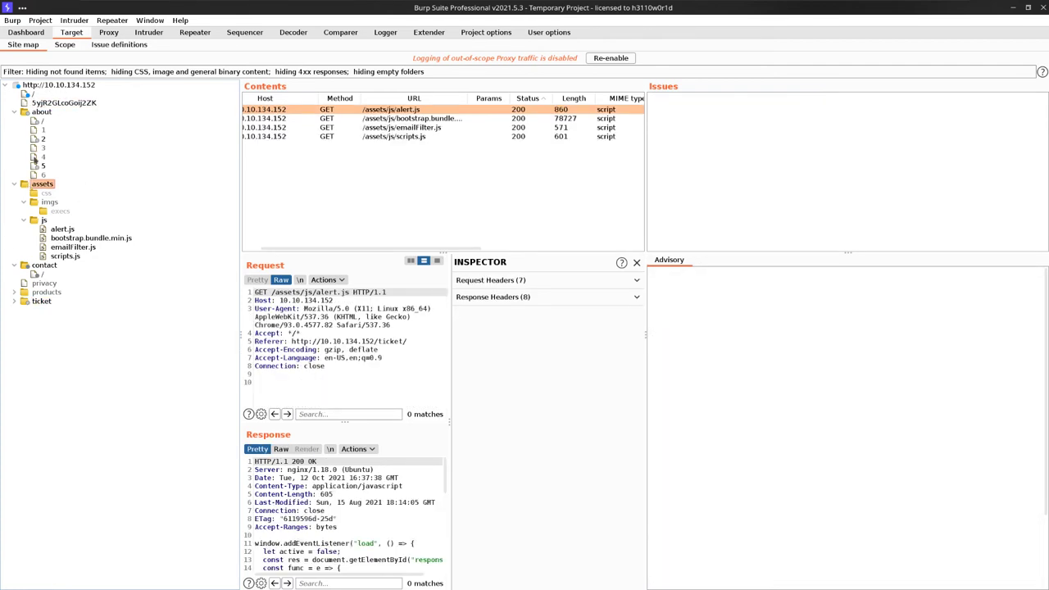
click(37, 157)
click(74, 104)
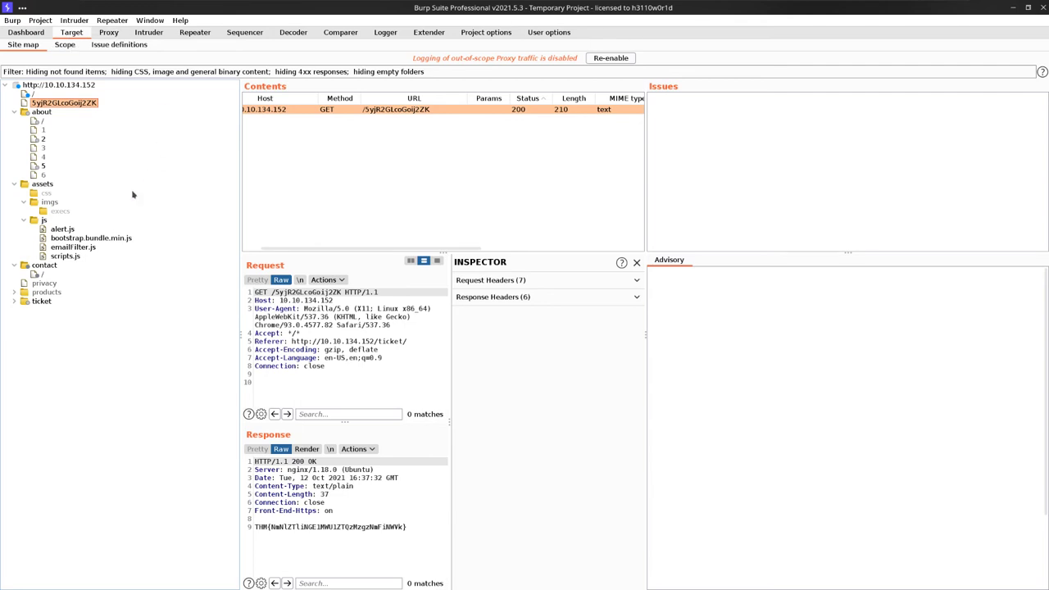
click(75, 231)
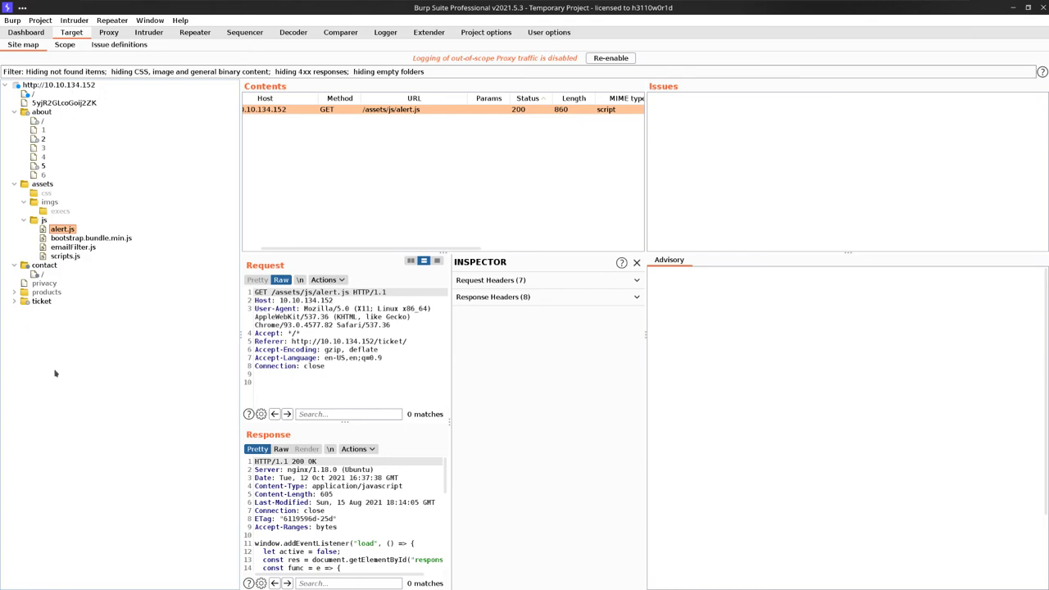
Review /ticket/'s GET and POST requests and its Frameable response clickjacking advisory, then leave Burp.
click(29, 303)
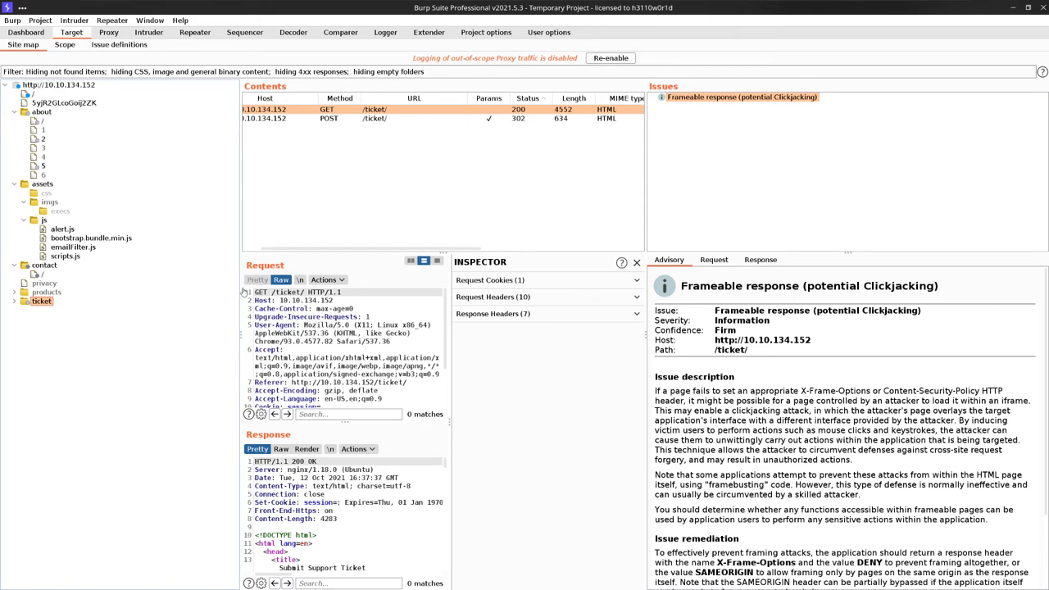
key(alt+Tab)
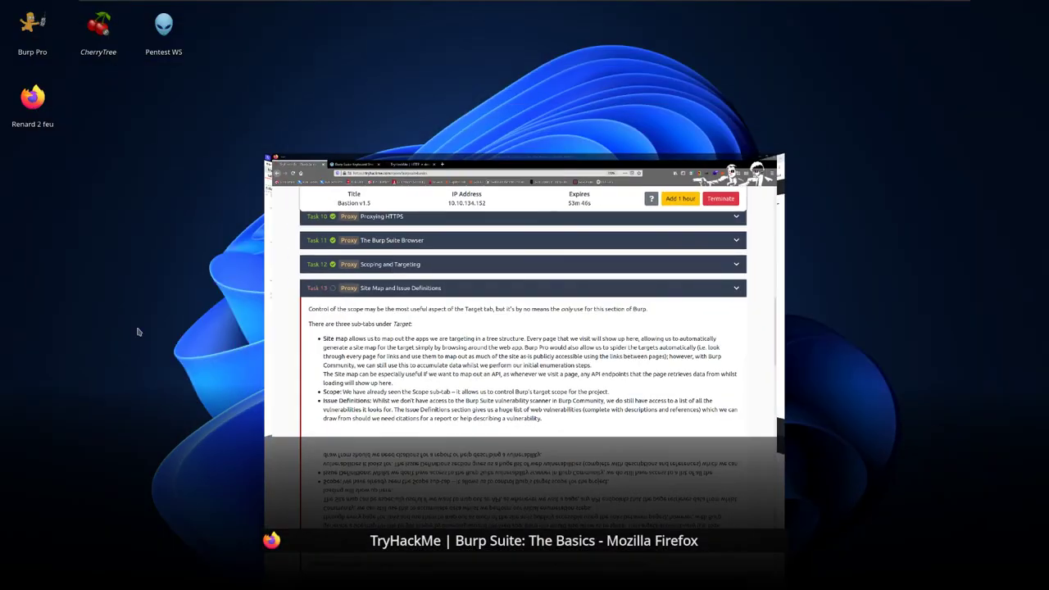
Bring up the TryHackMe Task 13 page and highlight its Site map explanation paragraph.
key(alt+Tab)
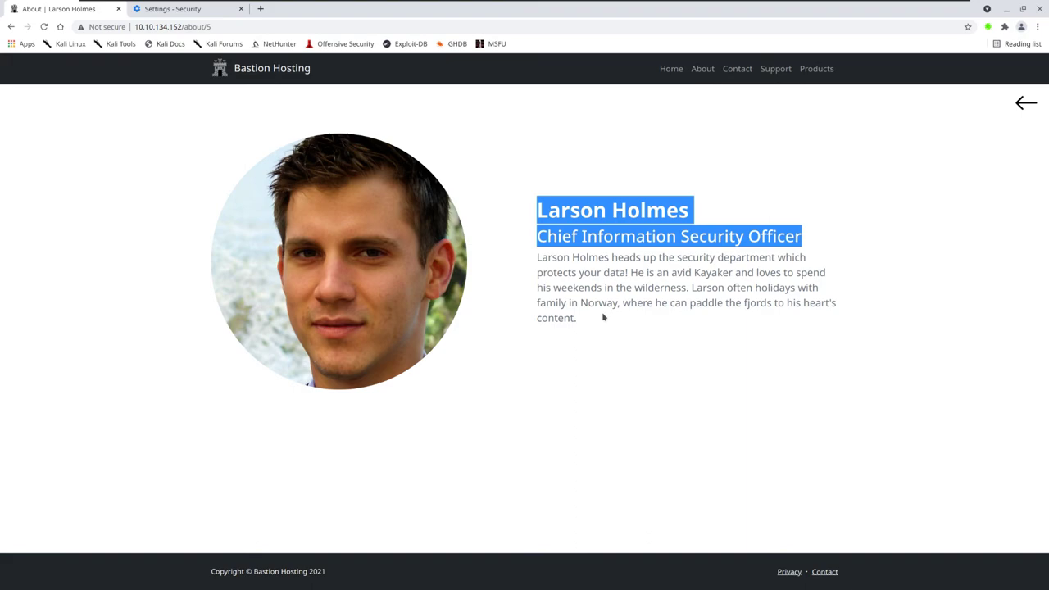
key(alt+Tab)
key(alt+Tab)
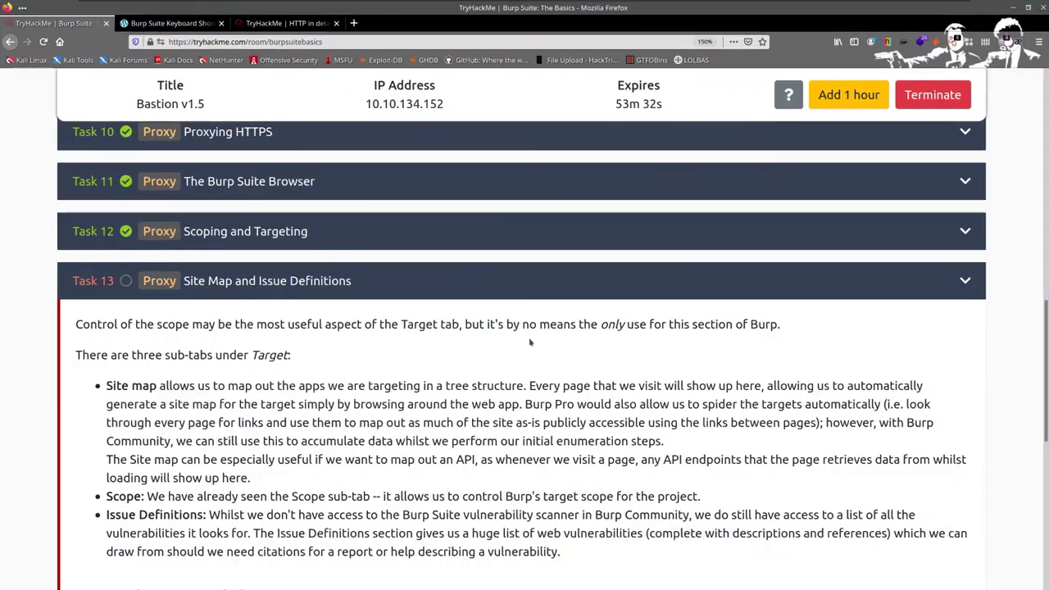
scroll(532, 353, down, 4)
scroll(532, 353, up, 3)
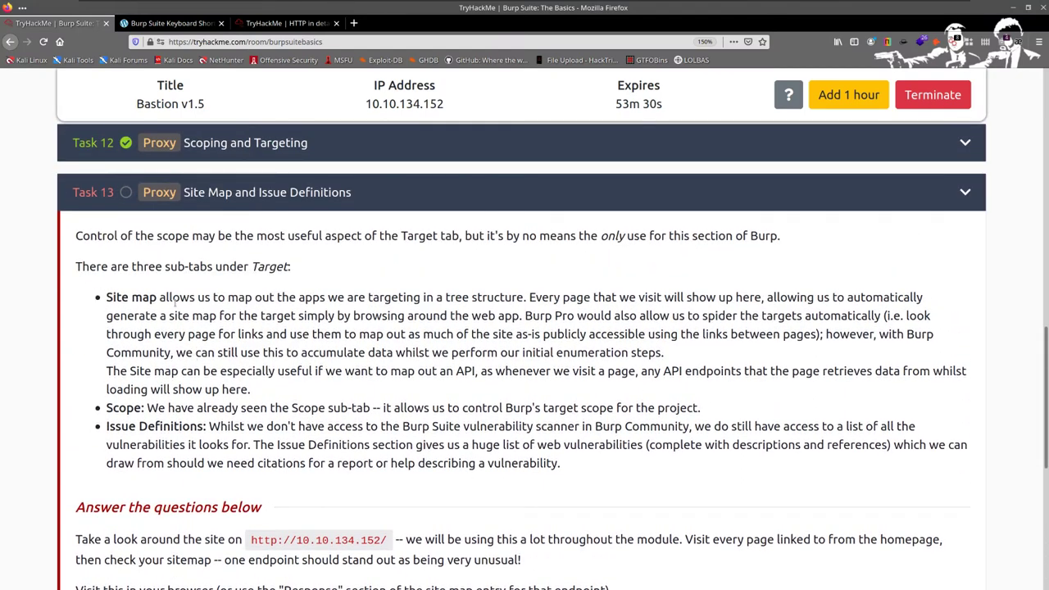
drag(107, 296, 767, 362)
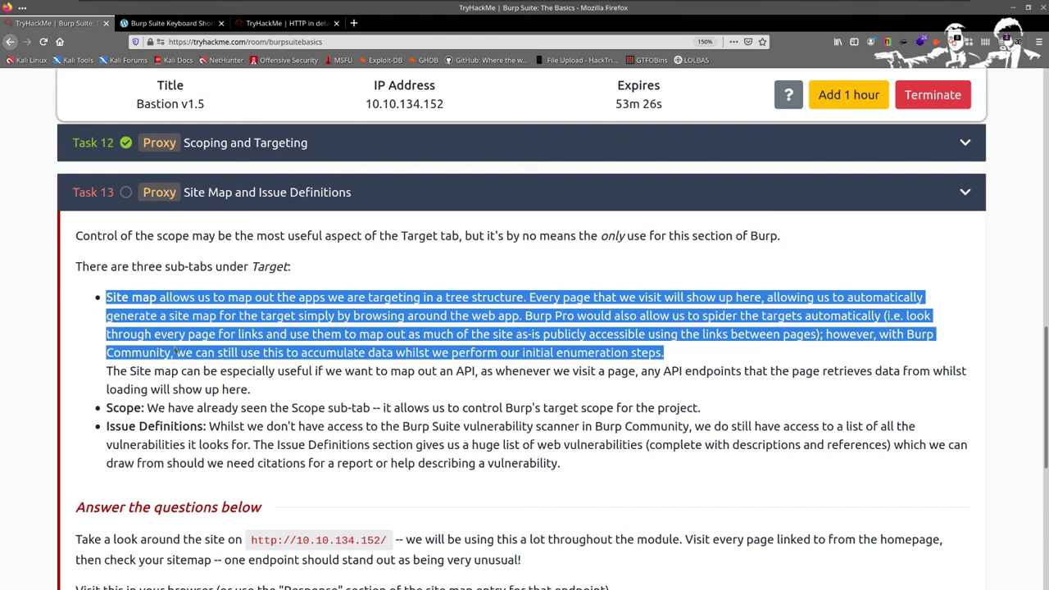
drag(121, 297, 272, 401)
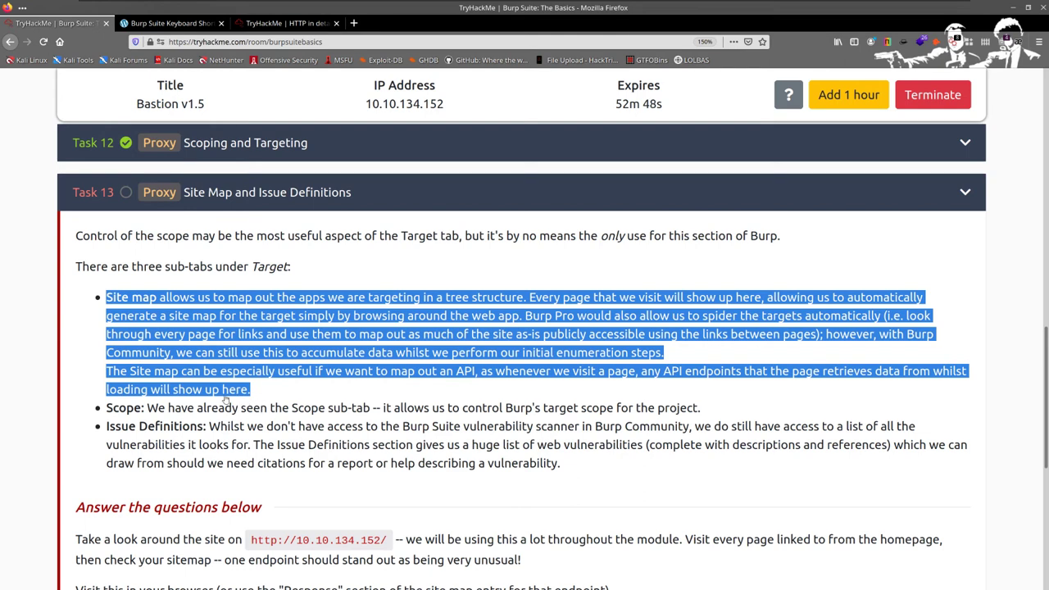
click(122, 432)
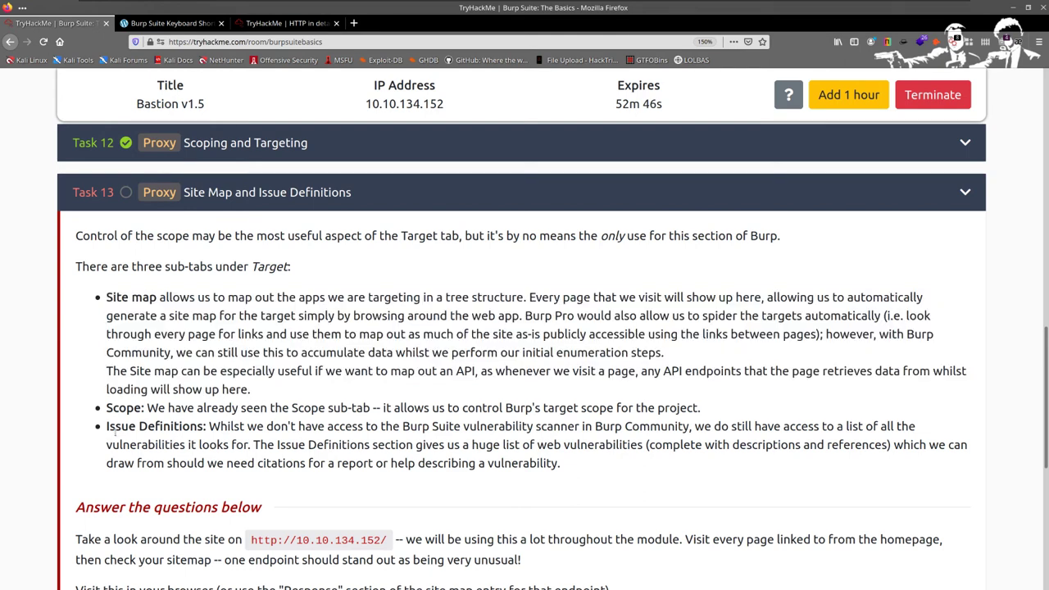
Highlight and read Task 13's Issue Definitions explanation, then clear the selection.
drag(109, 427, 561, 464)
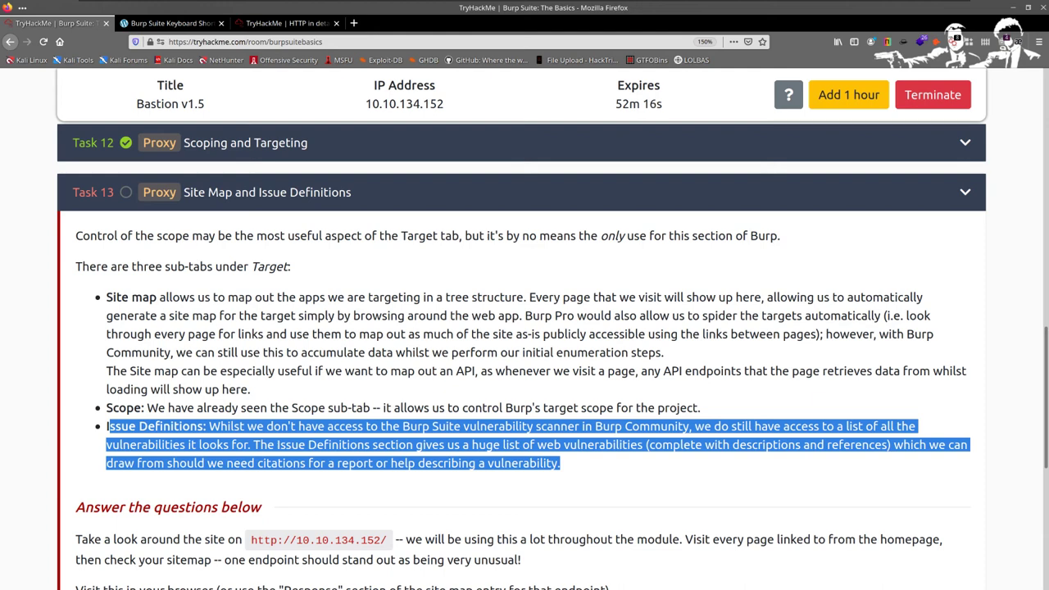
click(430, 300)
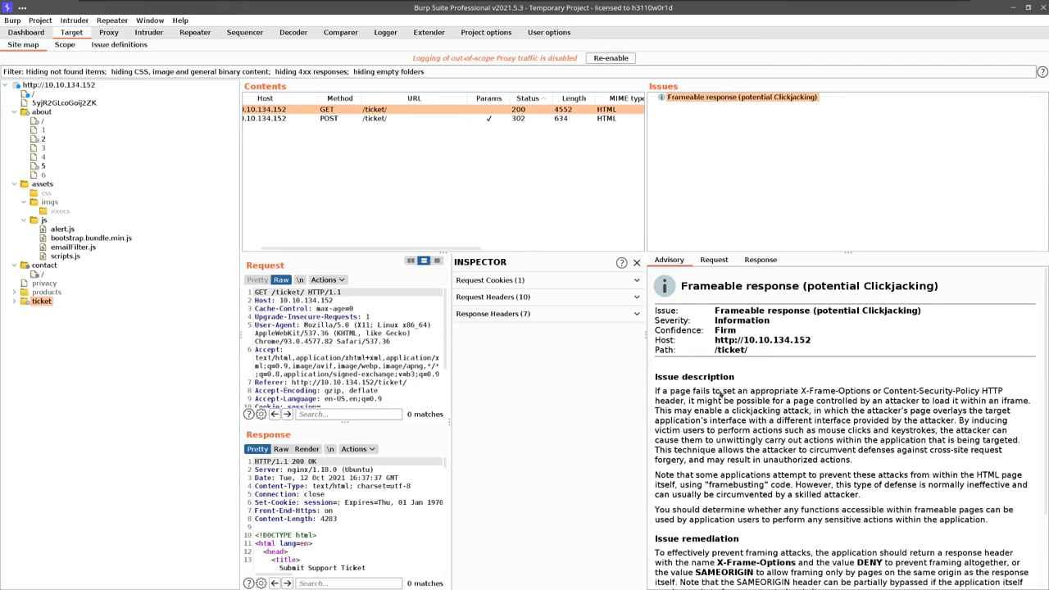
click(25, 34)
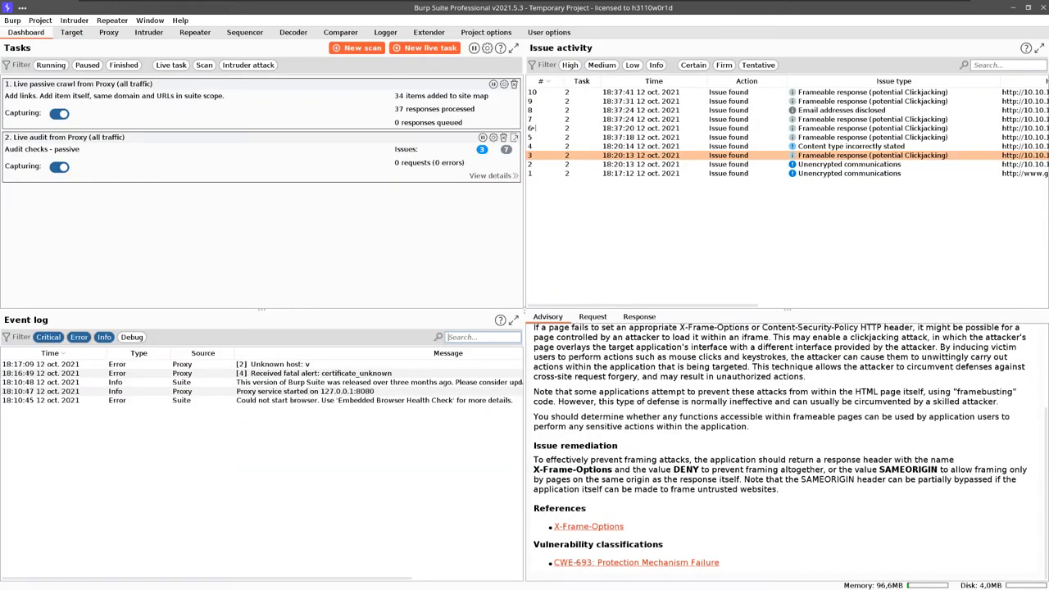
drag(527, 129, 336, 128)
key(Down)
key(Down)
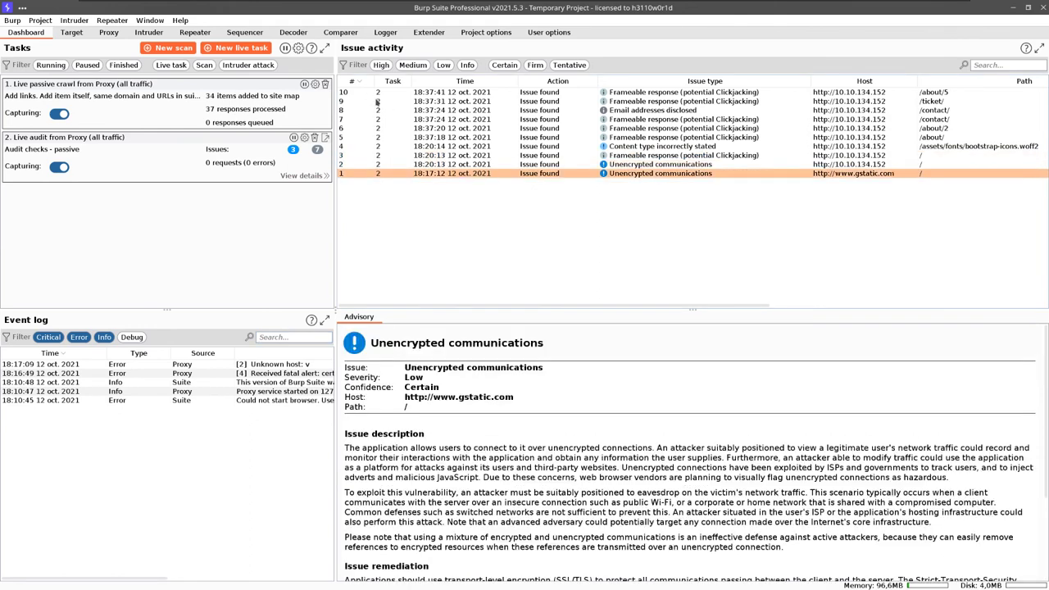
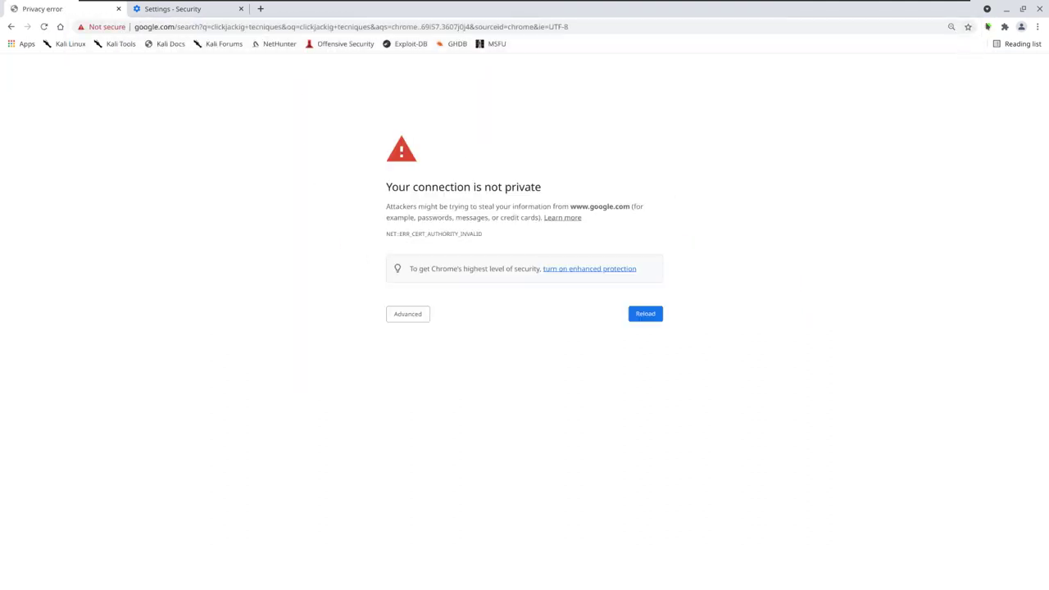
With FoxyProxy turned off, reload the clickjacking search and read the French Wikipedia article.
click(987, 27)
click(835, 84)
click(578, 26)
key(Return)
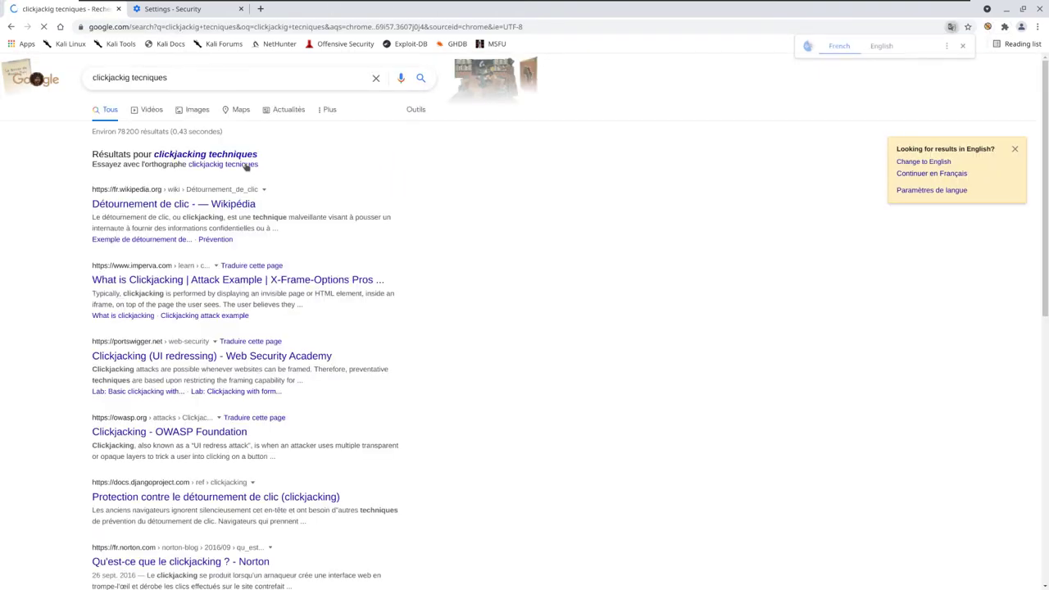
click(185, 206)
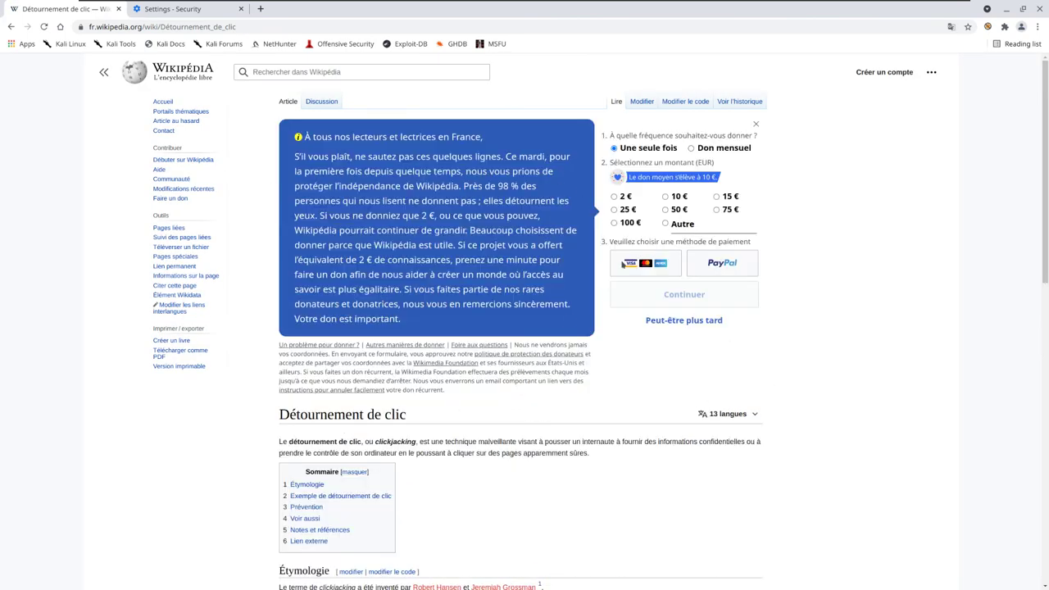
scroll(418, 449, down, 3)
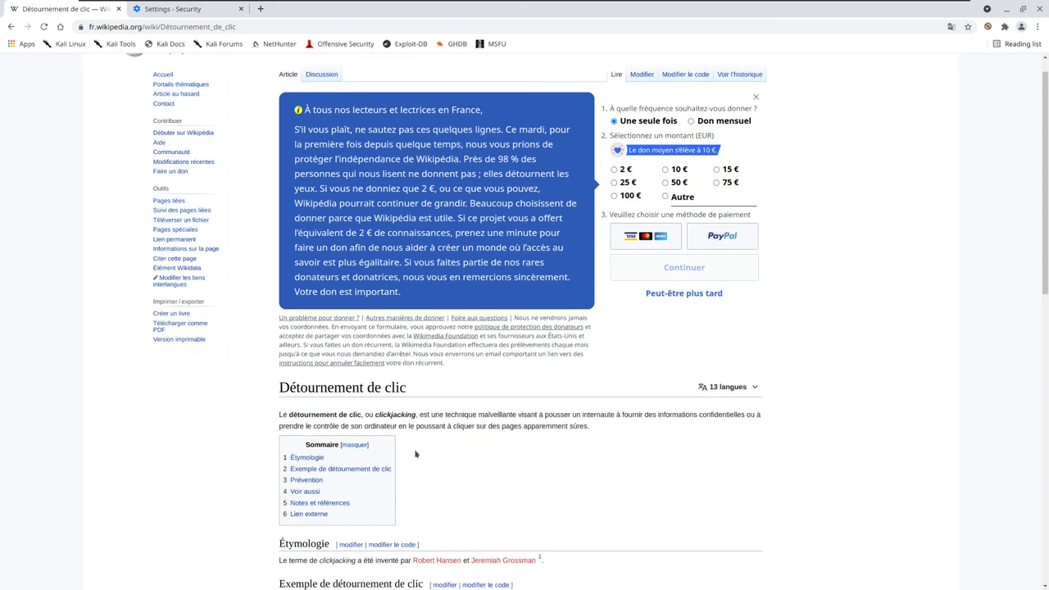
scroll(411, 428, down, 6)
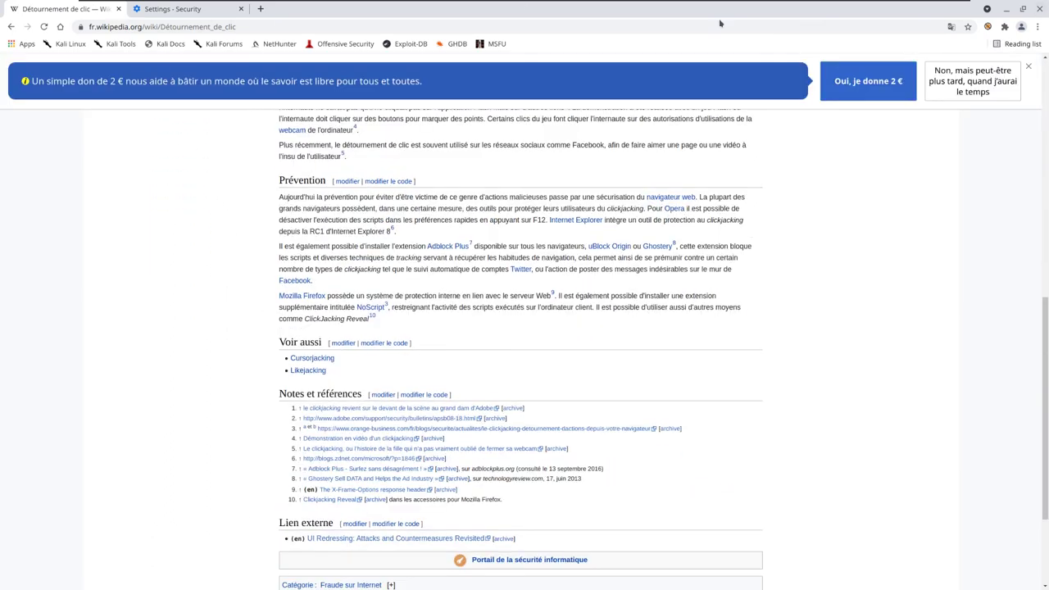
Route Chrome through the Burp proxy again in FoxyProxy and minimize Chrome.
click(983, 27)
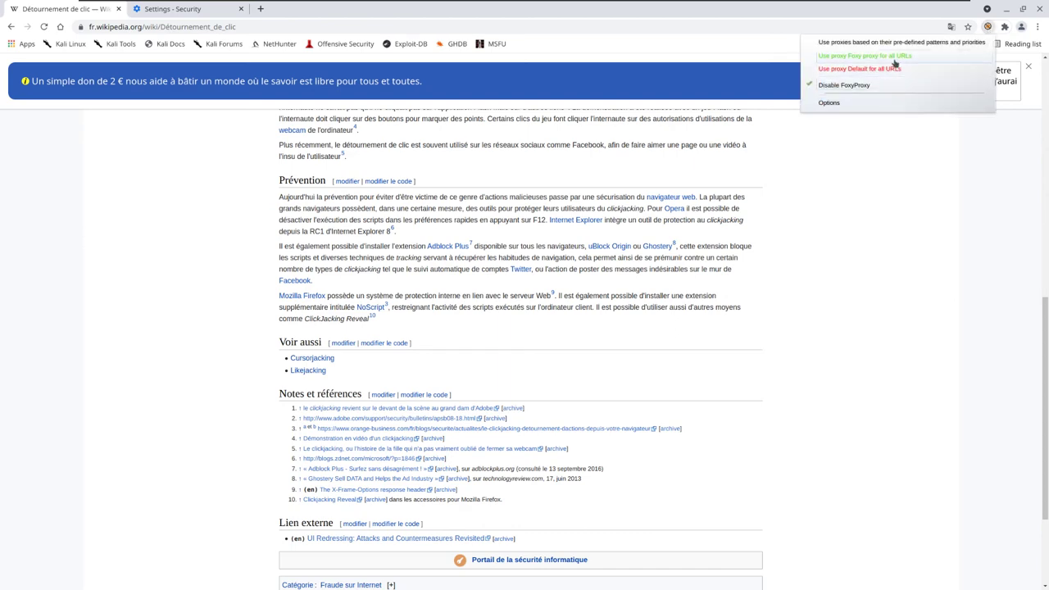
click(890, 62)
click(1006, 8)
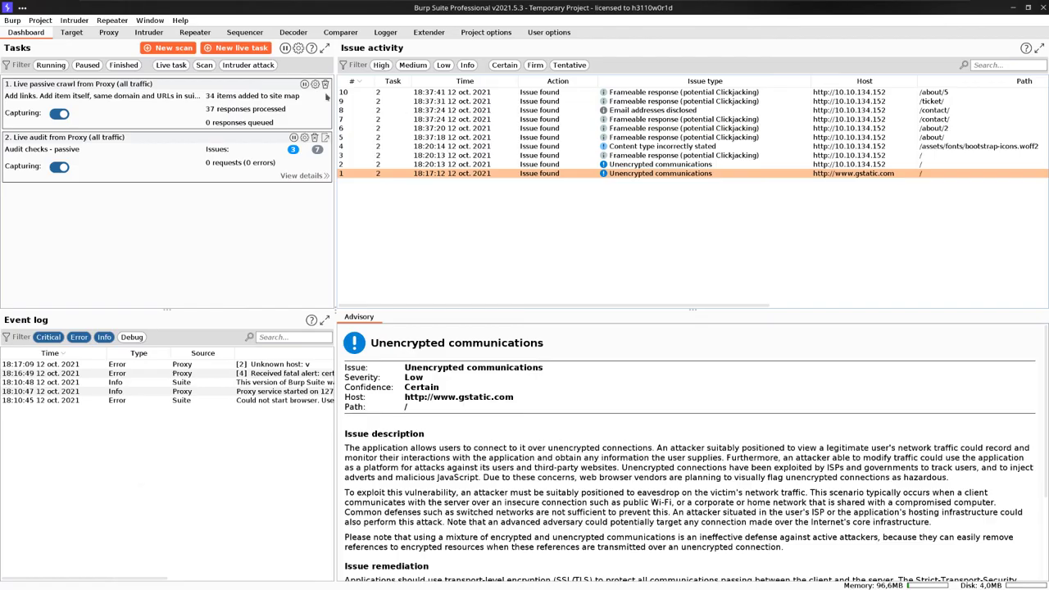
click(204, 66)
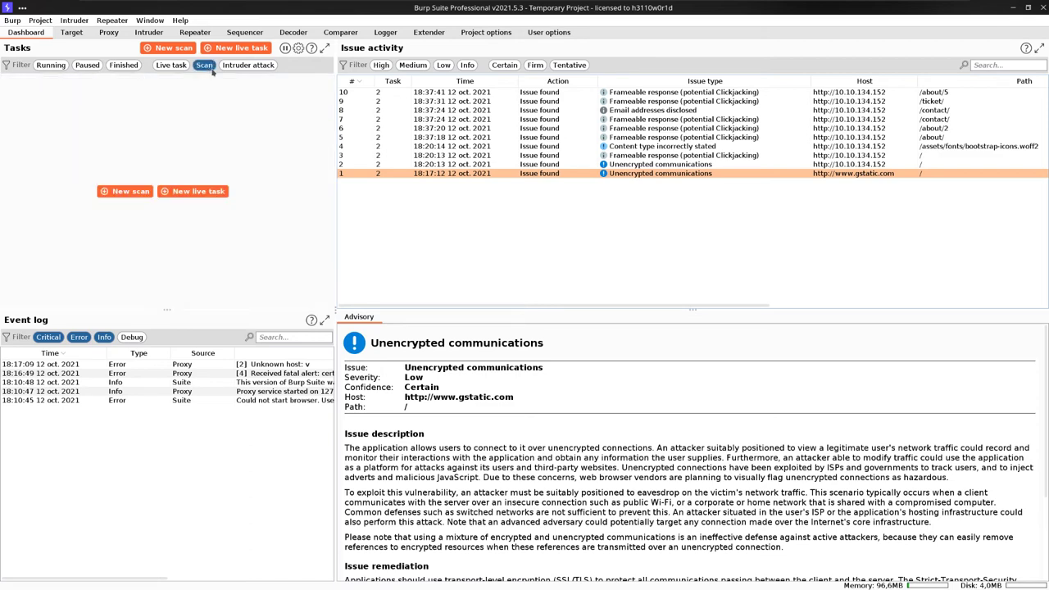
click(130, 193)
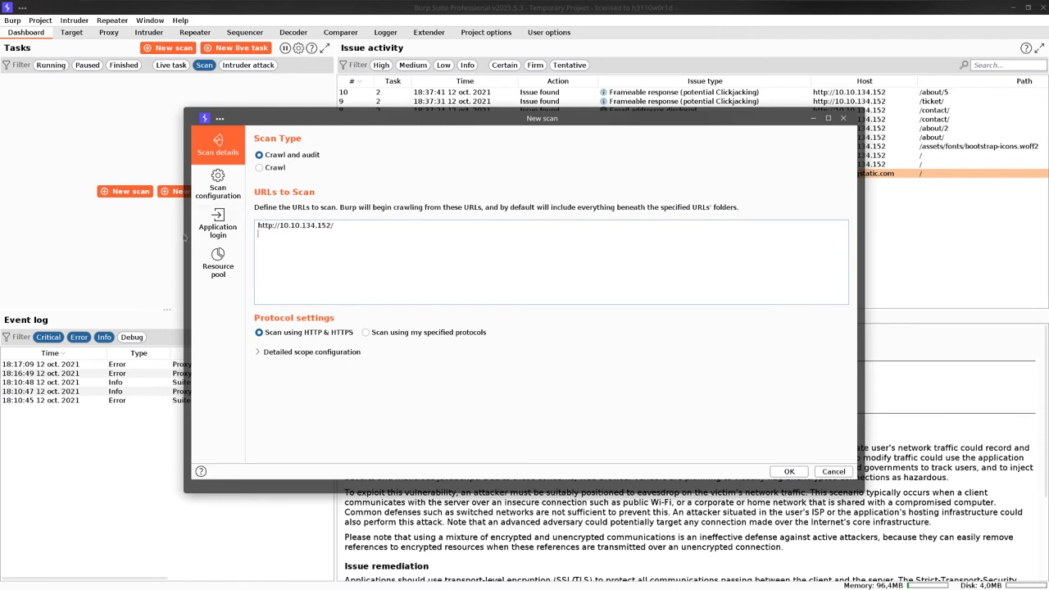
Review the scope, scan configuration, application login and resource pool pages on defaults, then launch the scan.
click(295, 353)
scroll(351, 378, down, 2)
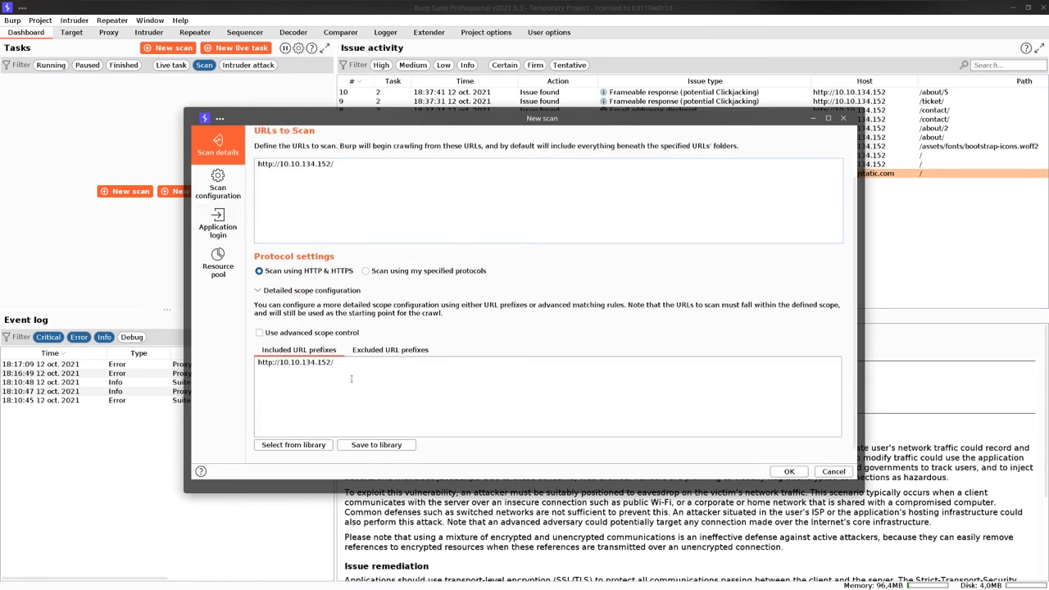
click(218, 186)
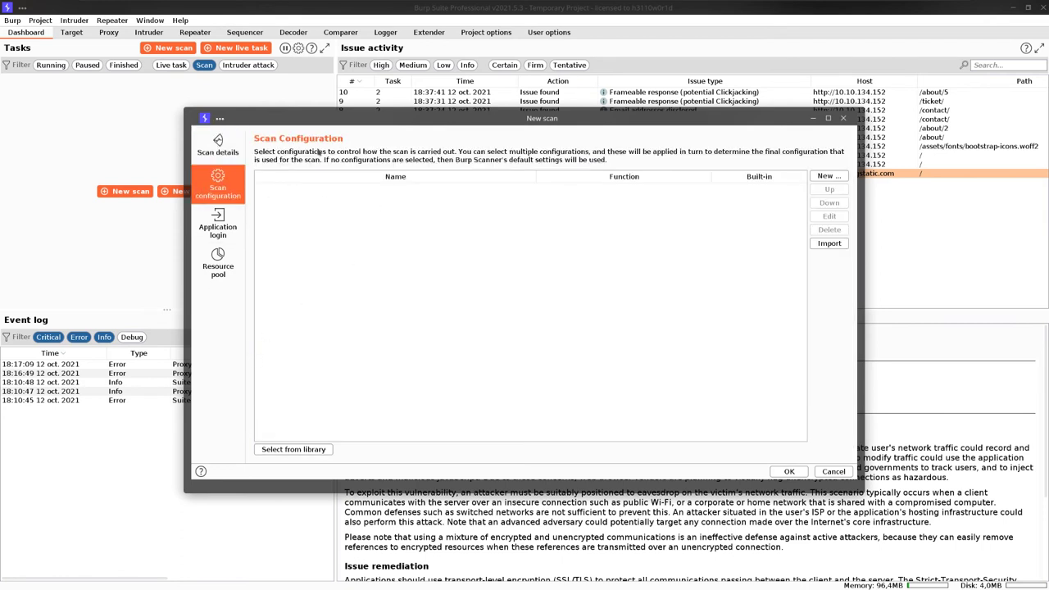
click(234, 233)
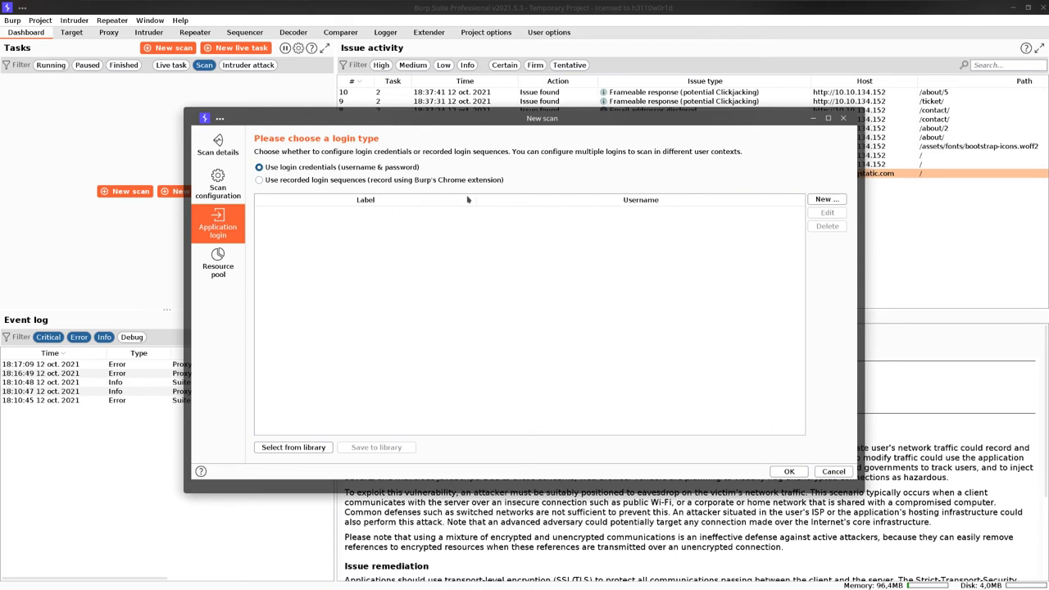
click(216, 282)
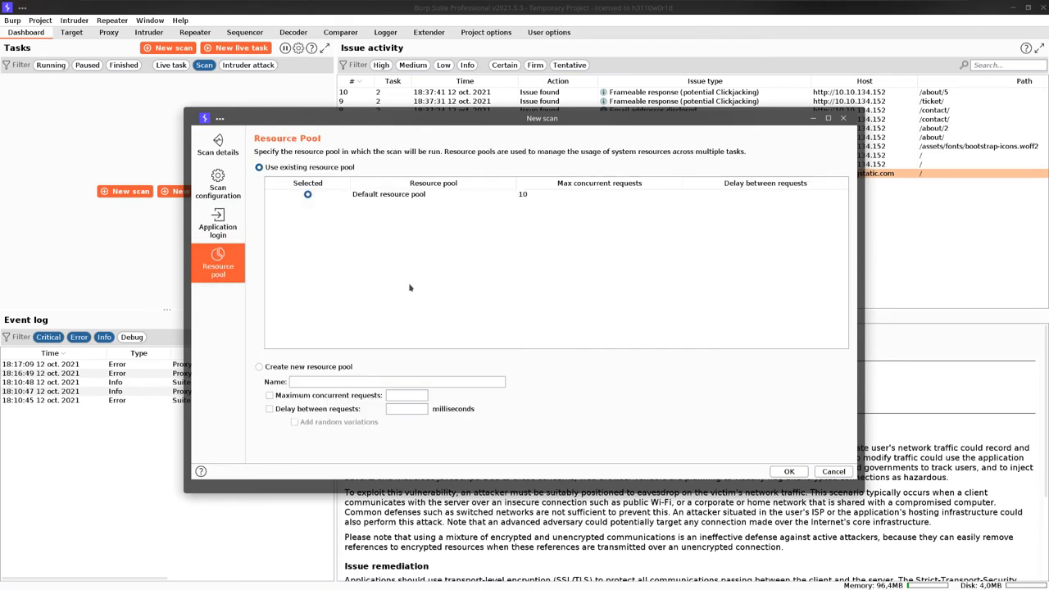
click(220, 156)
click(224, 272)
click(211, 154)
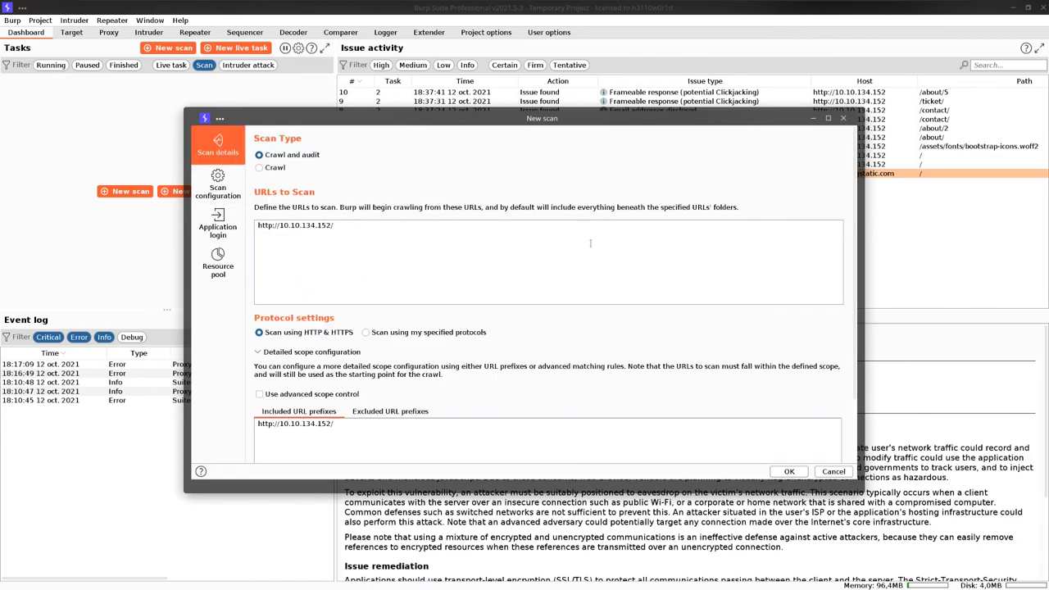
scroll(473, 293, down, 1)
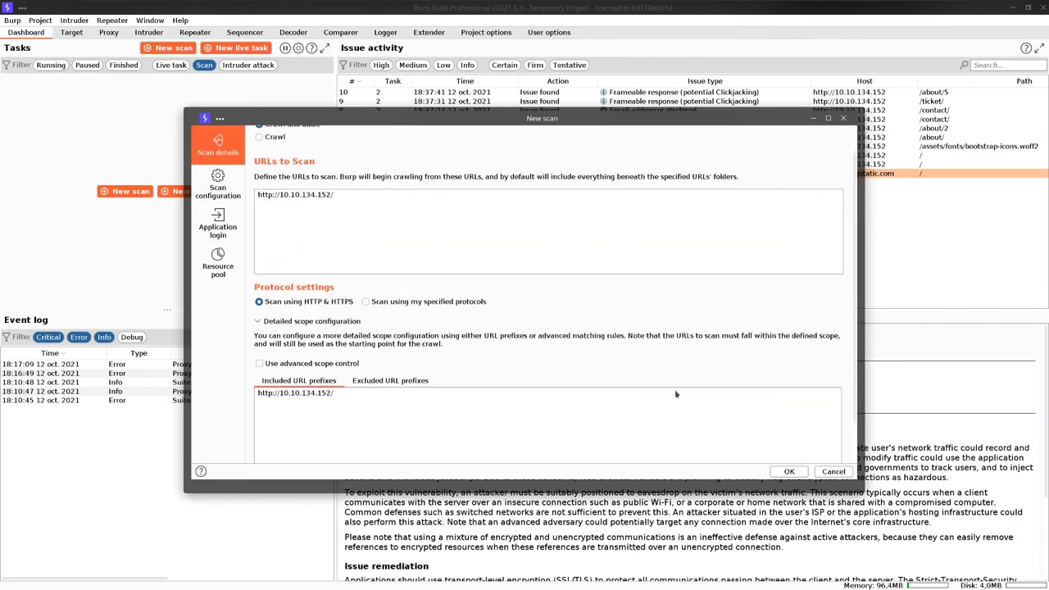
click(788, 472)
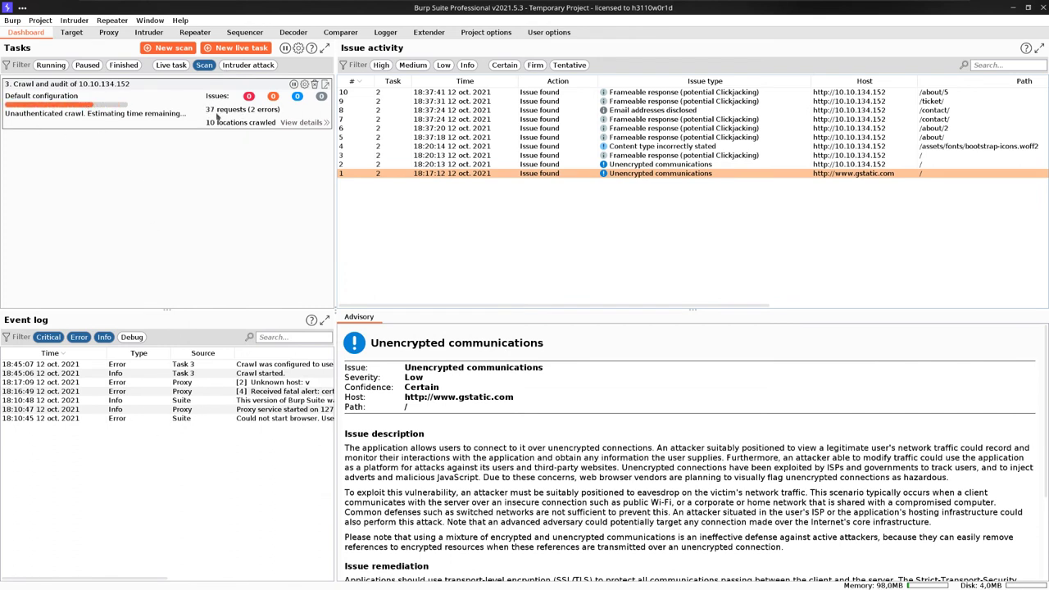
Open the progress details of the running Crawl and audit task 3.
click(308, 122)
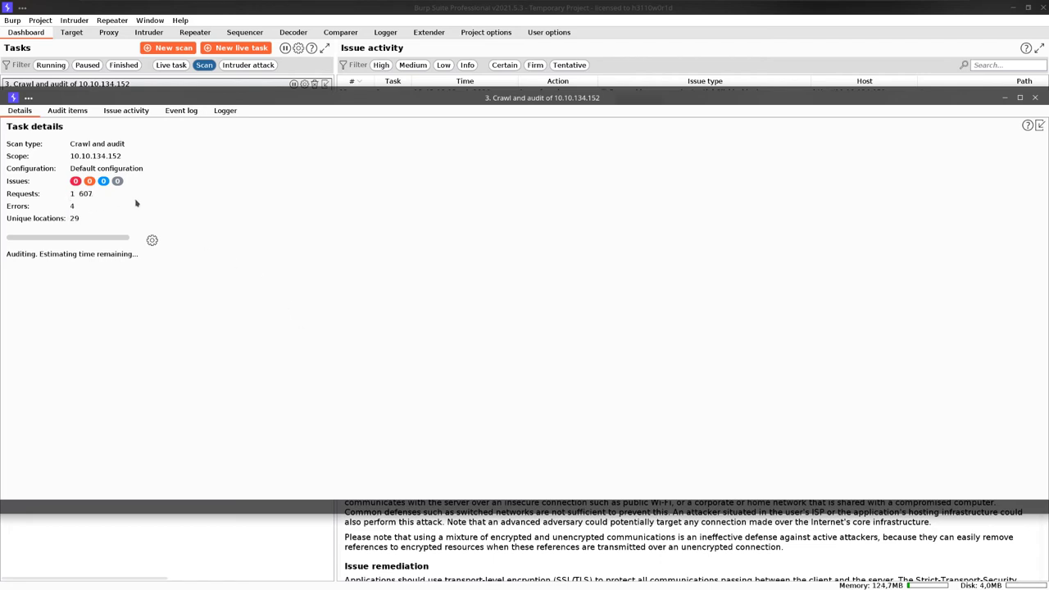
List the audit items and widen the Passive phases and JavaScript phases columns.
click(80, 113)
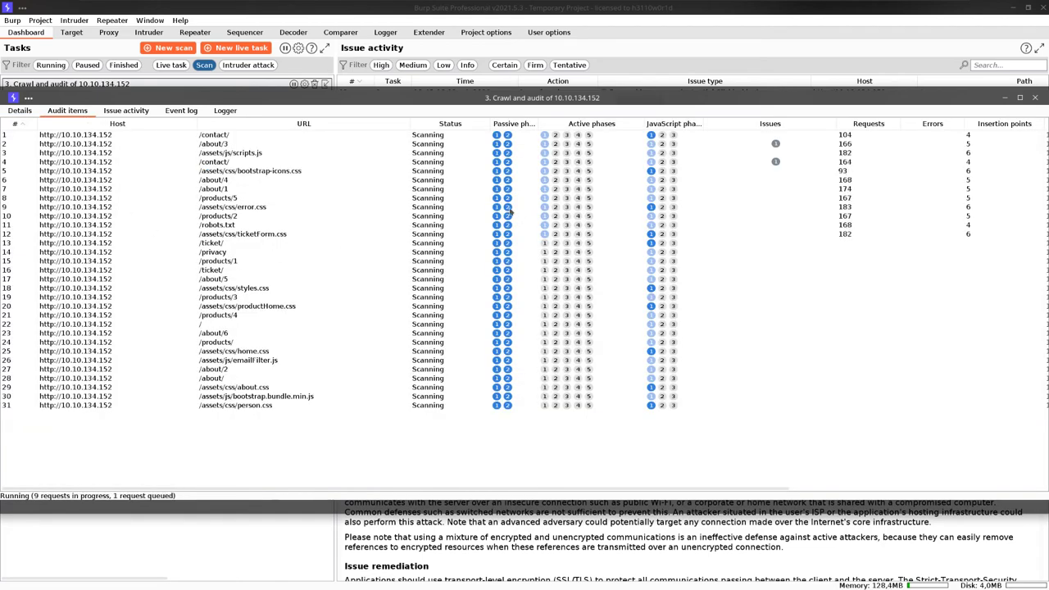
drag(545, 128, 621, 129)
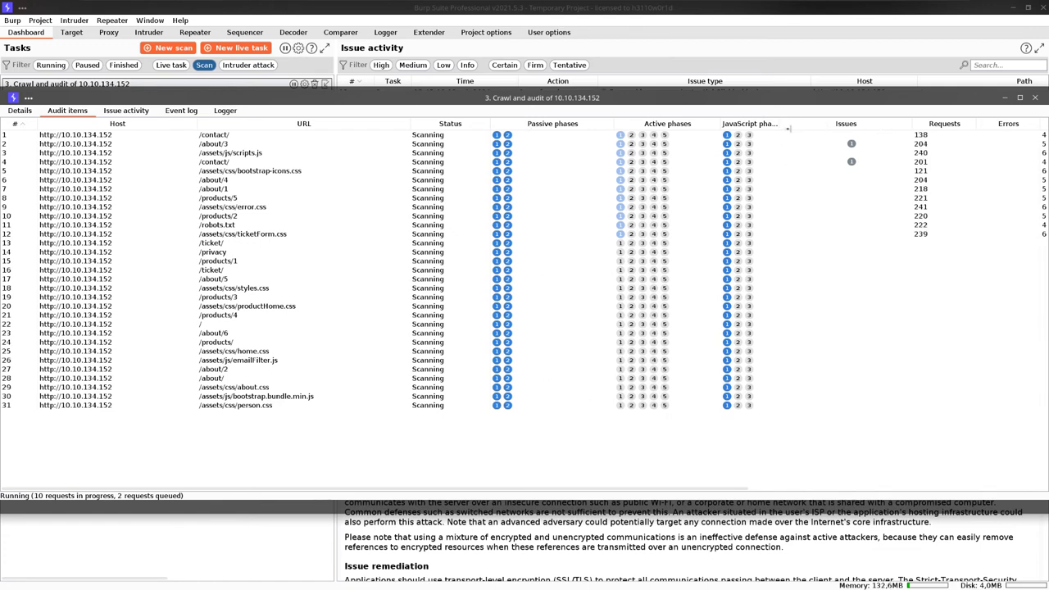
drag(788, 128, 860, 127)
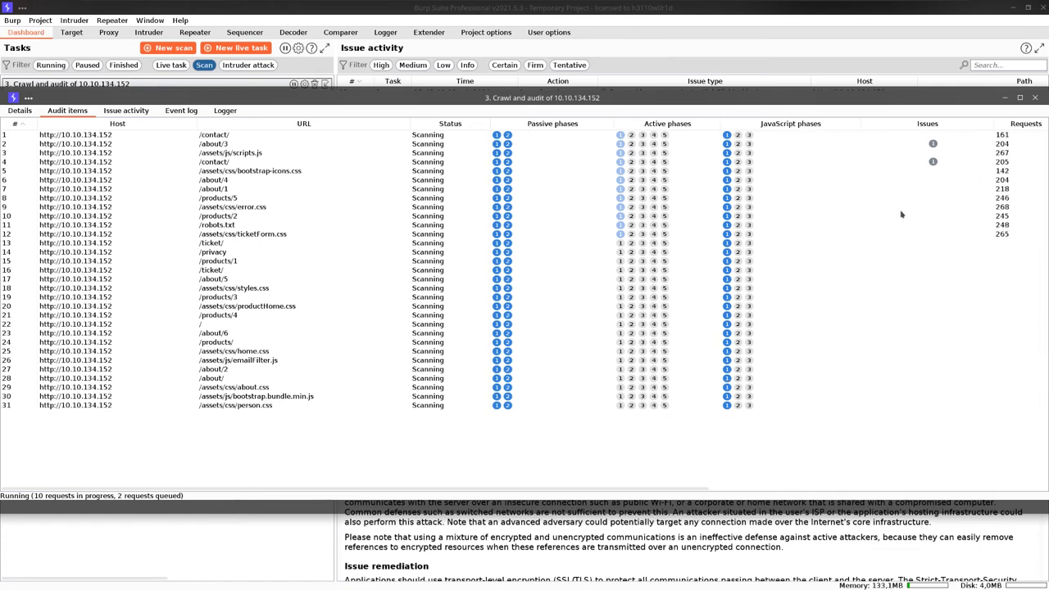
Inspect the /products/1, /contact/, /products/, bootstrap.bundle.min.js and ticketForm.css items, then move the window down.
click(71, 262)
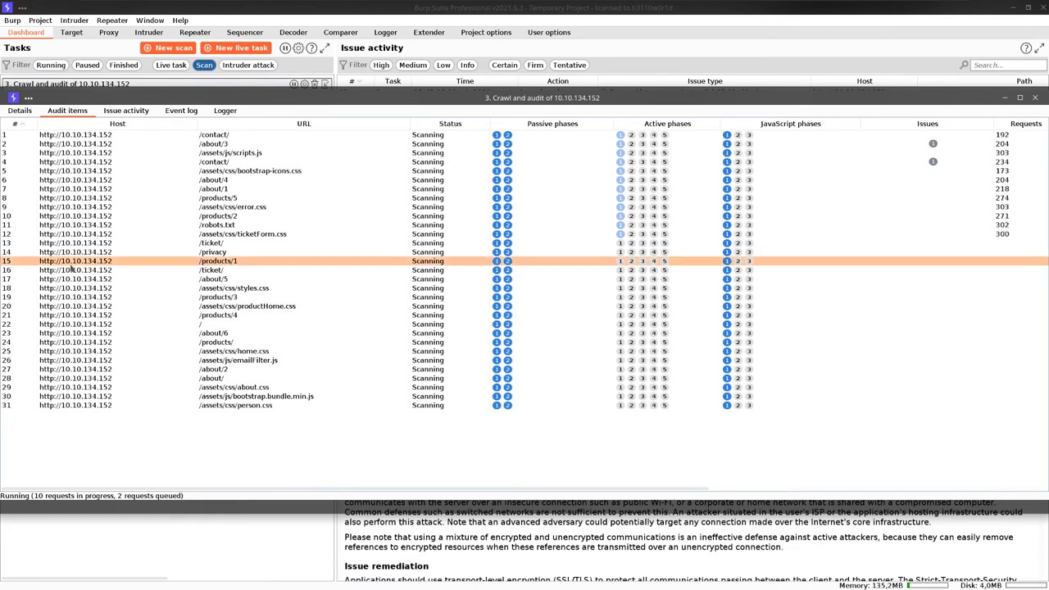
click(232, 162)
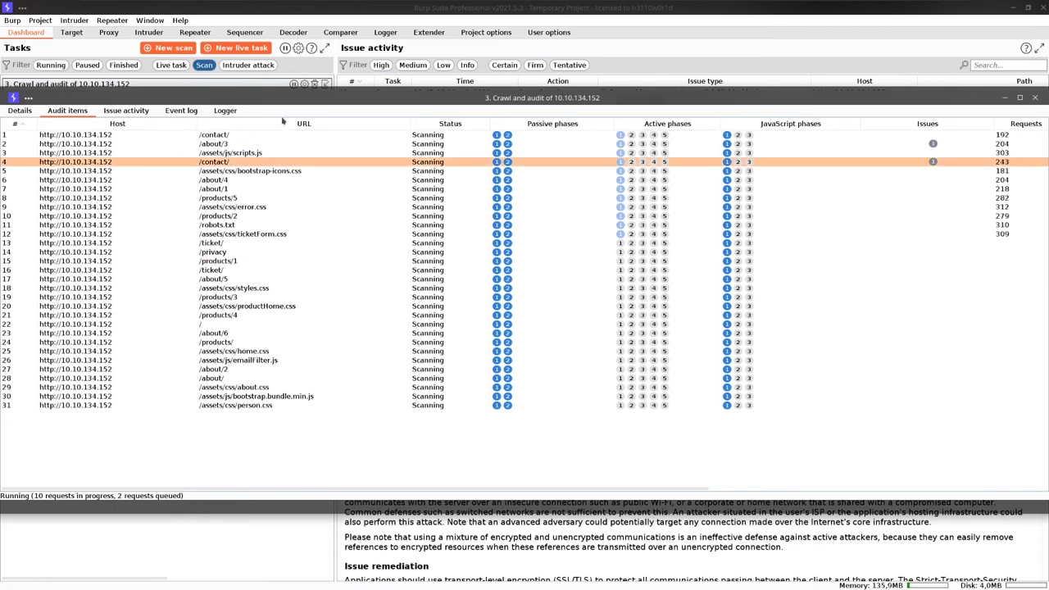
click(236, 342)
click(246, 396)
click(210, 234)
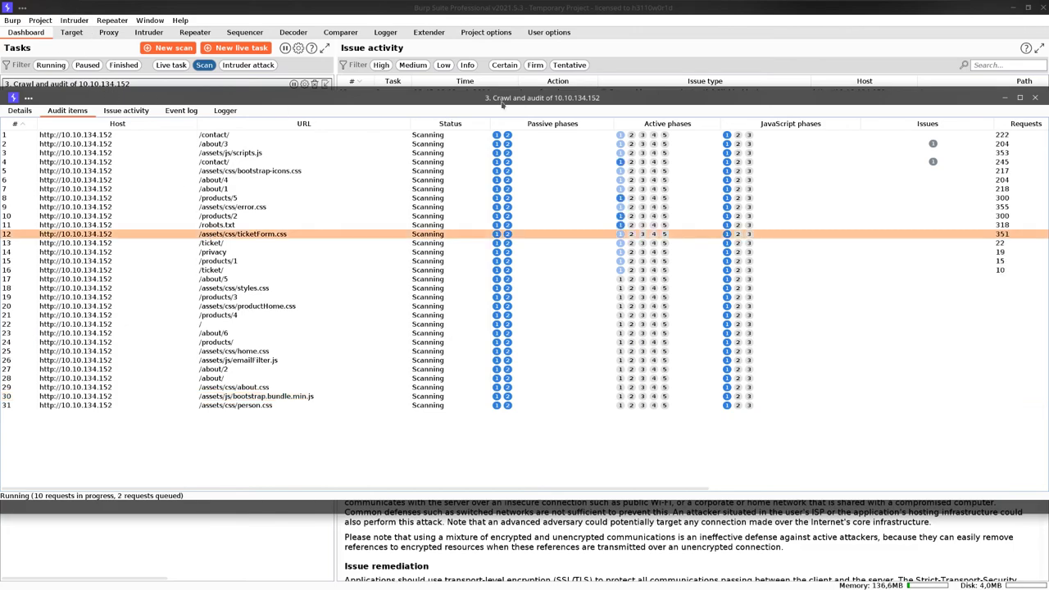
drag(504, 101, 503, 170)
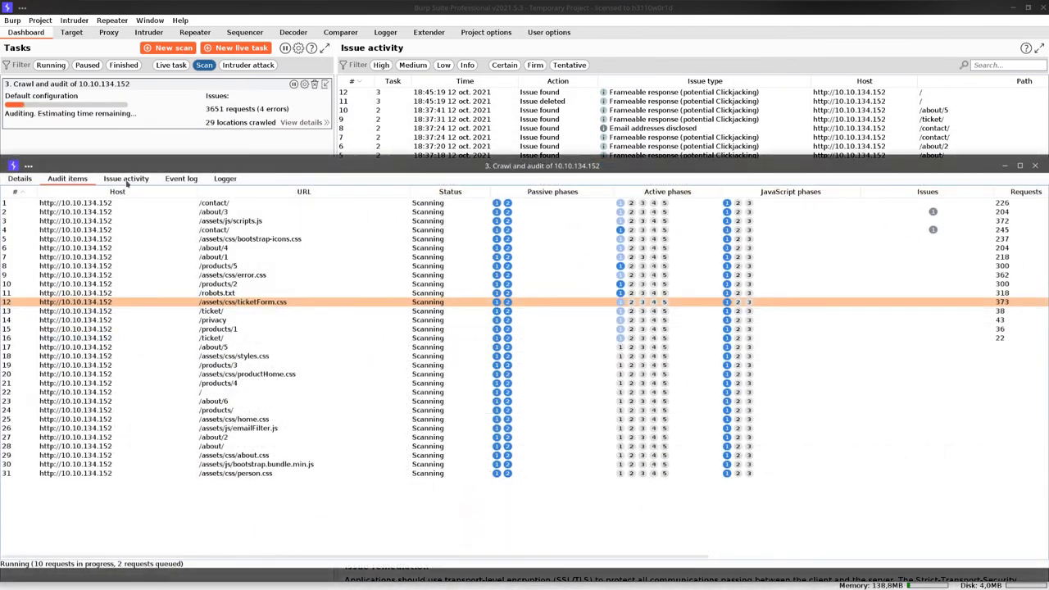
Read the Request URL override and Frameable response issue advisories, then show the scan's event log.
click(126, 179)
click(300, 233)
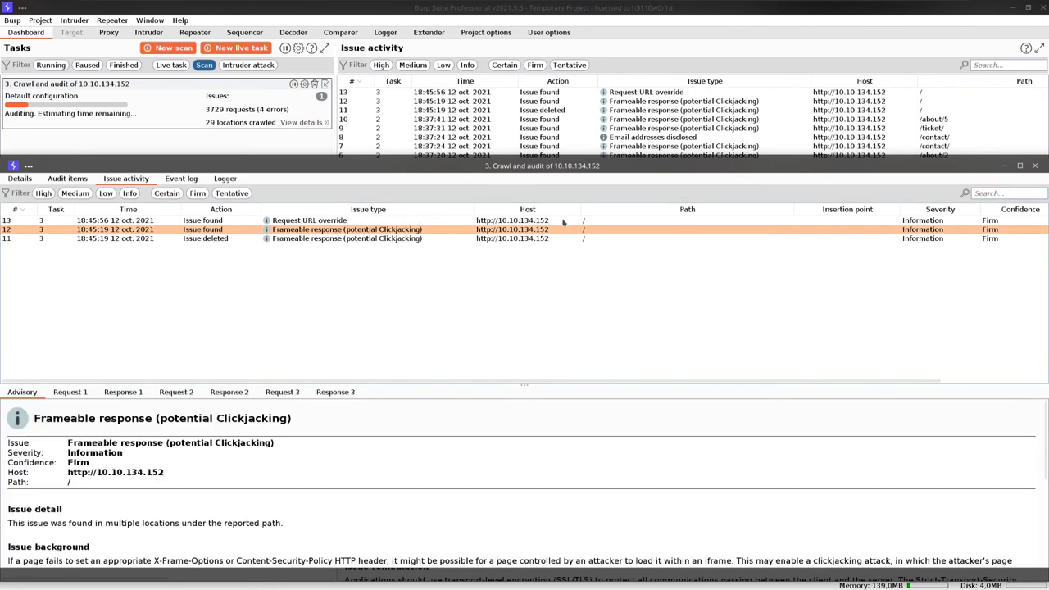
key(Up)
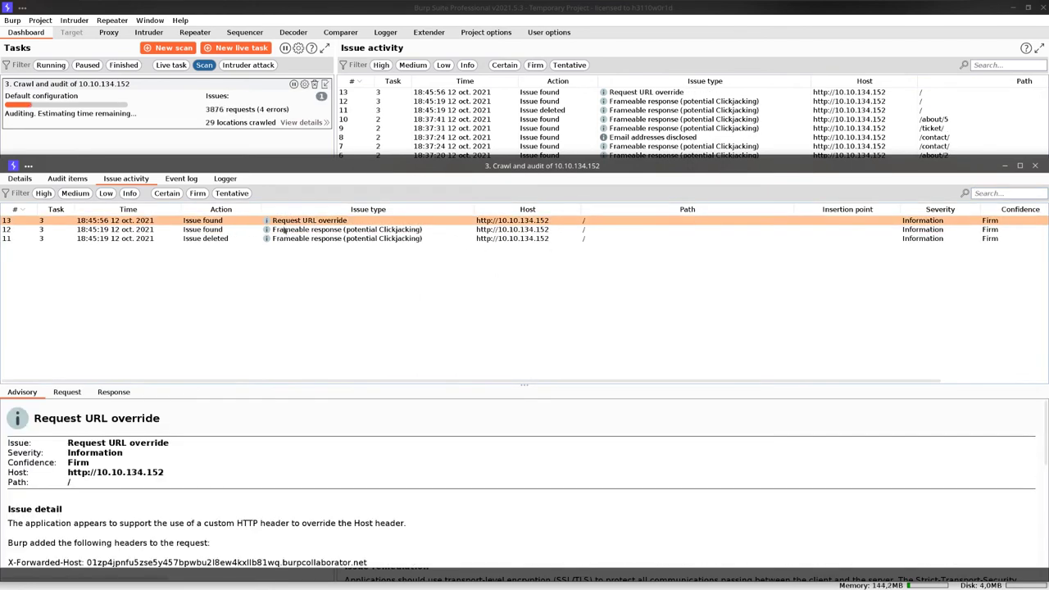
click(274, 238)
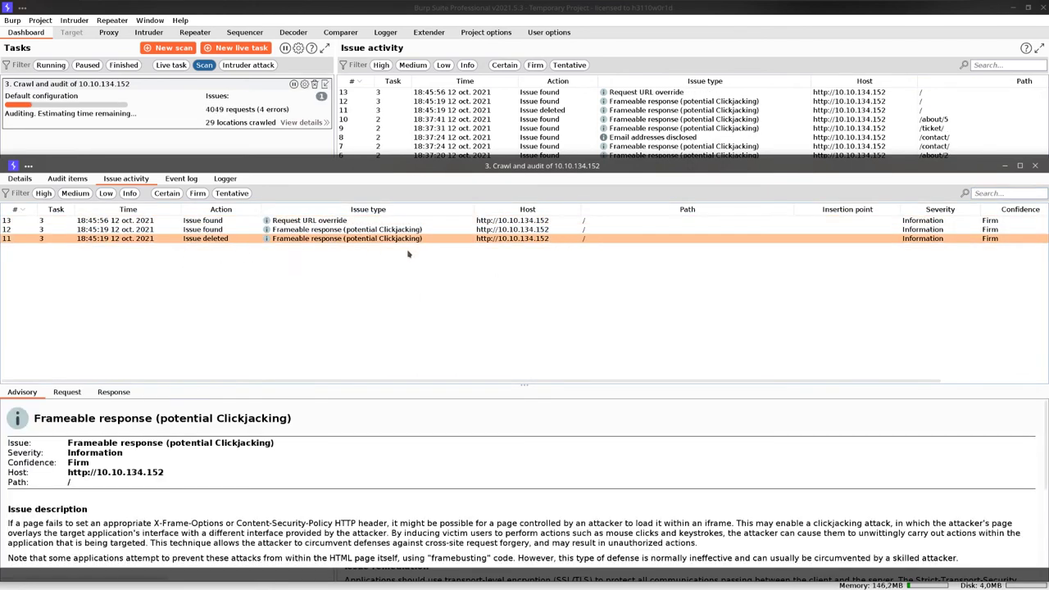
click(319, 229)
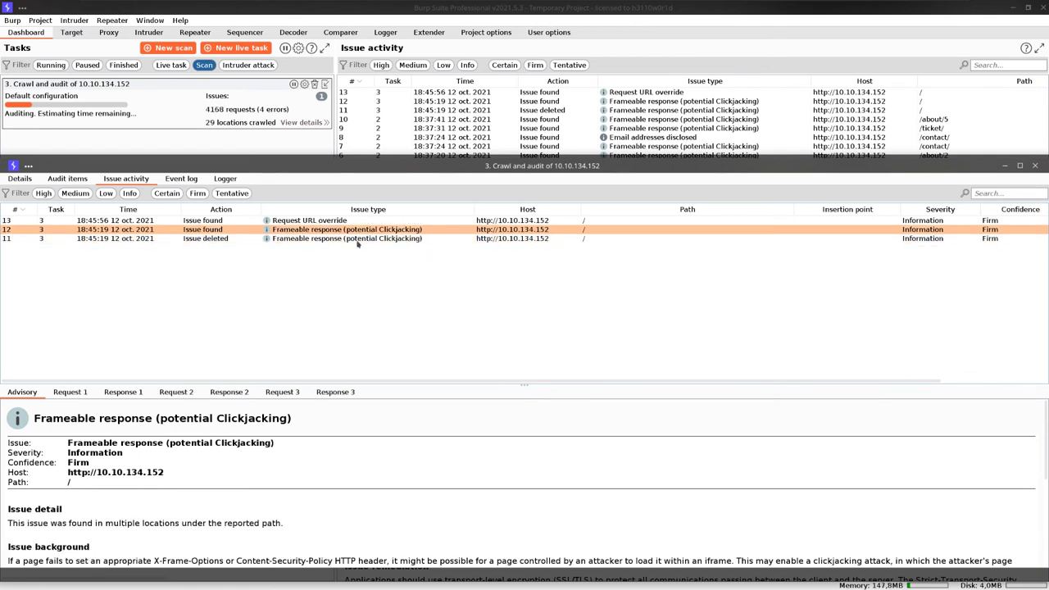
click(180, 183)
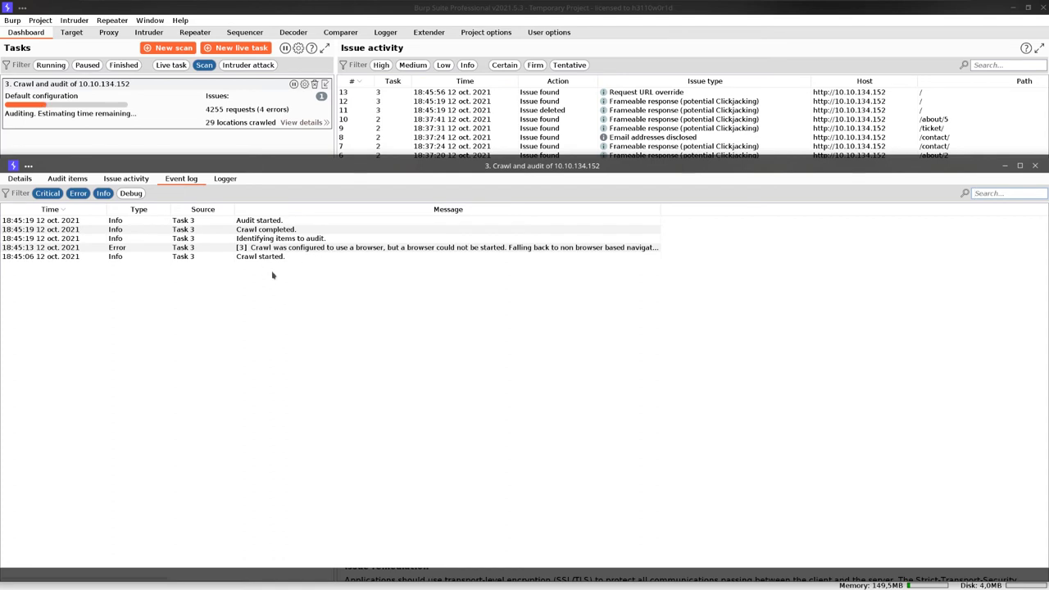
Browse the scanner's logged requests, maximize the scan window, check audit items, then show task details.
click(222, 182)
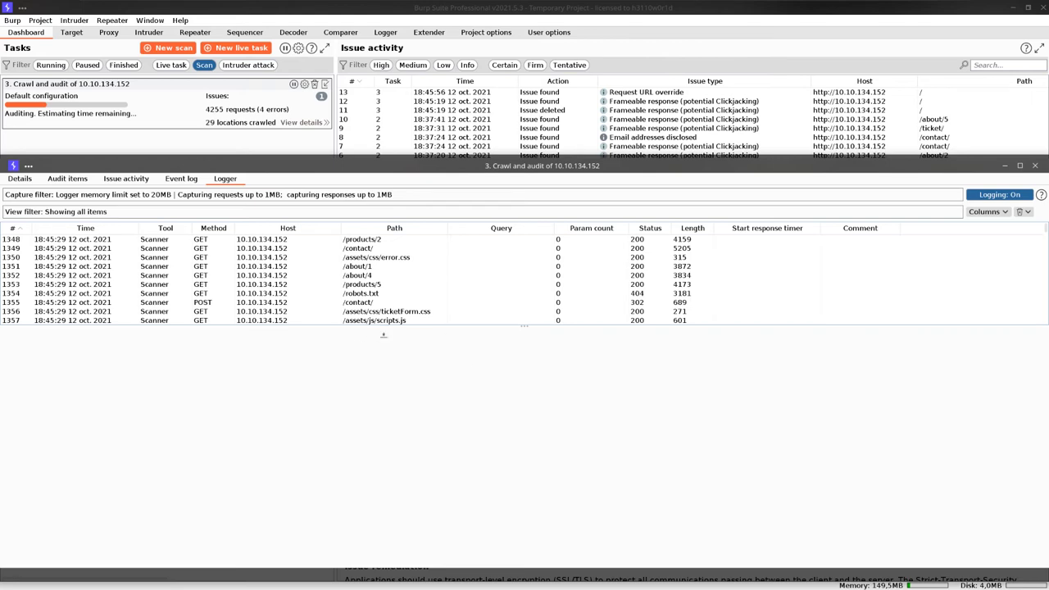
drag(380, 446, 391, 517)
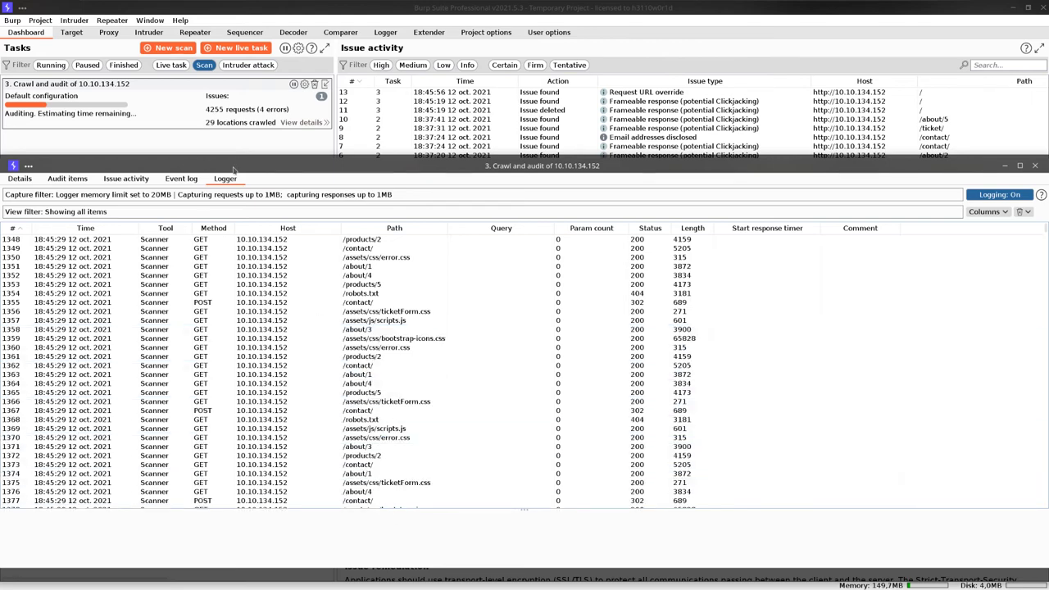
double_click(304, 168)
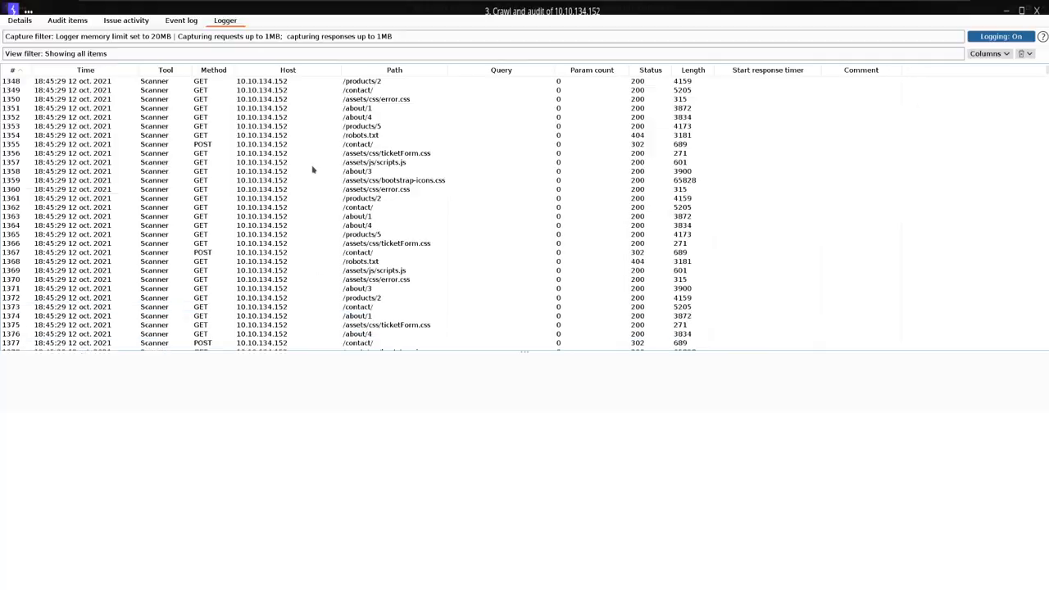
click(69, 21)
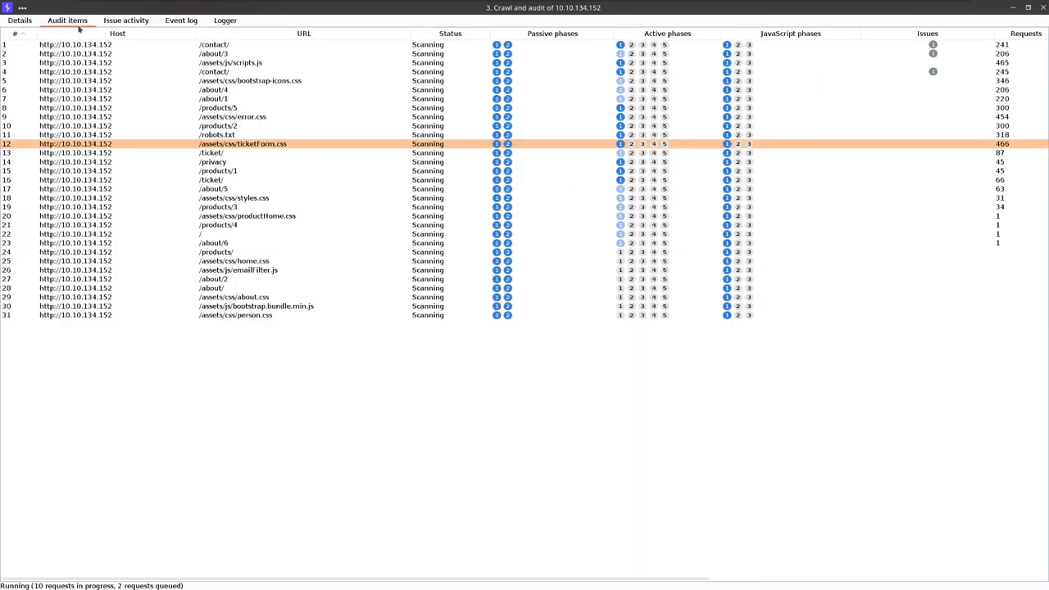
click(25, 21)
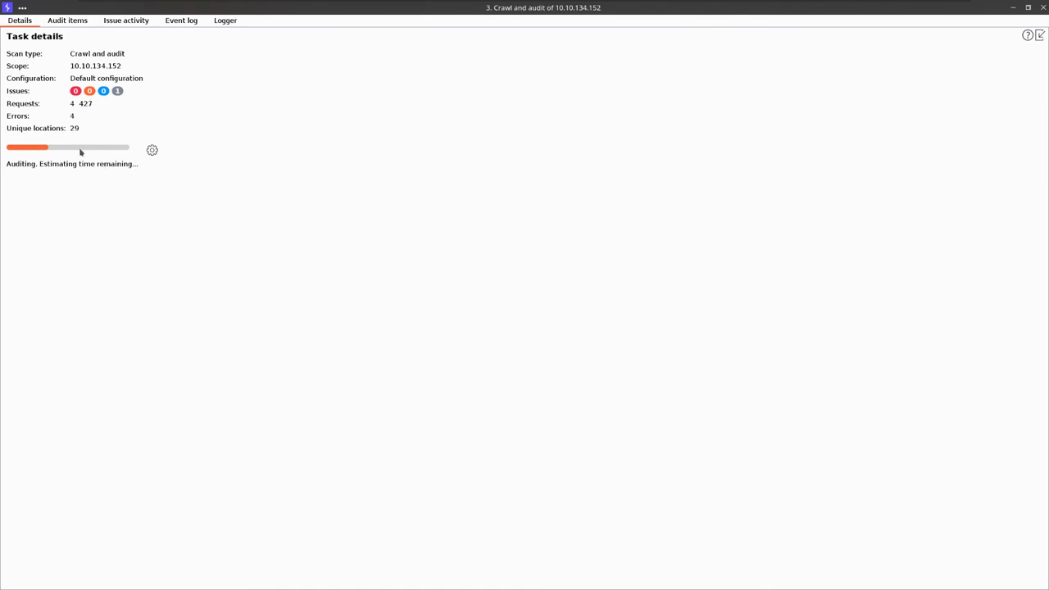
Open the Edit crawl and audit scan settings for the running task 3.
click(153, 153)
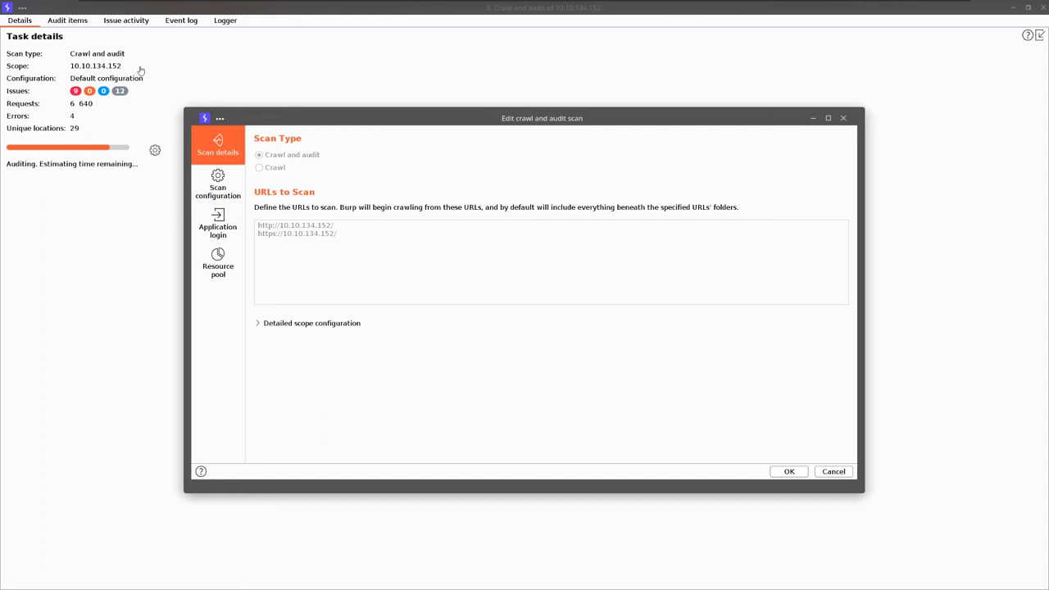
Close the Edit crawl and audit scan dialog to return to the task details.
click(848, 119)
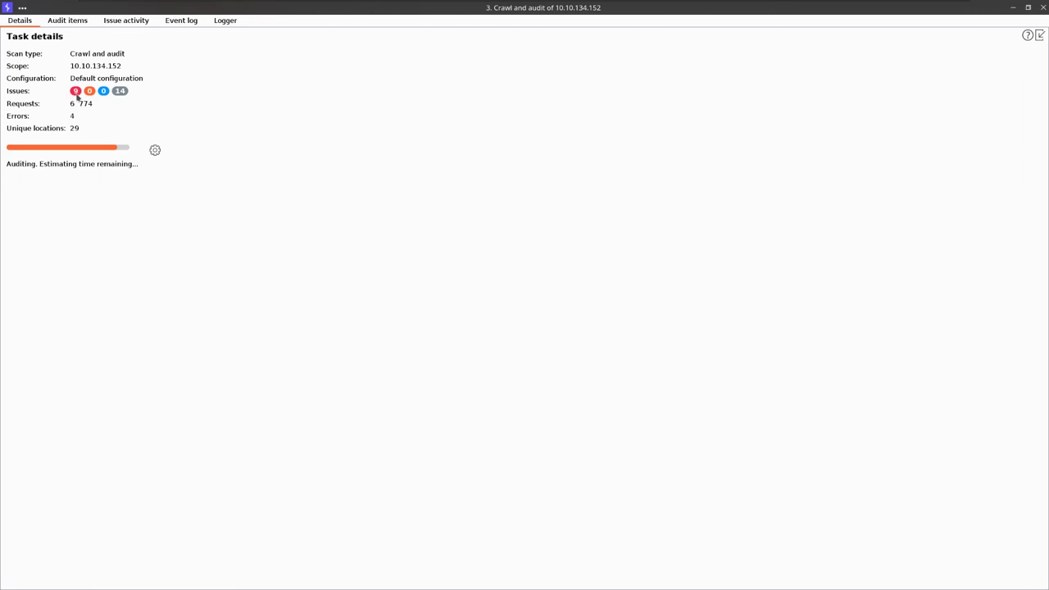
Close the scan window and filter the dashboard issues to High severity only.
double_click(576, 10)
click(696, 164)
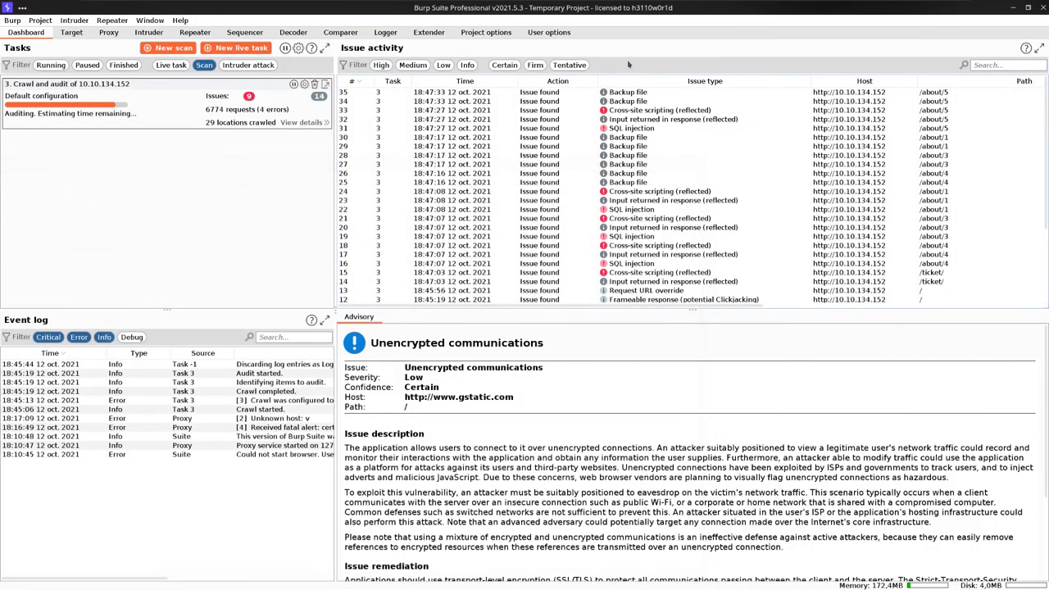
click(385, 68)
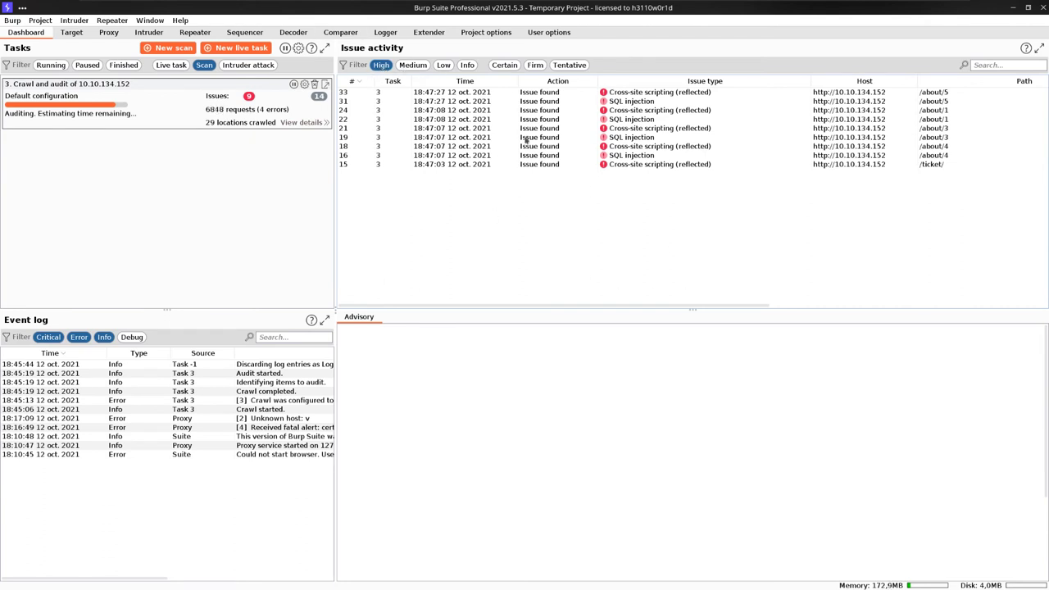
Open the reflected XSS issue on /about/5 and review its request and response.
click(644, 94)
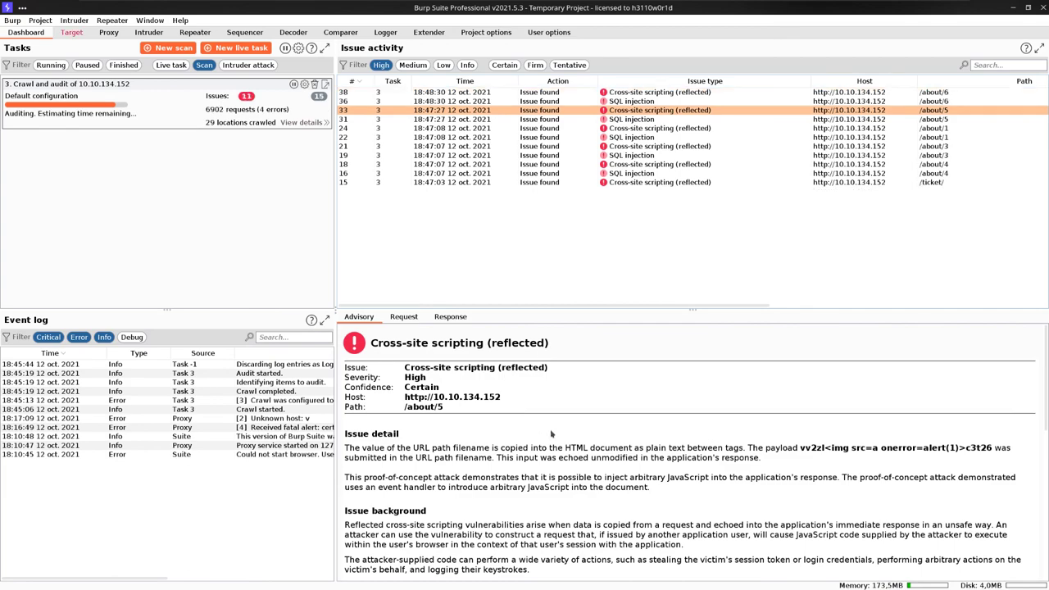
scroll(550, 429, down, 10)
scroll(551, 431, up, 10)
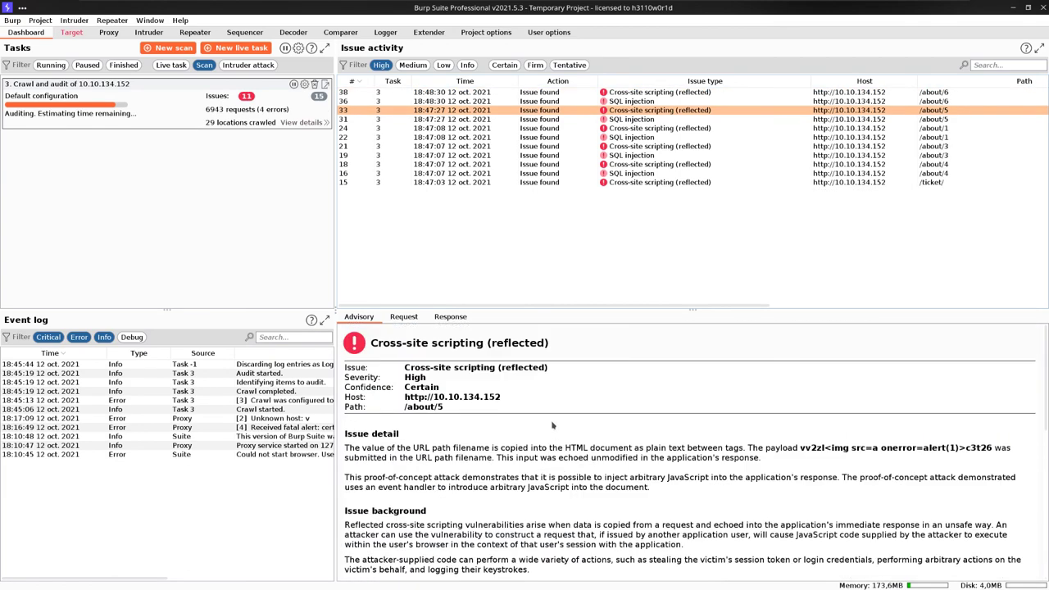
click(405, 317)
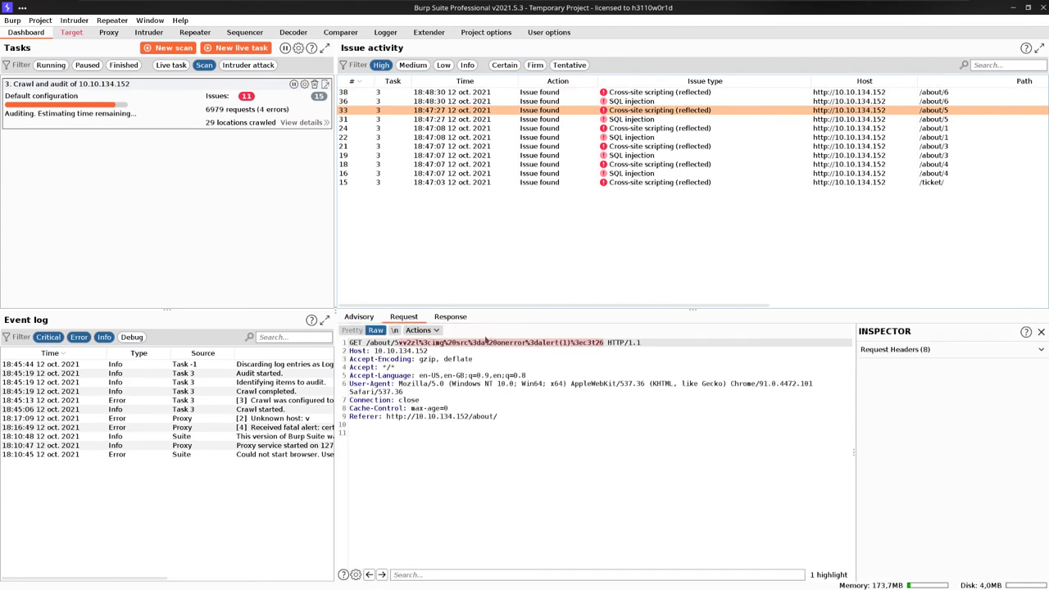
click(449, 317)
scroll(515, 424, down, 5)
scroll(515, 425, down, 20)
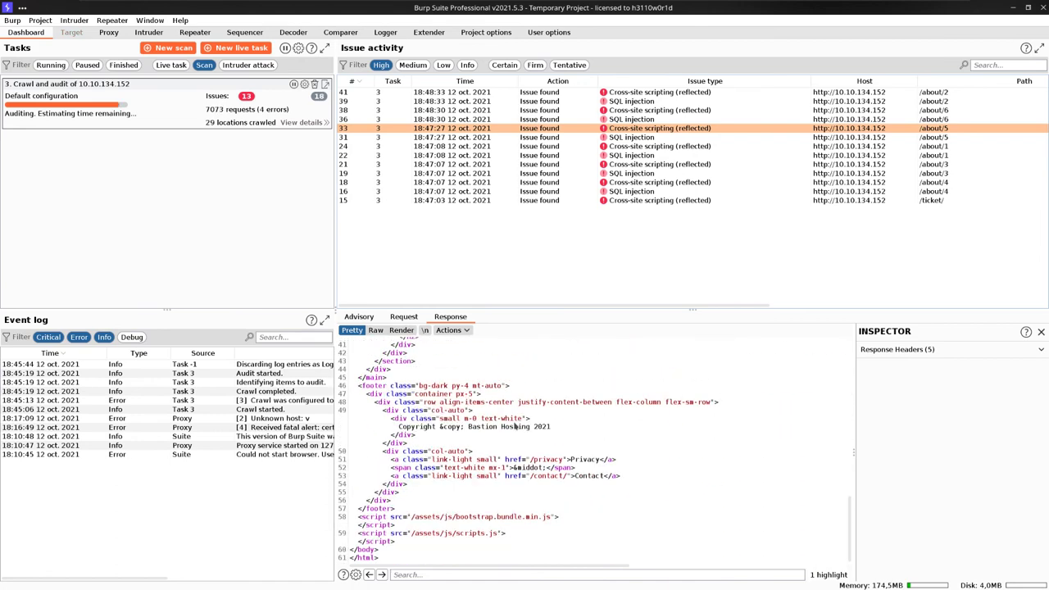
scroll(734, 439, up, 5)
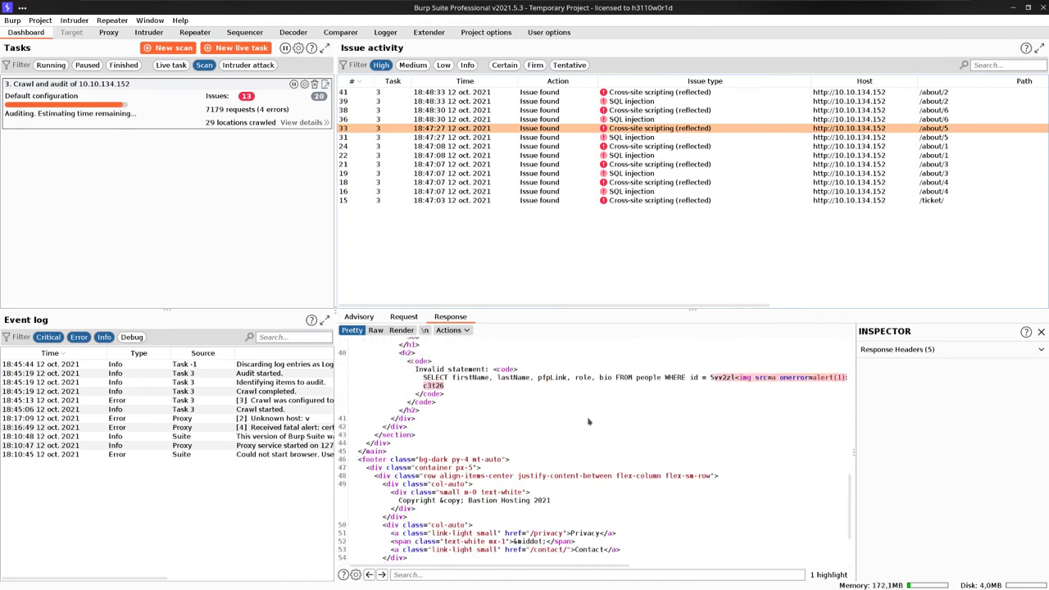
scroll(590, 418, up, 3)
scroll(590, 409, up, 2)
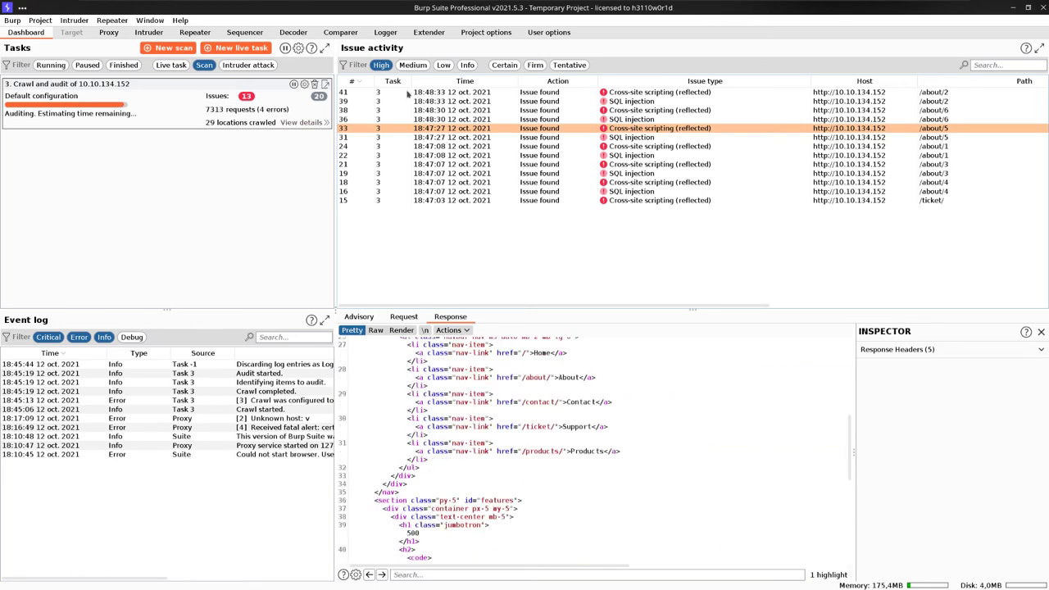
Select the SQL injection issues on /about/5 and /about/4 plus the /ticket/ XSS issue.
right_click(427, 130)
key(Escape)
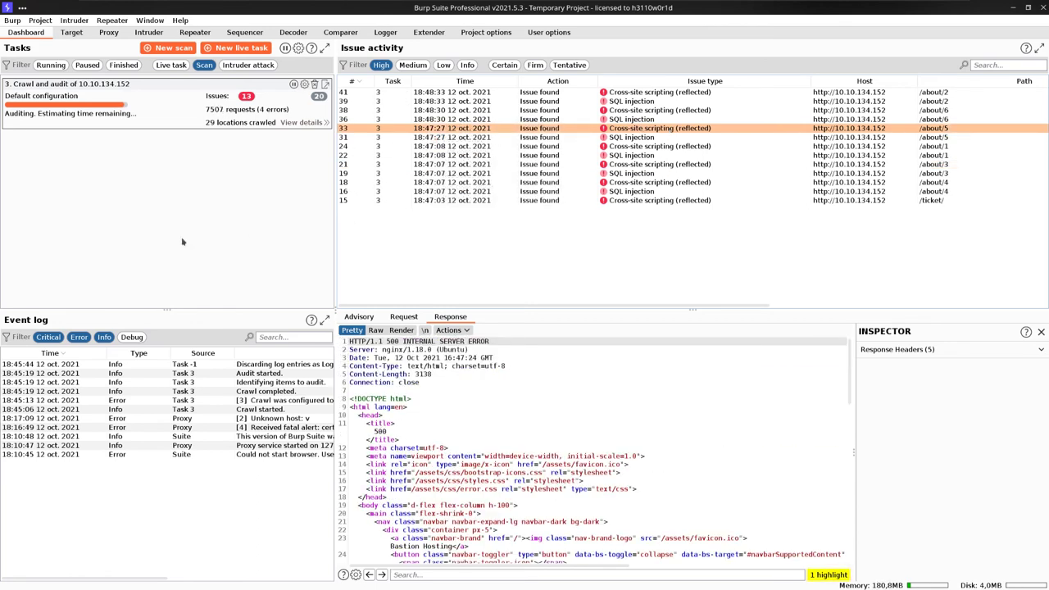
key(Down)
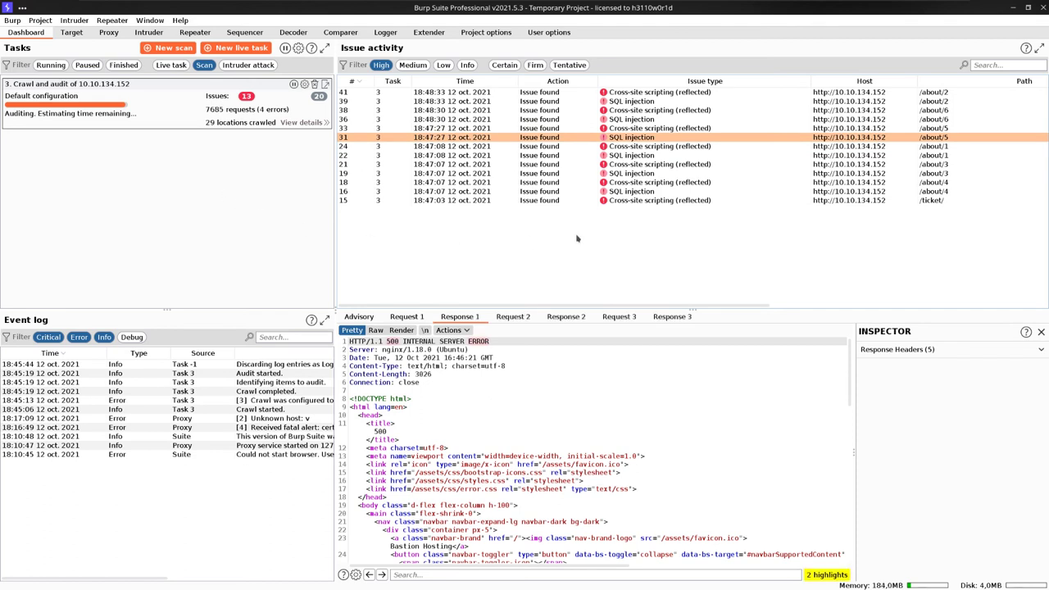
drag(614, 193, 520, 220)
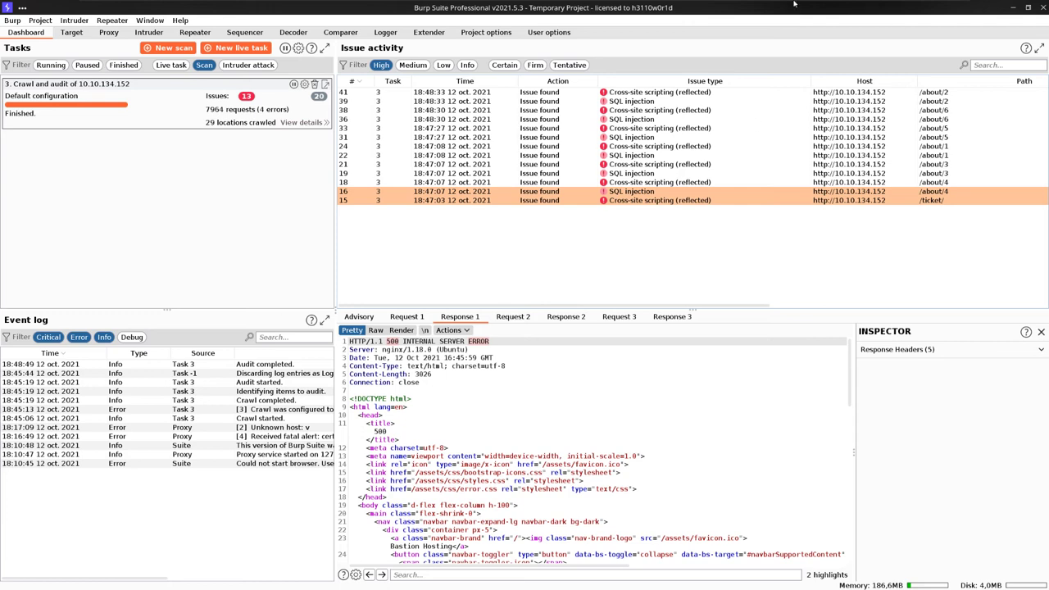
Bring up the TryHackMe Task 13 questions on the hidden flag and JavaScript dependency severity in Firefox.
key(alt+Tab)
key(alt+Tab)
key(alt+Tab)
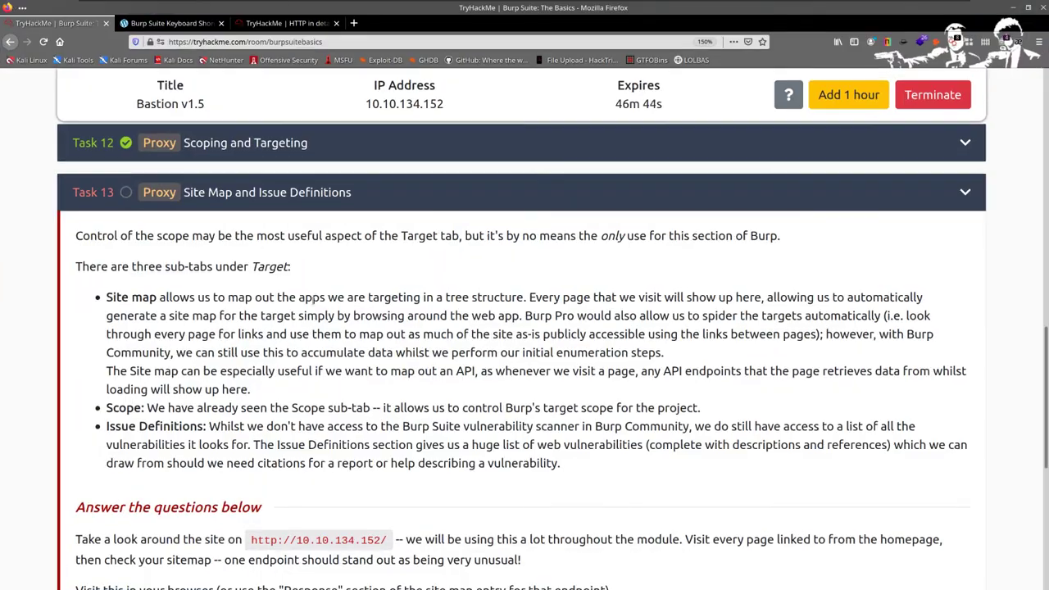
scroll(314, 303, down, 5)
scroll(314, 302, down, 3)
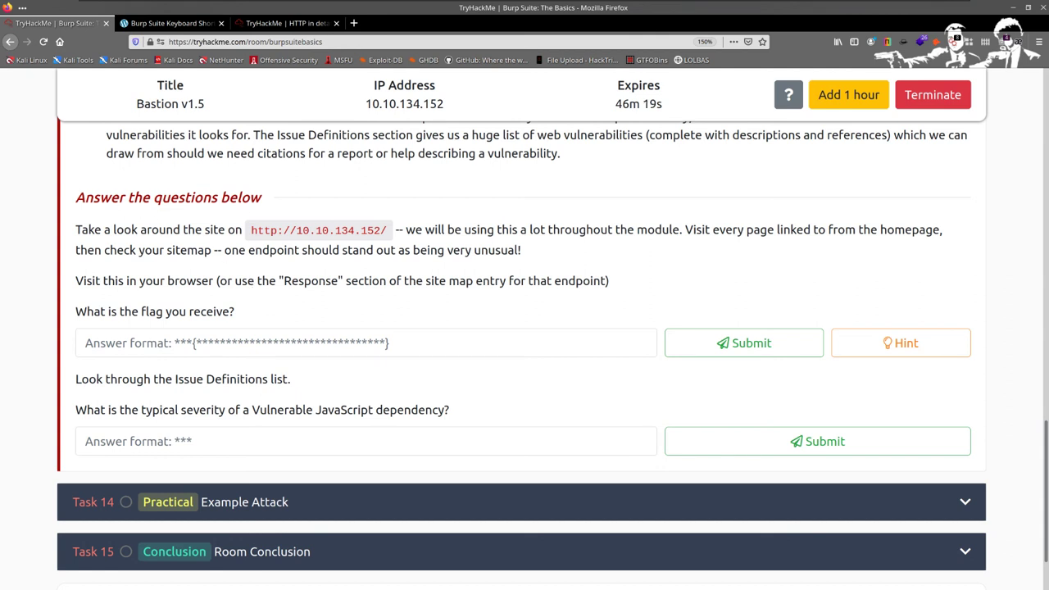
mouse_move(416, 117)
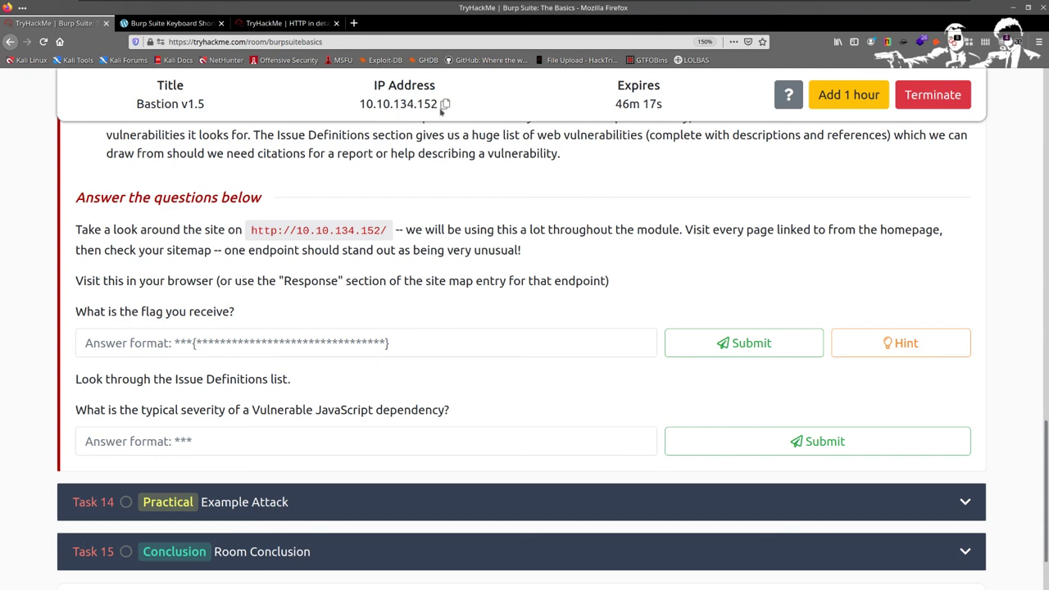
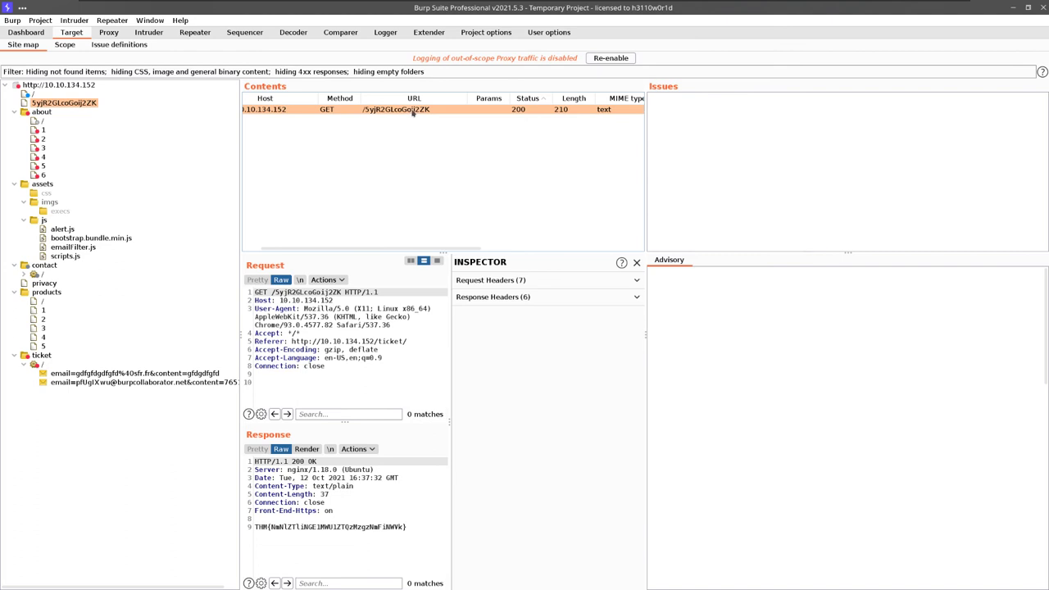
Copy the THM flag line from the /5yjR2GLcoGoij2ZK endpoint's response in the Site map.
right_click(413, 113)
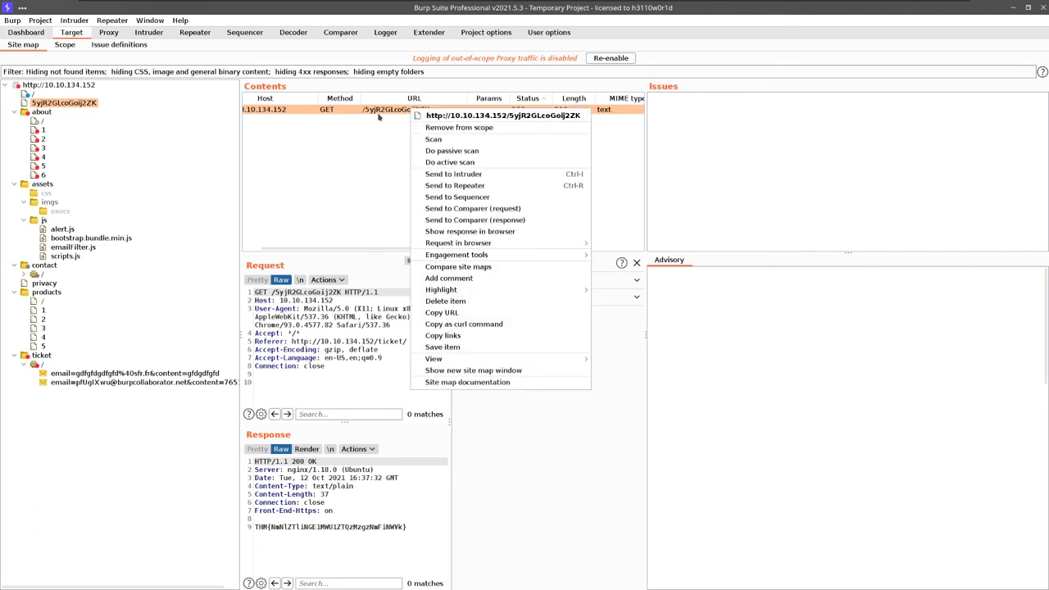
key(Escape)
drag(362, 527, 368, 527)
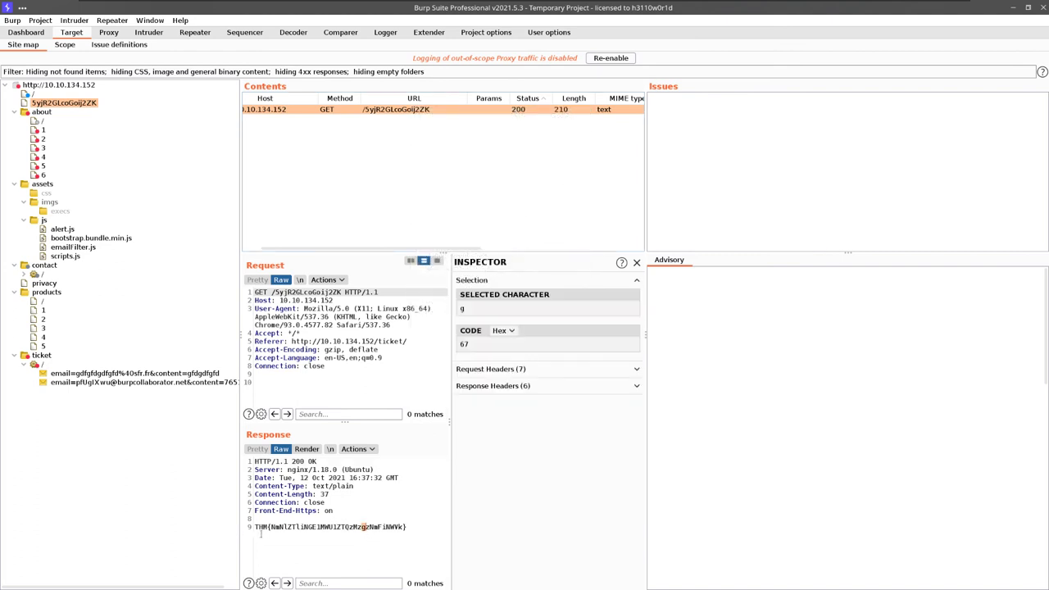
drag(261, 532, 401, 530)
right_click(401, 531)
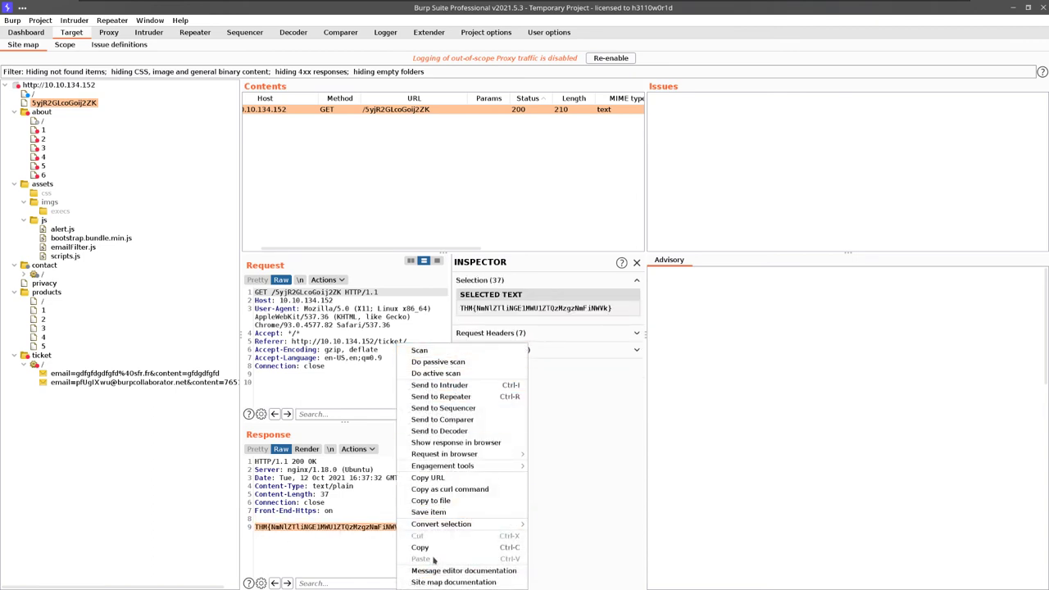
click(434, 547)
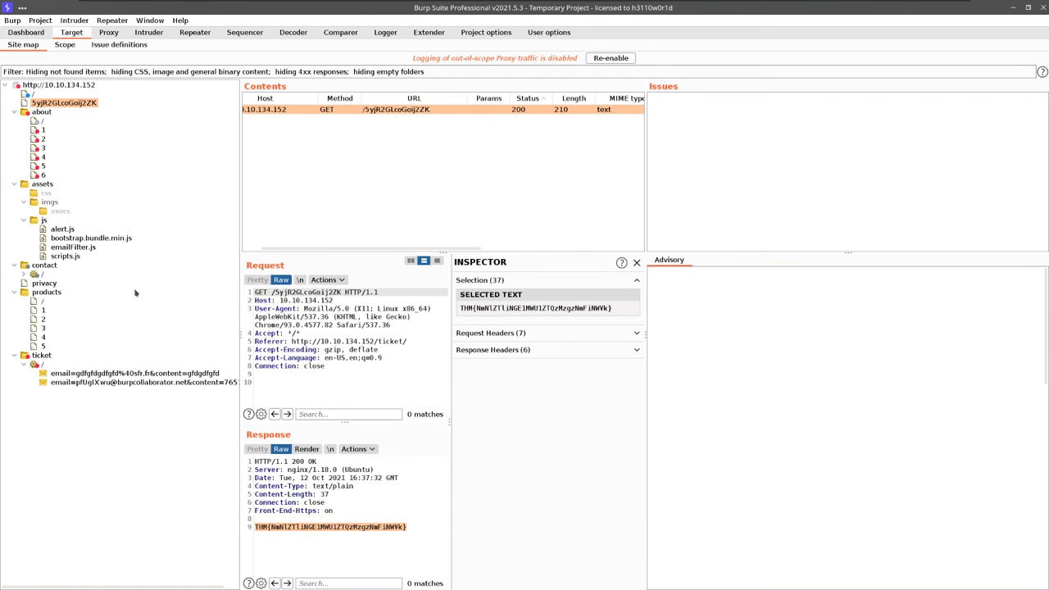
key(alt+Tab)
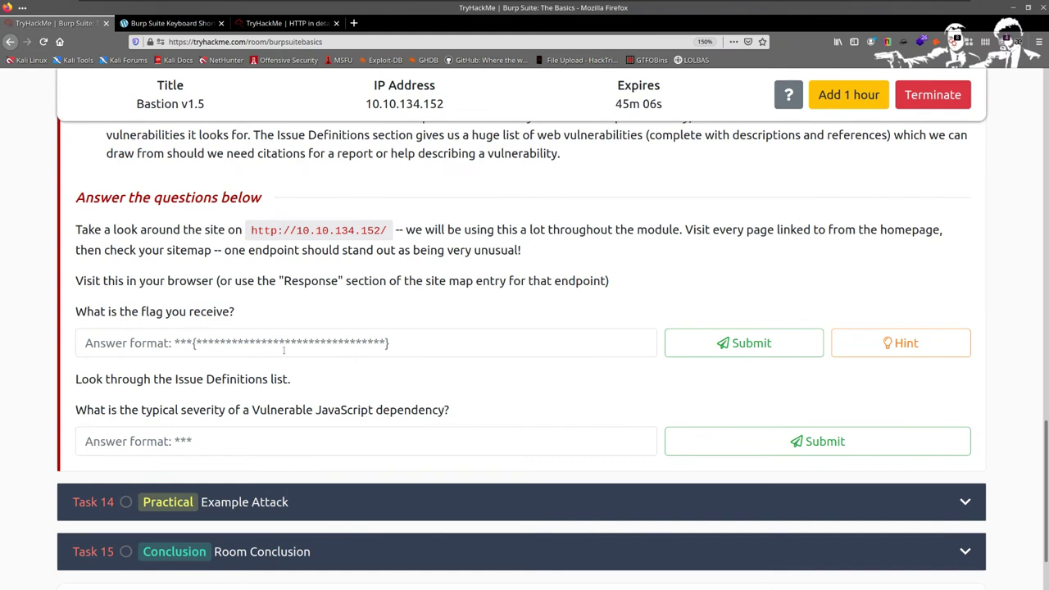
Paste and submit the THM flag answer, then focus the severity answer field.
click(284, 345)
key(ctrl+v)
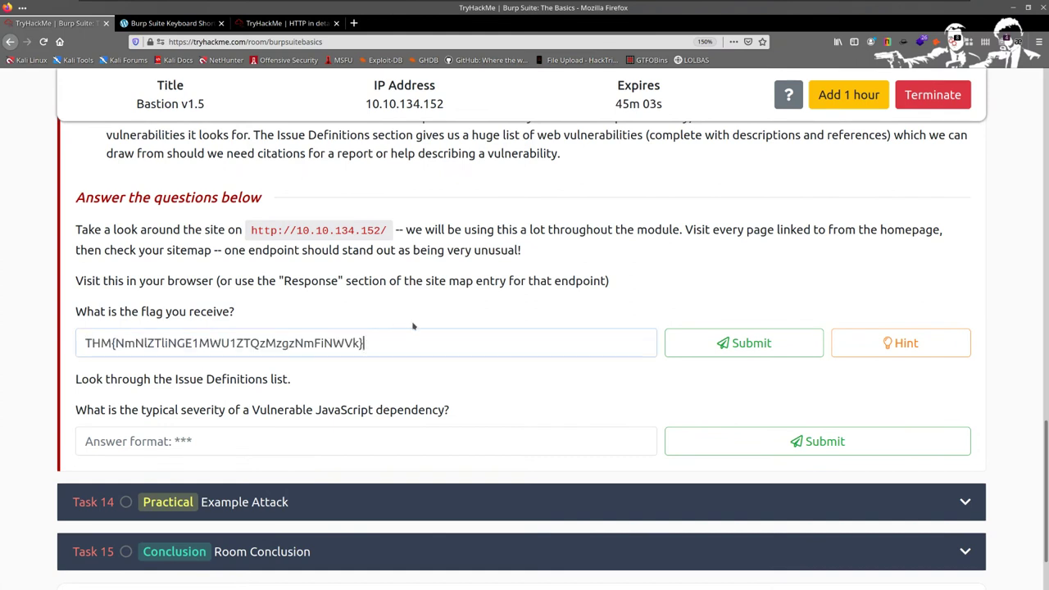
click(675, 340)
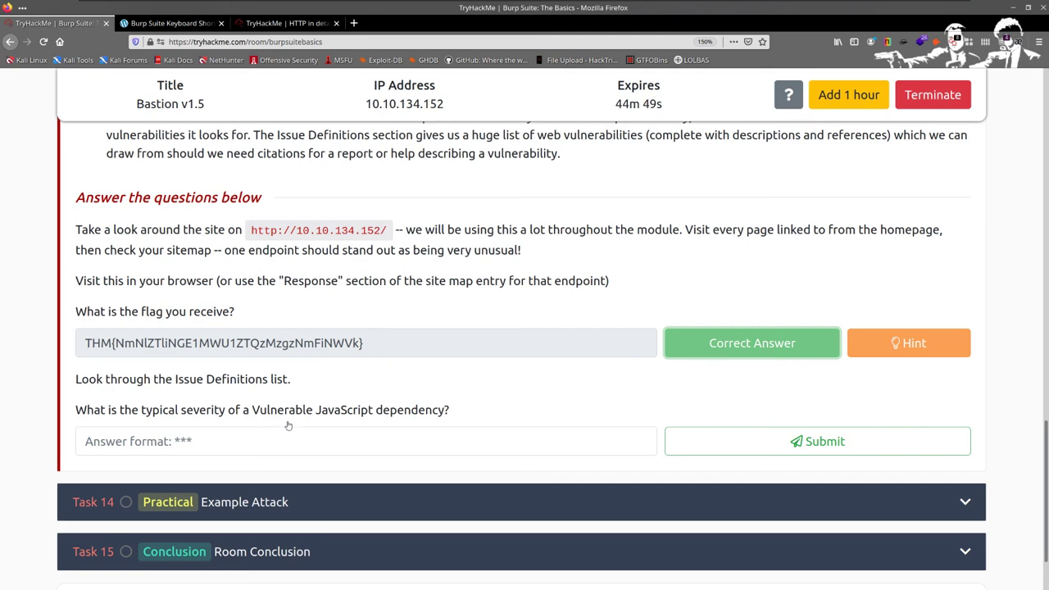
scroll(372, 407, up, 2)
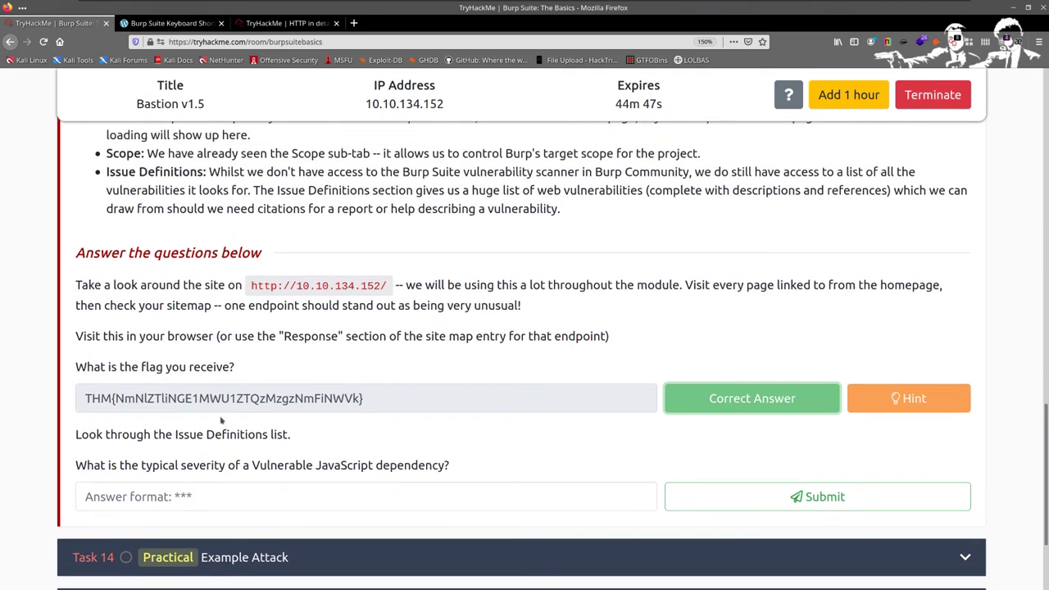
click(233, 530)
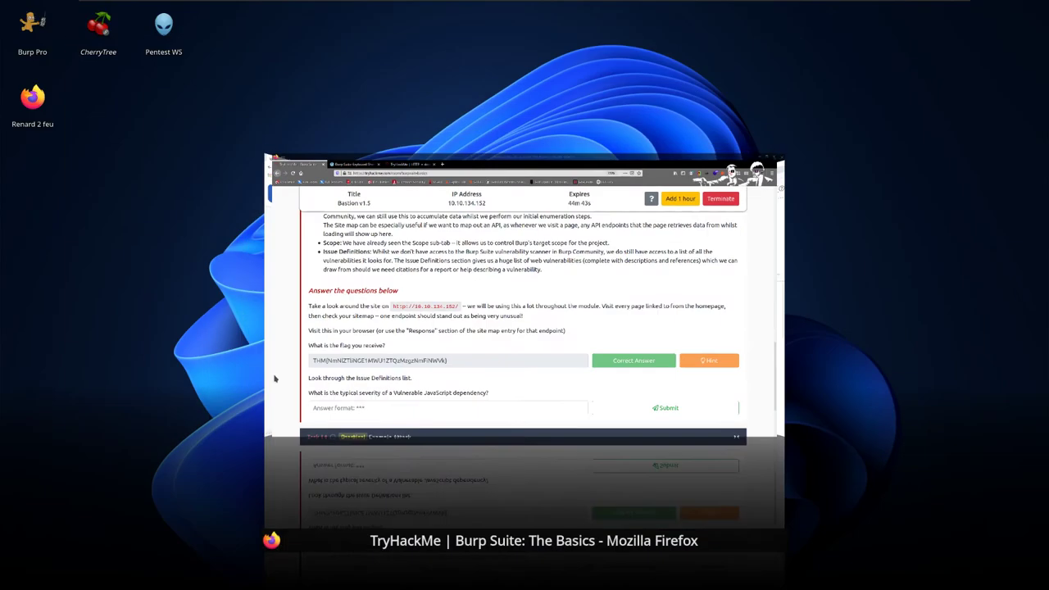
Open Target > Issue definitions and browse entries like File path manipulation and Ruby code injection.
key(alt+Tab)
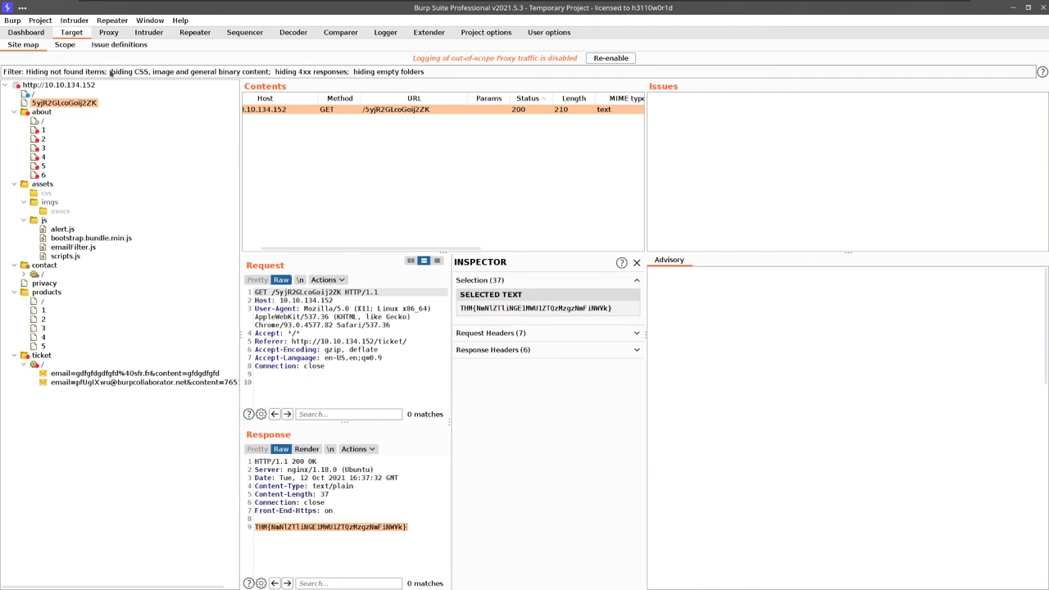
click(79, 46)
click(102, 45)
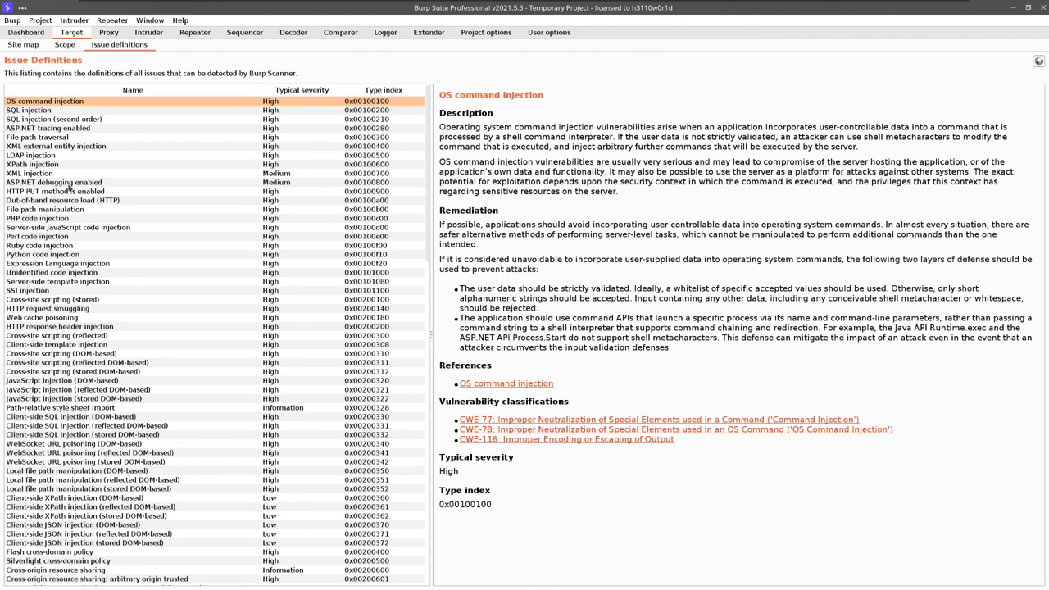
click(254, 129)
click(414, 212)
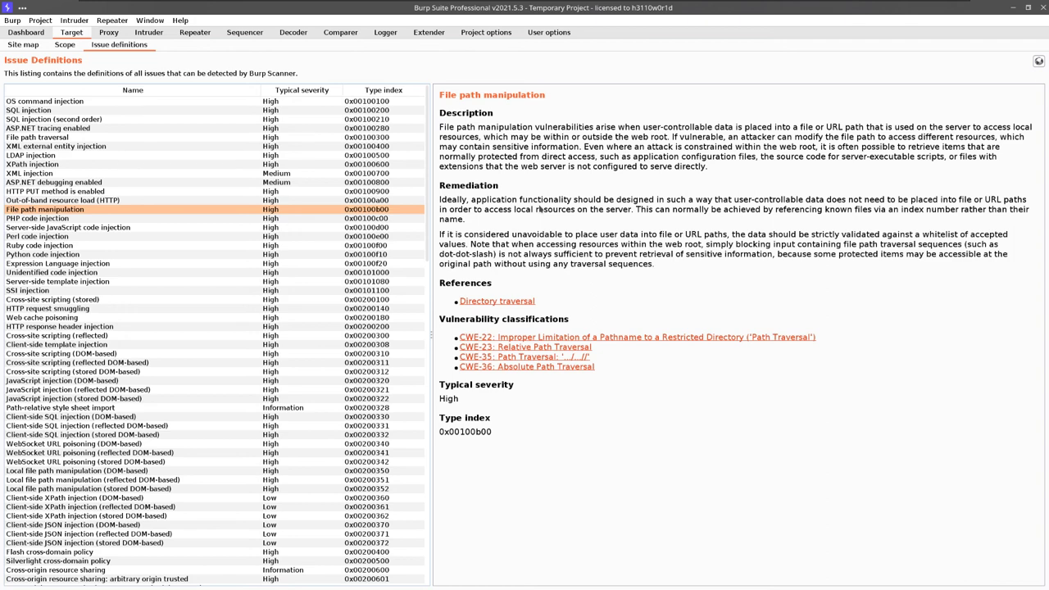
click(72, 246)
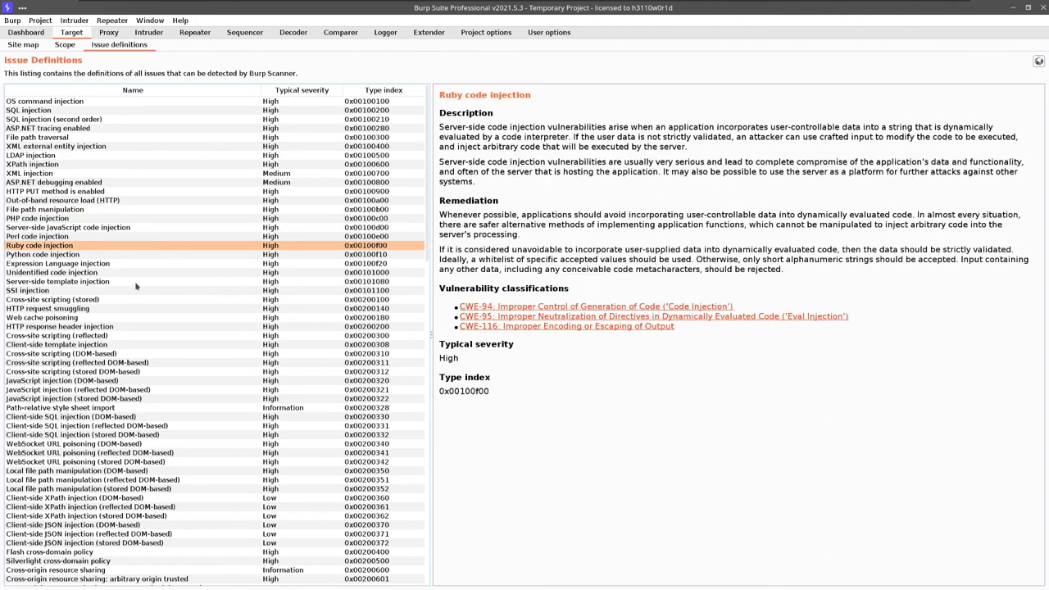
Sort the issue definitions by name and scroll to find Vulnerable JavaScript dependency.
click(58, 93)
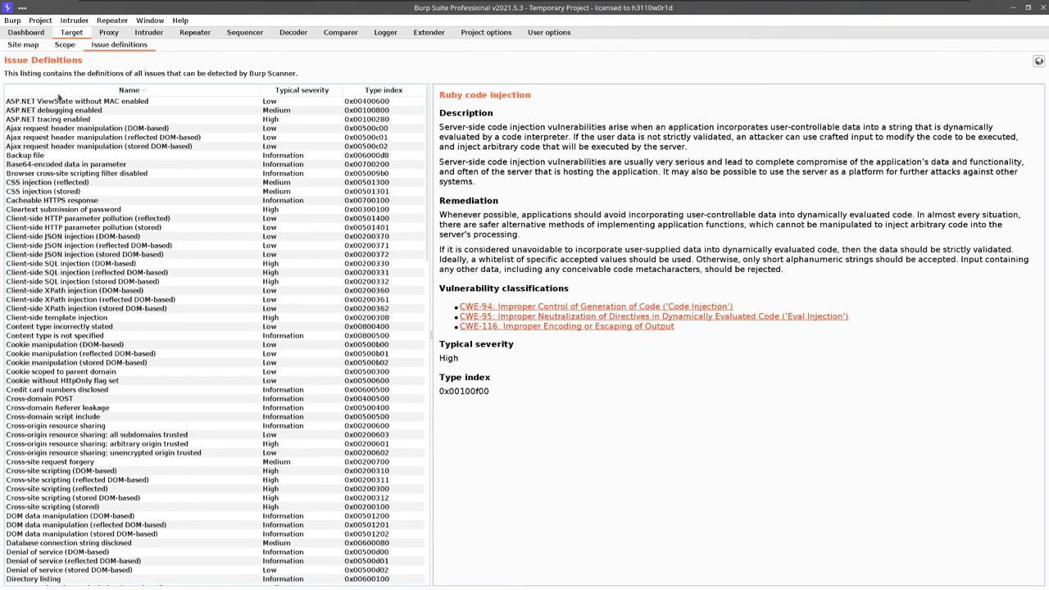
click(58, 93)
click(40, 228)
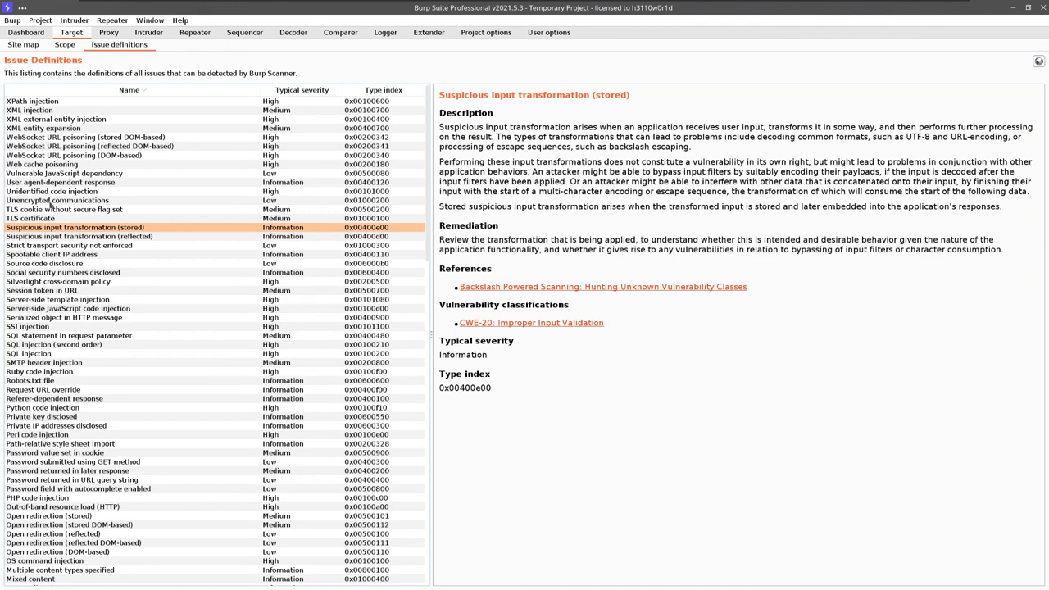
scroll(45, 185, down, 3)
click(61, 93)
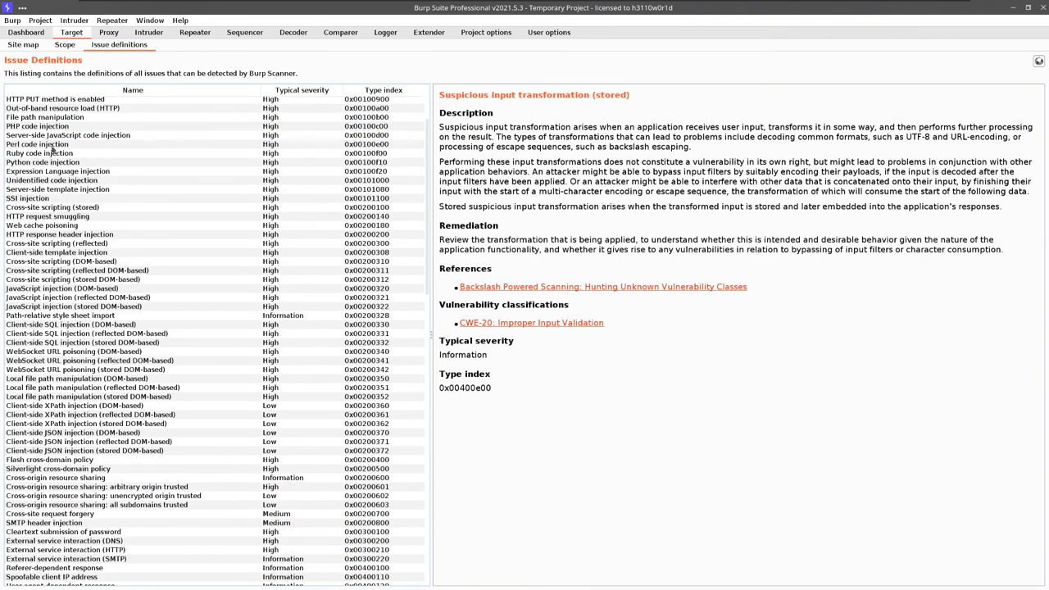
scroll(51, 258, down, 5)
scroll(51, 258, down, 5)
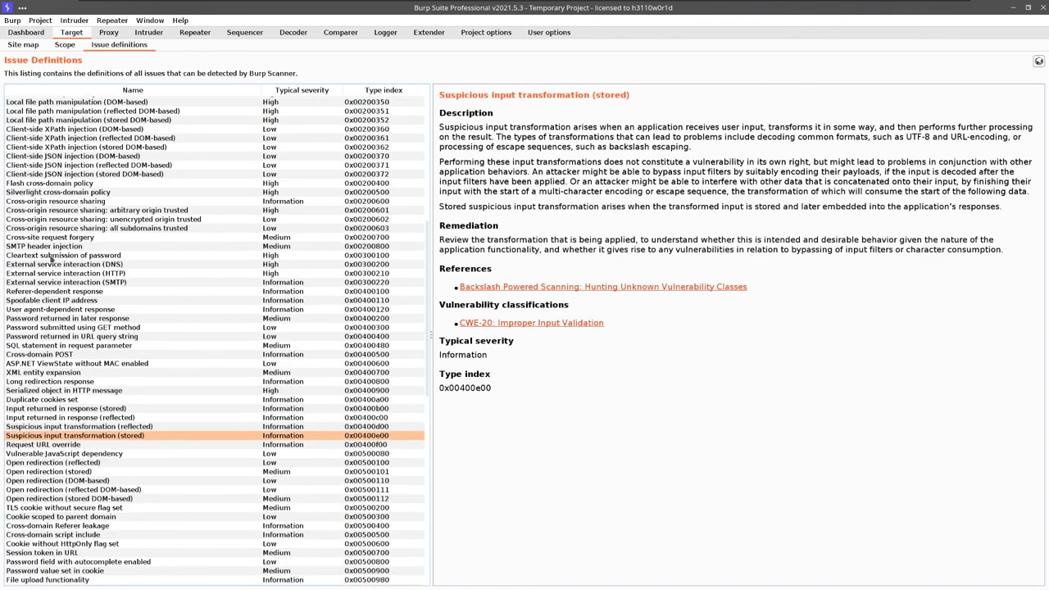
click(115, 92)
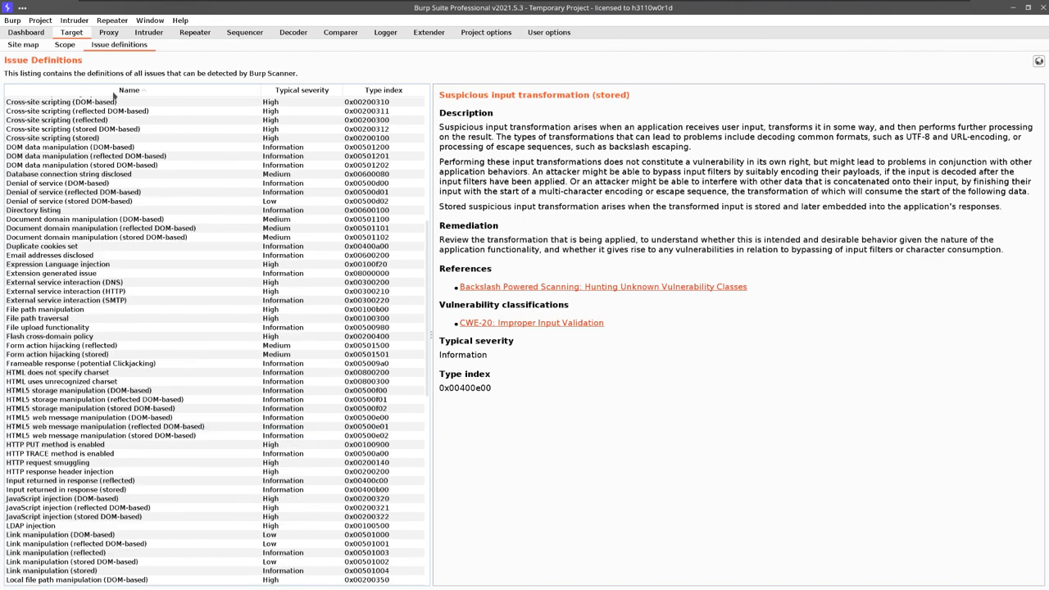
scroll(122, 295, down, 20)
click(124, 302)
Enter and submit 'low' as the Vulnerable JavaScript dependency severity answer.
key(alt+Tab)
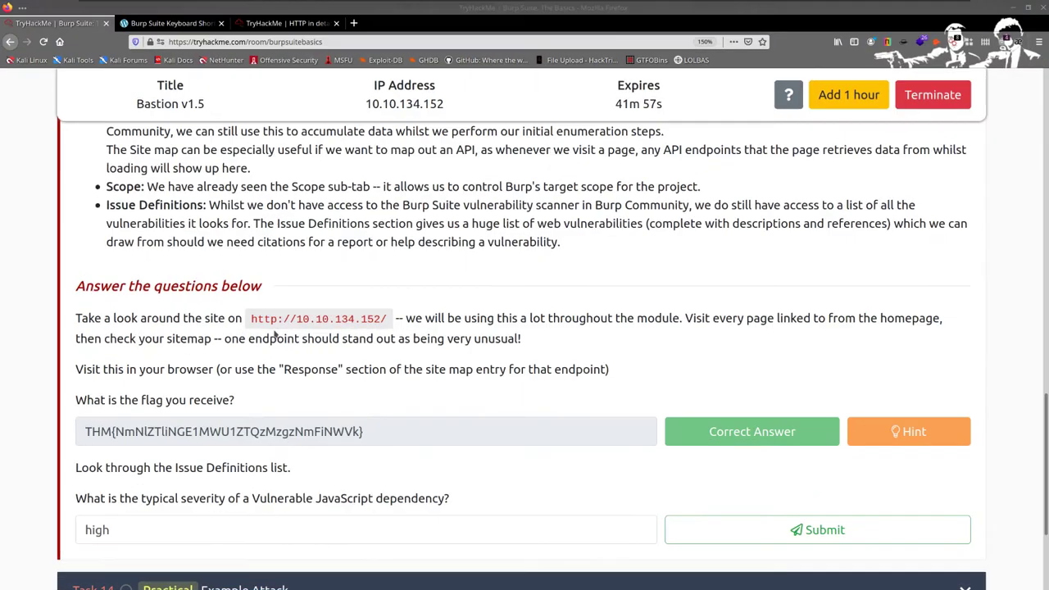
key(ctrl+a)
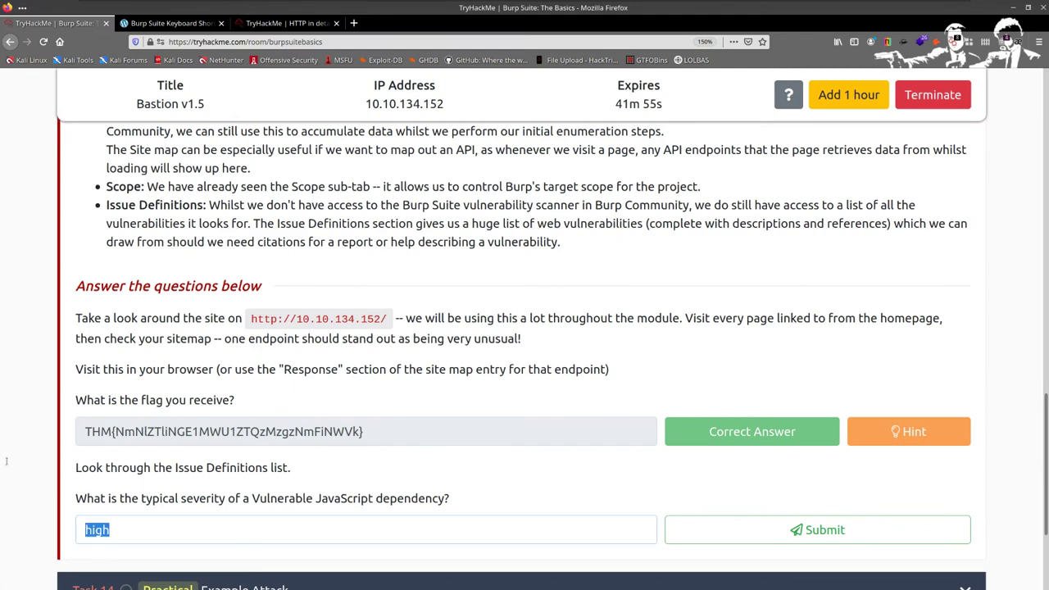
text(low)
key(BackSpace)
text(w)
key(Return)
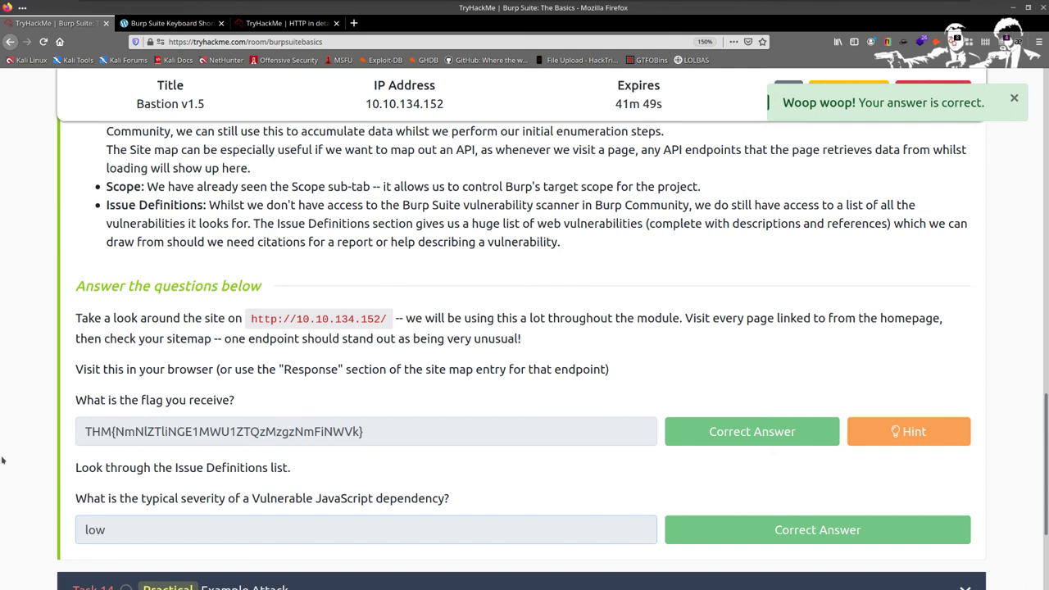
scroll(2, 460, down, 4)
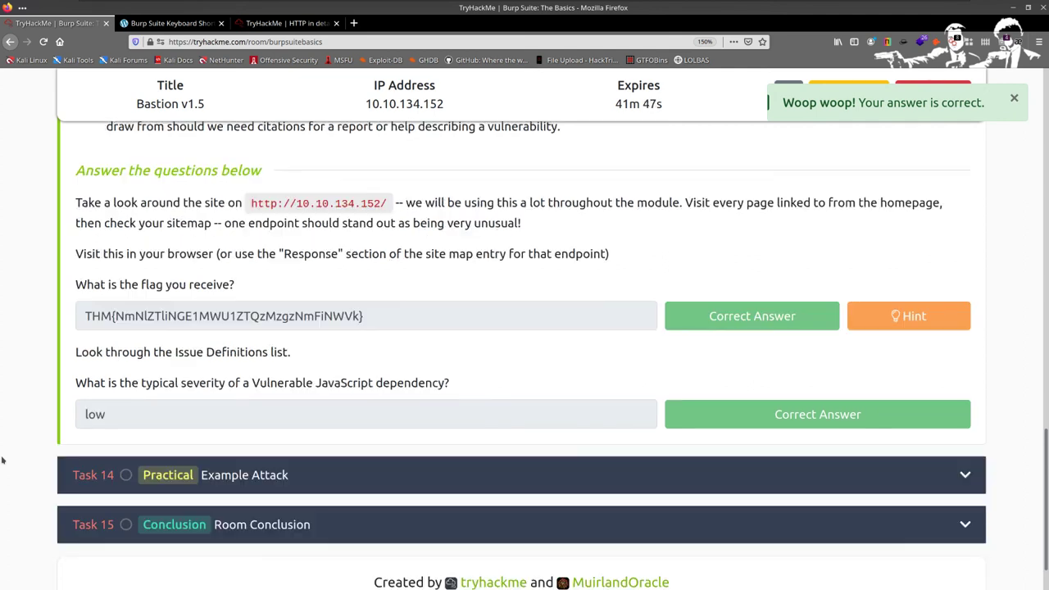
key(alt+Tab)
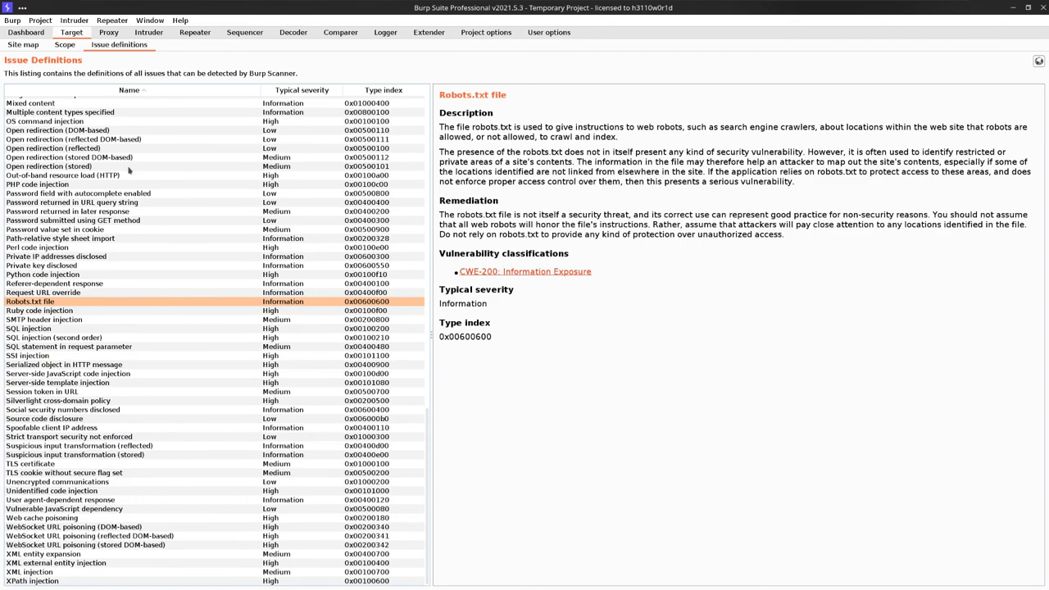
Read the Perl code injection, ASP.NET debugging enabled and ViewState without MAC enabled definitions.
click(126, 248)
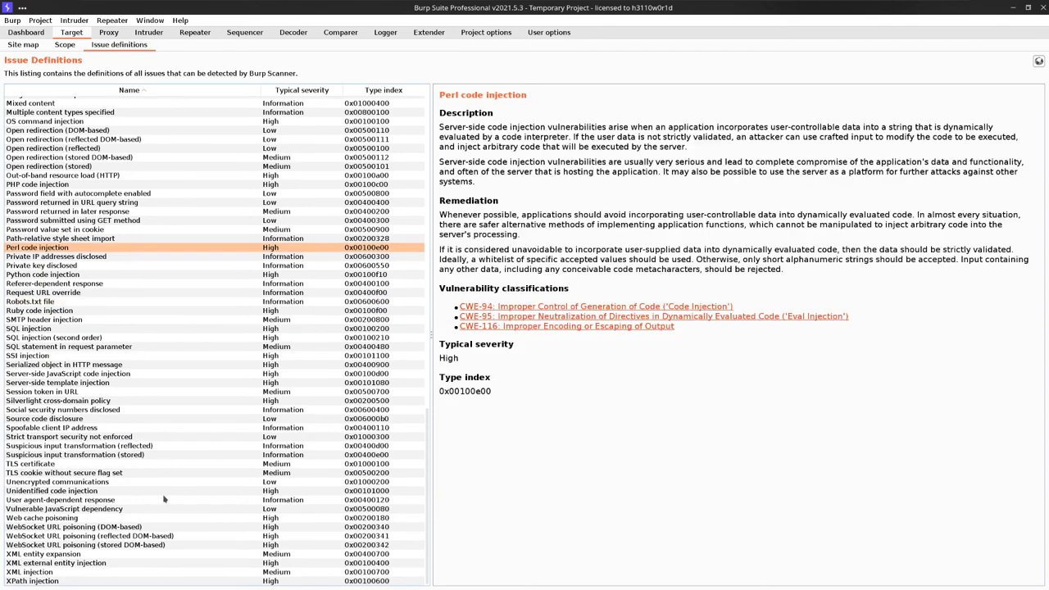
scroll(163, 499, up, 20)
click(103, 112)
click(123, 103)
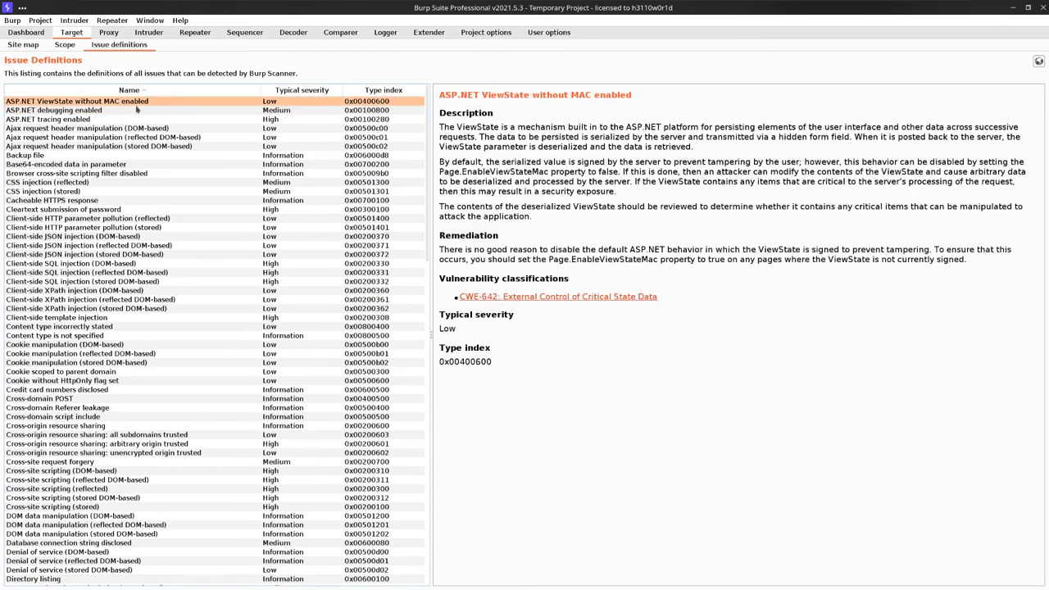
scroll(253, 218, down, 20)
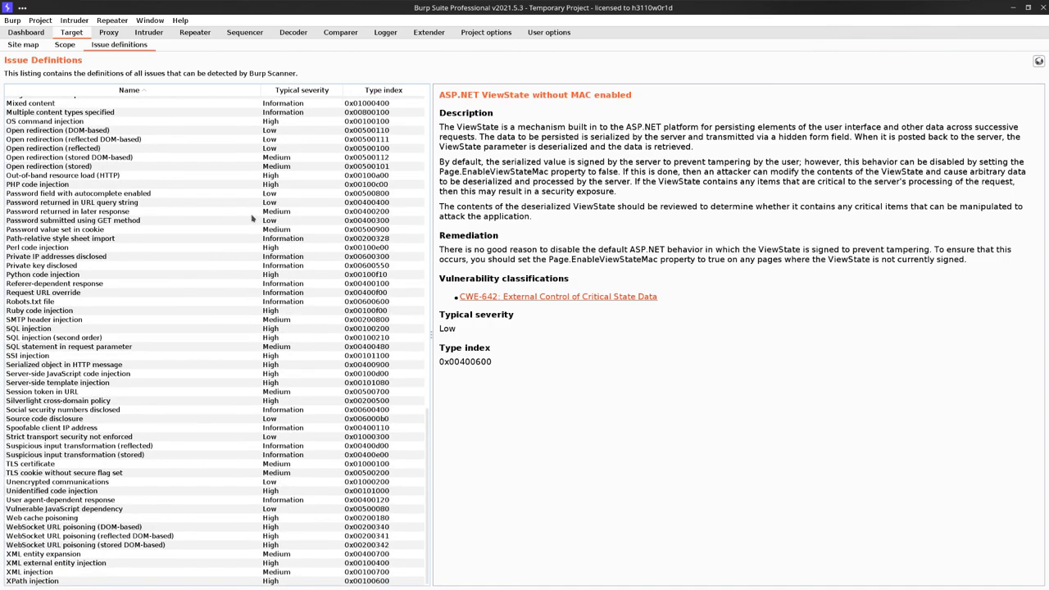
scroll(252, 218, up, 20)
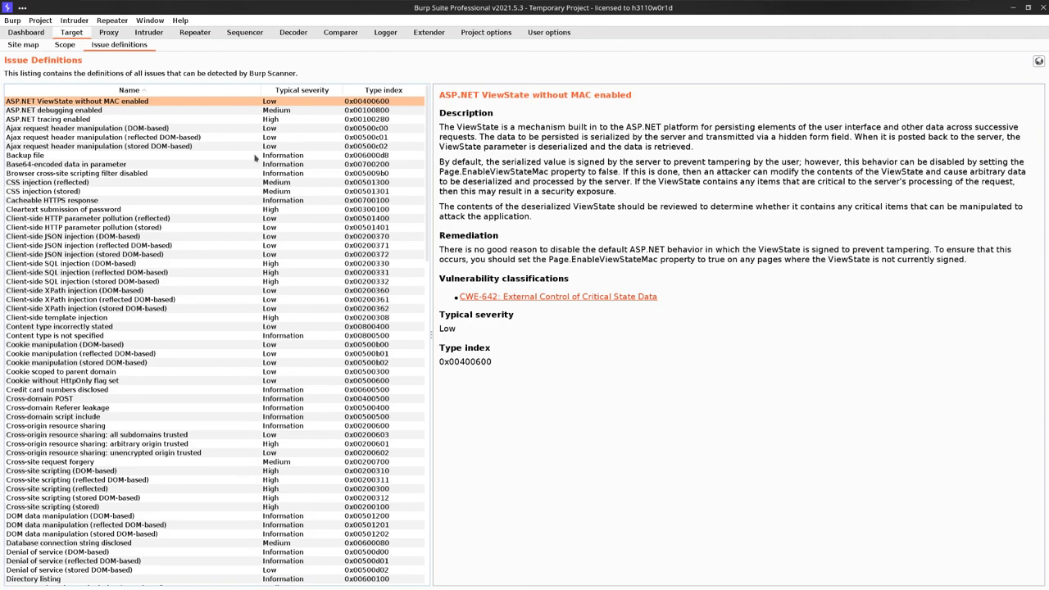
scroll(252, 180, down, 20)
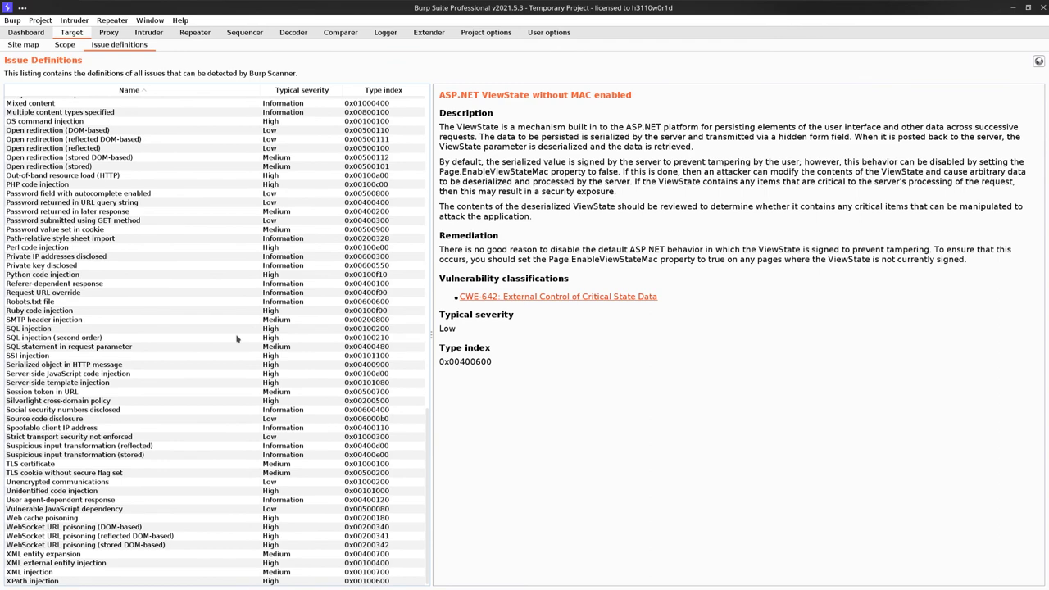
scroll(419, 196, up, 17)
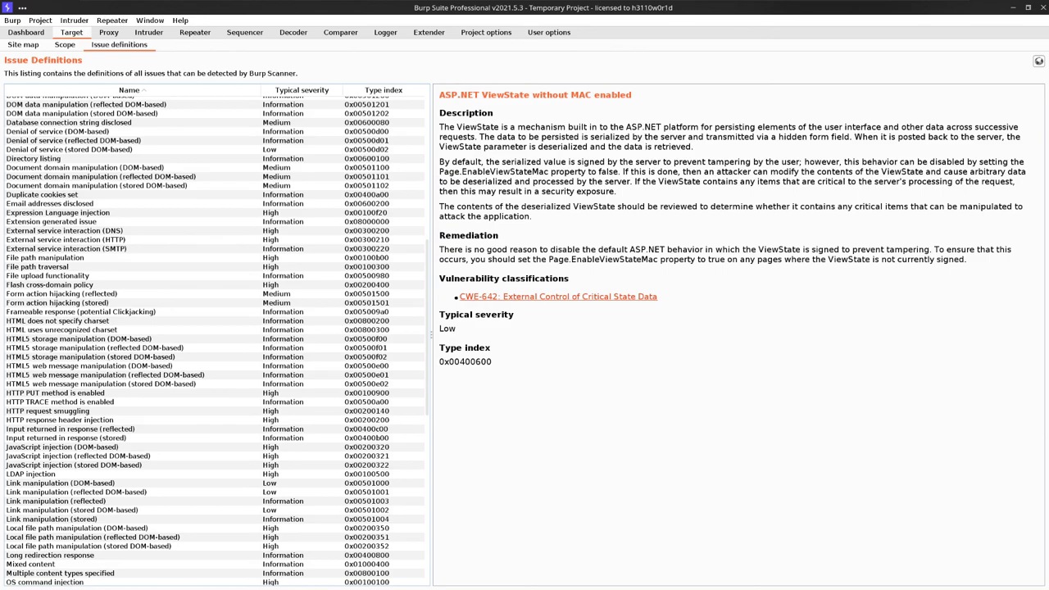
key(alt+Tab)
key(ctrl+a)
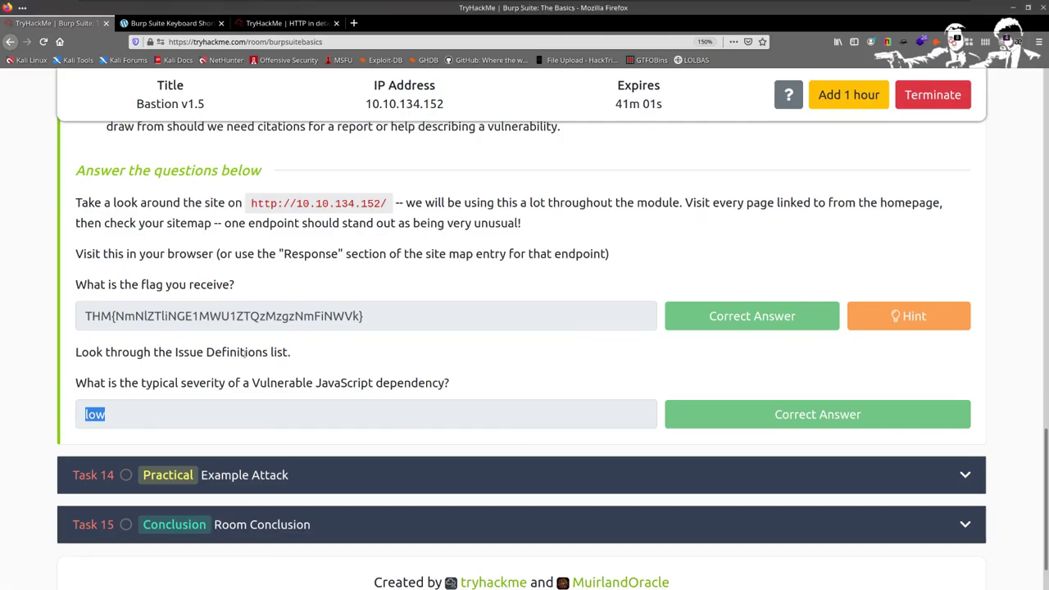
click(243, 352)
scroll(205, 442, up, 10)
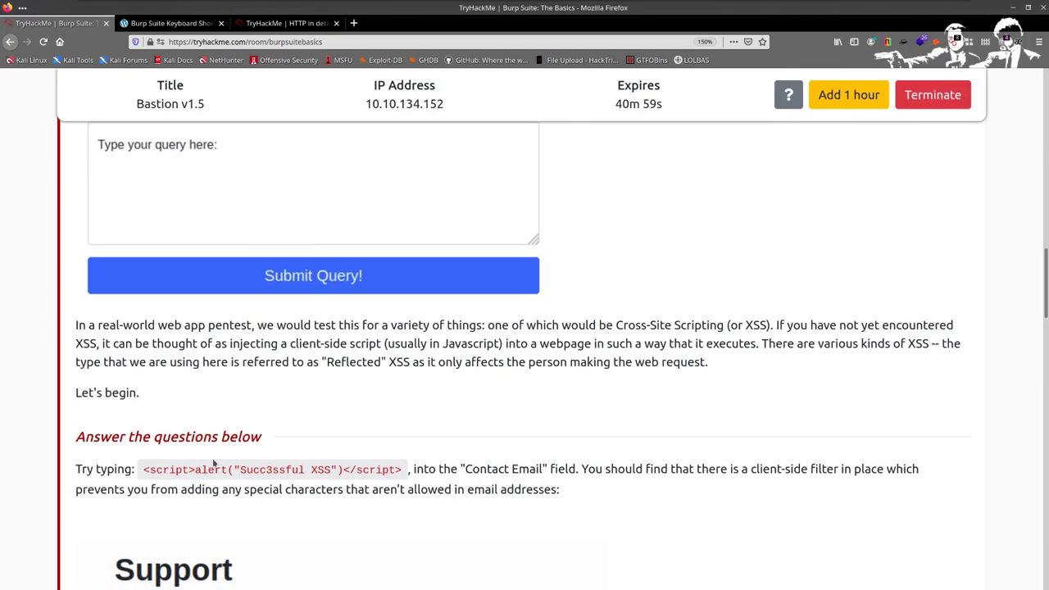
scroll(214, 463, up, 5)
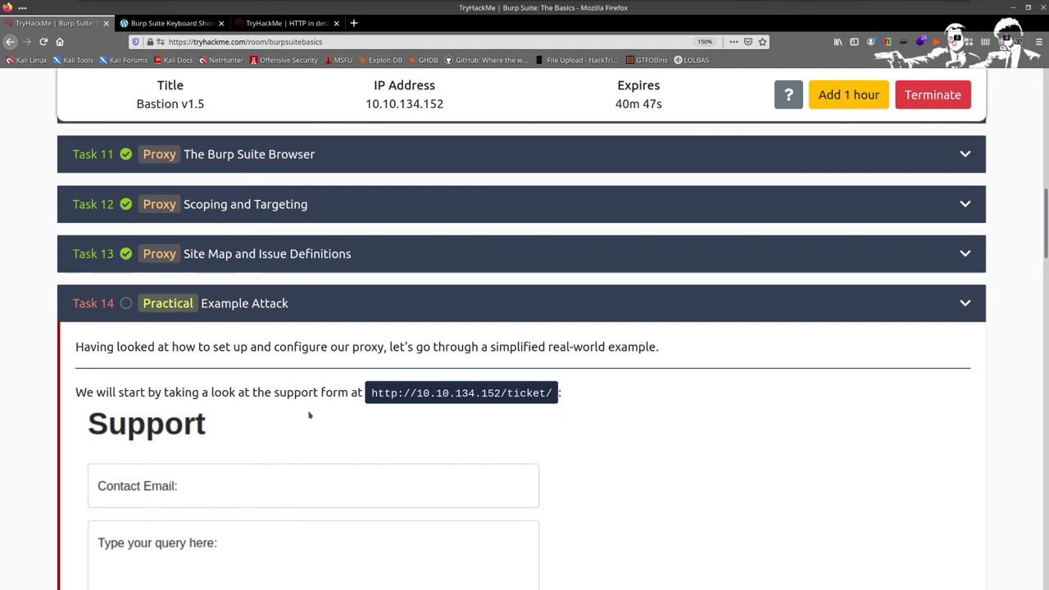
drag(381, 394, 647, 394)
key(ctrl+c)
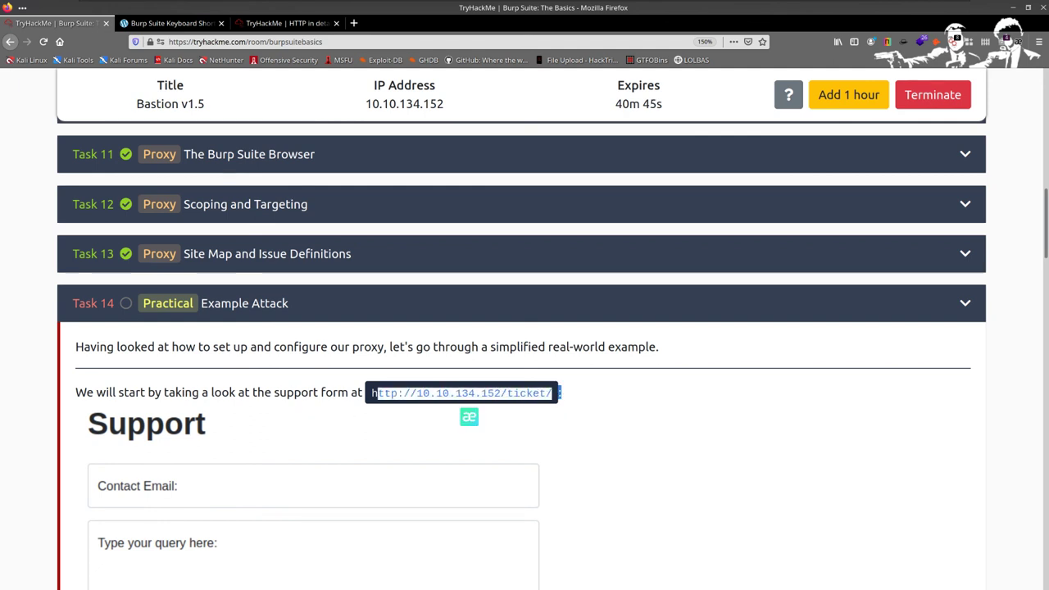
key(alt+Tab)
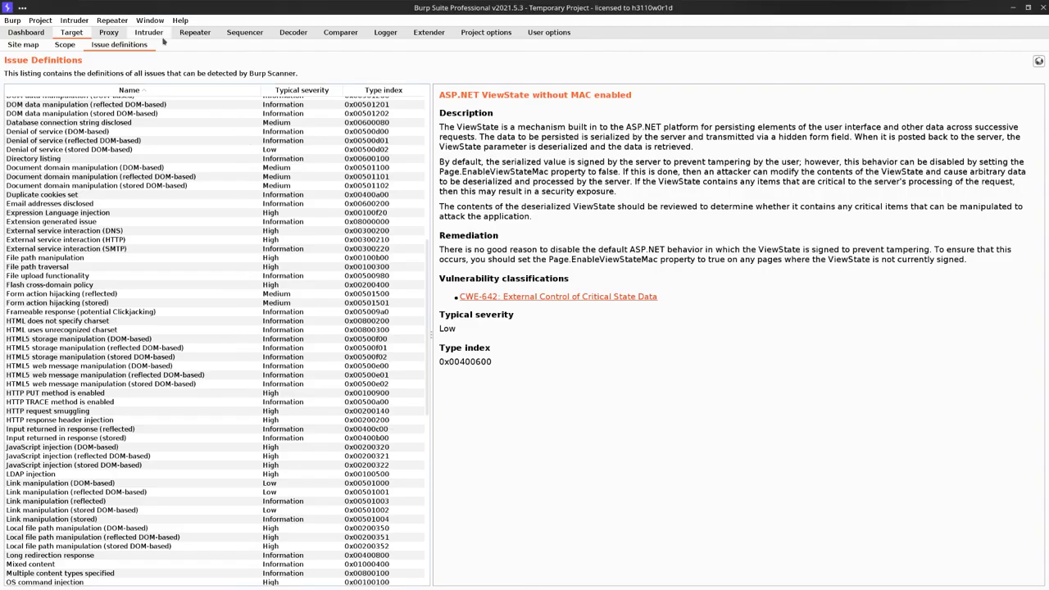
Check Burp's Target Scope, Site map and Proxy views for ticket requests.
click(65, 45)
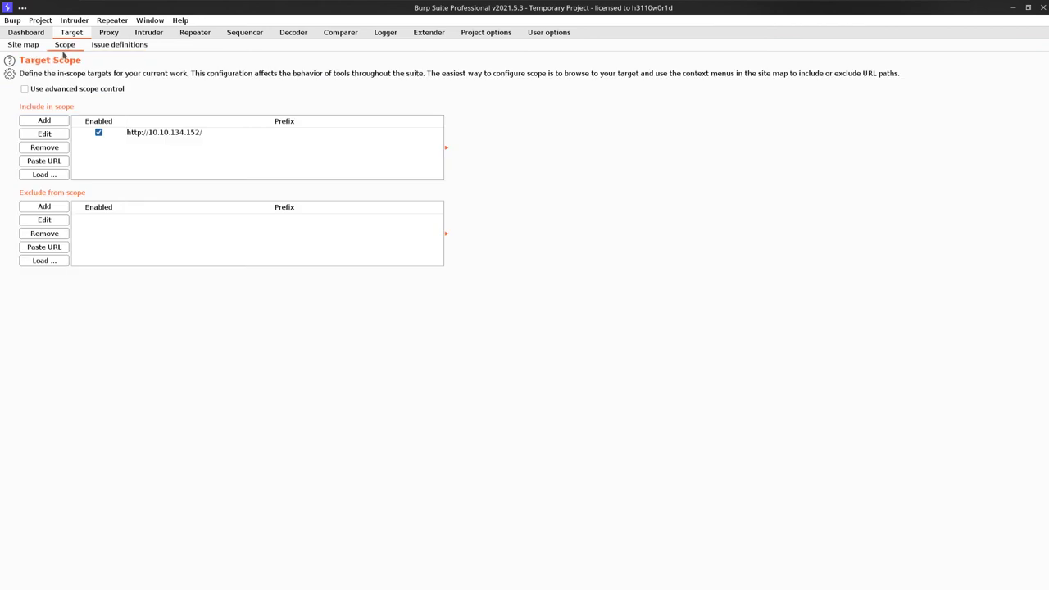
click(35, 46)
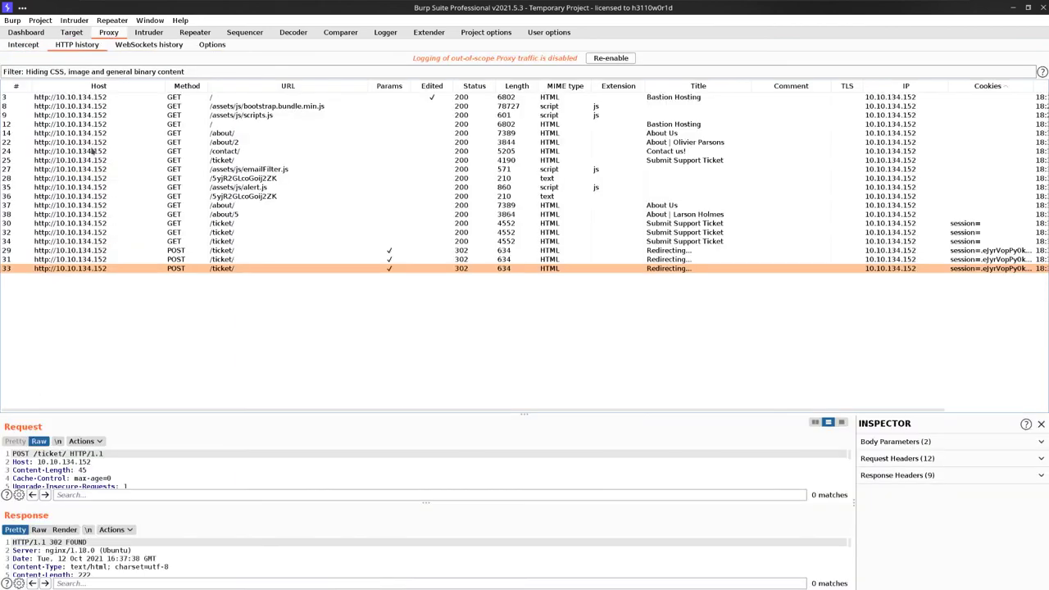
click(25, 47)
key(alt+Tab)
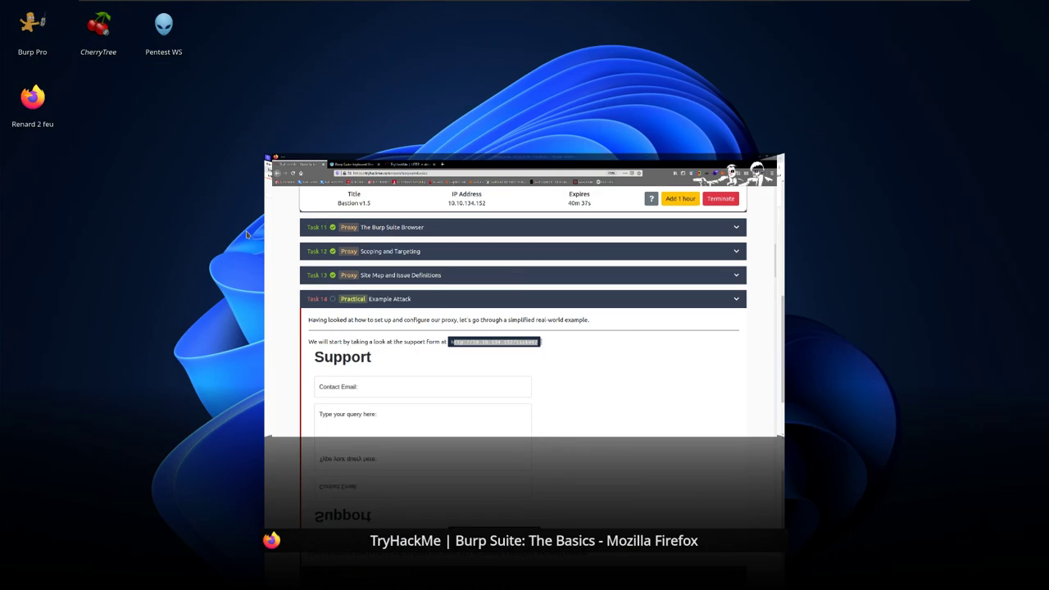
key(alt+Tab)
Load the copied ticket address in Chrome, retrying after it went to a Google search.
key(ctrl+l)
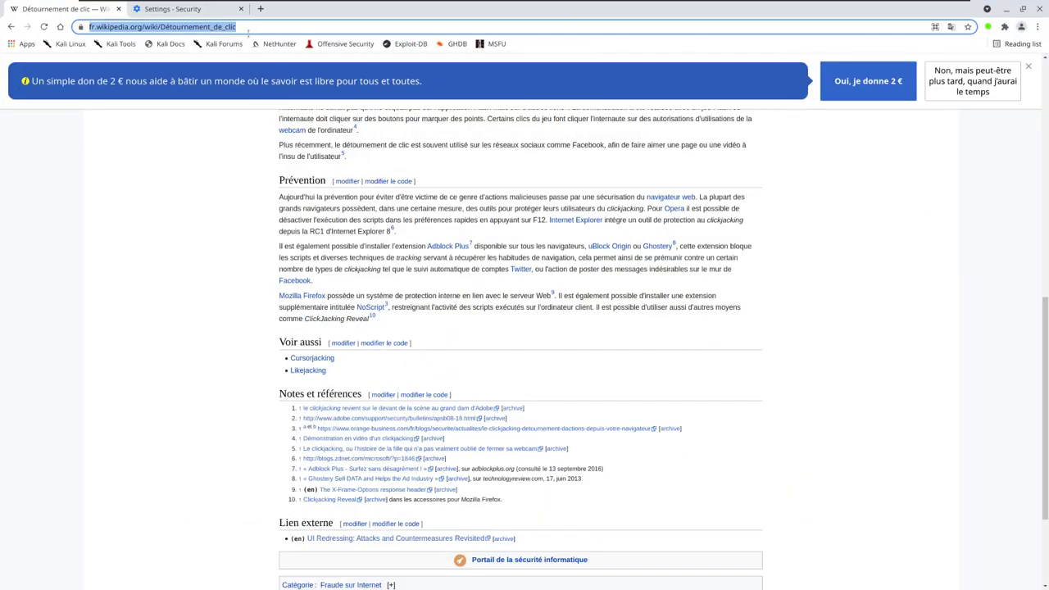
key(ctrl+v)
key(Return)
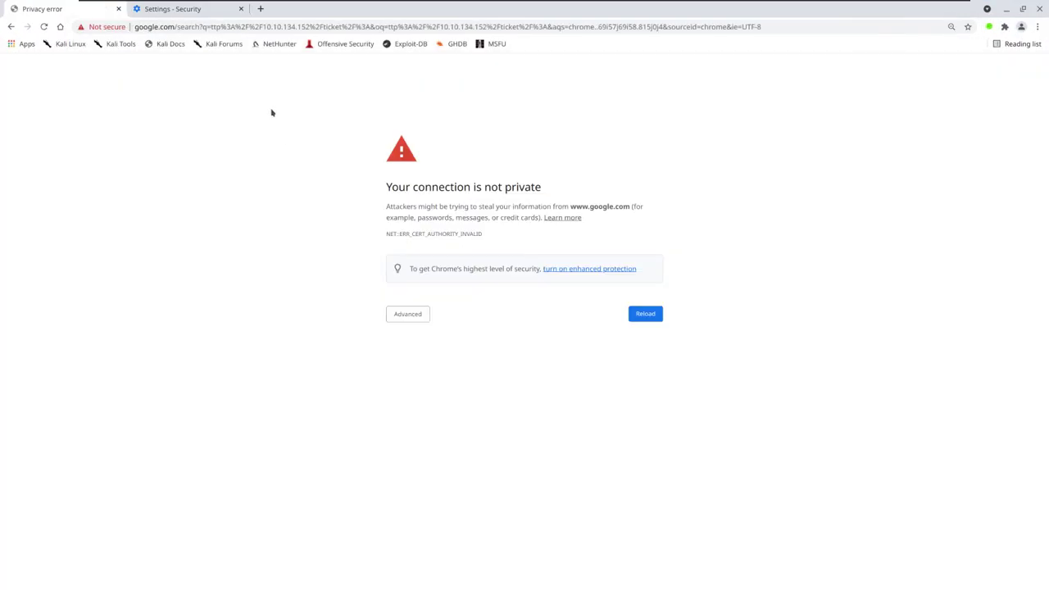
click(238, 26)
key(ctrl+v)
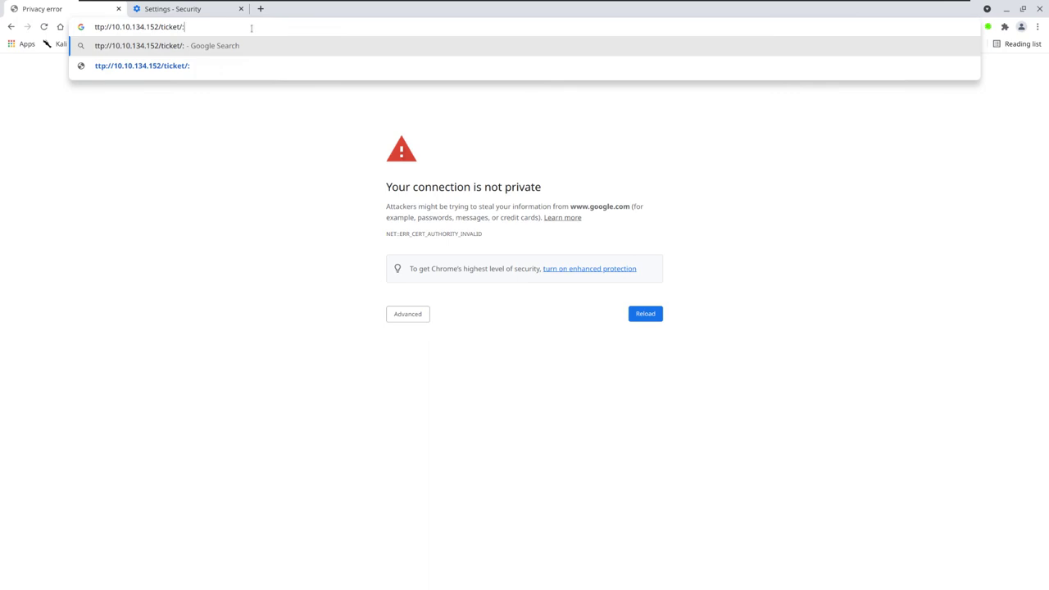
key(Return)
click(150, 27)
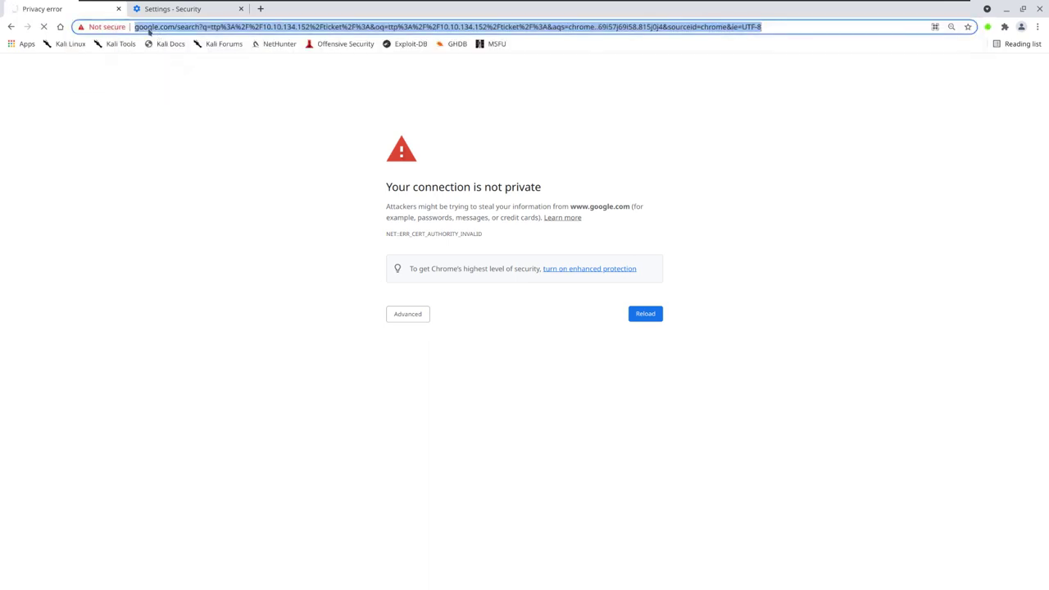
key(ctrl+v)
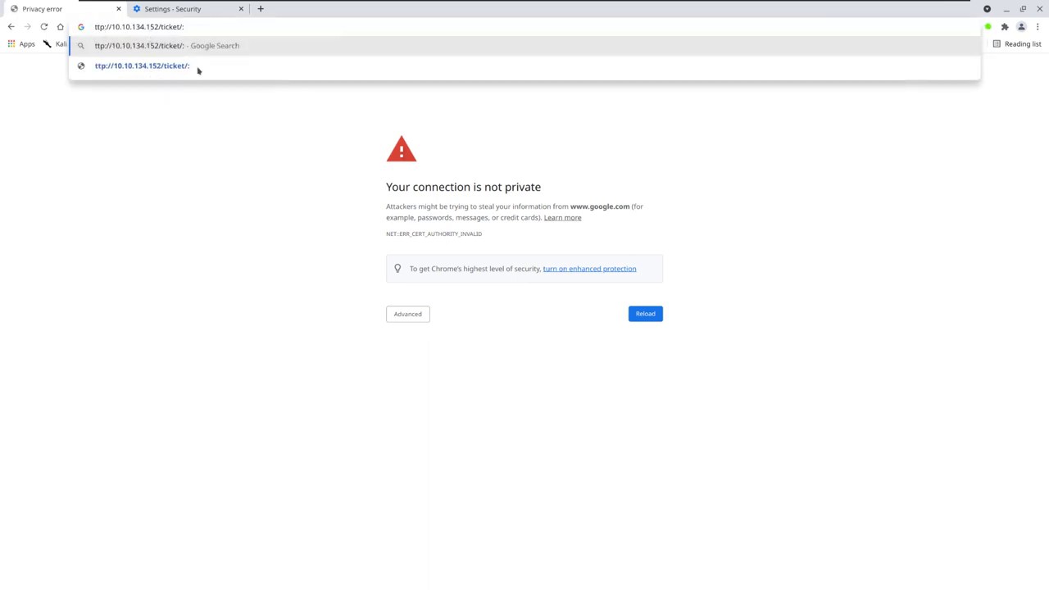
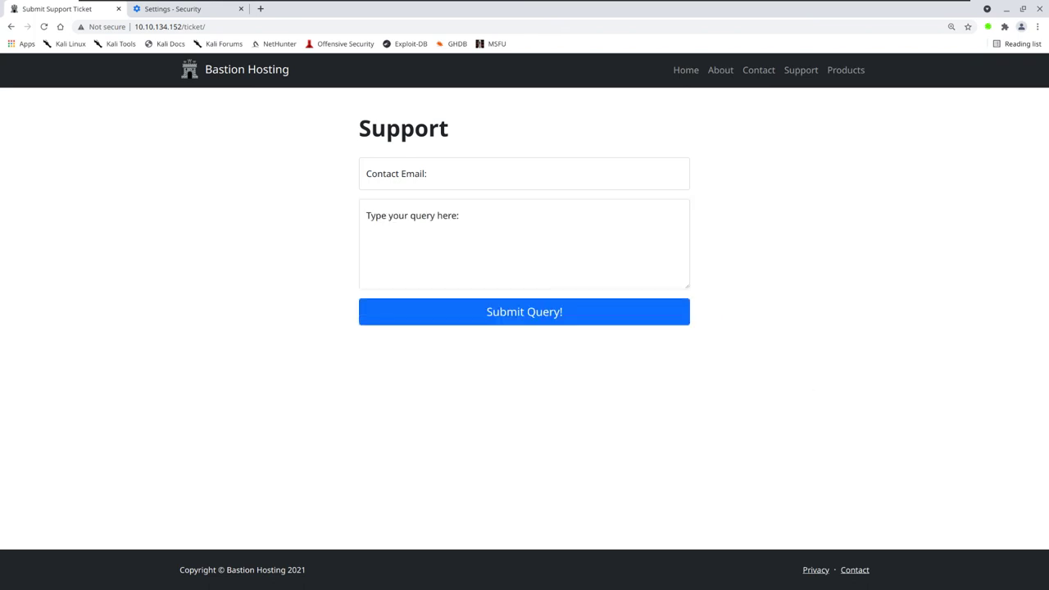
Leave the Bastion Hosting support page in Chrome for the Burp Suite desktop.
key(alt+Tab)
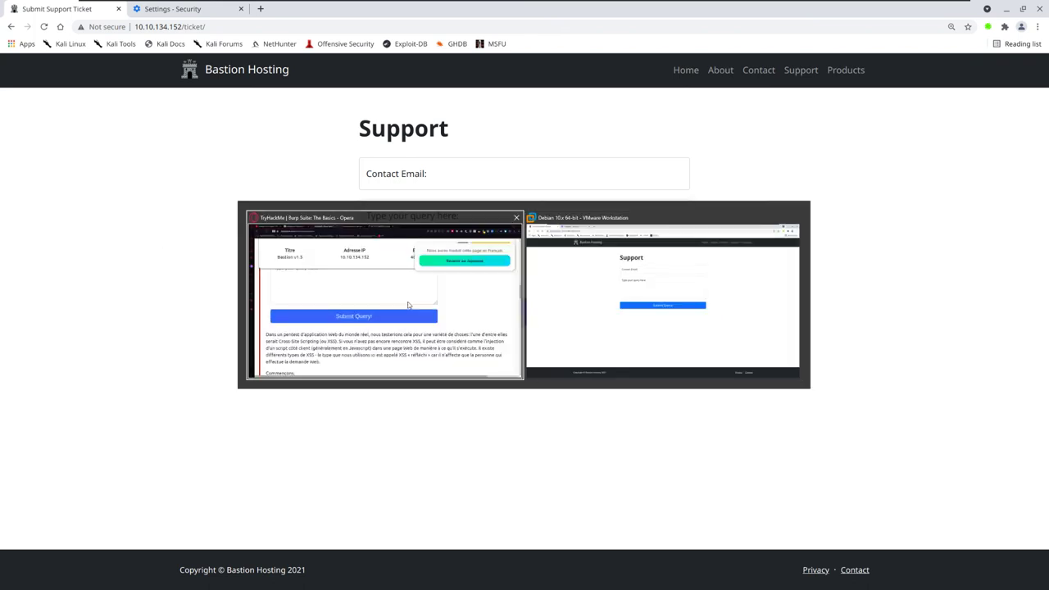
key(Escape)
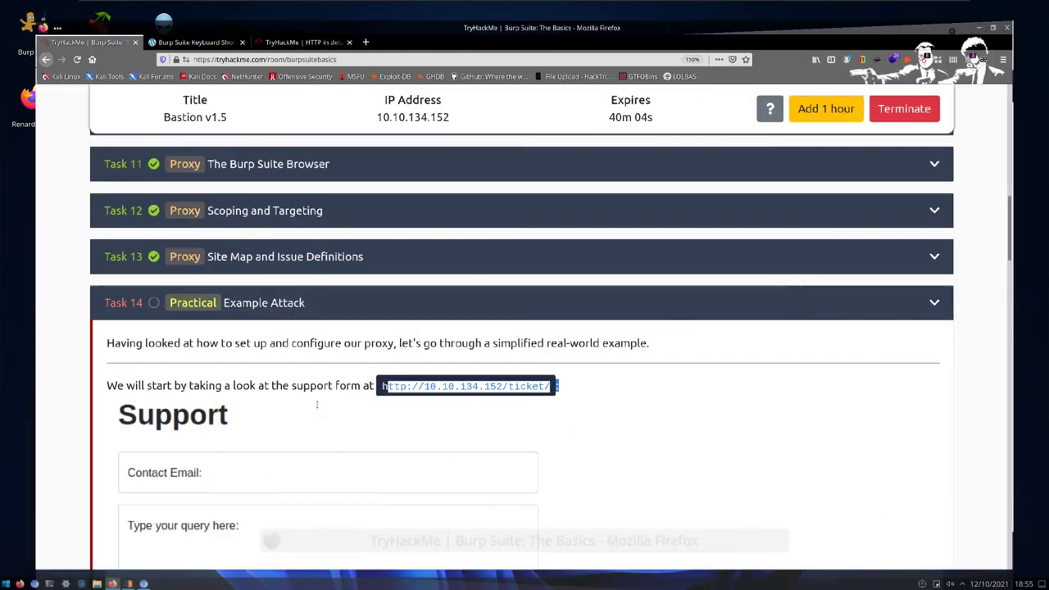
Scroll to the Support form XSS task and highlight its explanation and the script alert payload.
scroll(312, 403, down, 5)
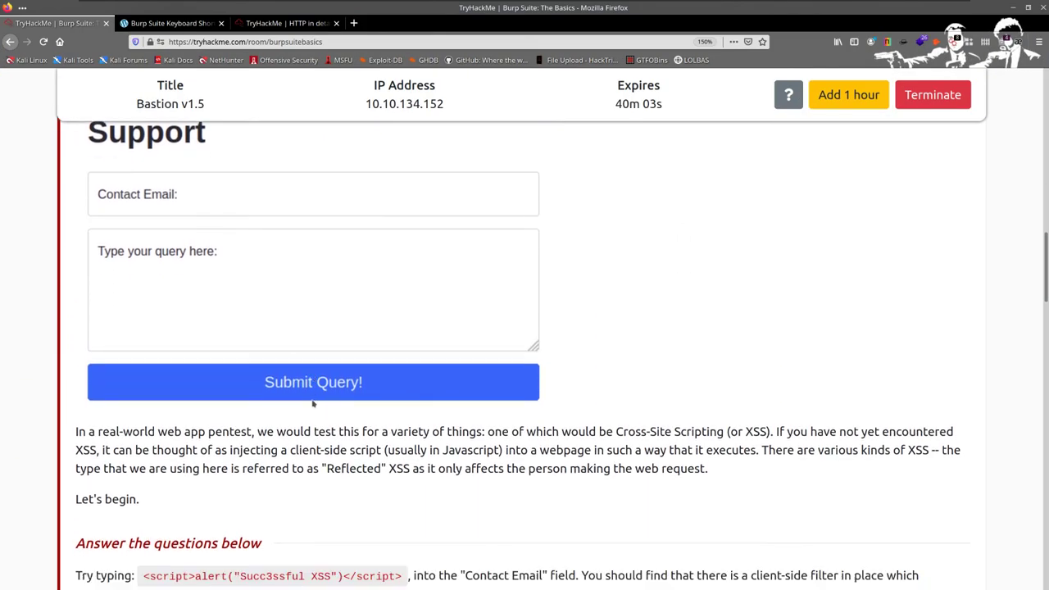
scroll(312, 404, down, 1)
drag(76, 325, 775, 383)
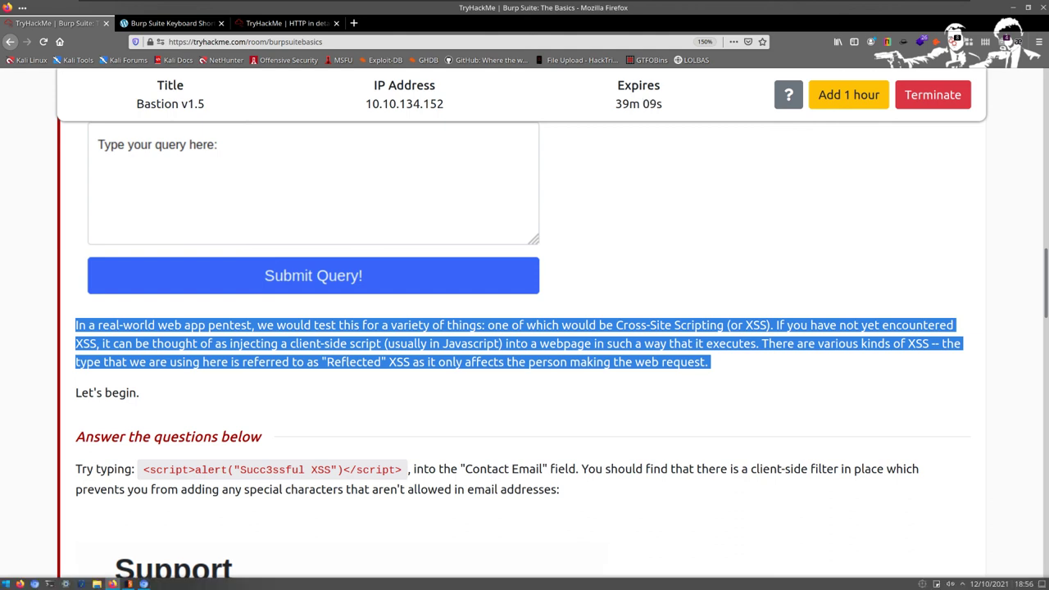
drag(133, 468, 344, 471)
click(405, 475)
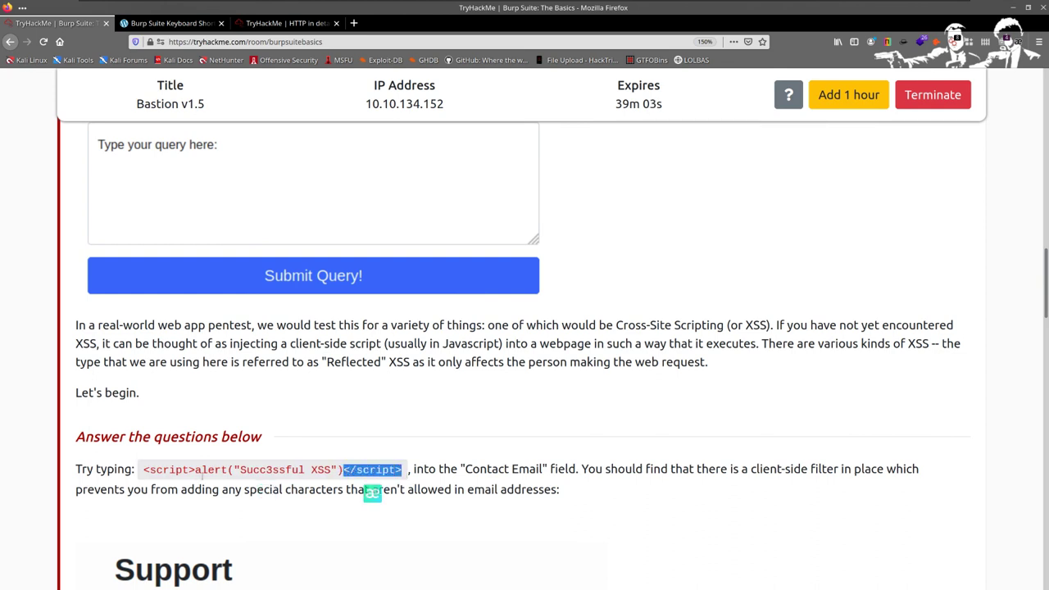
drag(195, 472, 137, 470)
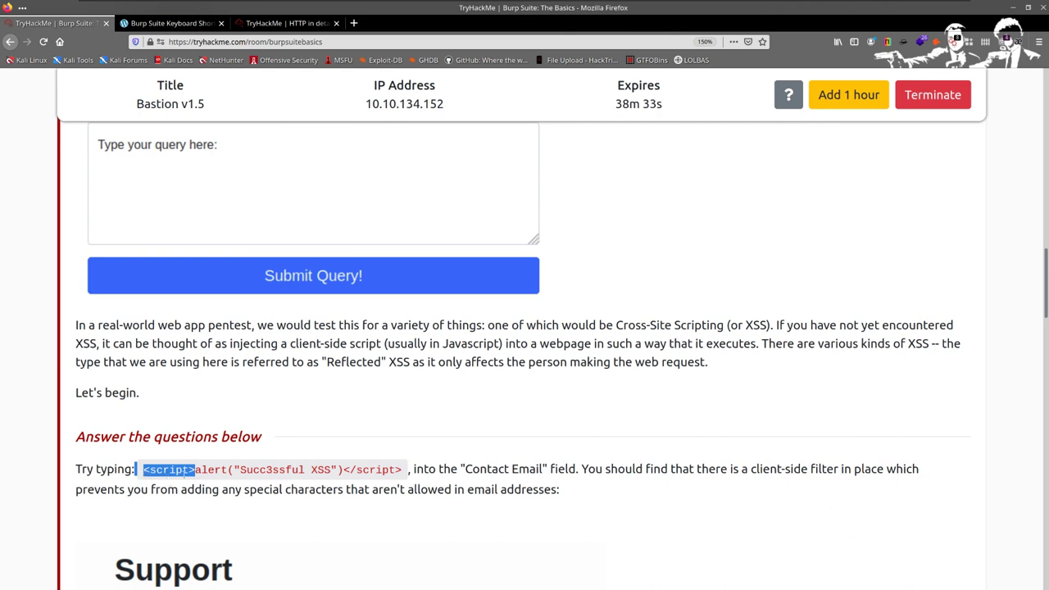
click(363, 474)
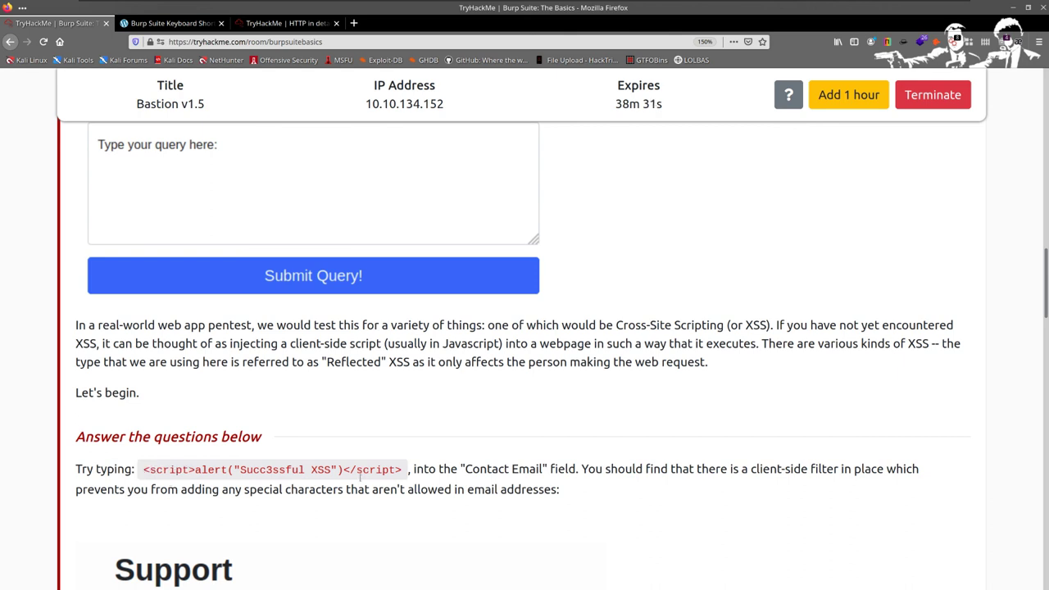
drag(357, 474, 350, 473)
drag(194, 470, 343, 470)
drag(236, 469, 189, 470)
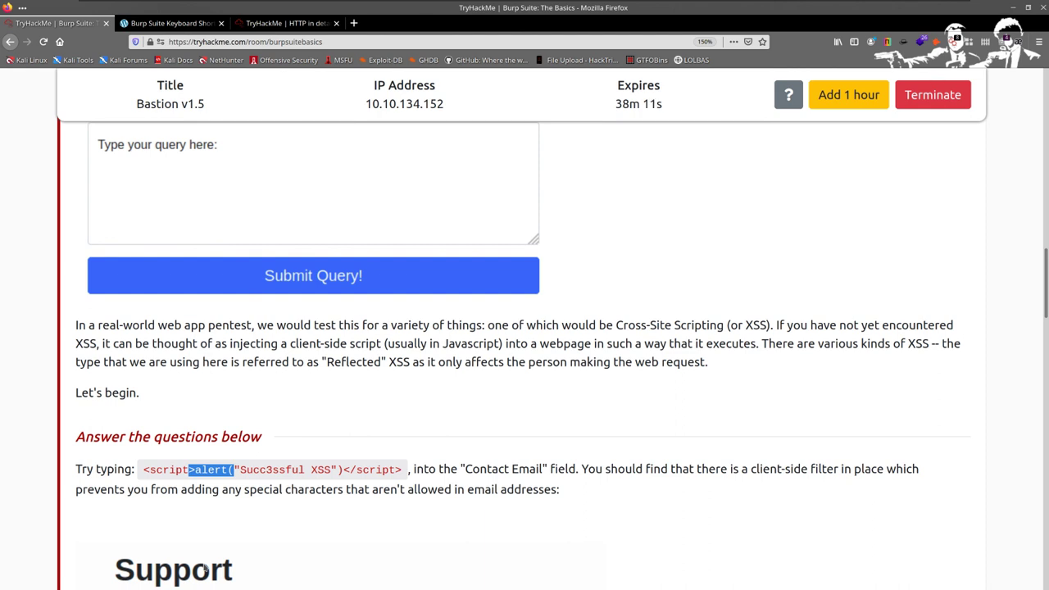
drag(244, 479, 331, 480)
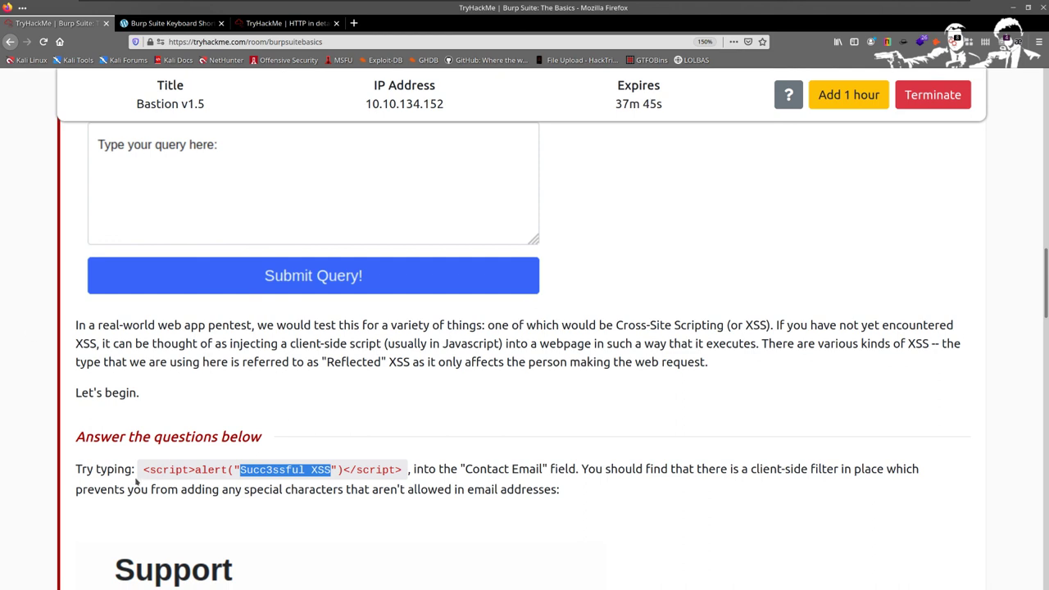
Copy the full script alert XSS payload and return to the Bastion Hosting support form in Chrome.
drag(143, 470, 405, 471)
right_click(375, 472)
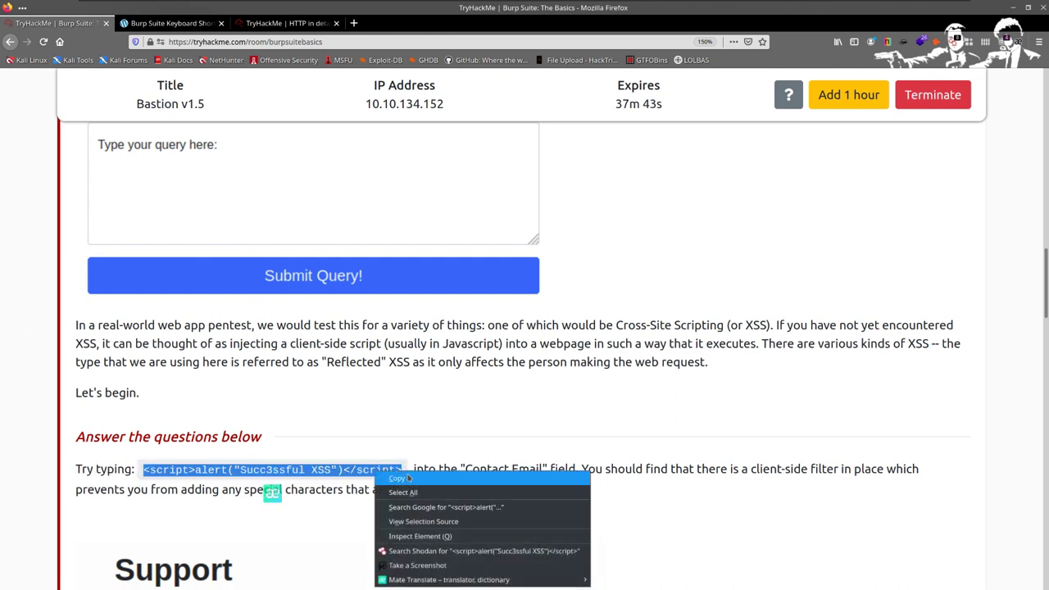
click(417, 481)
key(alt+Tab)
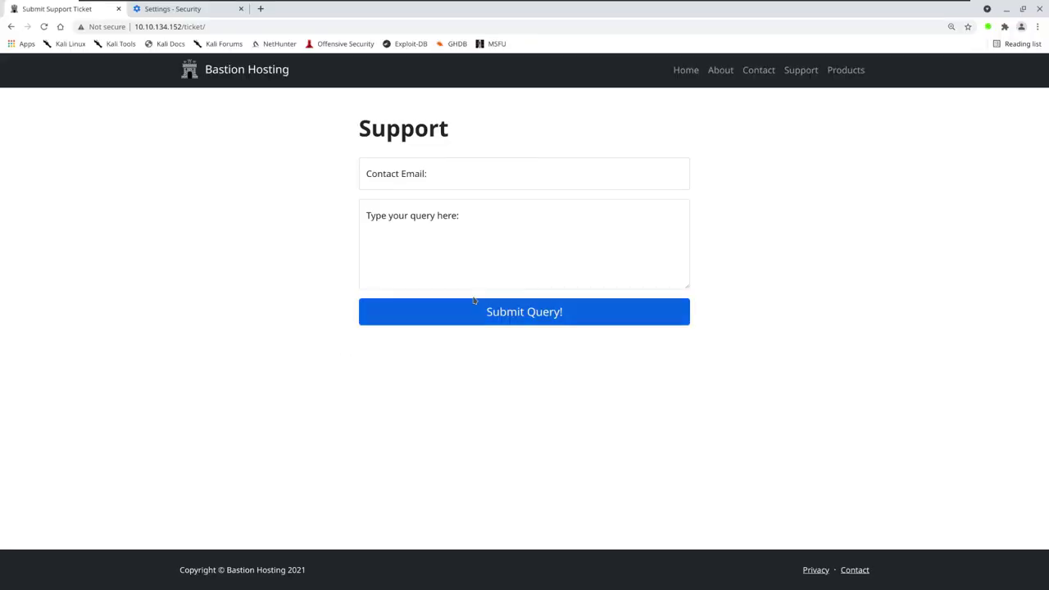
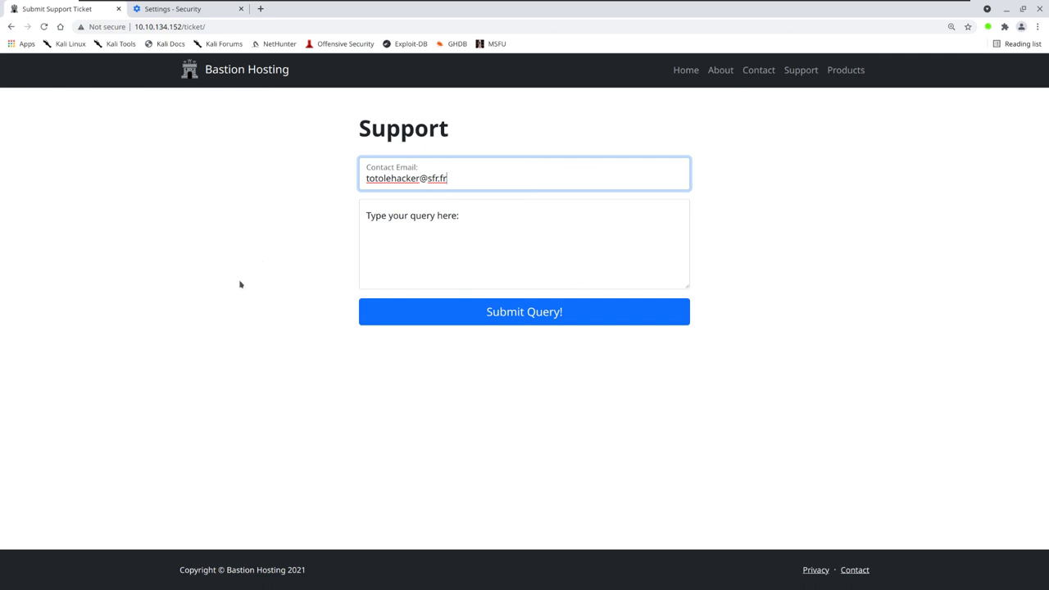
Switch to the TryHackMe Burp Suite room and scroll down to the reflected XSS task.
key(alt+Tab)
scroll(389, 586, down, 2)
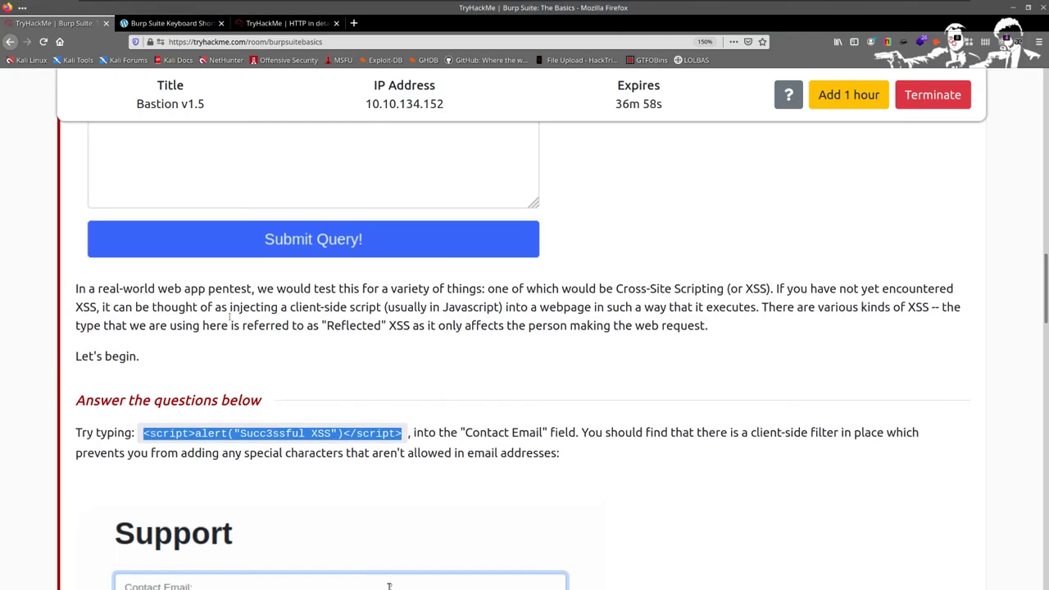
scroll(389, 586, down, 10)
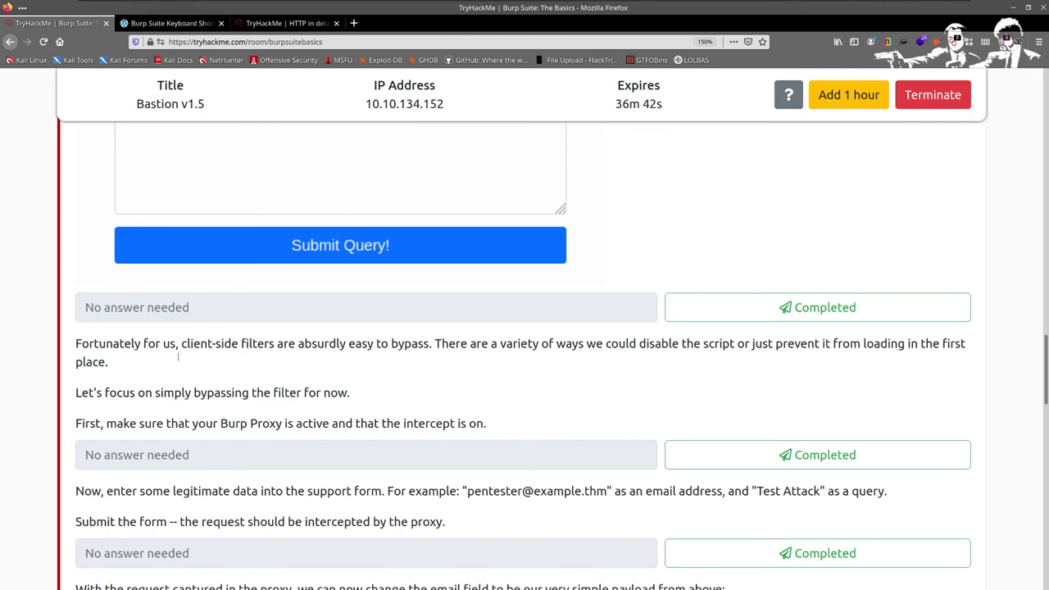
Highlight the filter-bypass paragraphs and mark the first no-answer-needed question completed.
drag(72, 338, 637, 423)
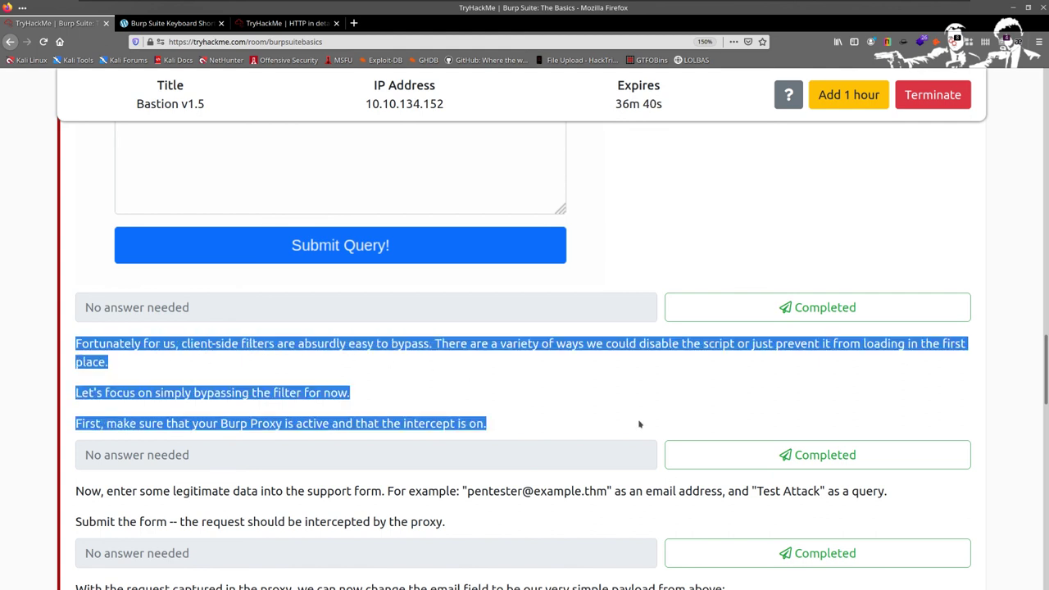
click(763, 322)
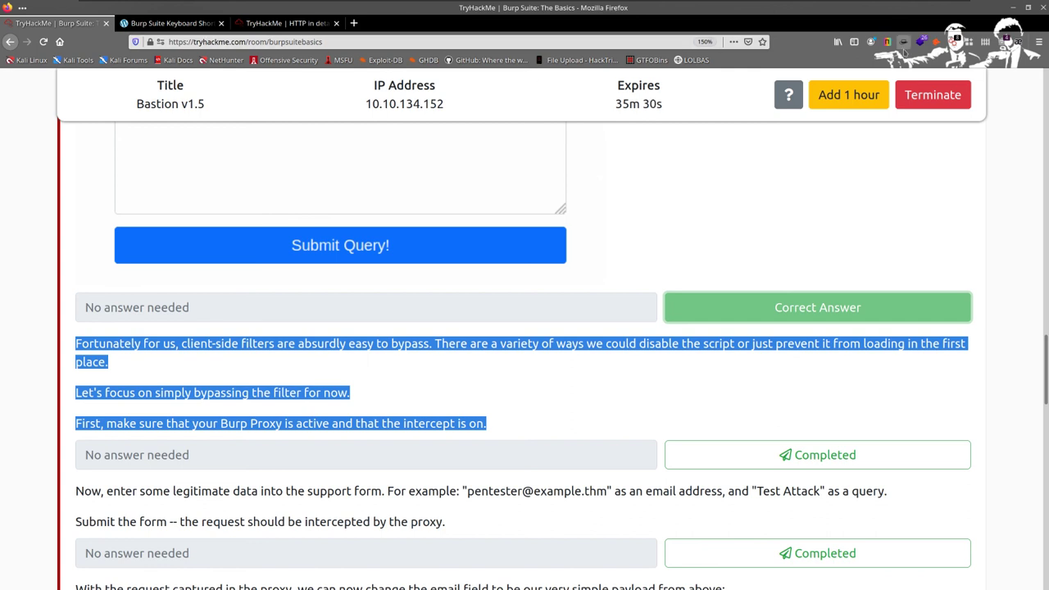
Mark the Burp Proxy intercept question as completed after dismissing the Firefox menu.
click(1038, 42)
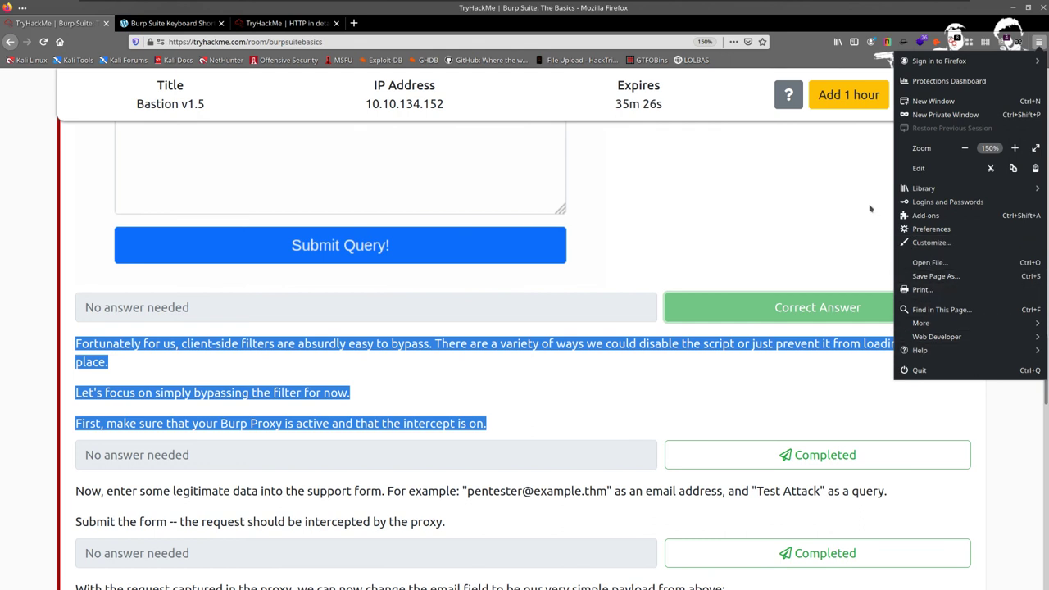
click(696, 206)
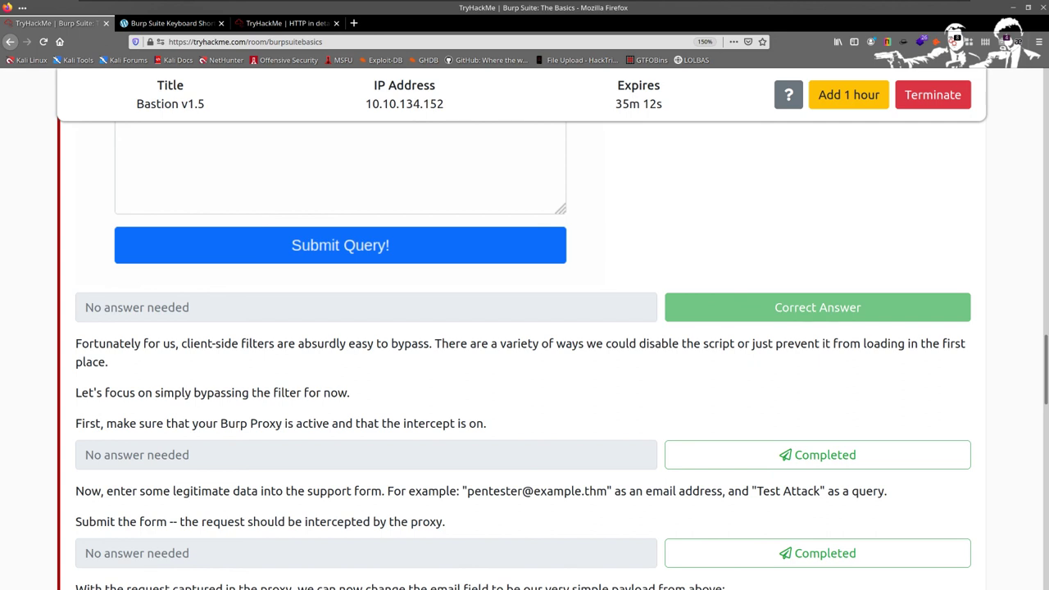
click(777, 457)
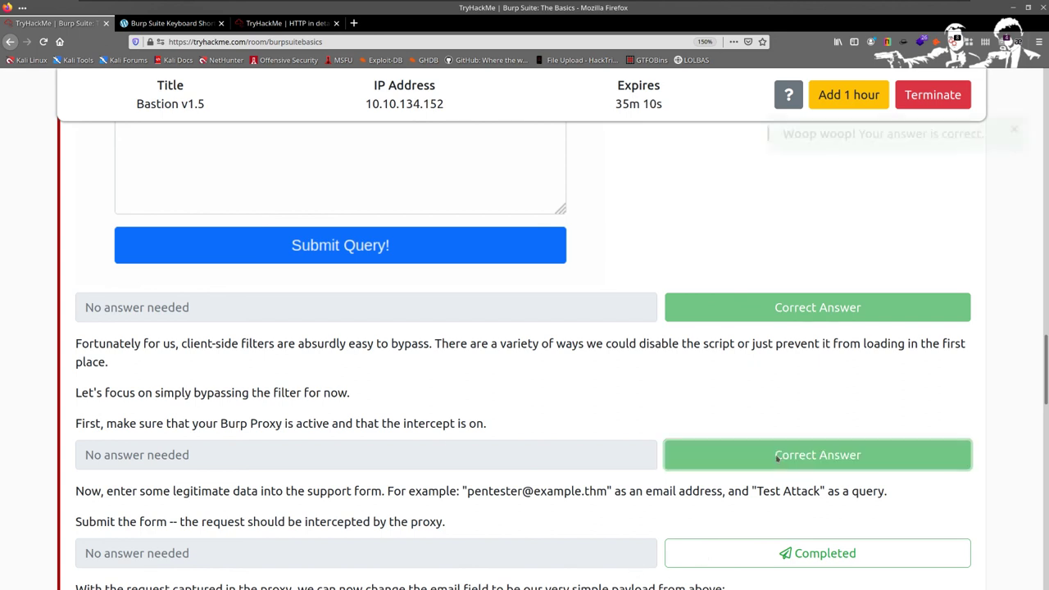
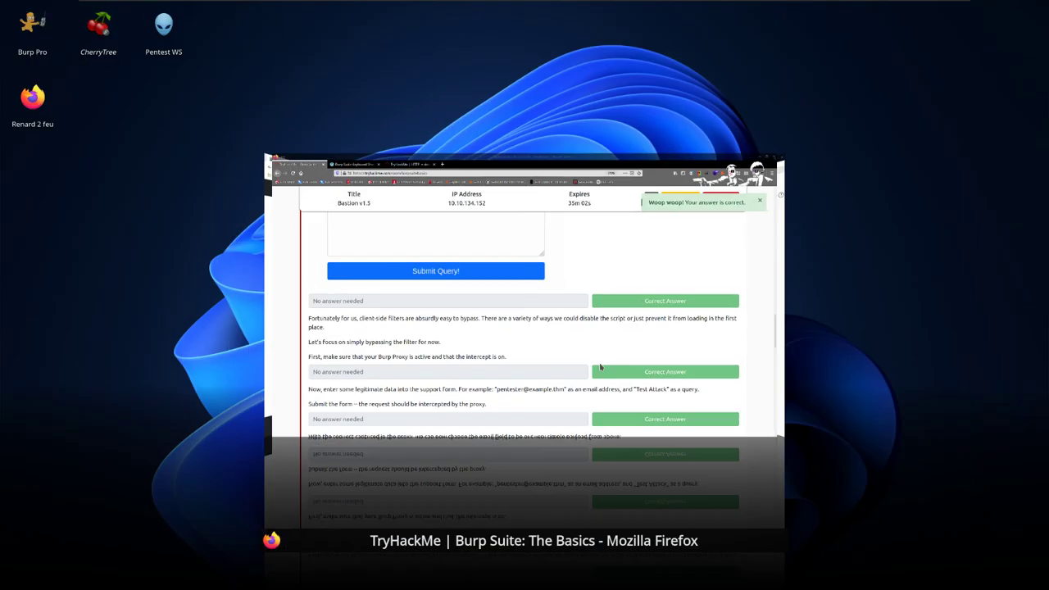
Switch to Burp Suite and toggle the Proxy 'Intercept is off' button for request interception.
key(alt+Tab)
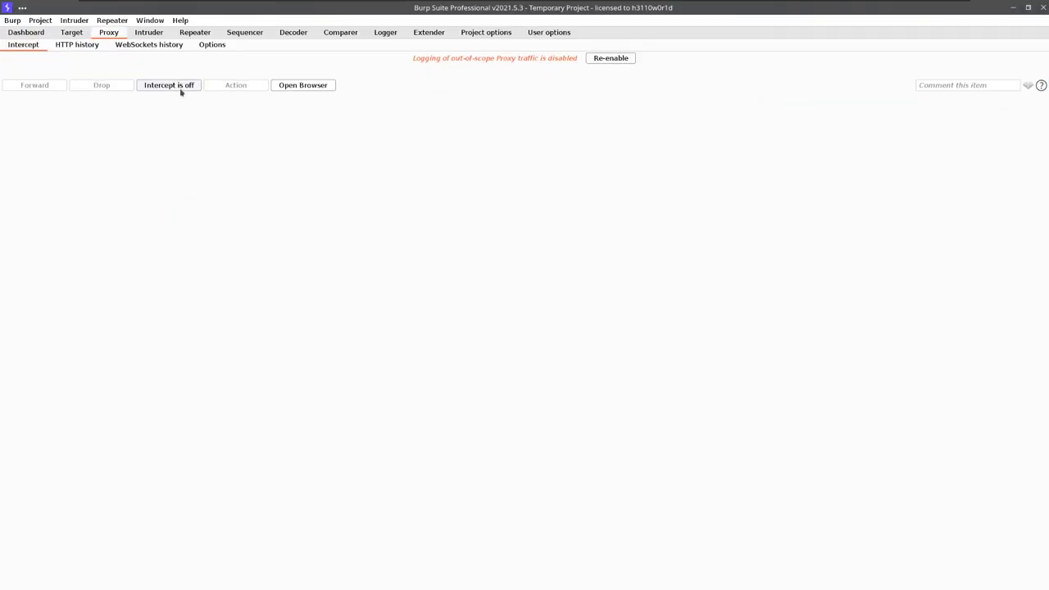
click(175, 86)
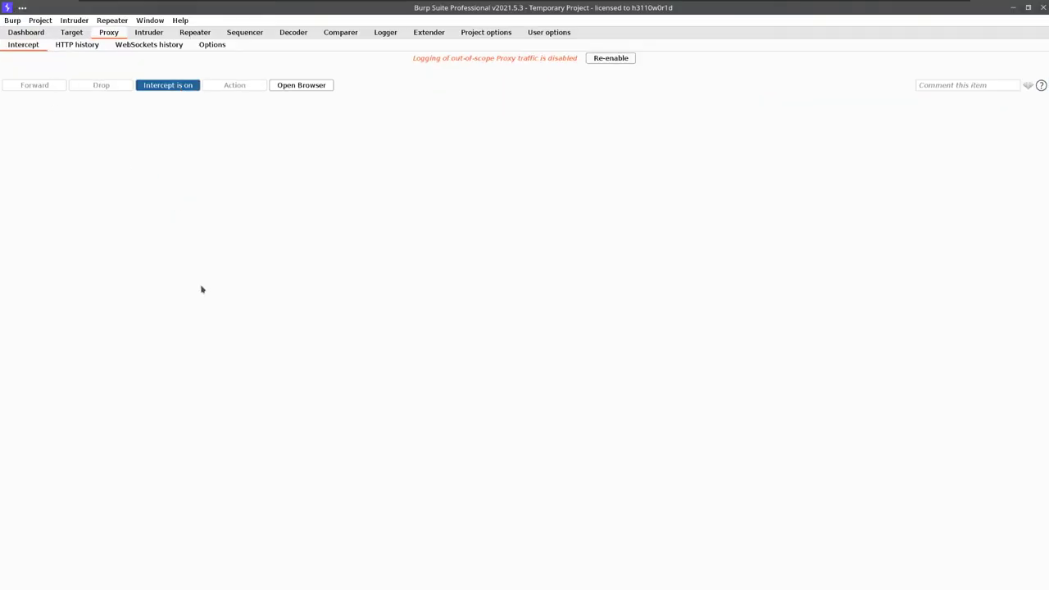
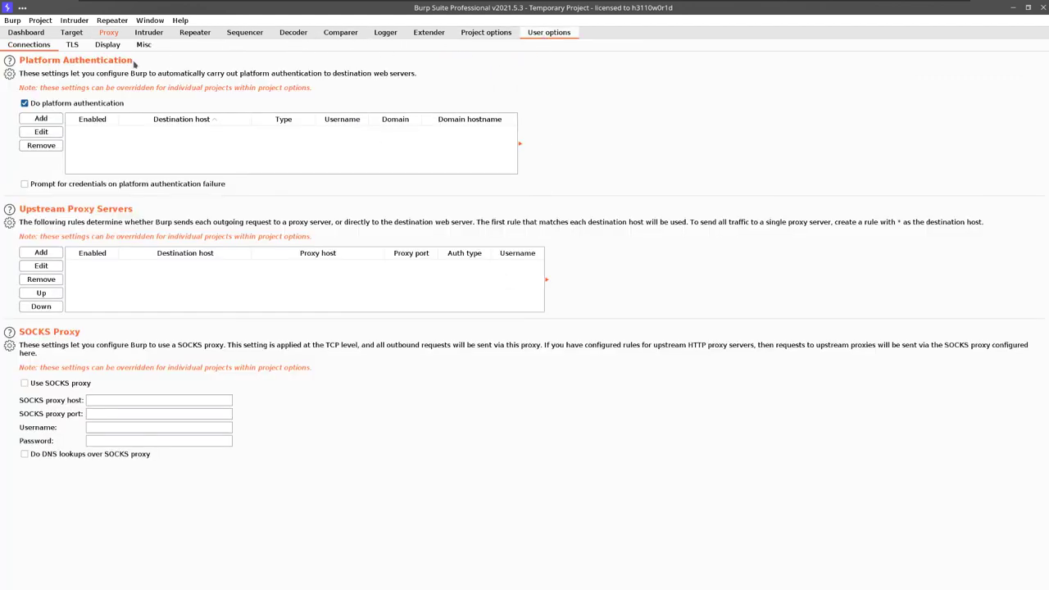
Show the Misc > Display user options, where HTTP messages use Monospaced 17pt.
click(152, 48)
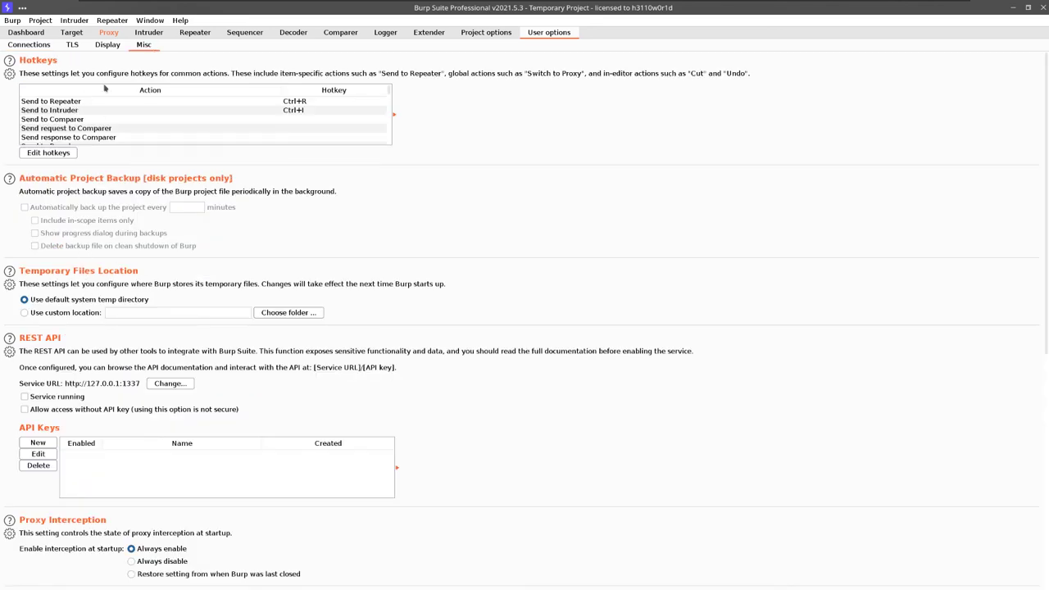
click(101, 46)
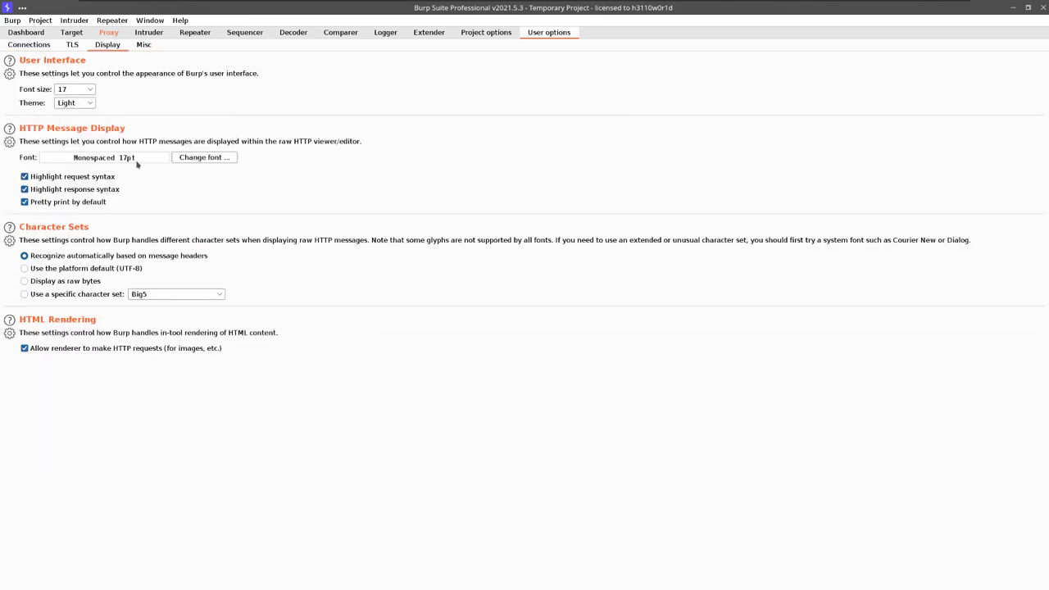
Set the HTTP message font size to 20 and preview fonts such as MathJax.
click(204, 157)
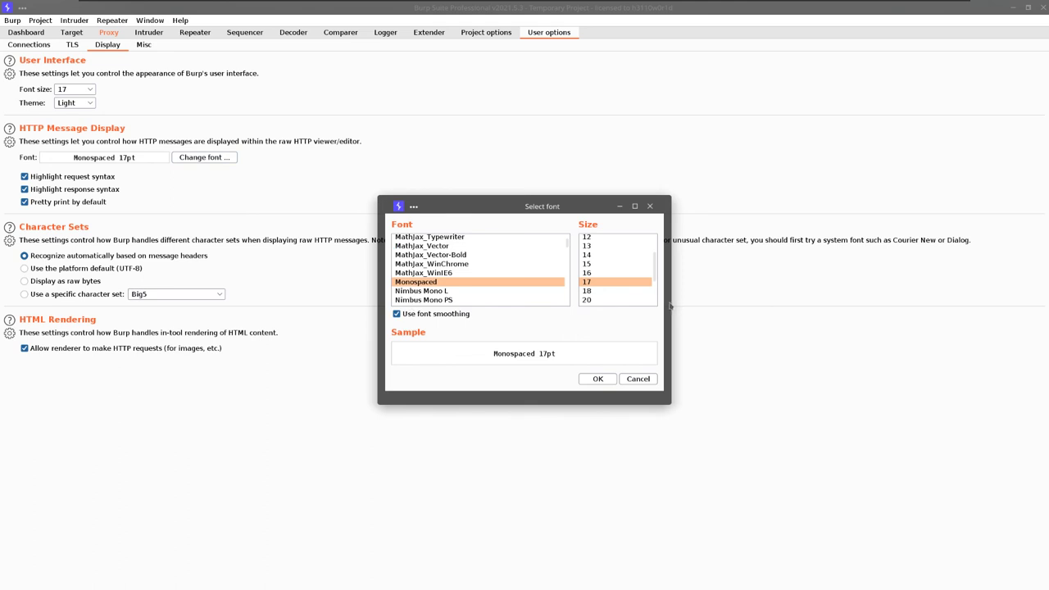
click(604, 302)
click(441, 273)
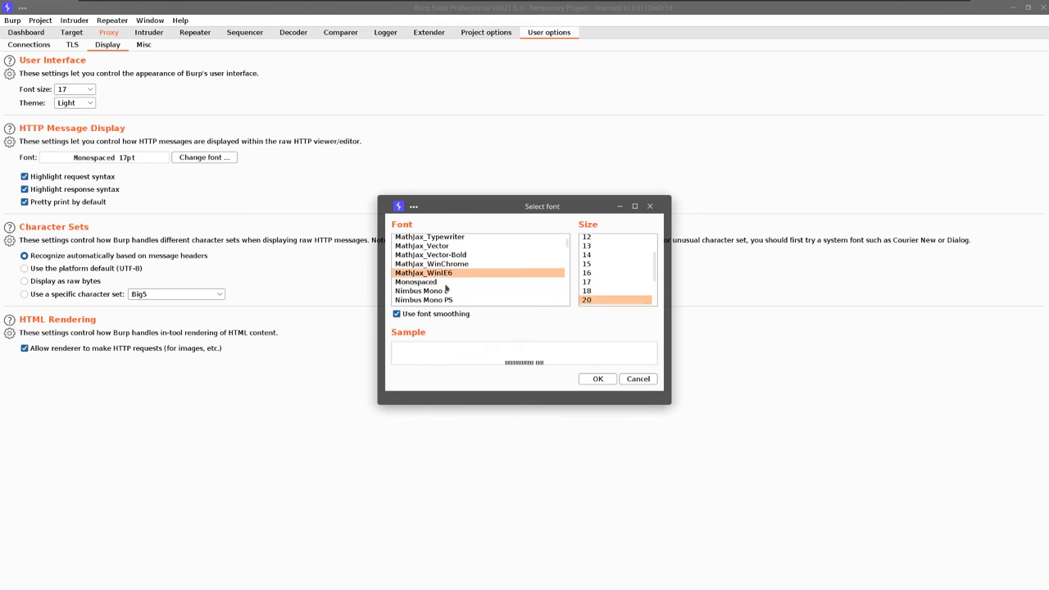
click(438, 283)
click(439, 273)
click(434, 255)
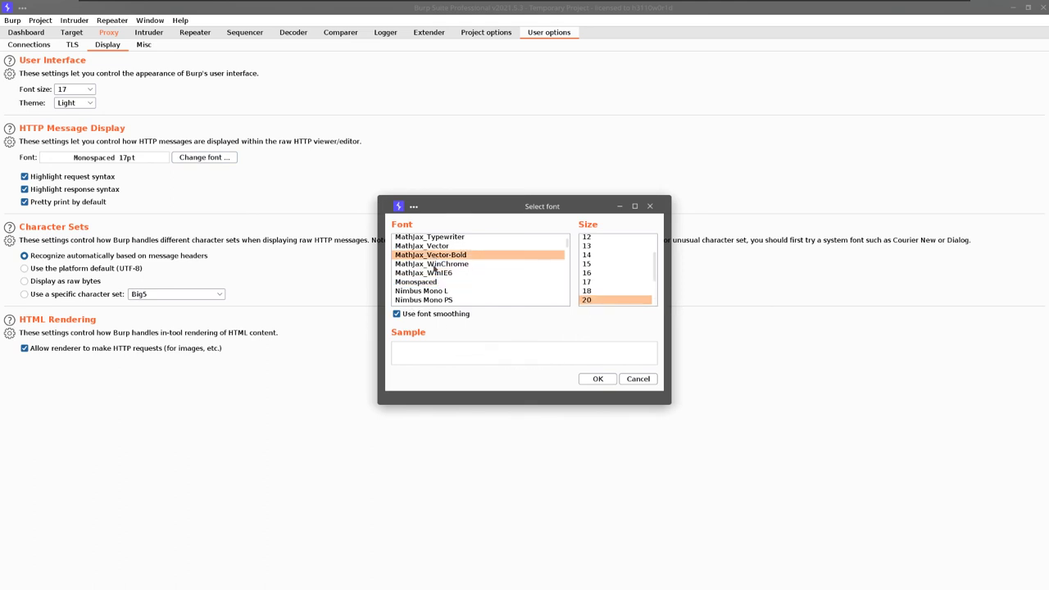
click(443, 246)
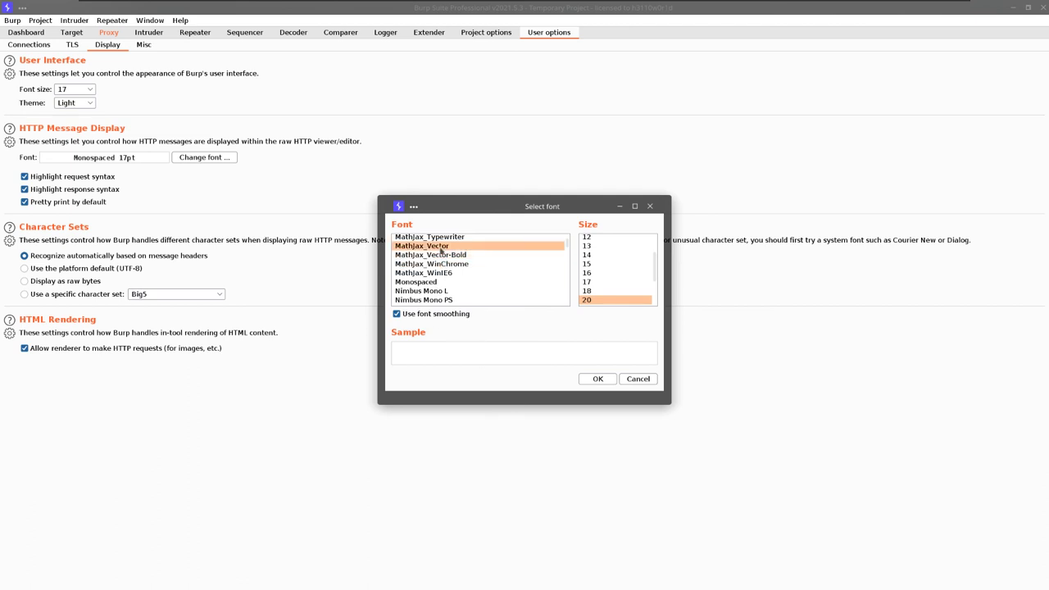
click(436, 238)
Choose Liberation Mono 20pt as the message font and return to the Target site map.
scroll(436, 245, up, 3)
click(435, 257)
click(436, 276)
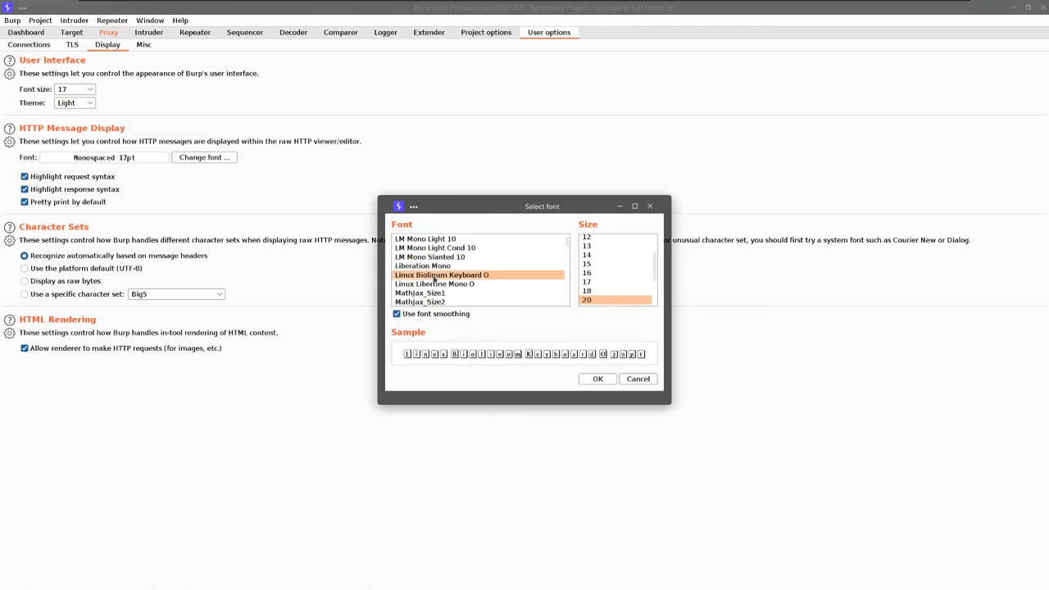
click(430, 259)
click(431, 249)
click(419, 267)
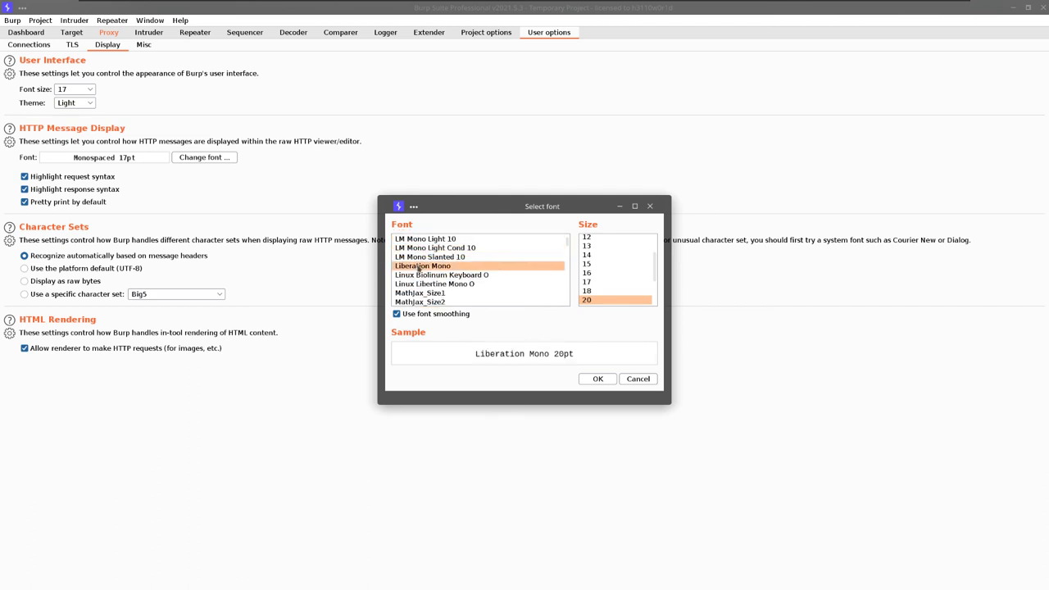
click(419, 281)
click(421, 268)
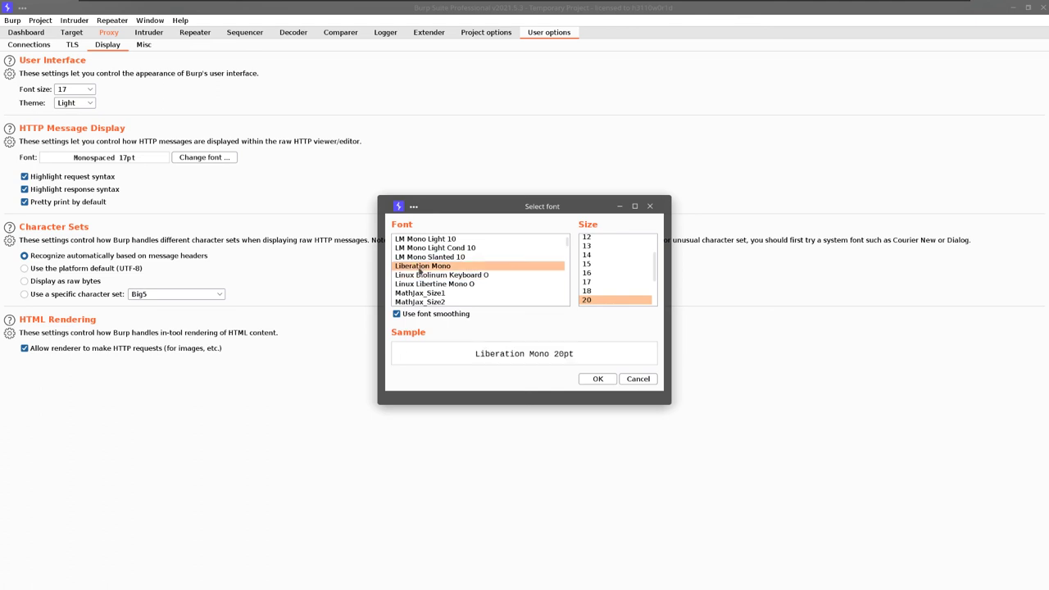
click(599, 381)
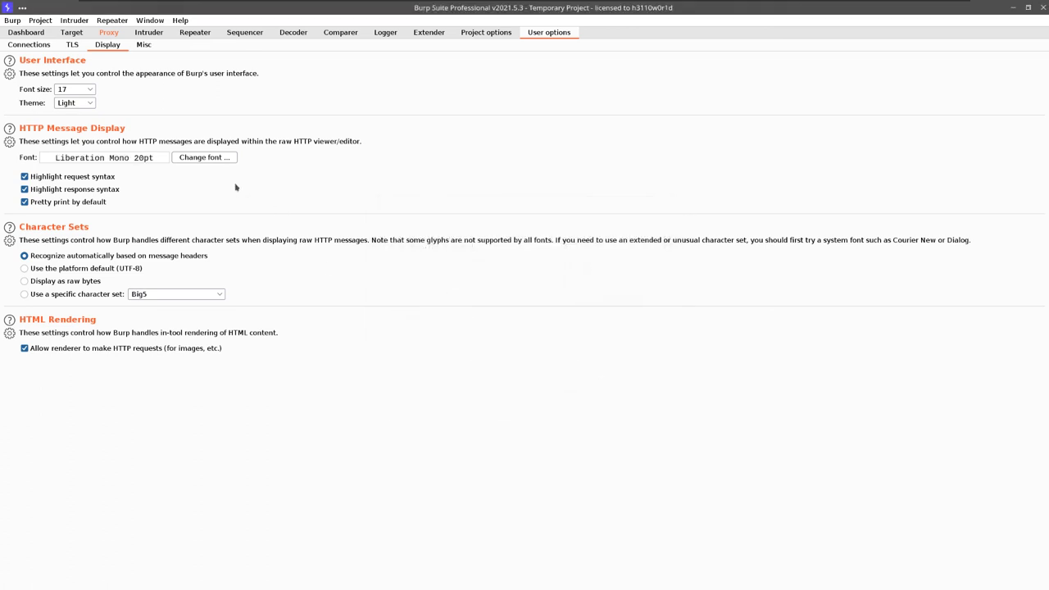
click(71, 34)
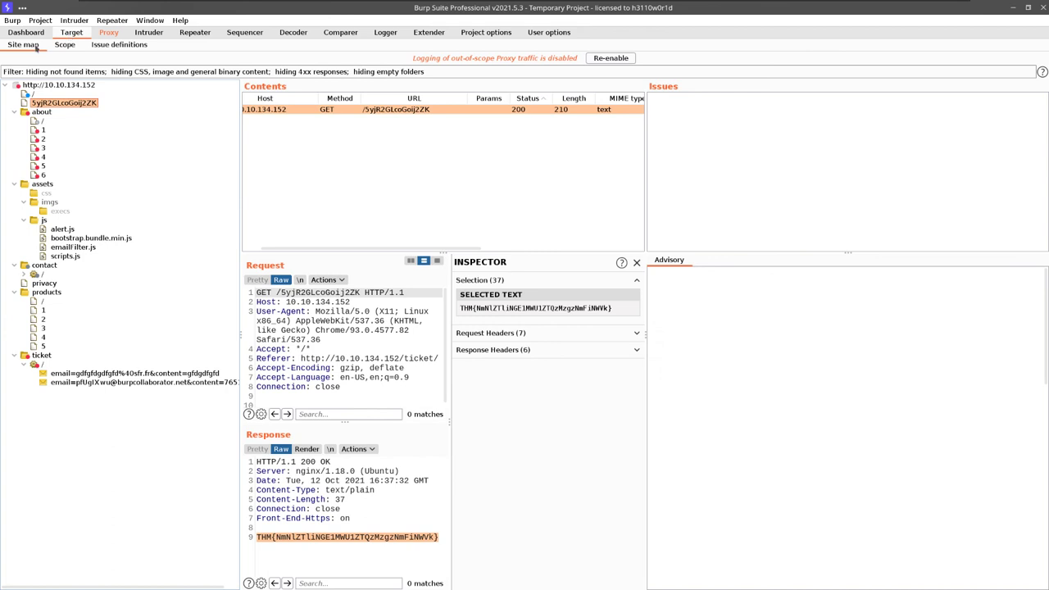
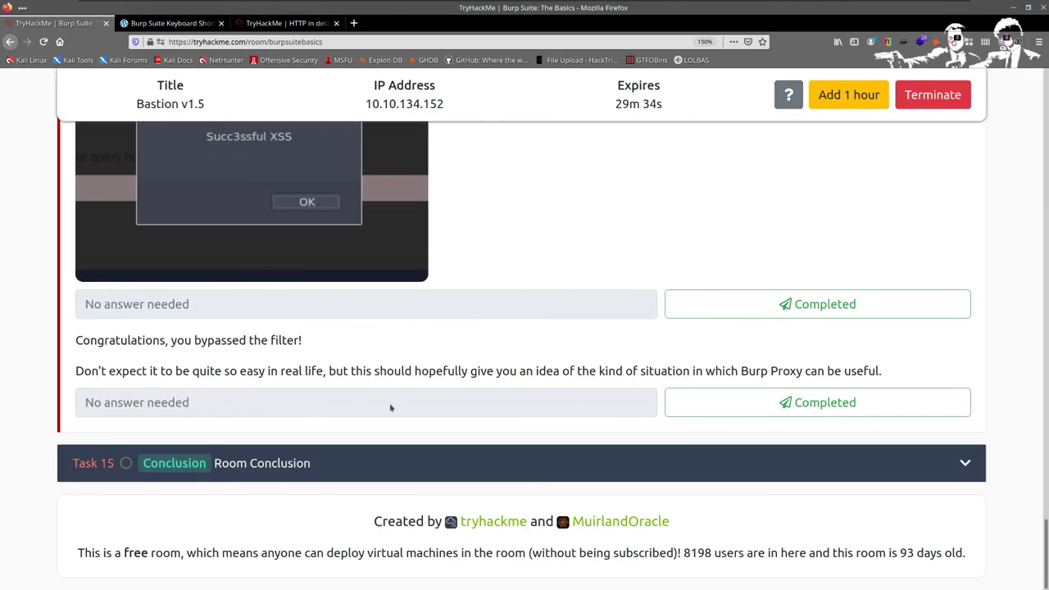
Read the Task 14 congratulations paragraph and mark both Task 14 questions as completed.
scroll(389, 403, up, 3)
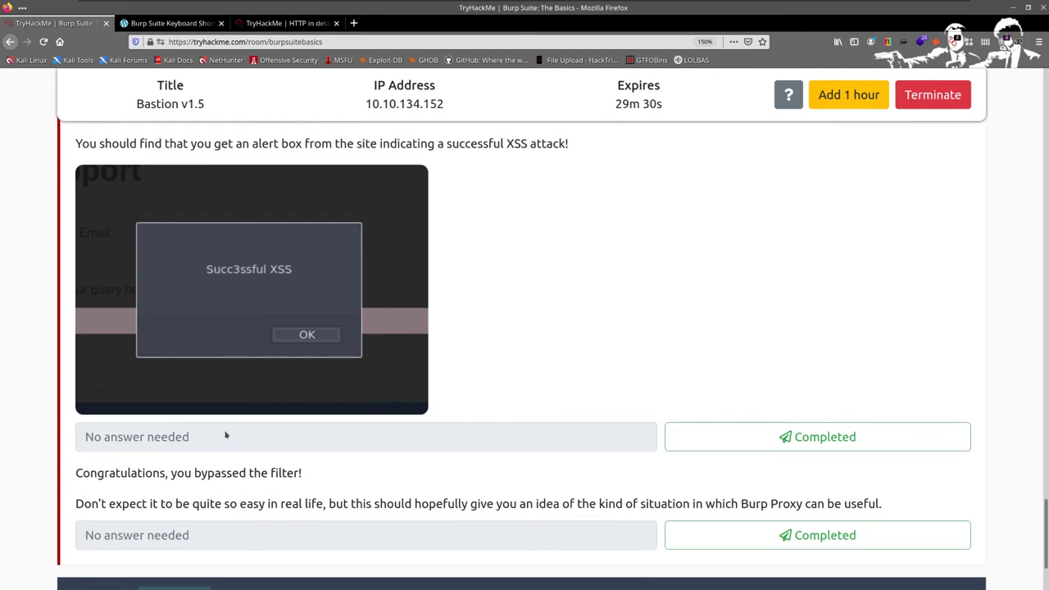
drag(82, 472, 821, 550)
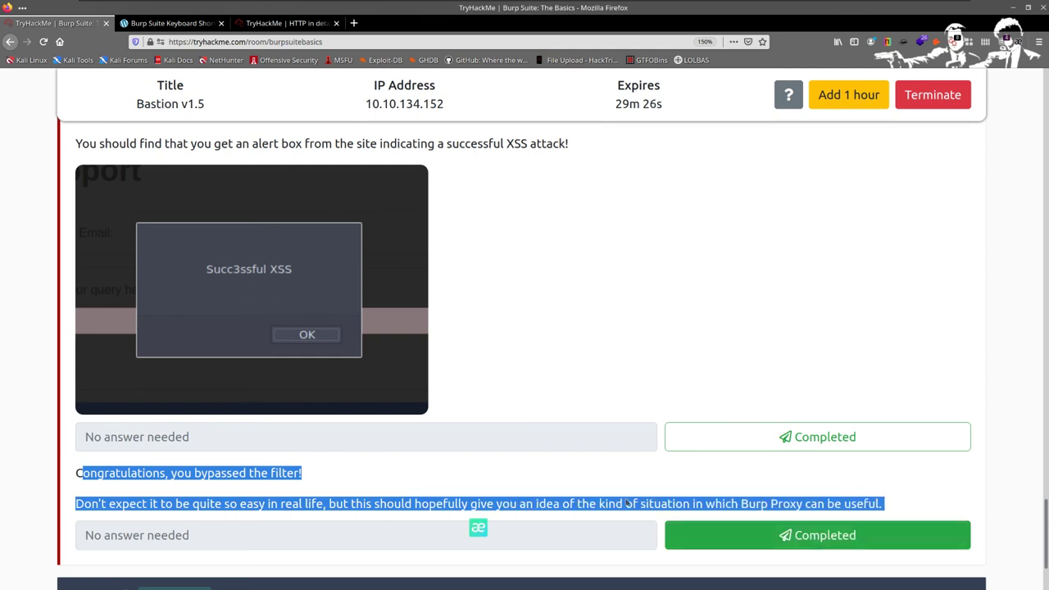
click(781, 446)
click(785, 535)
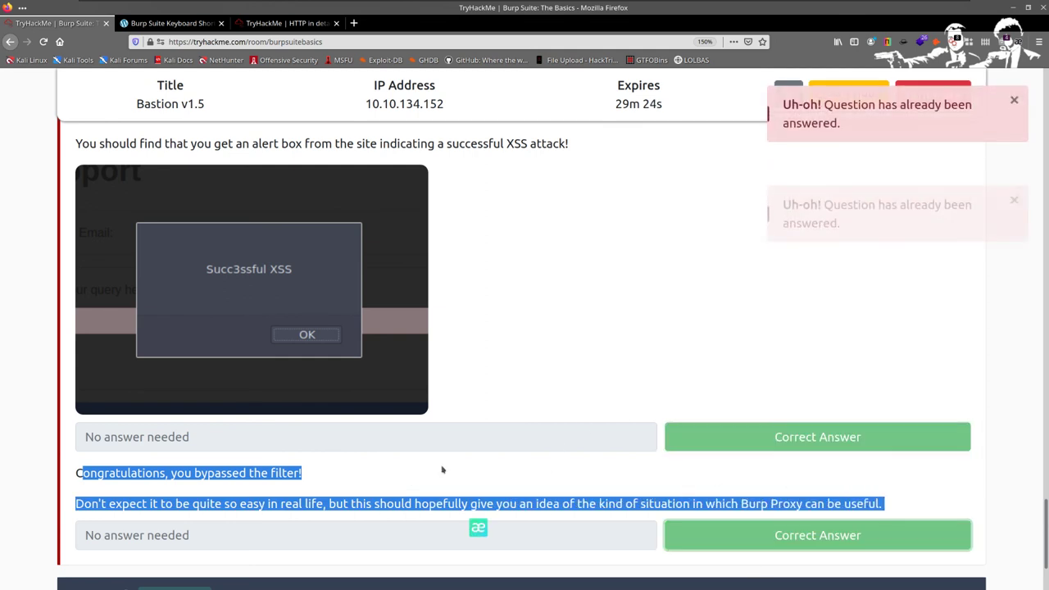
Expand the Task 15 'Room Conclusion' section.
scroll(497, 468, down, 3)
click(303, 476)
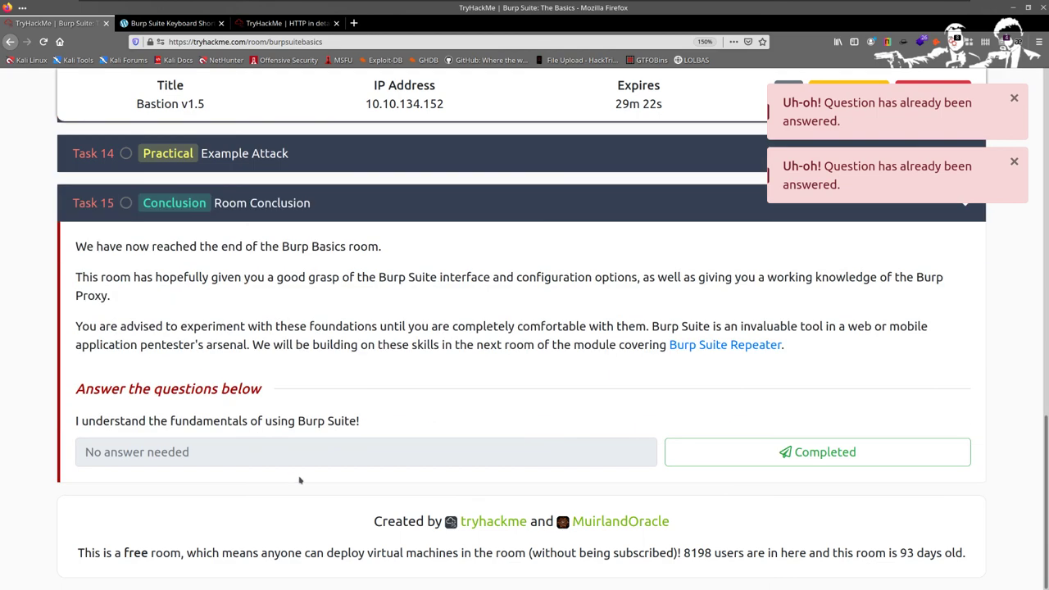
scroll(164, 409, up, 3)
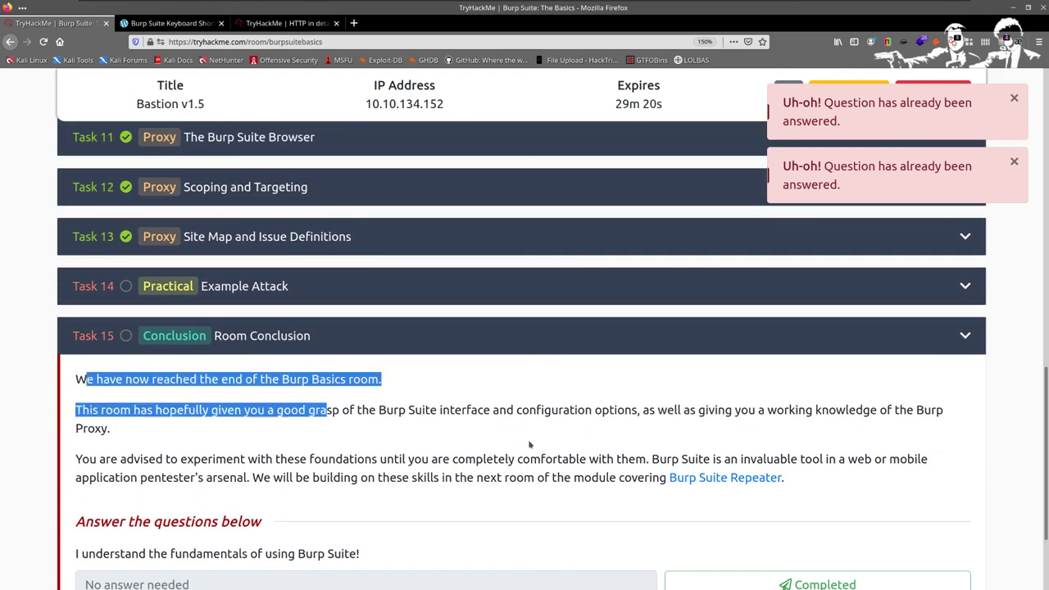